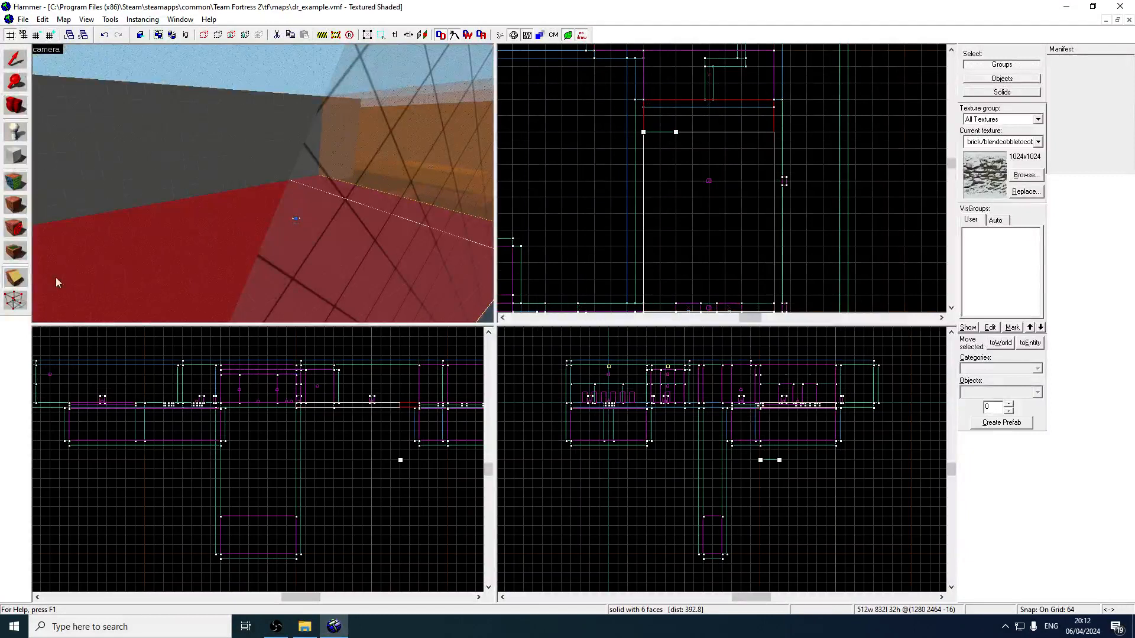
# - Split the 512 × 832 floor brush into 128-long and 704-long sections with the Clipping Tool, keeping both pieces
pyautogui.click(21, 279)
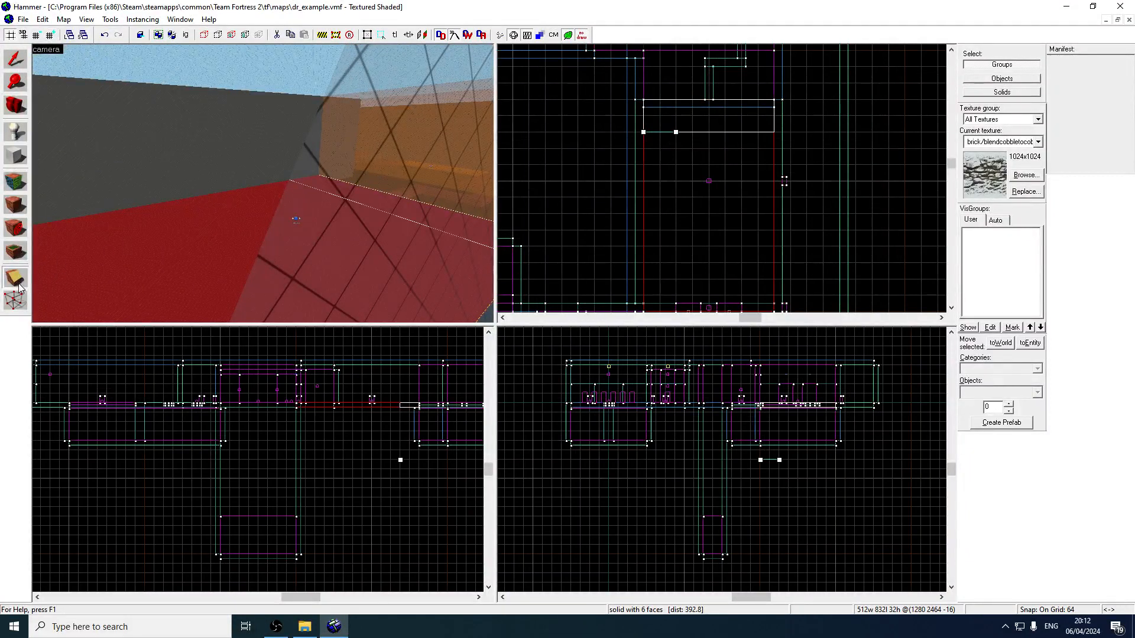
pyautogui.press('Return')
pyautogui.press('z')
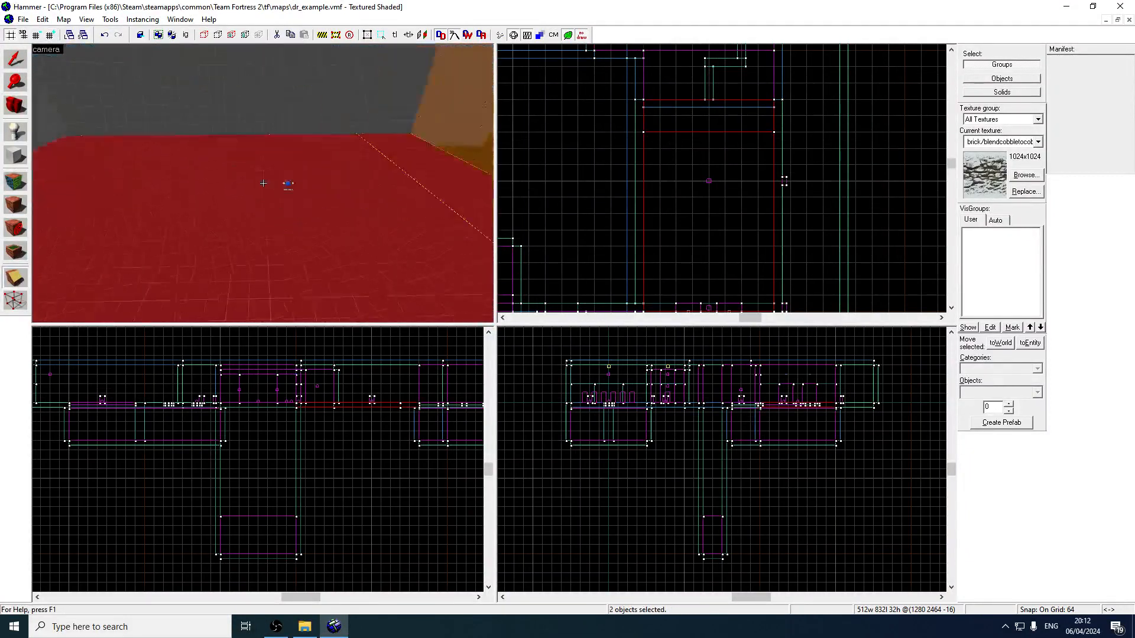
pyautogui.press('z')
pyautogui.click(16, 60)
pyautogui.click(243, 155)
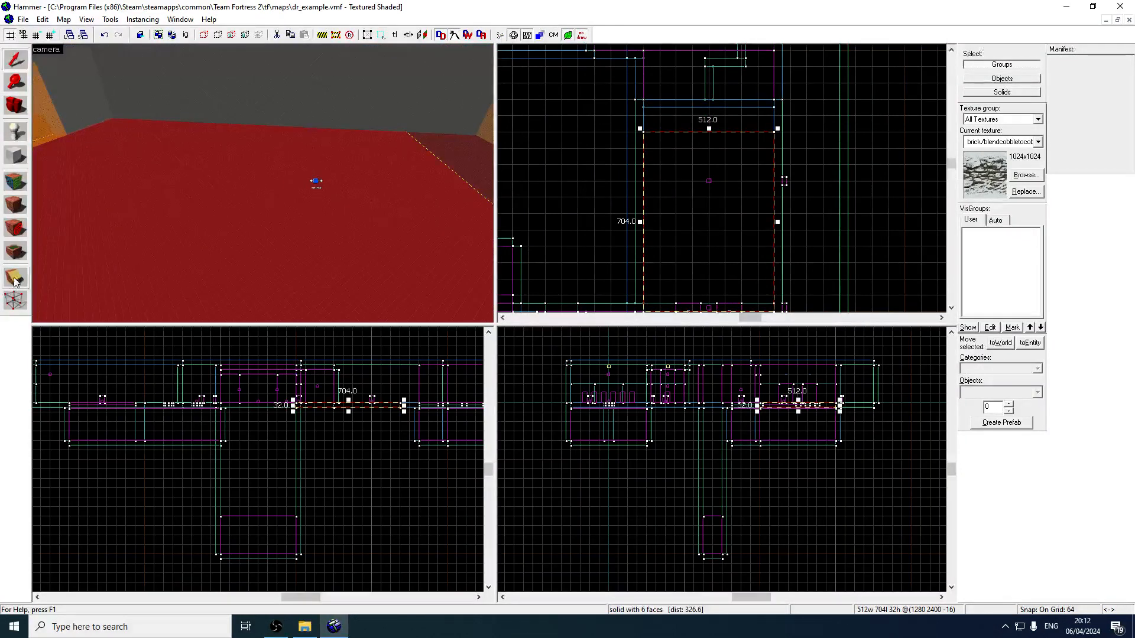
pyautogui.click(15, 278)
pyautogui.press('Down')
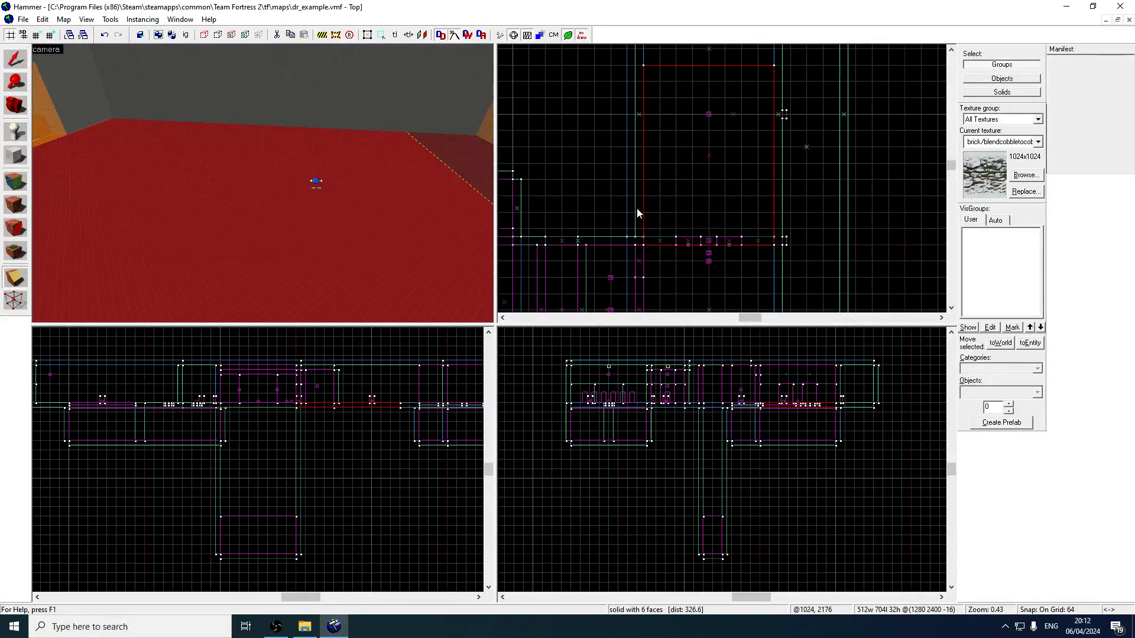
pyautogui.press('Up')
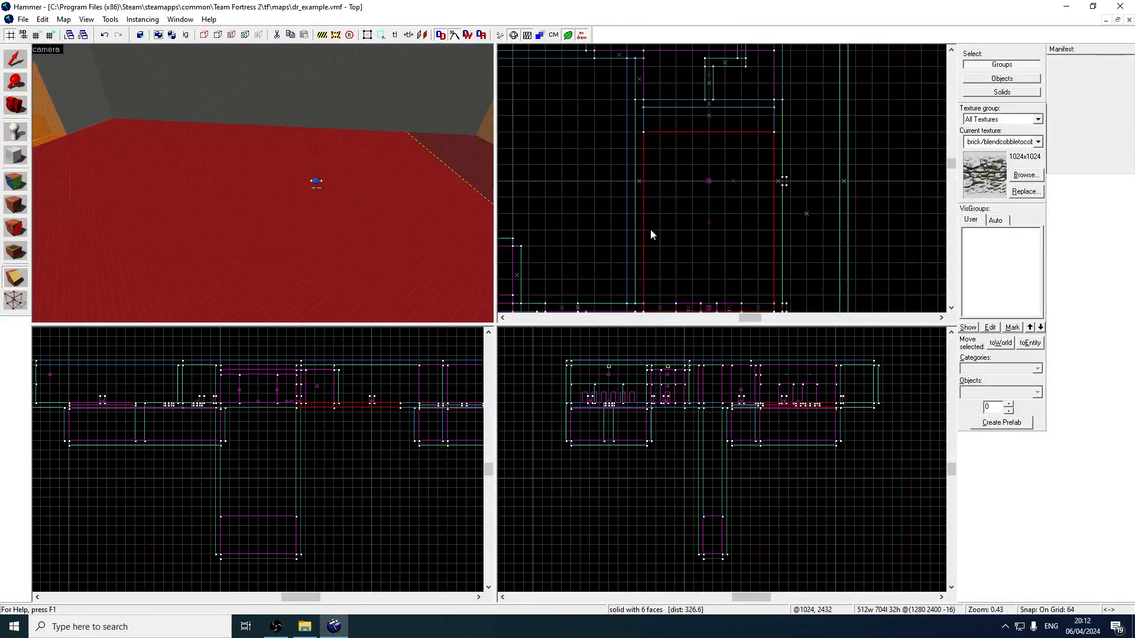
pyautogui.moveTo(642, 279); pyautogui.dragTo(676, 279)
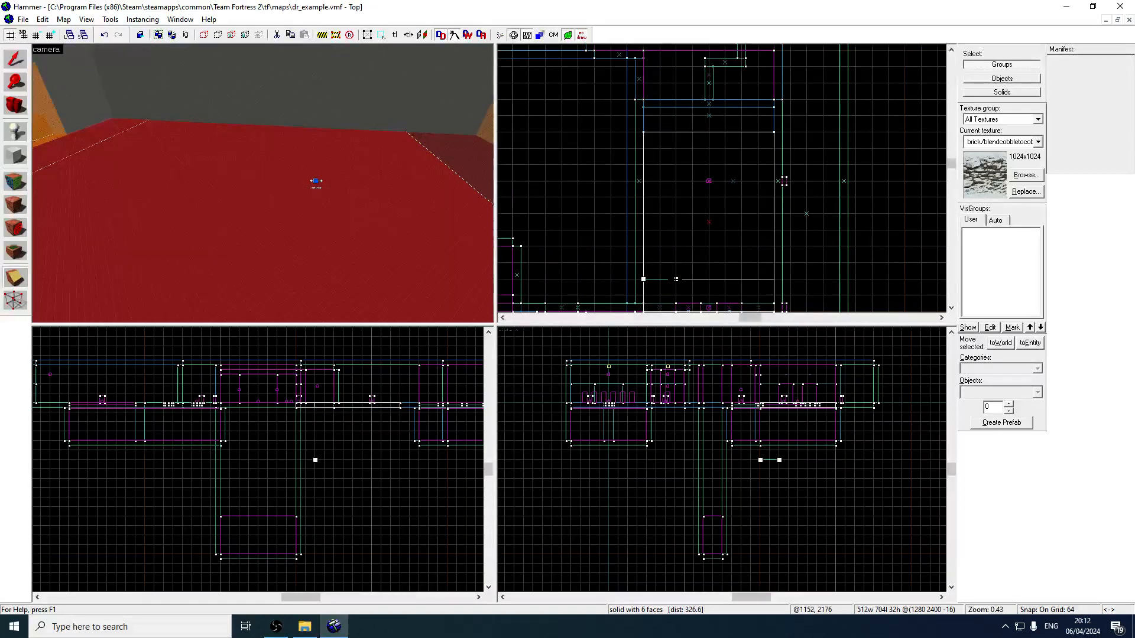
pyautogui.moveTo(676, 279); pyautogui.dragTo(676, 264)
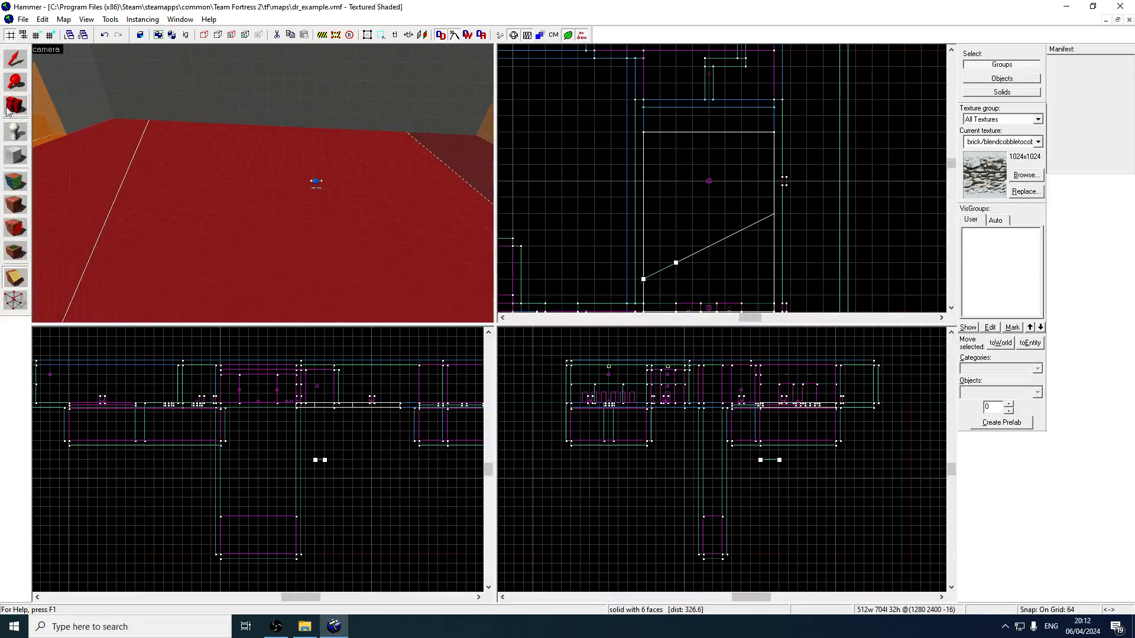
pyautogui.hotkey('shift', 'b')
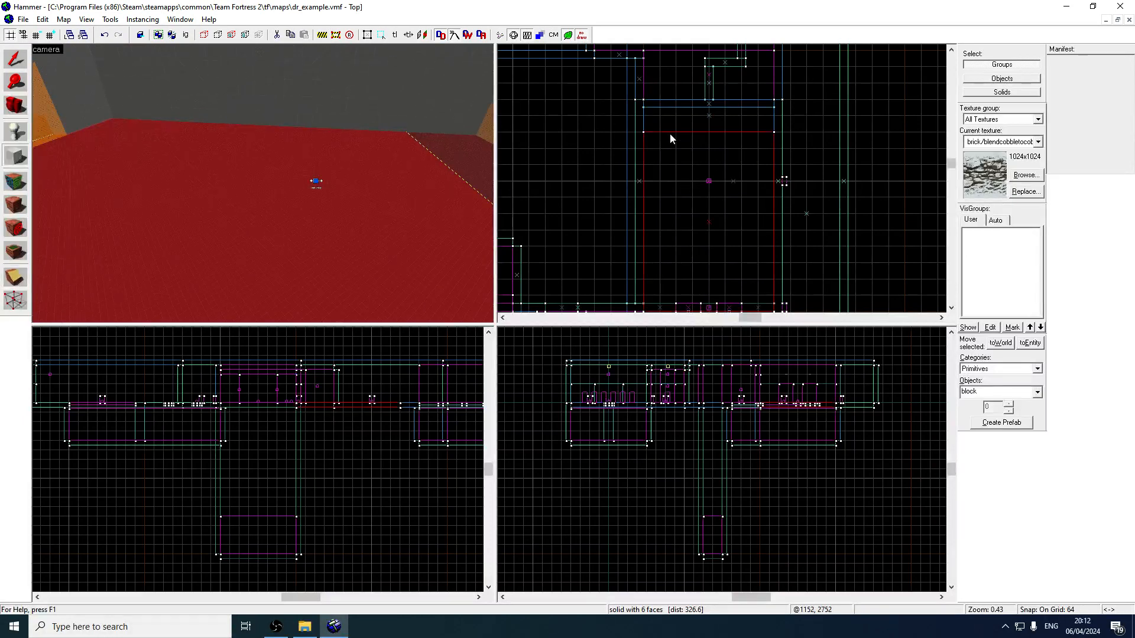
pyautogui.moveTo(670, 138); pyautogui.dragTo(741, 233)
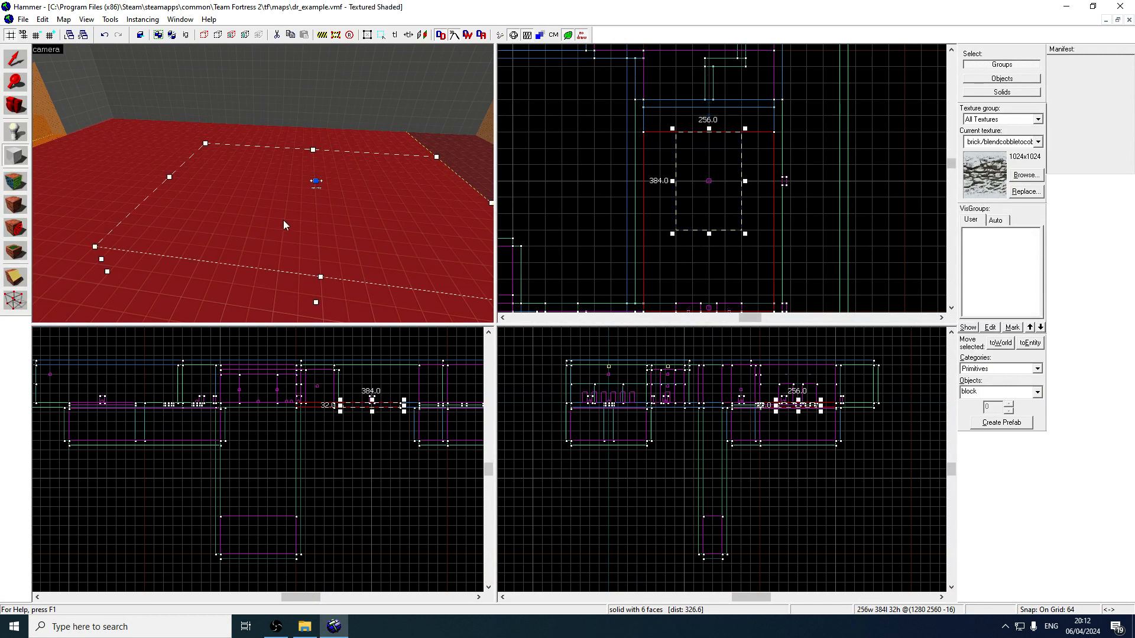
pyautogui.scroll(3, 264, 182)
pyautogui.press('a')
pyautogui.press('z')
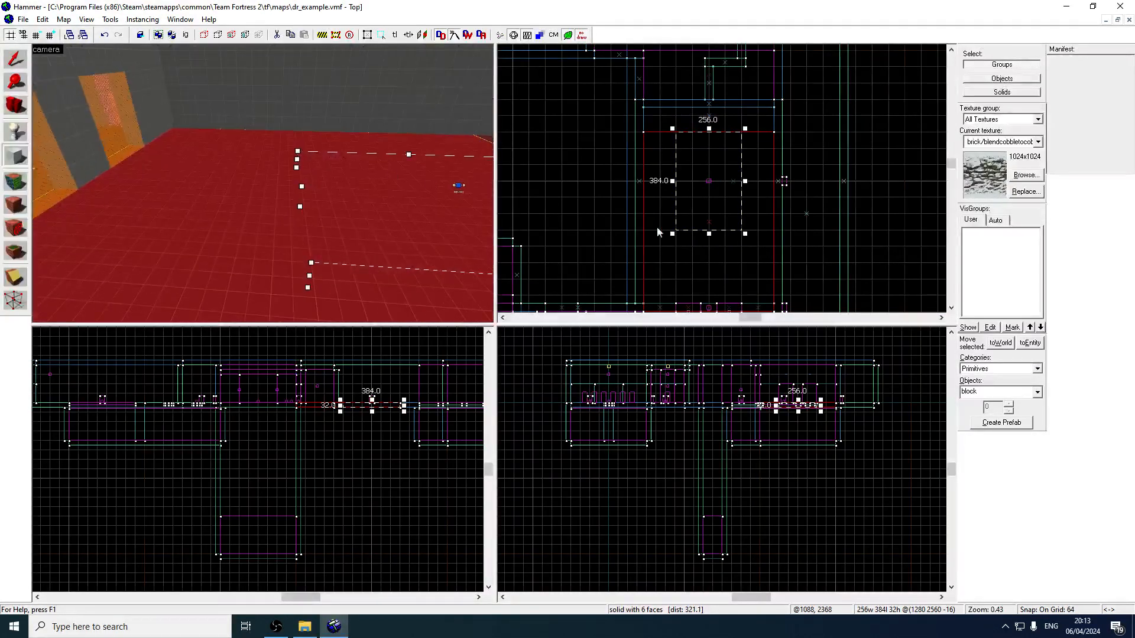
pyautogui.moveTo(709, 234); pyautogui.dragTo(709, 266)
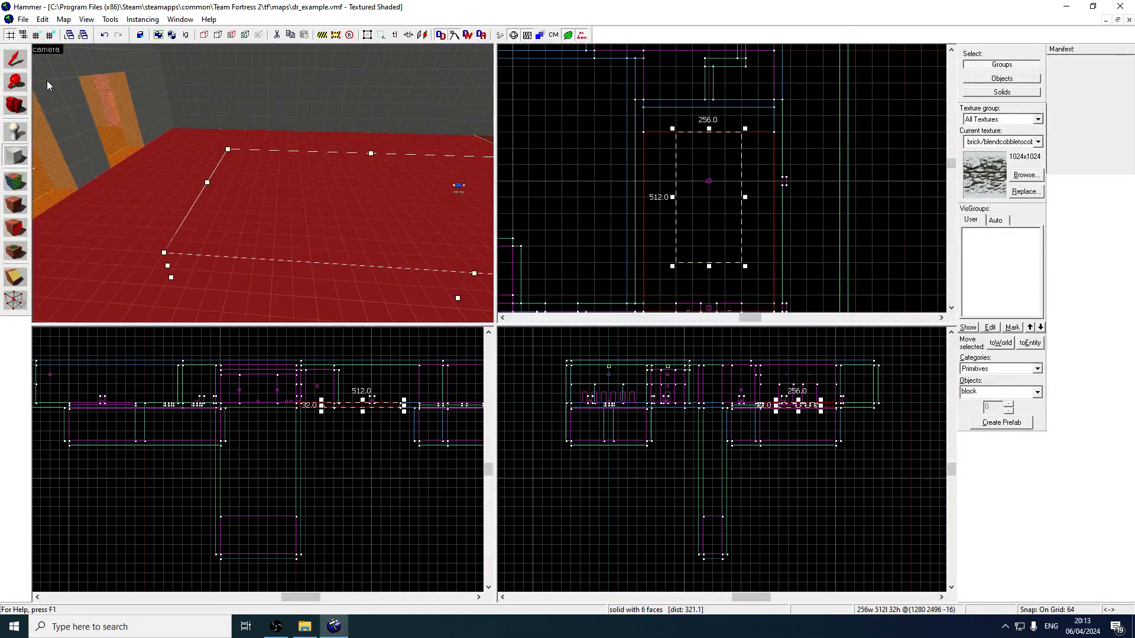
# - Split the 704-long floor section across its width so that a 512 × 512 piece remains at the far end, keeping both pieces
pyautogui.click(20, 61)
pyautogui.click(133, 144)
pyautogui.click(164, 156)
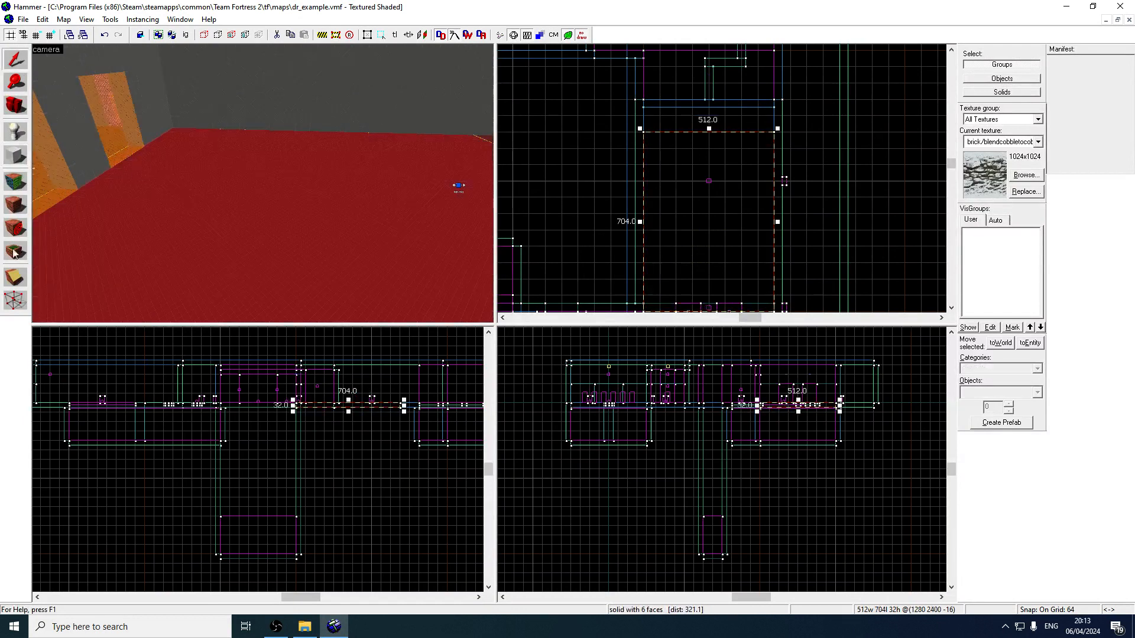
pyautogui.click(16, 282)
pyautogui.moveTo(643, 262); pyautogui.dragTo(773, 262)
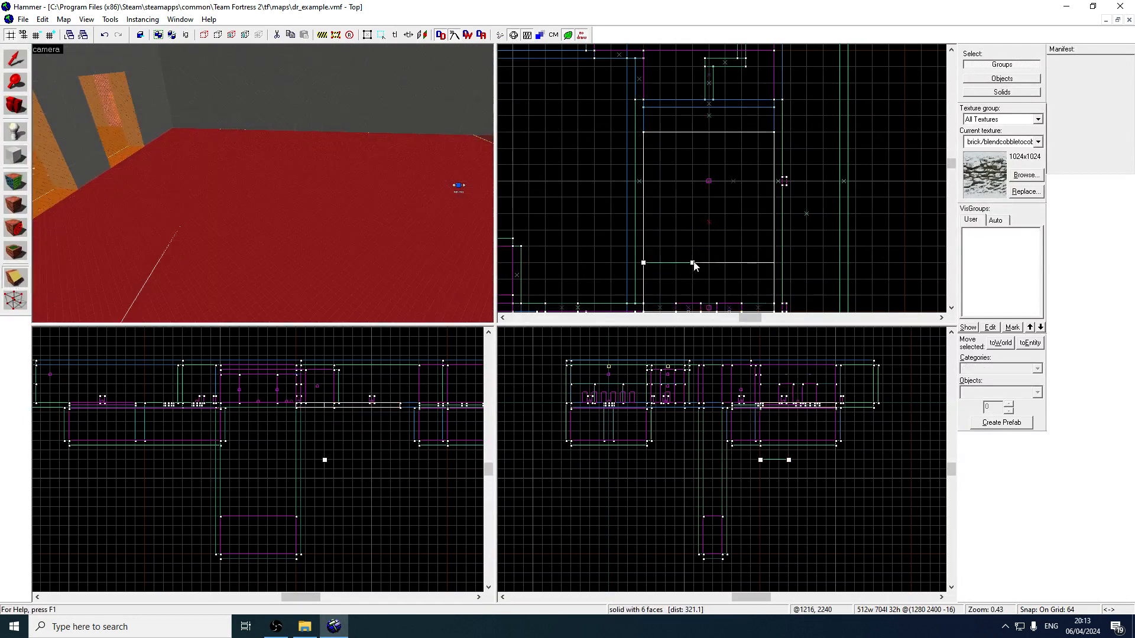
# - Move the trap6_relay logic_relay entity to the centre of the 512 × 512 floor section
pyautogui.click(16, 59)
pyautogui.click(458, 189)
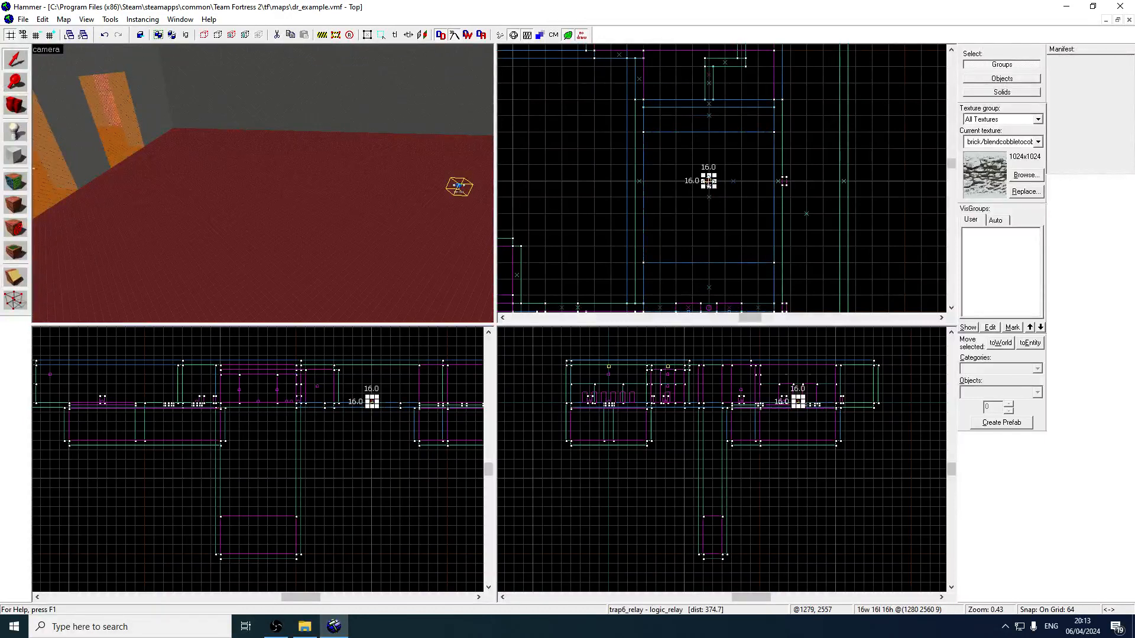
pyautogui.moveTo(708, 182); pyautogui.dragTo(709, 197)
# - With the grid at 16, move the func_button beside the floor 64 units so it lines up with the relay
pyautogui.press('z')
pyautogui.press('z')
pyautogui.click(345, 165)
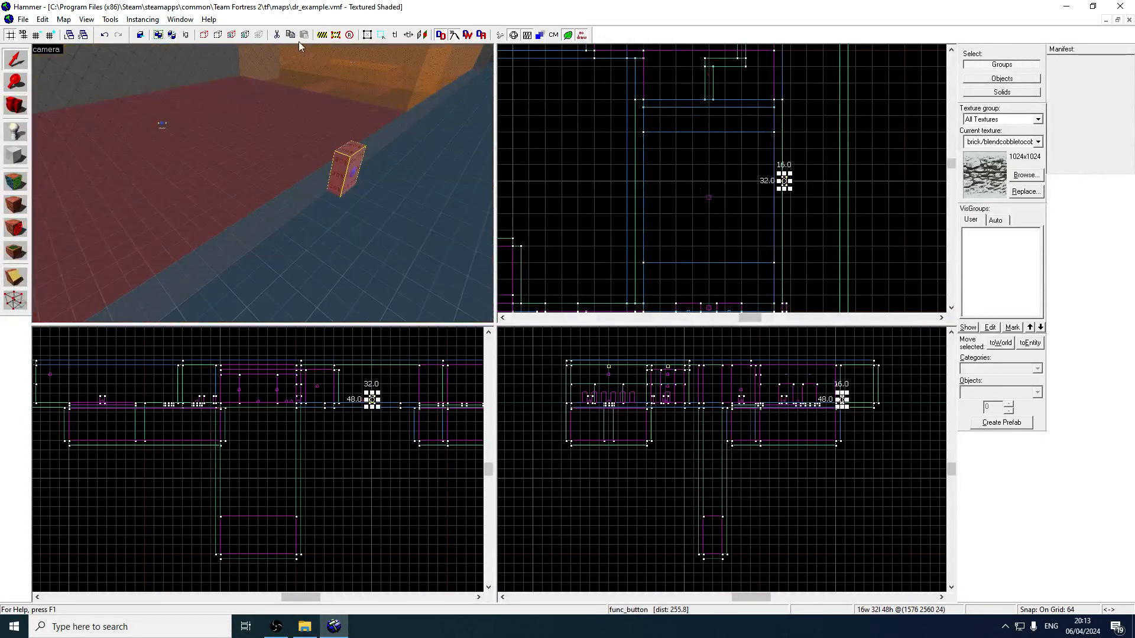
pyautogui.click(41, 37)
pyautogui.scroll(3, 790, 182)
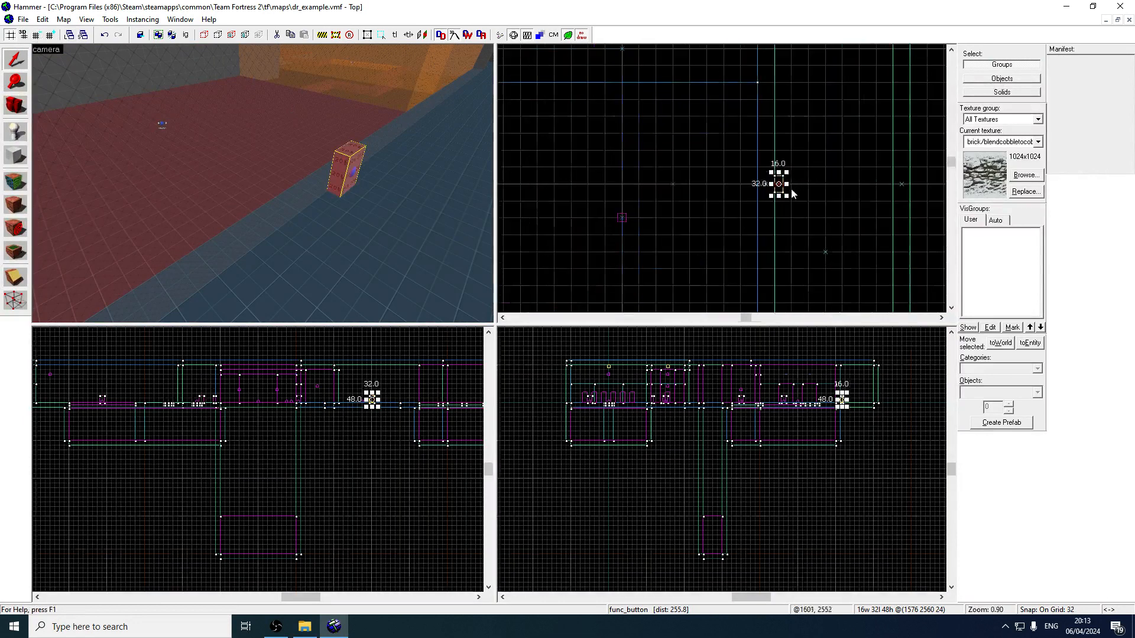
pyautogui.press('[')
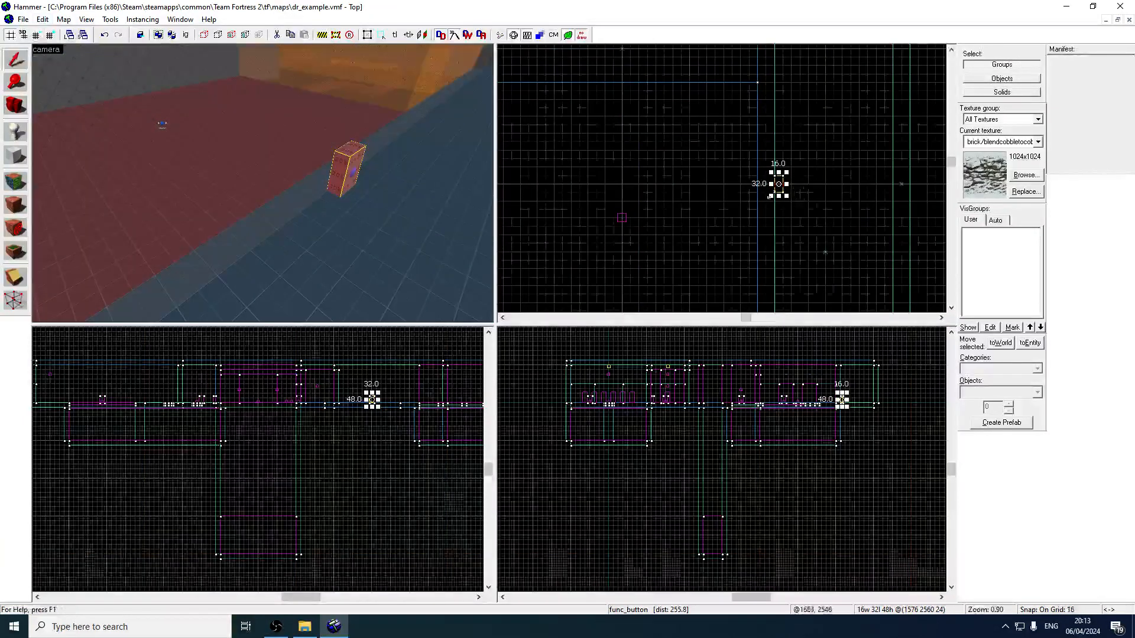
pyautogui.moveTo(778, 185); pyautogui.dragTo(779, 218)
# - With the grid at 32, narrow the 512 × 512 floor section from both sides into a centred walkway 64 units wide
pyautogui.press('z')
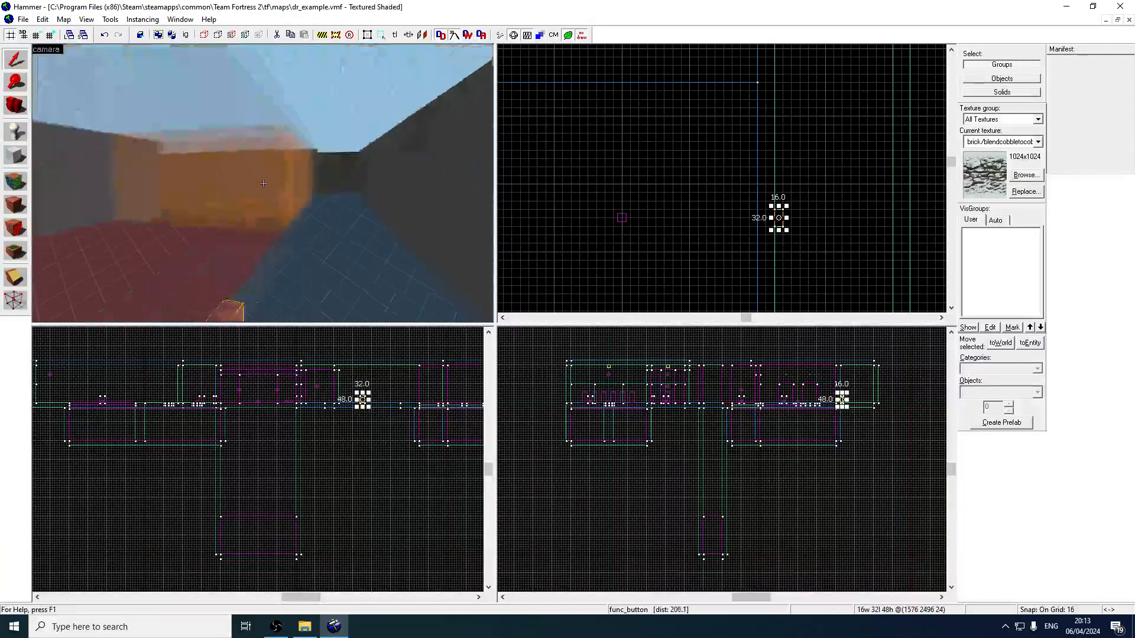
pyautogui.press('z')
pyautogui.click(384, 282)
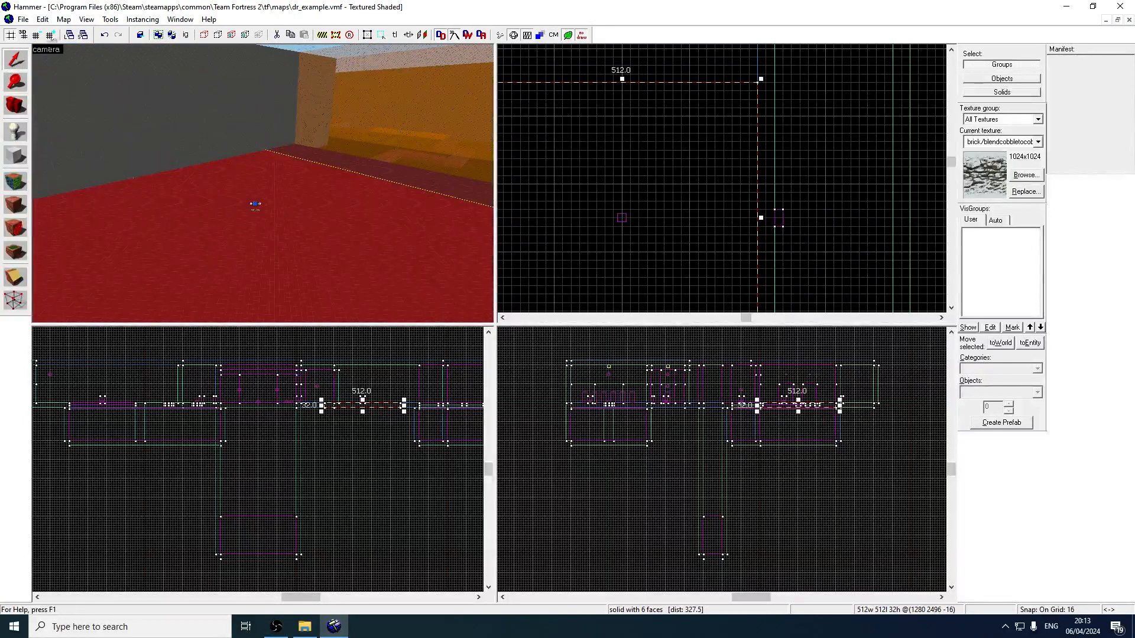
pyautogui.press(']')
pyautogui.scroll(-2, 684, 132)
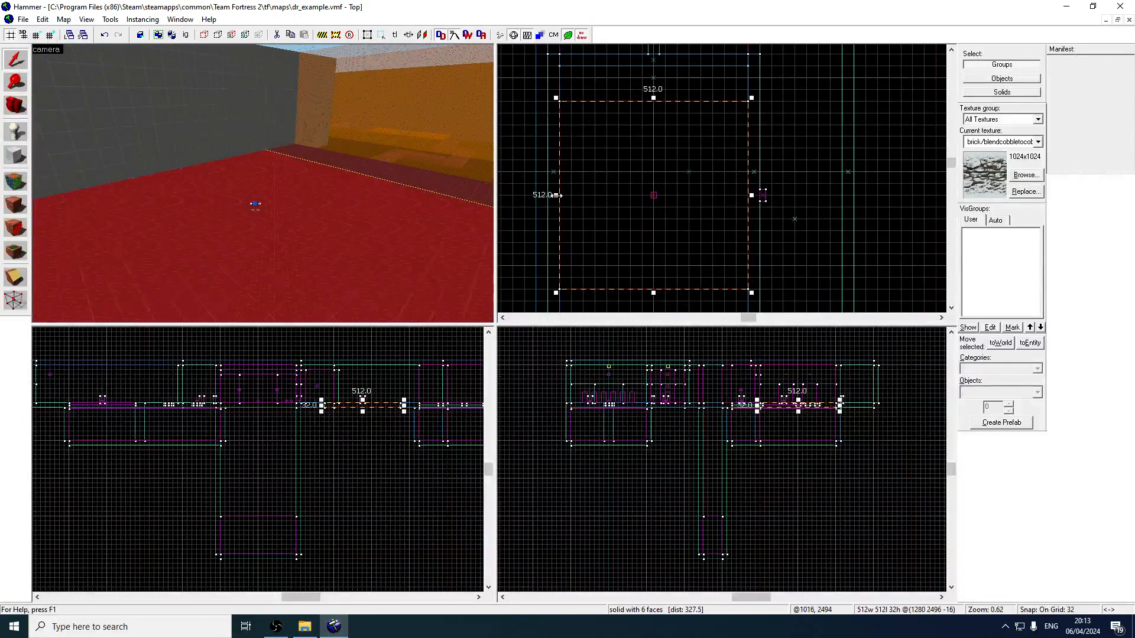
pyautogui.moveTo(556, 195)
pyautogui.mouseDown()
pyautogui.moveTo(656, 196)
pyautogui.moveTo(642, 196)
pyautogui.mouseUp()
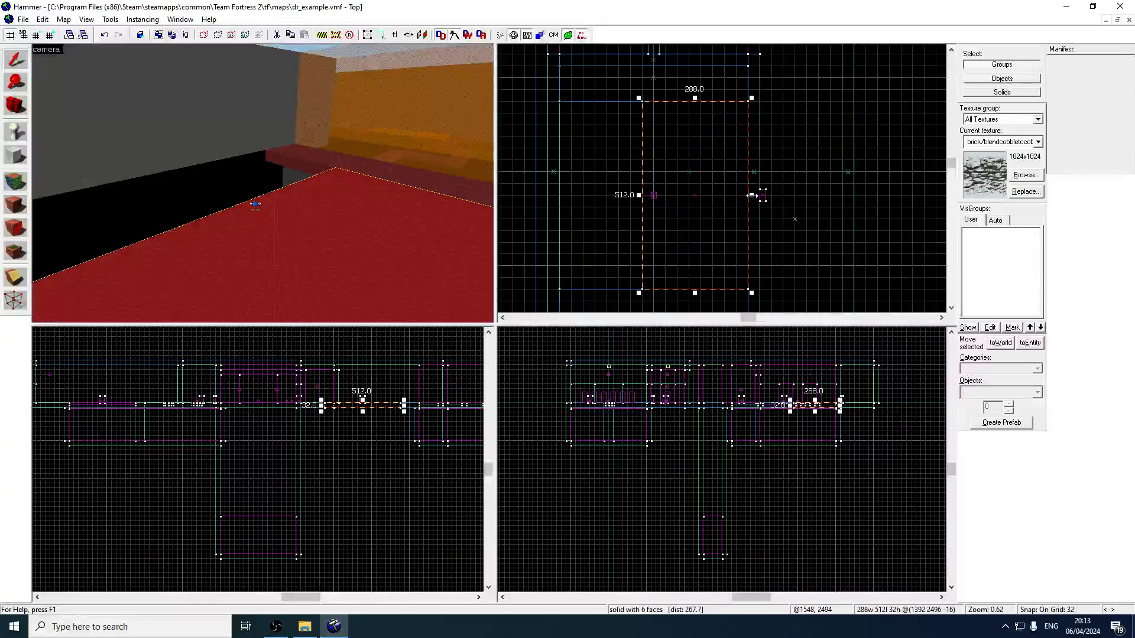
pyautogui.moveTo(752, 196); pyautogui.dragTo(669, 206)
# - Create a 32 × 512 × 256 pit wall block along the room's outer wall, using the dev/dev_measuregeneric01b texture
pyautogui.press('z')
pyautogui.press('z')
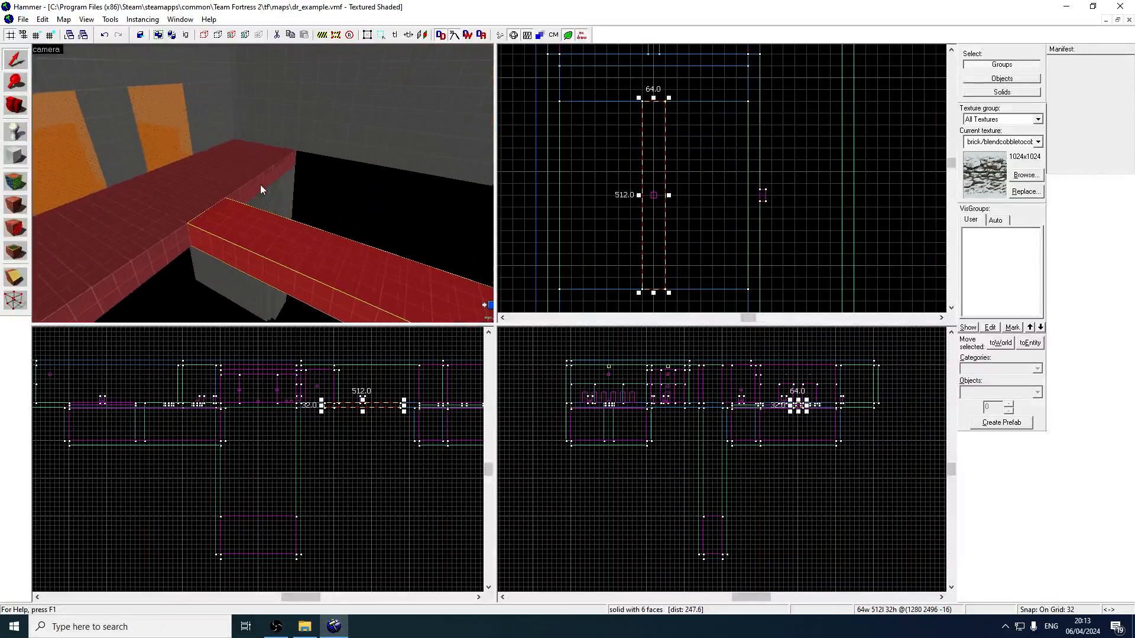
pyautogui.press('w')
pyautogui.press('d')
pyautogui.click(16, 182)
pyautogui.click(16, 156)
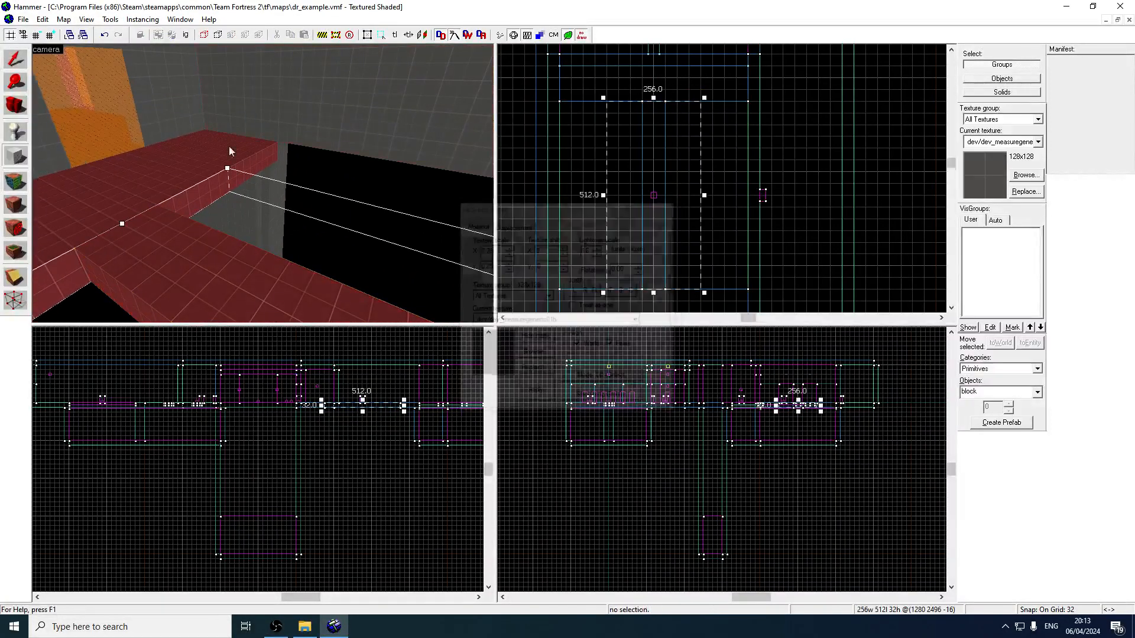
pyautogui.moveTo(640, 143); pyautogui.dragTo(593, 152)
pyautogui.moveTo(645, 195); pyautogui.dragTo(566, 195)
pyautogui.scroll(7, 769, 411)
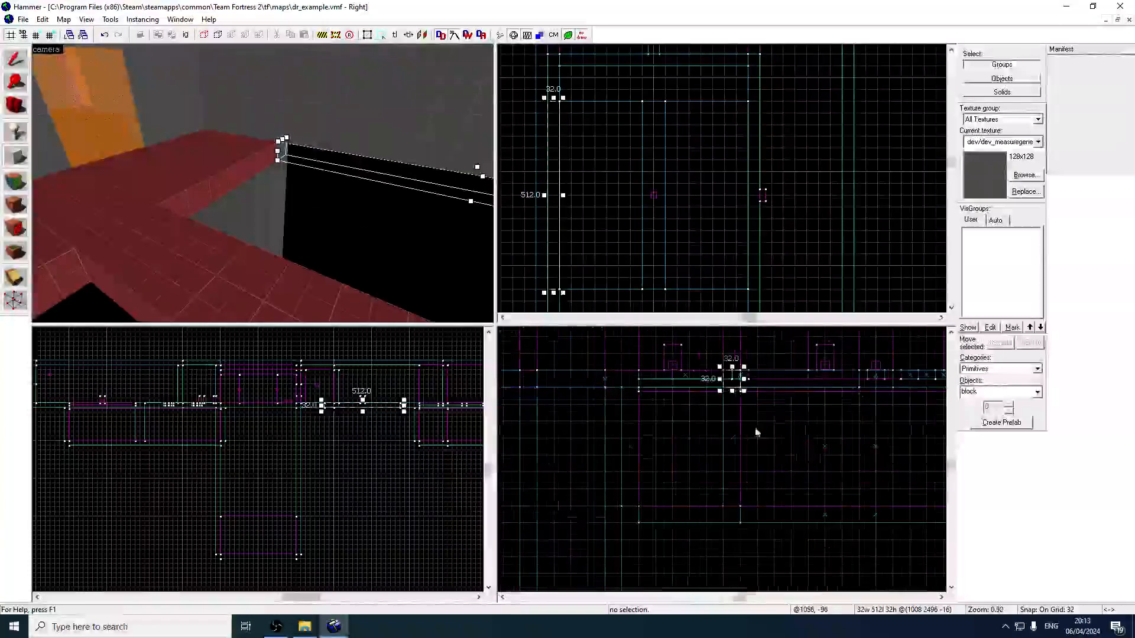
pyautogui.moveTo(741, 388); pyautogui.dragTo(743, 513)
pyautogui.press('Return')
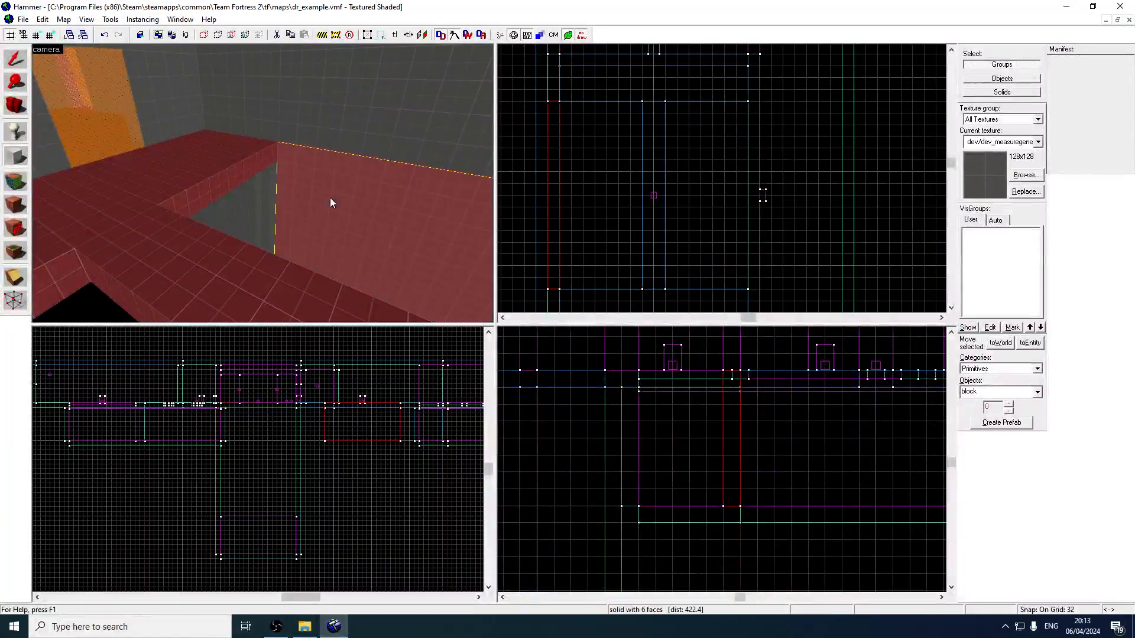
# - Copy the side wall to the pit's far end and resize it to 512 × 32 × 224 beneath the floor section
pyautogui.press('z')
pyautogui.press('z')
pyautogui.click(16, 59)
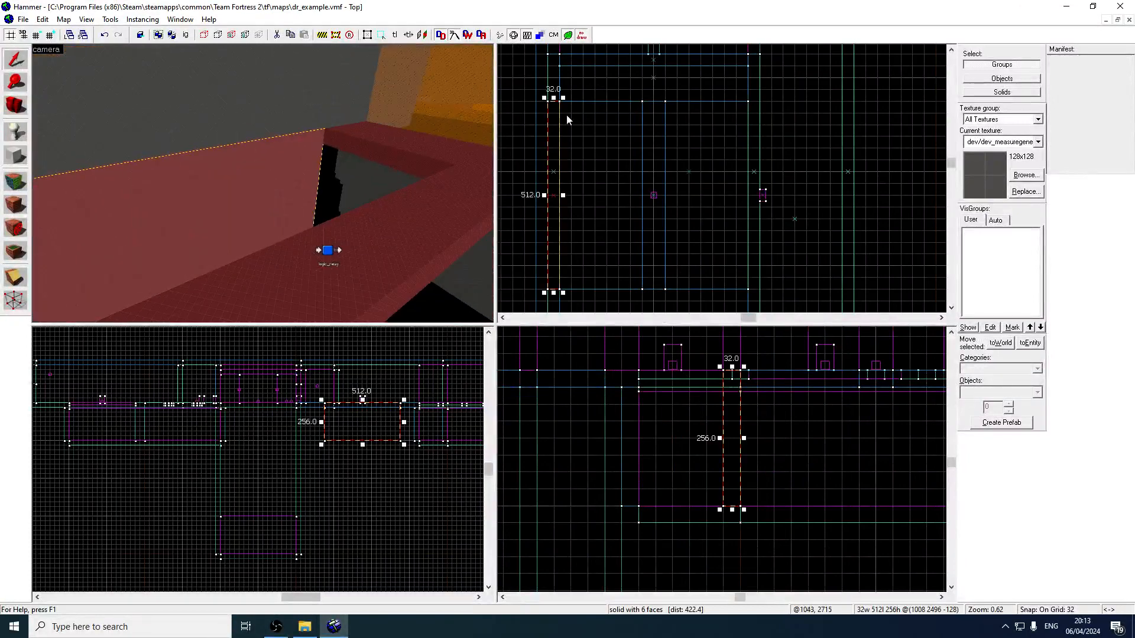
pyautogui.moveTo(559, 122); pyautogui.dragTo(570, 110)
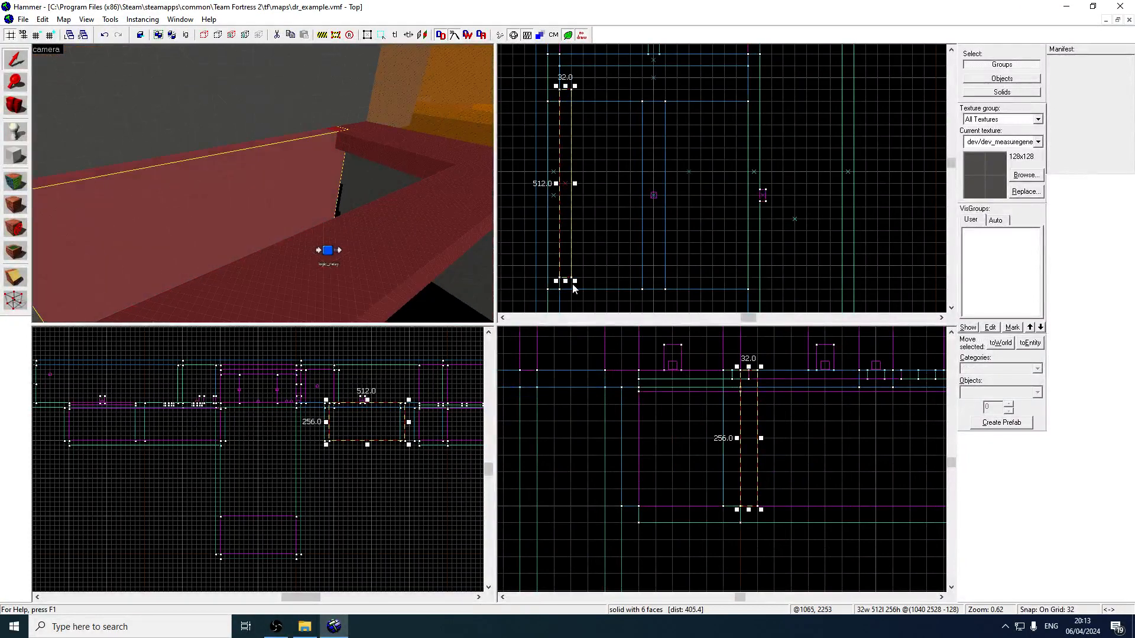
pyautogui.moveTo(574, 282); pyautogui.dragTo(751, 105)
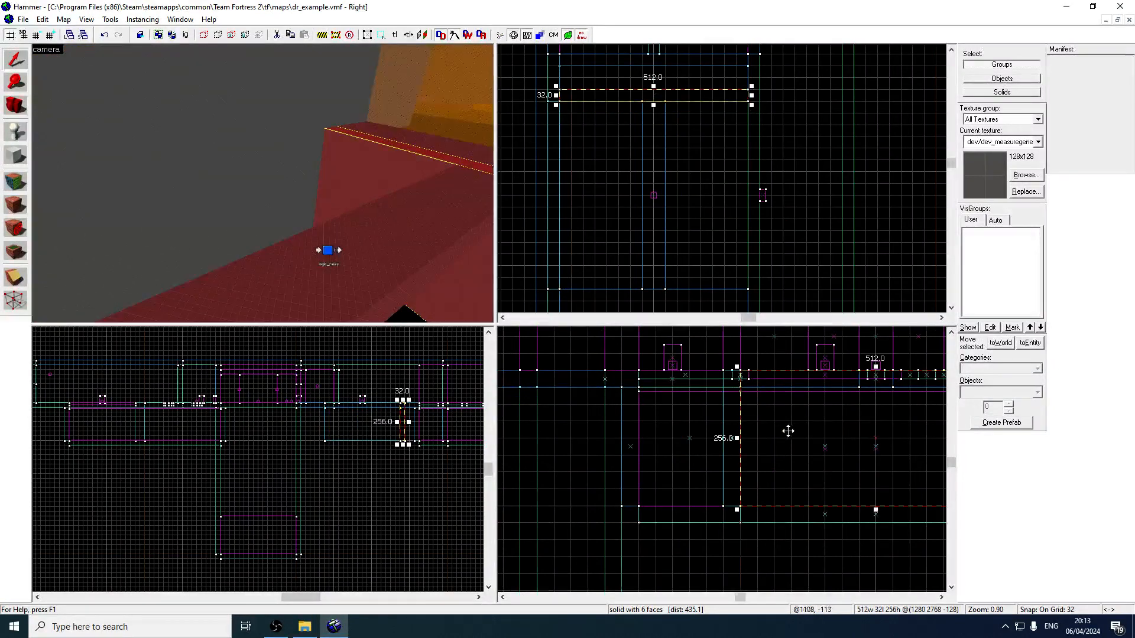
pyautogui.press('Right')
pyautogui.moveTo(764, 368); pyautogui.dragTo(764, 386)
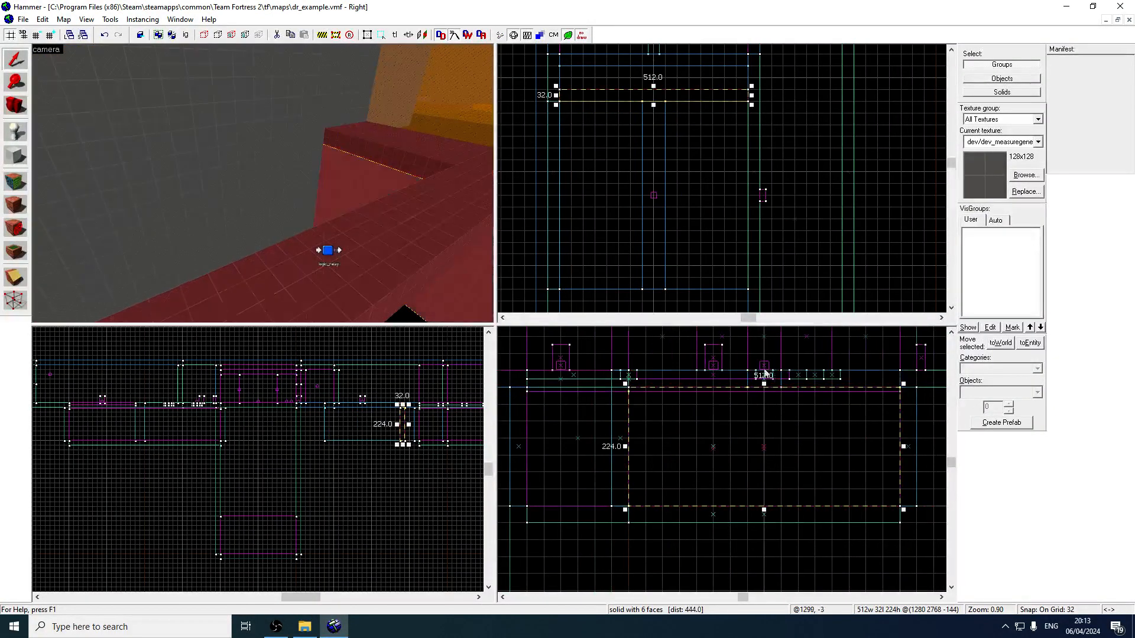
# - Copy the end wall to the pit's near end and the side wall to the opposite side of the pit
pyautogui.press('z')
pyautogui.press('z')
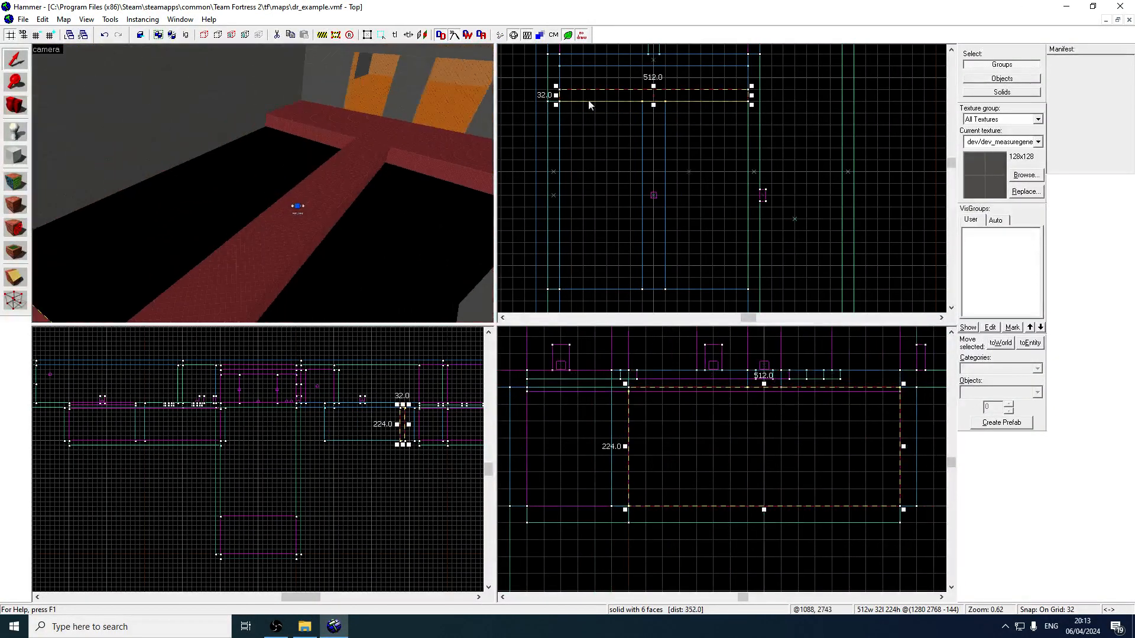
pyautogui.moveTo(599, 94)
pyautogui.mouseDown()
pyautogui.moveTo(600, 290)
pyautogui.moveTo(807, 284)
pyautogui.mouseUp()
pyautogui.moveTo(939, 275)
pyautogui.mouseDown()
pyautogui.moveTo(767, 117)
pyautogui.moveTo(766, 94)
pyautogui.mouseUp()
# - Apply the dev/dev_measuregeneric01b texture to the pit walls and the exposed side faces of the floor sections and walkway
pyautogui.press('w')
pyautogui.hotkey('shift', 'a')
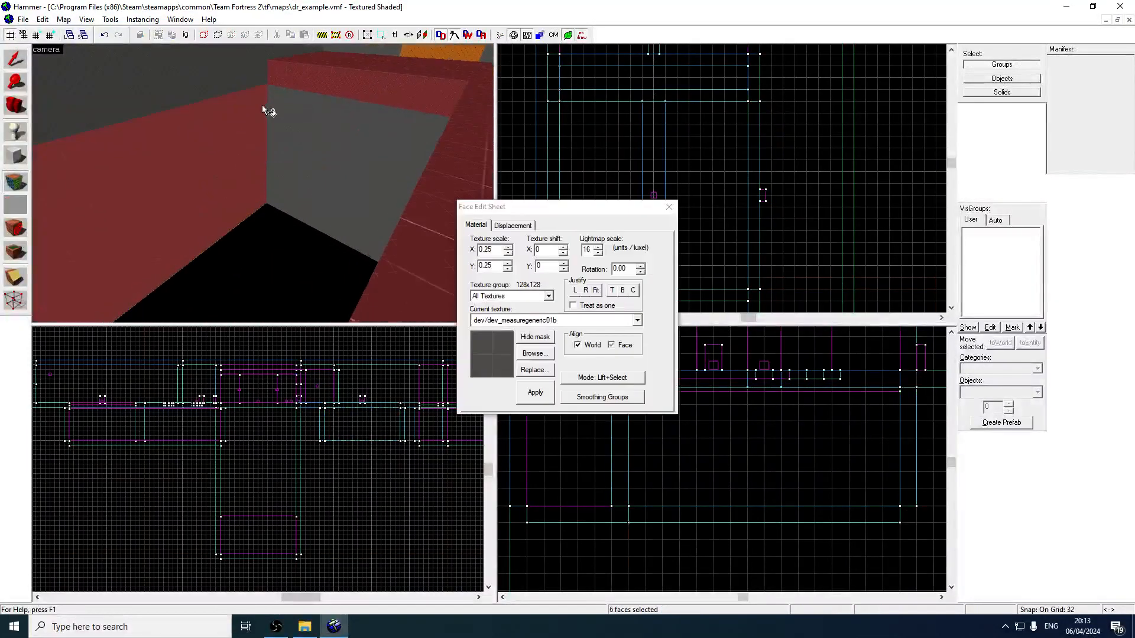
pyautogui.rightClick(317, 82)
pyautogui.press('z')
pyautogui.press('z')
pyautogui.rightClick(253, 176)
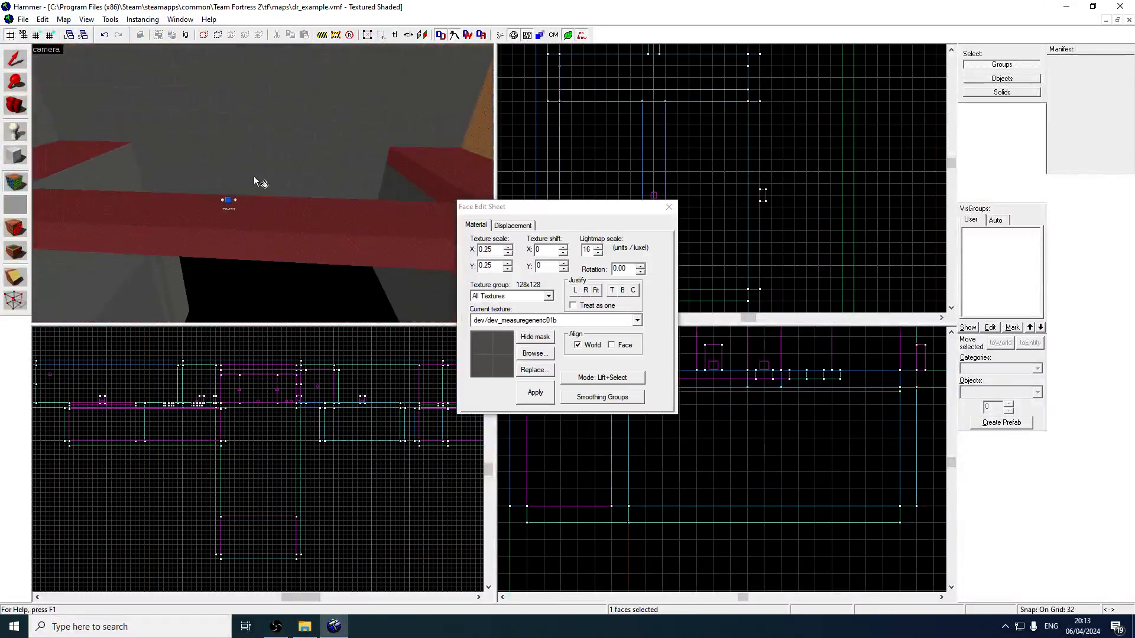
pyautogui.press('z')
pyautogui.press('z')
pyautogui.rightClick(236, 158)
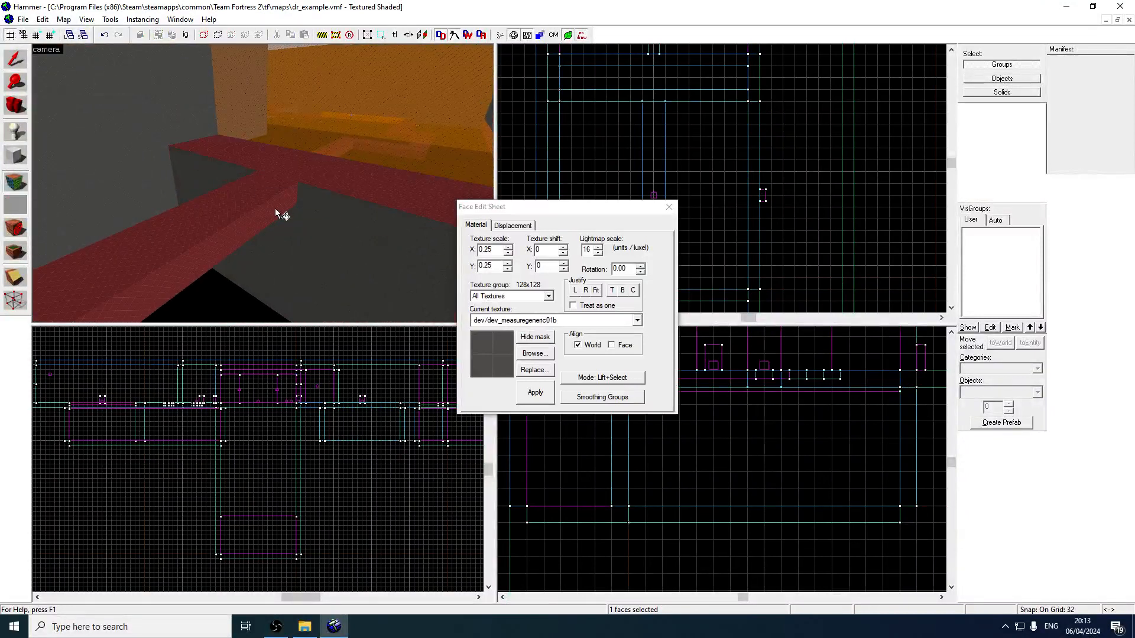
pyautogui.press('z')
pyautogui.press('z')
pyautogui.rightClick(263, 184)
pyautogui.press('z')
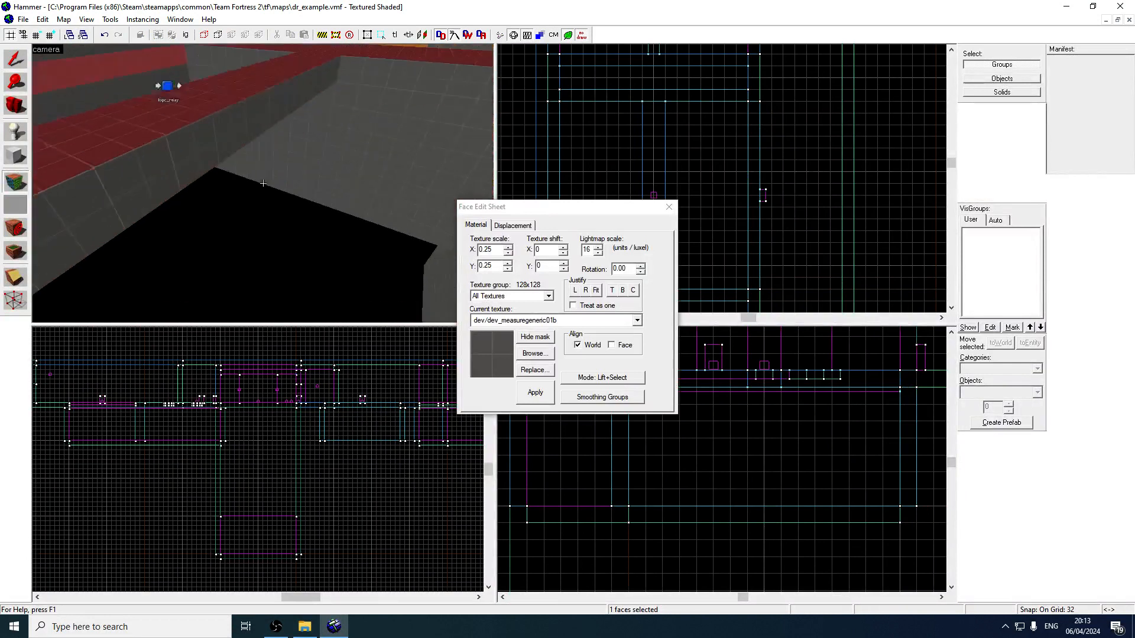
pyautogui.press('d')
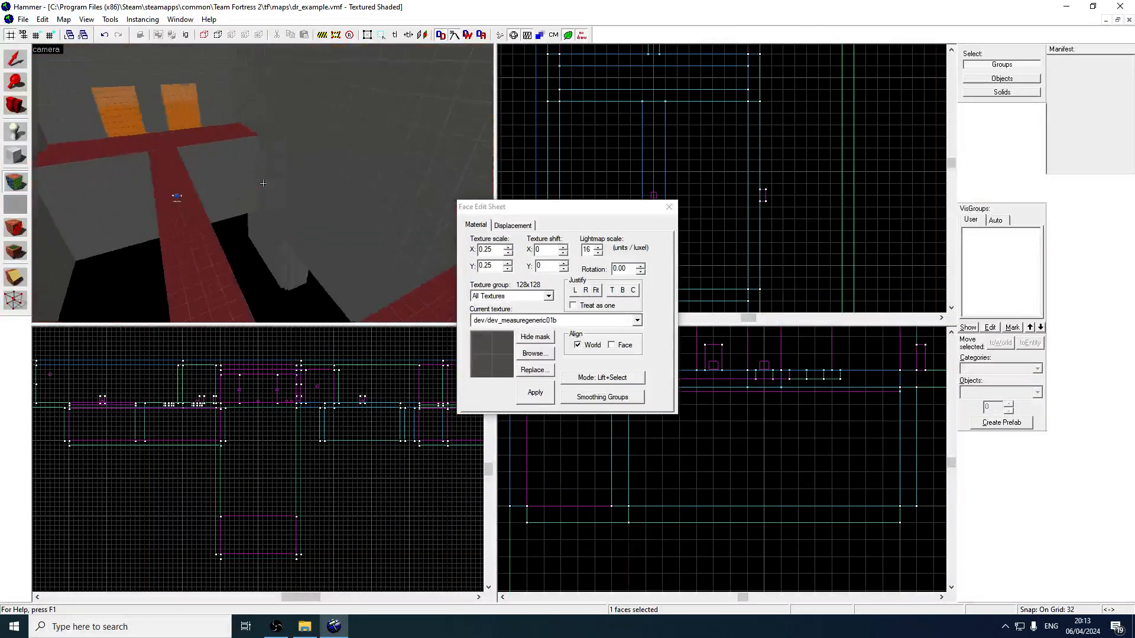
# - Create a 512 × 512 × 32 floor block across the bottom of the pit, between the four pit walls
pyautogui.press('a')
pyautogui.click(17, 60)
pyautogui.press('z')
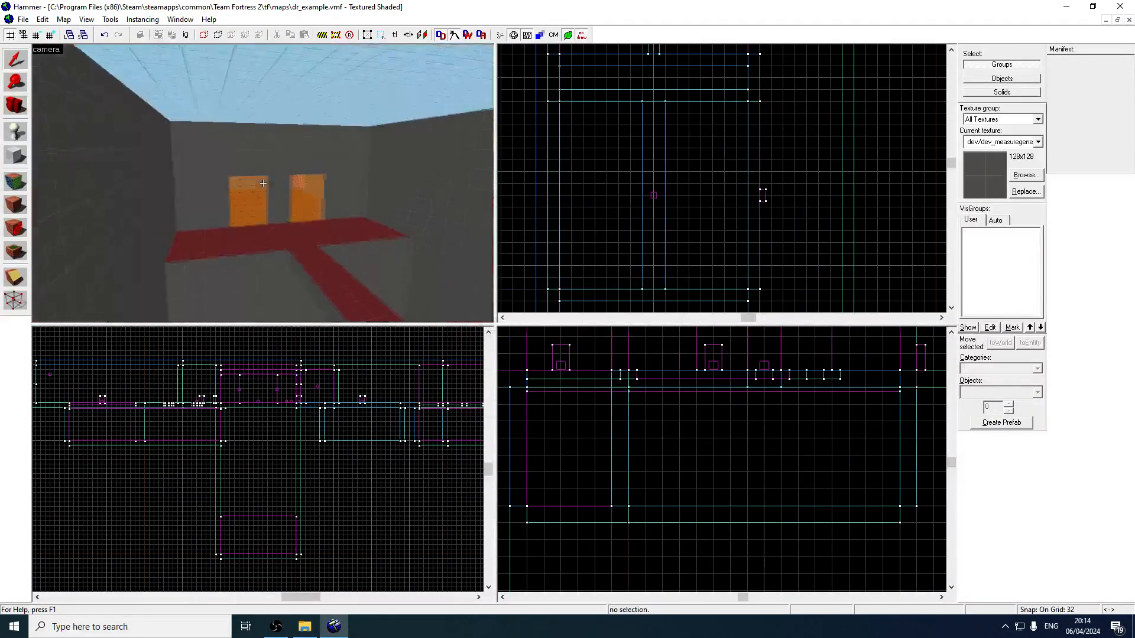
pyautogui.press('w')
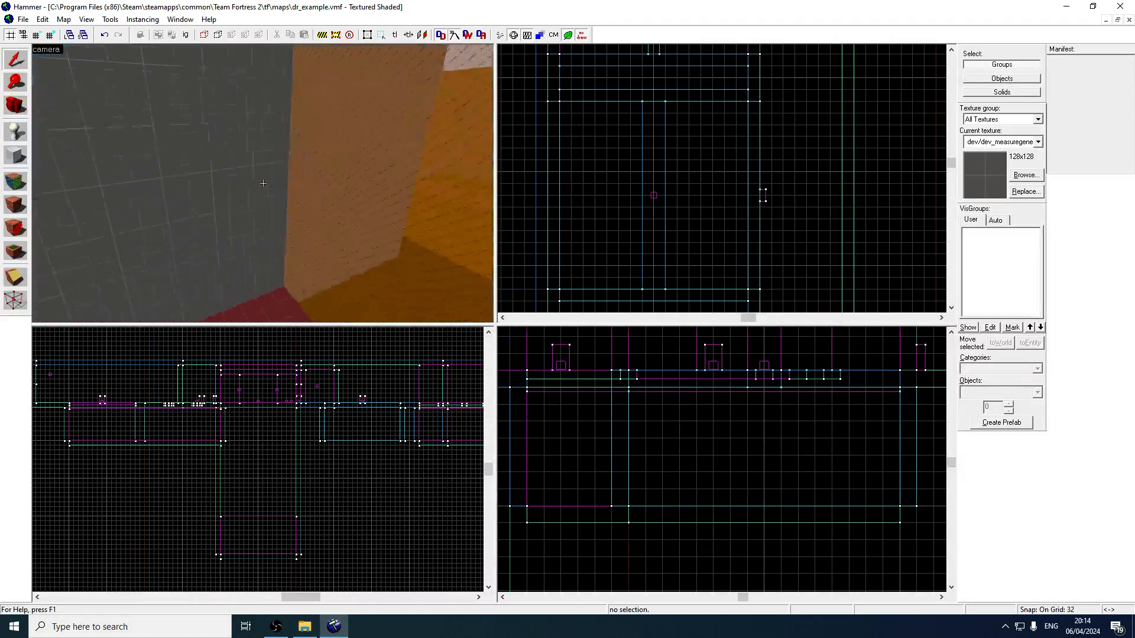
pyautogui.press('w')
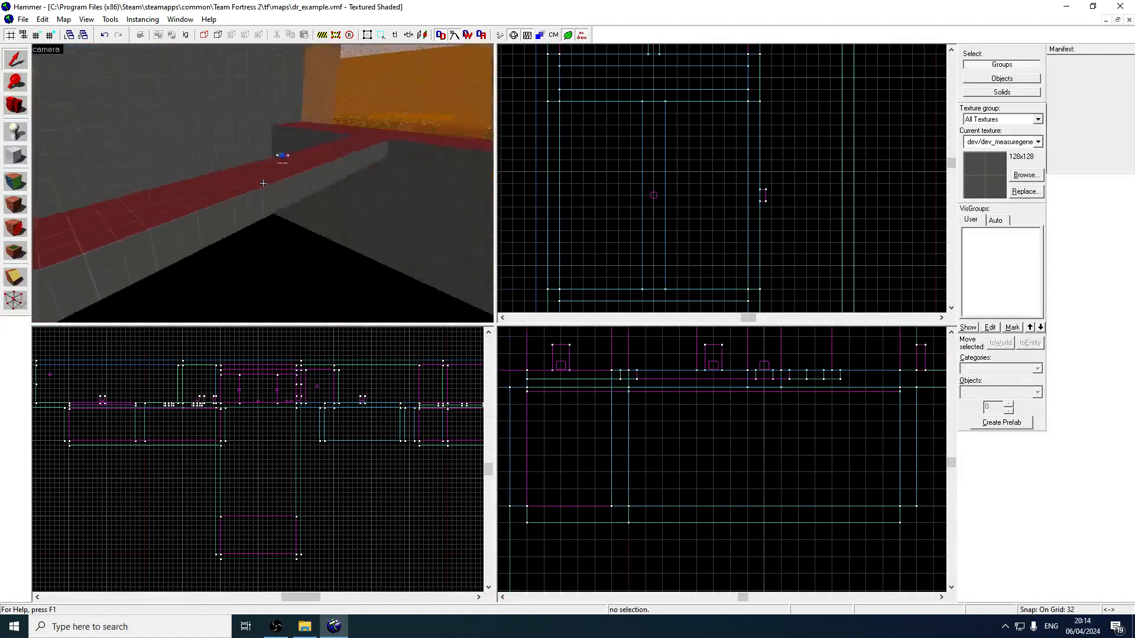
pyautogui.press('z')
pyautogui.click(15, 156)
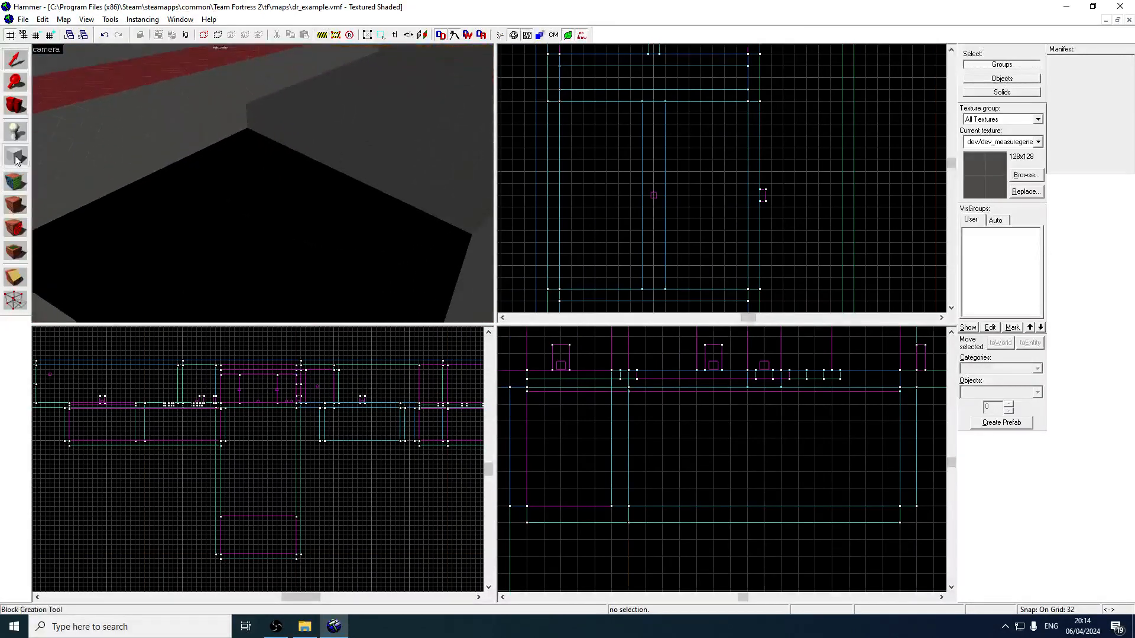
pyautogui.moveTo(560, 105); pyautogui.dragTo(750, 295)
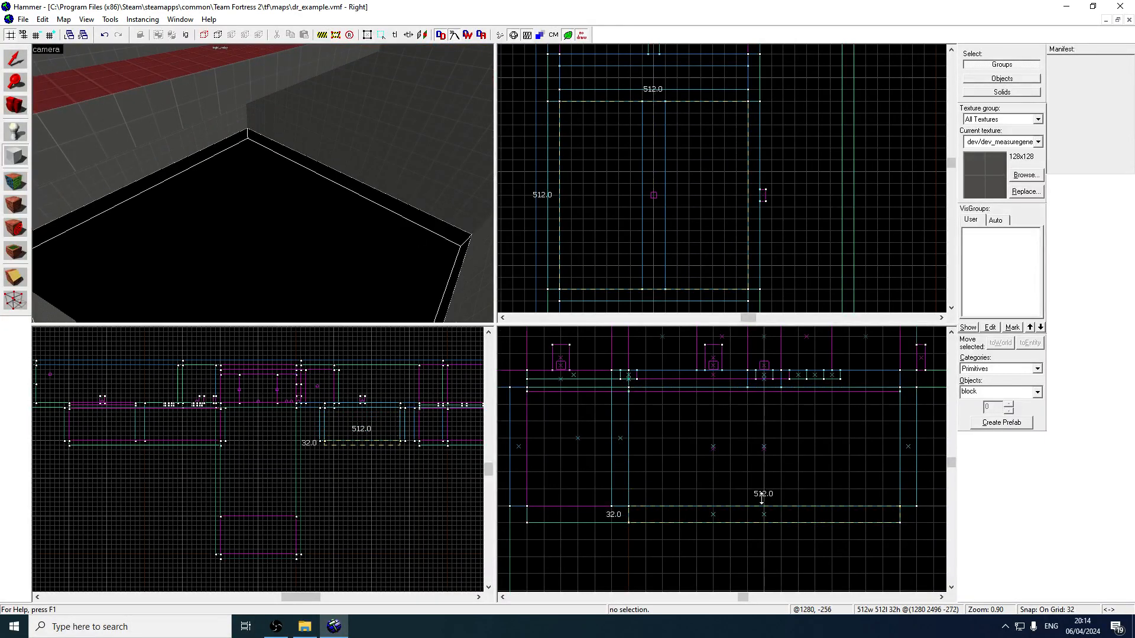
pyautogui.press('Return')
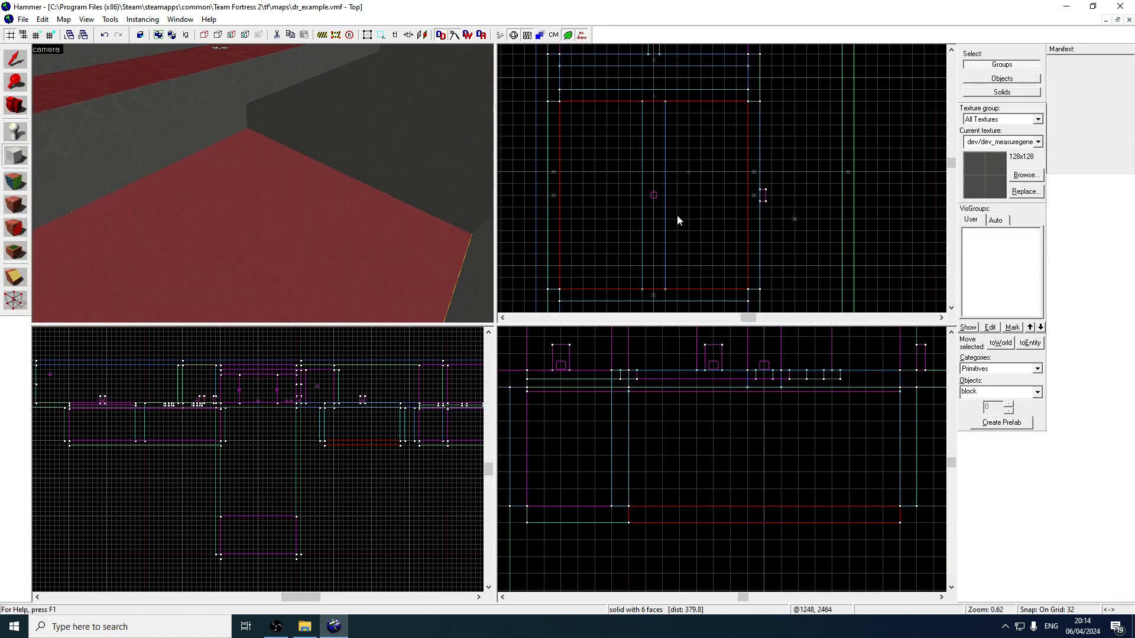
# - Search the textures for nodraw and make tools/toolsnodraw the current texture
pyautogui.click(1027, 176)
pyautogui.write('wate')
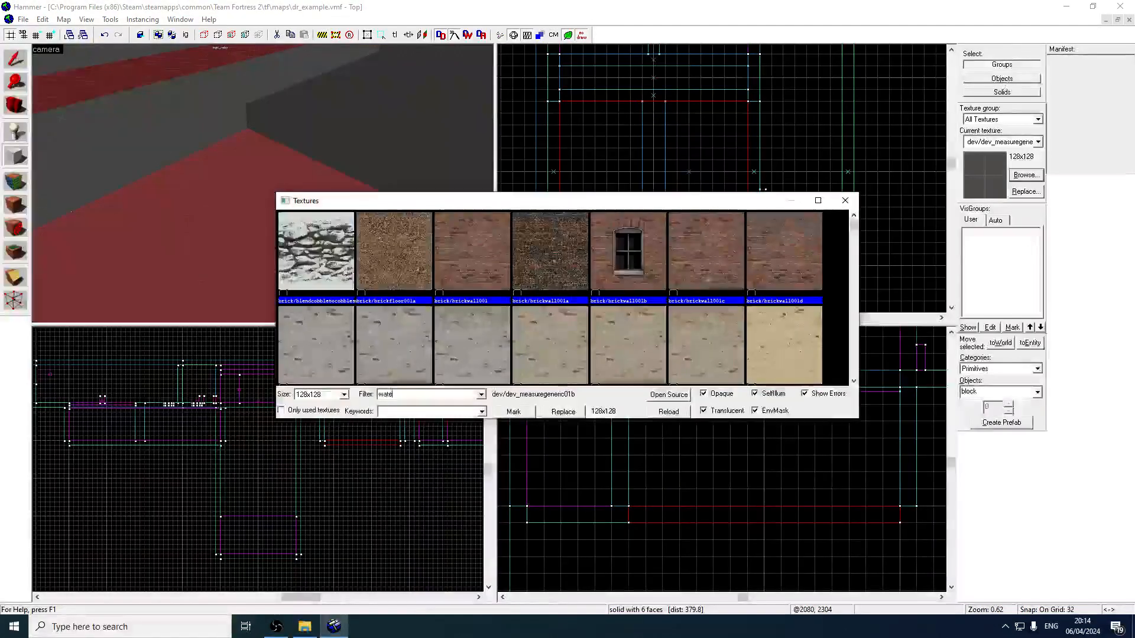
pyautogui.write('r')
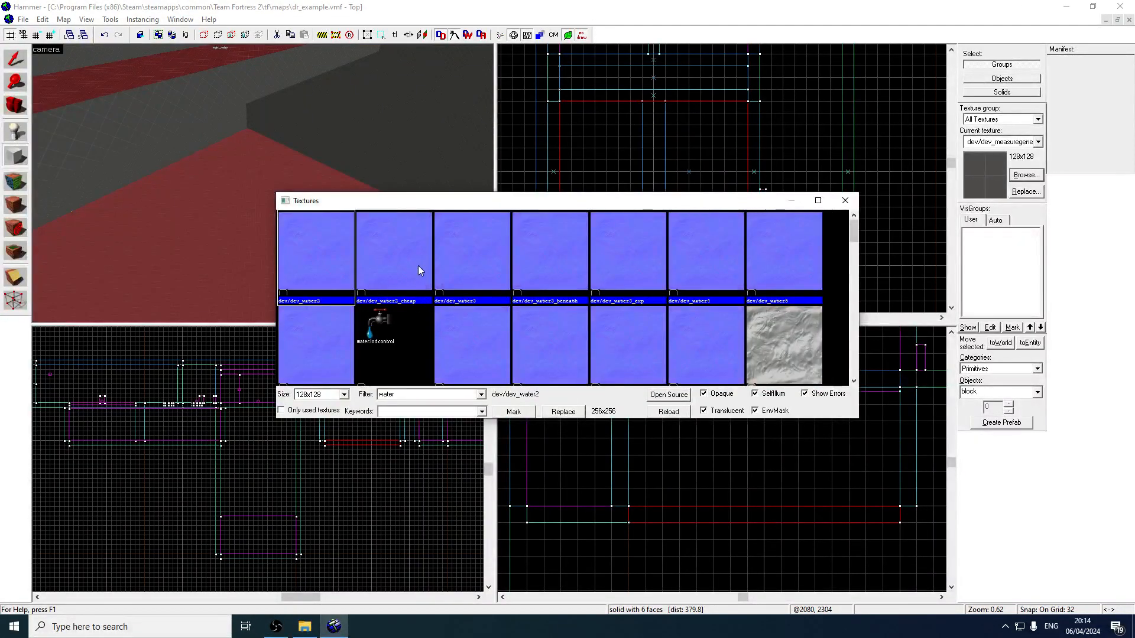
pyautogui.press('BackSpace')
pyautogui.press('BackSpace')
pyautogui.press('BackSpace')
pyautogui.press('BackSpace')
pyautogui.press('BackSpace')
pyautogui.write('nodraw')
pyautogui.doubleClick(321, 264)
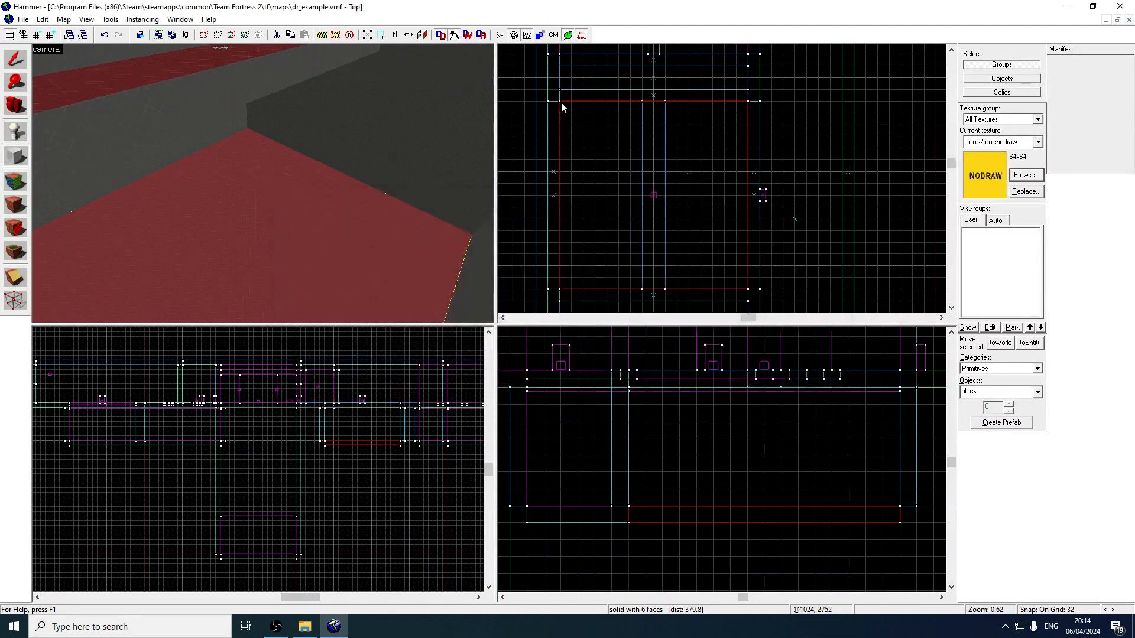
# - Create a 512 × 512 nodraw block inside the pit above its floor and set its height to 224
pyautogui.moveTo(561, 104); pyautogui.dragTo(747, 295)
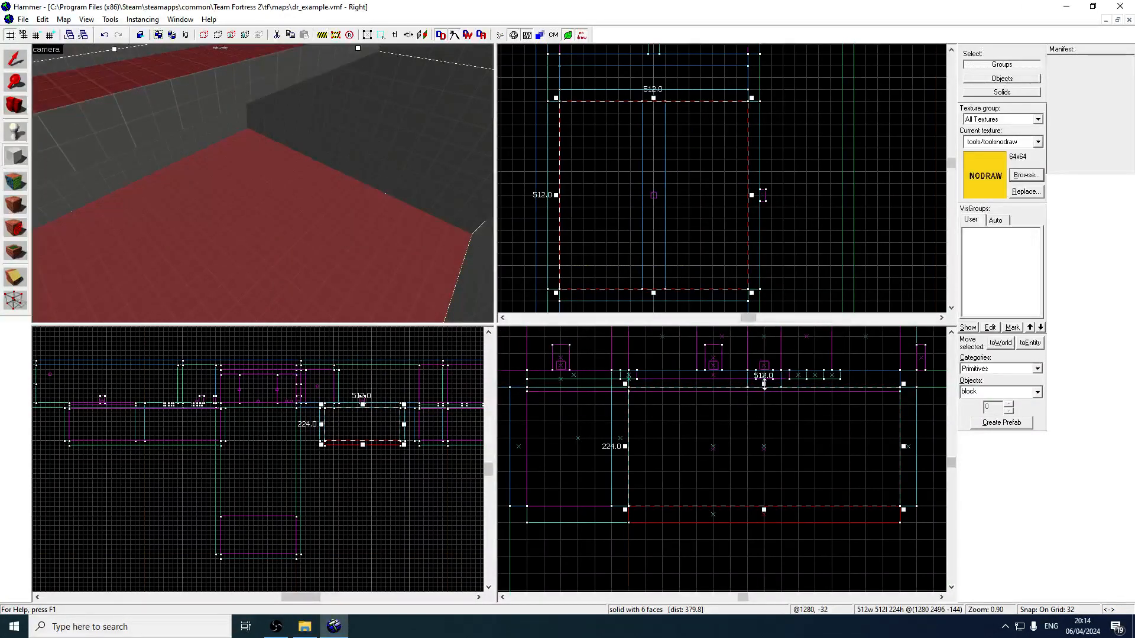
pyautogui.moveTo(764, 384); pyautogui.dragTo(763, 399)
pyautogui.press('Return')
pyautogui.press('z')
pyautogui.press('z')
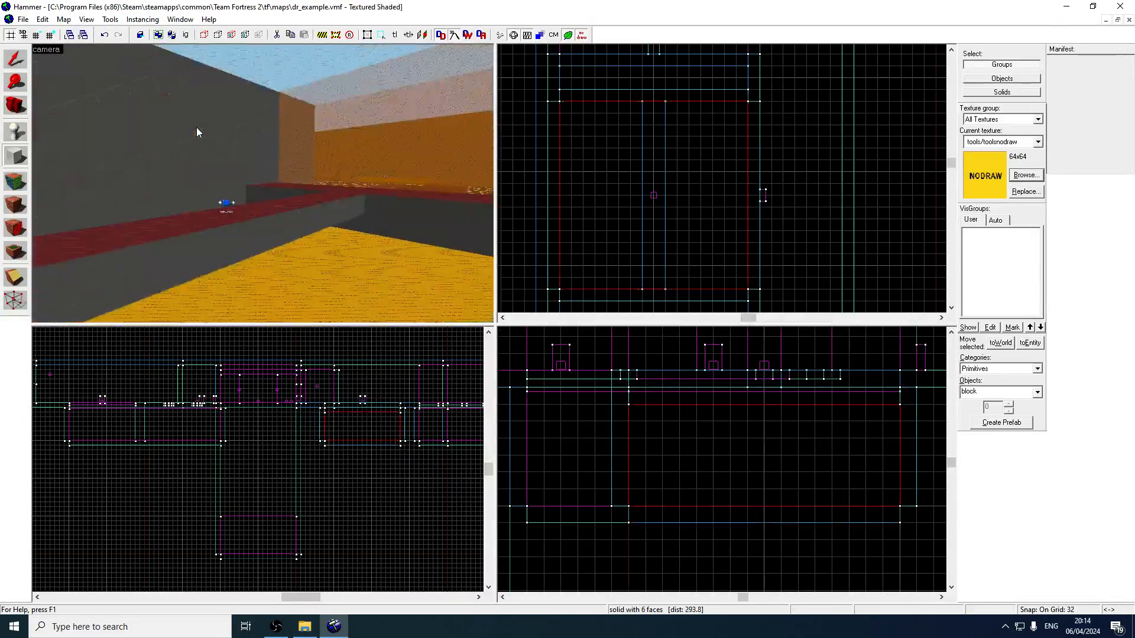
pyautogui.click(19, 62)
pyautogui.moveTo(763, 401); pyautogui.dragTo(764, 384)
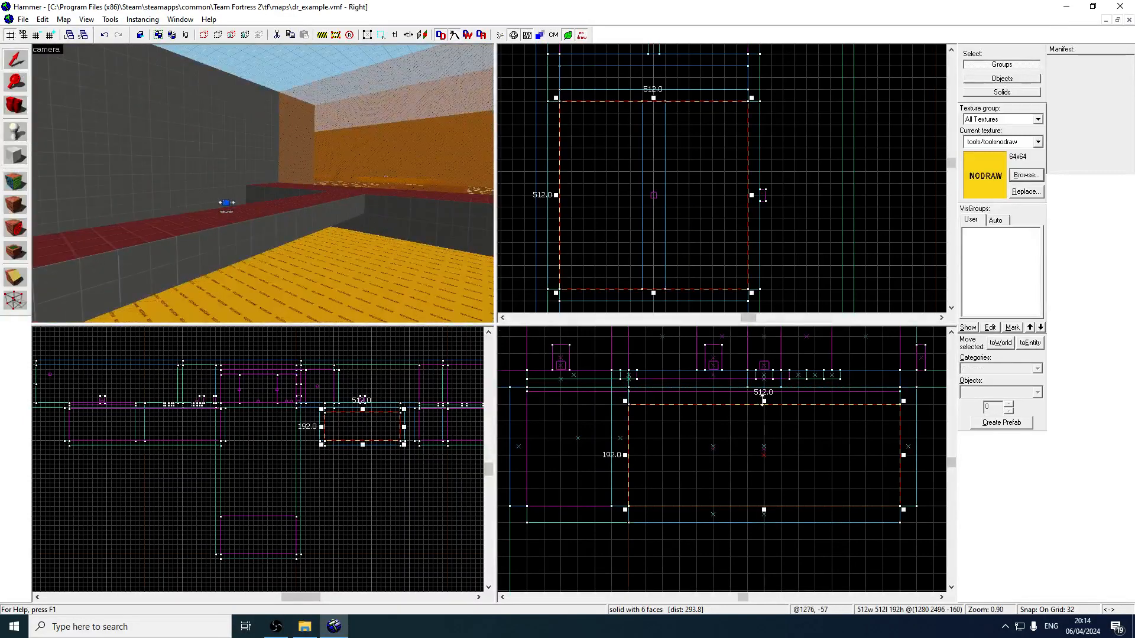
# - Apply the dev/dev_water2 texture to the top face of the nodraw block in the pit
pyautogui.click(16, 182)
pyautogui.press('z')
pyautogui.press('w')
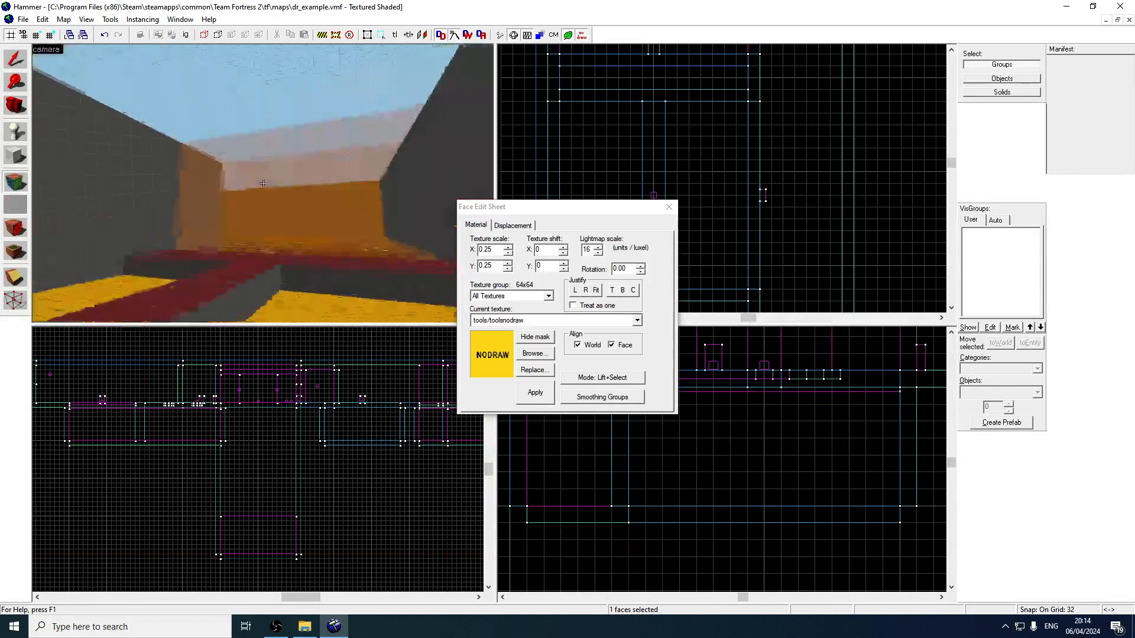
pyautogui.press('z')
pyautogui.click(285, 143)
pyautogui.click(271, 149)
pyautogui.press('z')
pyautogui.press('w')
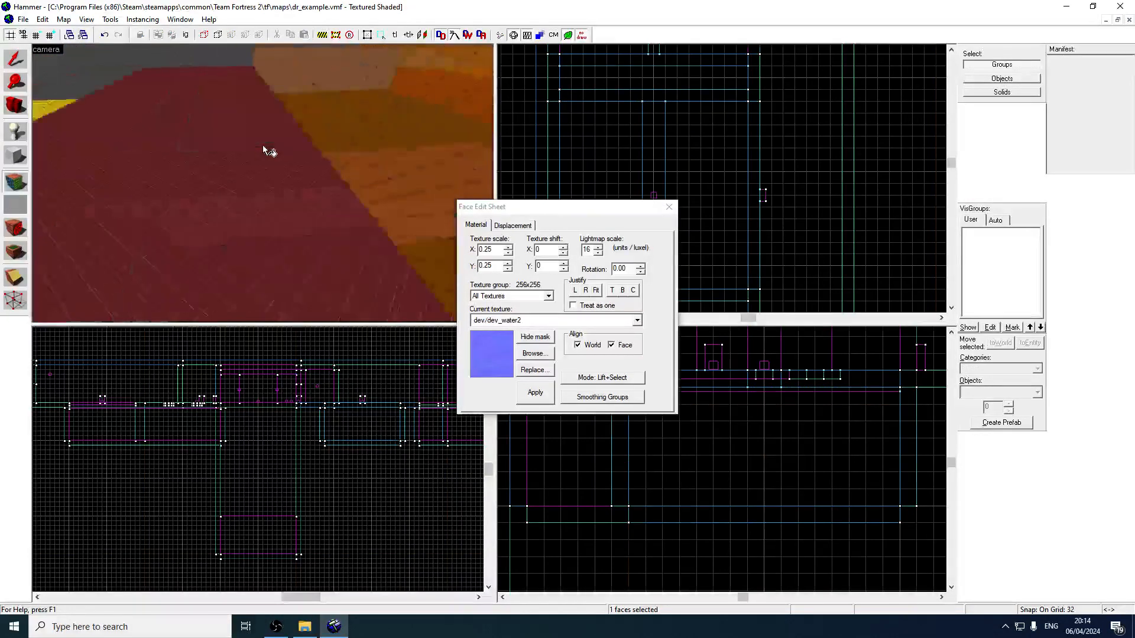
pyautogui.press('z')
pyautogui.press('s')
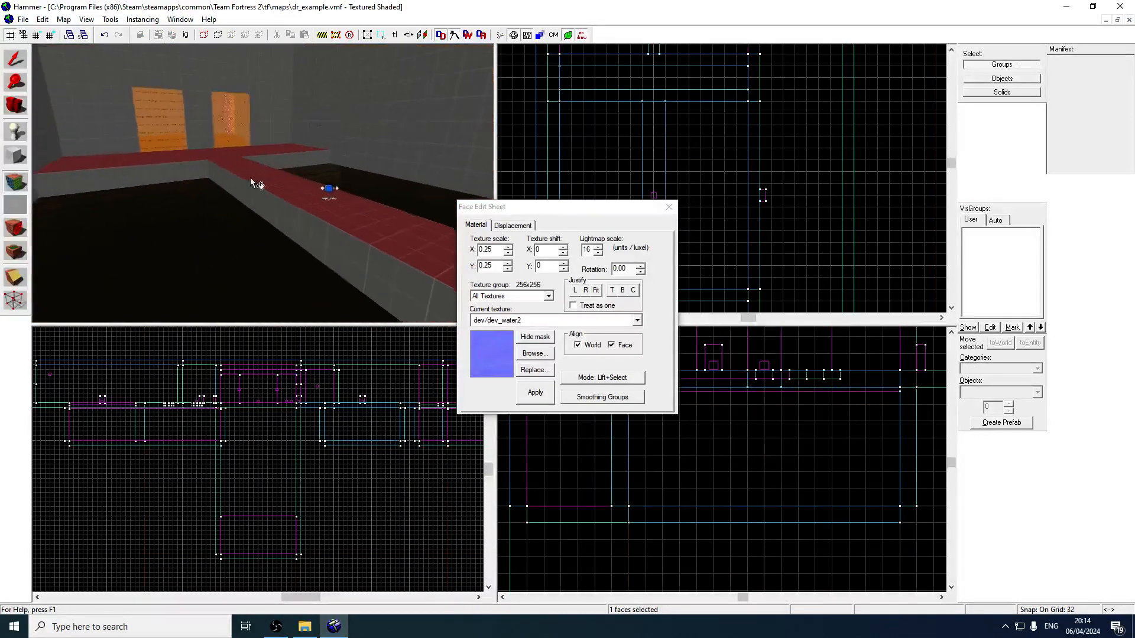
pyautogui.press('d')
pyautogui.press('z')
pyautogui.click(17, 60)
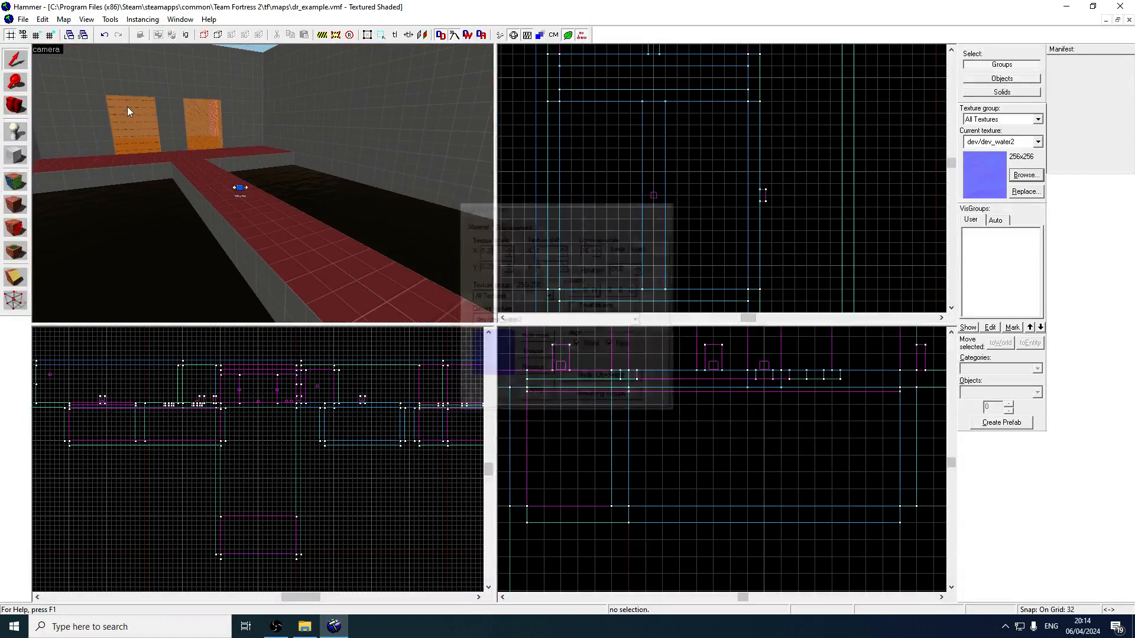
# - Create a 512 × 512 × 216 block with the tools/toolstrigger texture inside the water, its top one 8-unit grid step below the surface
pyautogui.click(20, 185)
pyautogui.click(18, 153)
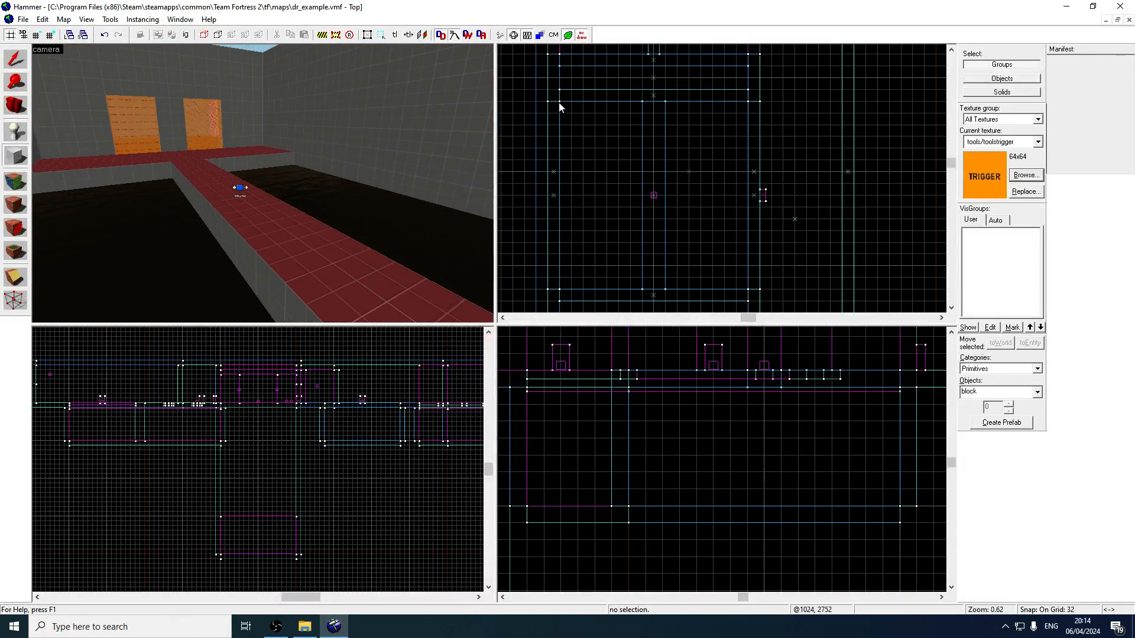
pyautogui.moveTo(560, 106); pyautogui.dragTo(752, 293)
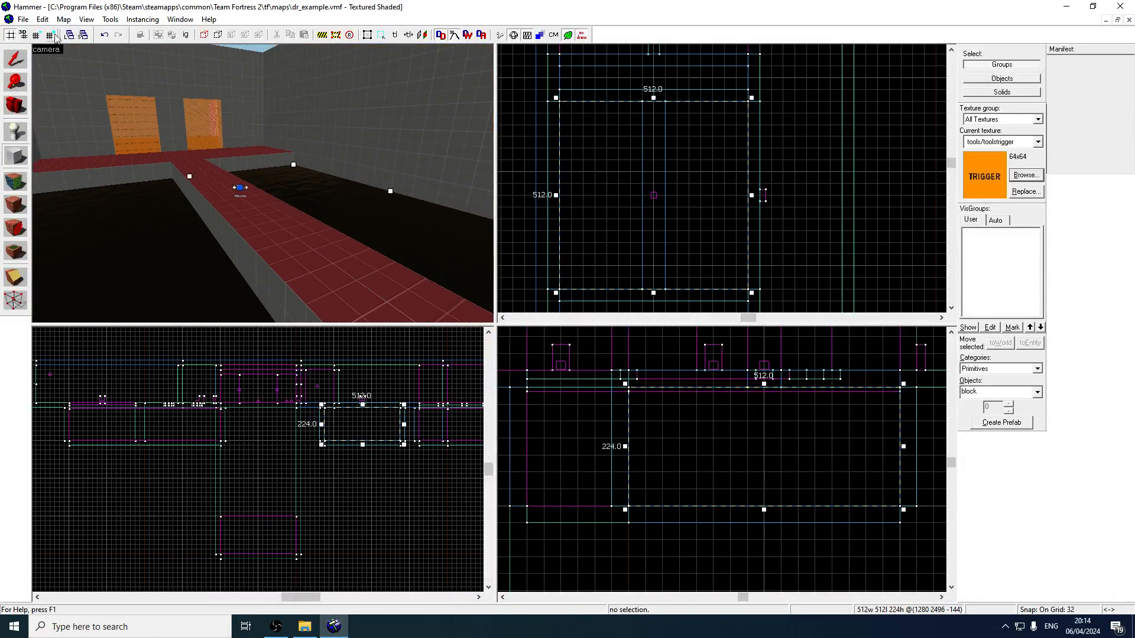
pyautogui.click(37, 36)
pyautogui.click(37, 36)
pyautogui.scroll(3, 722, 379)
pyautogui.moveTo(793, 393); pyautogui.dragTo(793, 395)
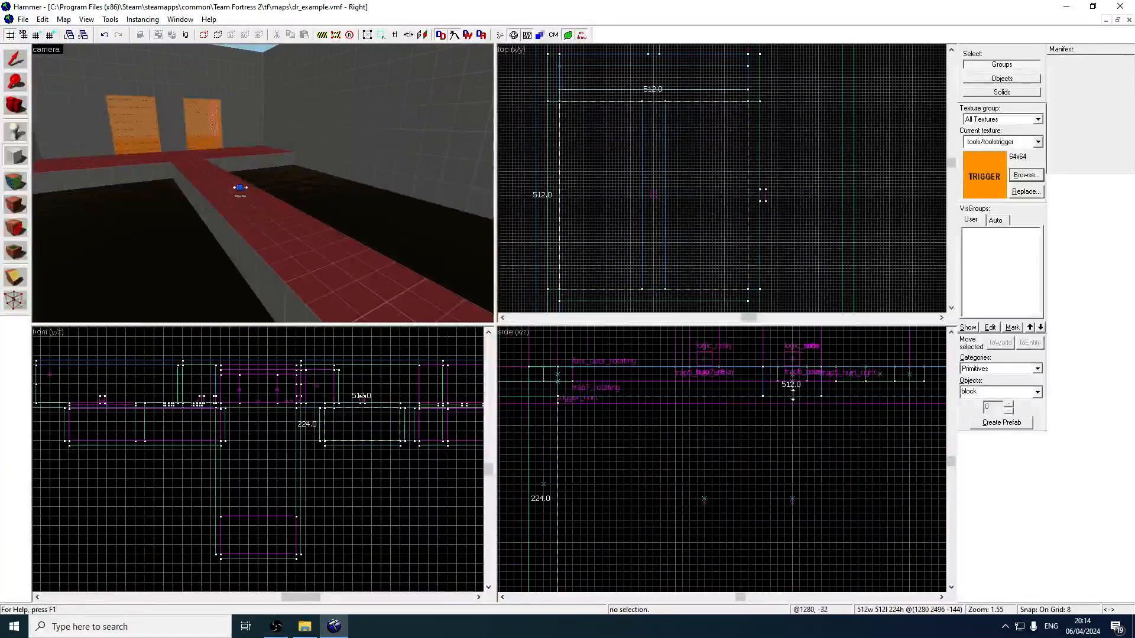
pyautogui.press('Return')
# - Turn the trigger block into a trigger_hurt entity with its damage set to 99999
pyautogui.click(1030, 343)
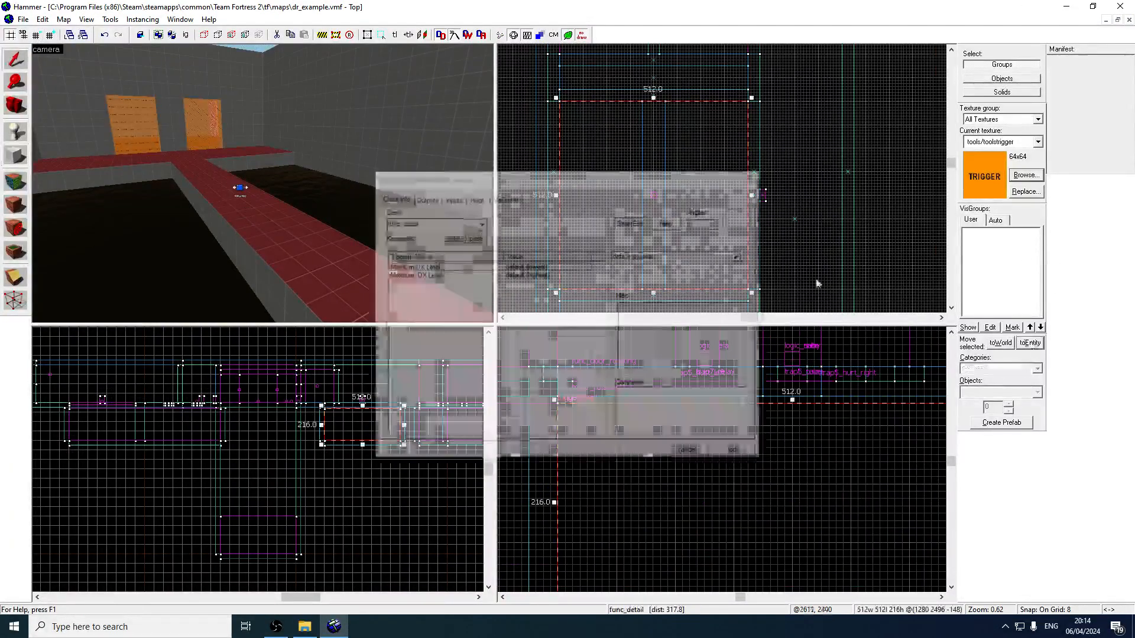
pyautogui.write('hu')
pyautogui.click(444, 235)
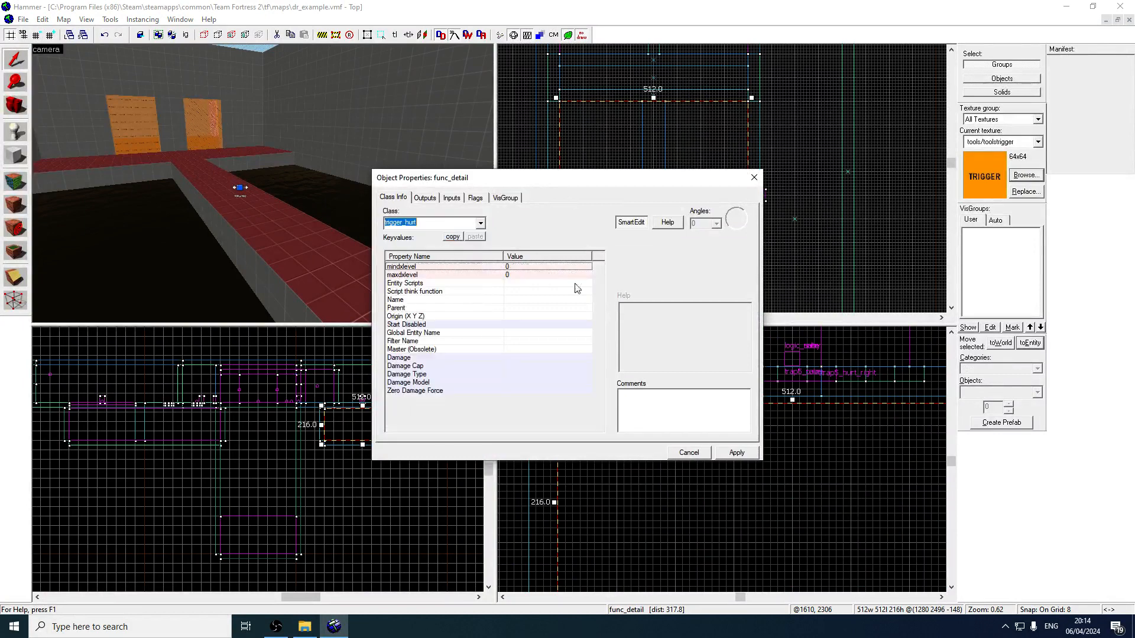
pyautogui.click(735, 452)
pyautogui.click(543, 341)
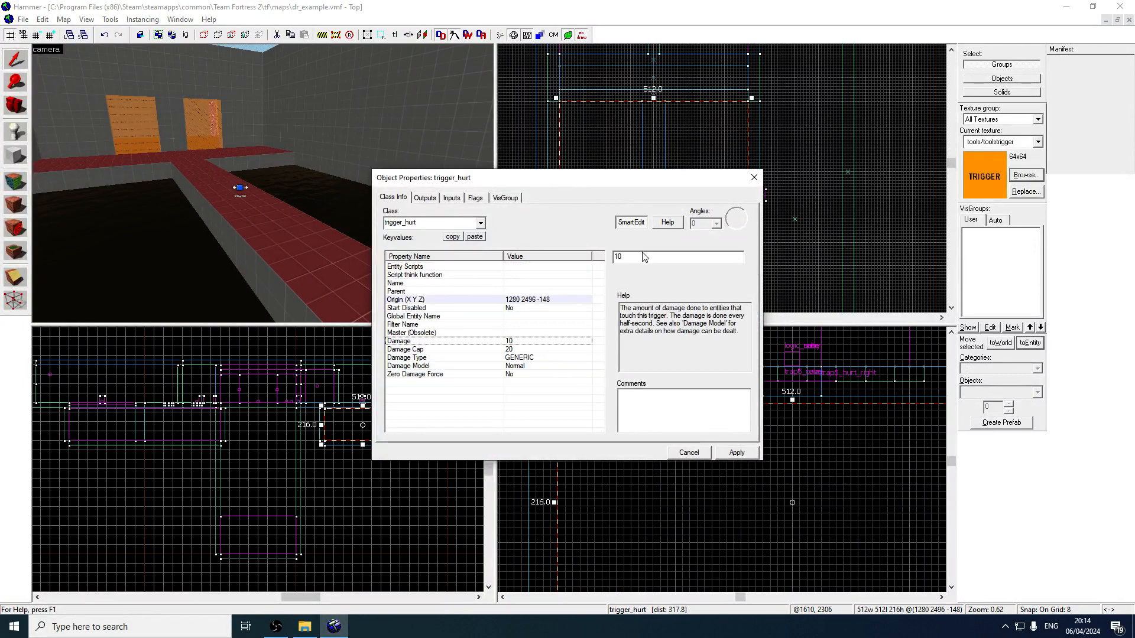
pyautogui.doubleClick(645, 257)
pyautogui.write('99999')
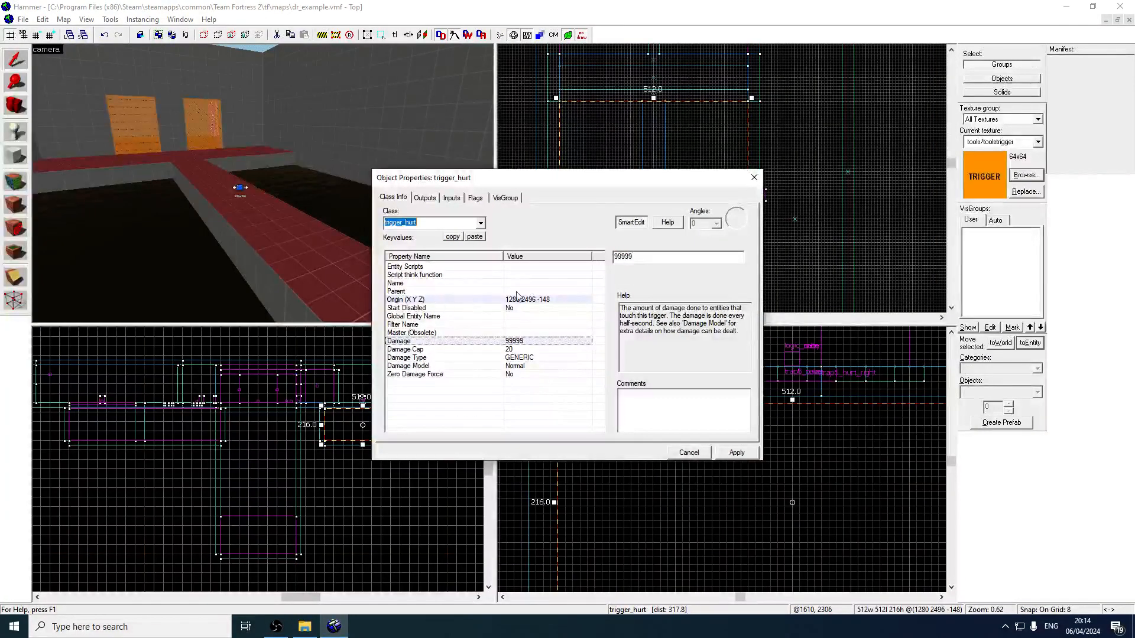
pyautogui.click(760, 182)
# - Examine the trigger_hurt volume, the water block and the walkway over the pit from several angles
pyautogui.press('z')
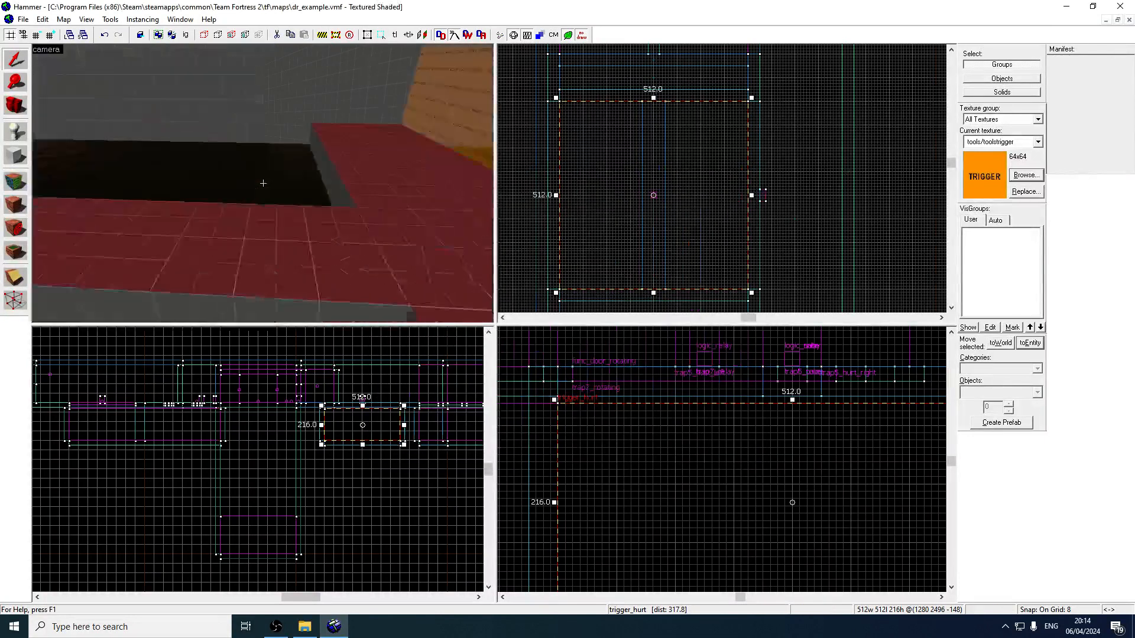
pyautogui.press('w')
pyautogui.press('w')
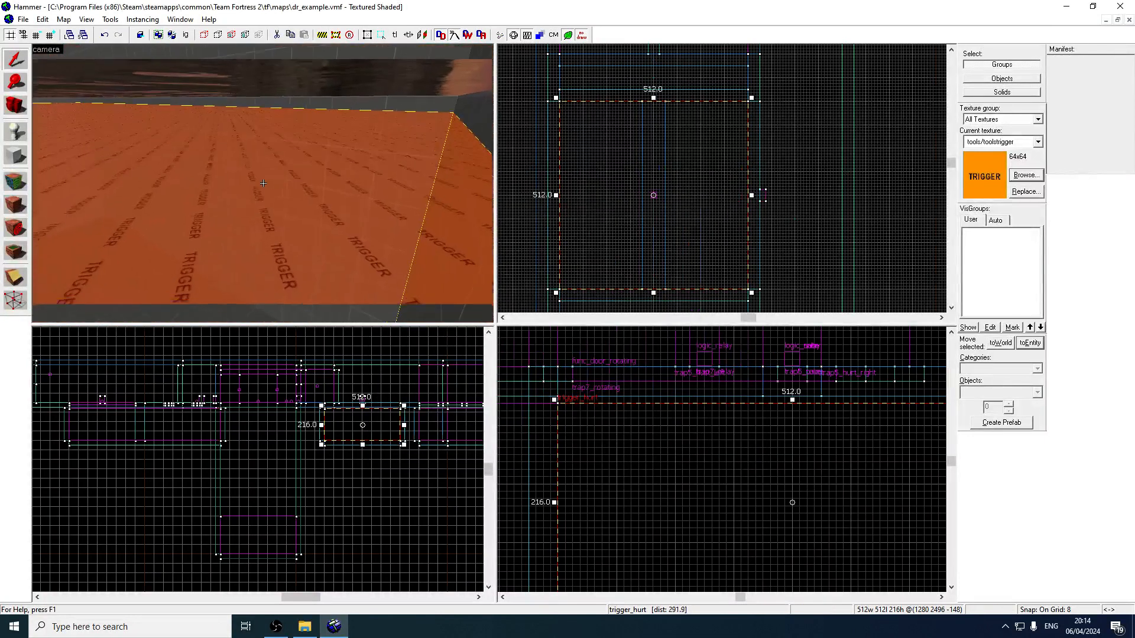
pyautogui.press('w')
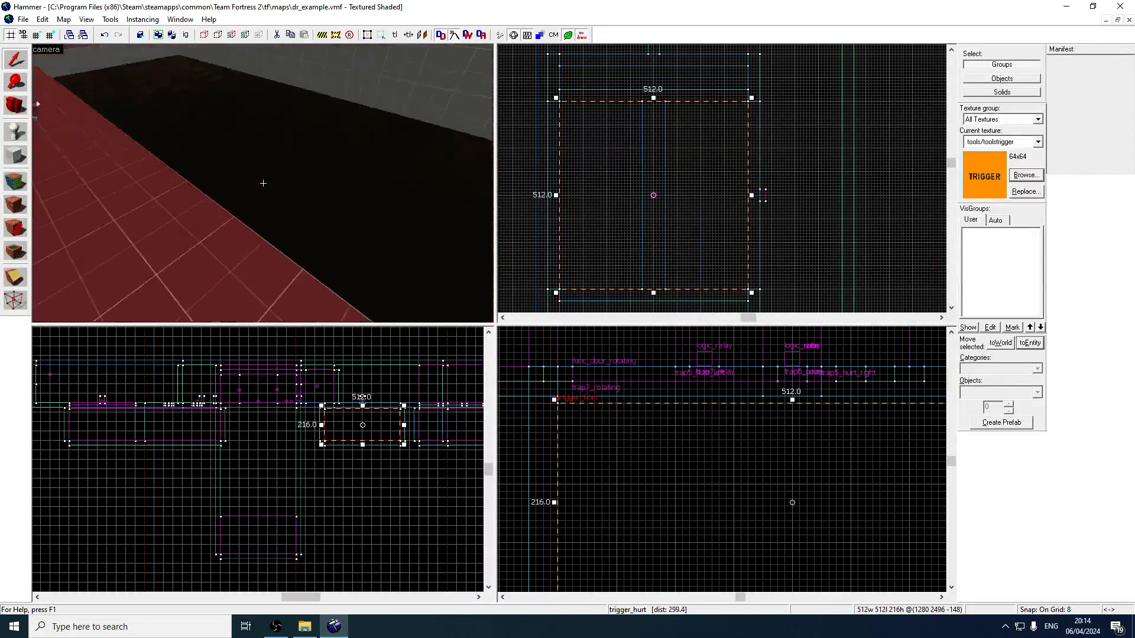
pyautogui.press('z')
pyautogui.click(286, 172)
pyautogui.press('a')
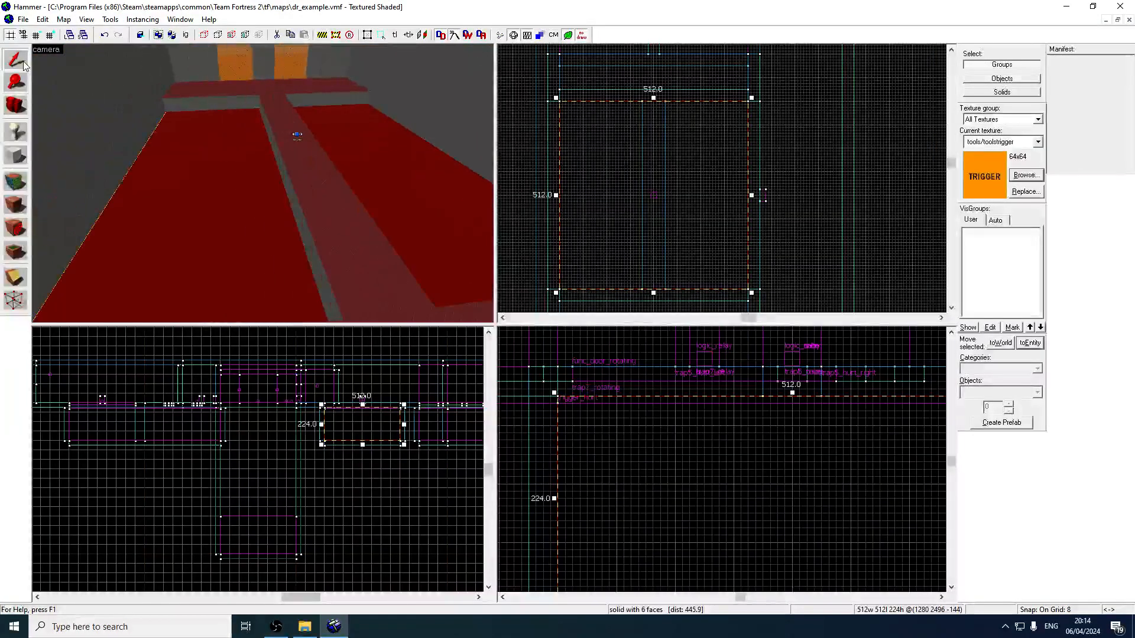
pyautogui.press('z')
pyautogui.press('a')
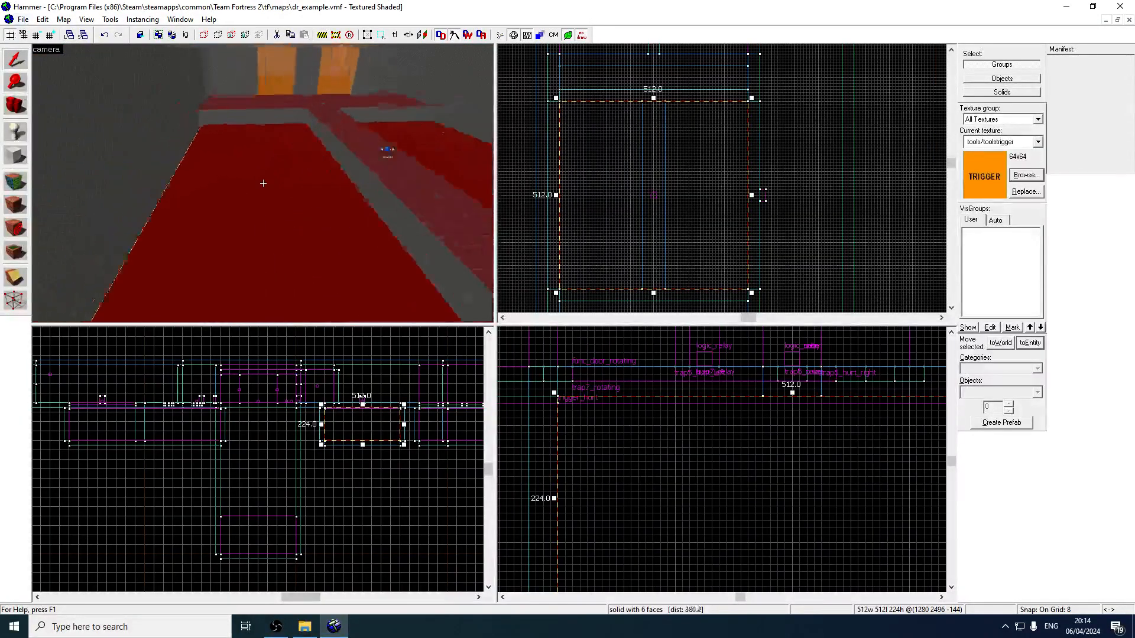
pyautogui.press('w')
pyautogui.press('s')
pyautogui.press('z')
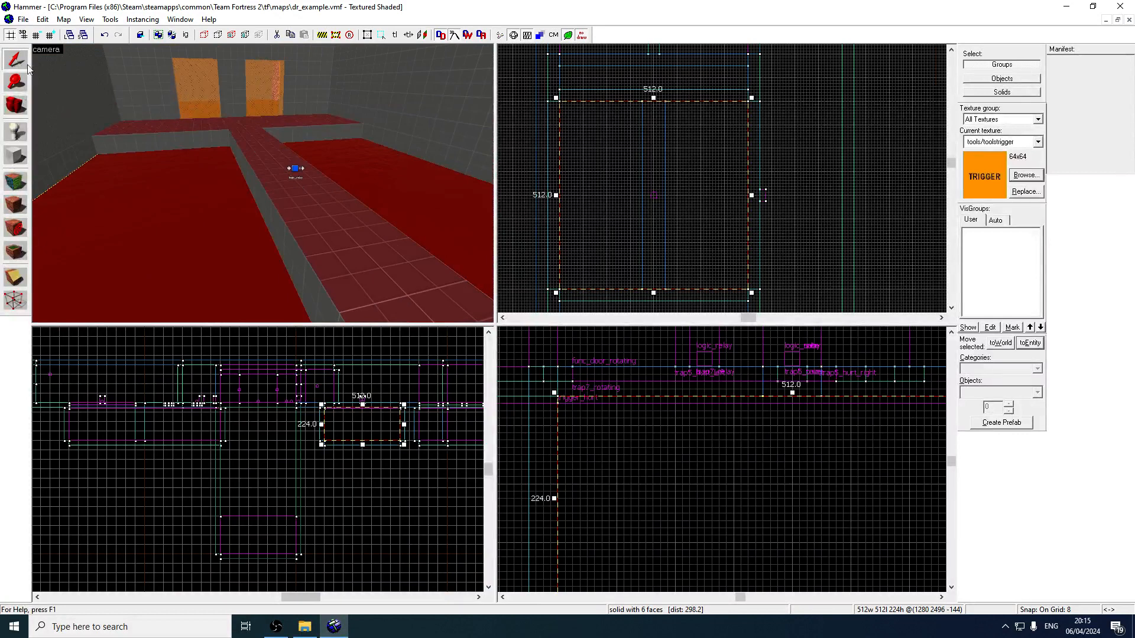
pyautogui.click(272, 172)
pyautogui.press('z')
pyautogui.press('a')
pyautogui.press('s')
pyautogui.press('z')
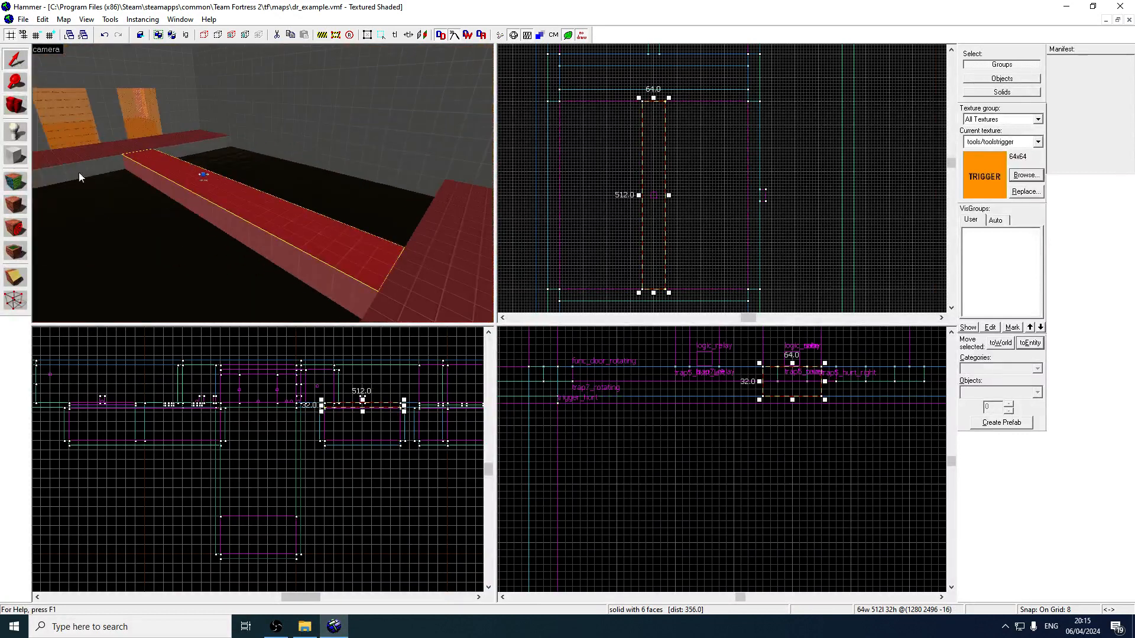
# - Filter the textures by gener and make customdev/dev_measuregeneric01blu the current texture for new blocks
pyautogui.click(19, 158)
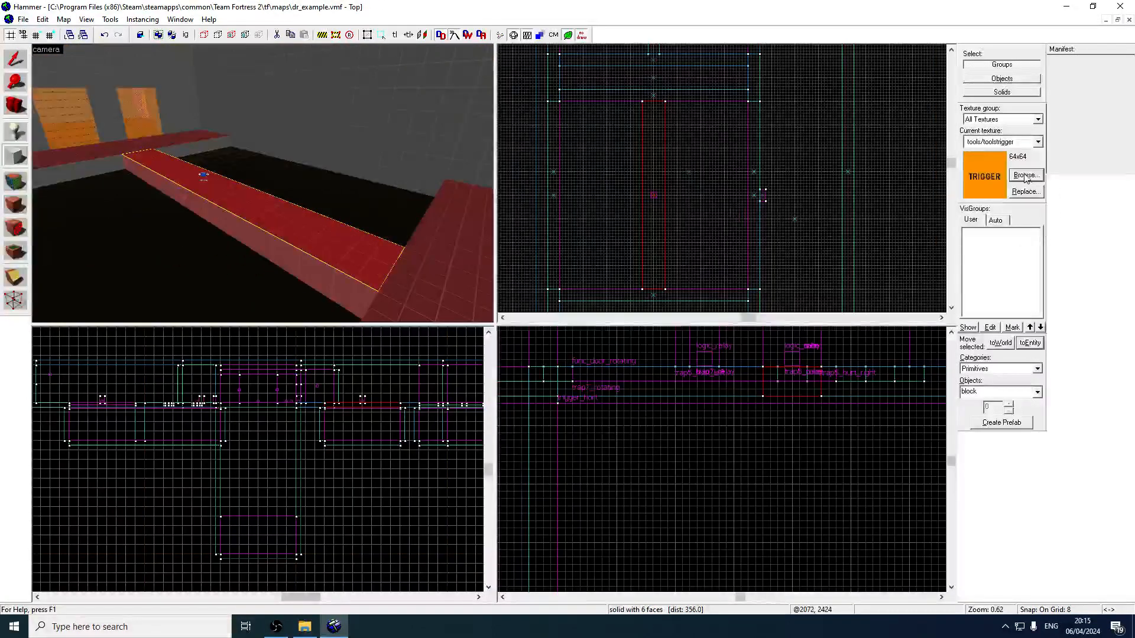
pyautogui.click(1025, 175)
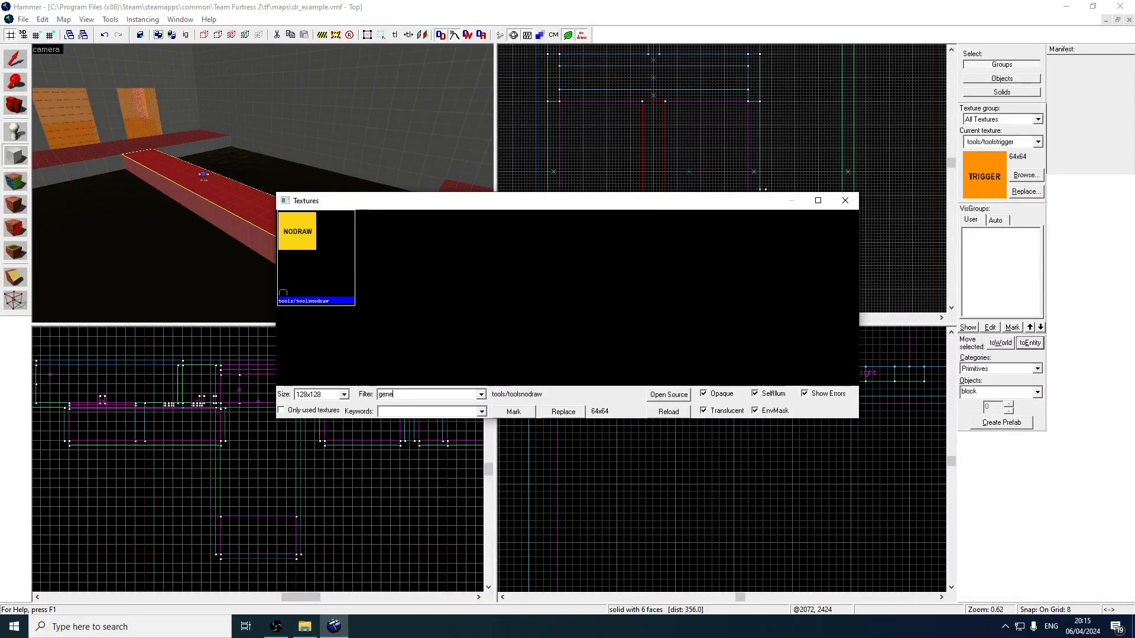
pyautogui.write('r')
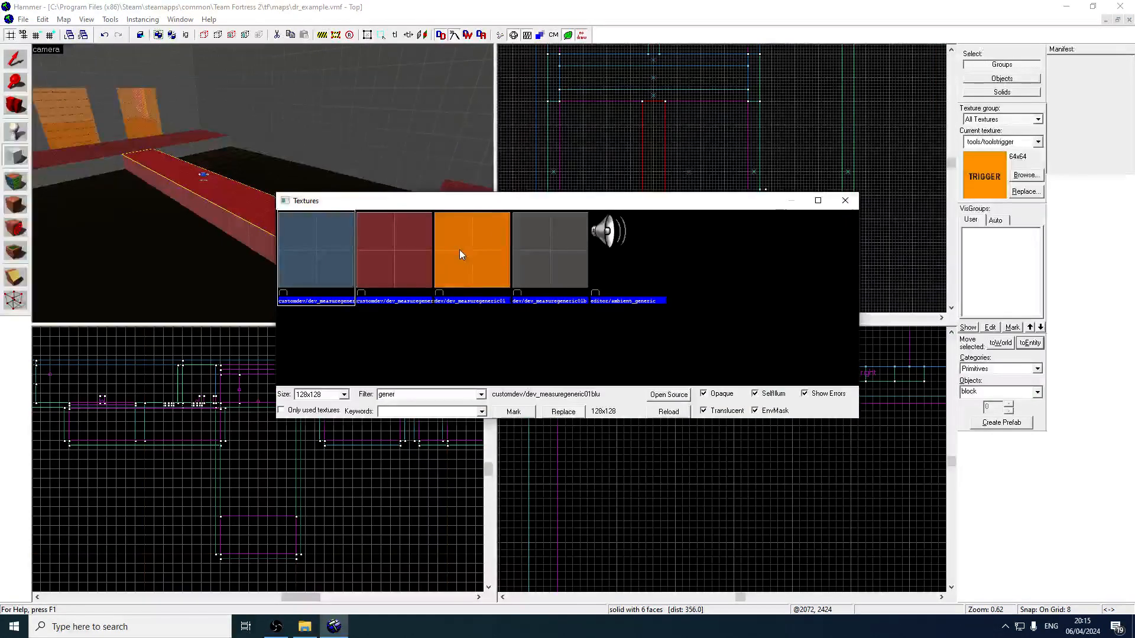
pyautogui.doubleClick(315, 264)
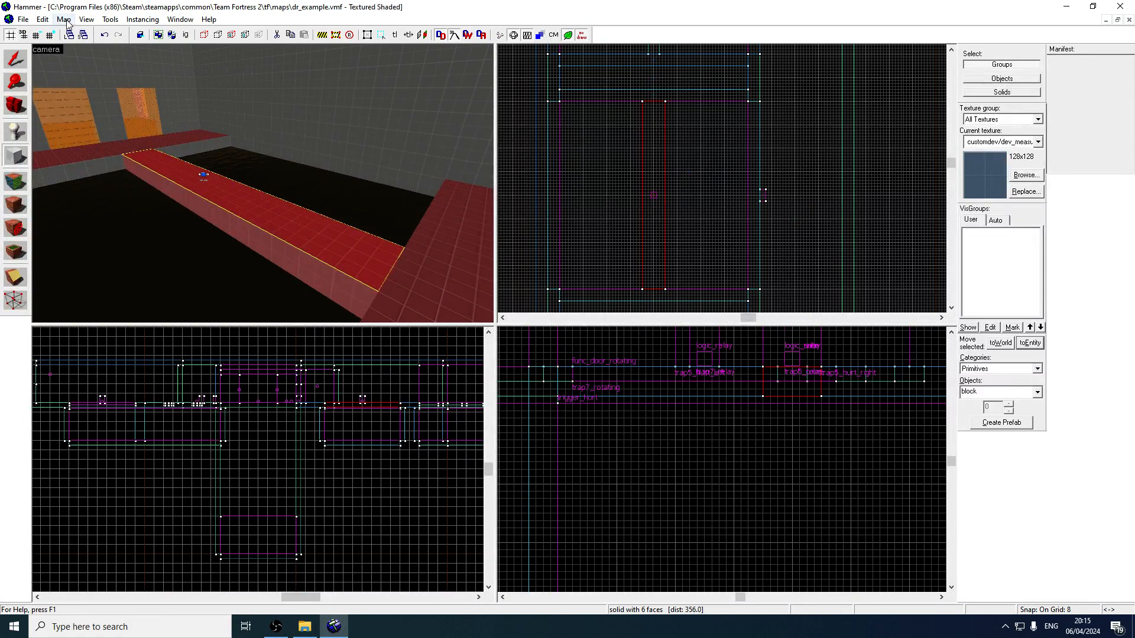
# - Create an 8-sided cylinder of 64 × 64 × 128 units on the 32-unit grid, beside the wall at the pit's edge
pyautogui.click(51, 35)
pyautogui.click(51, 34)
pyautogui.click(1036, 392)
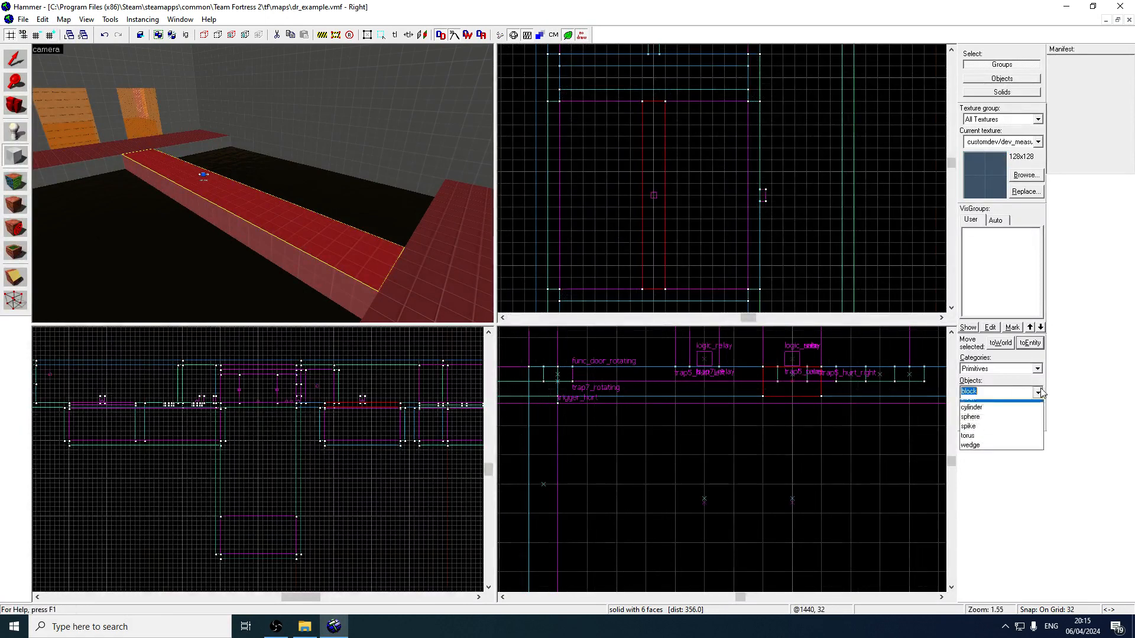
pyautogui.click(1020, 426)
pyautogui.moveTo(558, 220); pyautogui.dragTo(643, 255)
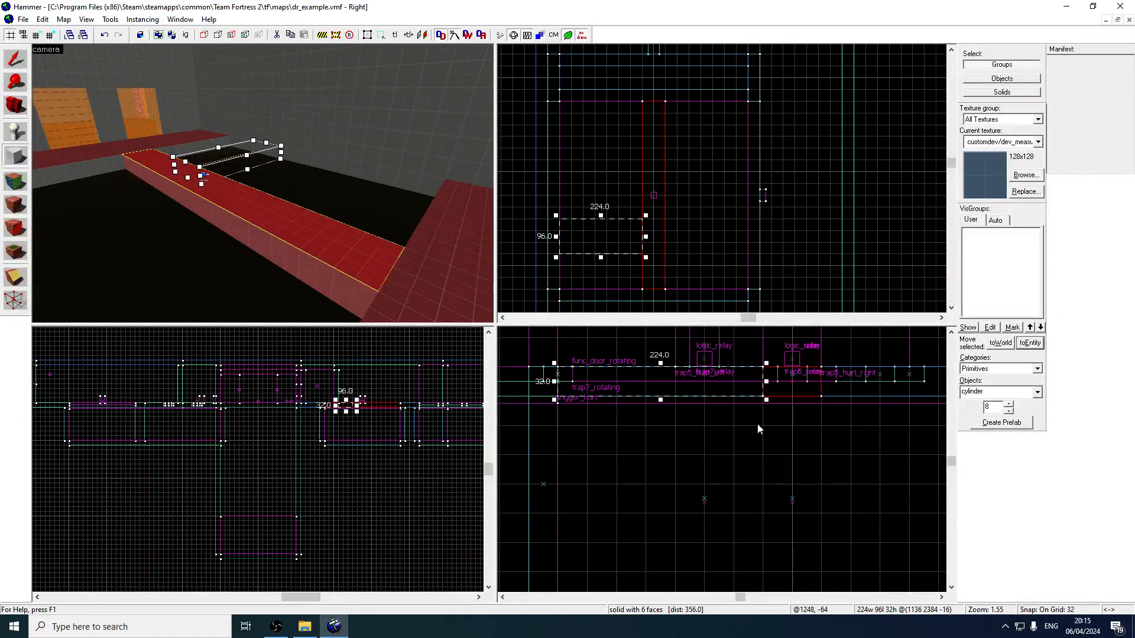
pyautogui.press('Up')
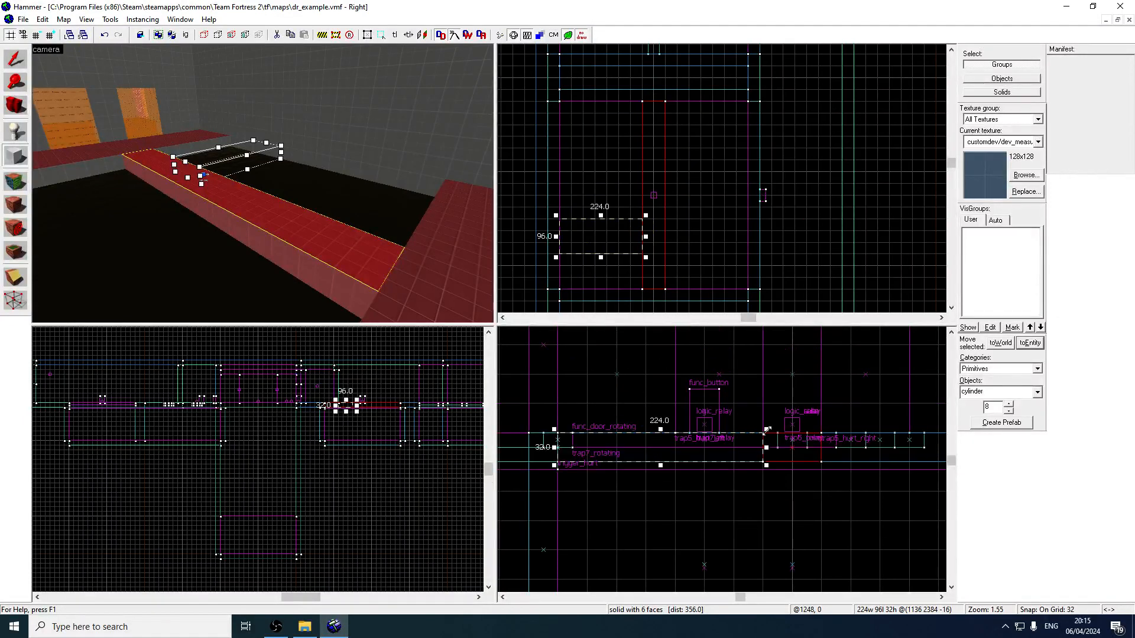
pyautogui.moveTo(767, 429); pyautogui.dragTo(612, 347)
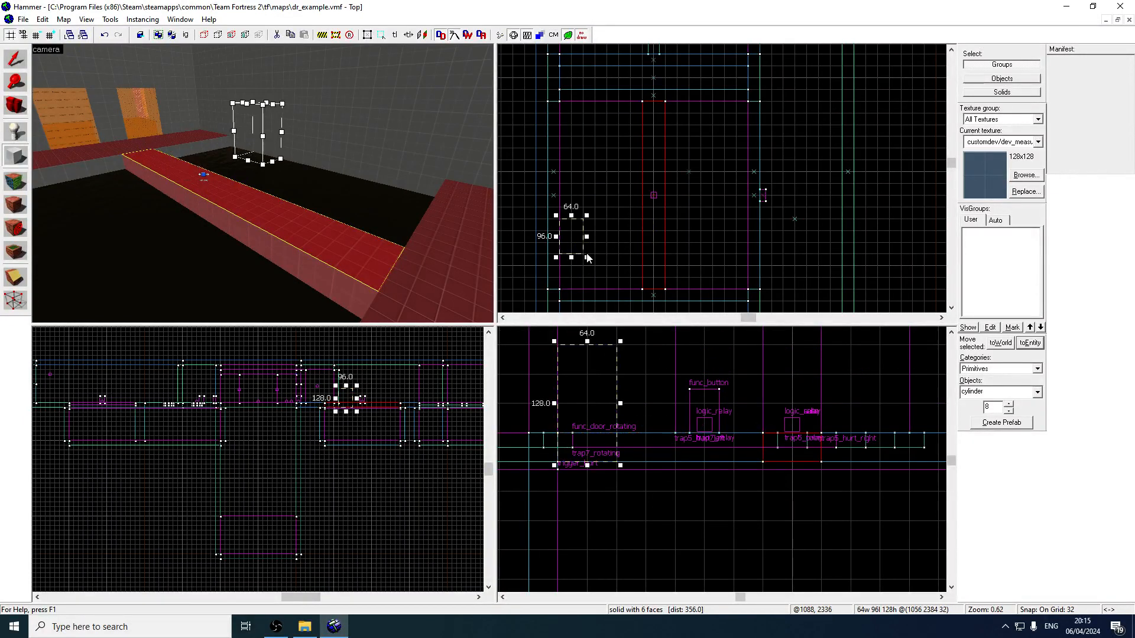
pyautogui.press('Return')
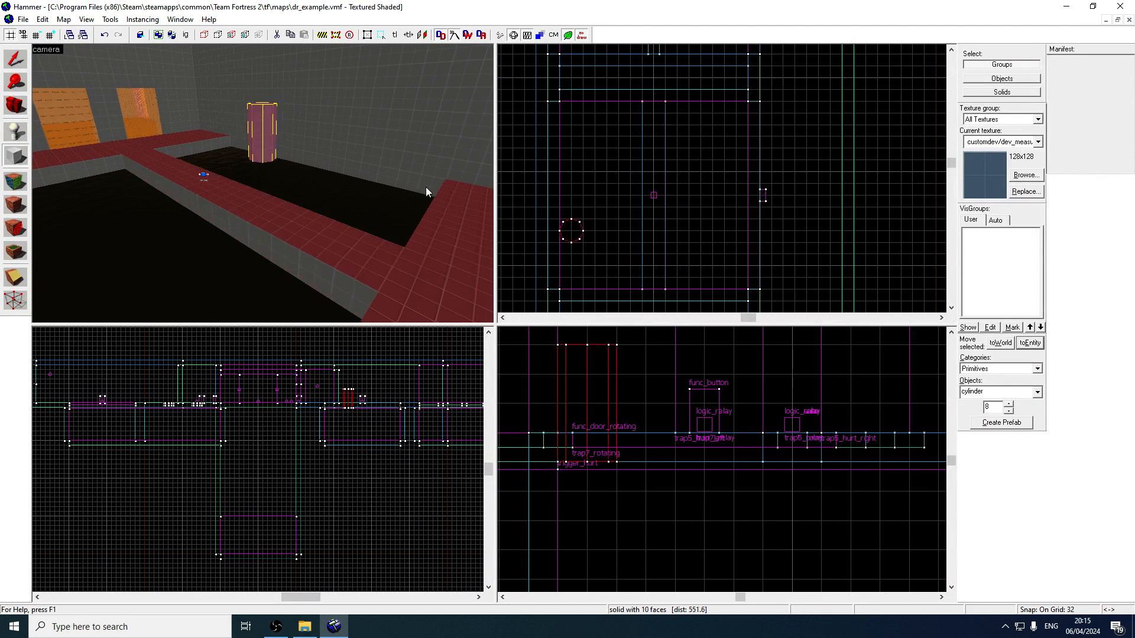
# - Select the cylinder's top face and search the texture library for drain and grate textures
pyautogui.press('z')
pyautogui.press('z')
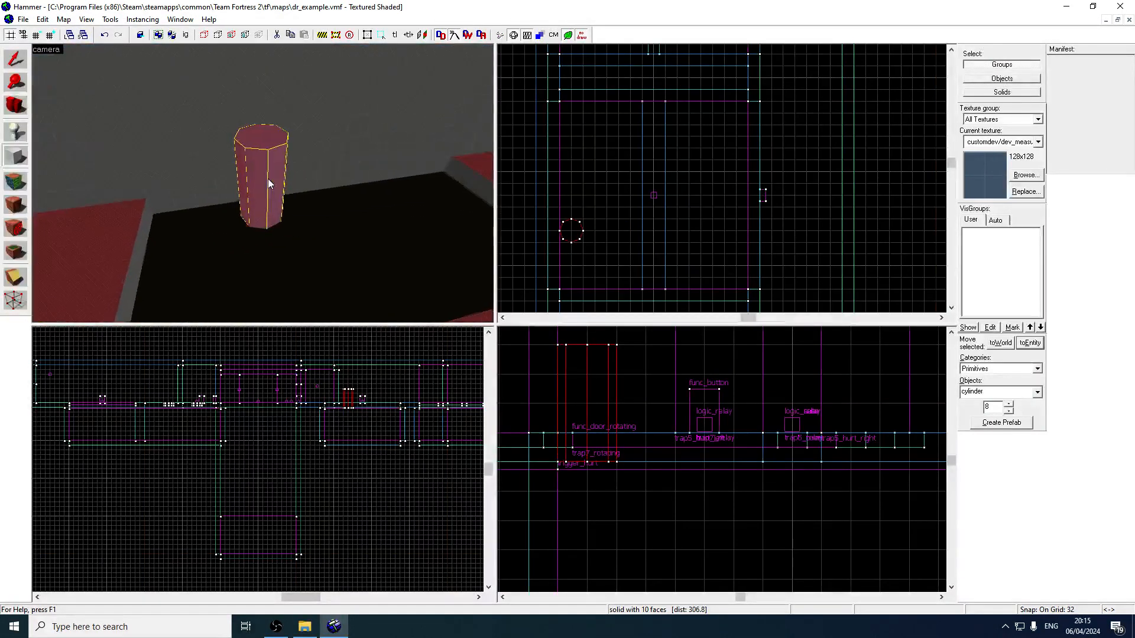
pyautogui.press('z')
pyautogui.press('z')
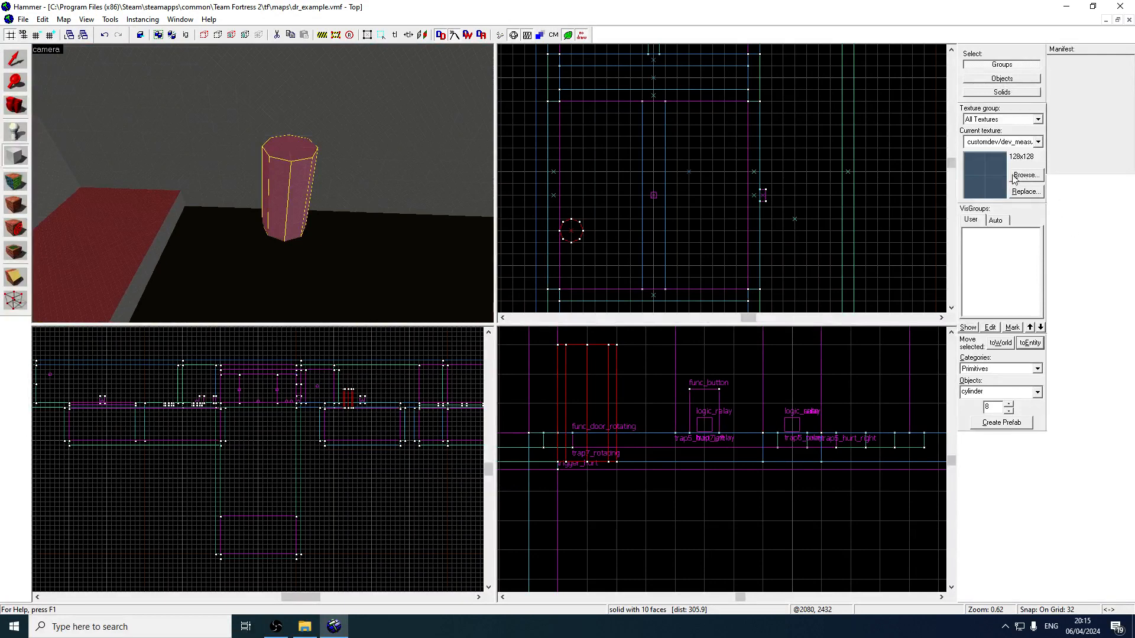
pyautogui.hotkey('shift', 'a')
pyautogui.click(285, 151)
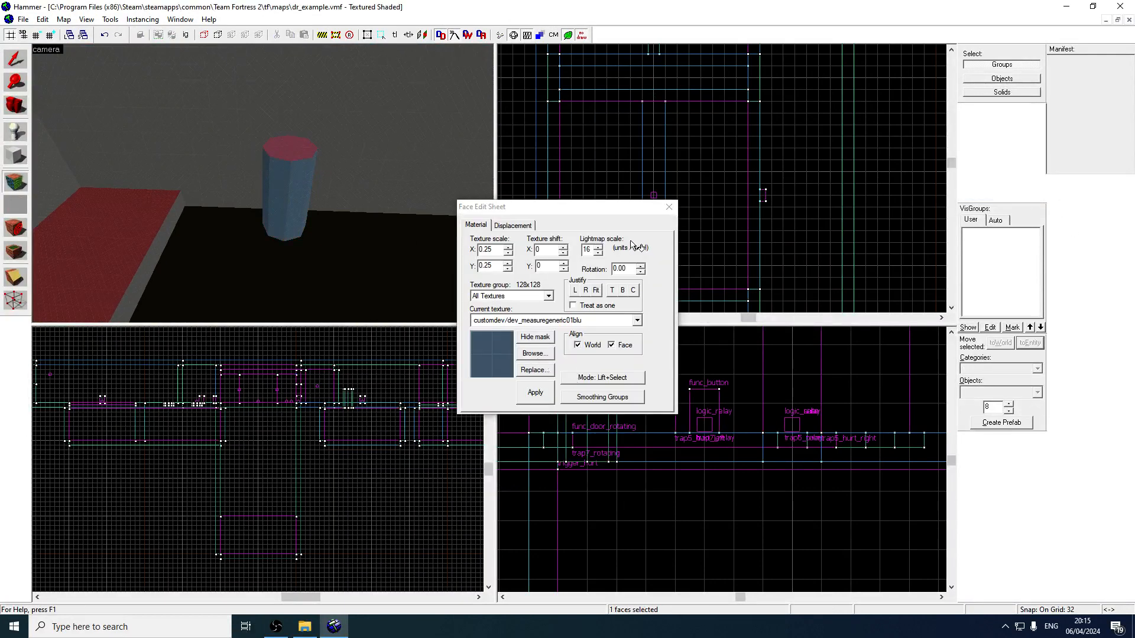
pyautogui.click(547, 352)
pyautogui.write('drain')
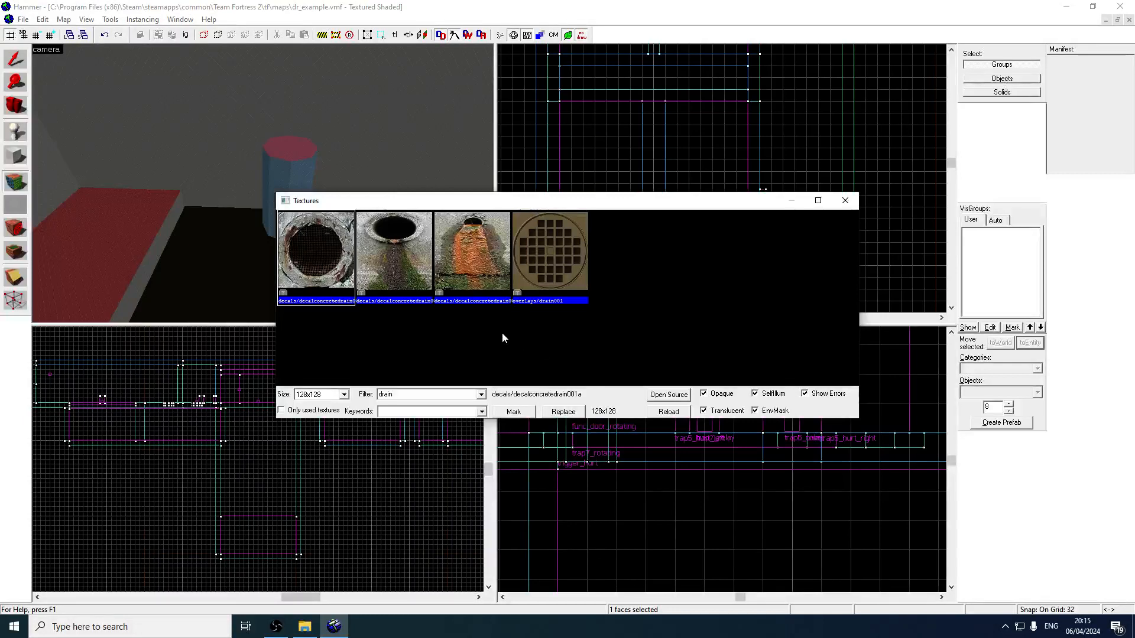
pyautogui.click(438, 272)
pyautogui.click(528, 271)
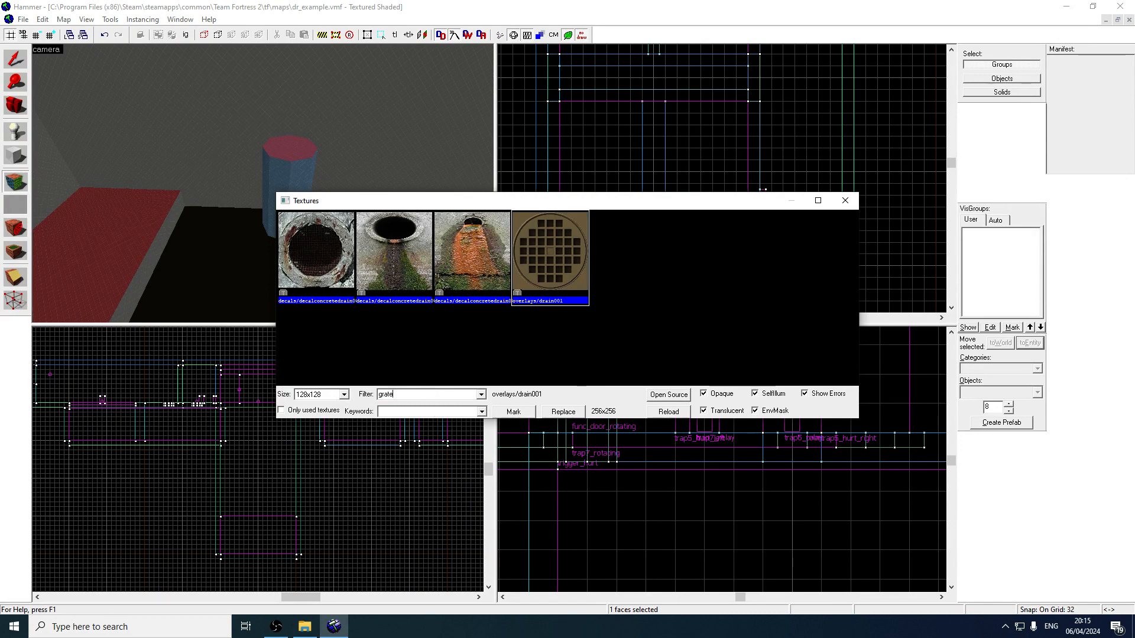
pyautogui.click(718, 261)
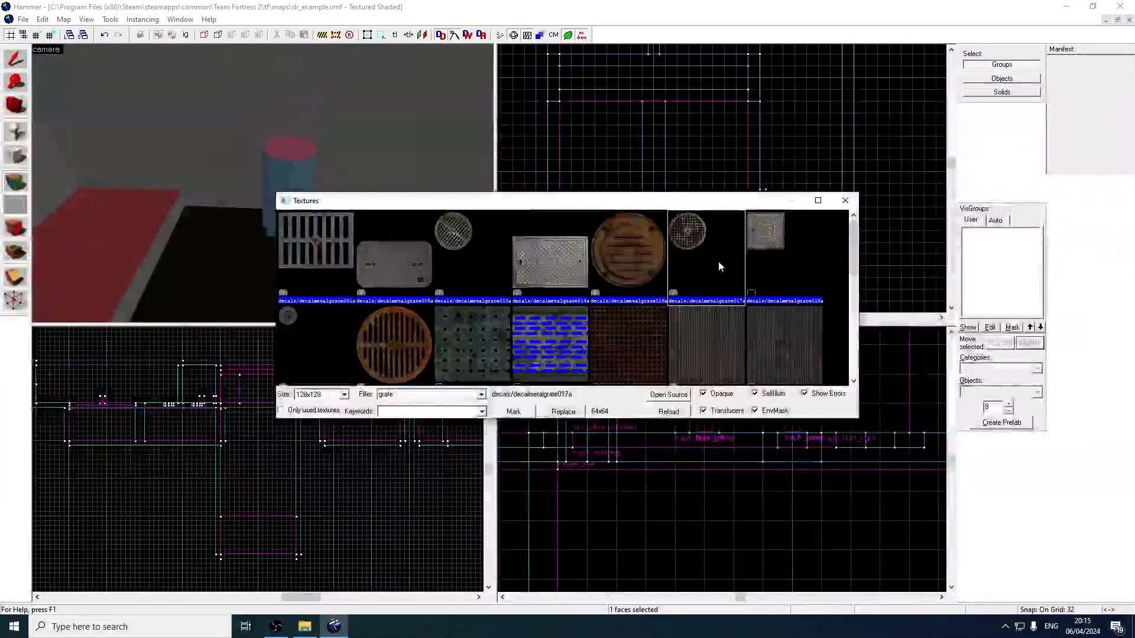
pyautogui.moveTo(853, 242)
pyautogui.mouseDown()
pyautogui.moveTo(866, 356)
pyautogui.moveTo(859, 249)
pyautogui.mouseUp()
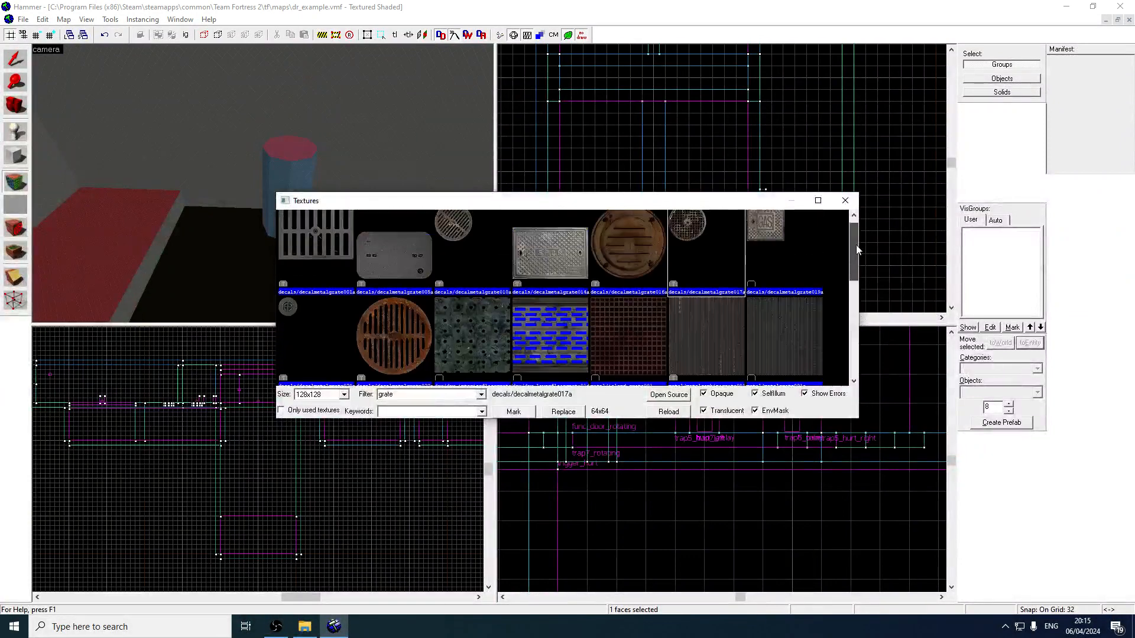
pyautogui.click(845, 200)
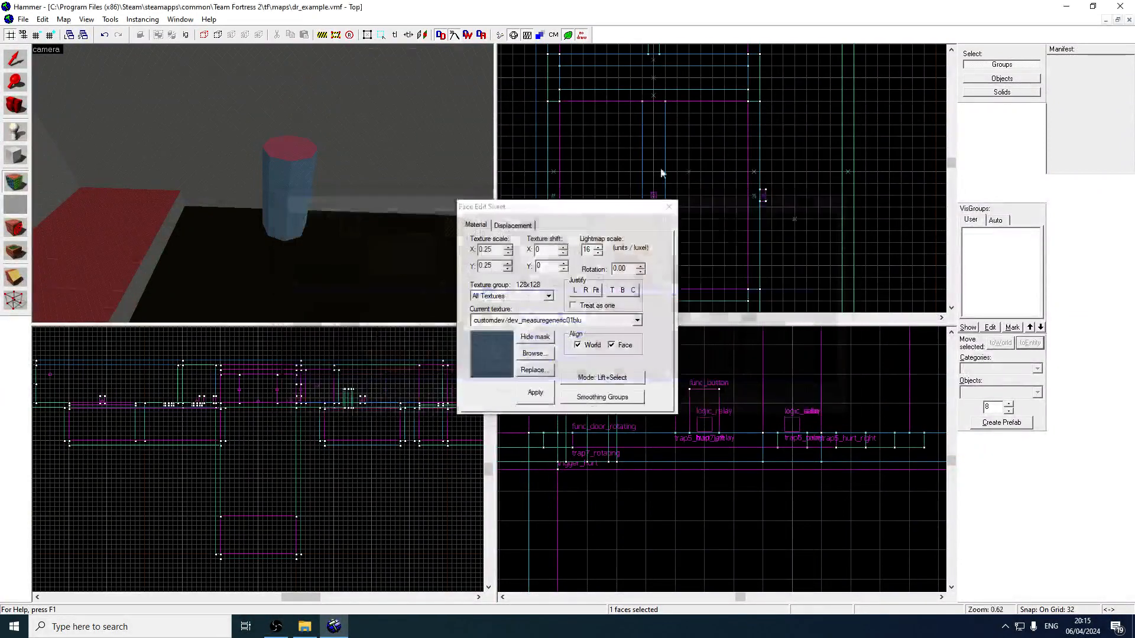
# - Rotate the cylinder 90 degrees about Z and 90 degrees about Y so that it lies on its side
pyautogui.click(17, 60)
pyautogui.rightClick(566, 221)
pyautogui.click(591, 433)
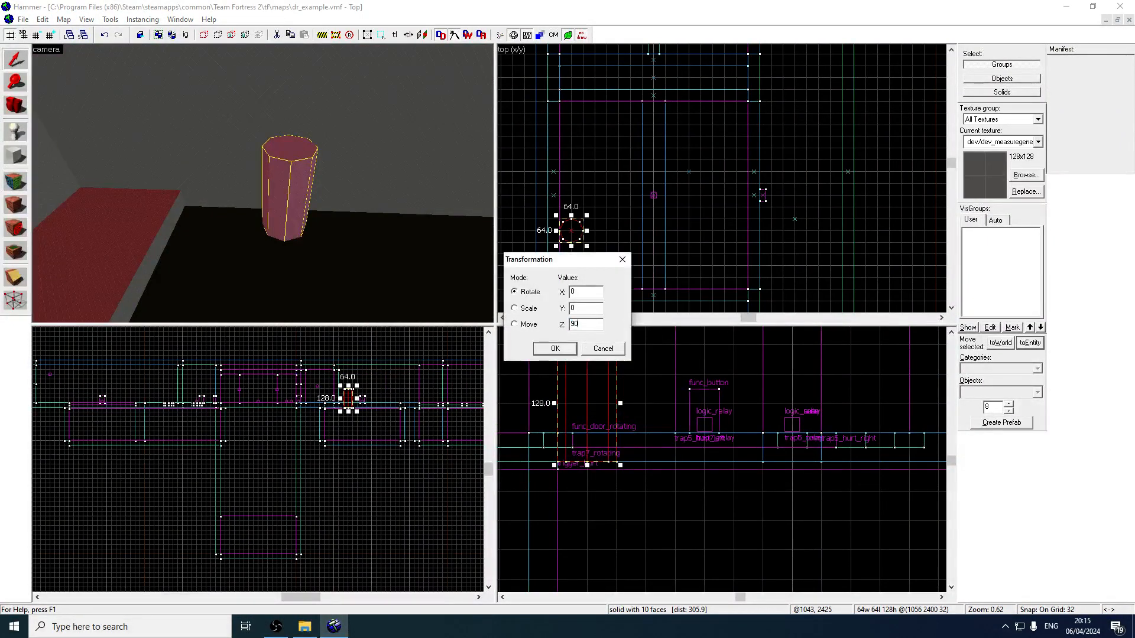
pyautogui.press('Return')
pyautogui.rightClick(581, 241)
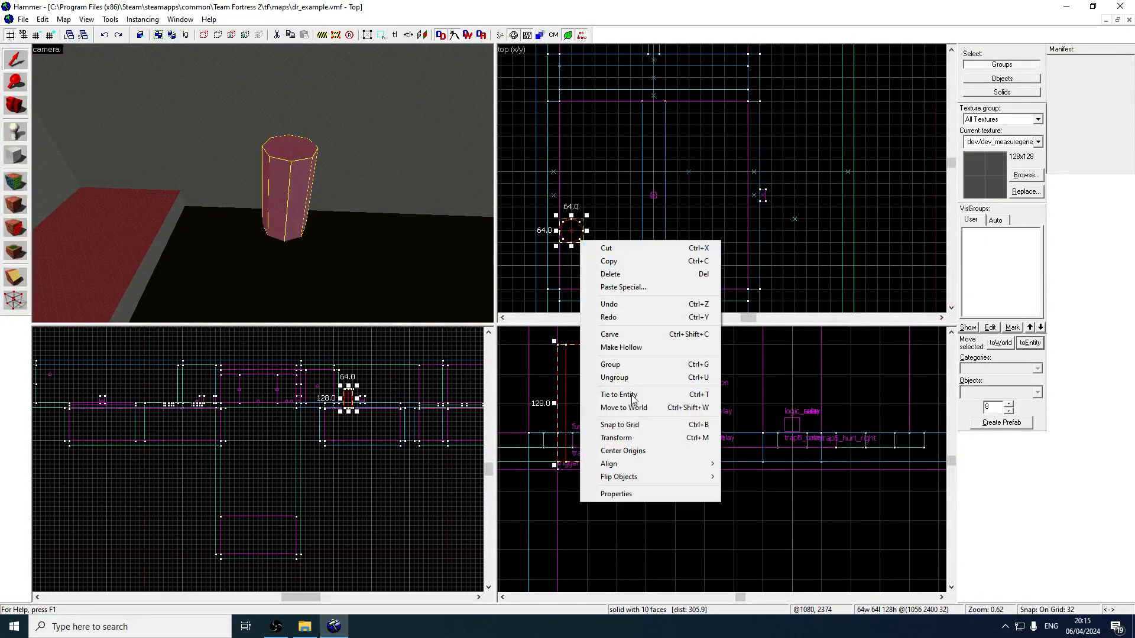
pyautogui.click(588, 436)
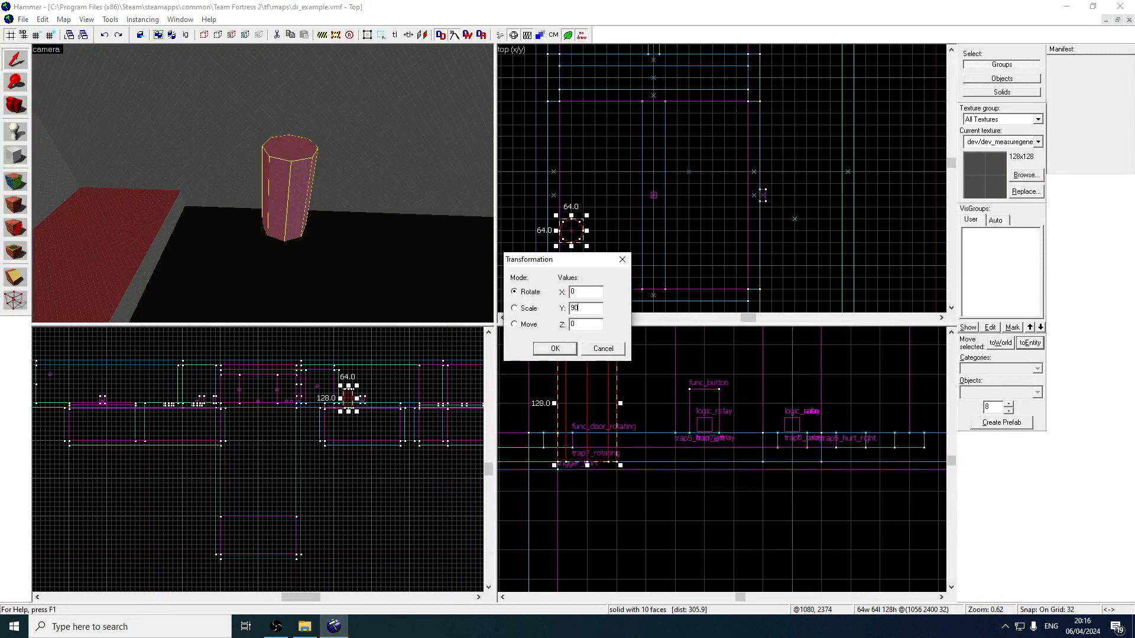
pyautogui.press('Return')
# - Copy the horizontal cylinder twice along the wall to make a row of three pipes spaced 128 units apart
pyautogui.moveTo(577, 233); pyautogui.dragTo(590, 154)
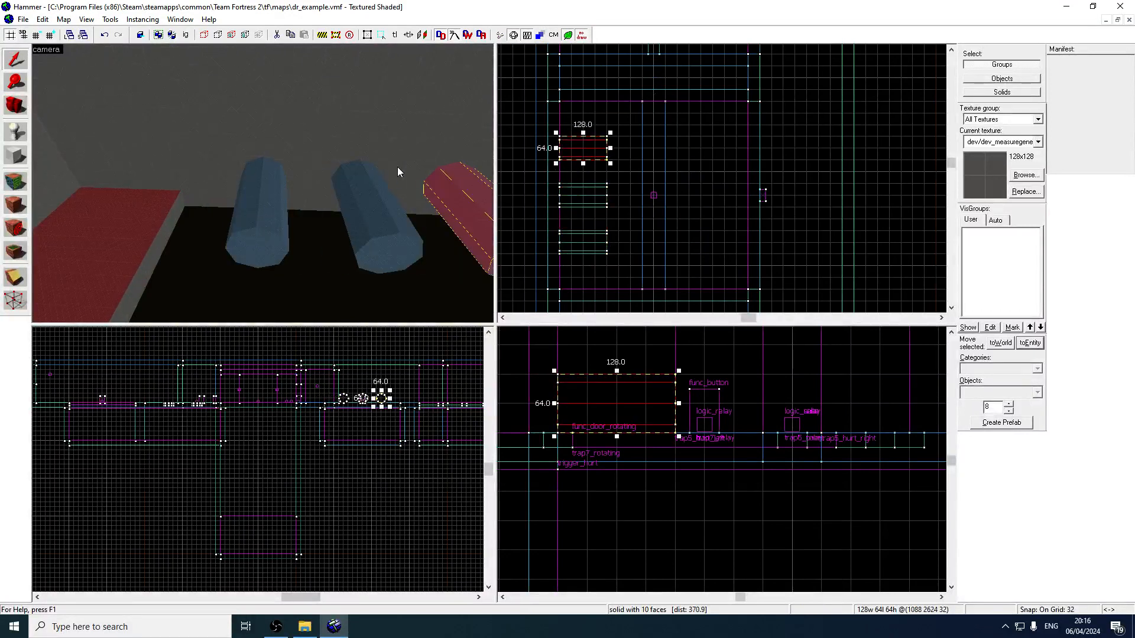
pyautogui.press('z')
pyautogui.press('s')
pyautogui.press('z')
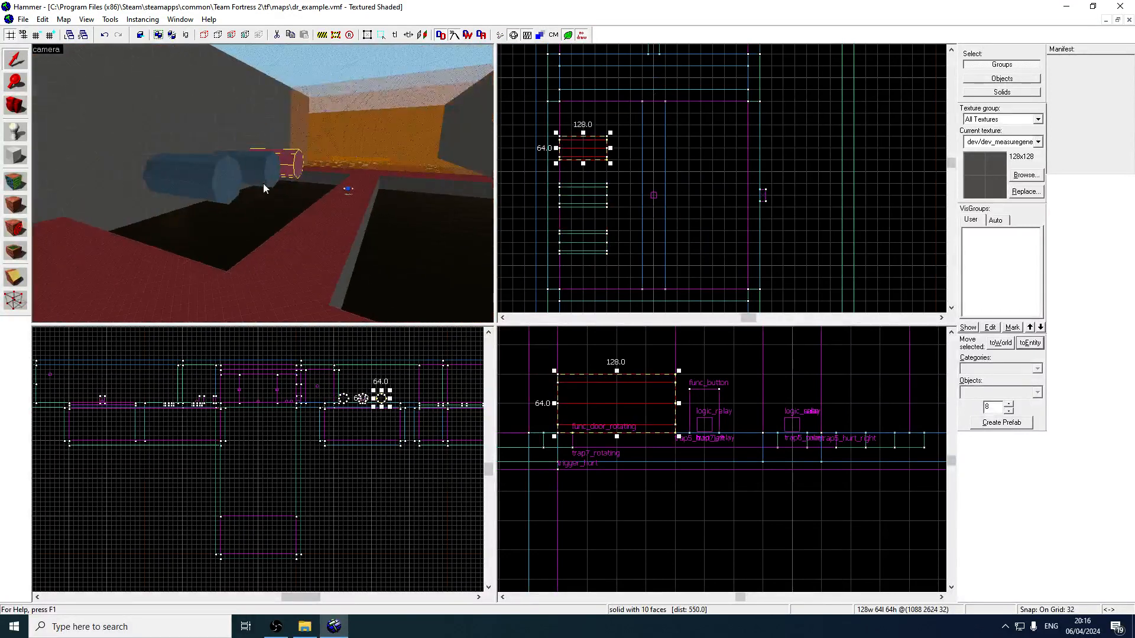
pyautogui.click(197, 171)
pyautogui.keyDown('ctrl'); pyautogui.click(262, 159); pyautogui.keyUp('ctrl')
pyautogui.keyDown('ctrl'); pyautogui.click(309, 153); pyautogui.keyUp('ctrl')
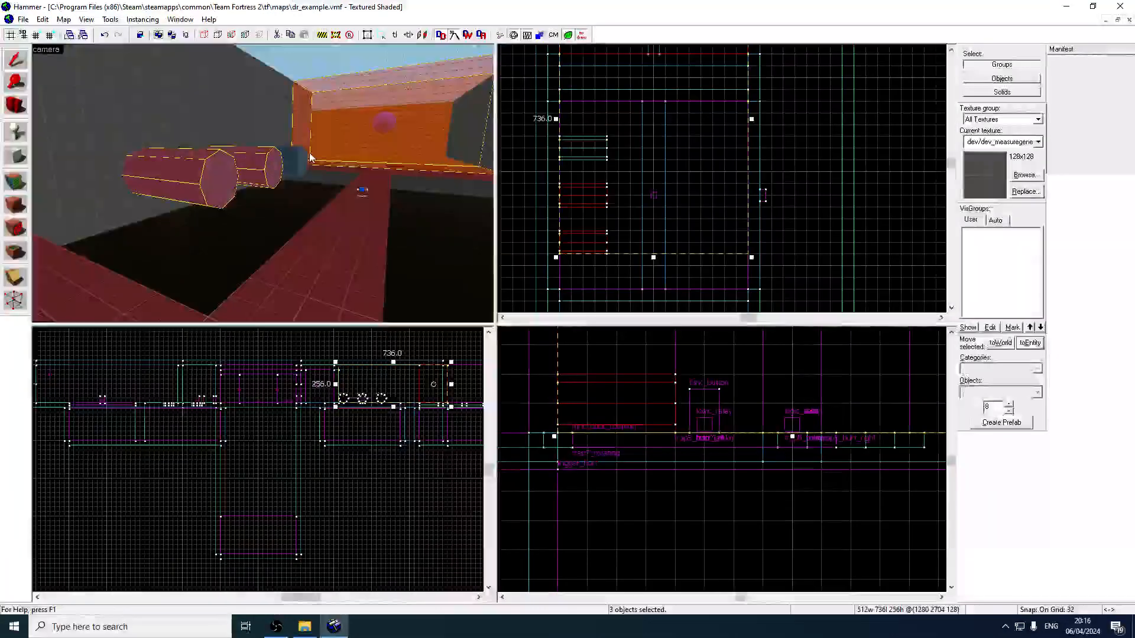
pyautogui.keyDown('ctrl'); pyautogui.click(295, 163); pyautogui.keyUp('ctrl')
pyautogui.click(407, 208)
pyautogui.press('z')
pyautogui.press('d')
pyautogui.press('z')
# - Select all three pipes and raise them together by 64 units above the walkway
pyautogui.click(263, 185)
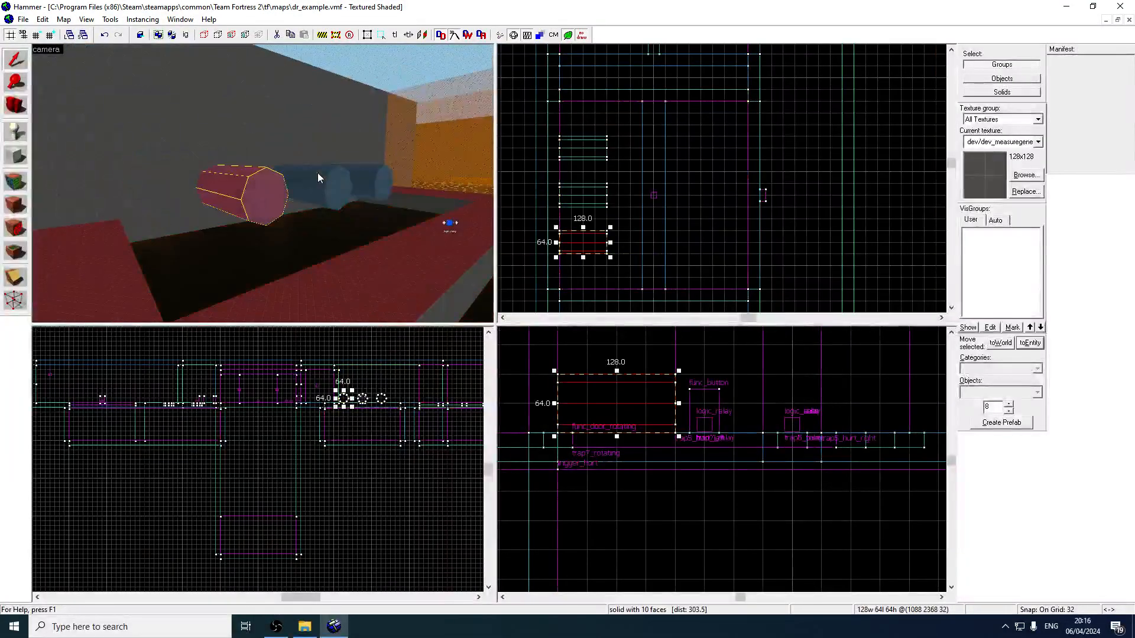
pyautogui.keyDown('ctrl'); pyautogui.click(318, 174); pyautogui.keyUp('ctrl')
pyautogui.keyDown('ctrl'); pyautogui.click(370, 180); pyautogui.keyUp('ctrl')
pyautogui.moveTo(602, 412); pyautogui.dragTo(602, 358)
pyautogui.press('z')
pyautogui.press('w')
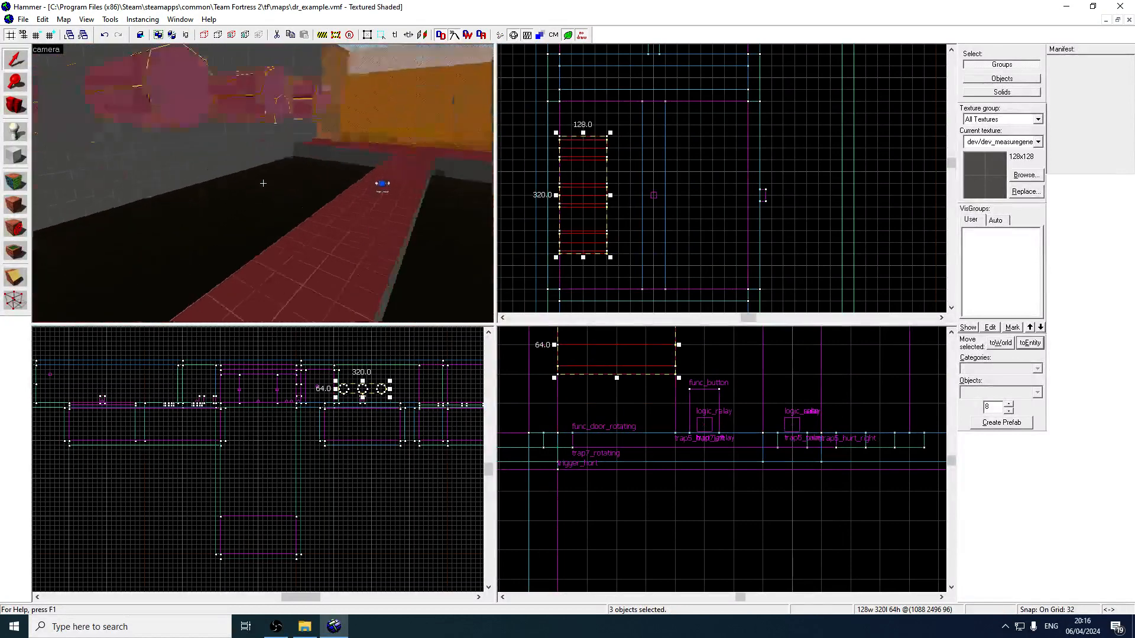
pyautogui.press('w')
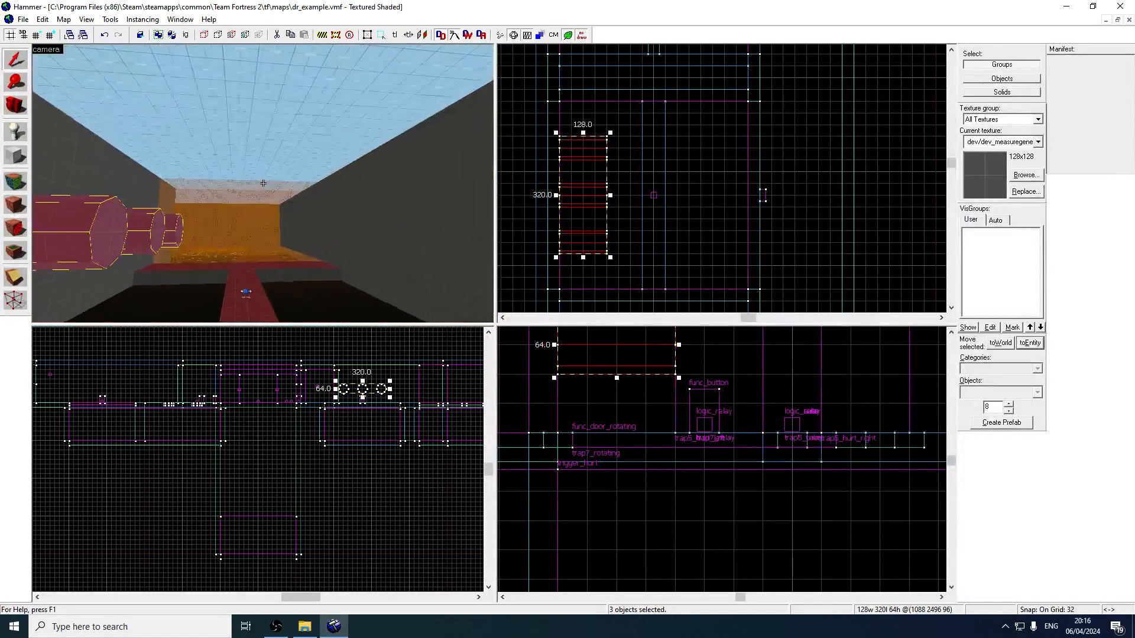
pyautogui.press('z')
# - Place an overlays/drain001 overlay on the open end face of the first pipe in the row
pyautogui.click(230, 149)
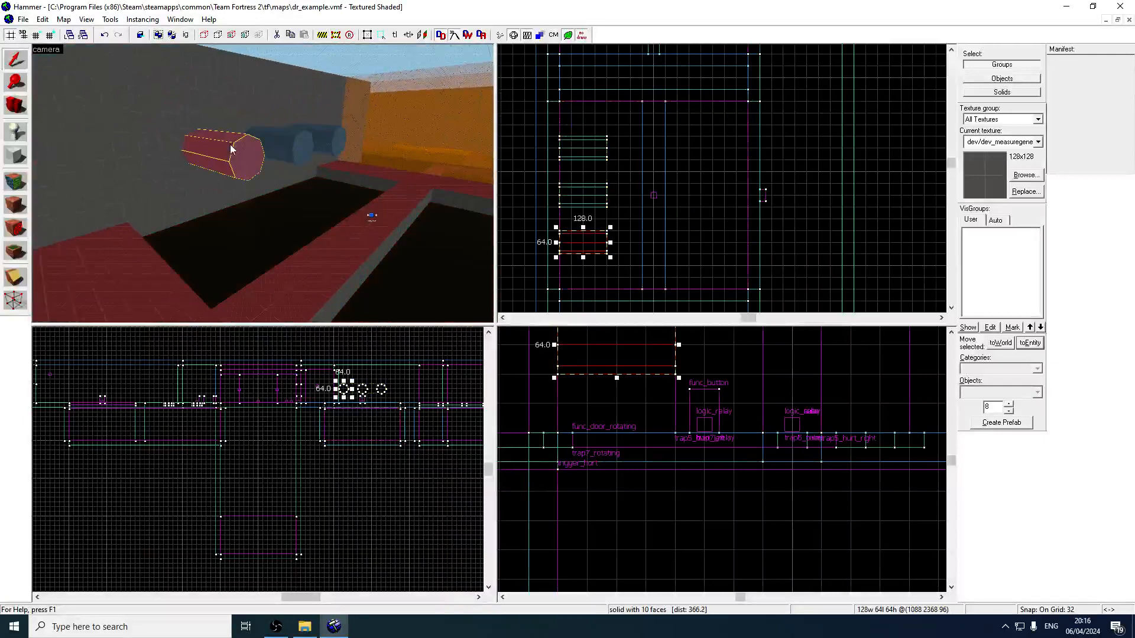
pyautogui.press('z')
pyautogui.press('w')
pyautogui.press('z')
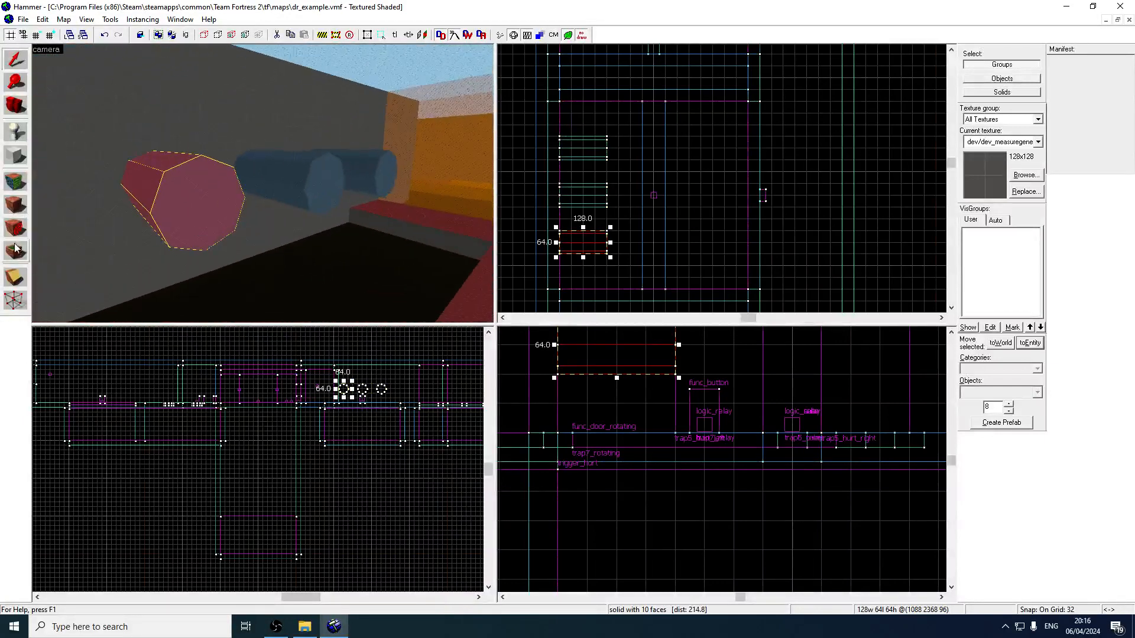
pyautogui.click(16, 251)
pyautogui.click(1024, 175)
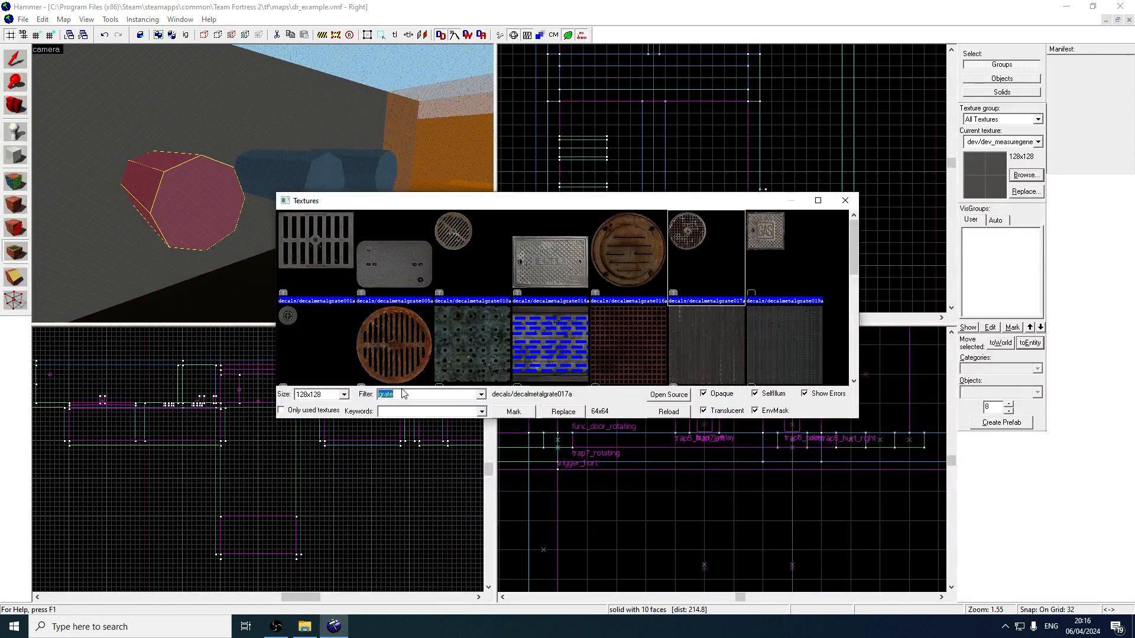
pyautogui.moveTo(852, 239); pyautogui.dragTo(842, 362)
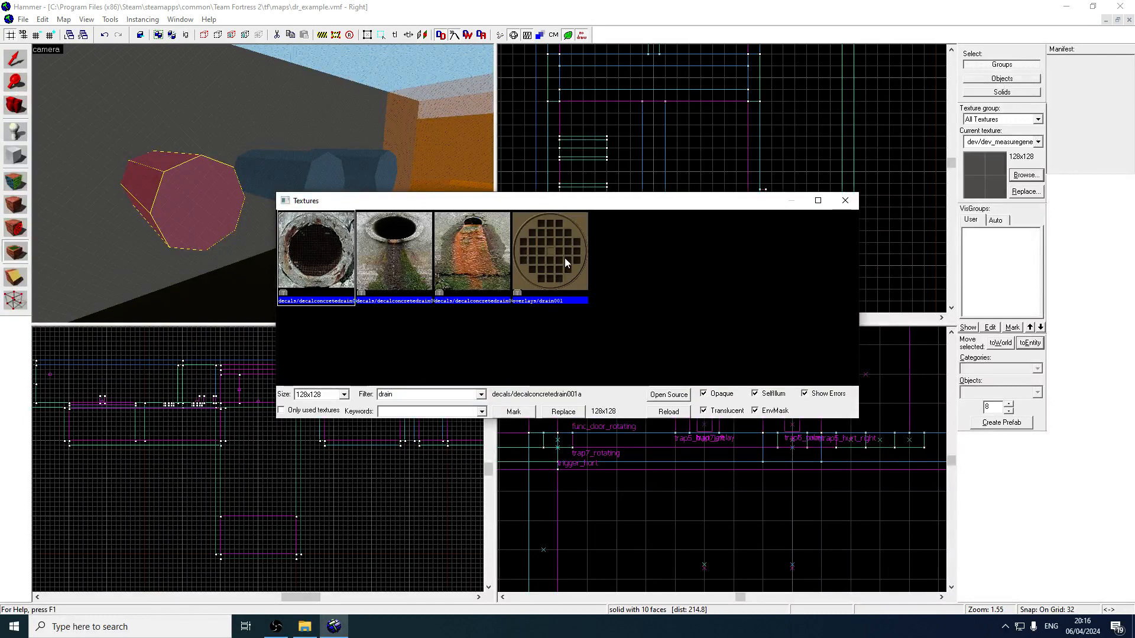
pyautogui.doubleClick(565, 258)
pyautogui.click(207, 210)
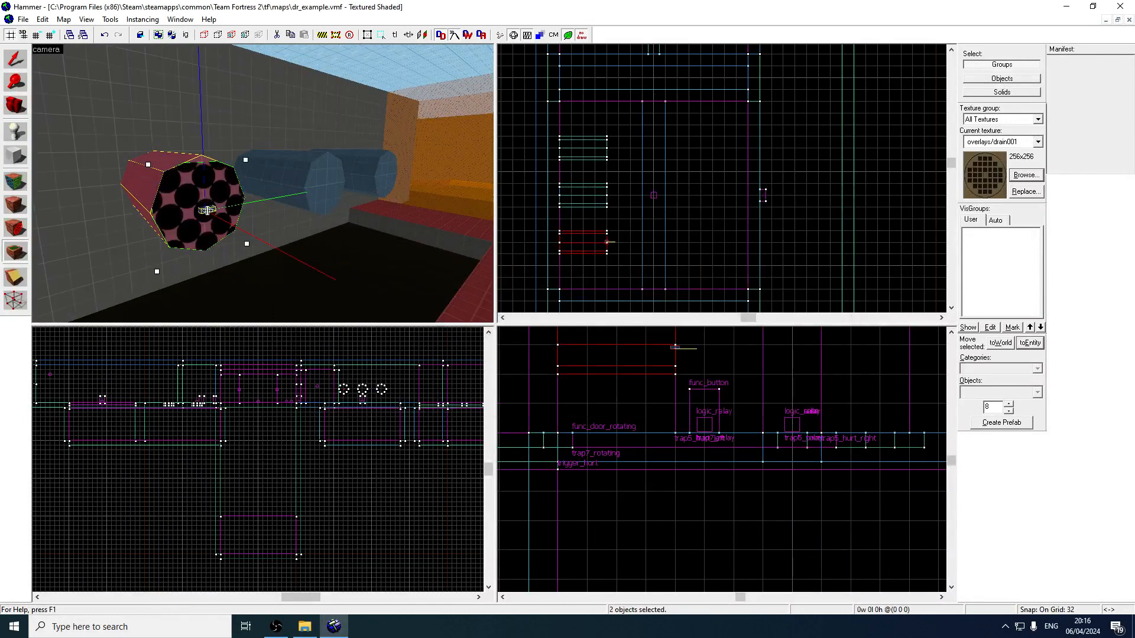
# - Centre the drain overlay on the first pipe's end face so that its 64 × 64 outline matches the pipe
pyautogui.click(20, 59)
pyautogui.click(290, 273)
pyautogui.press('z')
pyautogui.press('w')
pyautogui.press('d')
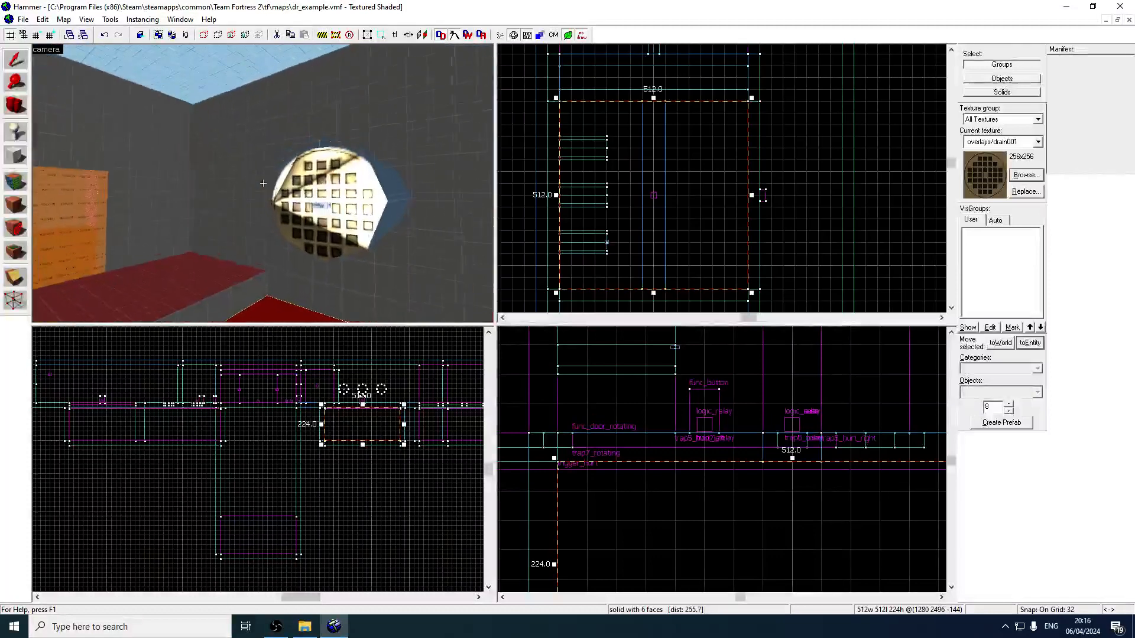
pyautogui.press('z')
pyautogui.click(332, 214)
pyautogui.scroll(3, 381, 410)
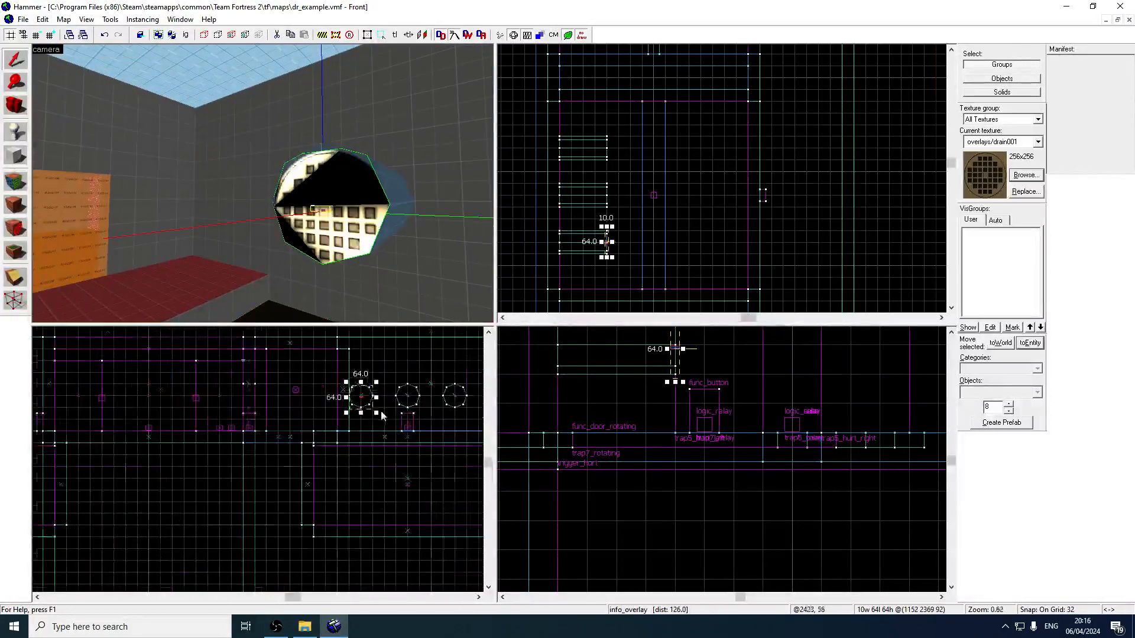
pyautogui.scroll(3, 381, 416)
pyautogui.scroll(2, 377, 265)
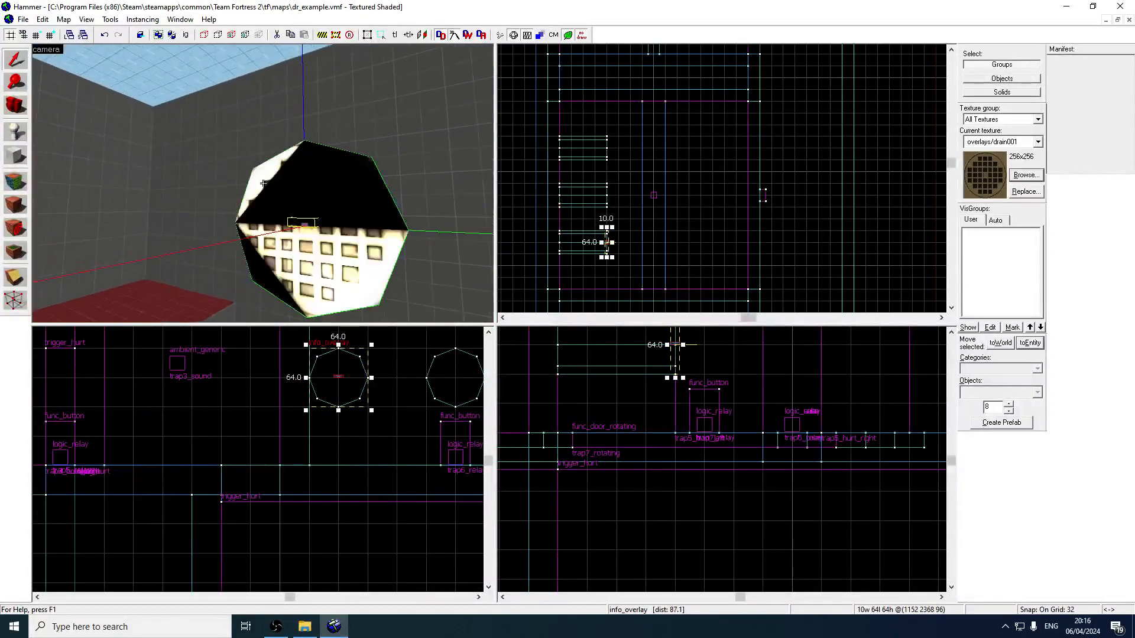
pyautogui.press('s')
pyautogui.press('w')
pyautogui.press('s')
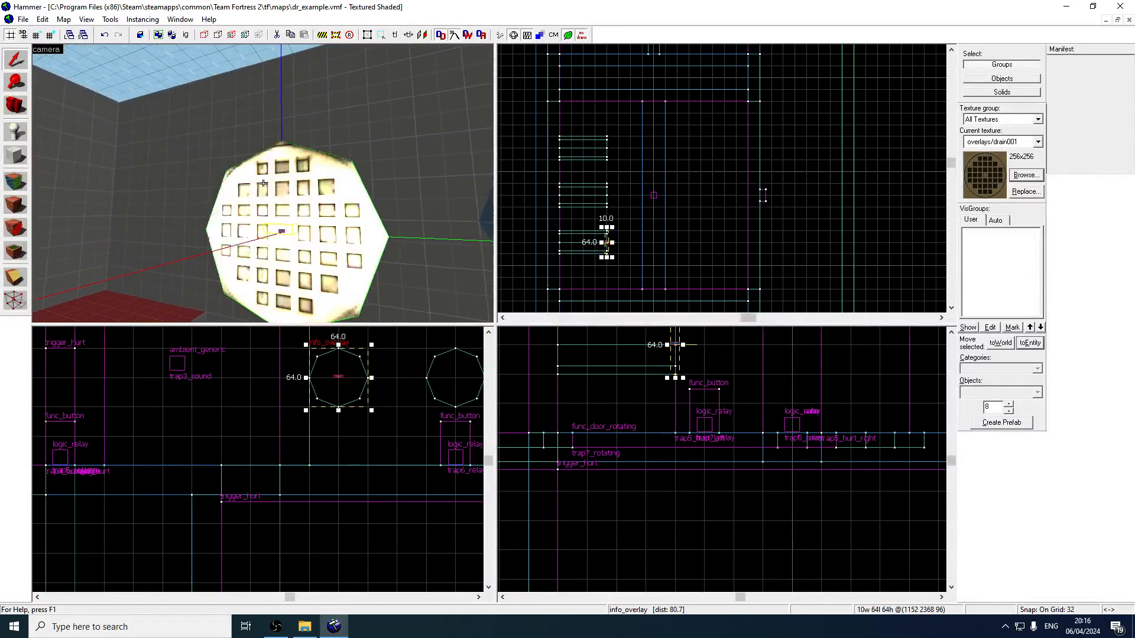
pyautogui.press('d')
pyautogui.press('s')
pyautogui.press('z')
# - Add the same drain overlay to the middle pipe's end face and align it with the pipe's centre
pyautogui.click(15, 247)
pyautogui.click(220, 188)
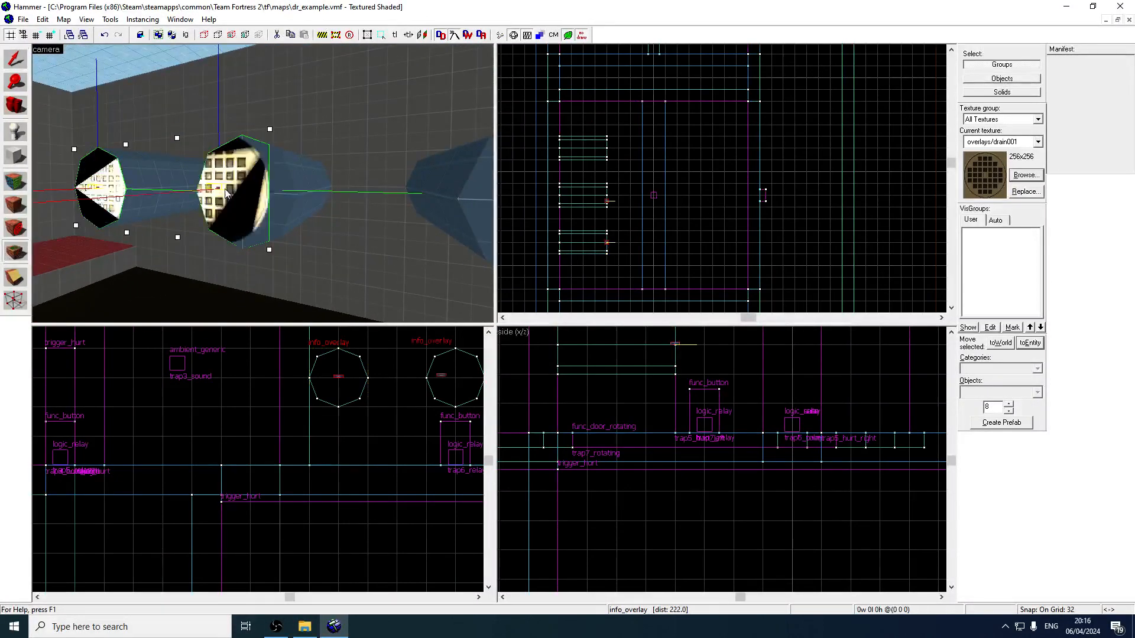
pyautogui.click(16, 60)
pyautogui.click(299, 208)
pyautogui.click(223, 190)
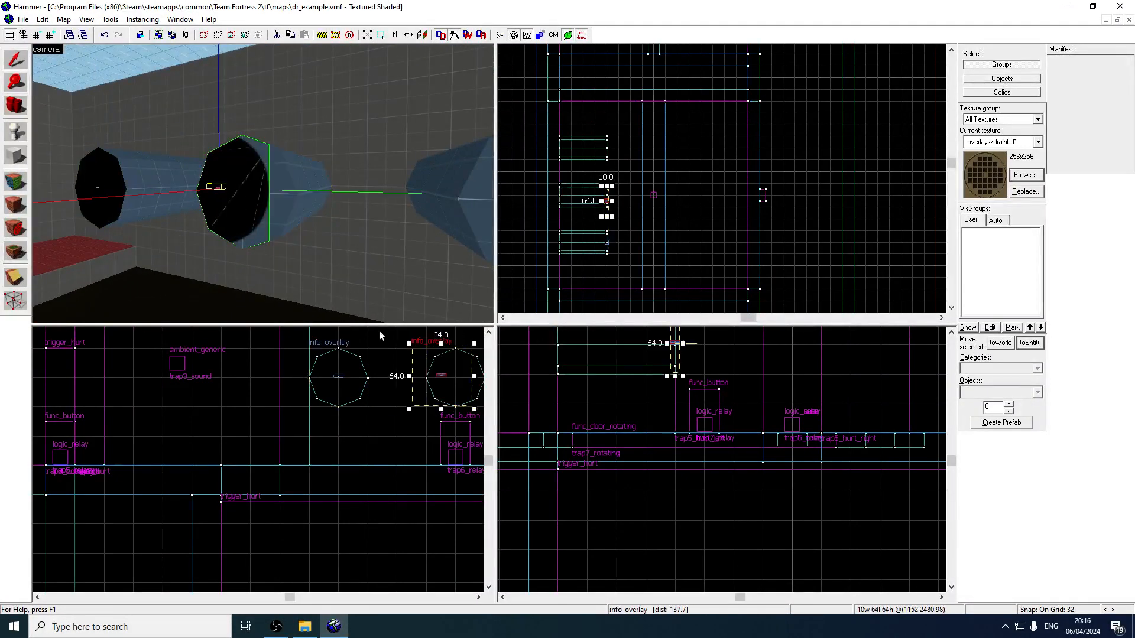
pyautogui.moveTo(456, 388); pyautogui.dragTo(469, 388)
pyautogui.press('z')
pyautogui.press('d')
pyautogui.press('z')
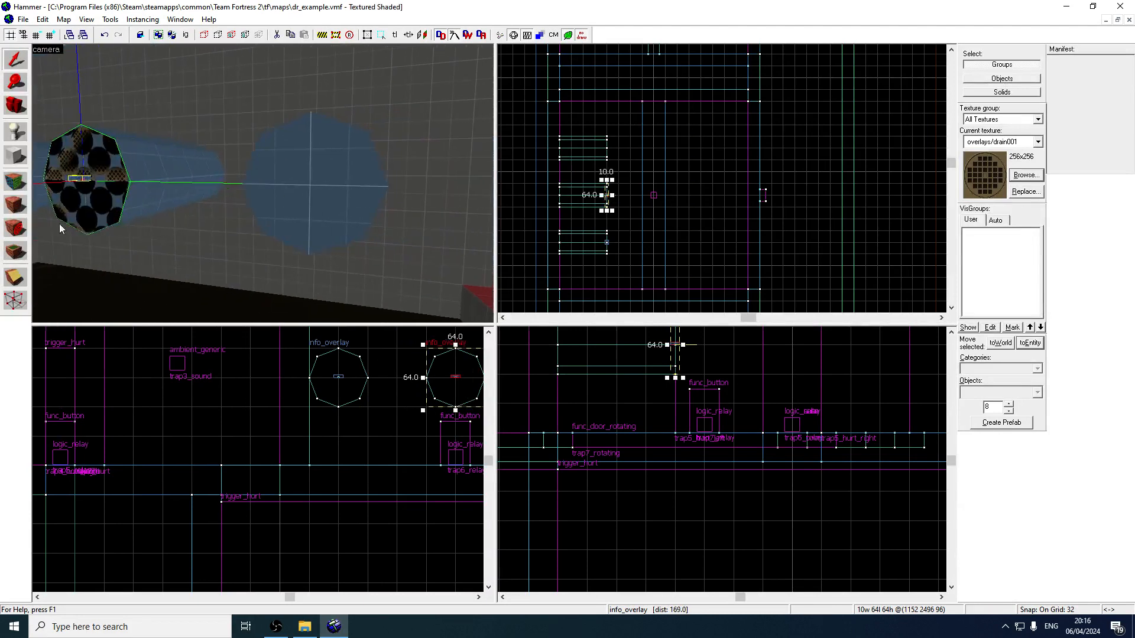
# - Add the same drain overlay to the third pipe's end face and centre it on the 64 × 64 outline
pyautogui.click(15, 250)
pyautogui.click(234, 171)
pyautogui.click(16, 60)
pyautogui.click(221, 167)
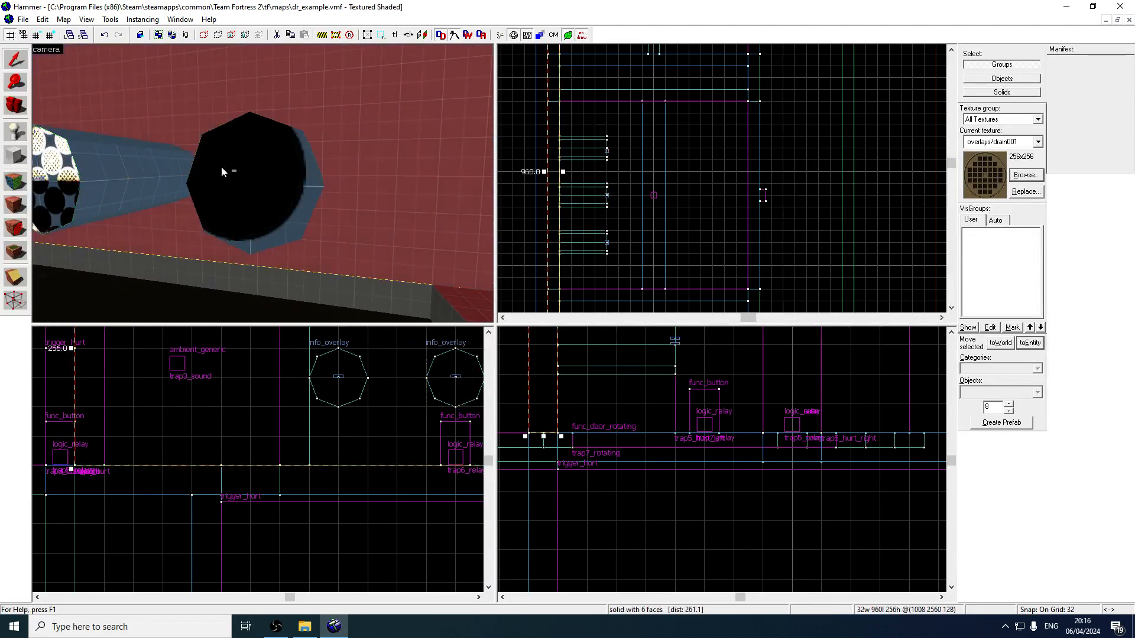
pyautogui.click(236, 170)
pyautogui.press('Right')
pyautogui.press('Right')
pyautogui.moveTo(364, 376); pyautogui.dragTo(372, 388)
pyautogui.press('z')
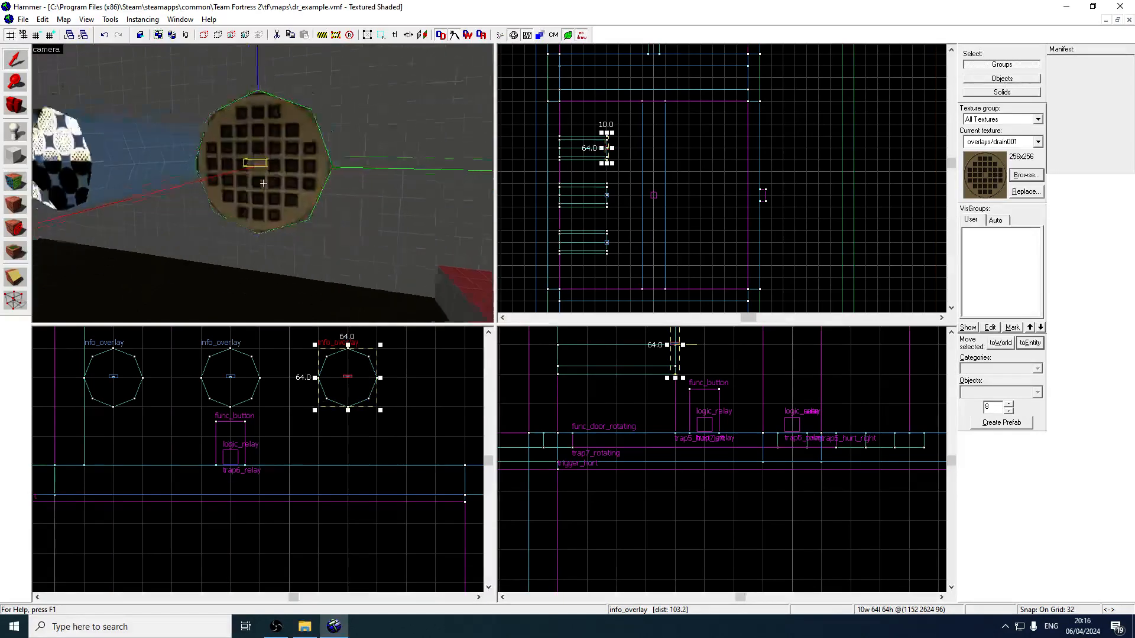
# - Check the properties of the logic_relay on the walkway and clear the selection
pyautogui.press('s')
pyautogui.press('z')
pyautogui.doubleClick(230, 180)
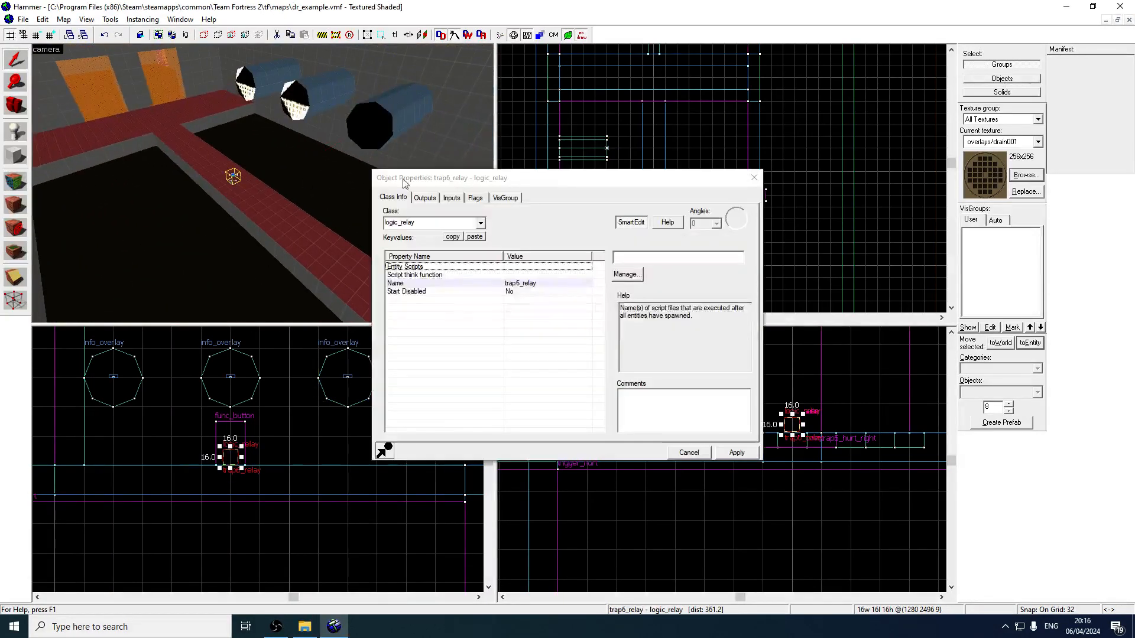
pyautogui.click(754, 178)
pyautogui.click(672, 130)
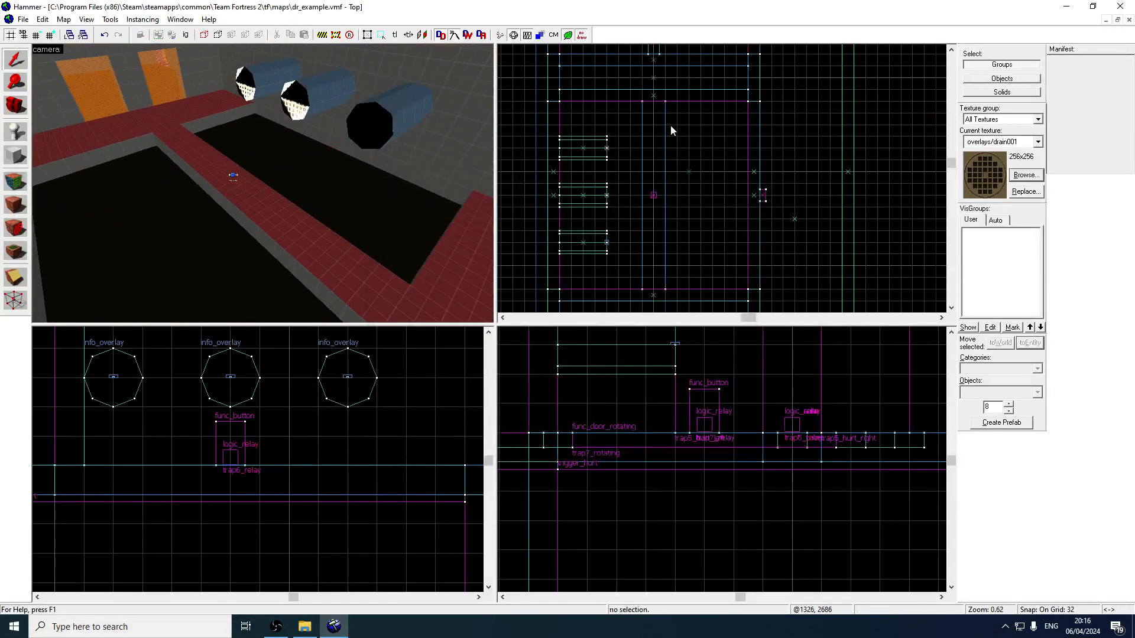
# - Place an env_steam entity on the drain face of the third pipe
pyautogui.click(16, 132)
pyautogui.write('en')
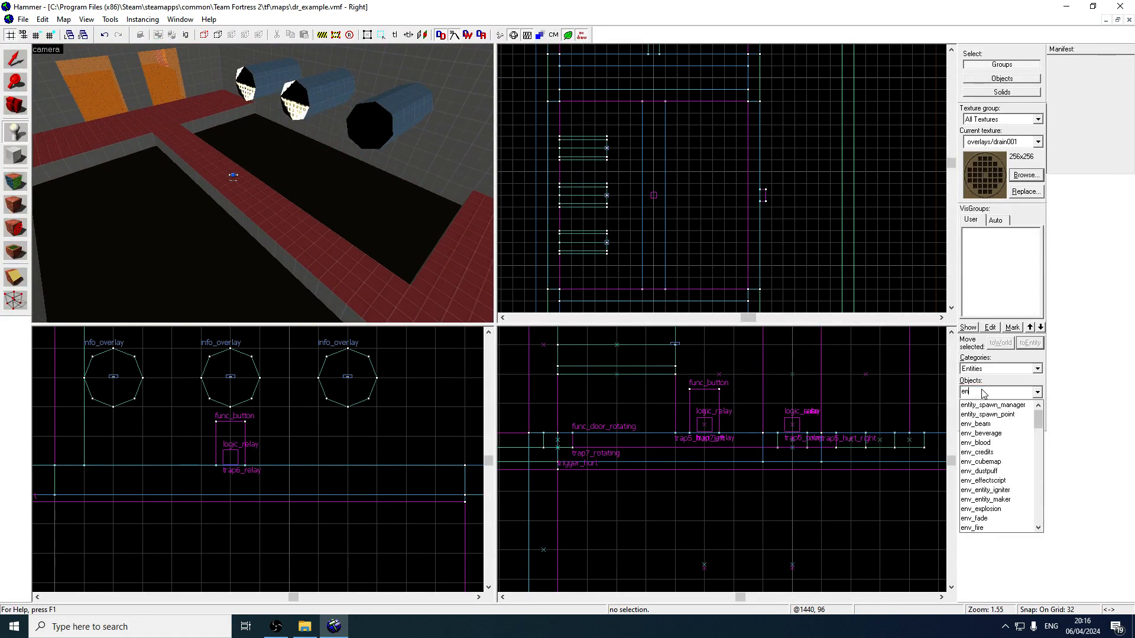
pyautogui.write('v_stea')
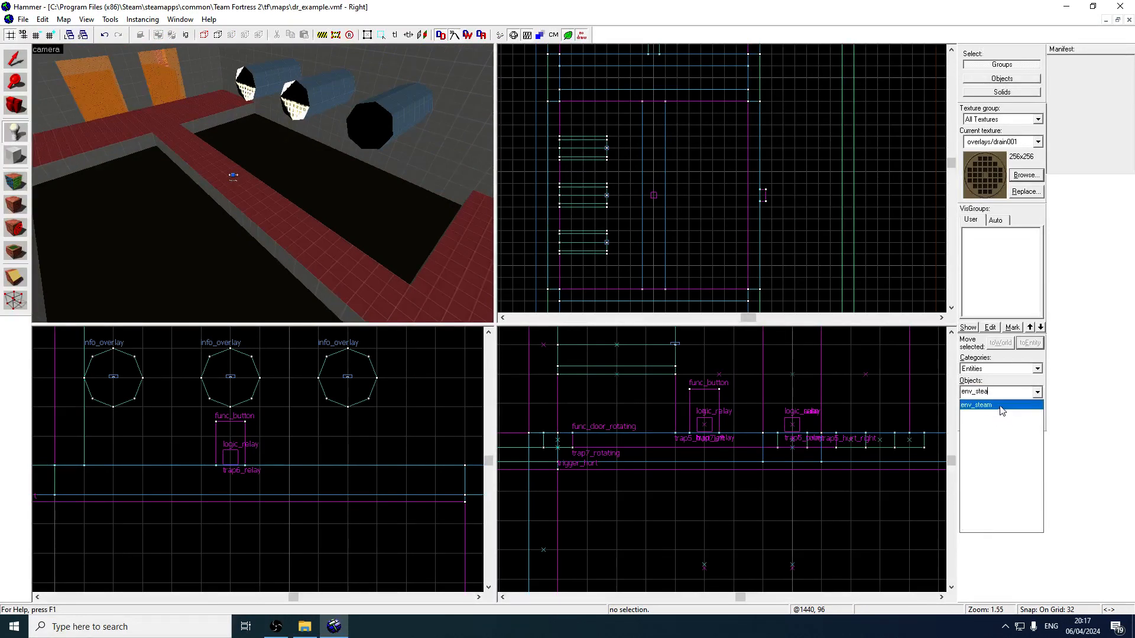
pyautogui.click(1001, 407)
pyautogui.click(363, 136)
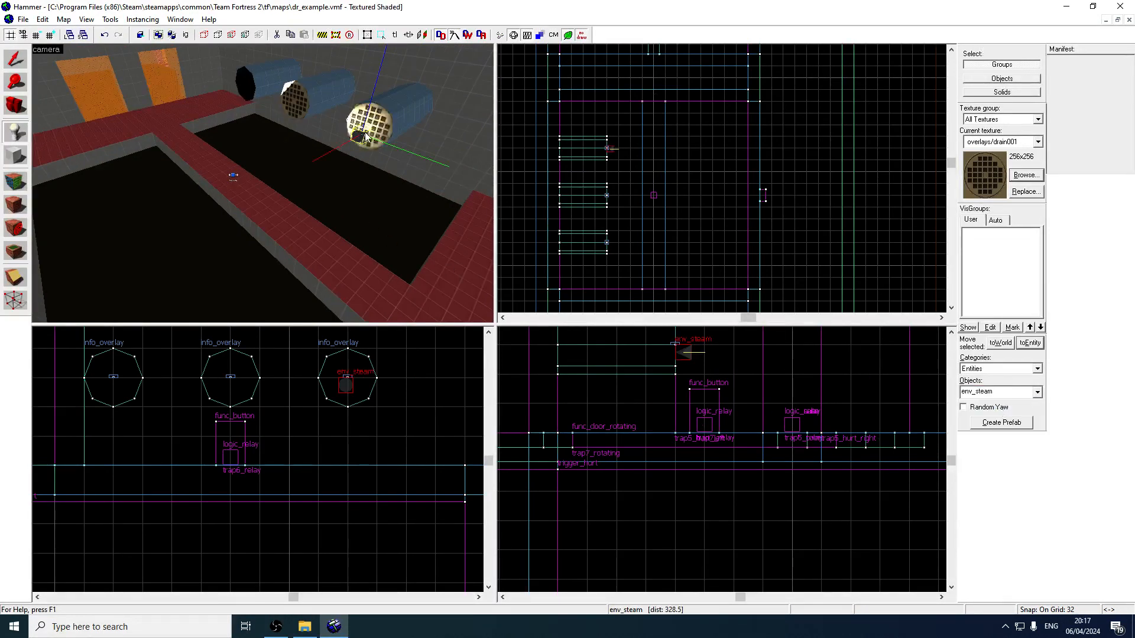
# - Align the env_steam with the centre of the third pipe's drain overlay, both horizontally and vertically
pyautogui.click(13, 53)
pyautogui.scroll(6, 606, 172)
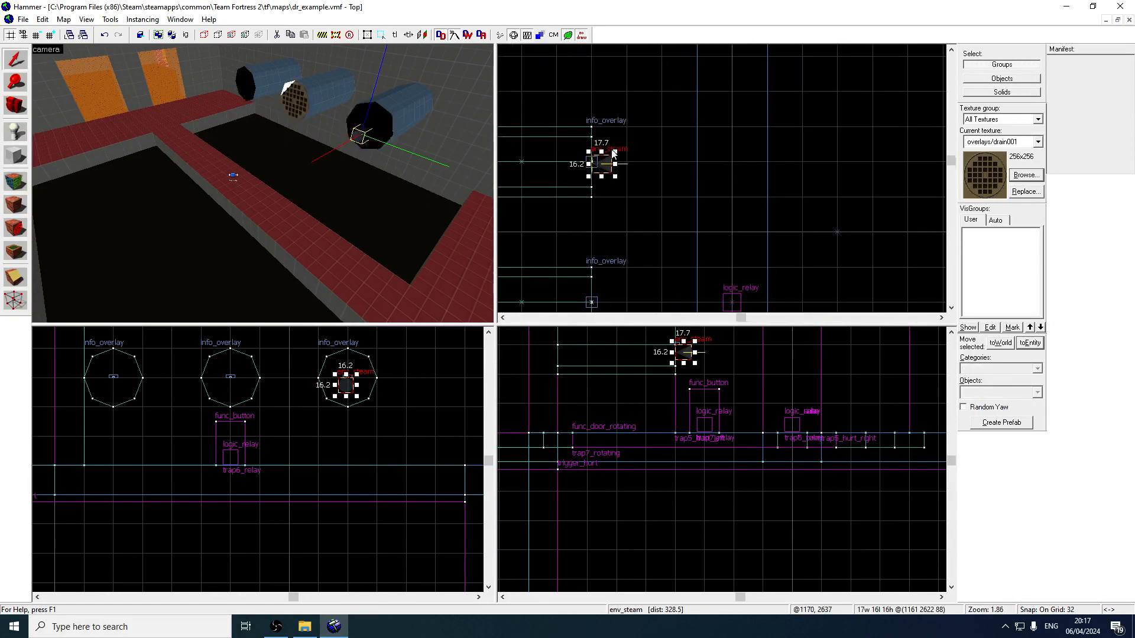
pyautogui.moveTo(605, 169); pyautogui.dragTo(602, 169)
pyautogui.press('z')
pyautogui.press('w')
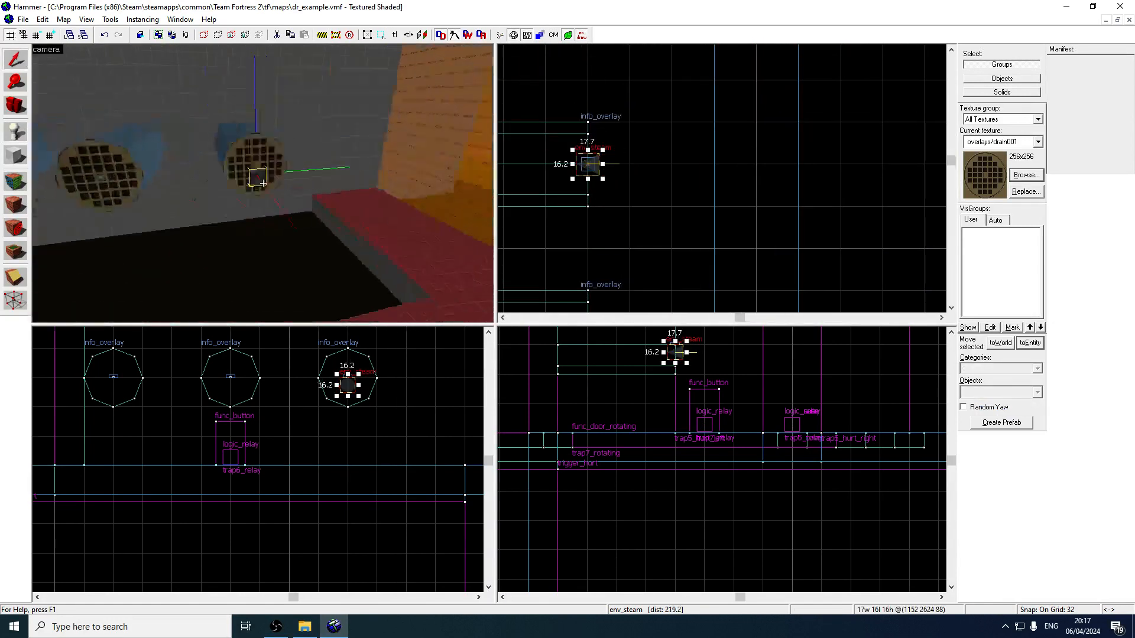
pyautogui.press('z')
pyautogui.scroll(2, 695, 355)
pyautogui.moveTo(671, 350); pyautogui.dragTo(670, 341)
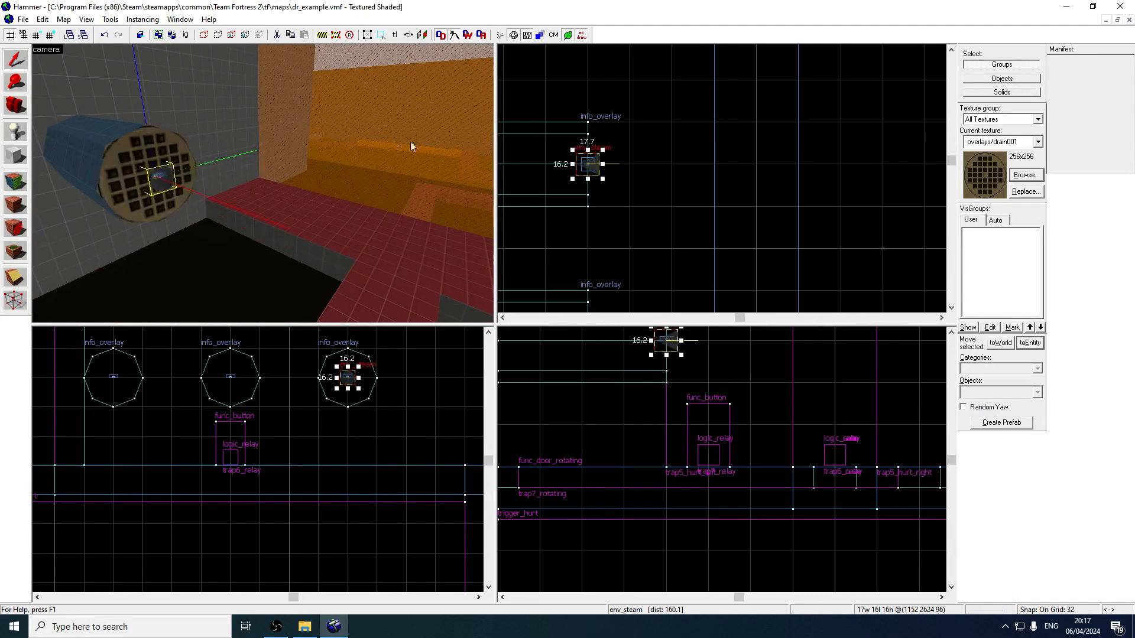
# - Reduce the grid to 8 units and move the env_steam 8 units outward from the drain face
pyautogui.press('z')
pyautogui.press('w')
pyautogui.press('z')
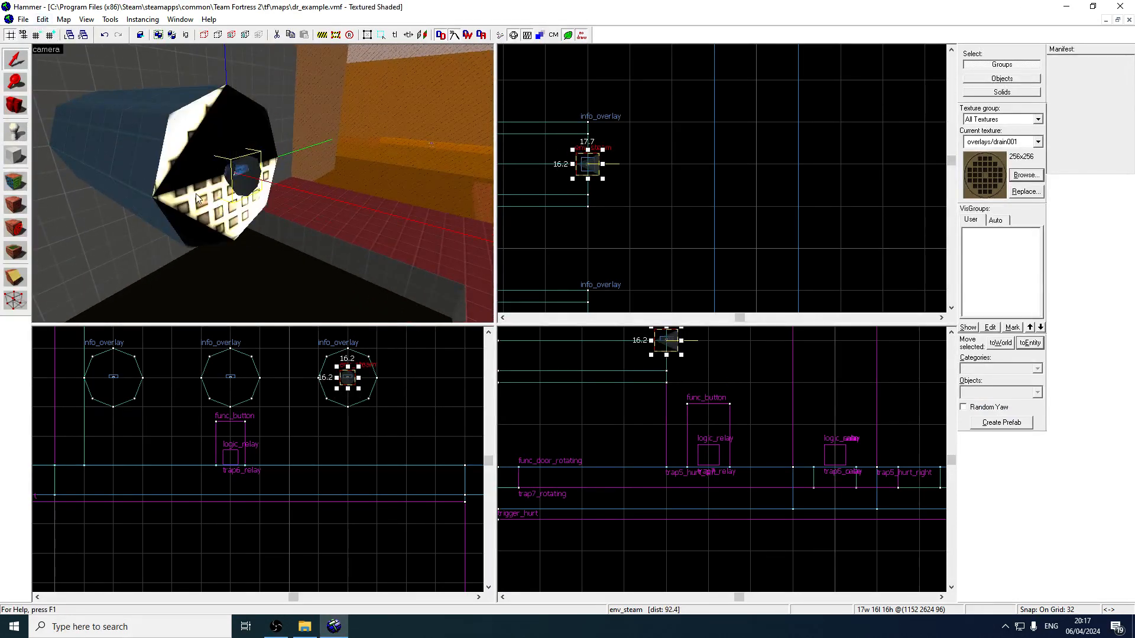
pyautogui.press('w')
pyautogui.press('a')
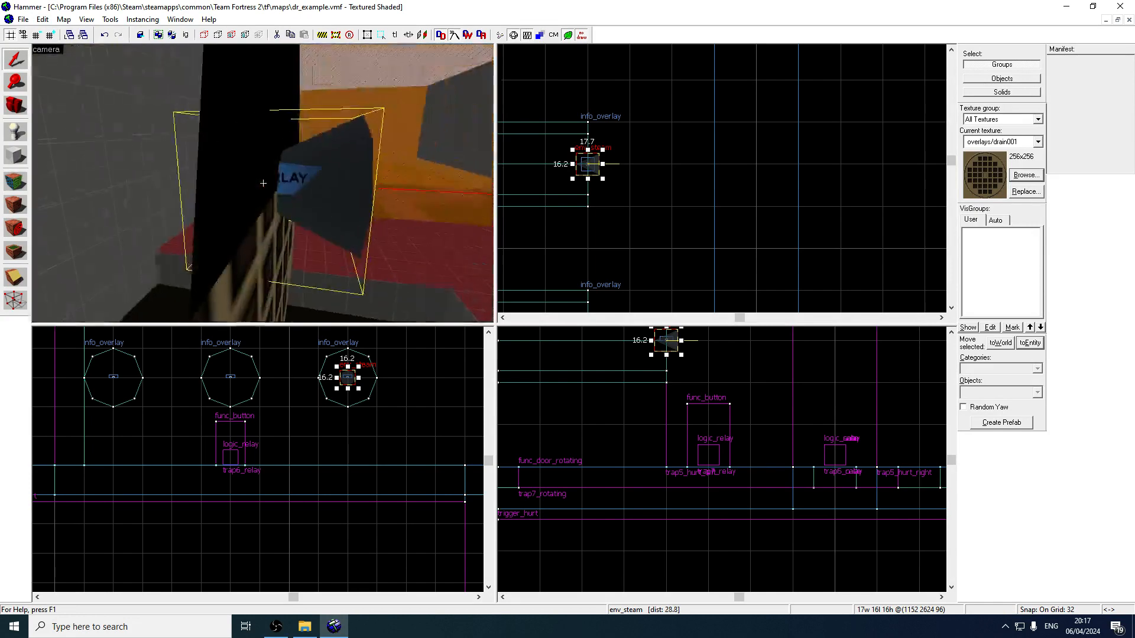
pyautogui.press('d')
pyautogui.press('z')
pyautogui.scroll(2, 627, 169)
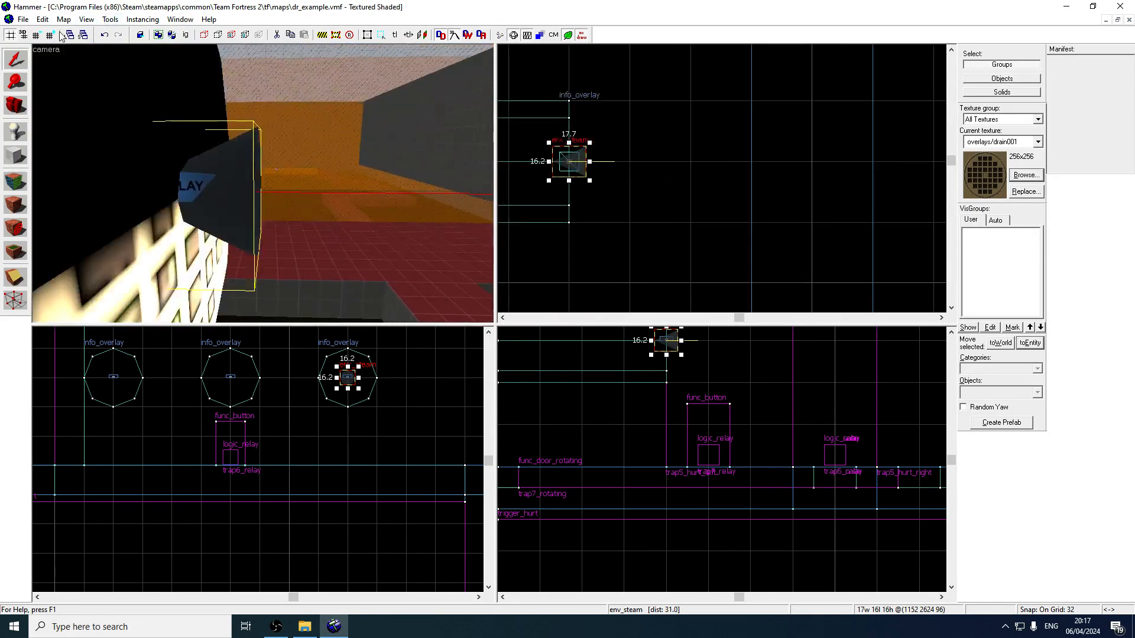
pyautogui.click(37, 34)
pyautogui.click(36, 35)
pyautogui.moveTo(576, 162); pyautogui.dragTo(591, 164)
pyautogui.press('z')
pyautogui.press('s')
pyautogui.press('w')
pyautogui.press('z')
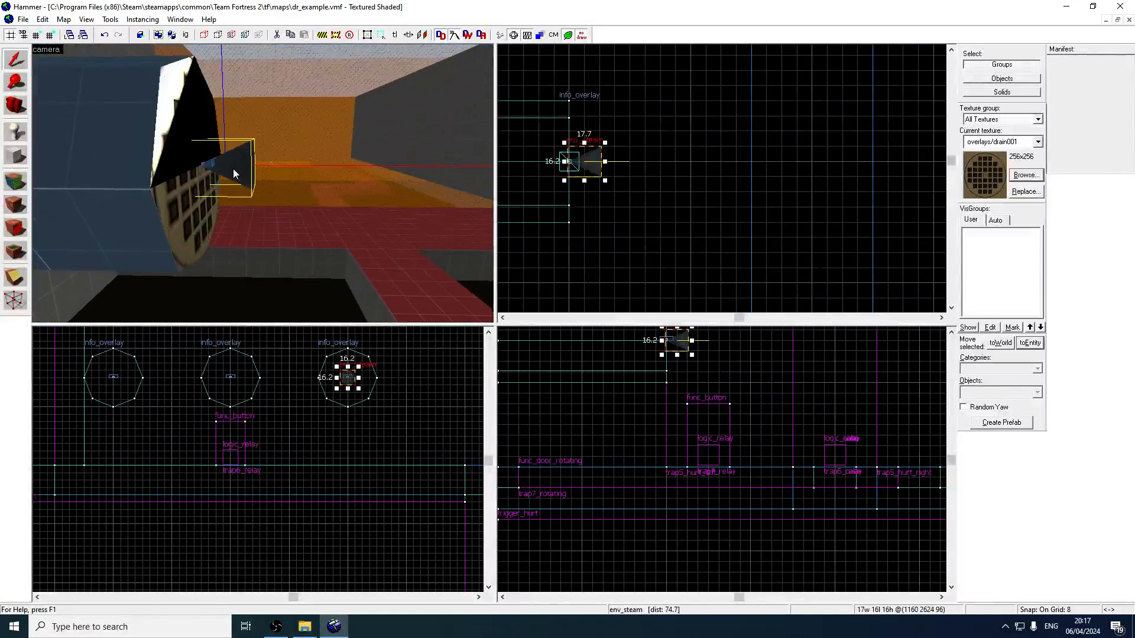
# - Open the env_steam's properties and review its orientation, initial state, particle type, speed and size settings
pyautogui.doubleClick(233, 168)
pyautogui.click(520, 298)
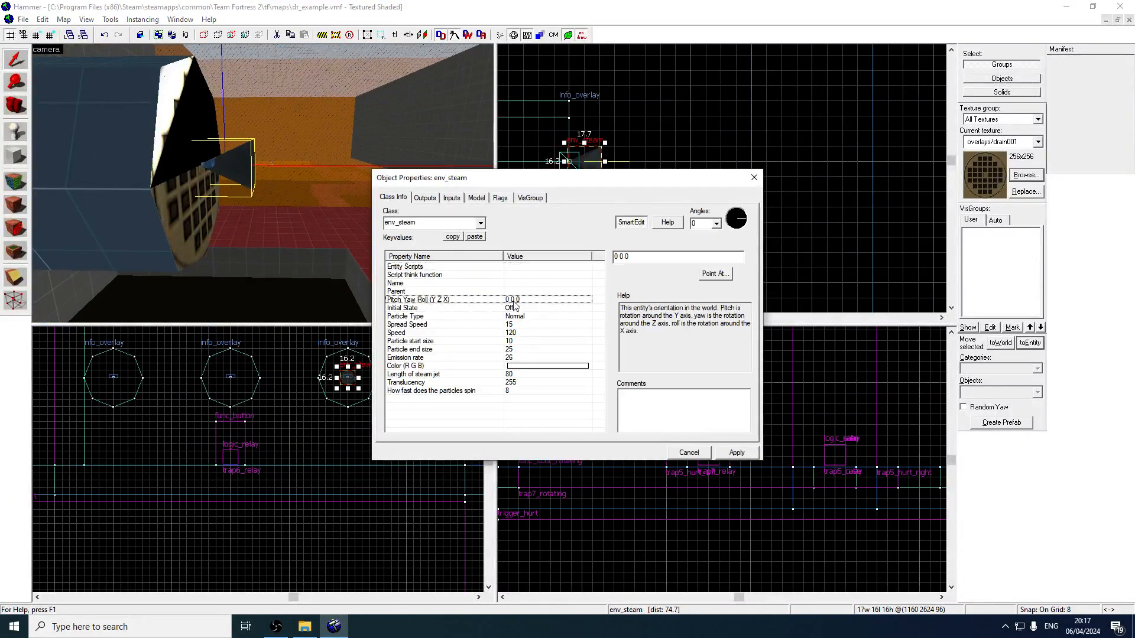
pyautogui.press('Down')
pyautogui.press('Down')
pyautogui.press('Down')
pyautogui.press('Down')
pyautogui.press('Down')
pyautogui.press('Down')
pyautogui.press('Down')
pyautogui.press('Down')
pyautogui.press('Down')
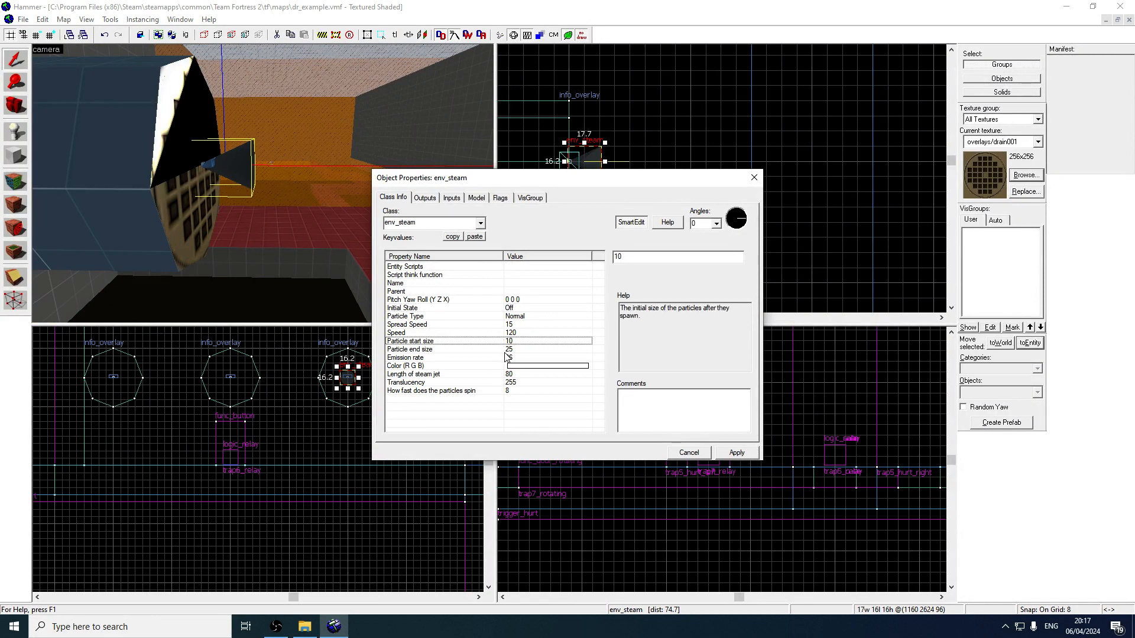
pyautogui.click(482, 317)
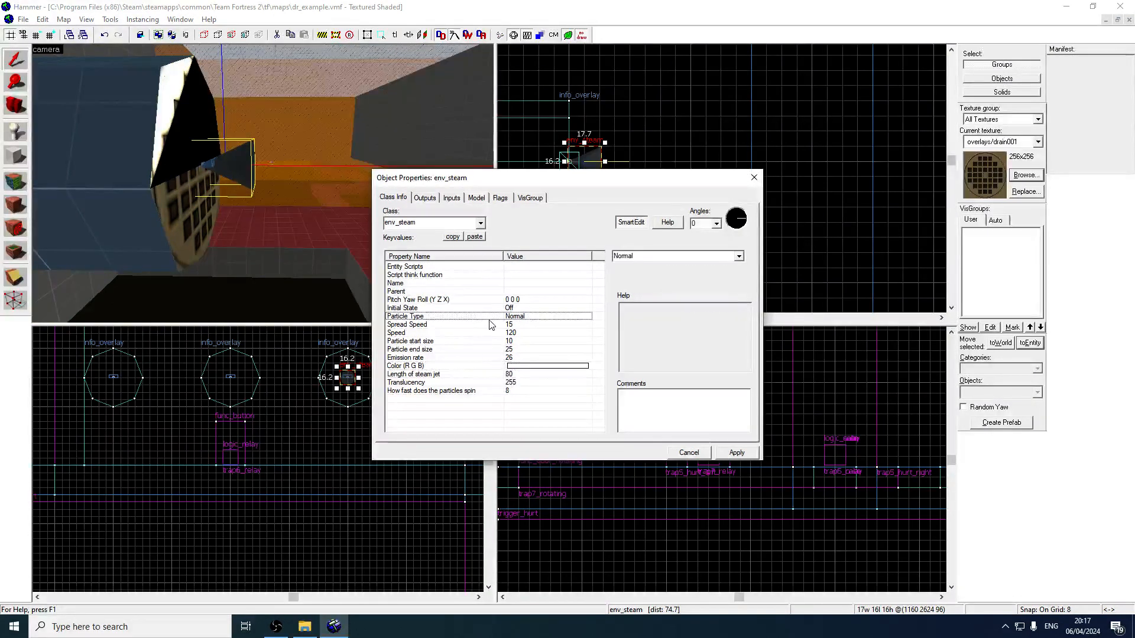
pyautogui.click(495, 325)
pyautogui.click(483, 342)
pyautogui.click(468, 301)
pyautogui.click(480, 315)
pyautogui.click(483, 309)
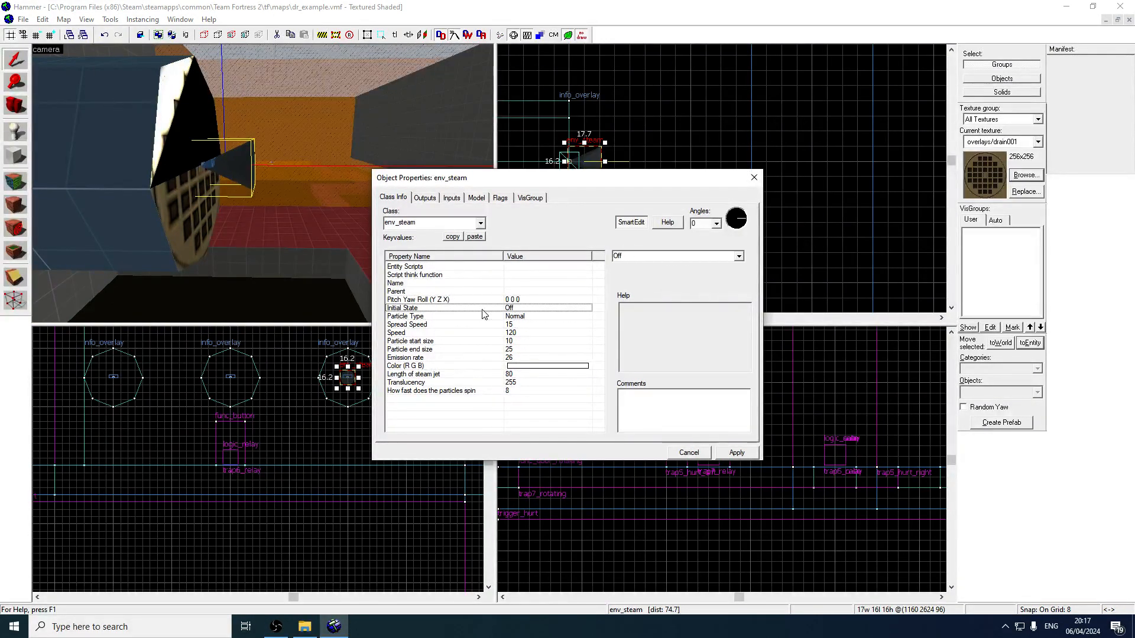
# - Set the env_steam's particle type to Heat Wave
pyautogui.click(491, 314)
pyautogui.click(738, 256)
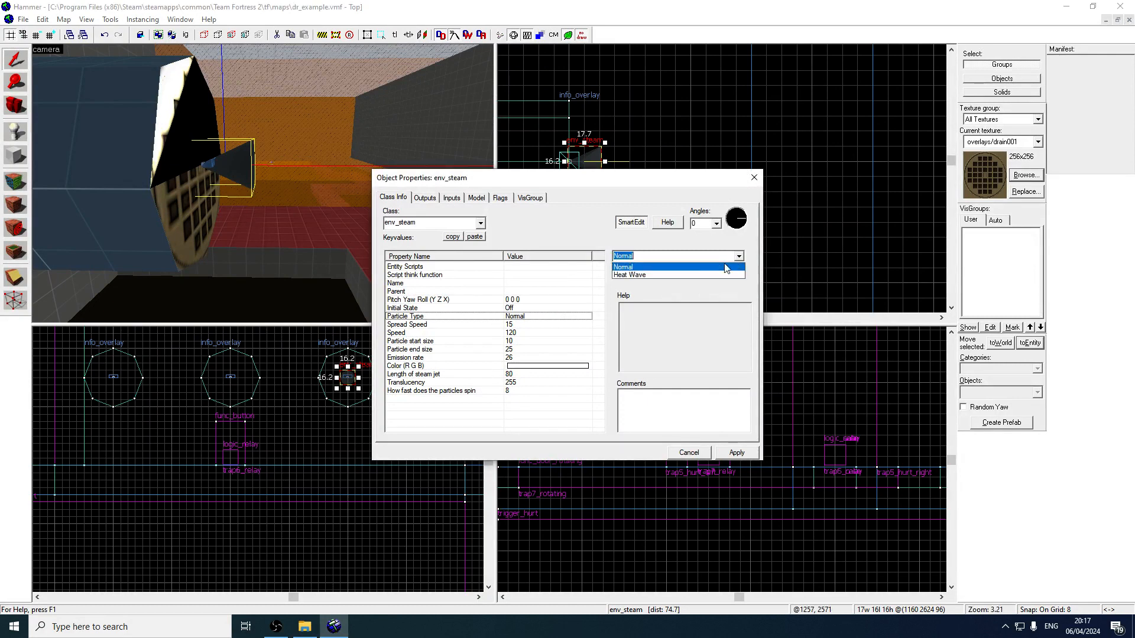
pyautogui.click(680, 274)
pyautogui.press('z')
pyautogui.press('s')
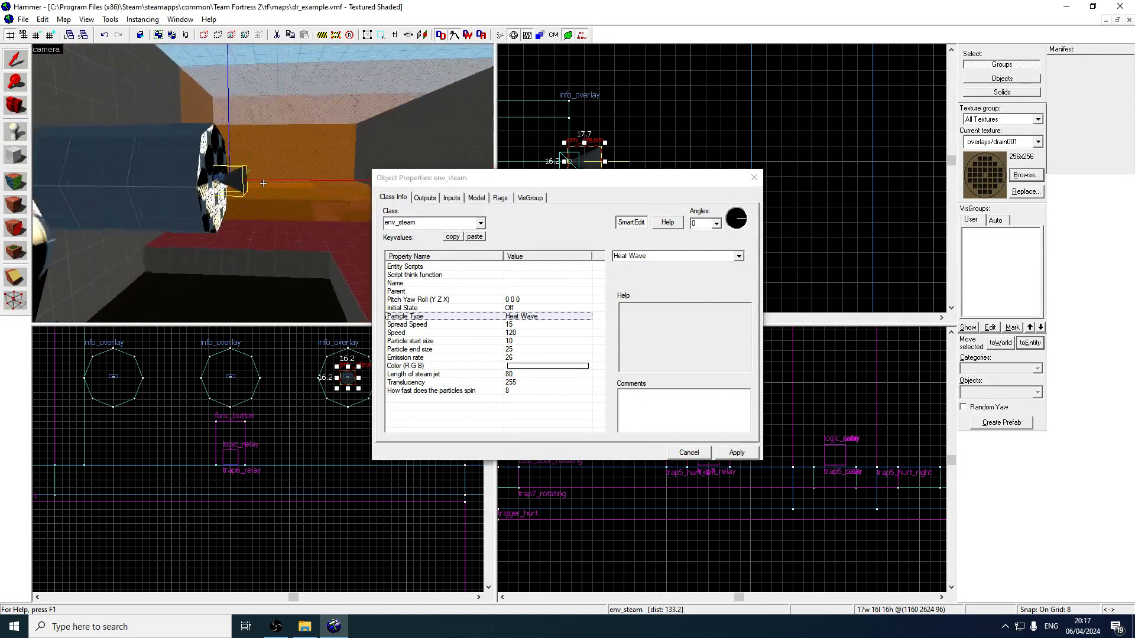
# - Read the help descriptions of the env_steam's speed, spread, particle size, colour, jet length and translucency properties
pyautogui.click(513, 332)
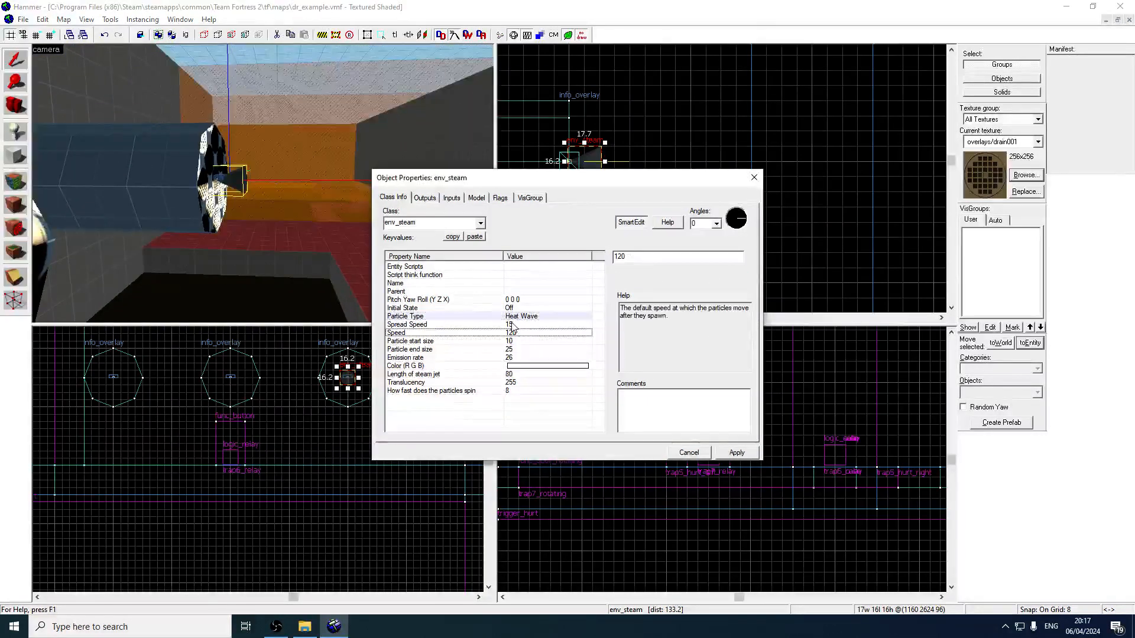
pyautogui.click(515, 325)
pyautogui.click(513, 342)
pyautogui.click(517, 367)
pyautogui.click(520, 377)
pyautogui.click(522, 383)
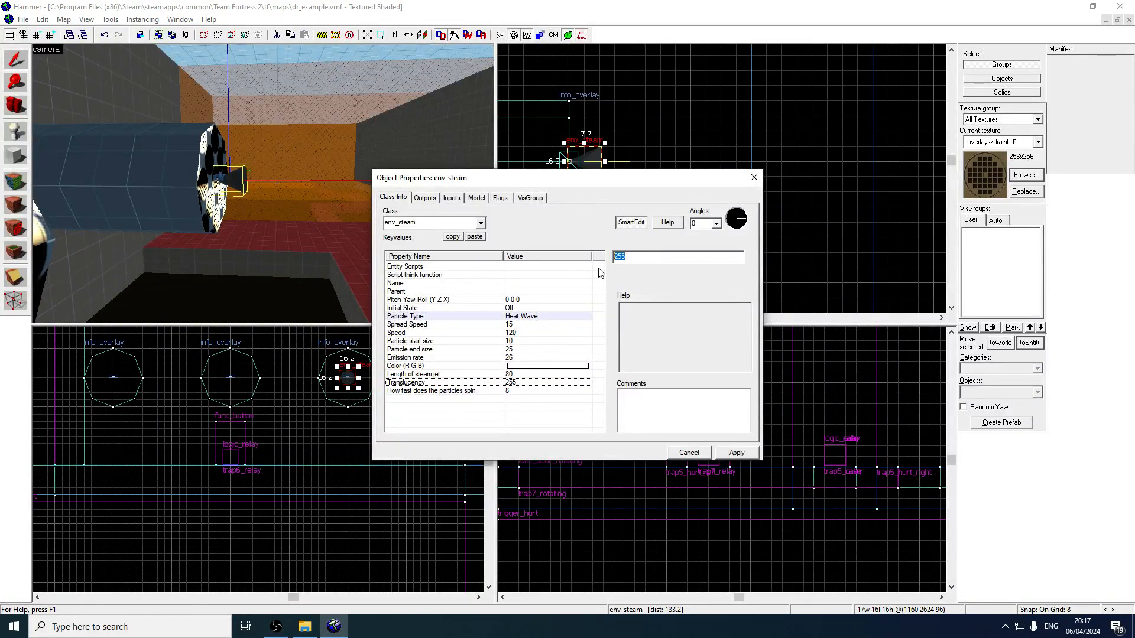
pyautogui.click(524, 367)
pyautogui.click(506, 334)
pyautogui.click(534, 341)
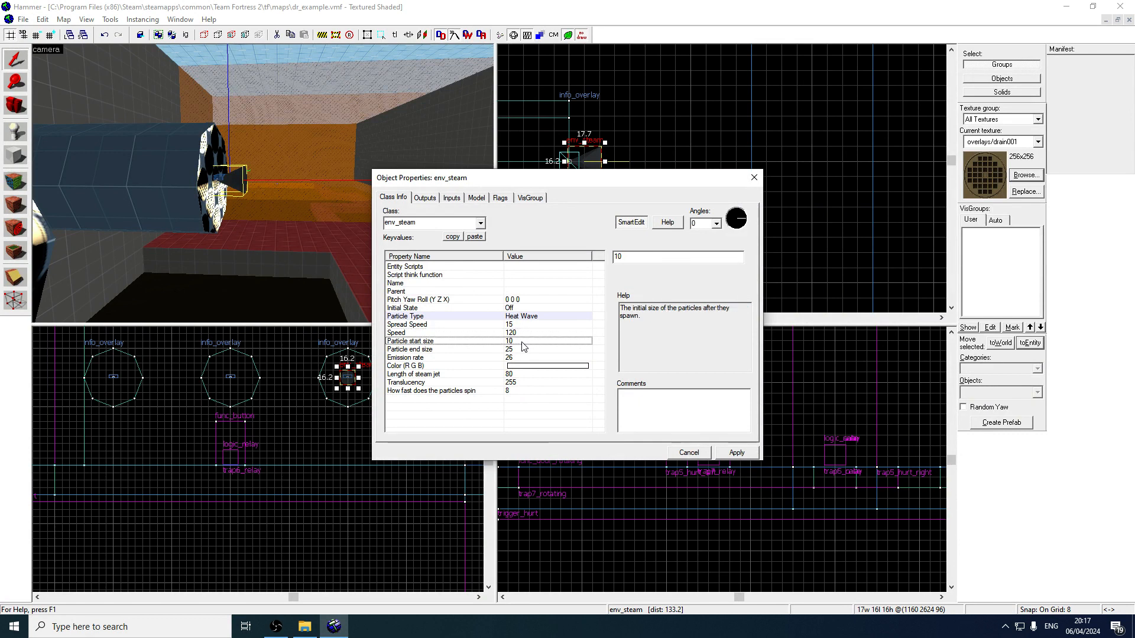
pyautogui.click(530, 333)
pyautogui.click(526, 325)
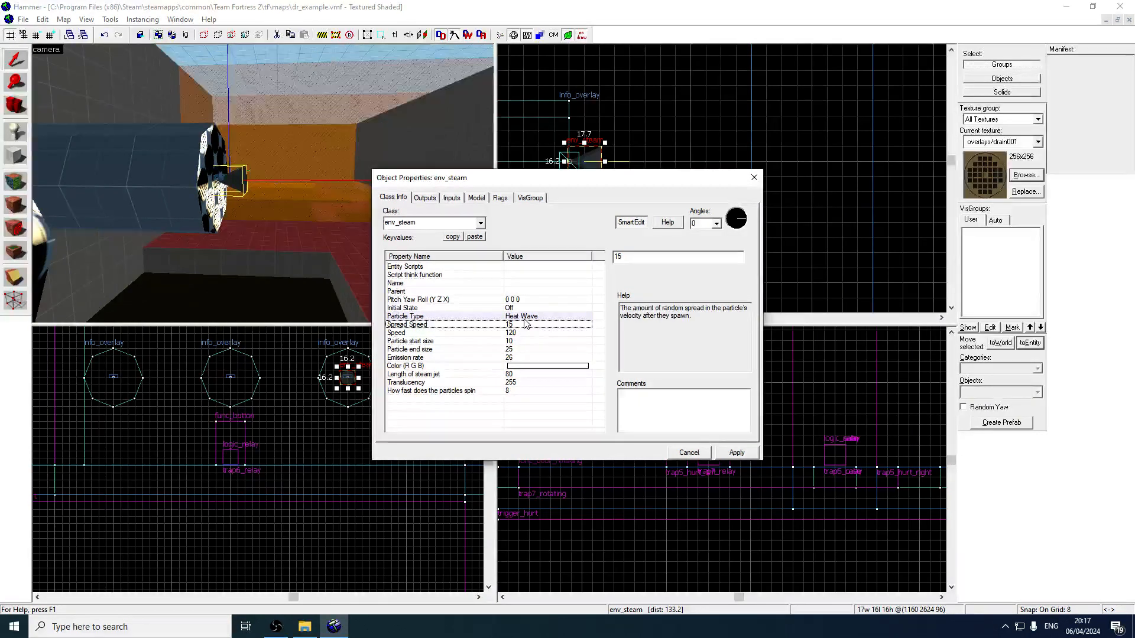
pyautogui.click(523, 333)
pyautogui.click(511, 326)
pyautogui.click(523, 342)
pyautogui.click(522, 350)
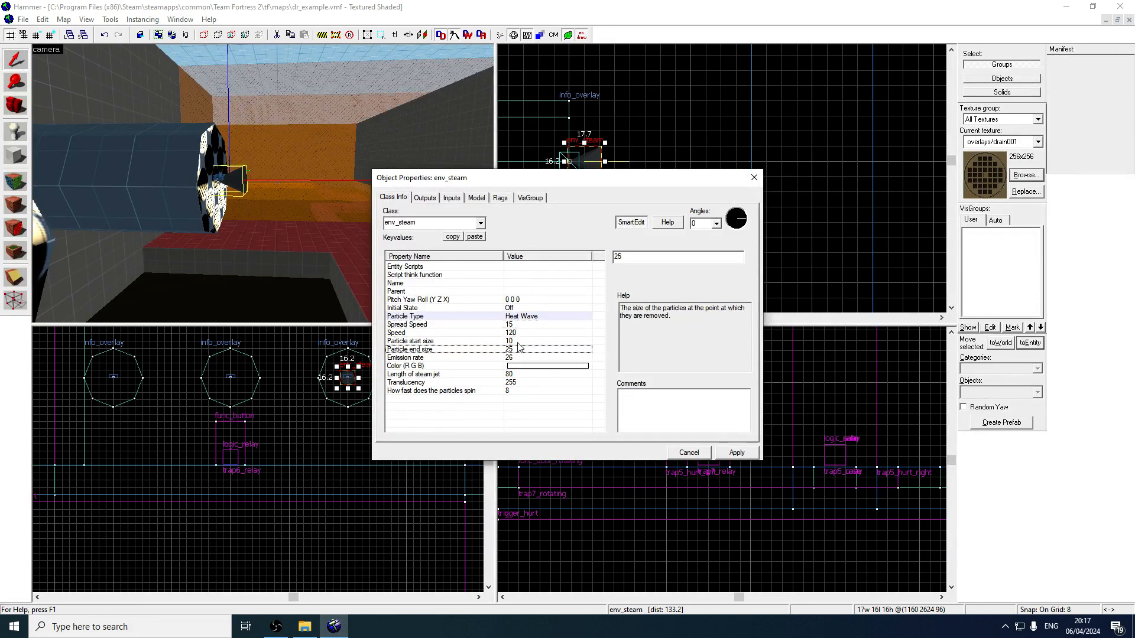
# - Set the env_steam's particle end size to 50 and close its properties
pyautogui.click(519, 342)
pyautogui.click(521, 350)
pyautogui.write('3')
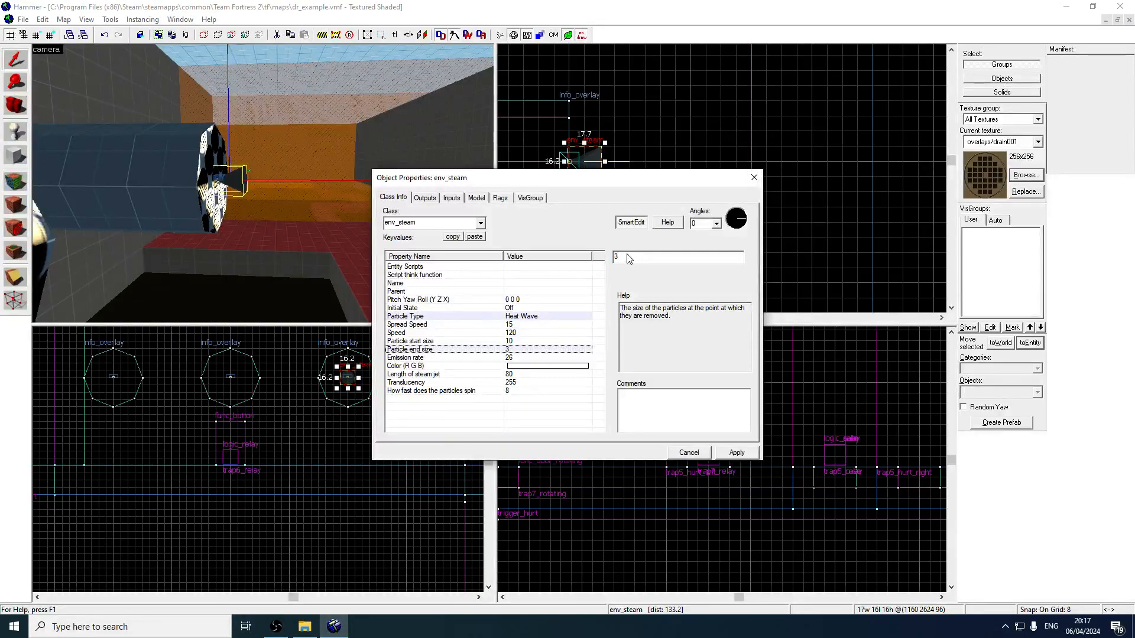
pyautogui.click(510, 343)
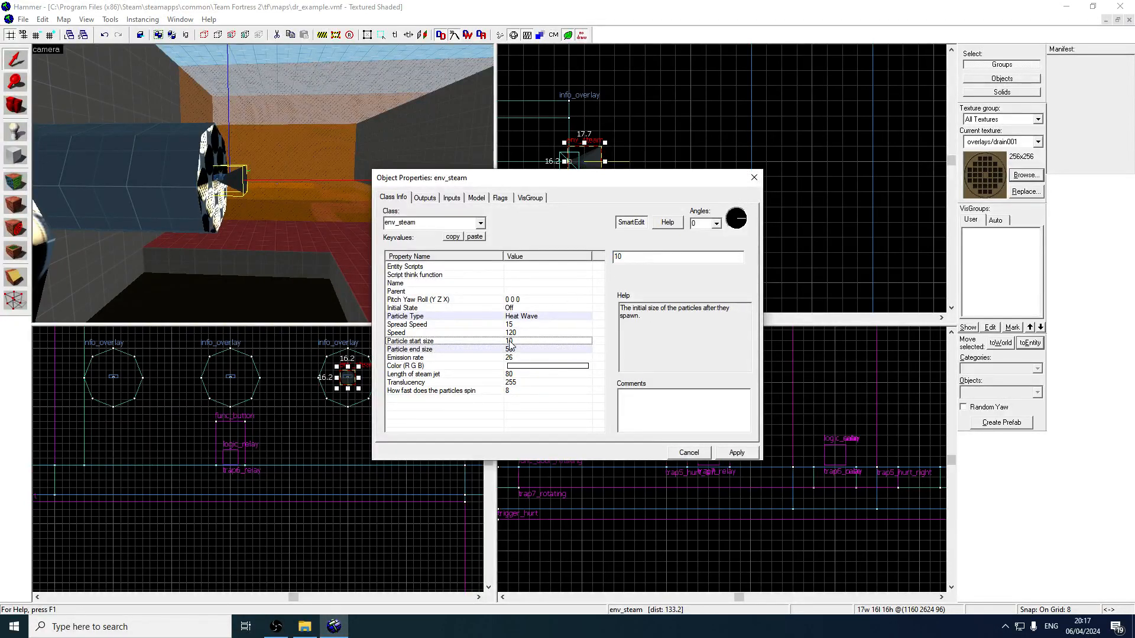
pyautogui.click(754, 178)
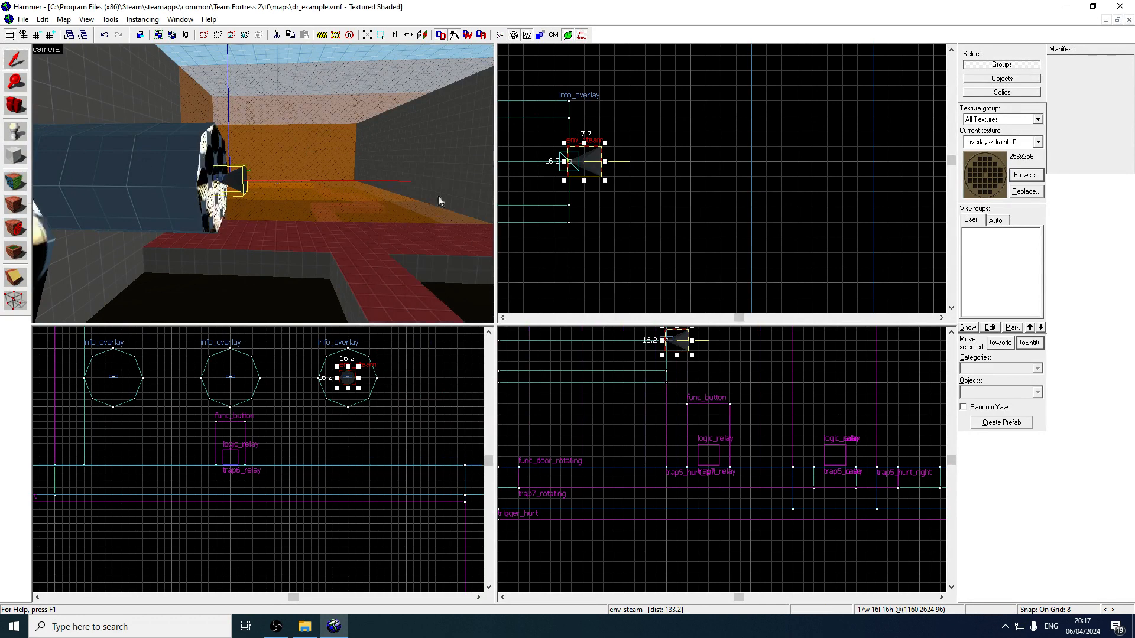
# - Reopen the env_steam's properties, set the particle start size to 20 and close them
pyautogui.doubleClick(243, 185)
pyautogui.moveTo(634, 259); pyautogui.dragTo(584, 256)
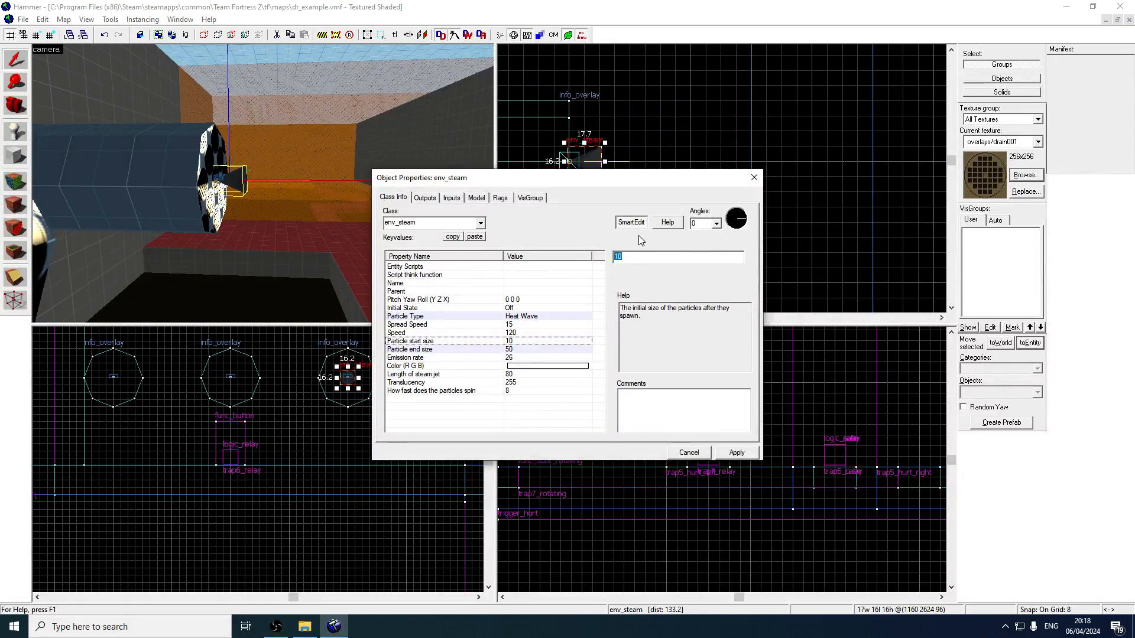
pyautogui.write('2')
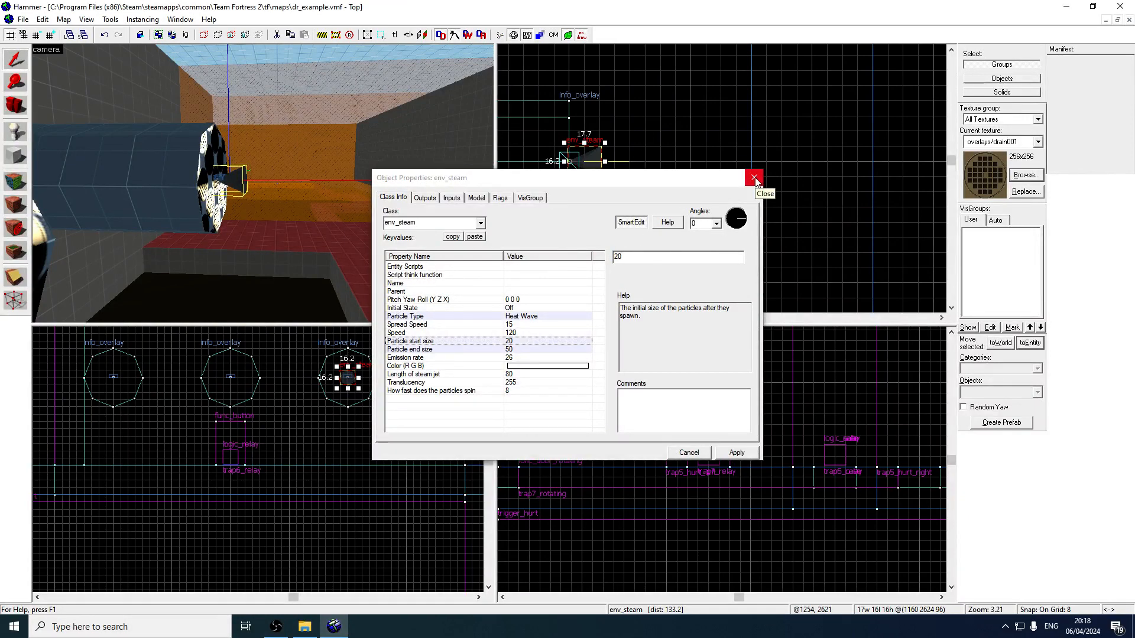
pyautogui.click(755, 178)
# - Reduce the grid to 4 units and move the env_steam 4 units back toward the drain
pyautogui.scroll(2, 544, 155)
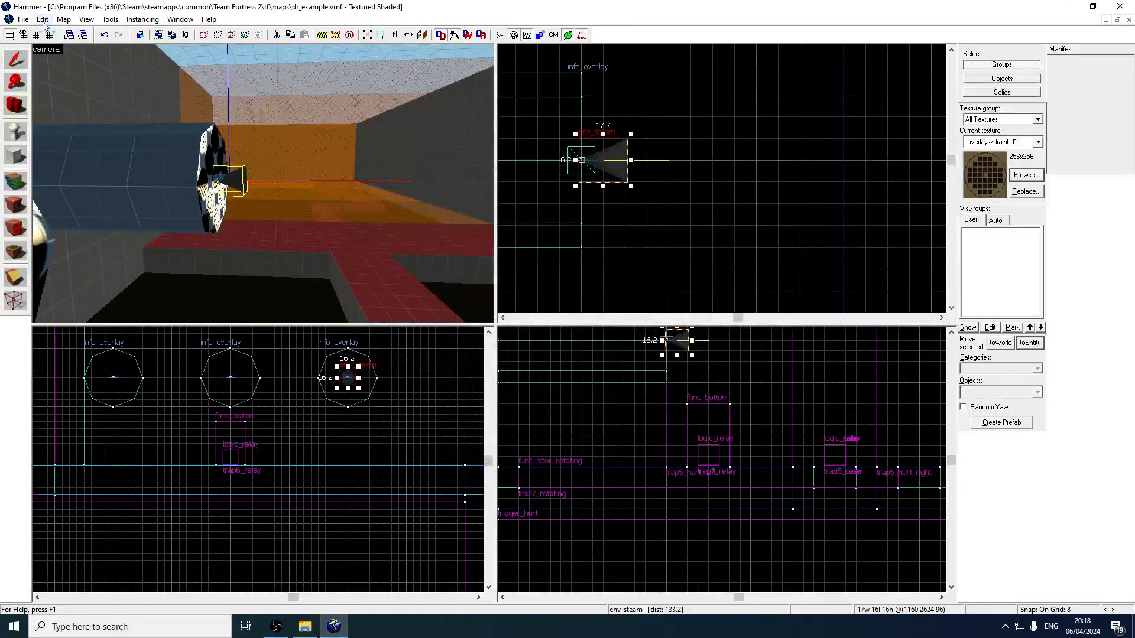
pyautogui.moveTo(613, 168); pyautogui.dragTo(600, 166)
pyautogui.press('z')
pyautogui.press('w')
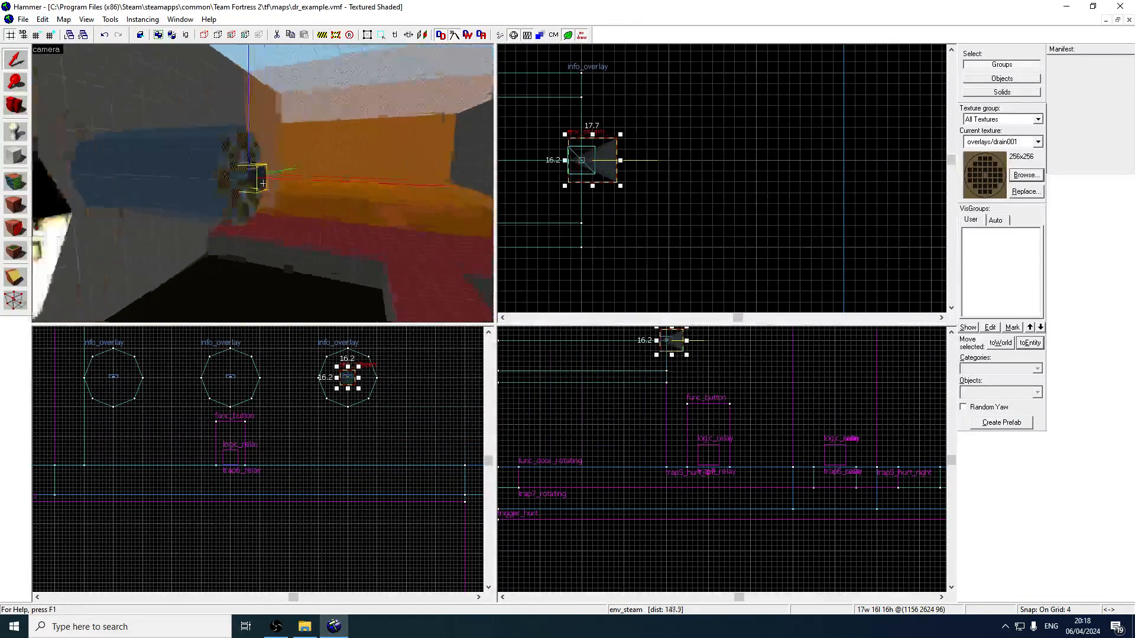
pyautogui.press('z')
# - Open the env_steam's properties and name it trap6_steam
pyautogui.doubleClick(260, 187)
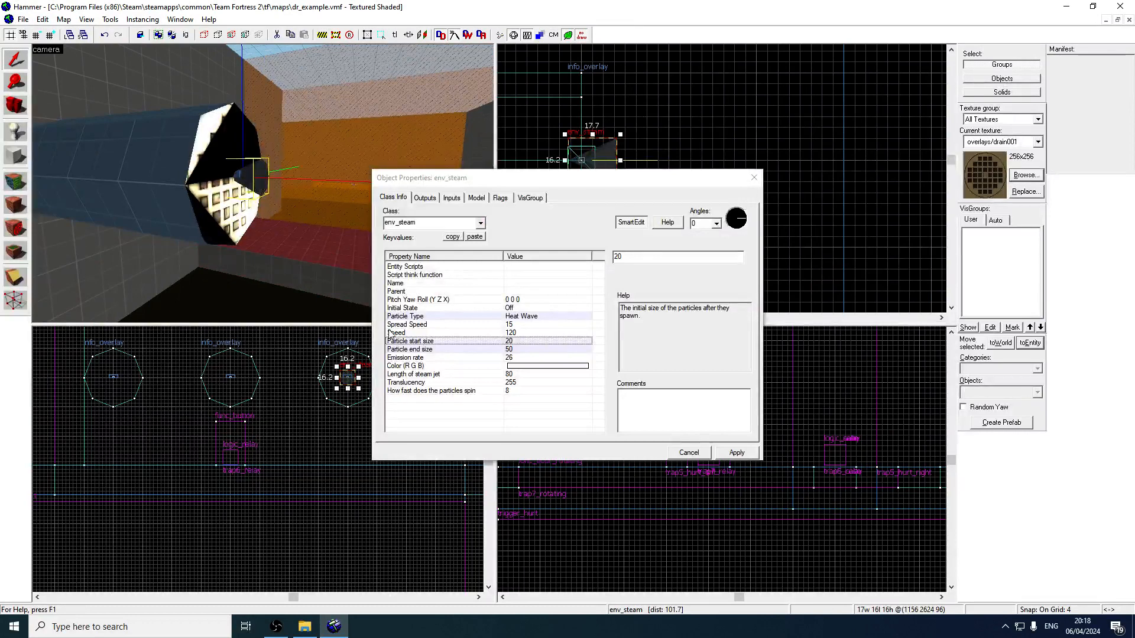
pyautogui.click(394, 283)
pyautogui.write('trap5')
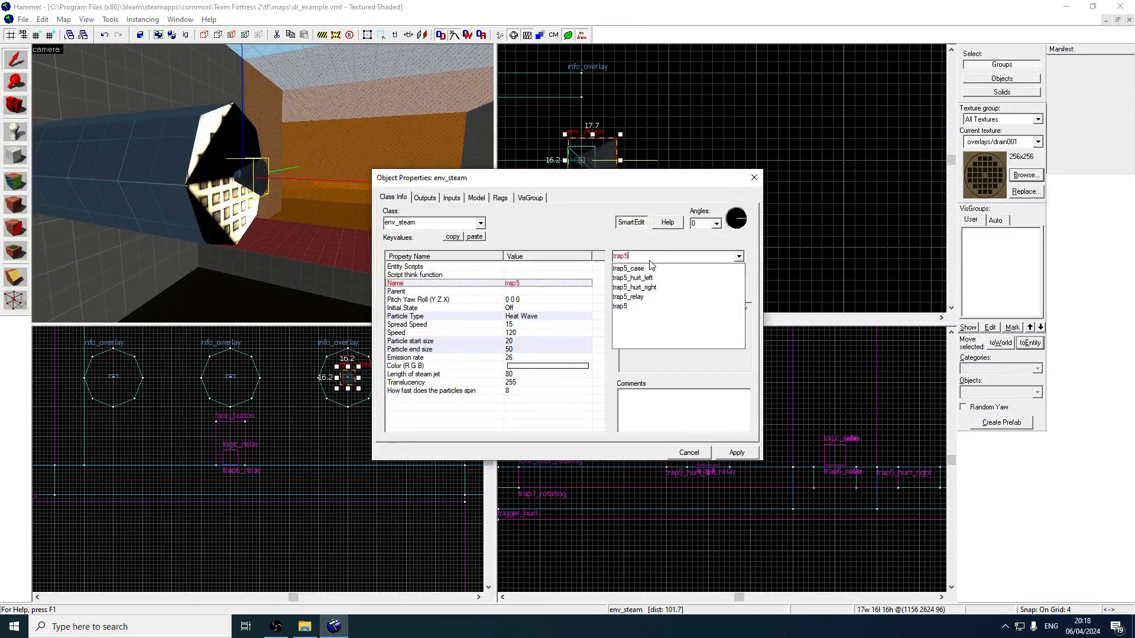
pyautogui.press('BackSpace')
pyautogui.write('6')
pyautogui.press('BackSpace')
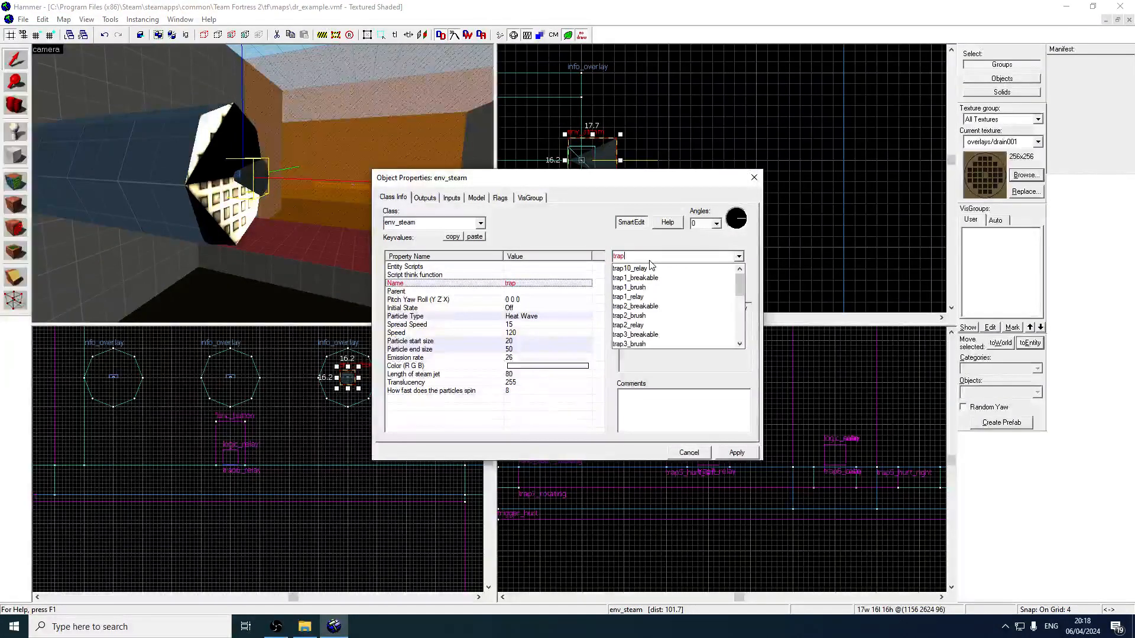
pyautogui.write('6_s')
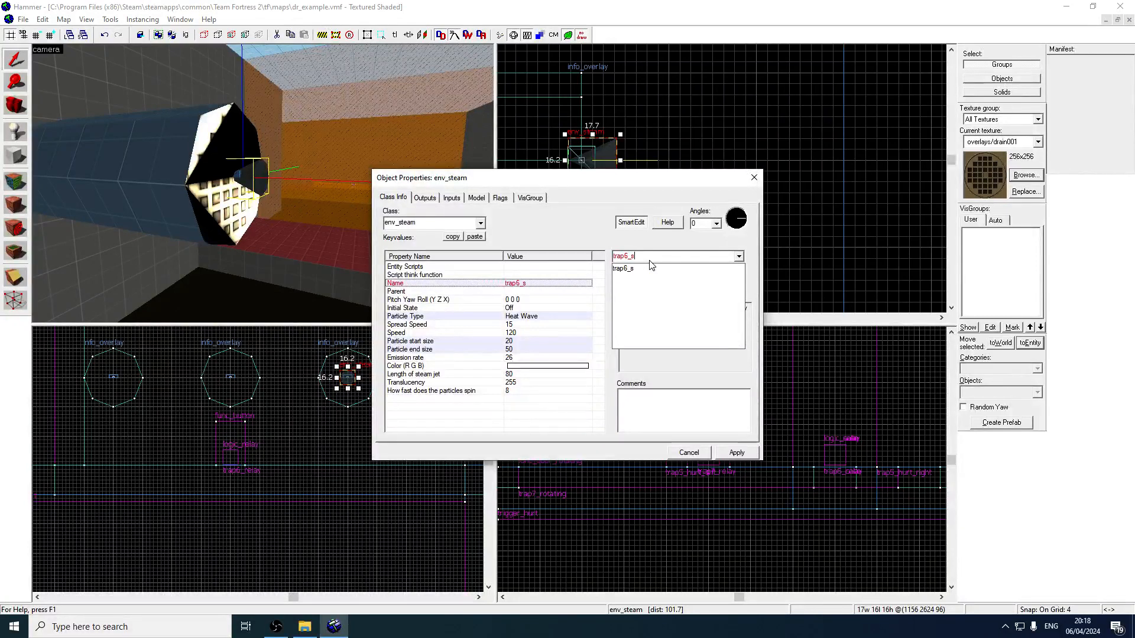
pyautogui.write('team')
pyautogui.press('Return')
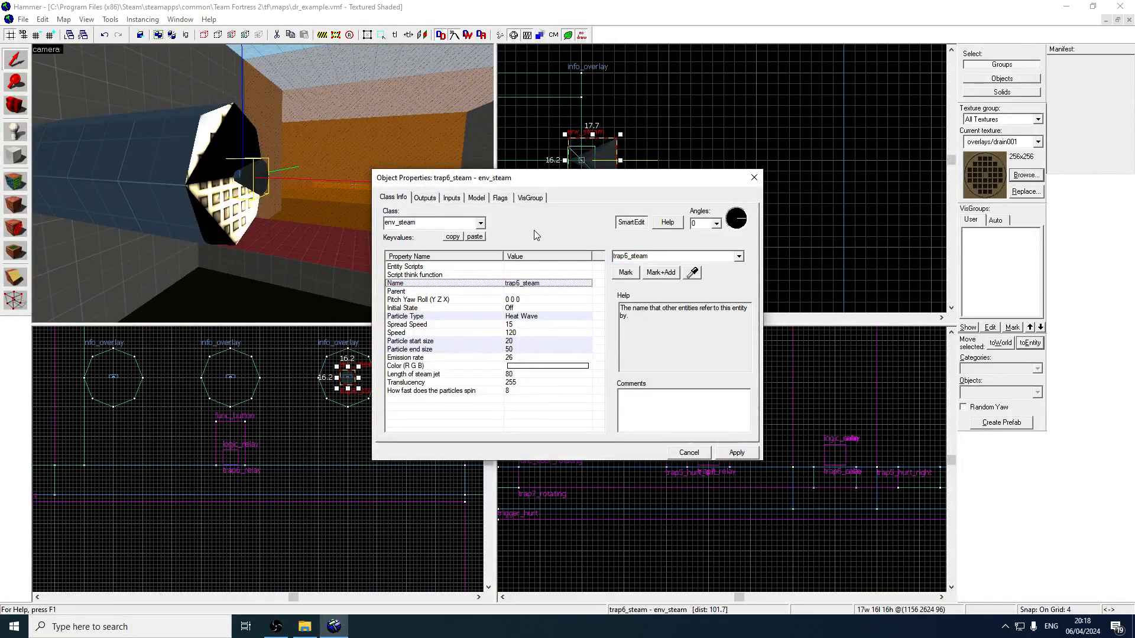
# - Check the flags, speed, particle type and particle end size of trap6_steam, and close its properties
pyautogui.click(500, 199)
pyautogui.click(394, 198)
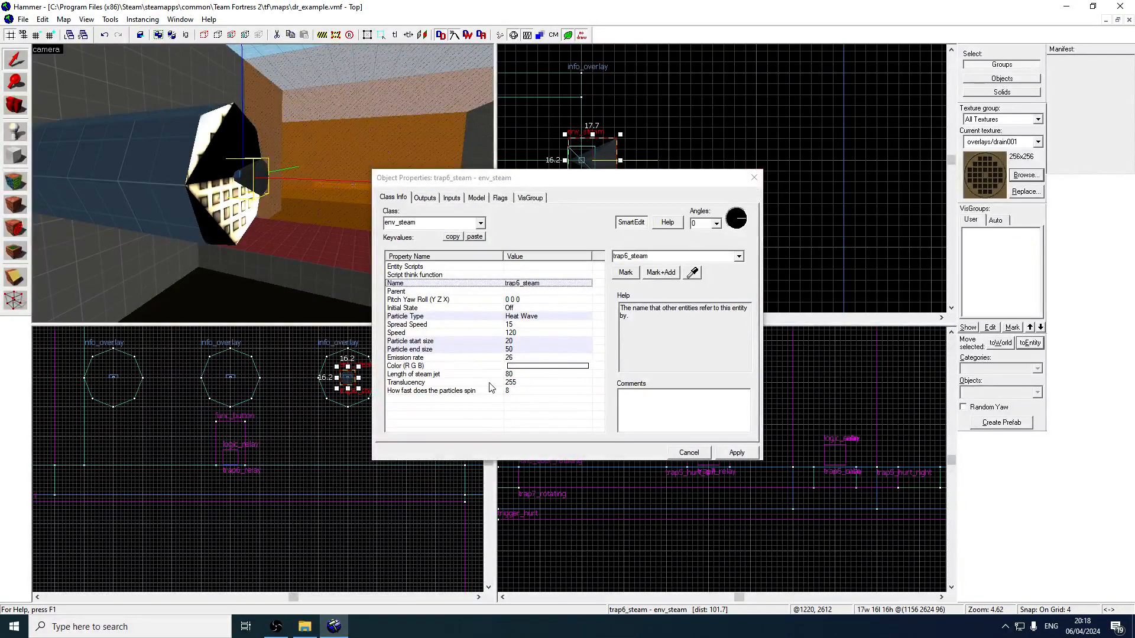
pyautogui.click(501, 332)
pyautogui.click(508, 319)
pyautogui.click(527, 349)
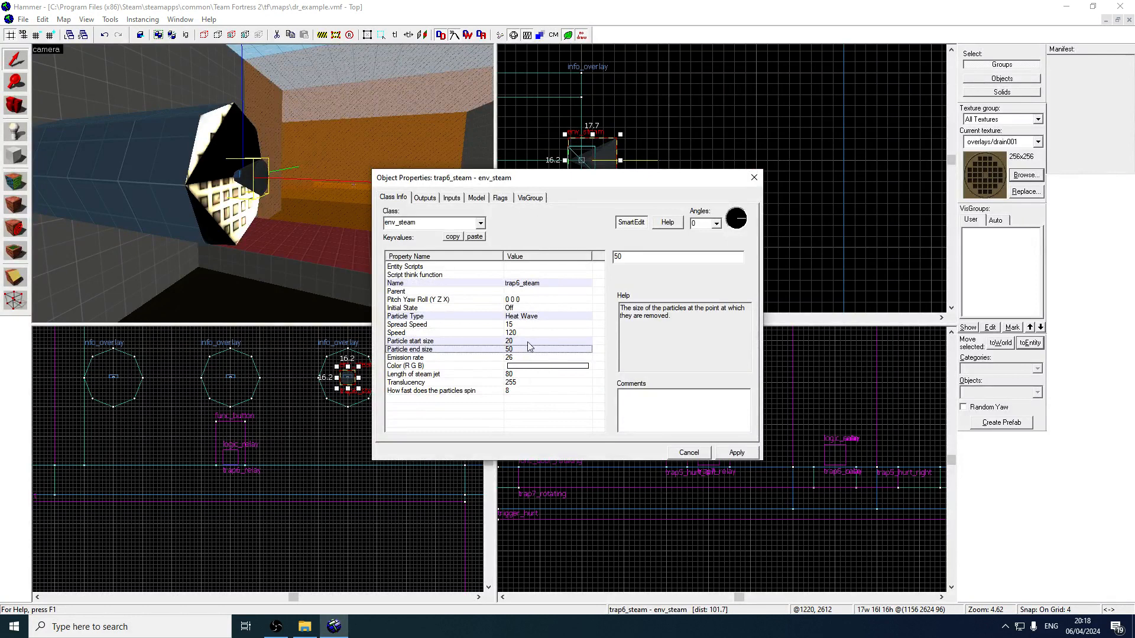
pyautogui.click(754, 178)
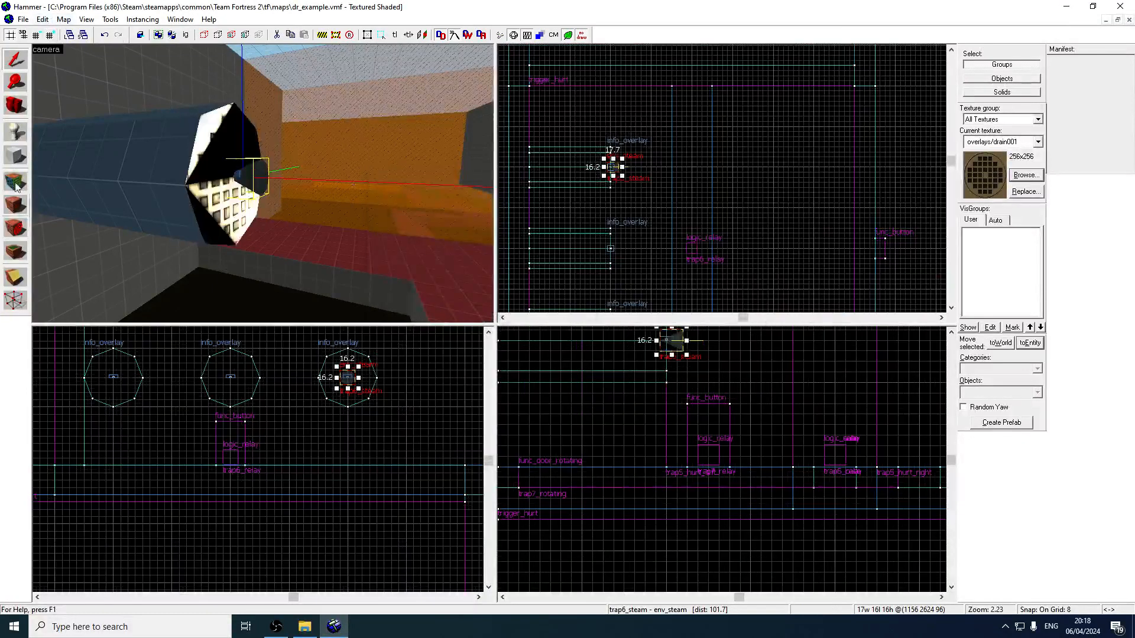
# - Measure the steam's reach across the walkway with a temporary block outline, and set the env_steam's length of steam jet to 256
pyautogui.hotkey('shift', 'b')
pyautogui.moveTo(612, 167); pyautogui.dragTo(776, 183)
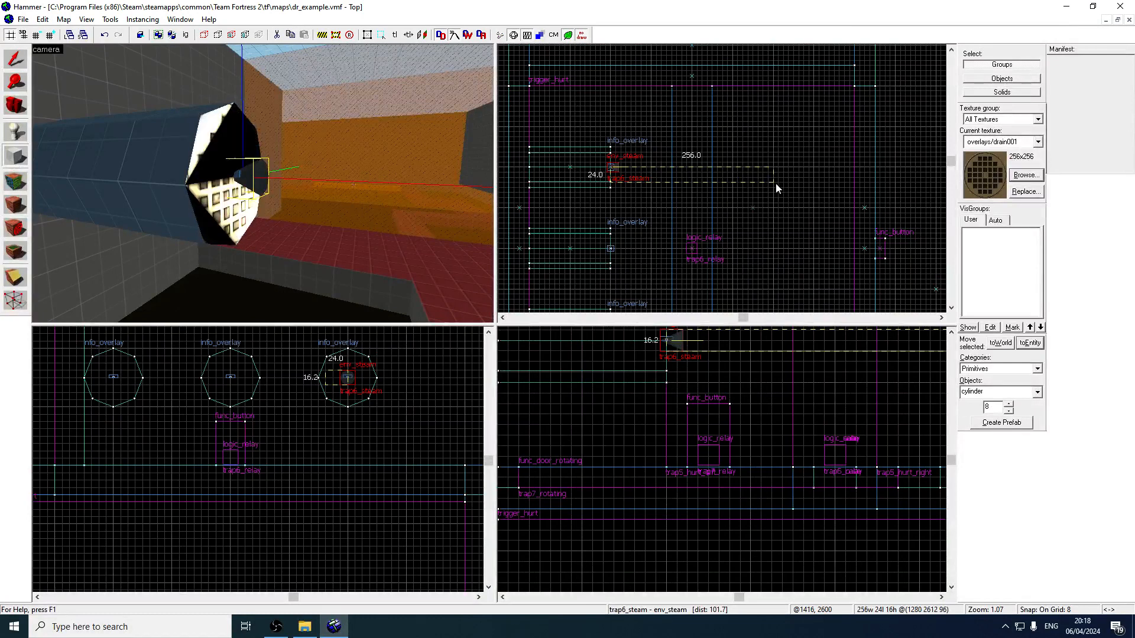
pyautogui.click(15, 59)
pyautogui.doubleClick(248, 173)
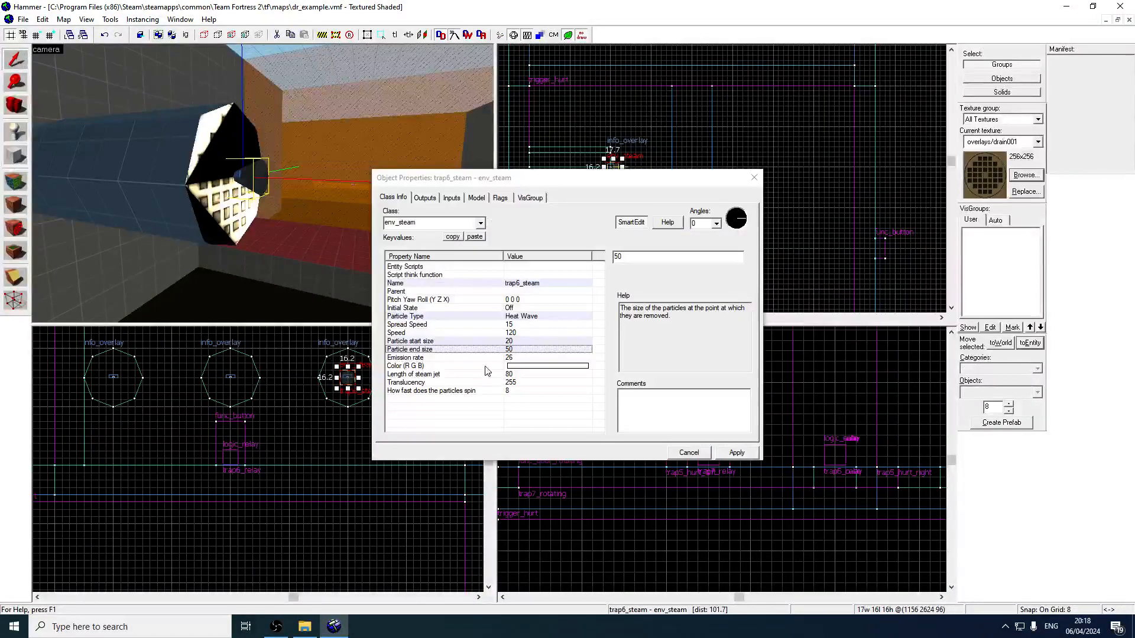
pyautogui.click(516, 377)
pyautogui.write('256')
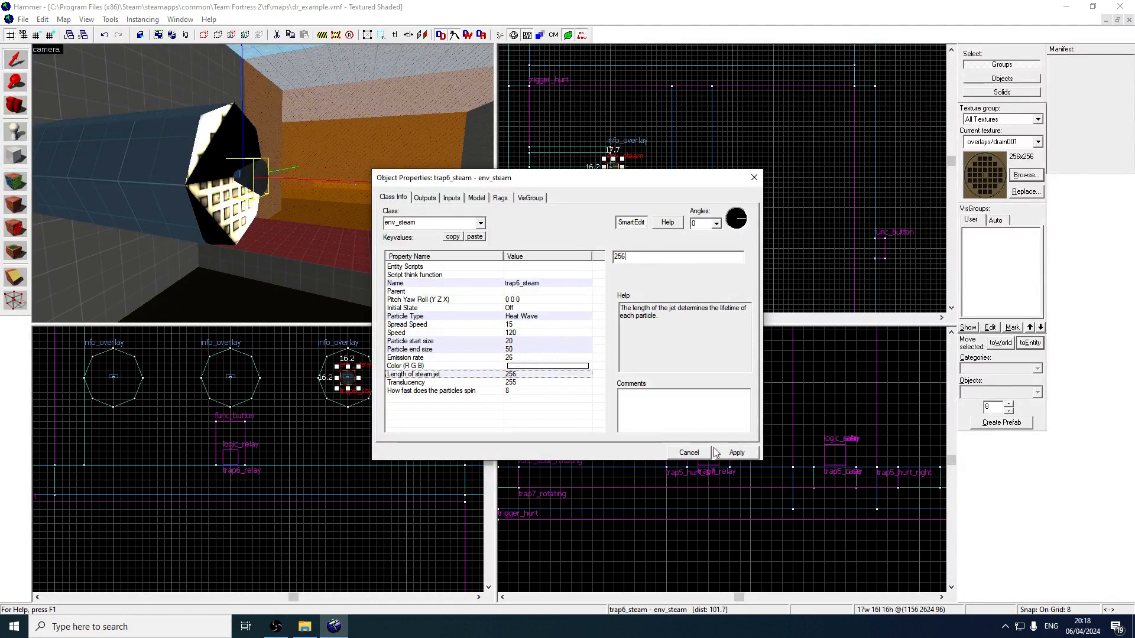
pyautogui.click(753, 178)
# - Copy trap6_steam to the middle pipe's drain, reduce the grid to 4 units and move the copy 4 units back toward the drain
pyautogui.scroll(2, 597, 172)
pyautogui.moveTo(598, 162)
pyautogui.keyDown('shift'); pyautogui.mouseDown()
pyautogui.moveTo(617, 202)
pyautogui.moveTo(600, 211)
pyautogui.mouseUp(); pyautogui.keyUp('shift')
pyautogui.scroll(2, 597, 155)
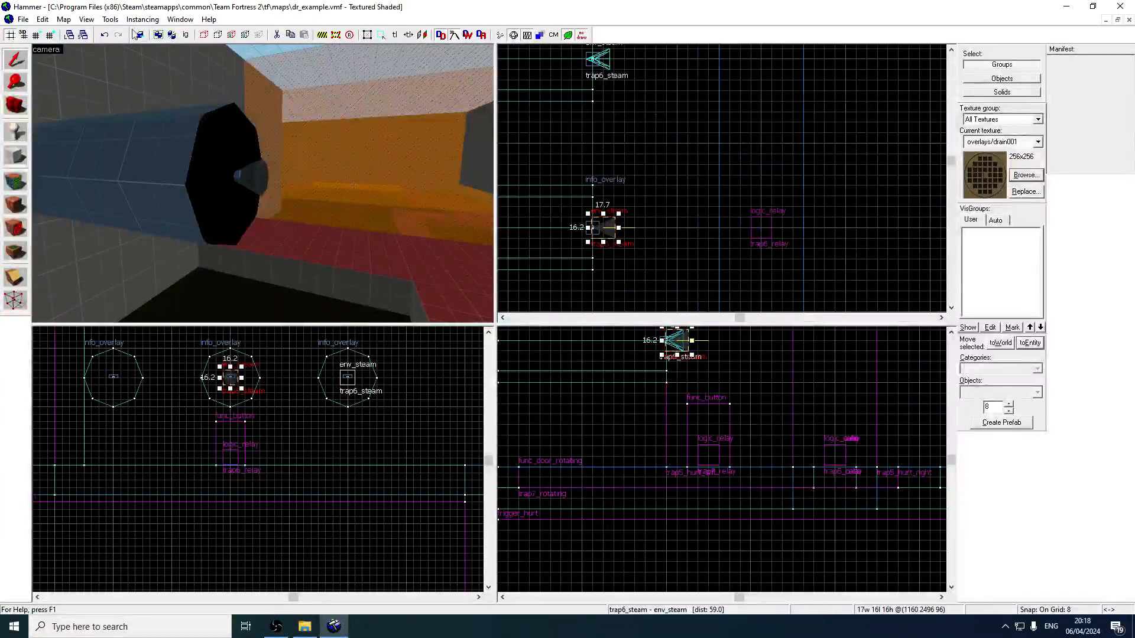
pyautogui.click(40, 36)
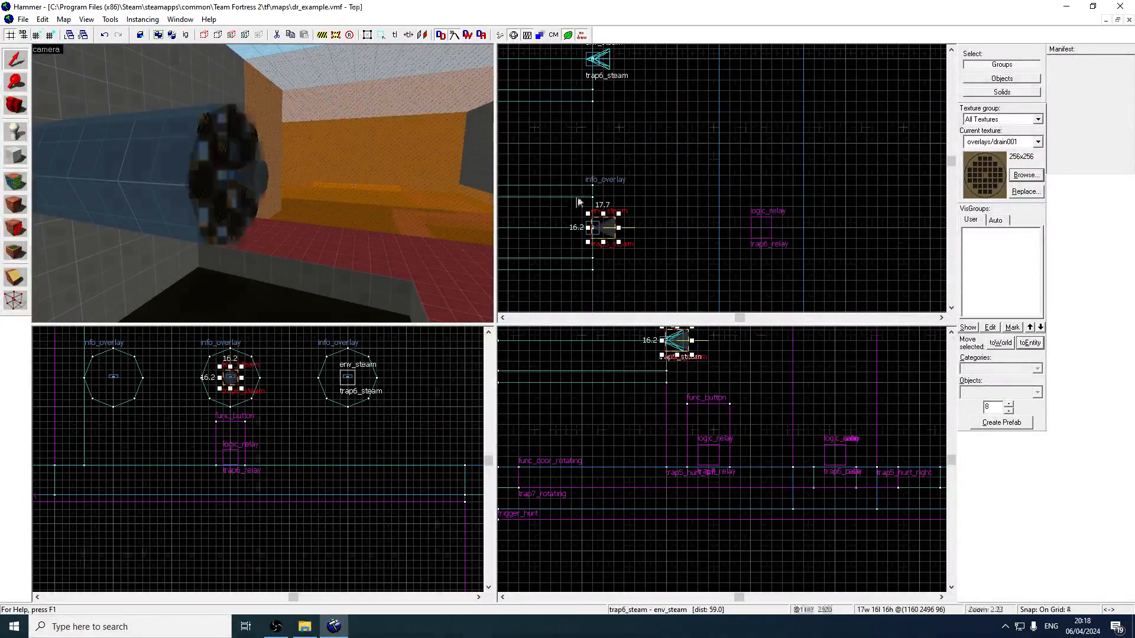
pyautogui.moveTo(605, 231); pyautogui.dragTo(600, 232)
pyautogui.press('Down')
pyautogui.press('Down')
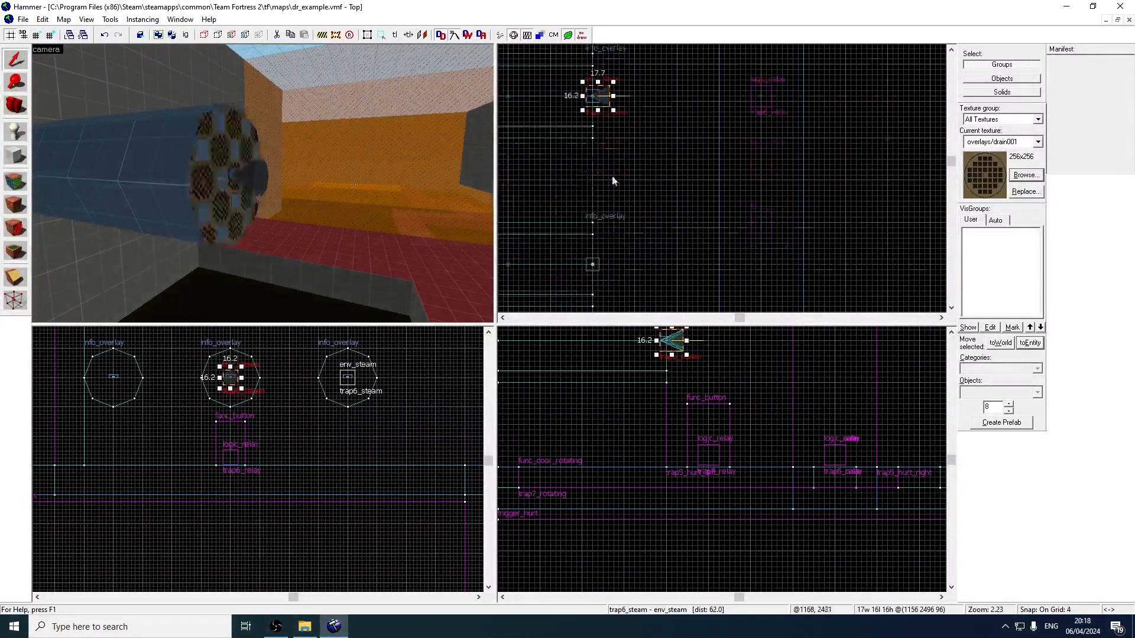
# - Copy trap6_steam from the middle pipe to the third pipe's drain, and check the copy's properties
pyautogui.keyDown('shift'); pyautogui.moveTo(600, 102); pyautogui.dragTo(600, 269); pyautogui.keyUp('shift')
pyautogui.press('z')
pyautogui.press('s')
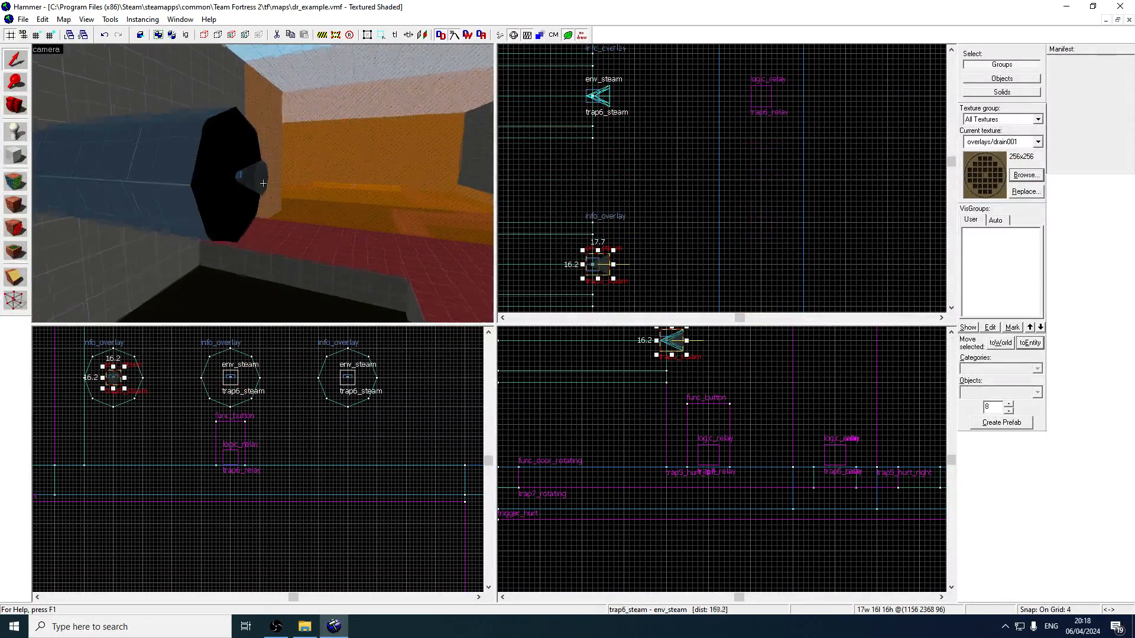
pyautogui.press('z')
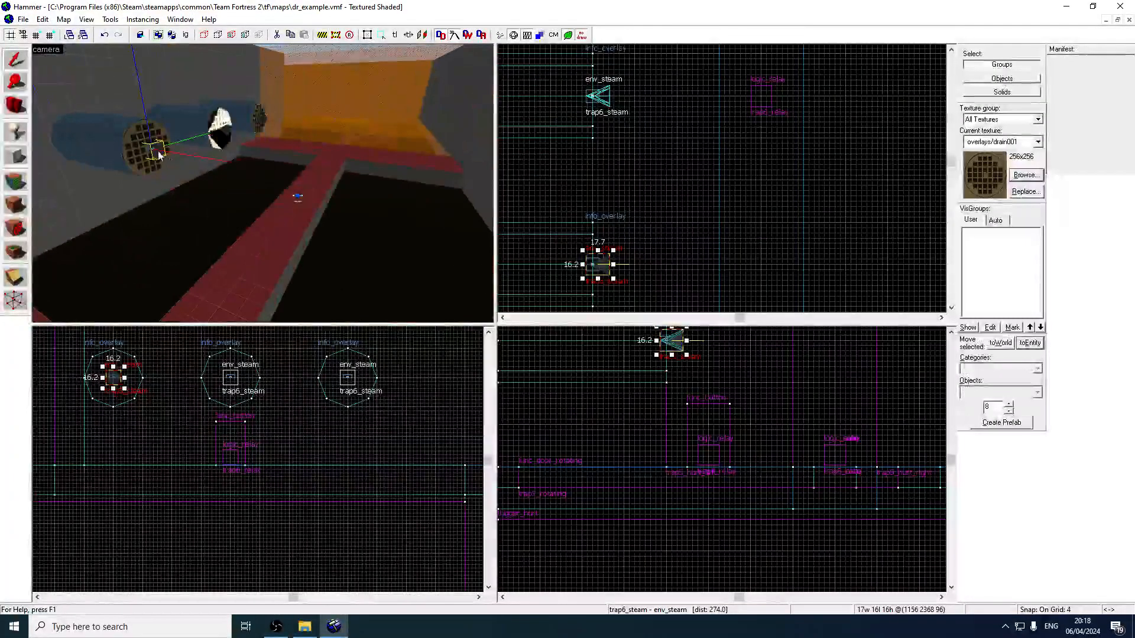
pyautogui.doubleClick(297, 195)
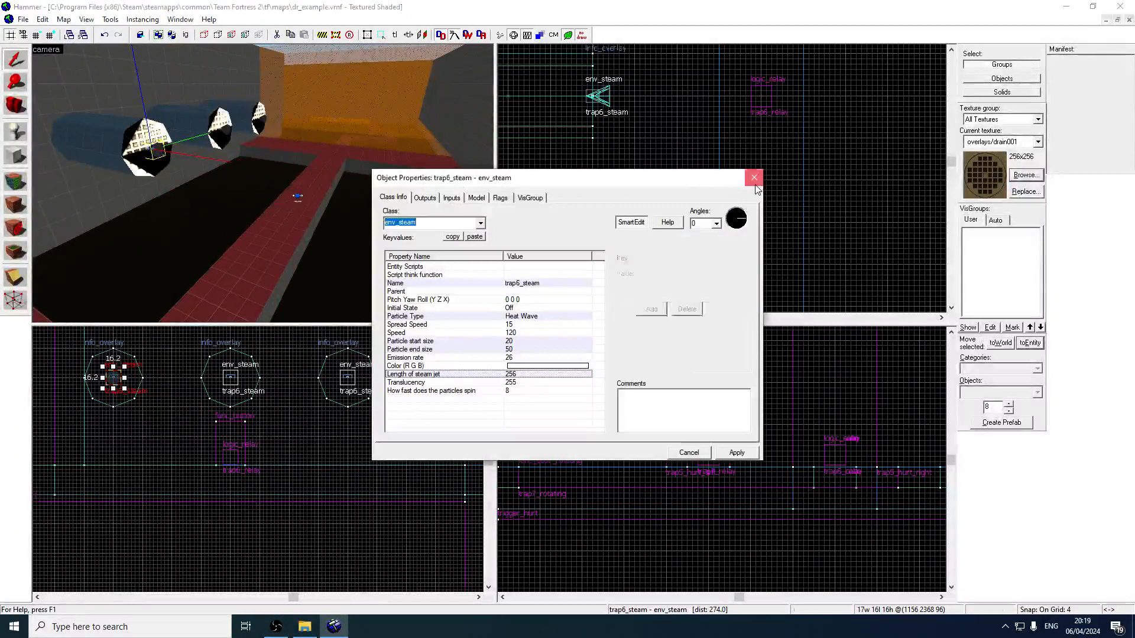
pyautogui.click(754, 177)
# - Choose the tools/toolstrigger texture for the new brush and increase the grid to 16 units
pyautogui.click(16, 156)
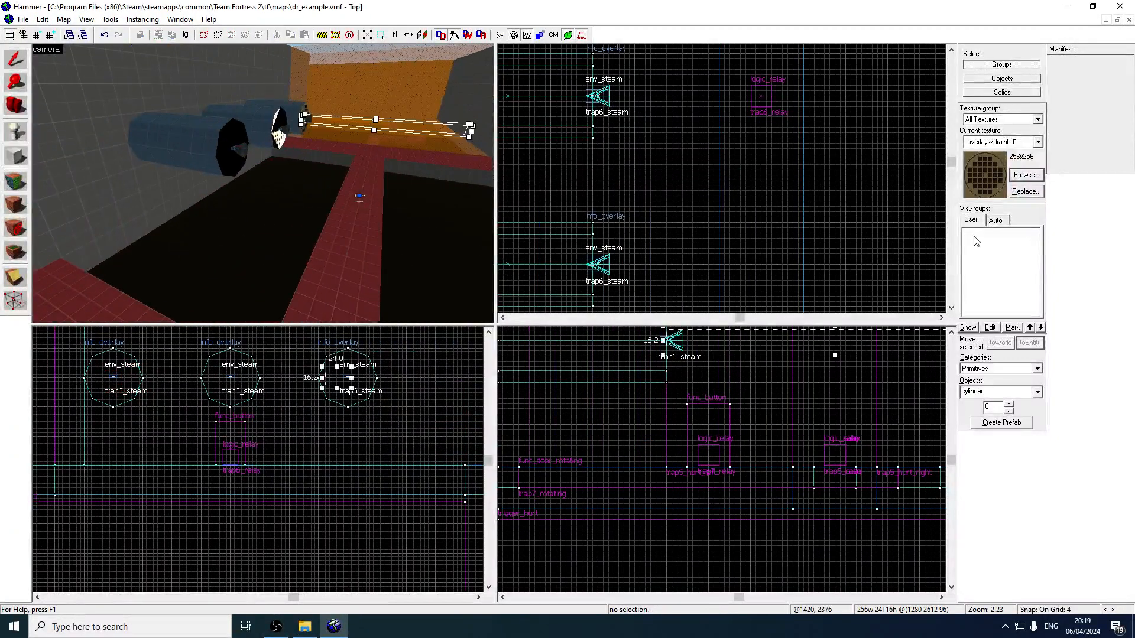
pyautogui.click(1026, 175)
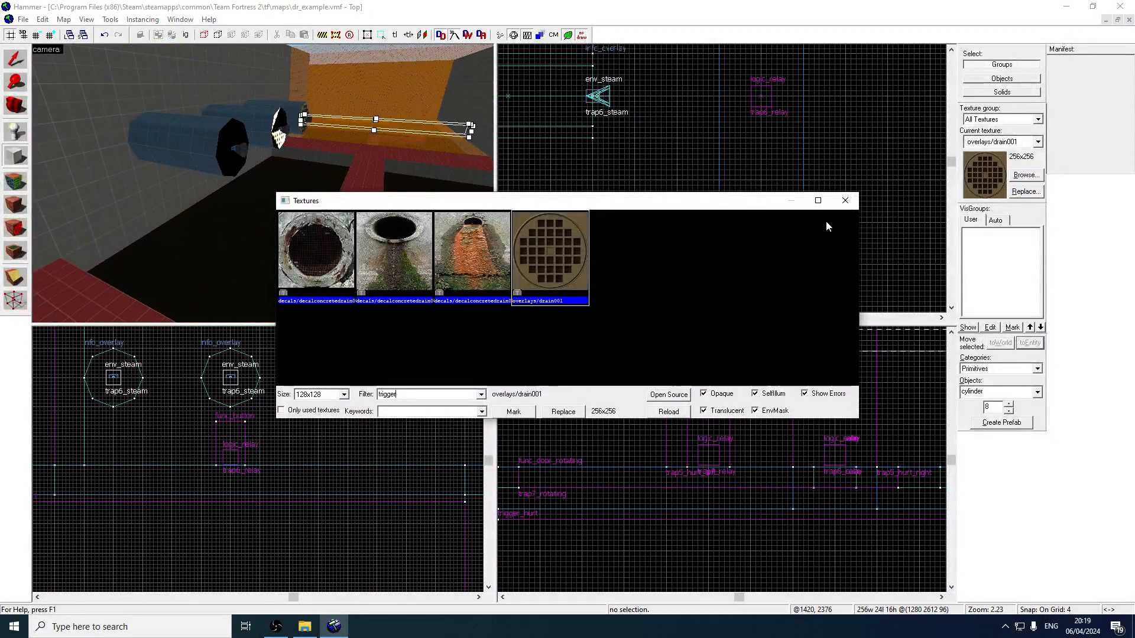
pyautogui.doubleClick(398, 264)
pyautogui.press(']')
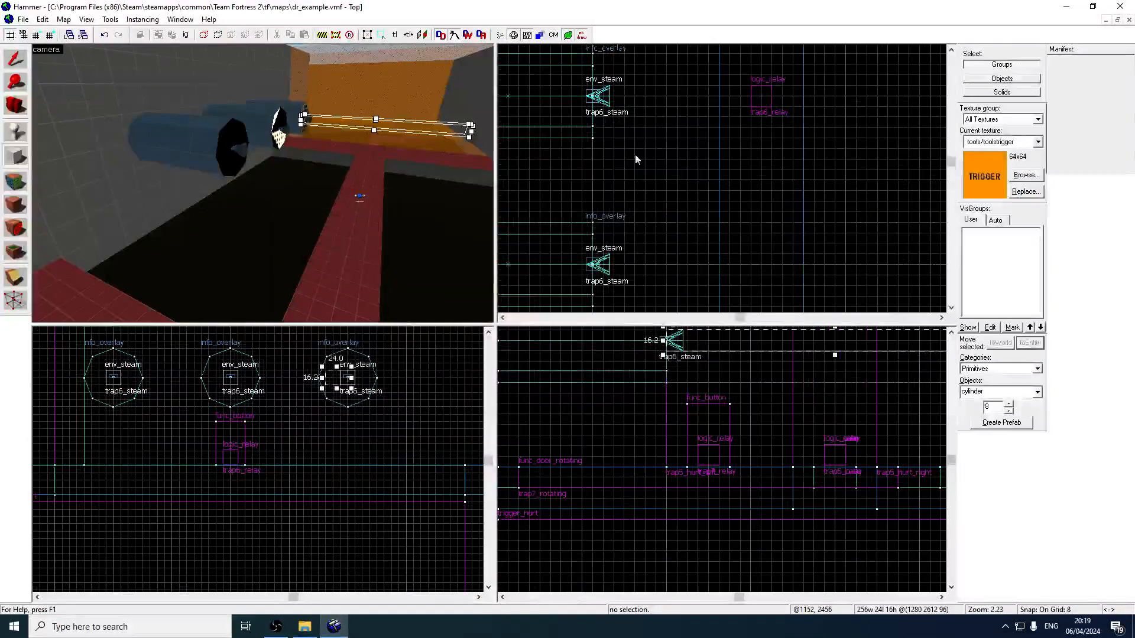
pyautogui.scroll(-4, 657, 150)
pyautogui.scroll(-3, 644, 142)
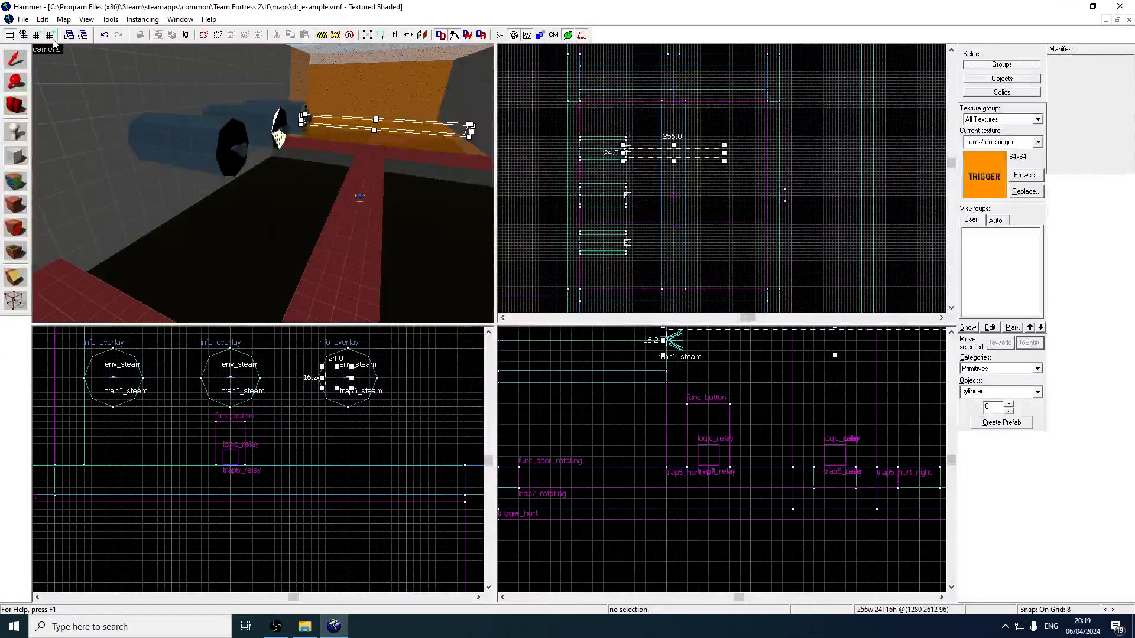
pyautogui.press(']')
# - Try to create a 256 × 384 × 192 unit trigger brush in front of the three pipes with the cylinder primitive, and delete it
pyautogui.moveTo(624, 127); pyautogui.dragTo(723, 267)
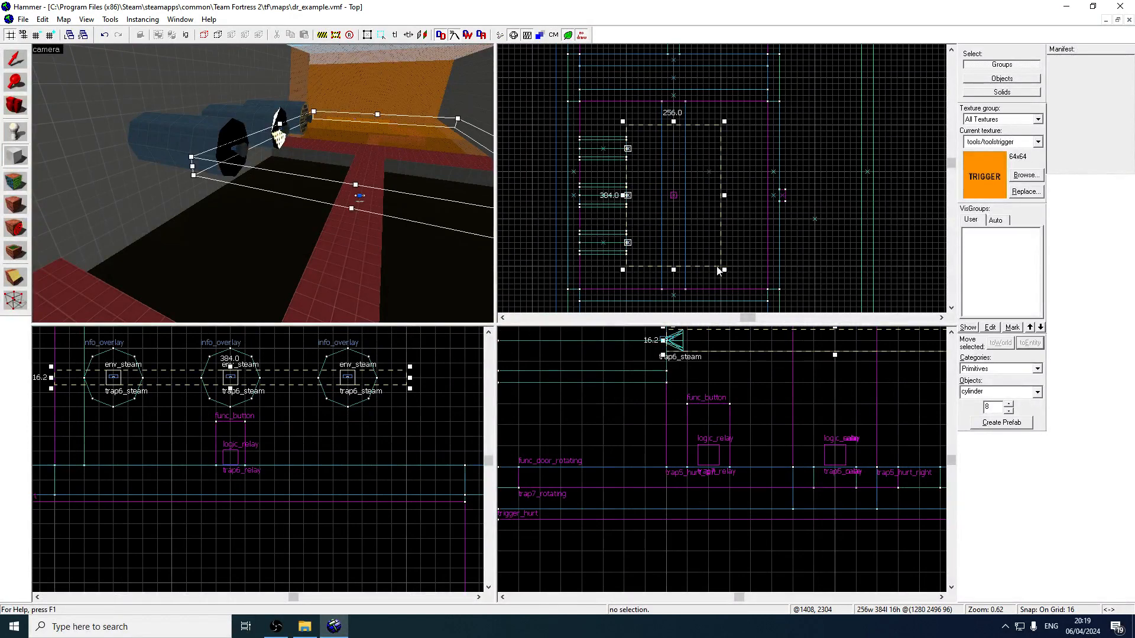
pyautogui.scroll(3, 774, 389)
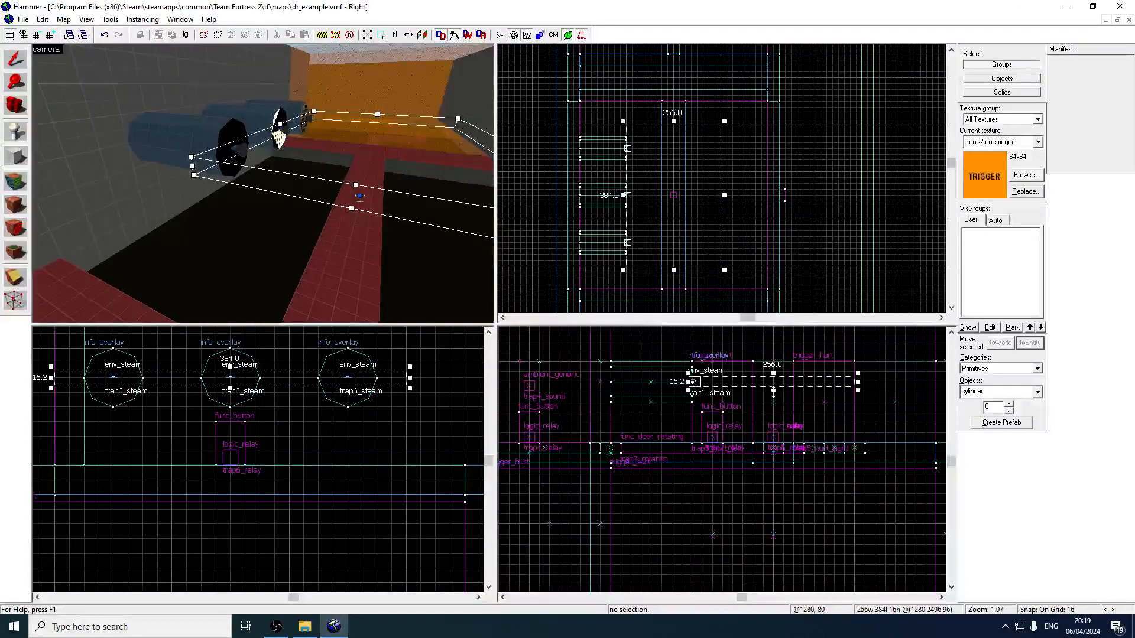
pyautogui.moveTo(773, 390); pyautogui.dragTo(774, 446)
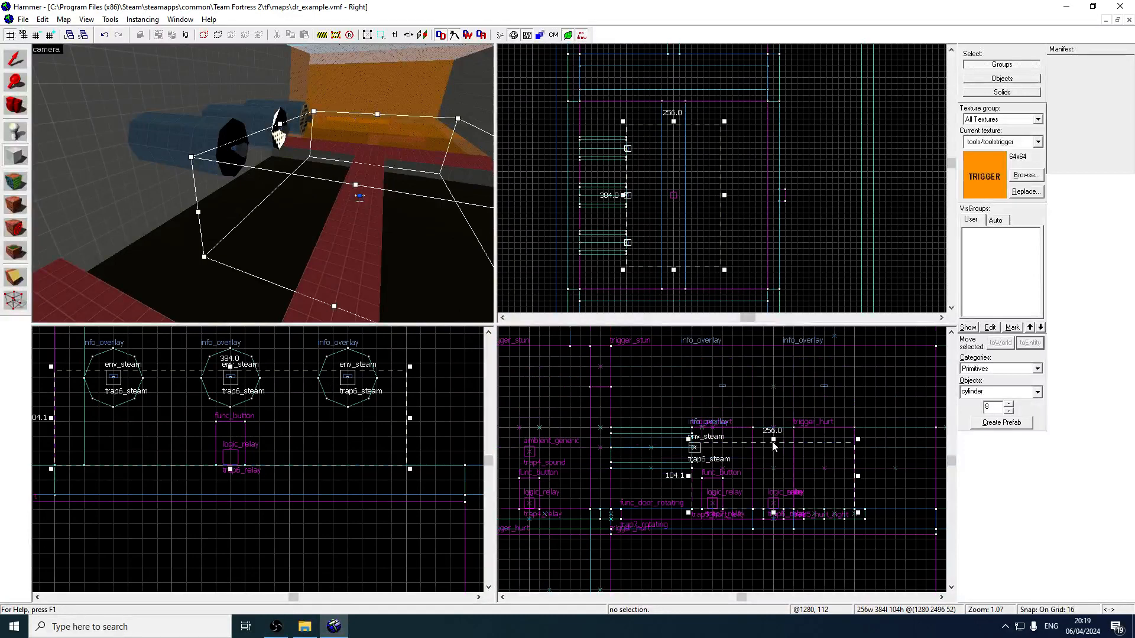
pyautogui.moveTo(772, 443); pyautogui.dragTo(774, 386)
pyautogui.moveTo(693, 388); pyautogui.dragTo(855, 514)
pyautogui.moveTo(674, 237); pyautogui.dragTo(670, 122)
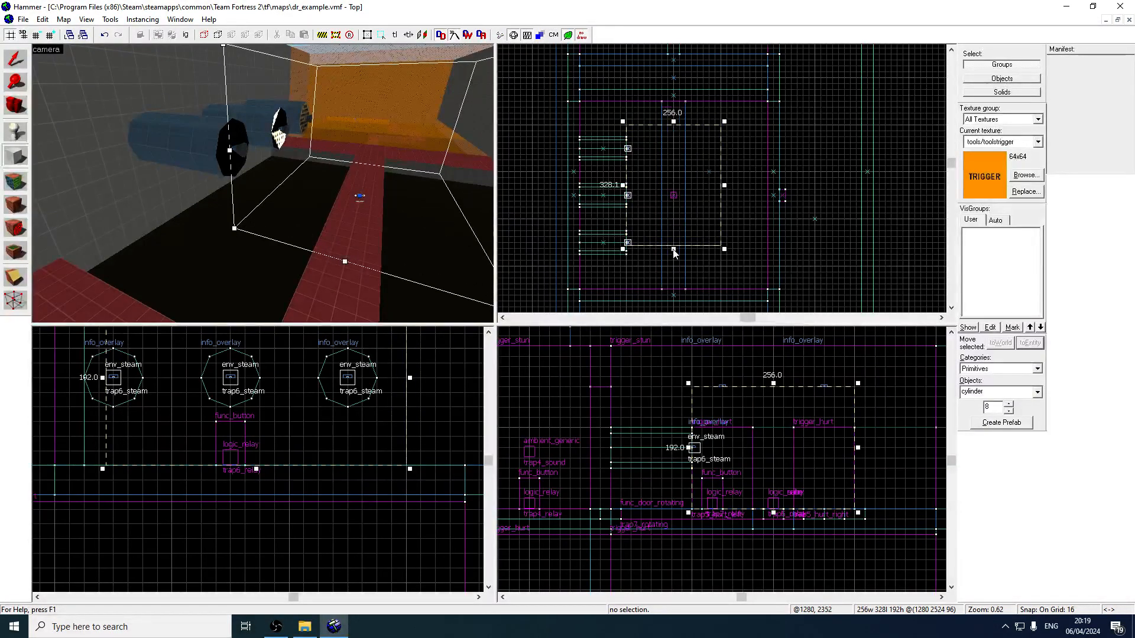
pyautogui.moveTo(674, 248); pyautogui.dragTo(680, 274)
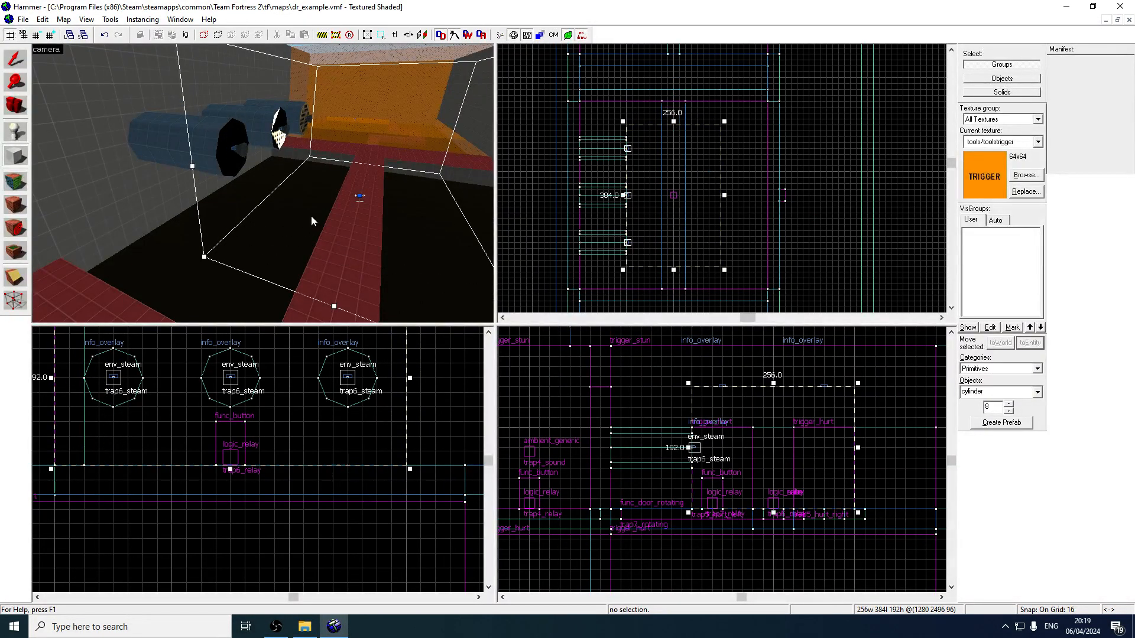
pyautogui.press('z')
pyautogui.press('z')
pyautogui.press('Return')
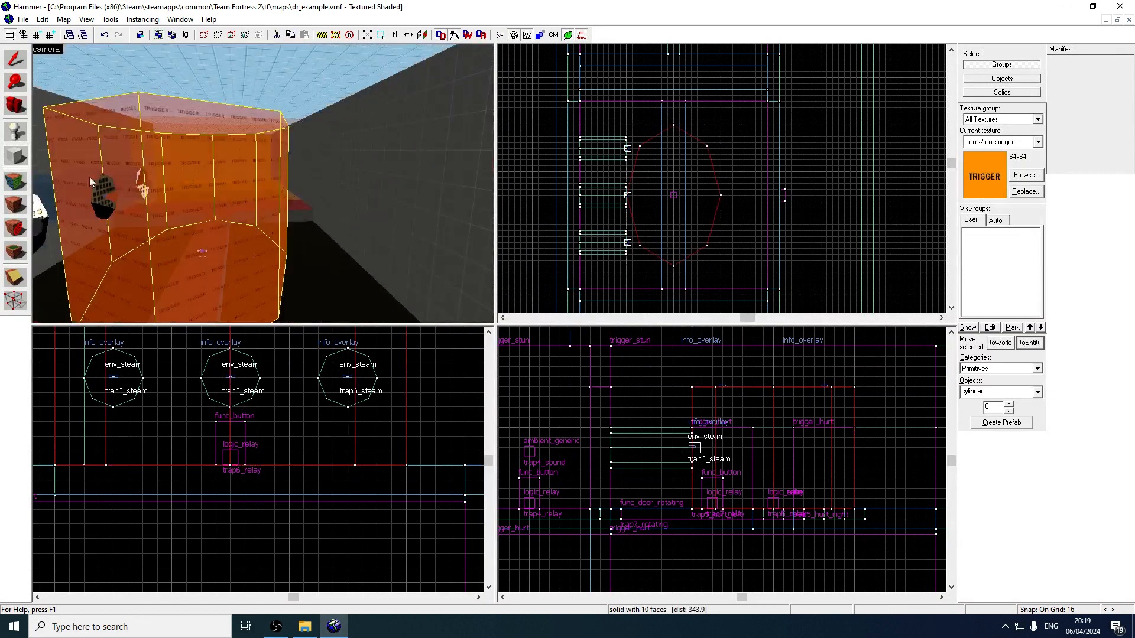
pyautogui.press('Delete')
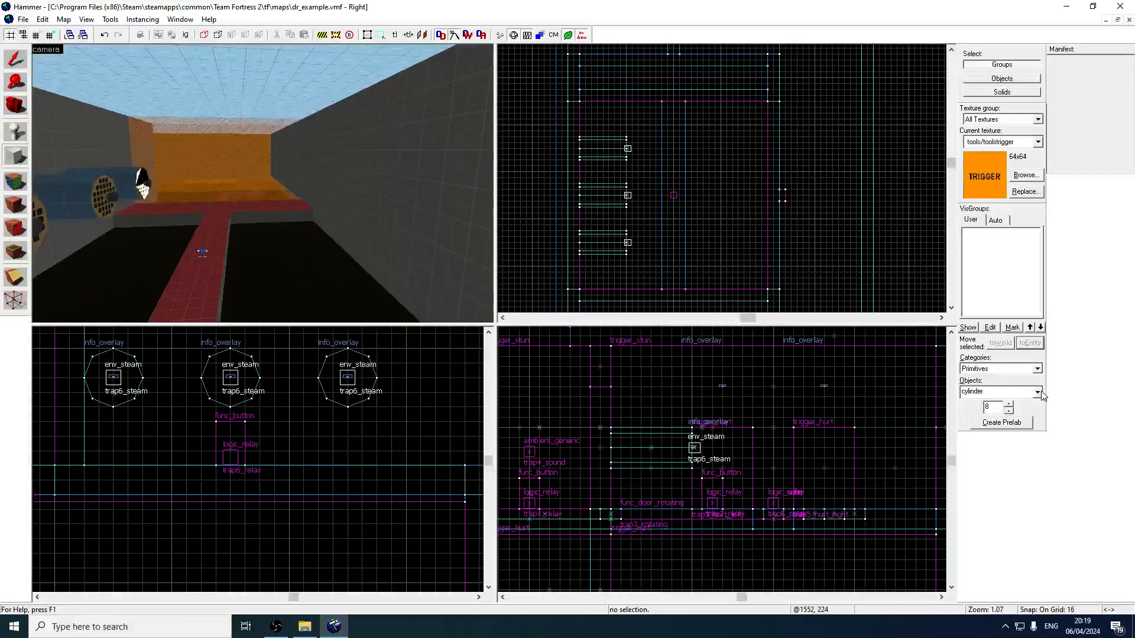
# - Create a trigger brush 256 × 384 × 192 units in front of the three pipes with the block primitive
pyautogui.click(1037, 392)
pyautogui.click(993, 410)
pyautogui.moveTo(627, 124); pyautogui.dragTo(724, 269)
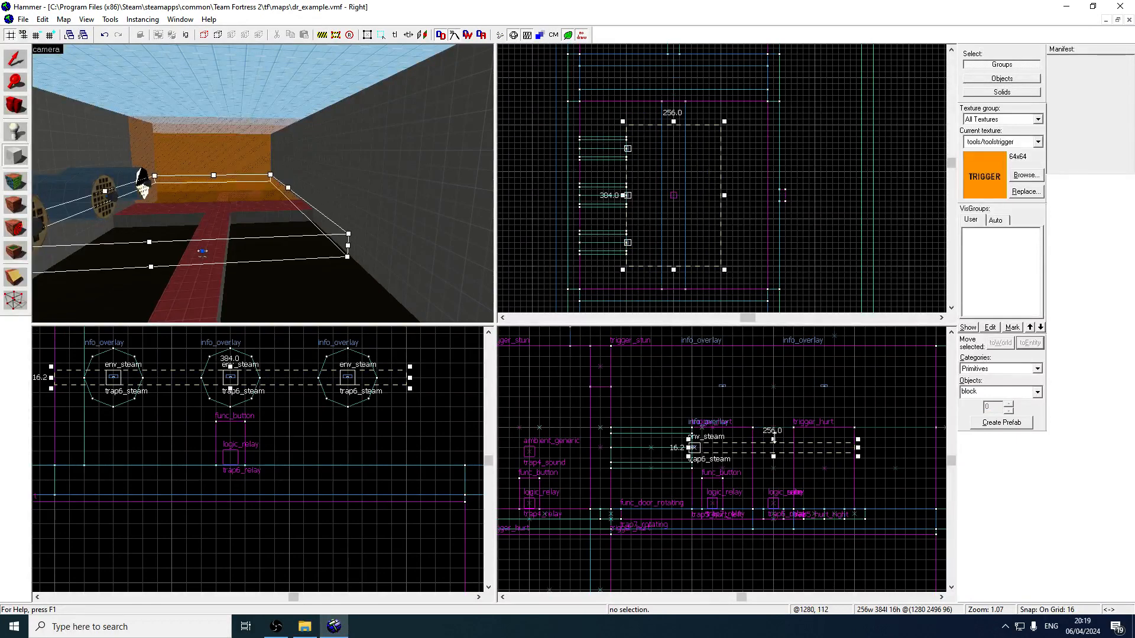
pyautogui.moveTo(773, 438); pyautogui.dragTo(779, 384)
pyautogui.moveTo(773, 457); pyautogui.dragTo(774, 509)
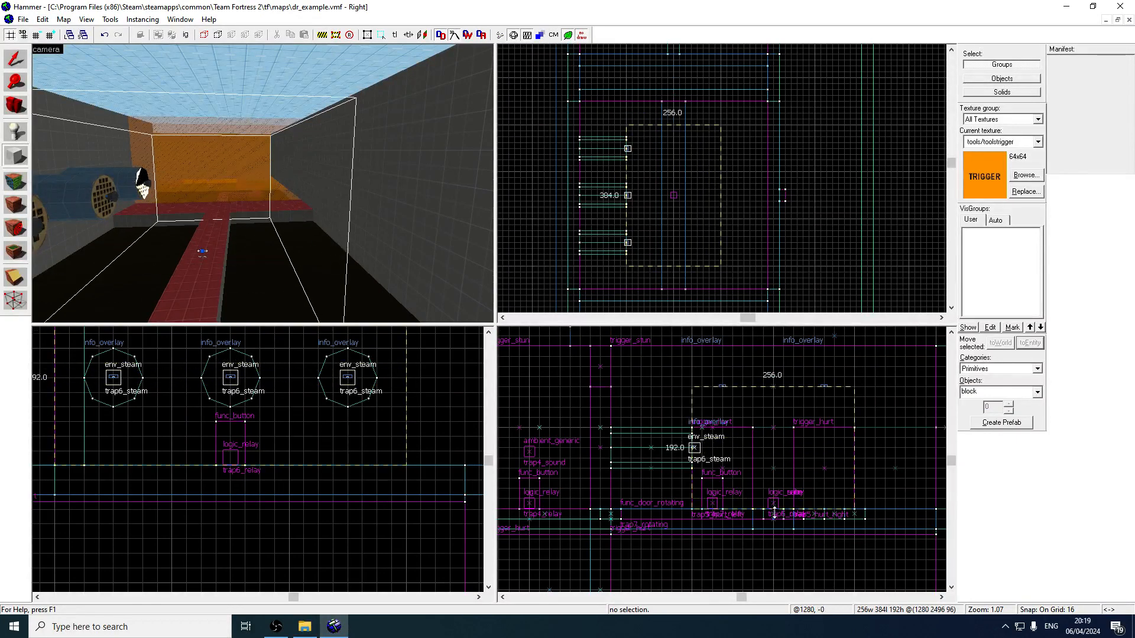
pyautogui.press('Return')
pyautogui.press('z')
pyautogui.press('s')
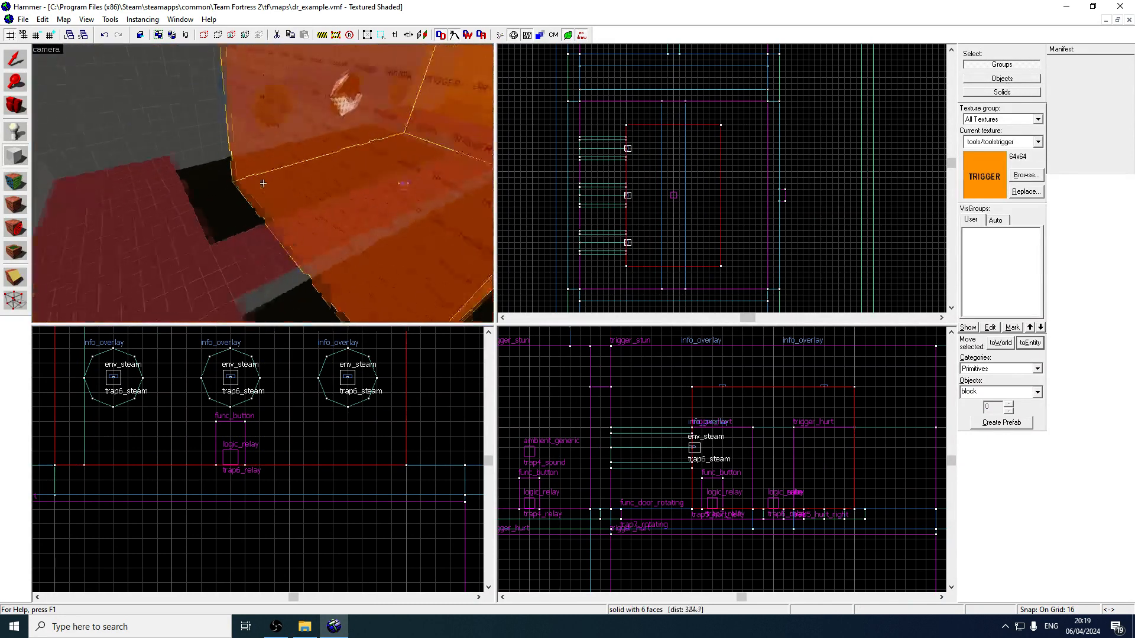
pyautogui.press('d')
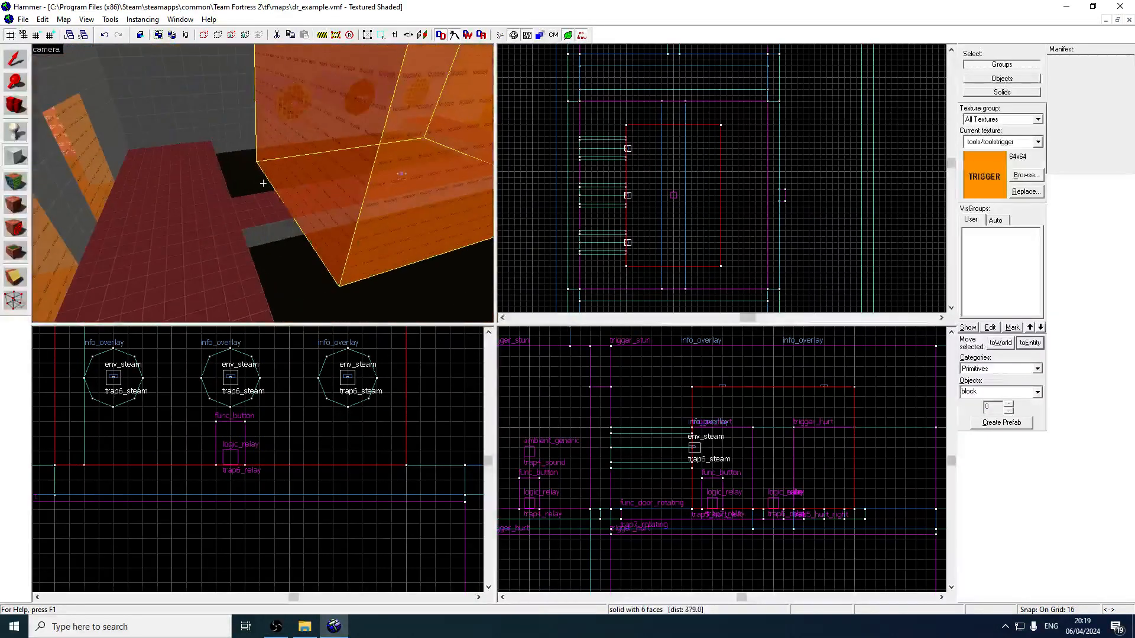
pyautogui.press('d')
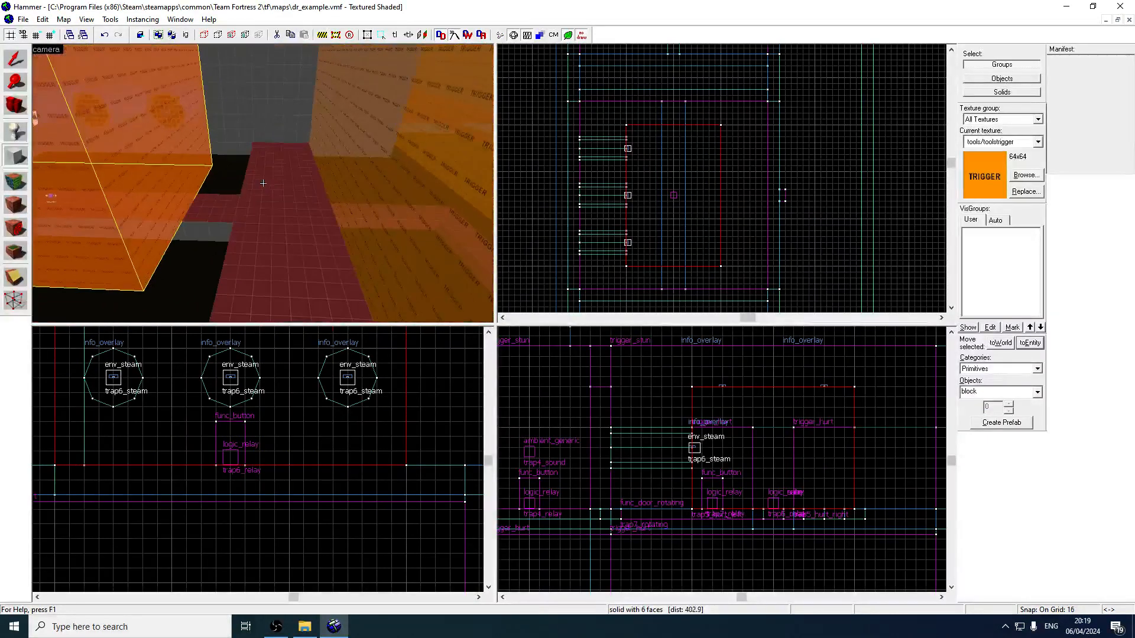
pyautogui.press('a')
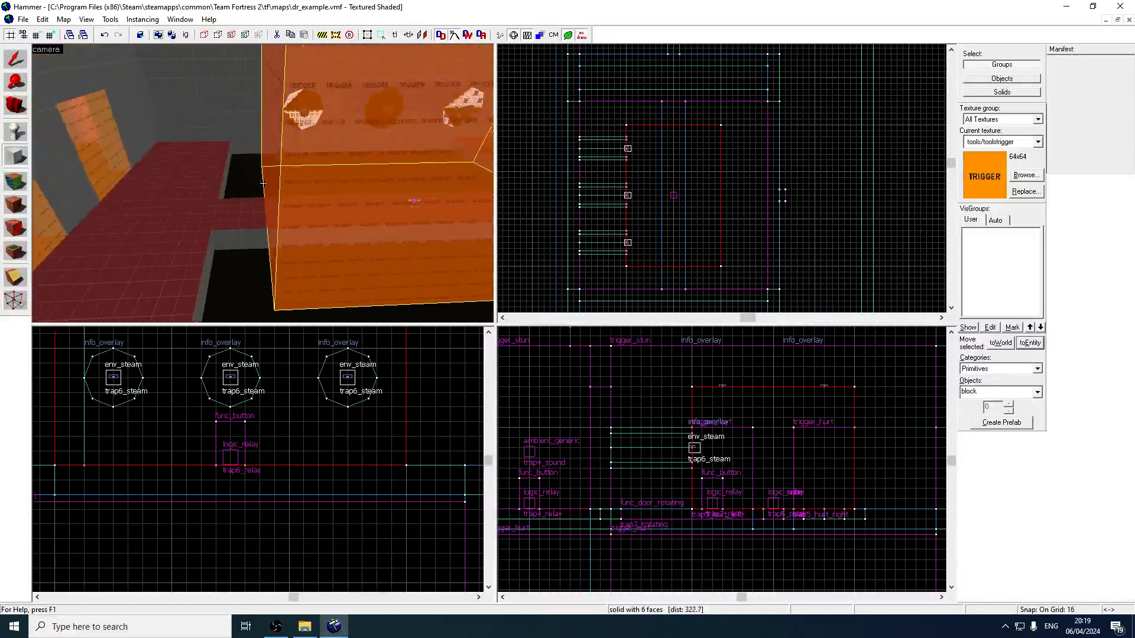
pyautogui.press('z')
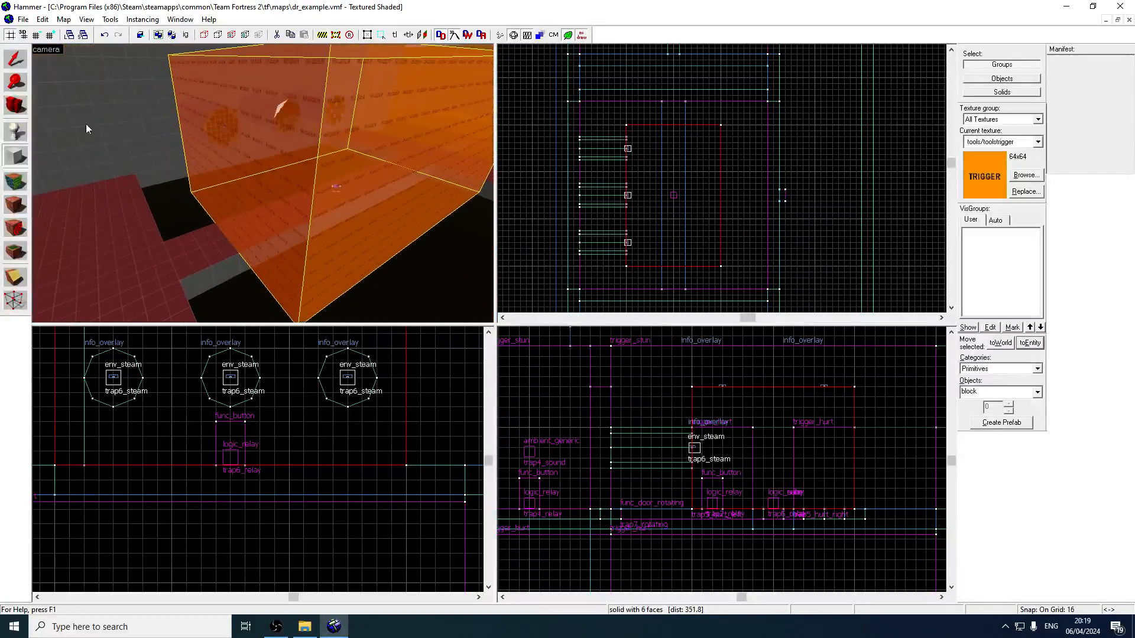
# - Increase the grid to 32 units and activate the Selection tool on the trigger brush
pyautogui.click(51, 35)
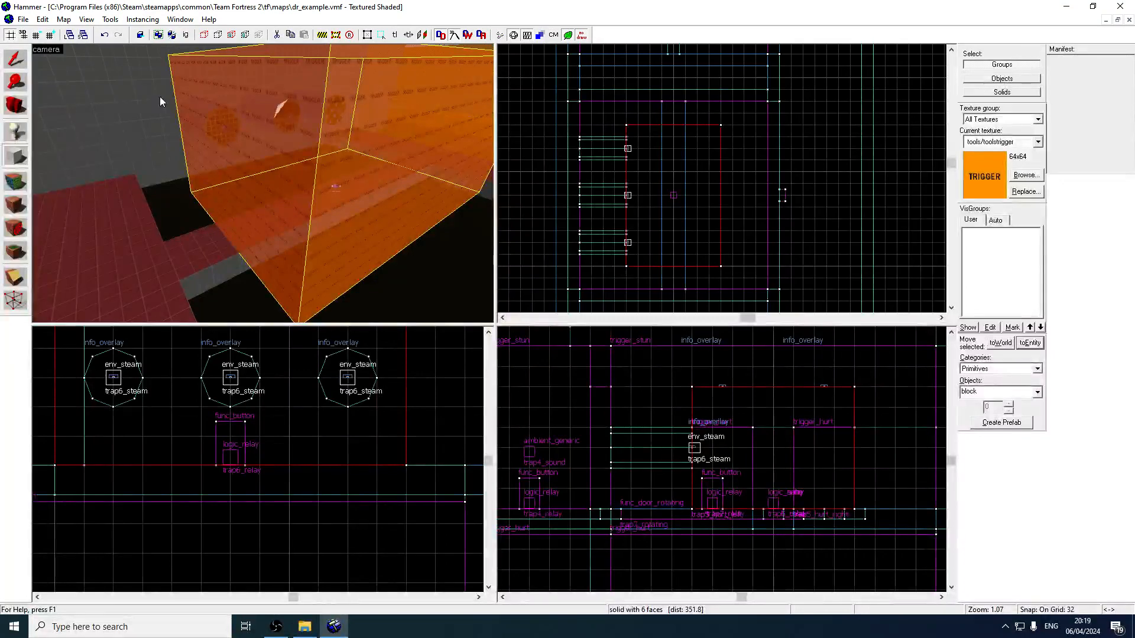
pyautogui.click(15, 60)
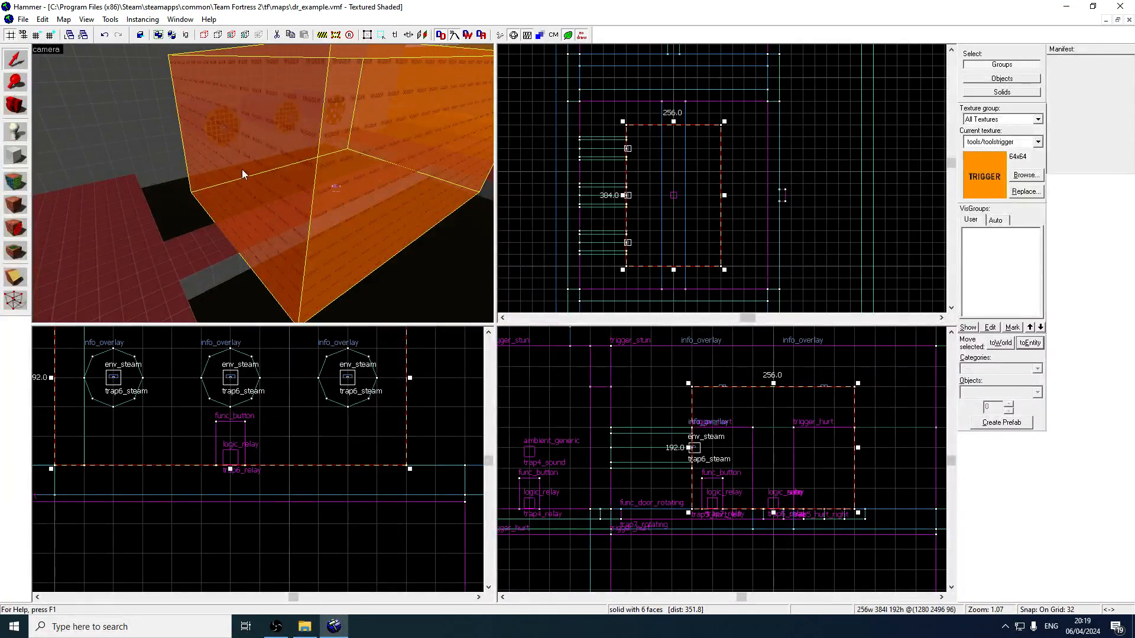
# - Try extending the trigger brush at both ends to 512 units along the walkway, and undo both resizes
pyautogui.moveTo(675, 270); pyautogui.dragTo(675, 294)
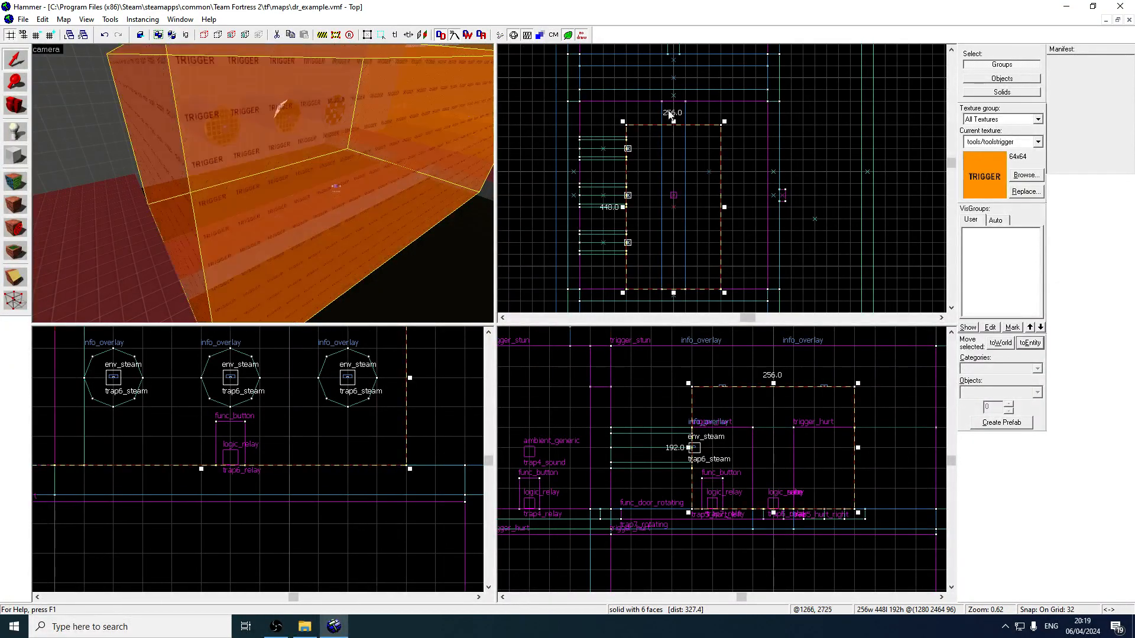
pyautogui.moveTo(675, 124); pyautogui.dragTo(677, 101)
pyautogui.press('z')
pyautogui.press('w')
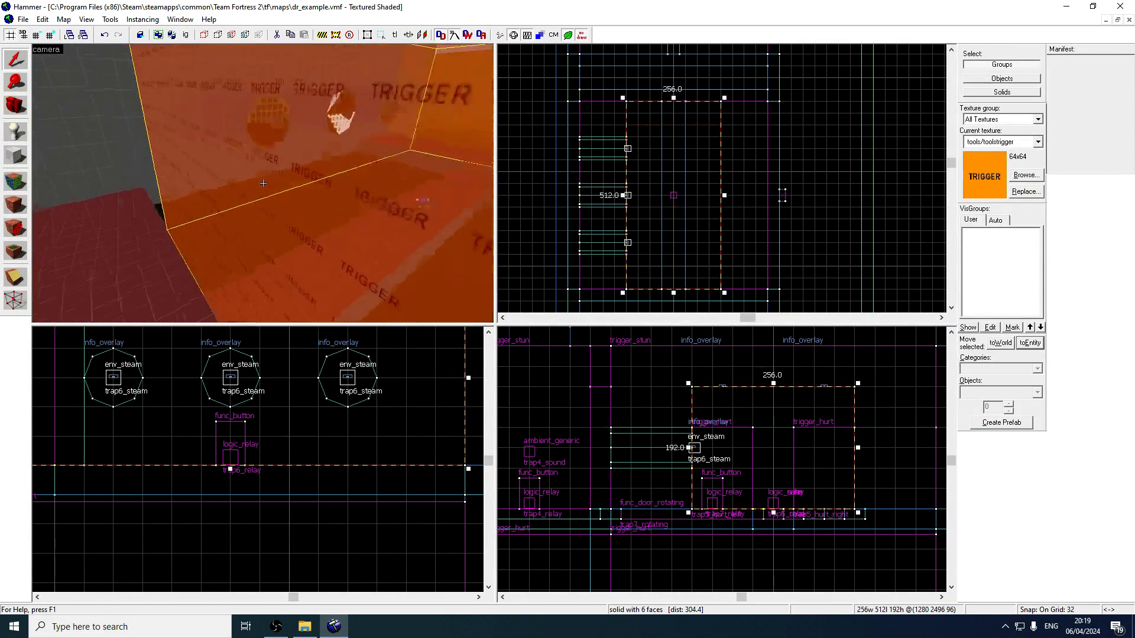
pyautogui.press('s')
pyautogui.press('w')
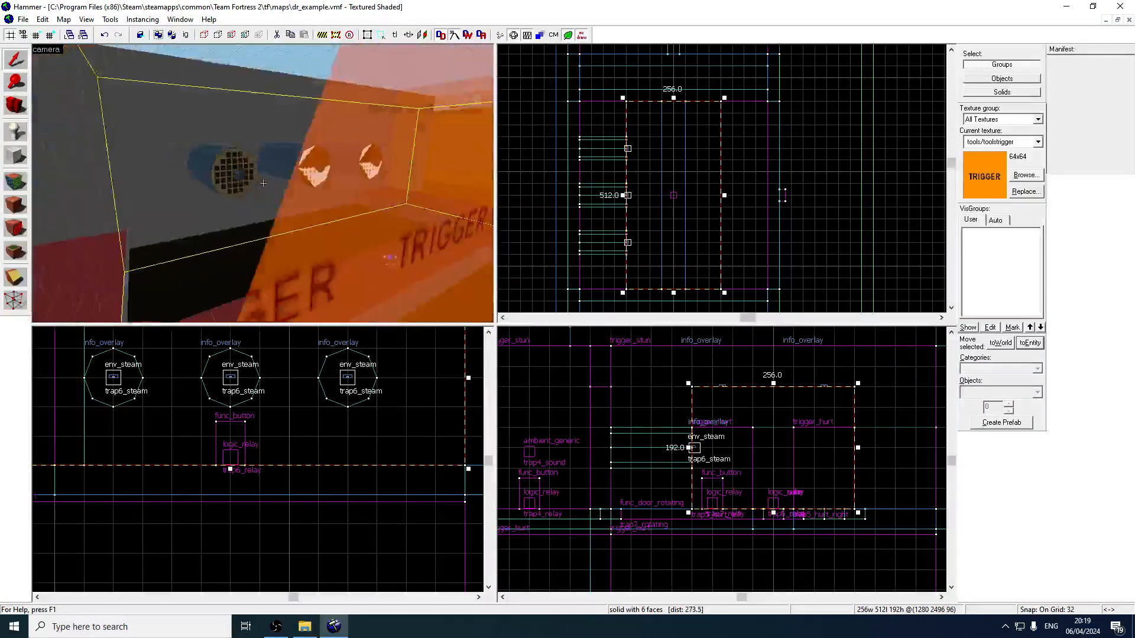
pyautogui.press('s')
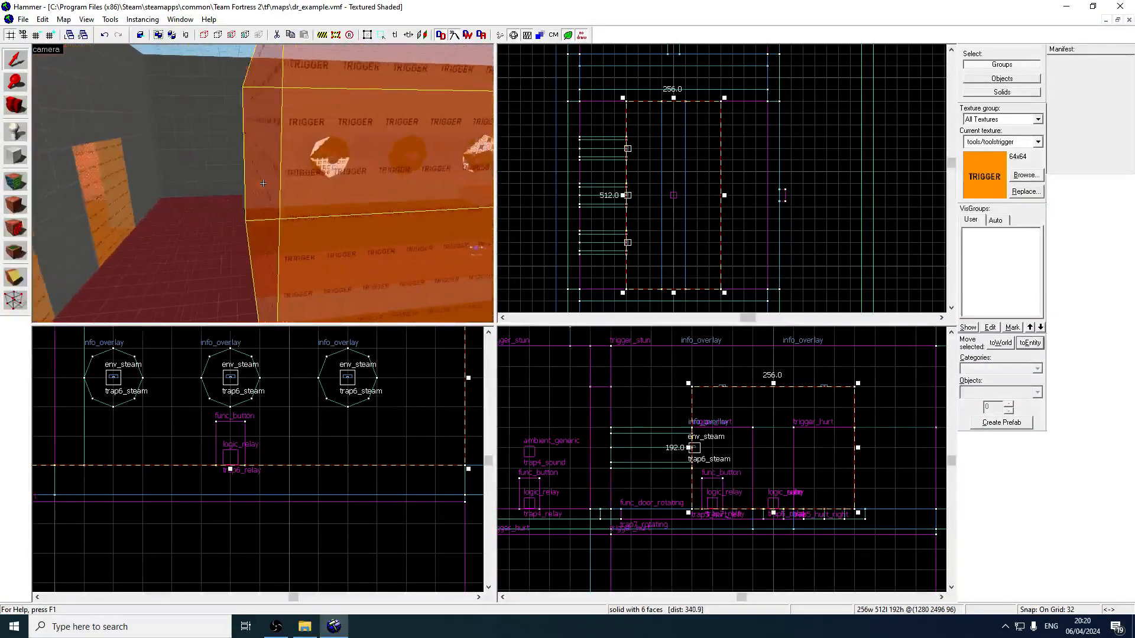
pyautogui.press('w')
pyautogui.press('z')
pyautogui.hotkey('ctrl', 'z')
pyautogui.hotkey('ctrl', 'z')
# - Examine the trigger brush, the pit and the surrounding corridors from several sides in the 3D view
pyautogui.press('z')
pyautogui.press('w')
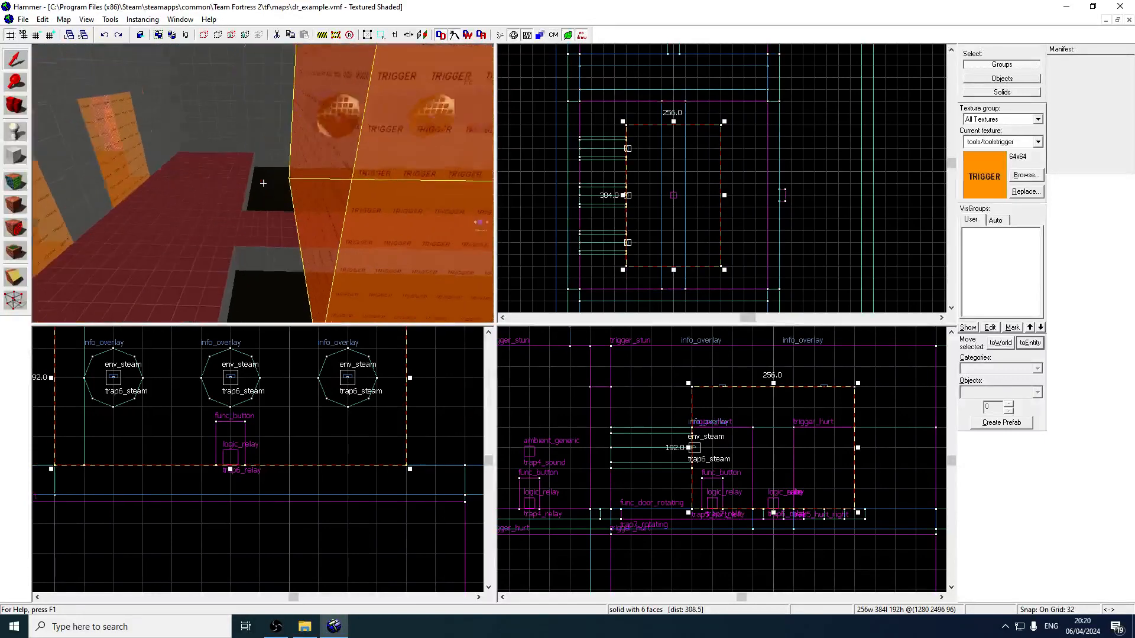
pyautogui.press('s')
pyautogui.press('a')
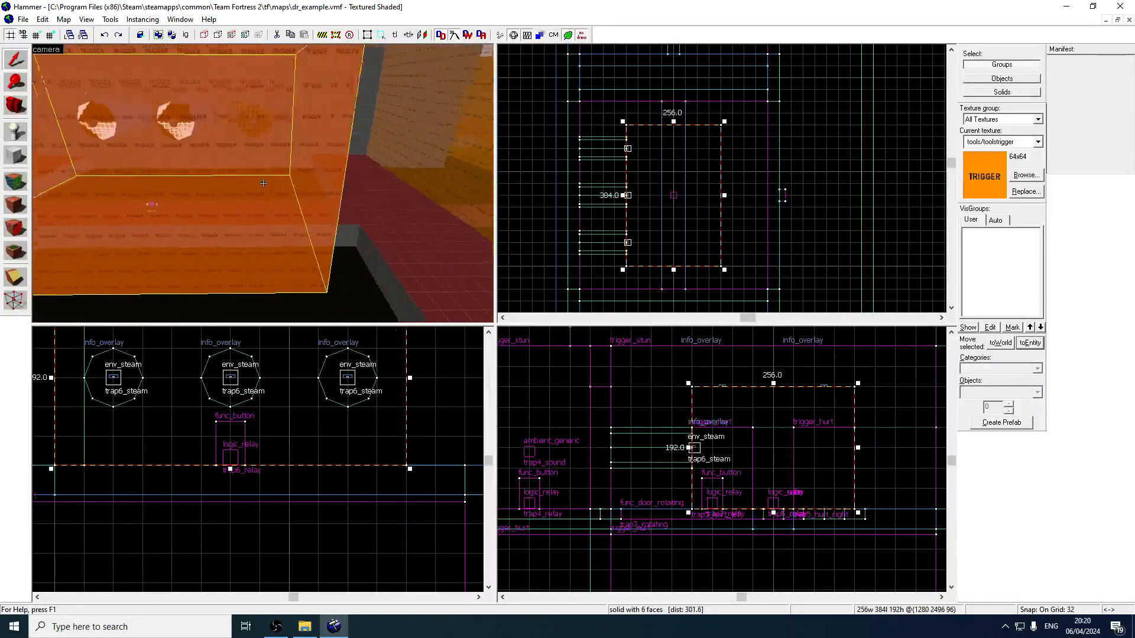
pyautogui.press('w')
pyautogui.press('w')
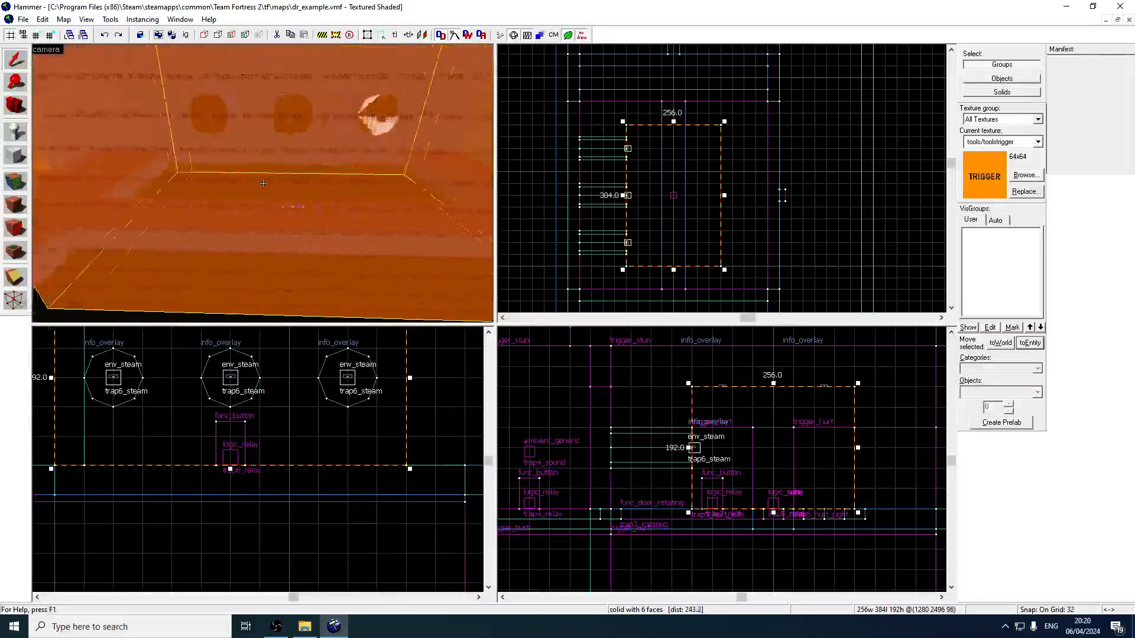
pyautogui.press('s')
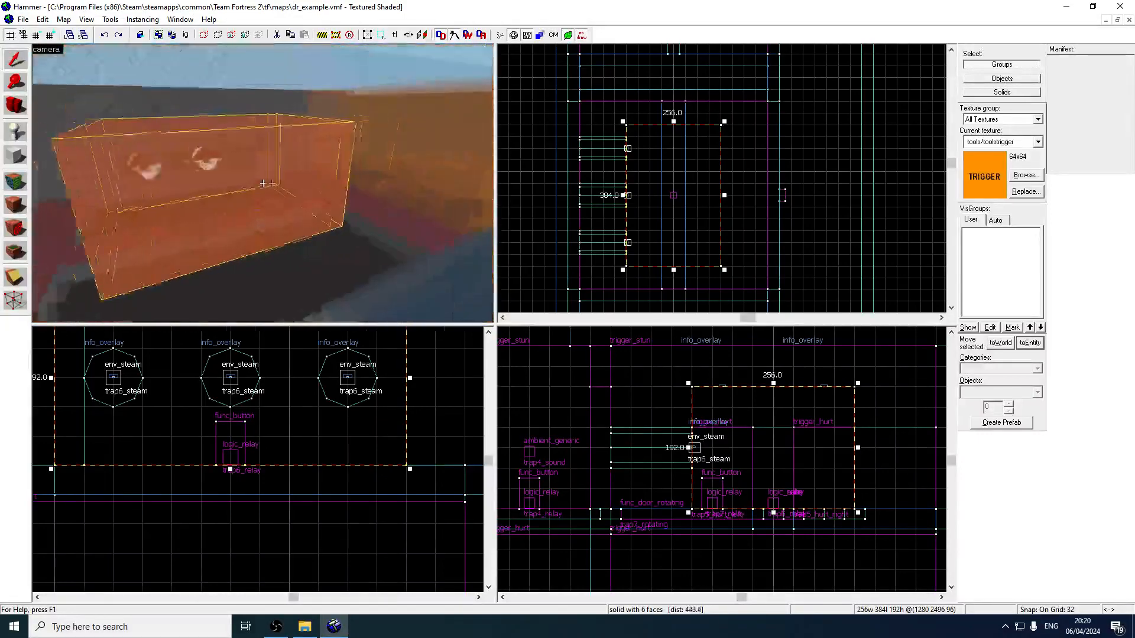
pyautogui.press('s')
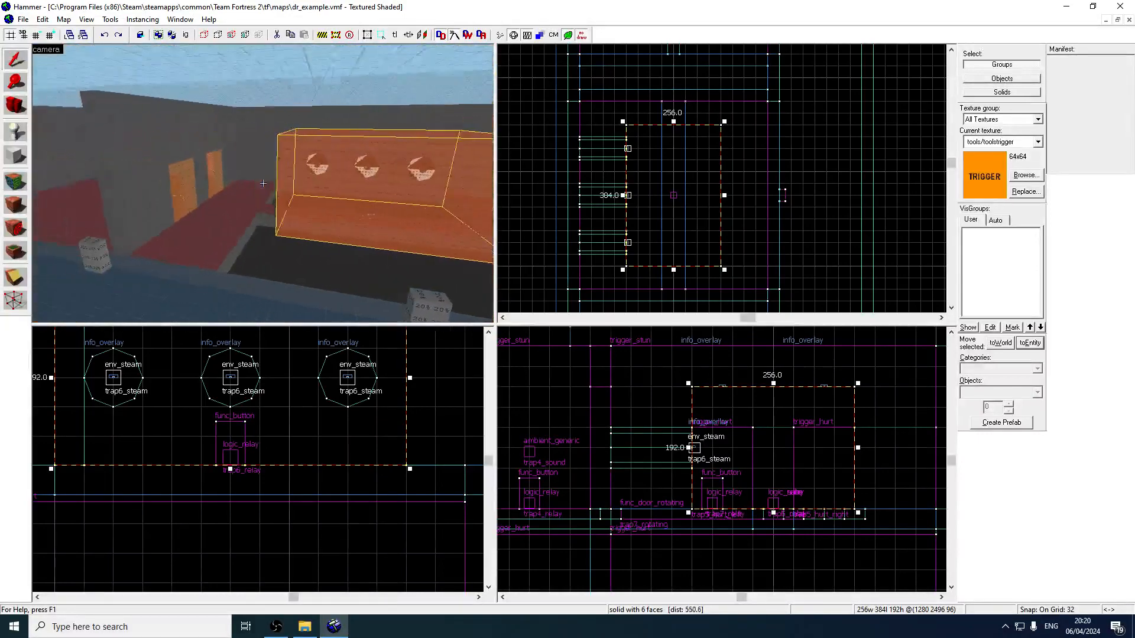
pyautogui.press('w')
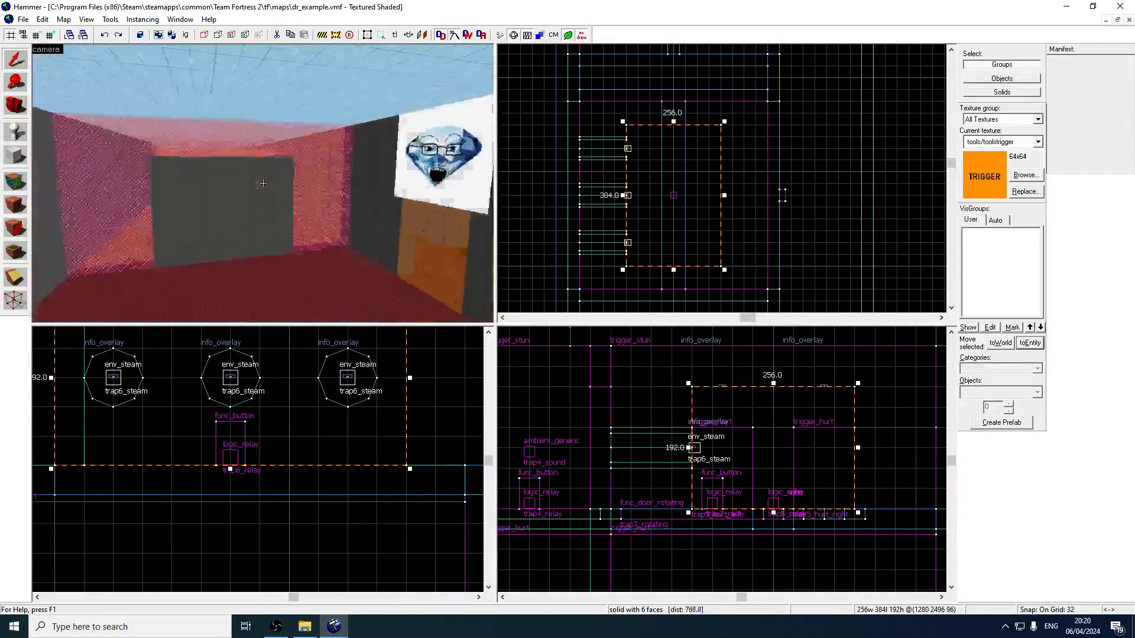
pyautogui.press('w')
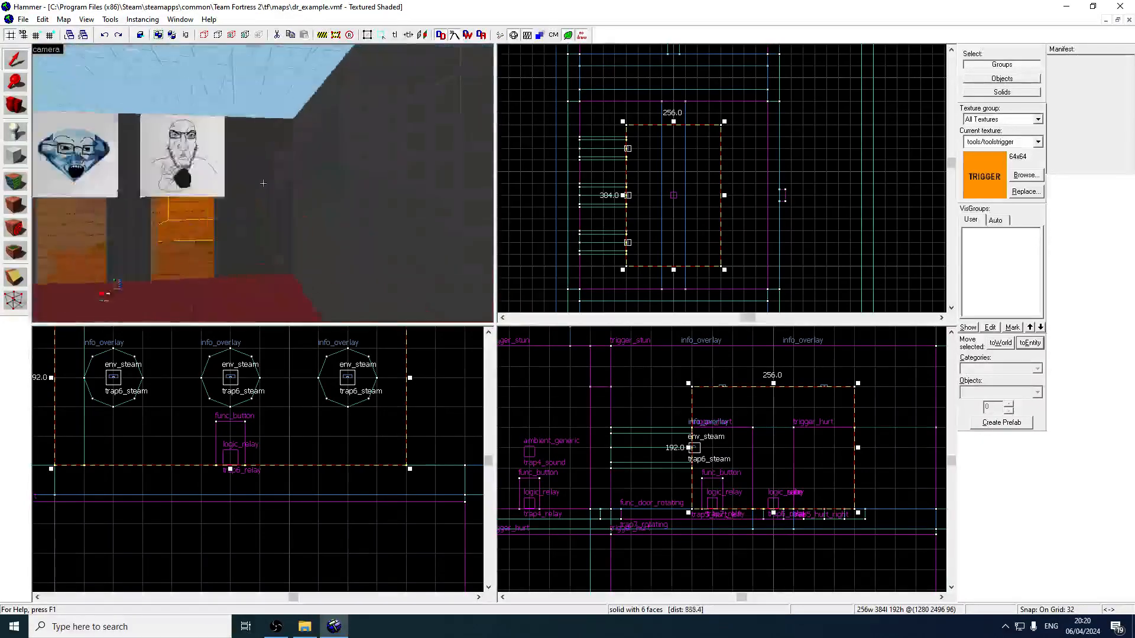
pyautogui.press('s')
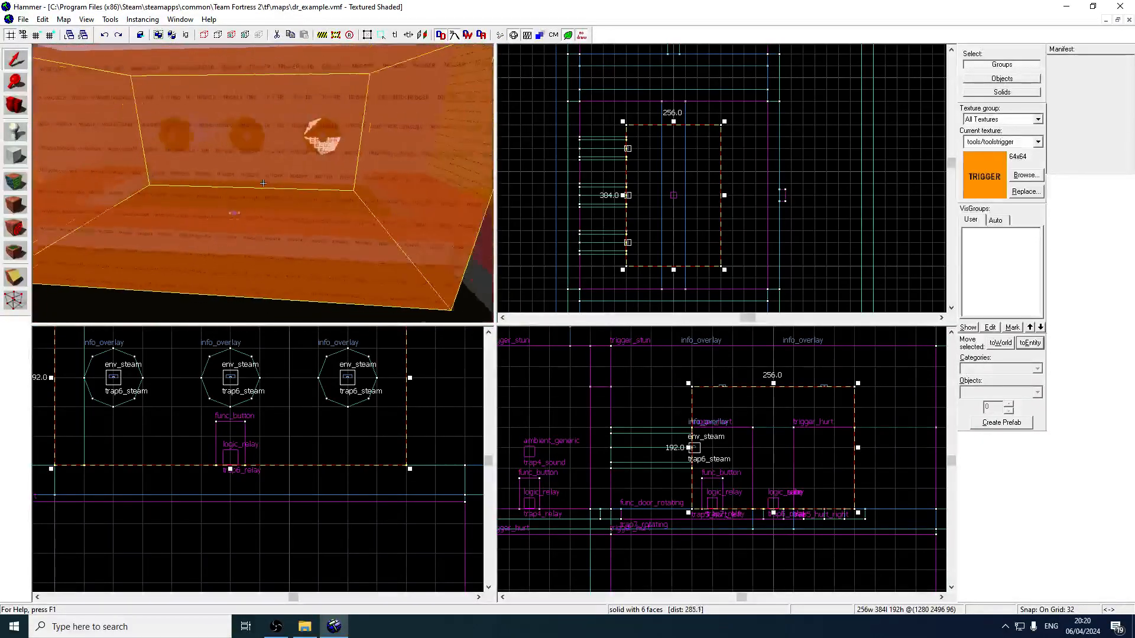
# - Extend the trigger brush at both ends to 512 units so it spans the whole length of the pit
pyautogui.moveTo(674, 272); pyautogui.dragTo(674, 291)
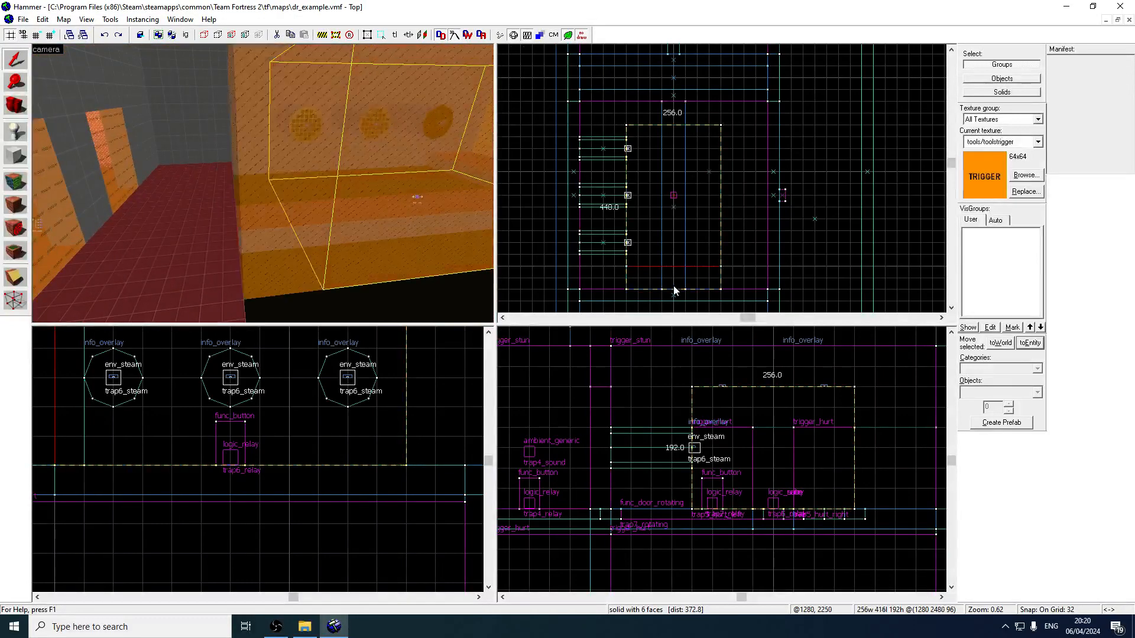
pyautogui.moveTo(678, 126); pyautogui.dragTo(674, 98)
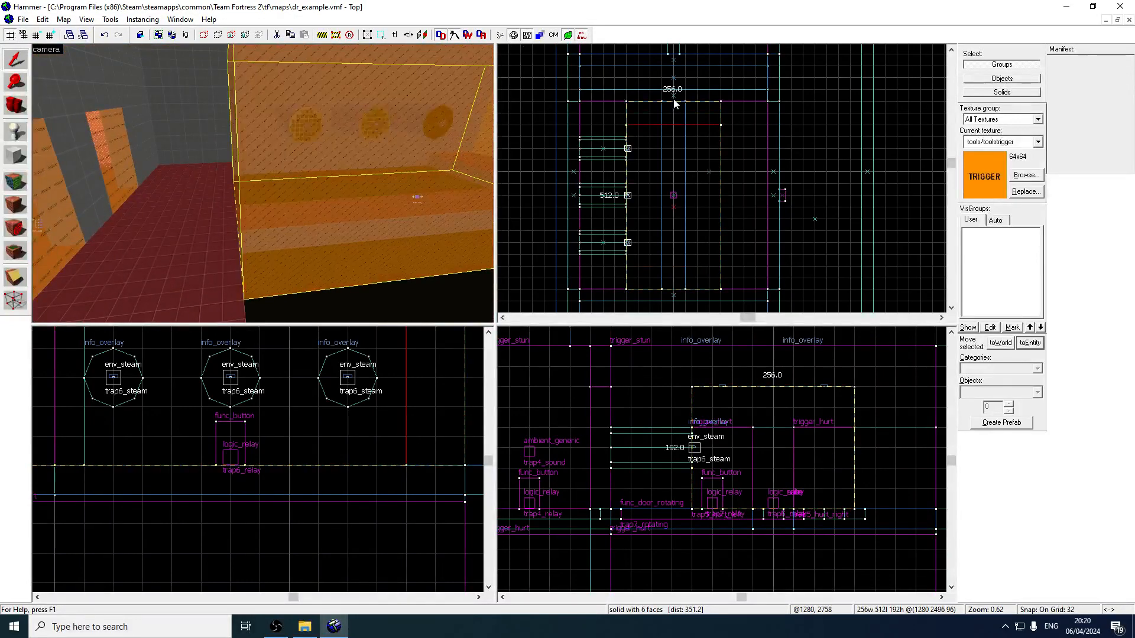
pyautogui.press('z')
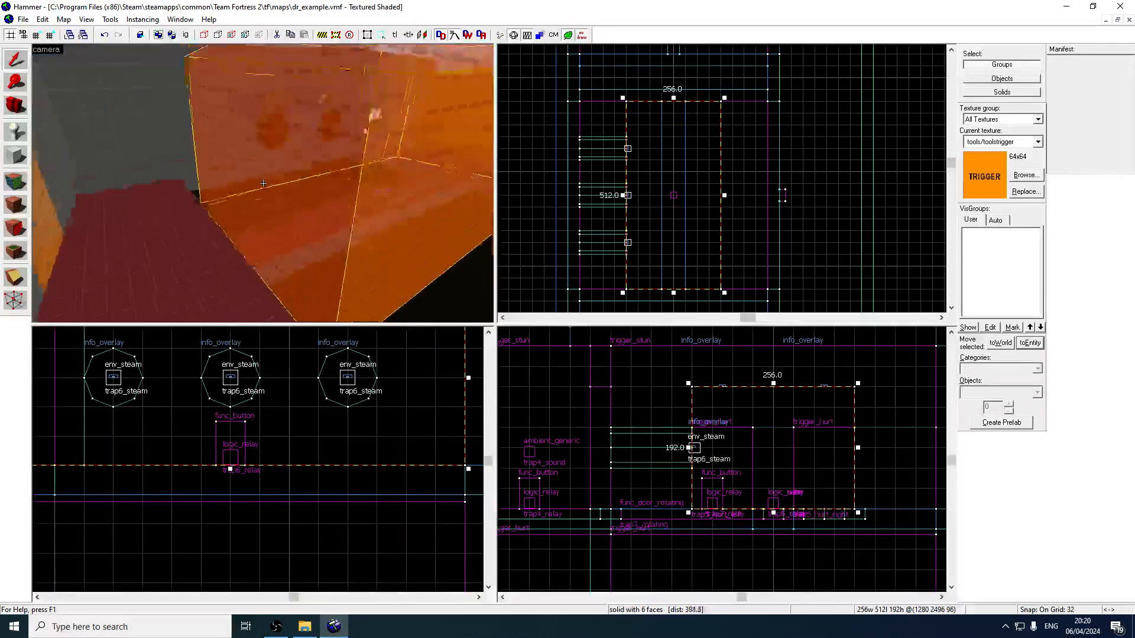
# - Examine the extended trigger brush from outside and inside, around the drain pipes and walkway
pyautogui.press('d')
pyautogui.press('a')
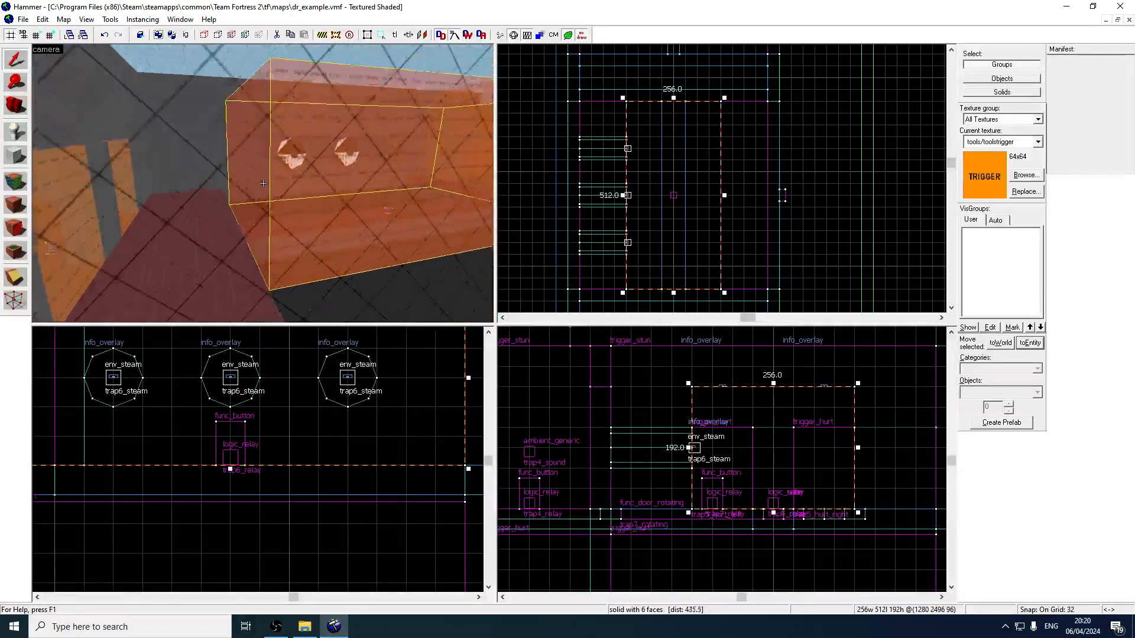
pyautogui.press('d')
pyautogui.press('d')
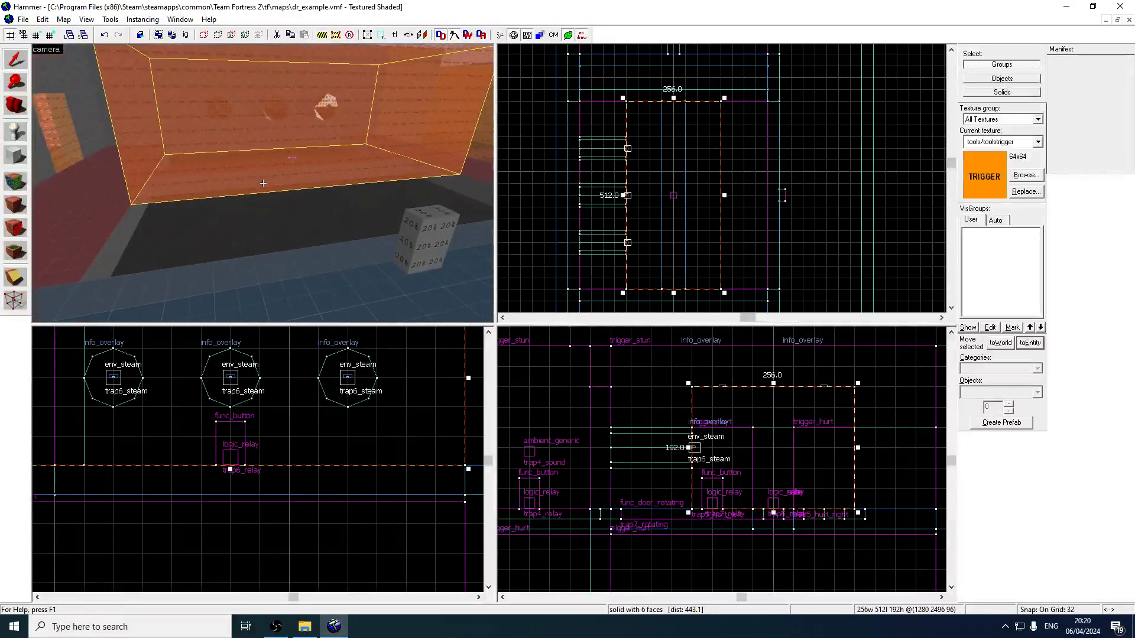
pyautogui.press('a')
pyautogui.press('w')
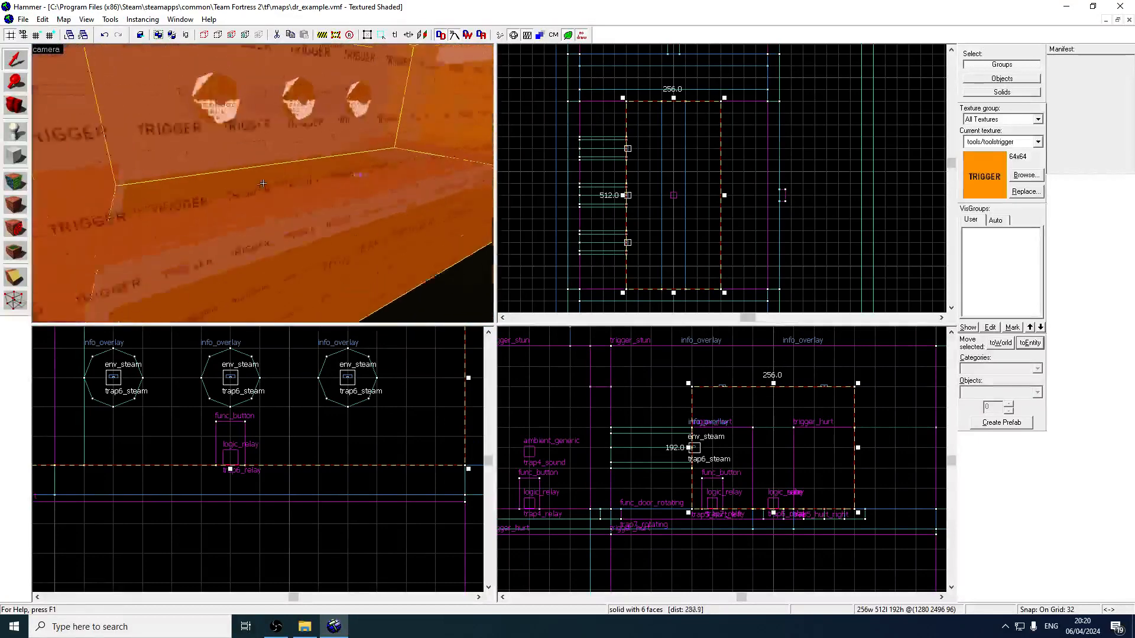
pyautogui.press('s')
pyautogui.press('d')
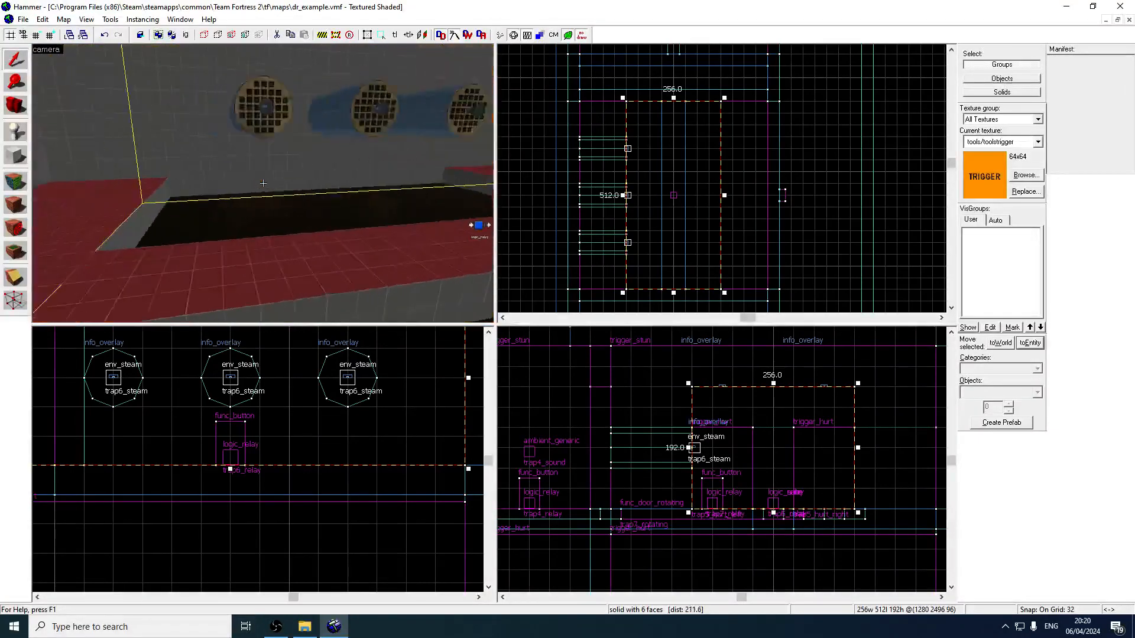
pyautogui.press('a')
pyautogui.press('w')
pyautogui.press('z')
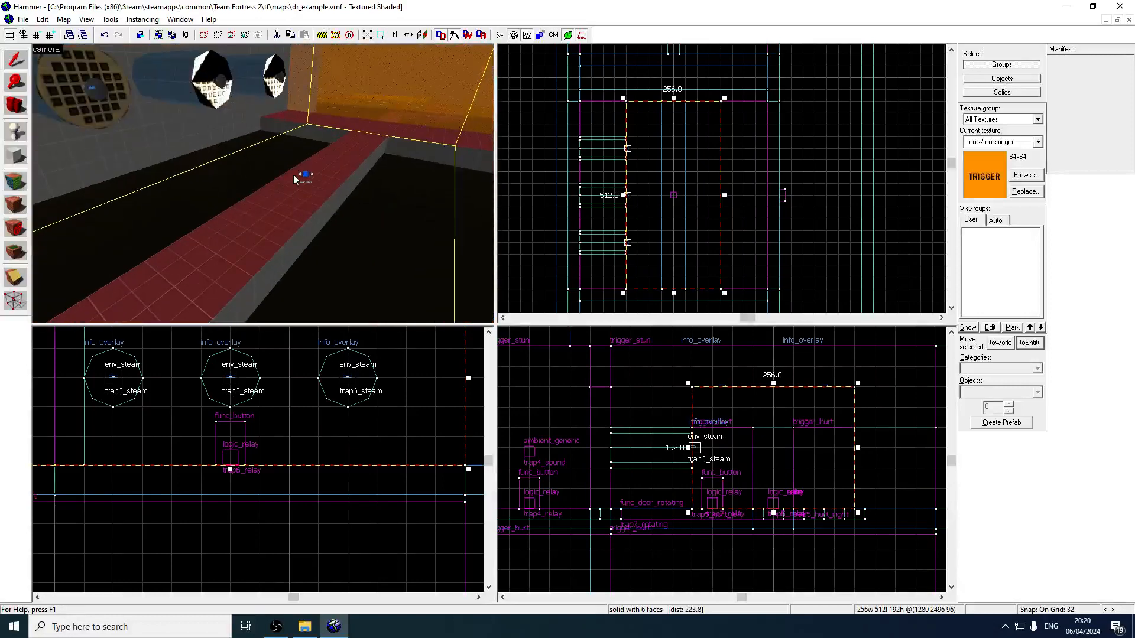
# - Check the properties of trap6_relay on the walkway, and select the trigger brush again
pyautogui.doubleClick(306, 176)
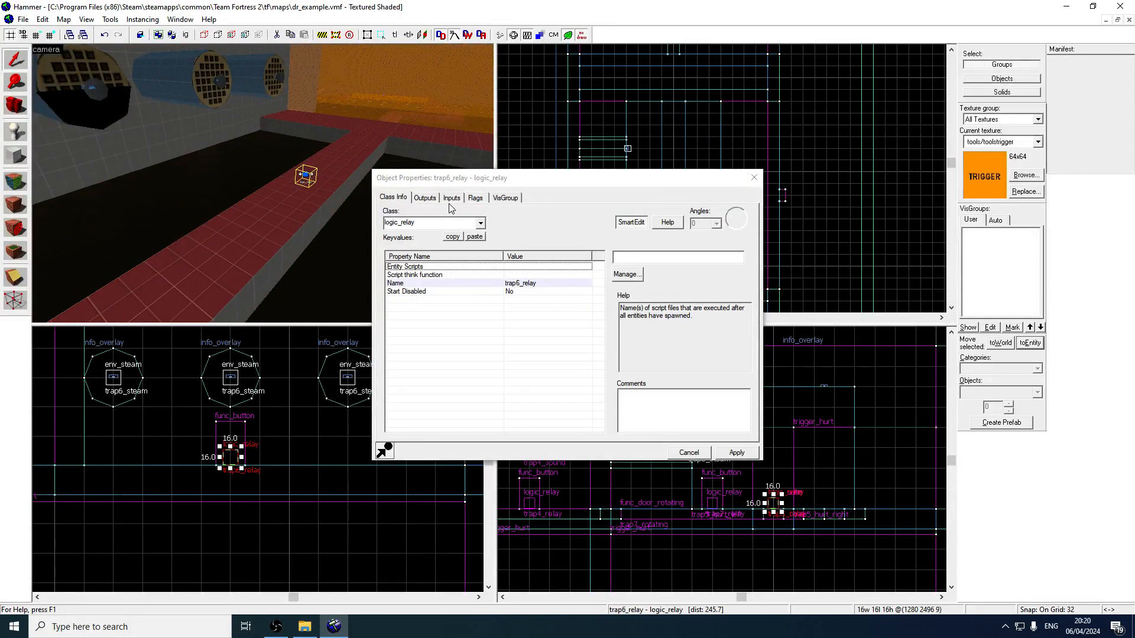
pyautogui.click(425, 199)
pyautogui.press('z')
pyautogui.press('s')
pyautogui.press('z')
pyautogui.click(263, 185)
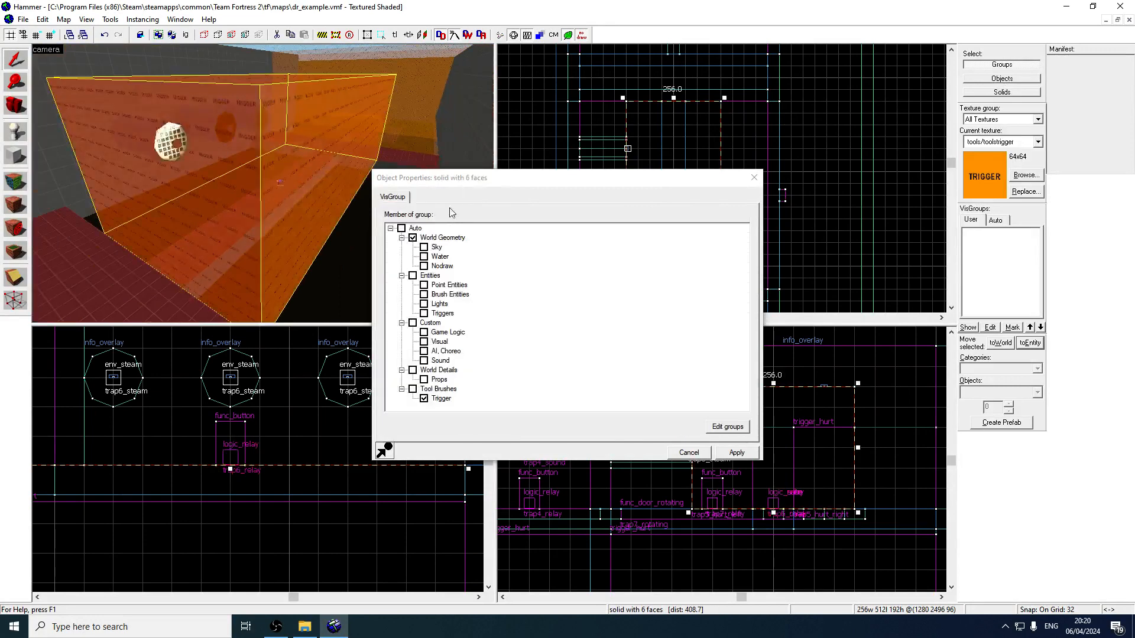
# - Tie the trigger brush to an entity of class trigger_push
pyautogui.hotkey('ctrl', 't')
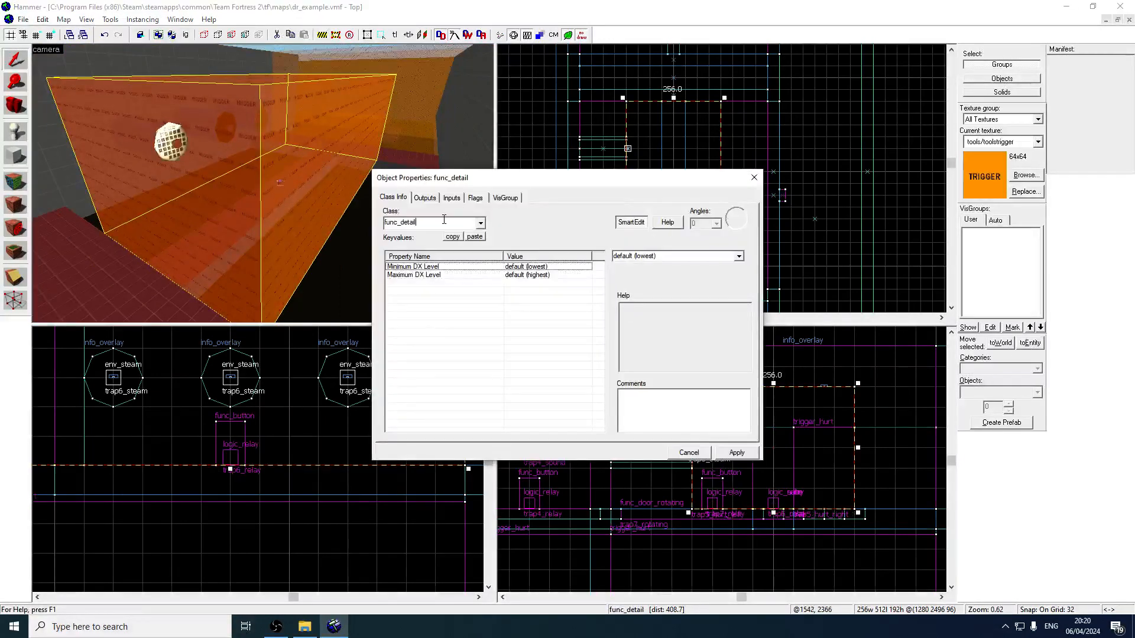
pyautogui.doubleClick(444, 220)
pyautogui.write('trigger_pui')
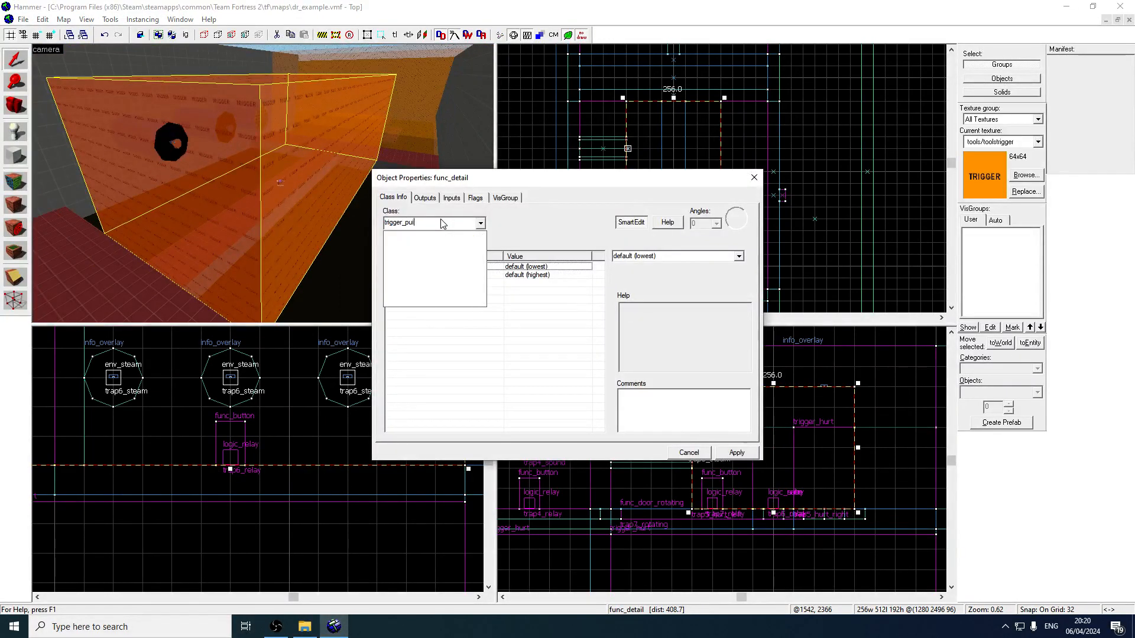
pyautogui.write('sh')
pyautogui.click(414, 236)
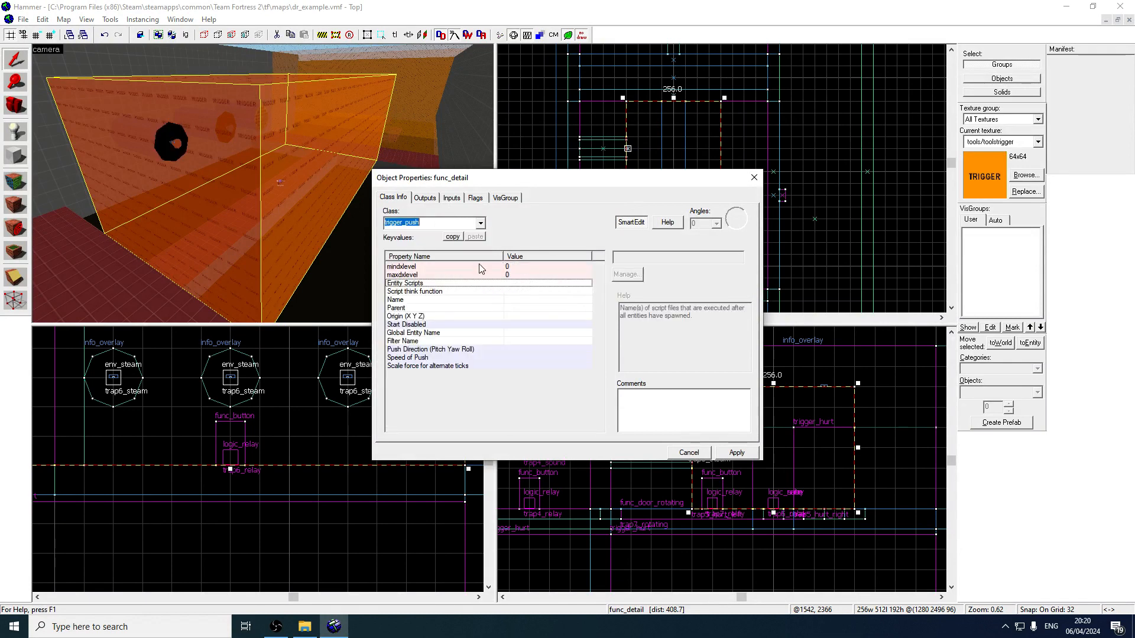
# - Set the trigger_push's Speed of Push to 750 and check its push direction
pyautogui.click(512, 342)
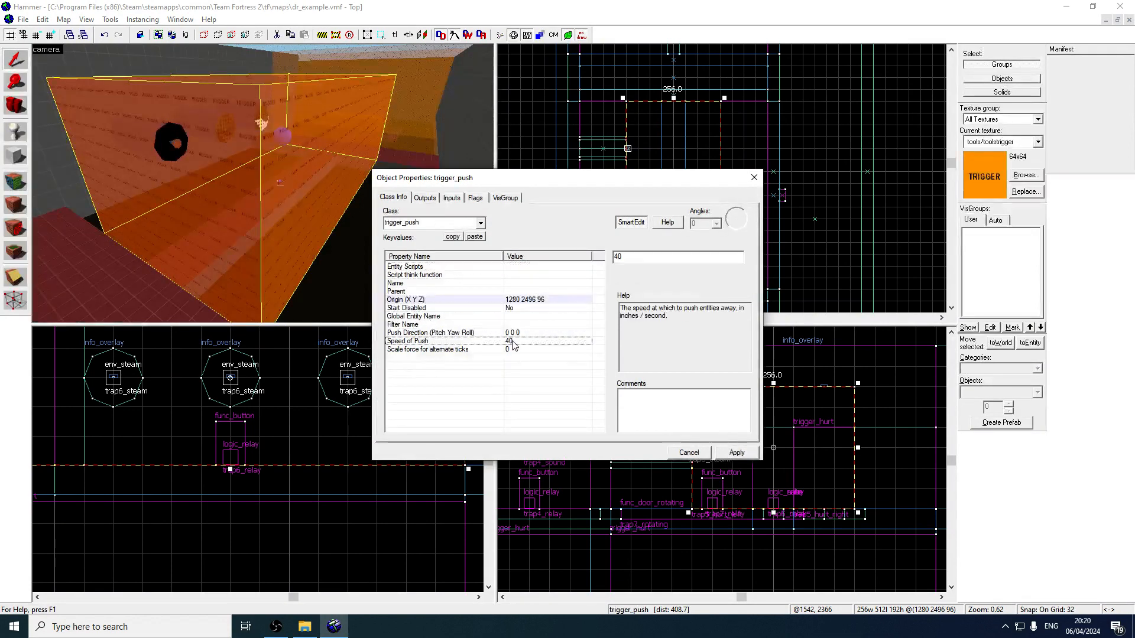
pyautogui.doubleClick(632, 261)
pyautogui.write('500')
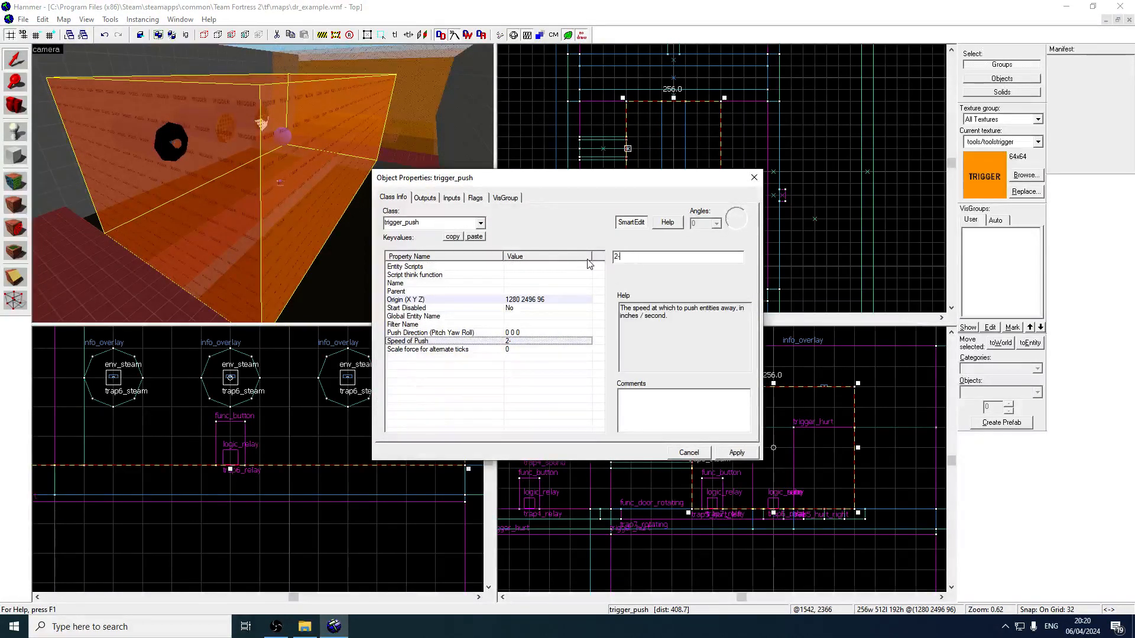
pyautogui.write('0')
pyautogui.press('Return')
pyautogui.click(496, 334)
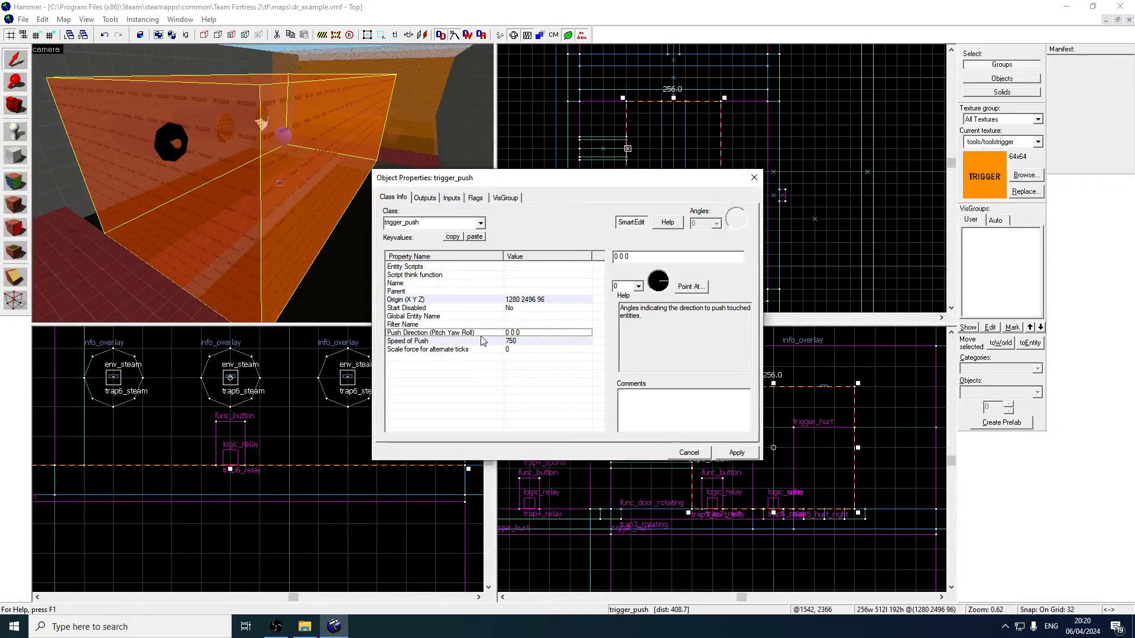
pyautogui.click(273, 150)
# - Set Start Disabled to Yes for the trigger_push
pyautogui.click(528, 310)
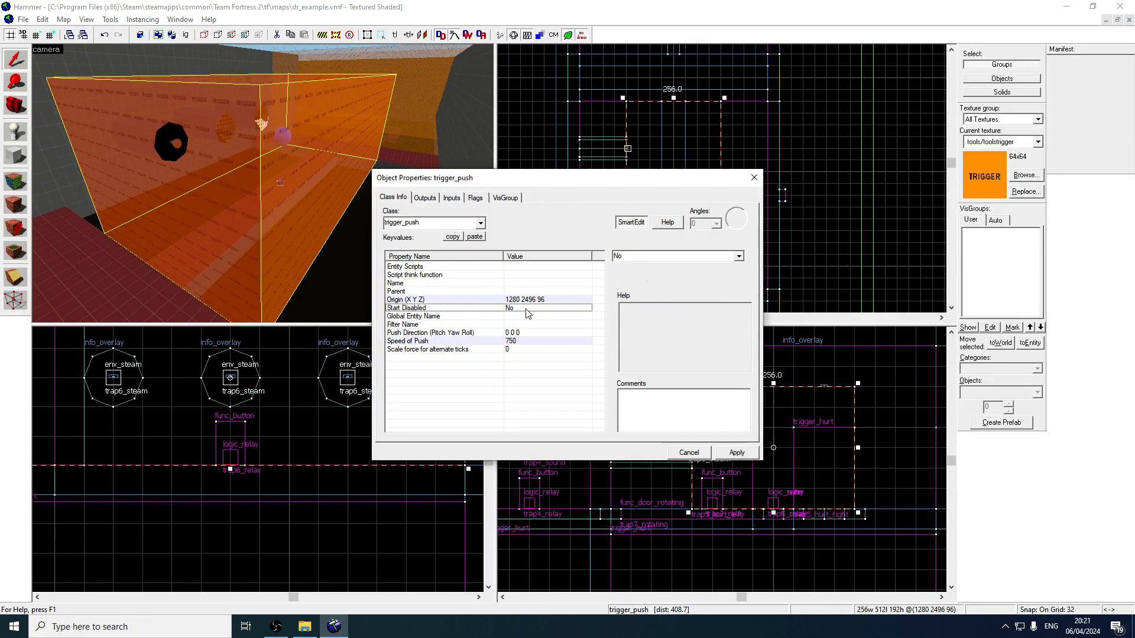
pyautogui.click(739, 256)
pyautogui.click(696, 276)
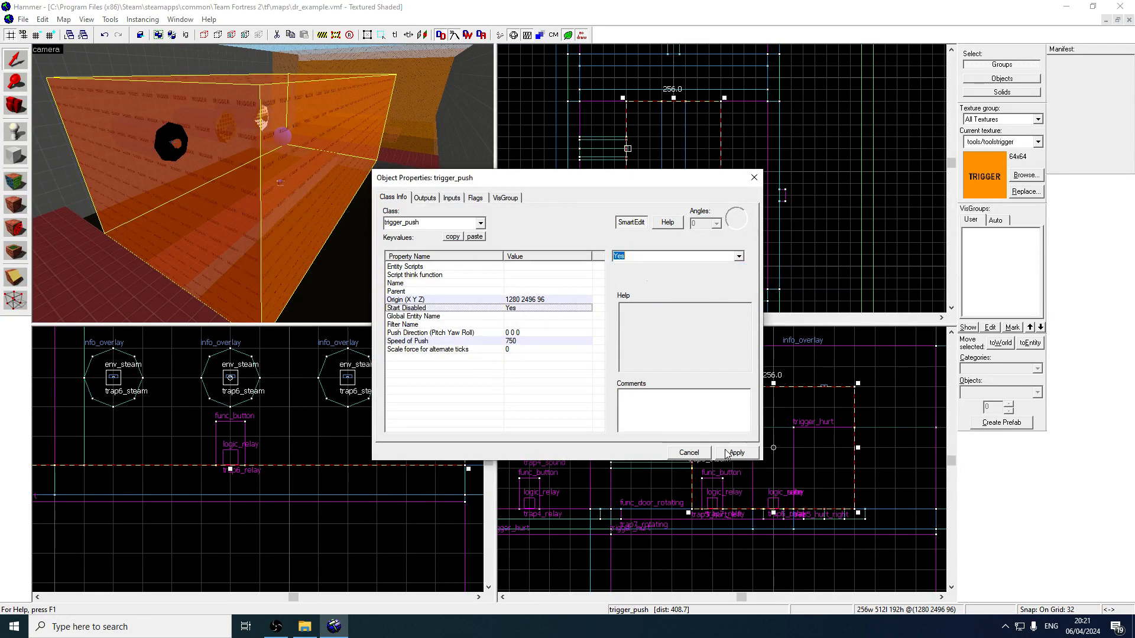
# - Name the trigger_push trap6_push and have only the Clients flag enabled
pyautogui.click(528, 283)
pyautogui.write('trap6_')
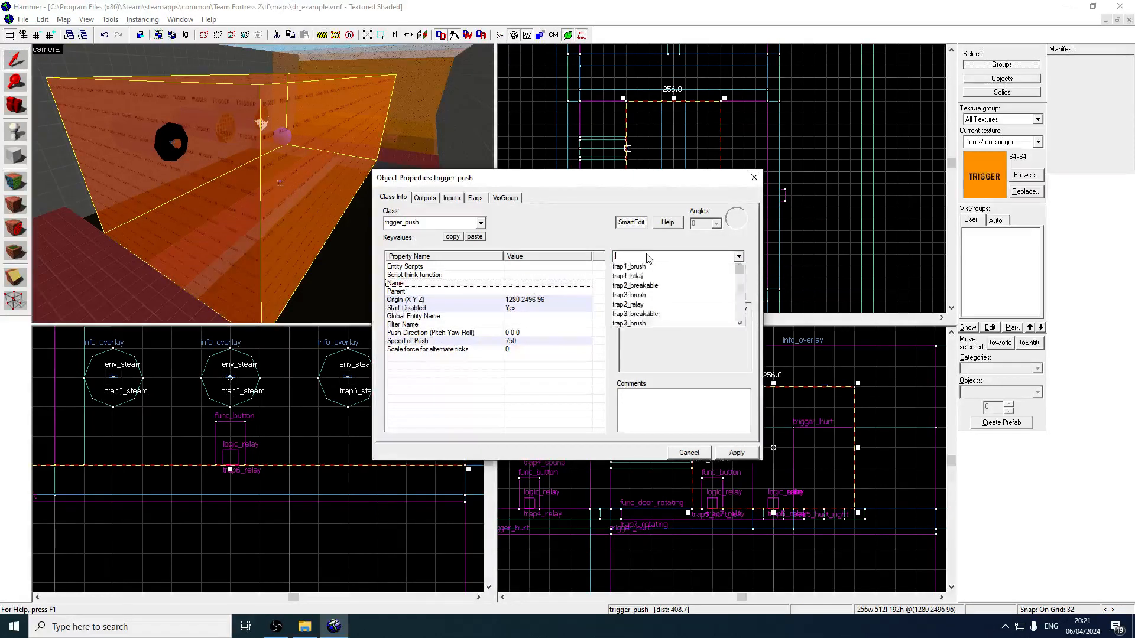
pyautogui.write('push')
pyautogui.press('Return')
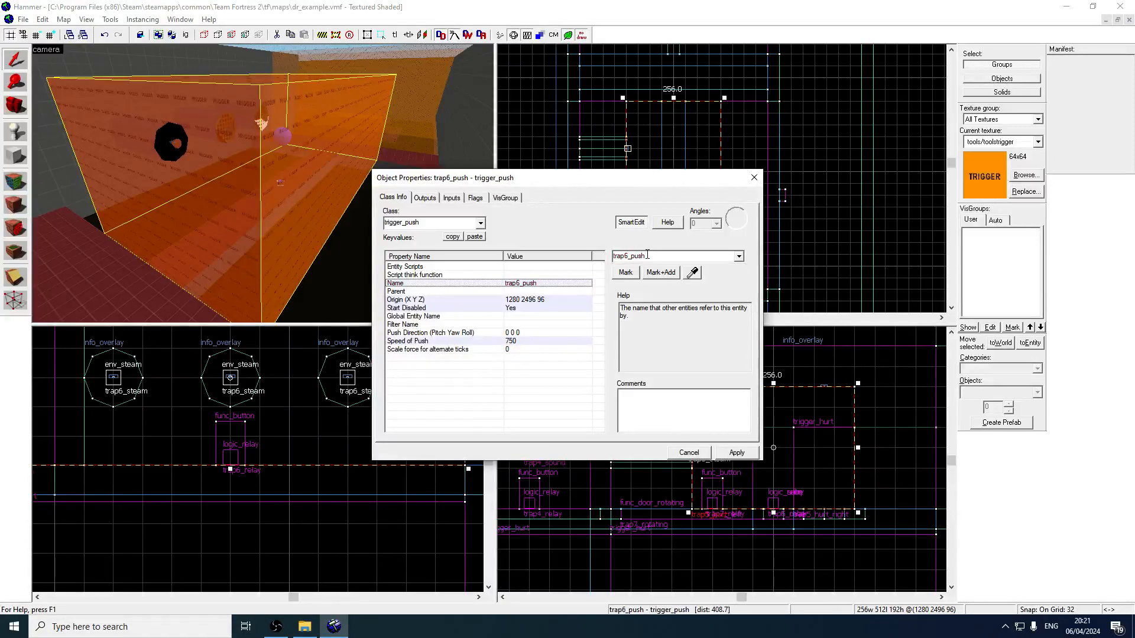
pyautogui.click(475, 198)
pyautogui.click(404, 235)
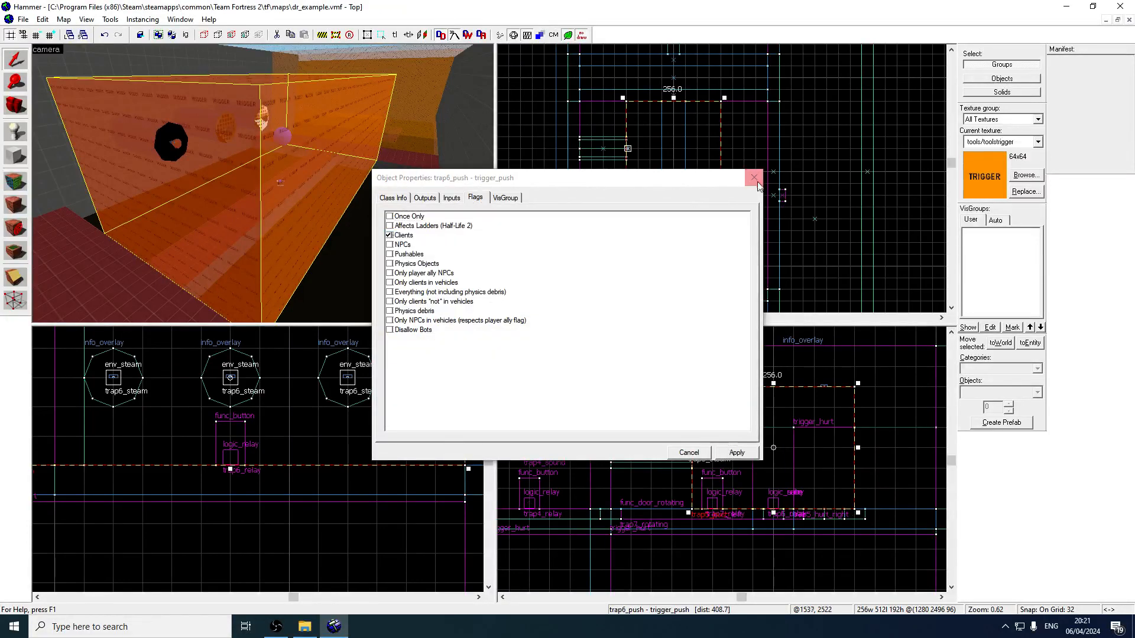
# - Add an output to trap6_relay that turns on the steam: OnTrigger, target trap6_steam, input TurnOn
pyautogui.click(755, 179)
pyautogui.doubleClick(292, 181)
pyautogui.click(424, 197)
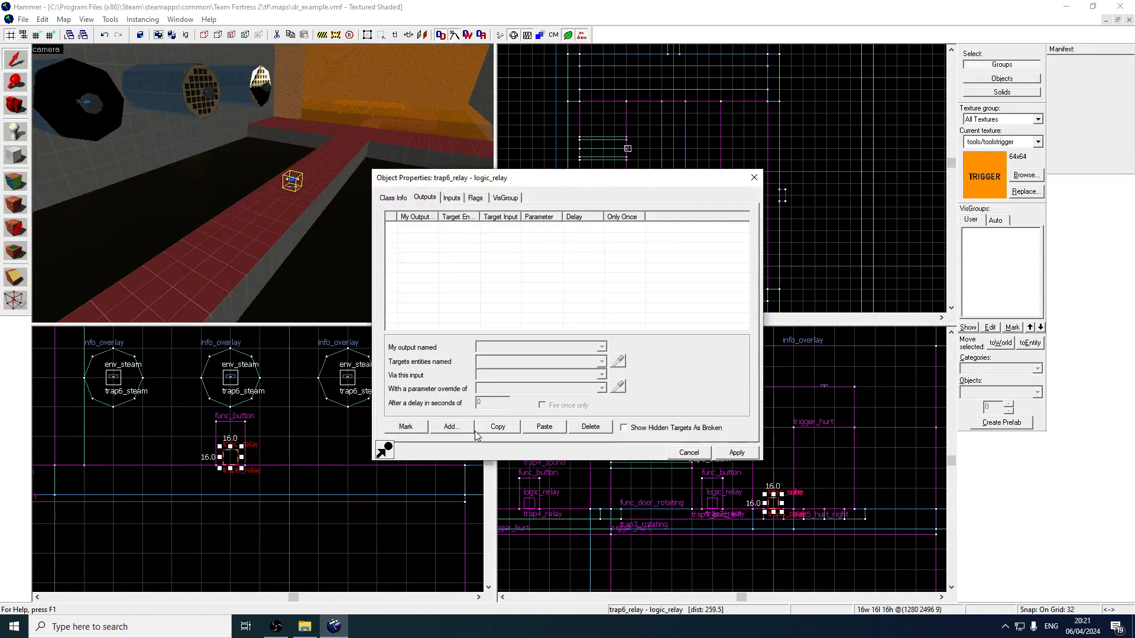
pyautogui.click(451, 427)
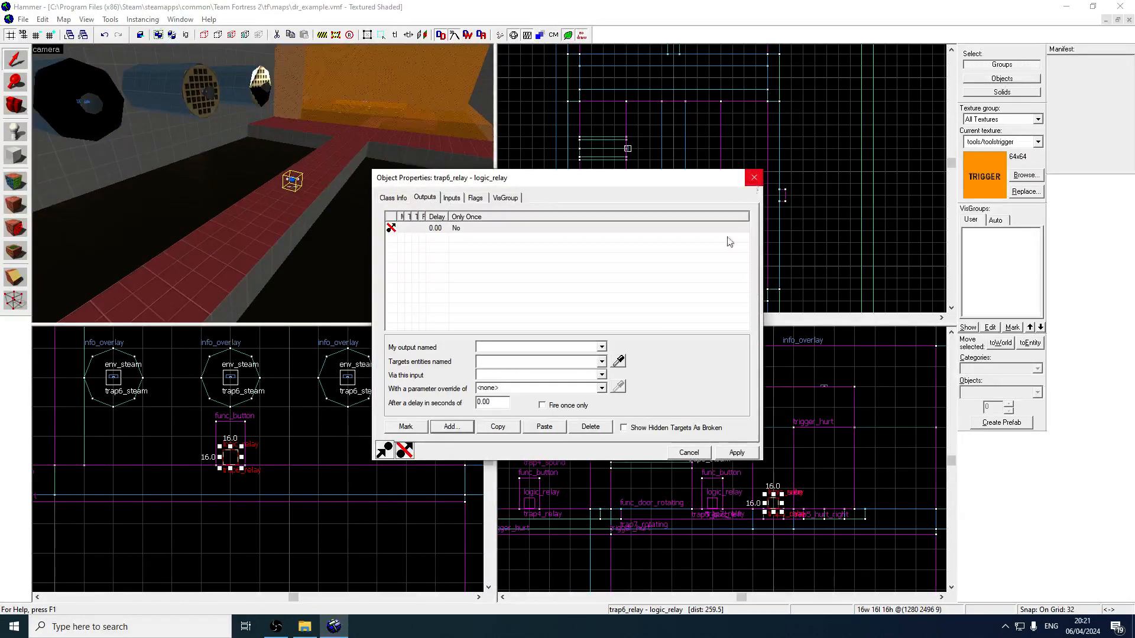
pyautogui.click(602, 347)
pyautogui.click(532, 372)
pyautogui.click(531, 365)
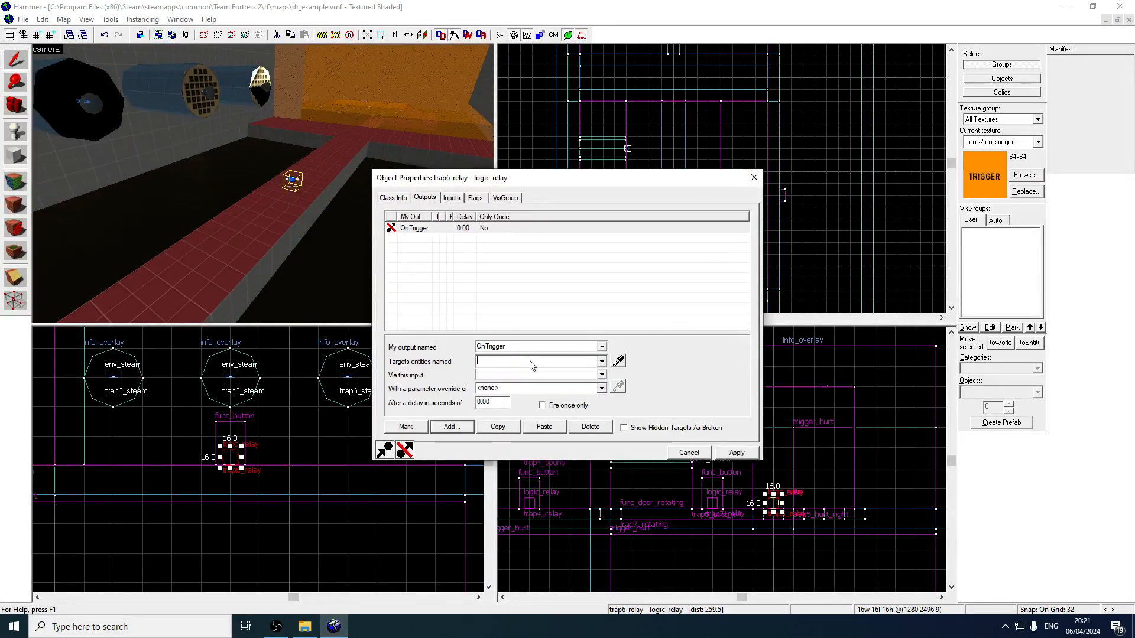
pyautogui.write('trap6_s')
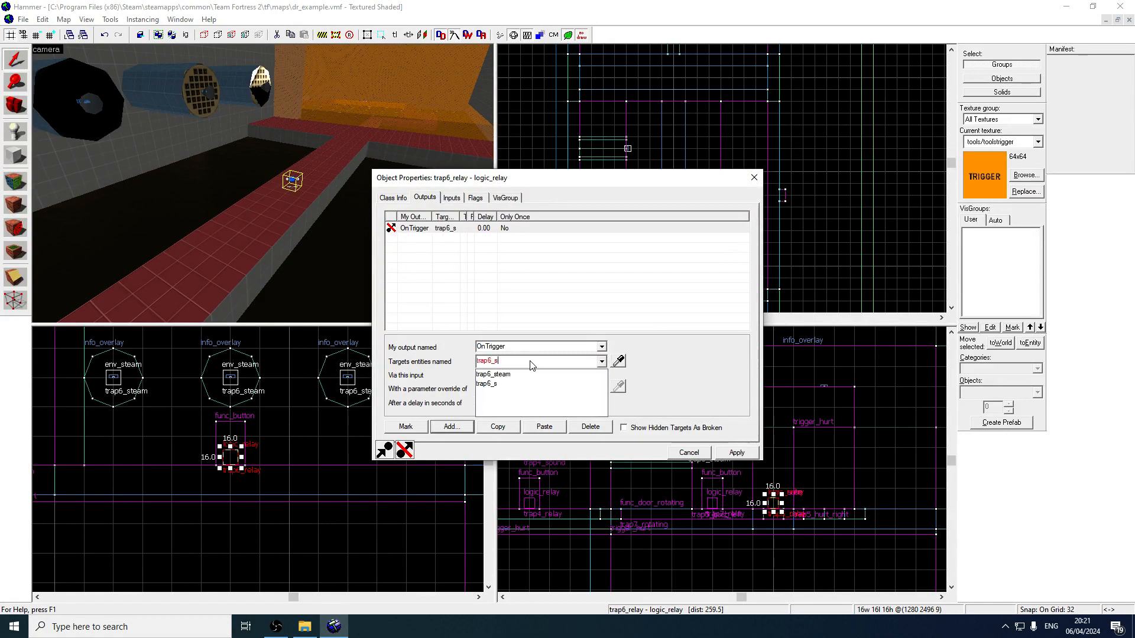
pyautogui.write('team')
pyautogui.press('Return')
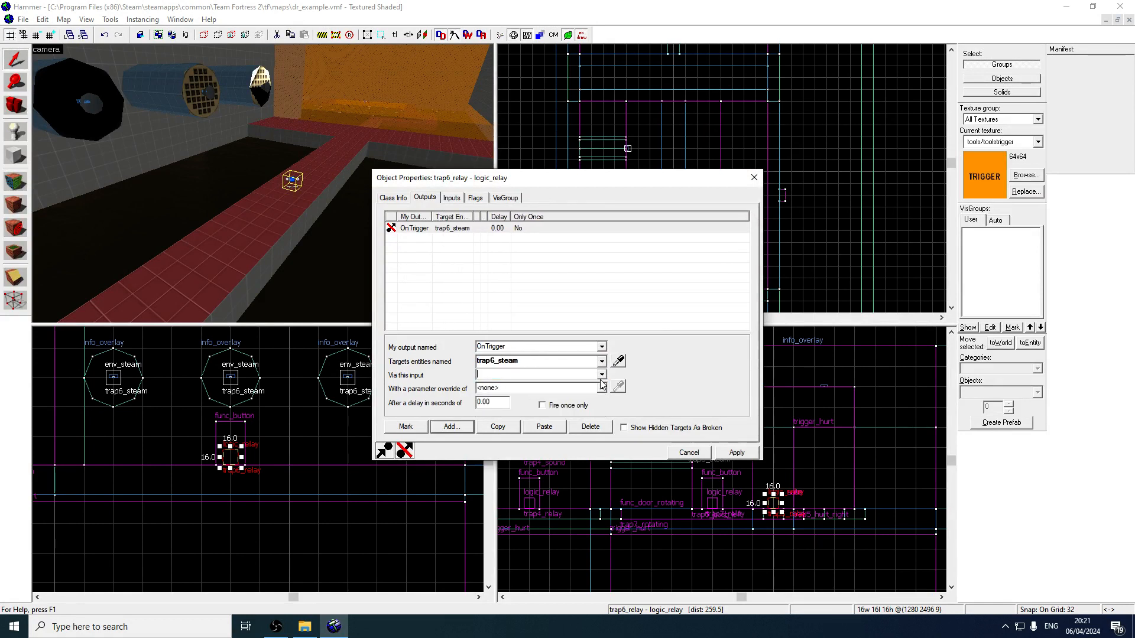
pyautogui.write('Tui')
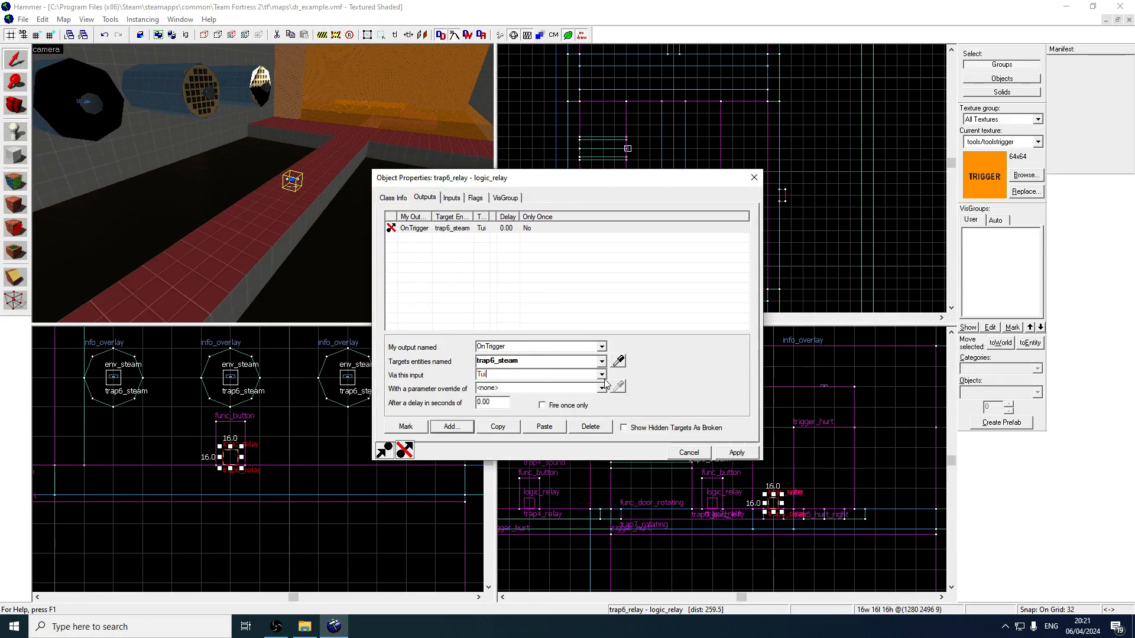
pyautogui.click(601, 375)
pyautogui.click(545, 431)
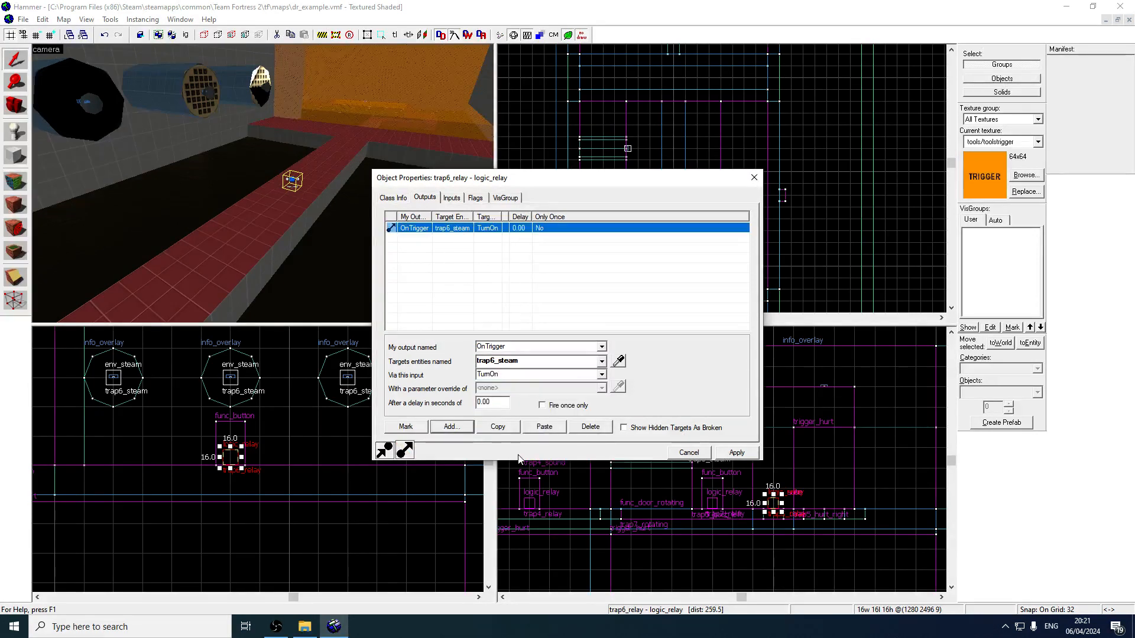
# - Duplicate the relay's steam output and change the copy to target trap6_push with the Enable input
pyautogui.click(498, 426)
pyautogui.click(545, 427)
pyautogui.click(530, 365)
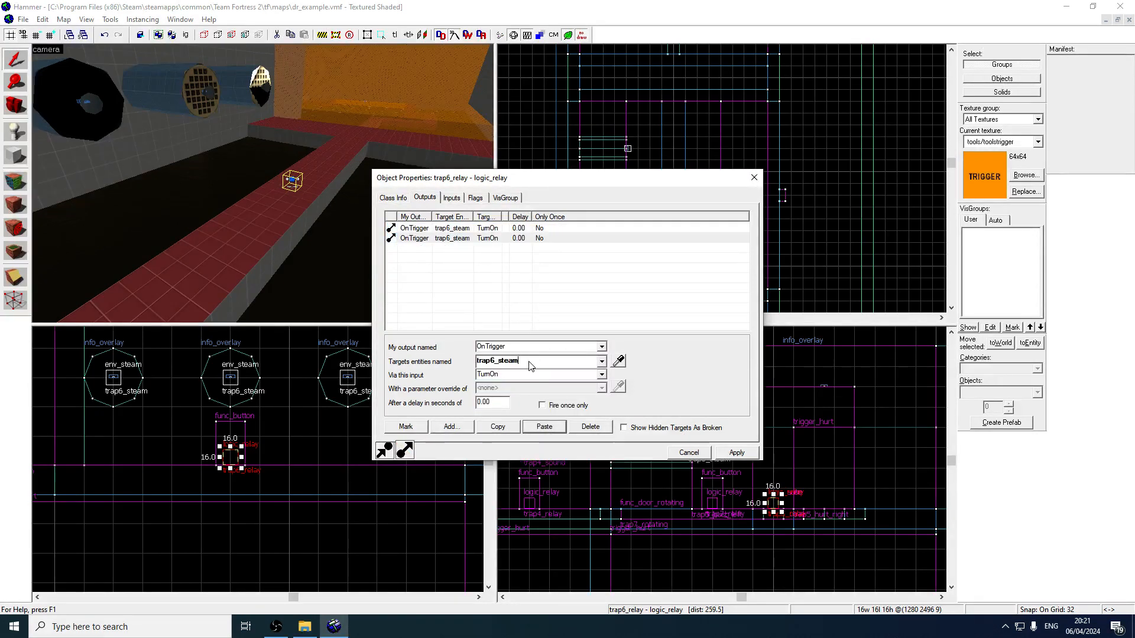
pyautogui.write('o')
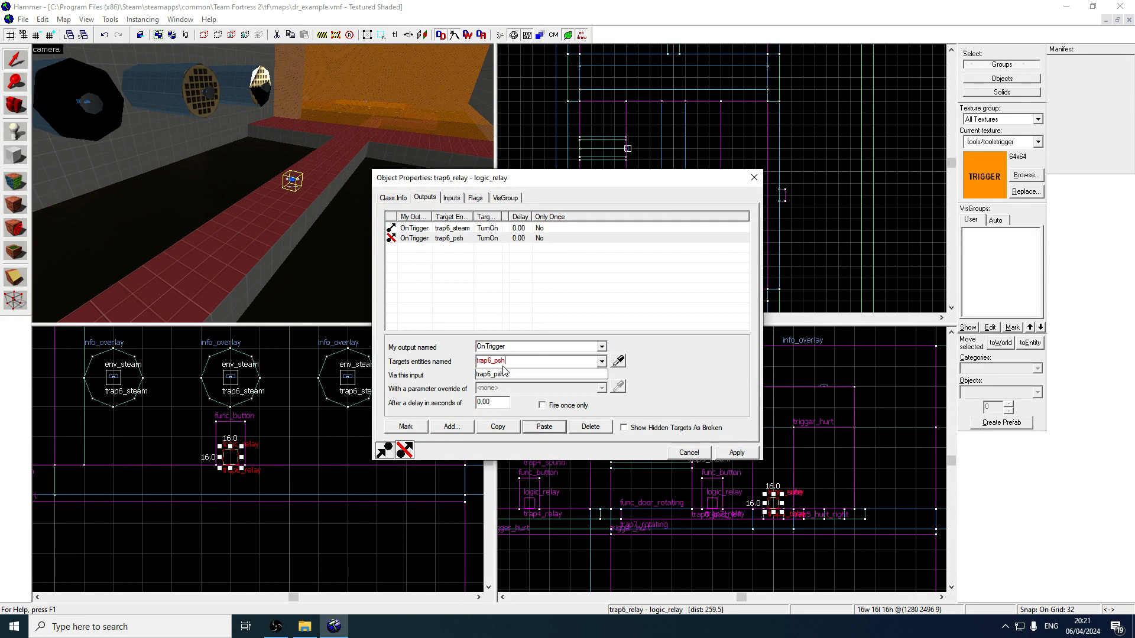
pyautogui.press('BackSpace')
pyautogui.press('BackSpace')
pyautogui.click(535, 374)
pyautogui.click(601, 374)
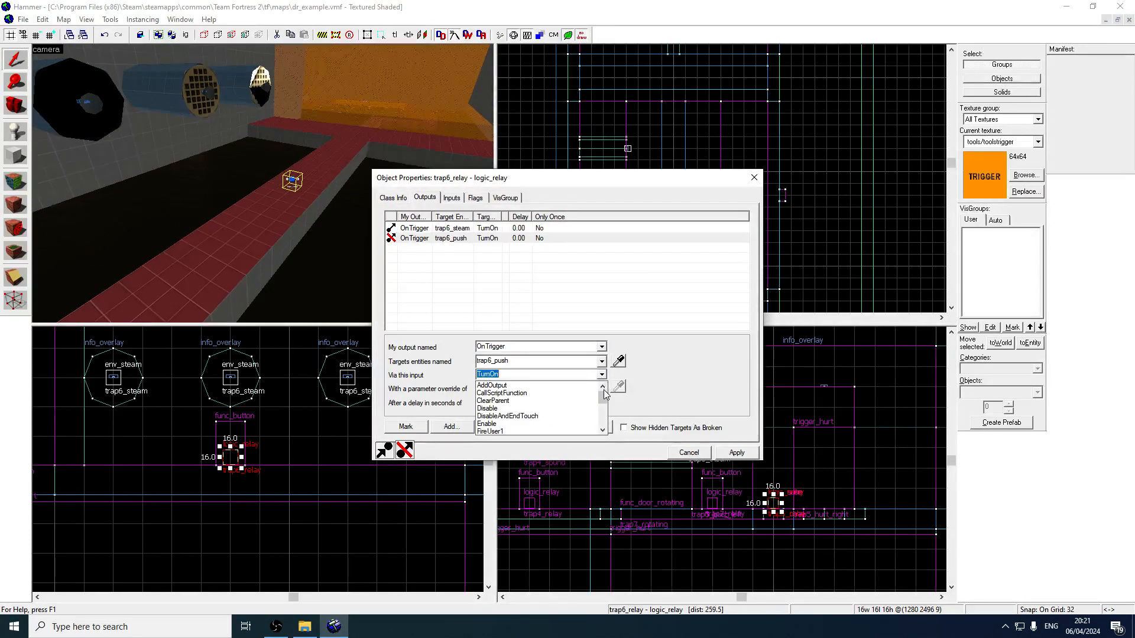
pyautogui.moveTo(604, 392); pyautogui.dragTo(604, 398)
pyautogui.click(573, 387)
# - Duplicate the trap6_steam TurnOn output and change the copy to TurnOff with a delay of 5 seconds
pyautogui.click(481, 230)
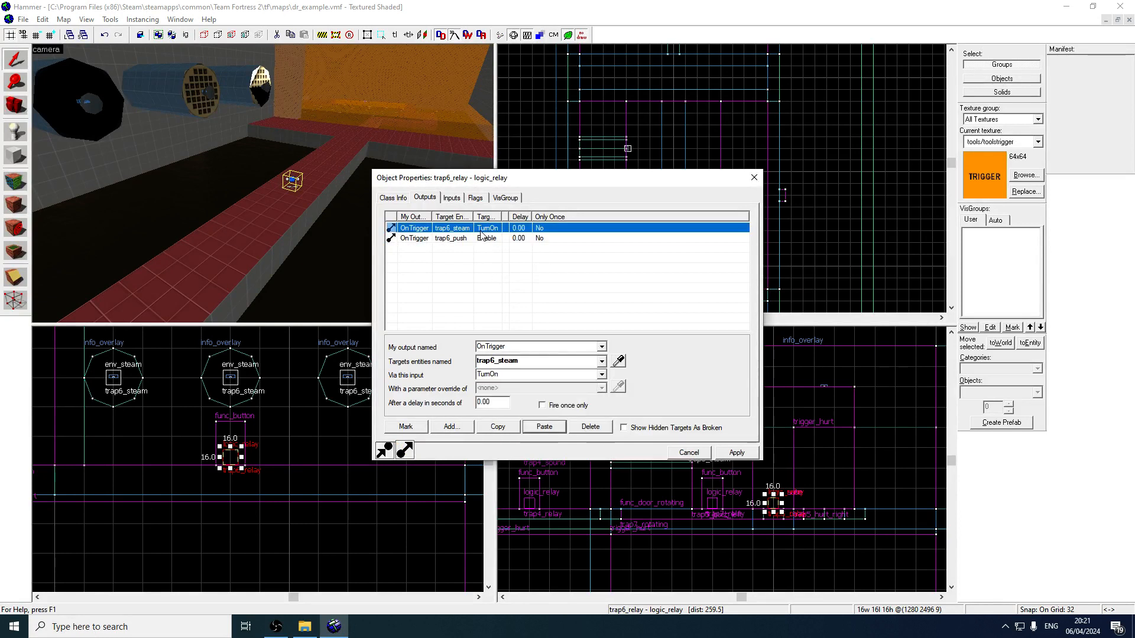
pyautogui.click(498, 427)
pyautogui.click(544, 427)
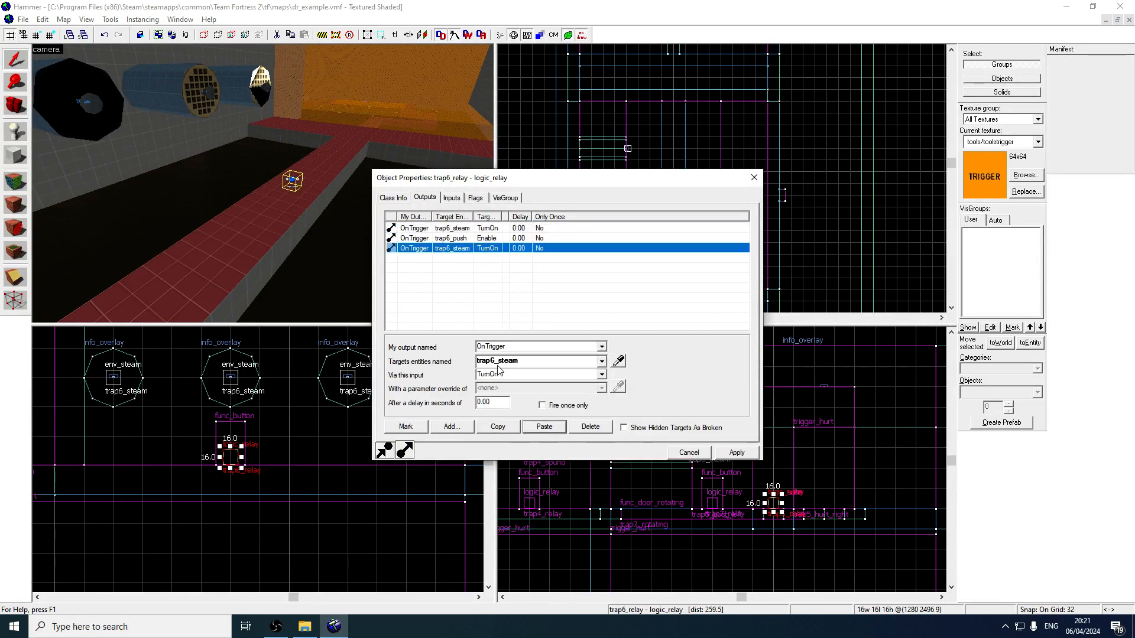
pyautogui.doubleClick(501, 404)
pyautogui.write('5')
pyautogui.click(602, 375)
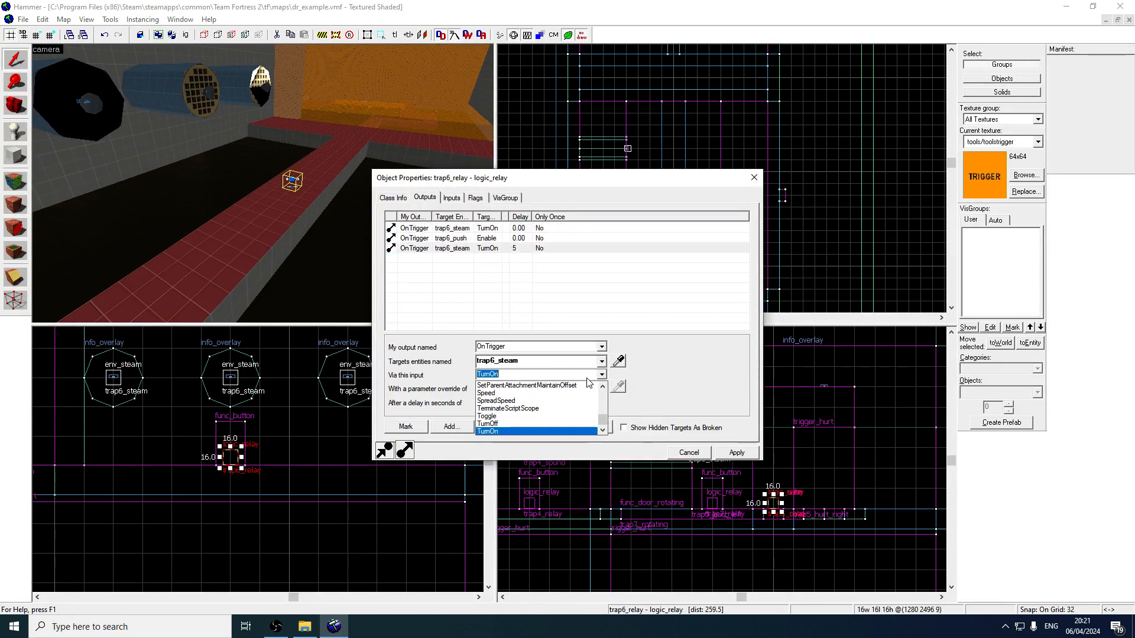
pyautogui.click(532, 419)
# - Duplicate the trap6_push Enable output, change the copy to Disable with a 5-second delay, and apply the relay's outputs
pyautogui.click(486, 240)
pyautogui.click(497, 426)
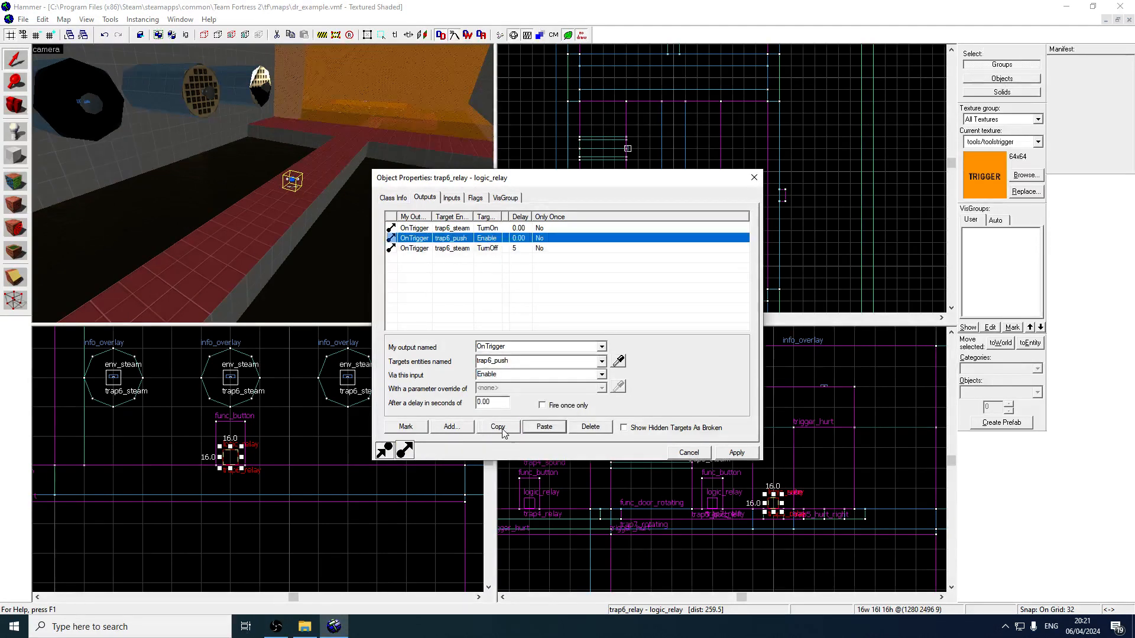
pyautogui.click(544, 427)
pyautogui.click(491, 260)
pyautogui.click(482, 250)
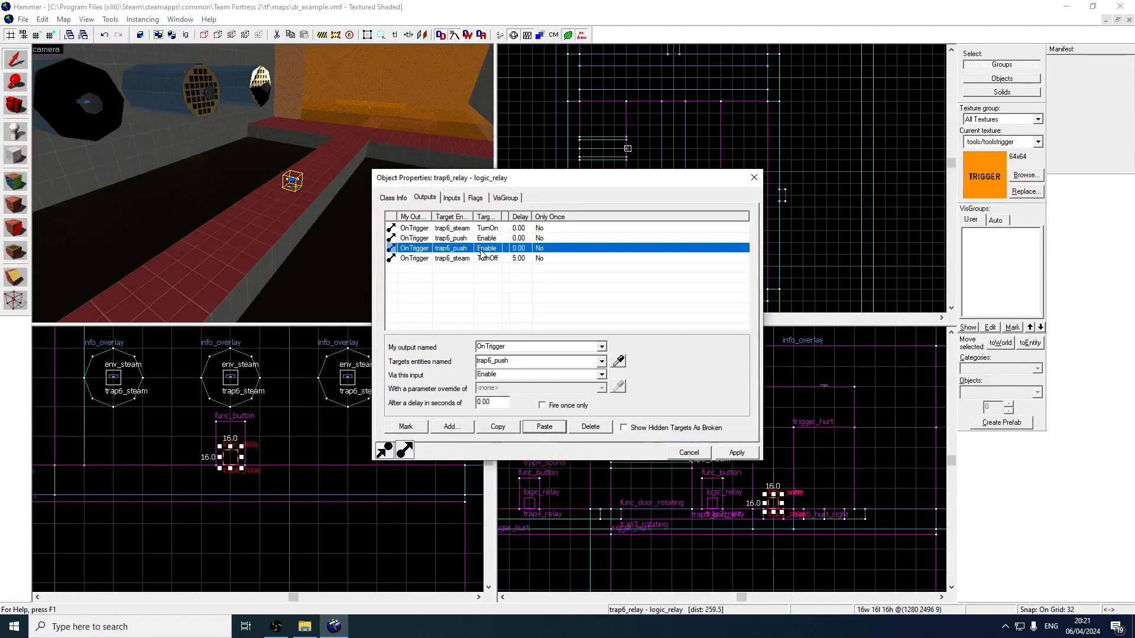
pyautogui.doubleClick(550, 374)
pyautogui.write('D')
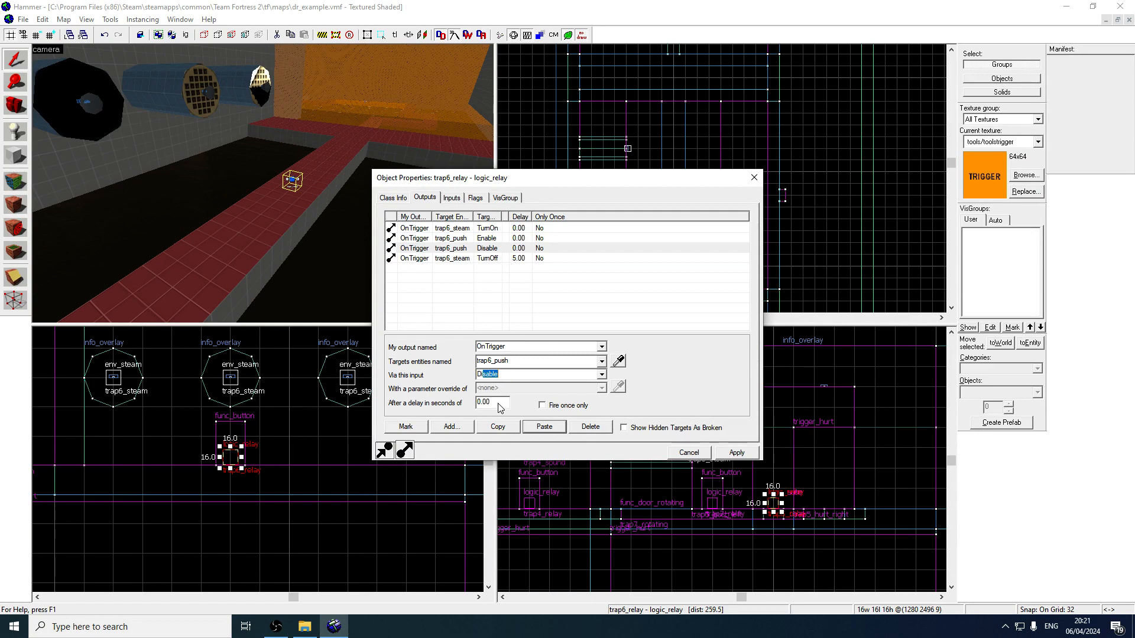
pyautogui.write('5')
pyautogui.click(737, 452)
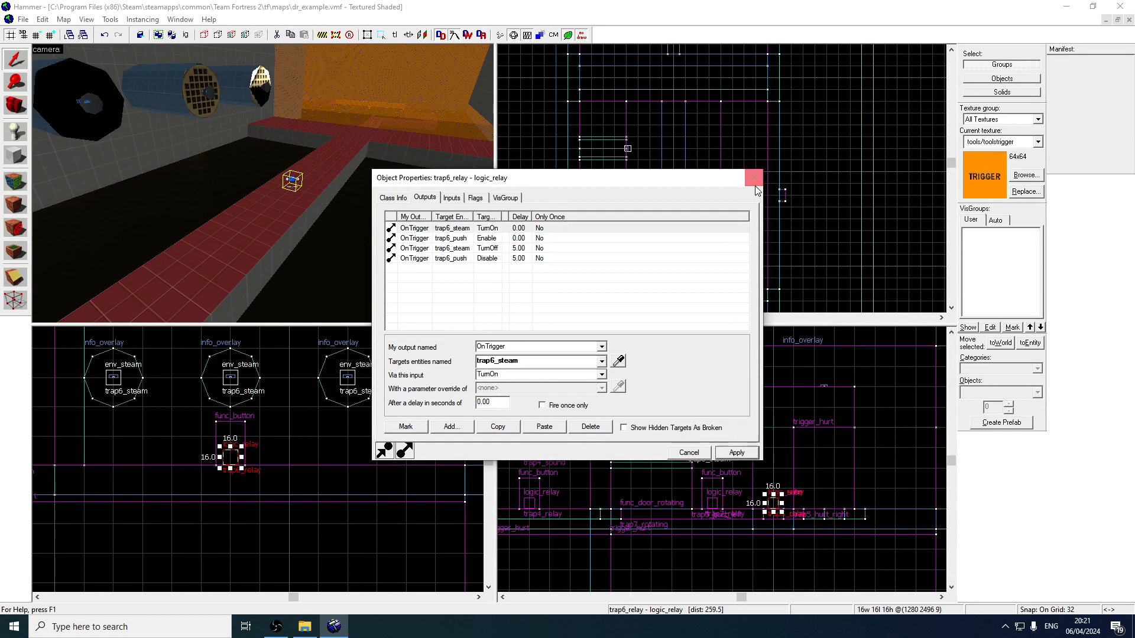
# - Place an ambient_generic entity on the wall by the middle drain pipe
pyautogui.click(757, 189)
pyautogui.hotkey('shift', 'e')
pyautogui.click(995, 393)
pyautogui.write('amb')
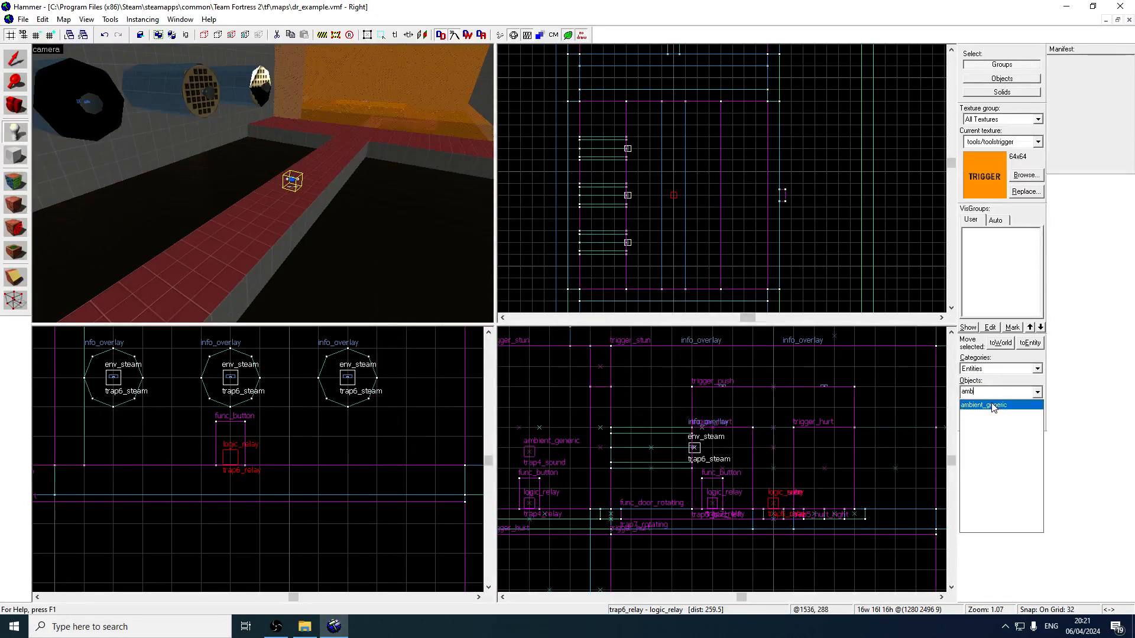
pyautogui.press('Return')
pyautogui.click(201, 105)
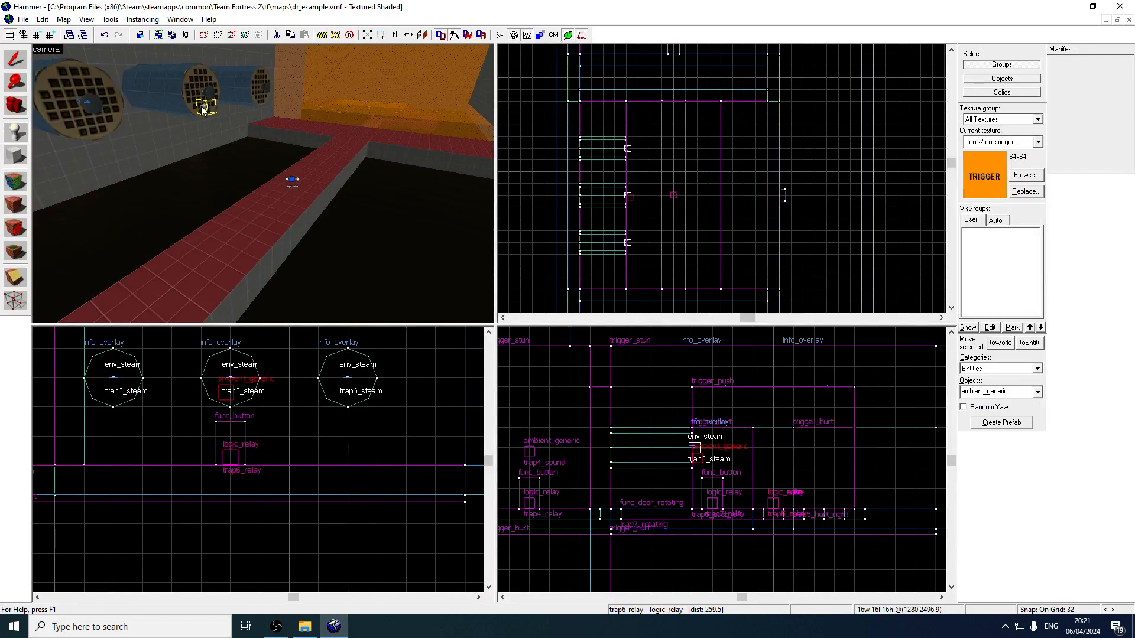
# - Move the ambient_generic to just in front of the middle pipe's env_steam, level with it
pyautogui.click(6, 63)
pyautogui.scroll(4, 636, 198)
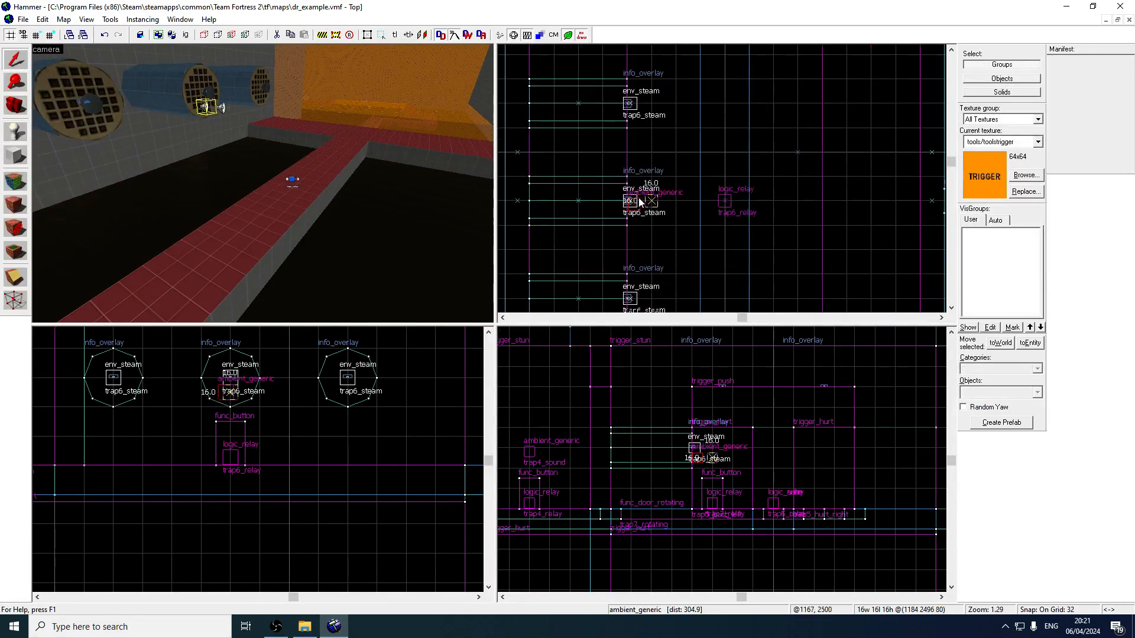
pyautogui.click(649, 201)
pyautogui.scroll(3, 733, 482)
pyautogui.moveTo(683, 438); pyautogui.dragTo(683, 411)
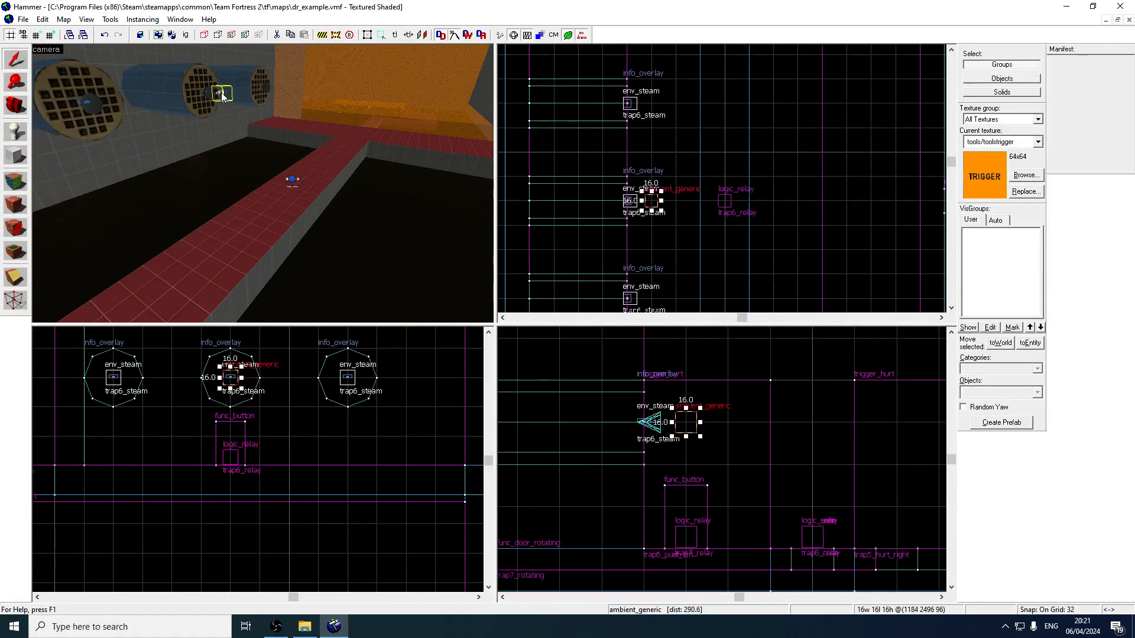
# - Filter the raw sounds by airboat for the ambient_generic's Sound Name and preview the fan blade loops
pyautogui.doubleClick(222, 95)
pyautogui.doubleClick(513, 293)
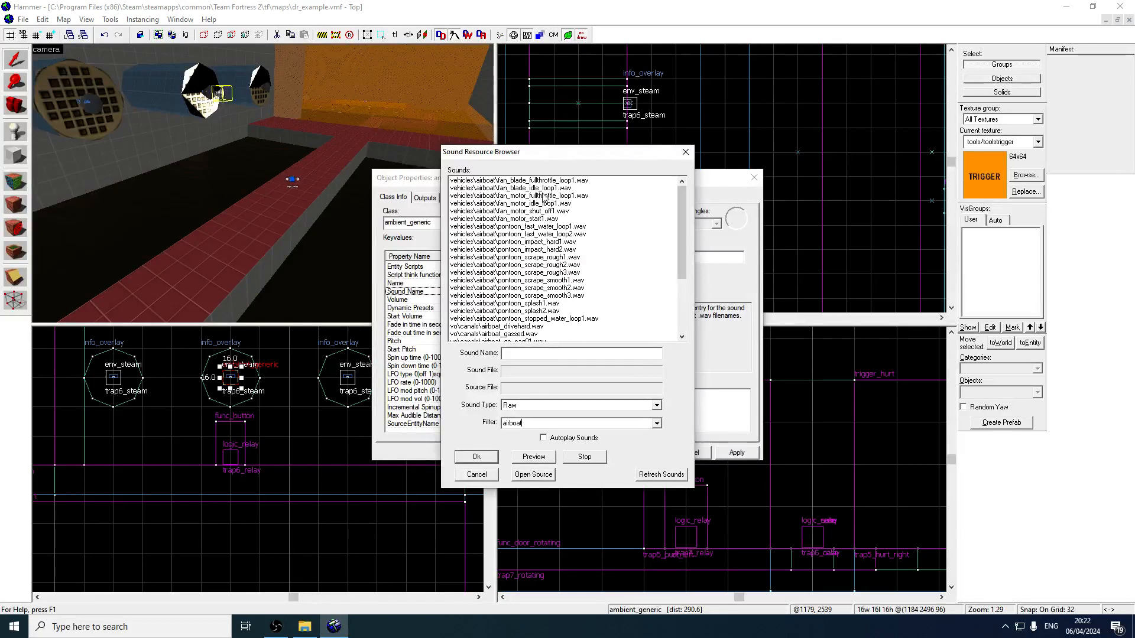
pyautogui.click(558, 188)
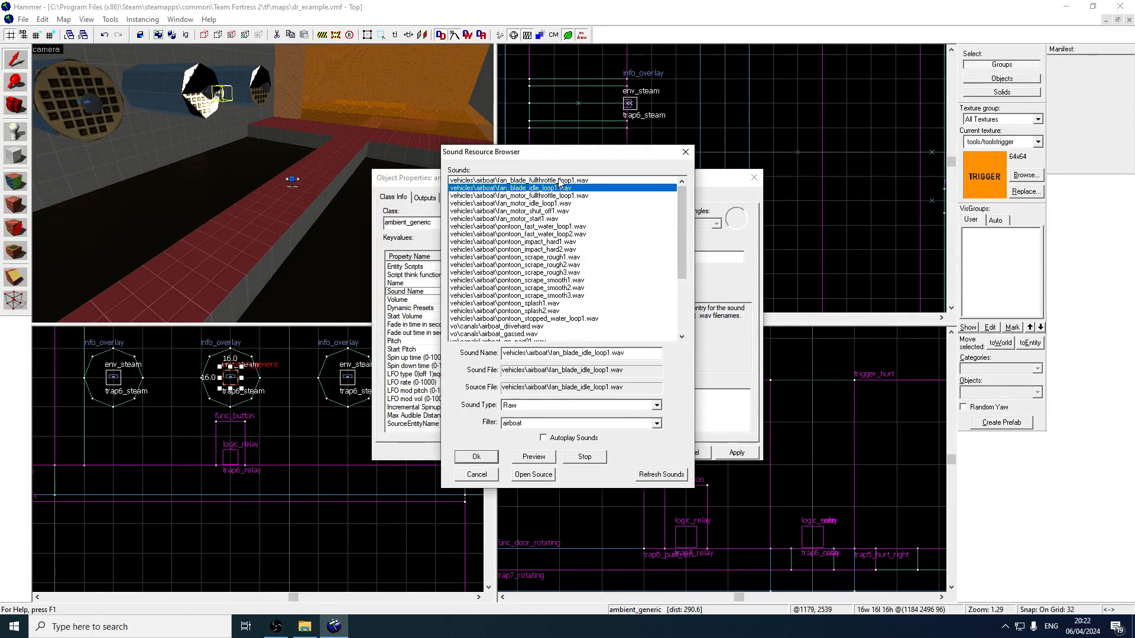
pyautogui.click(557, 180)
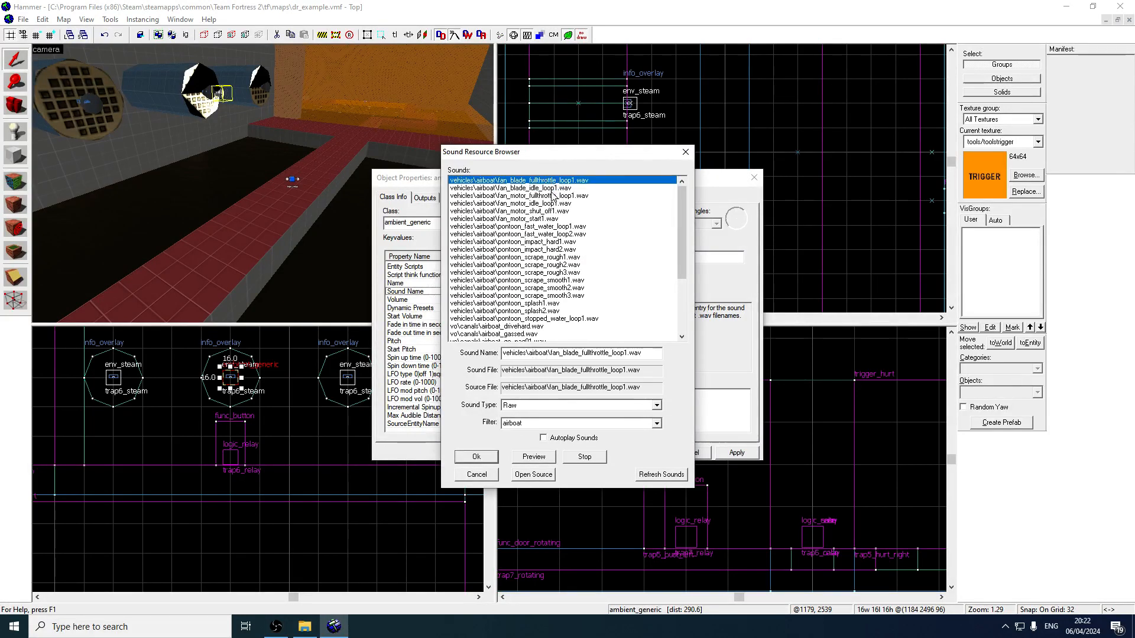
pyautogui.click(533, 461)
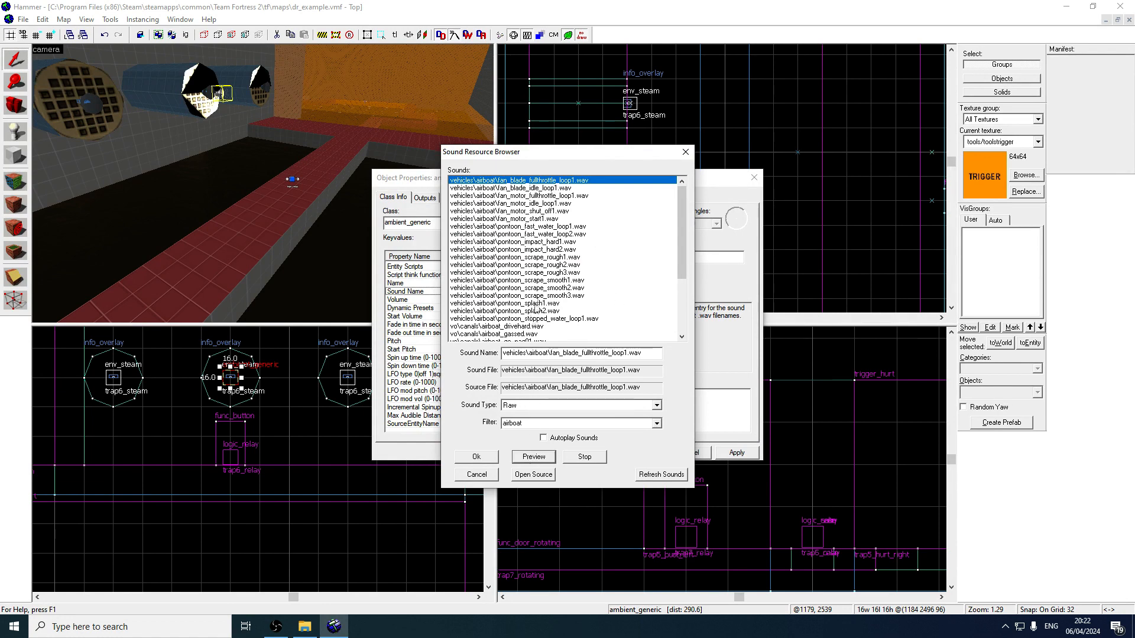
pyautogui.click(554, 202)
pyautogui.click(557, 196)
pyautogui.click(559, 190)
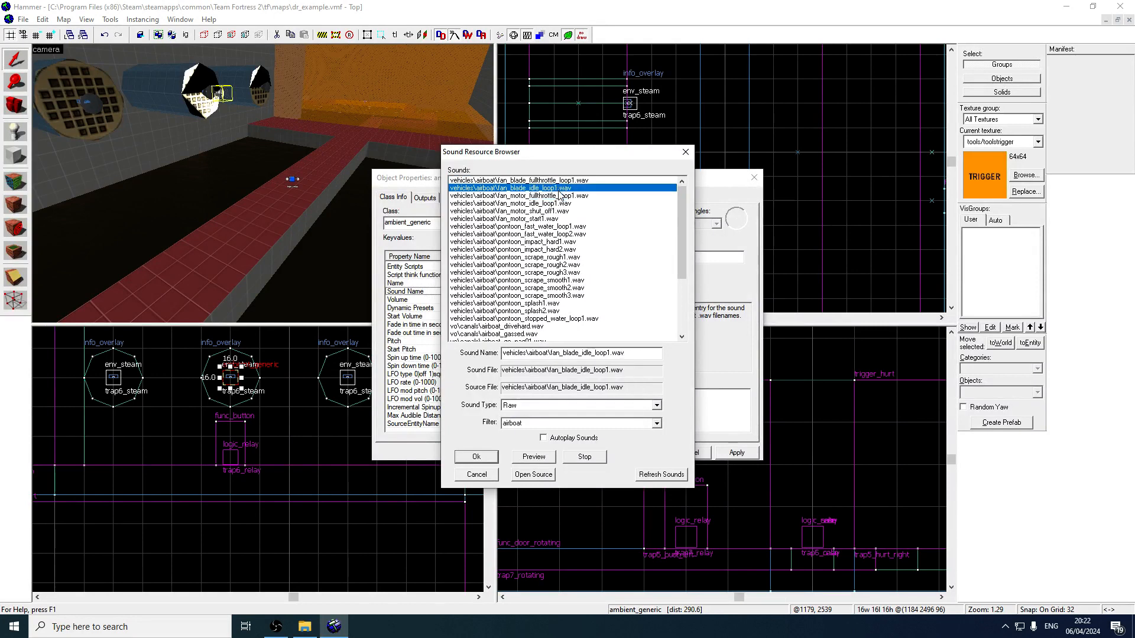
pyautogui.click(544, 457)
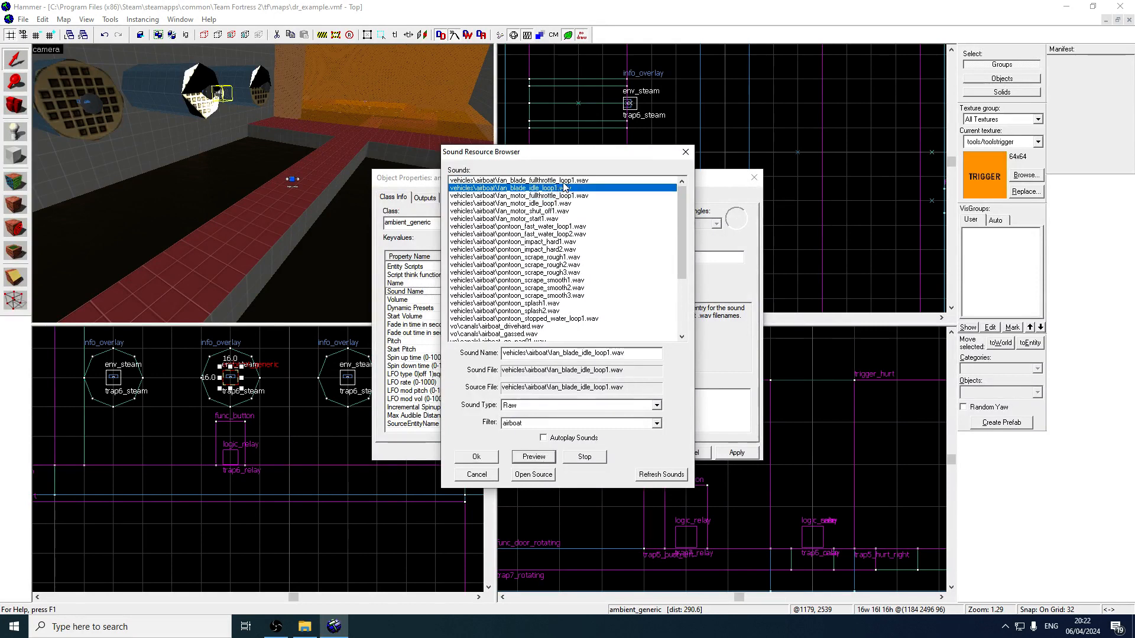
pyautogui.click(563, 180)
pyautogui.click(549, 462)
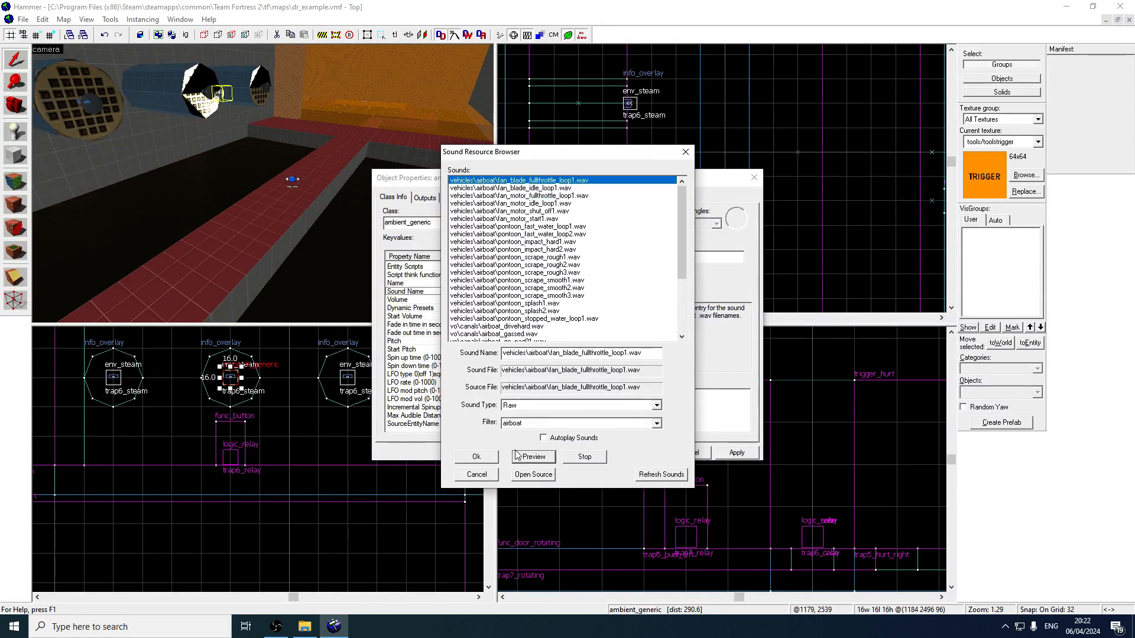
# - Preview fan_motor_fullthrottle_loop1.wav, but assign vehicles\airboat\fan_blade_fullthrottle_loop1.wav as the ambient_generic's sound and apply it
pyautogui.click(542, 195)
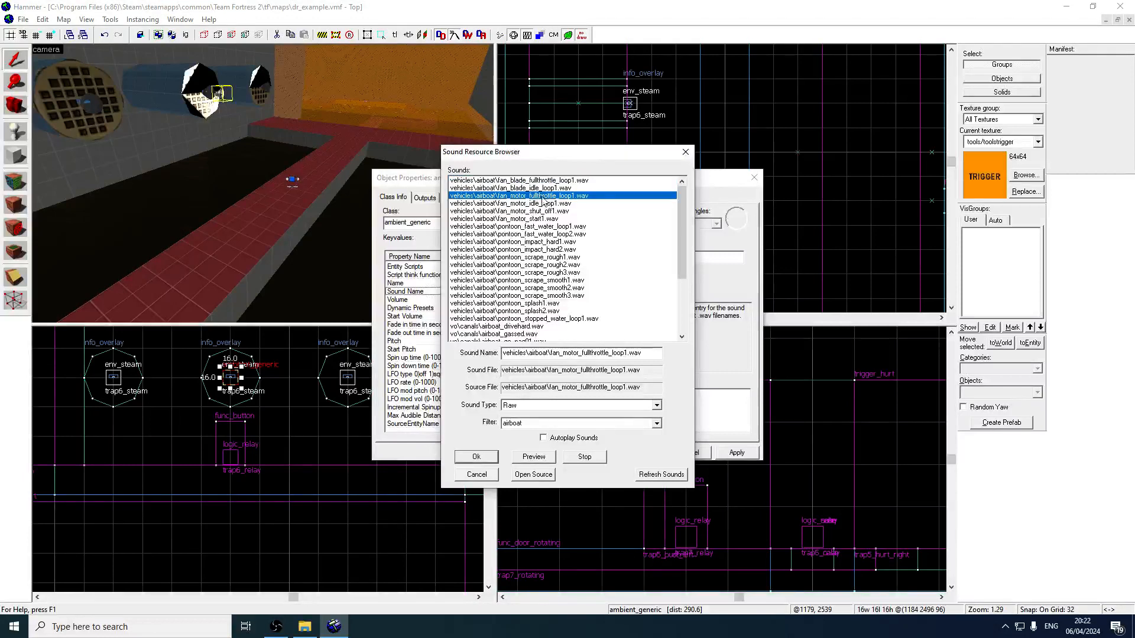
pyautogui.click(535, 460)
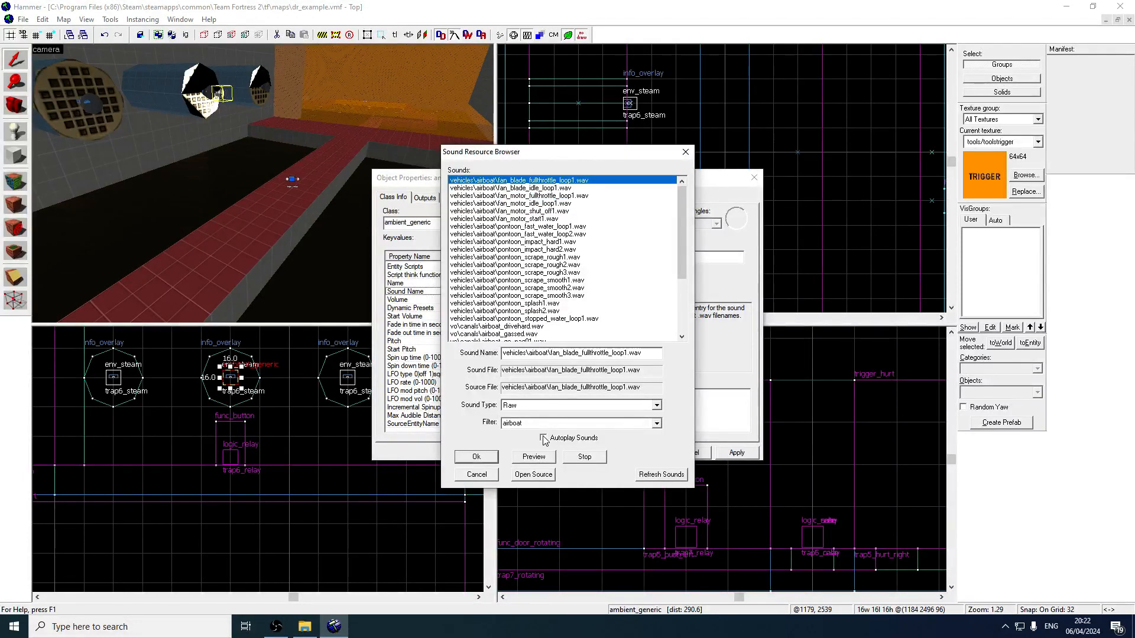
pyautogui.click(480, 458)
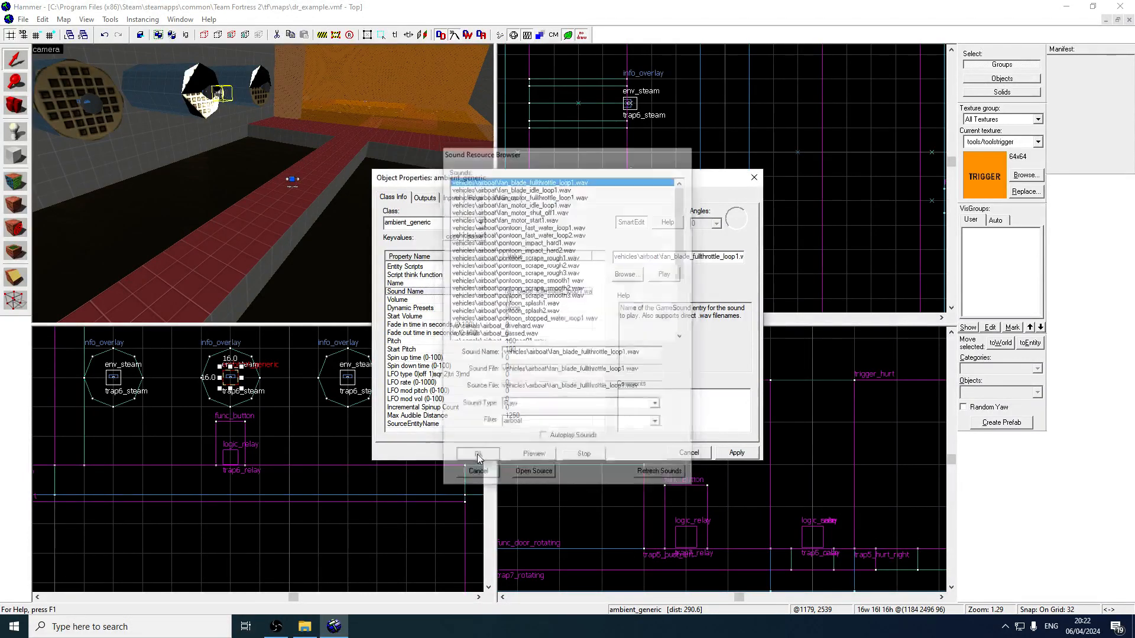
pyautogui.click(746, 456)
# - Name the ambient_generic trap6_sound and turn off its Is NOT Looped flag
pyautogui.click(522, 284)
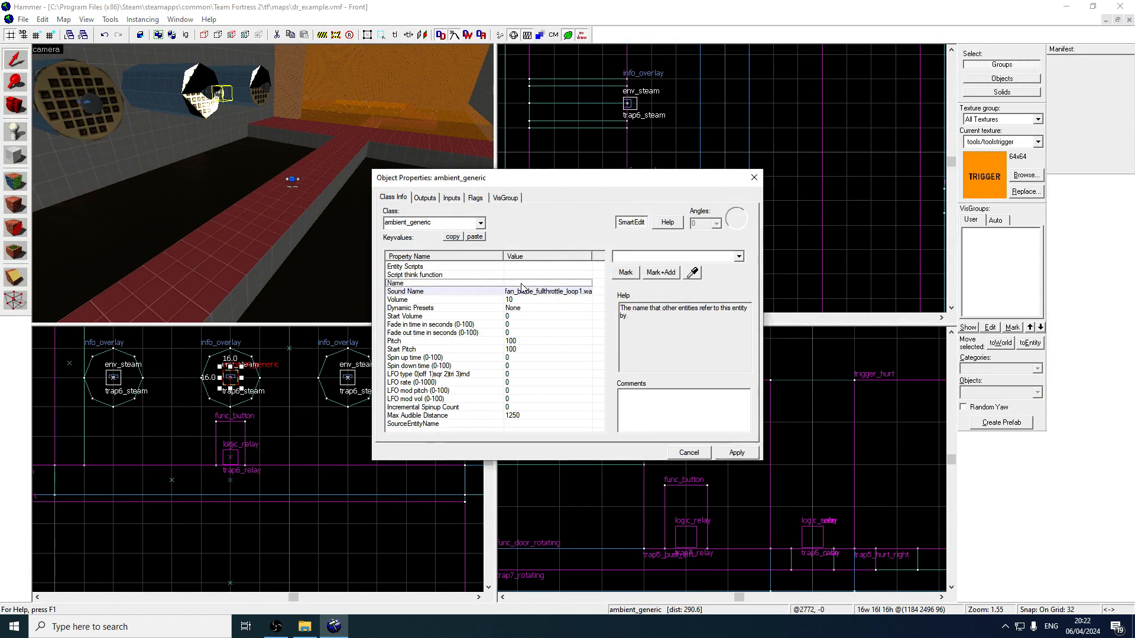
pyautogui.click(649, 258)
pyautogui.write('trap6_sou')
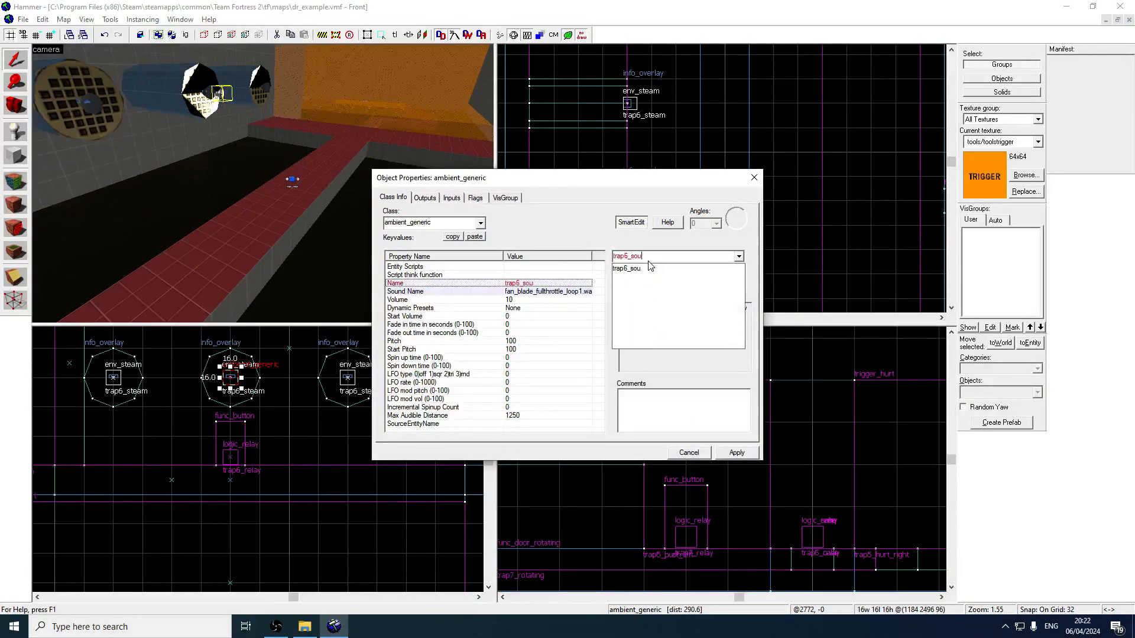
pyautogui.write('nd')
pyautogui.click(554, 292)
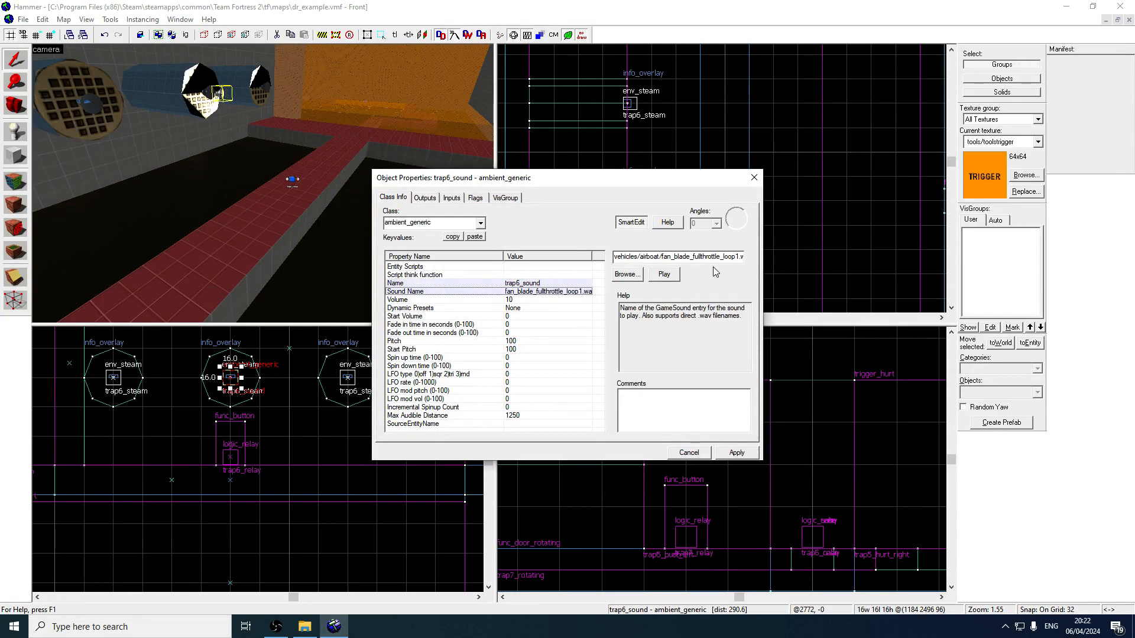
pyautogui.click(476, 199)
pyautogui.click(391, 236)
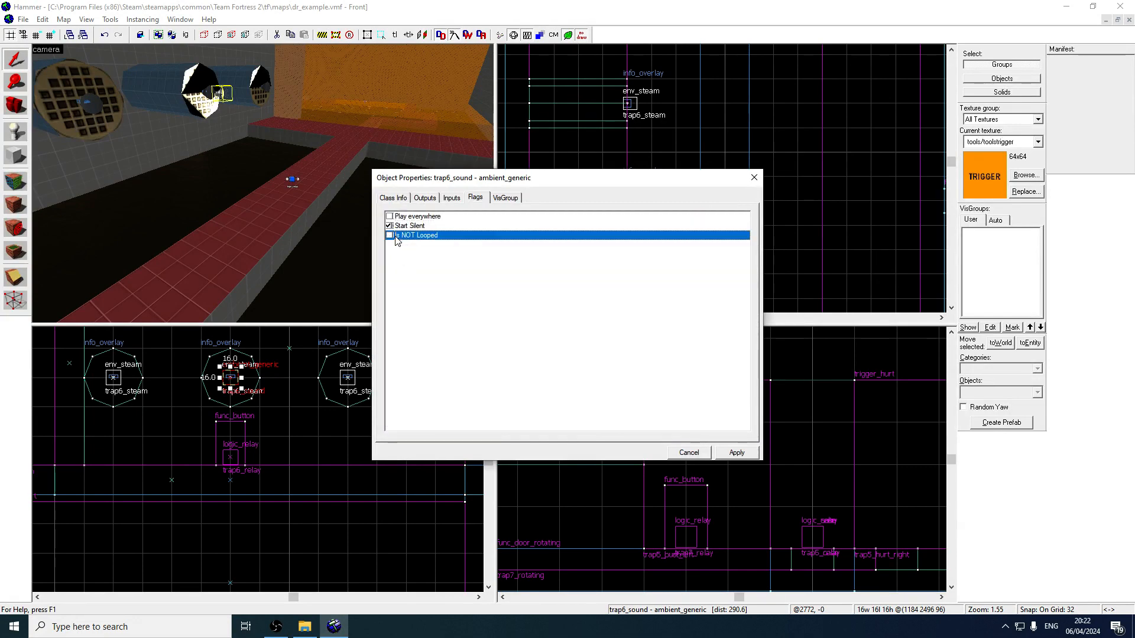
# - Close the middle ambient_generic's properties and place copies of it in front of the env_steam of the other two pipes
pyautogui.click(401, 201)
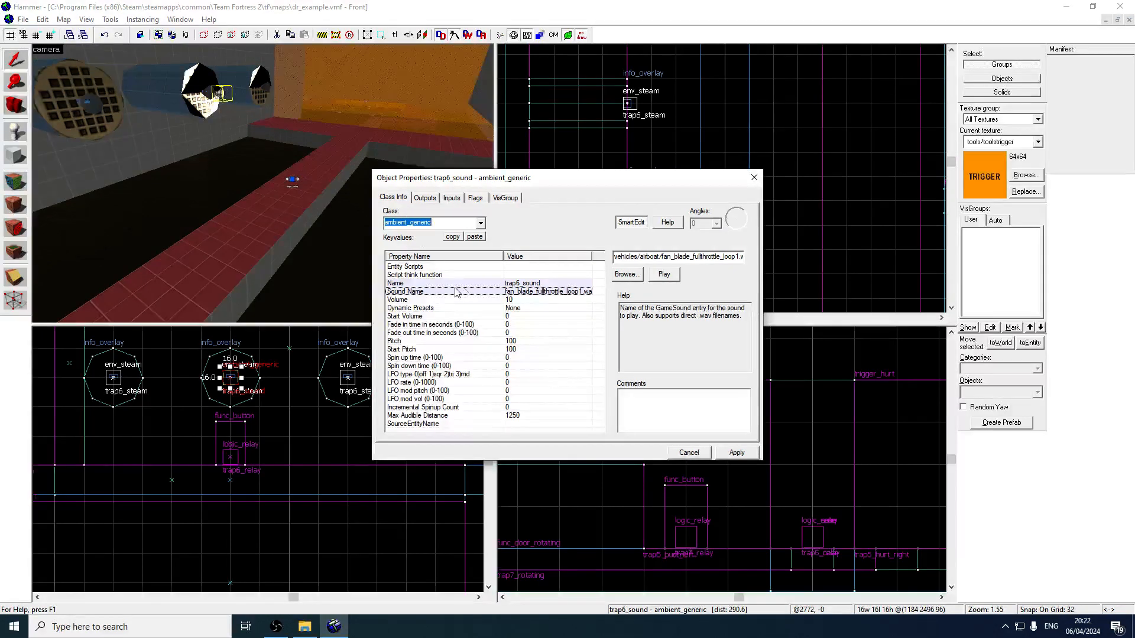
pyautogui.click(753, 177)
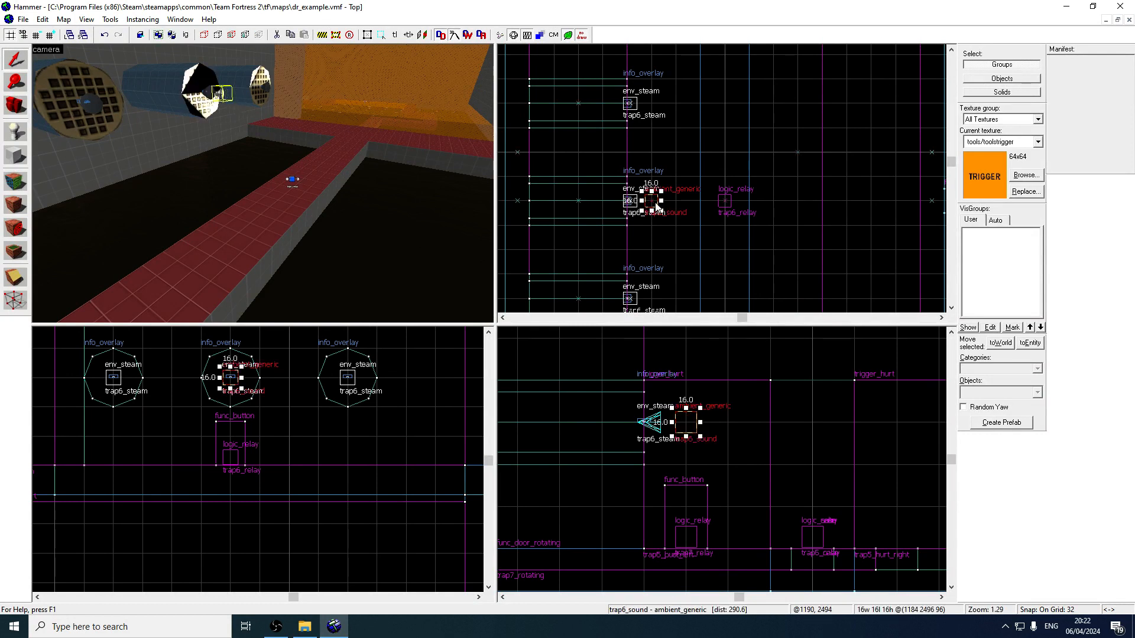
pyautogui.moveTo(656, 206)
pyautogui.keyDown('shift'); pyautogui.mouseDown()
pyautogui.moveTo(666, 213)
pyautogui.moveTo(658, 237)
pyautogui.mouseUp(); pyautogui.keyUp('shift')
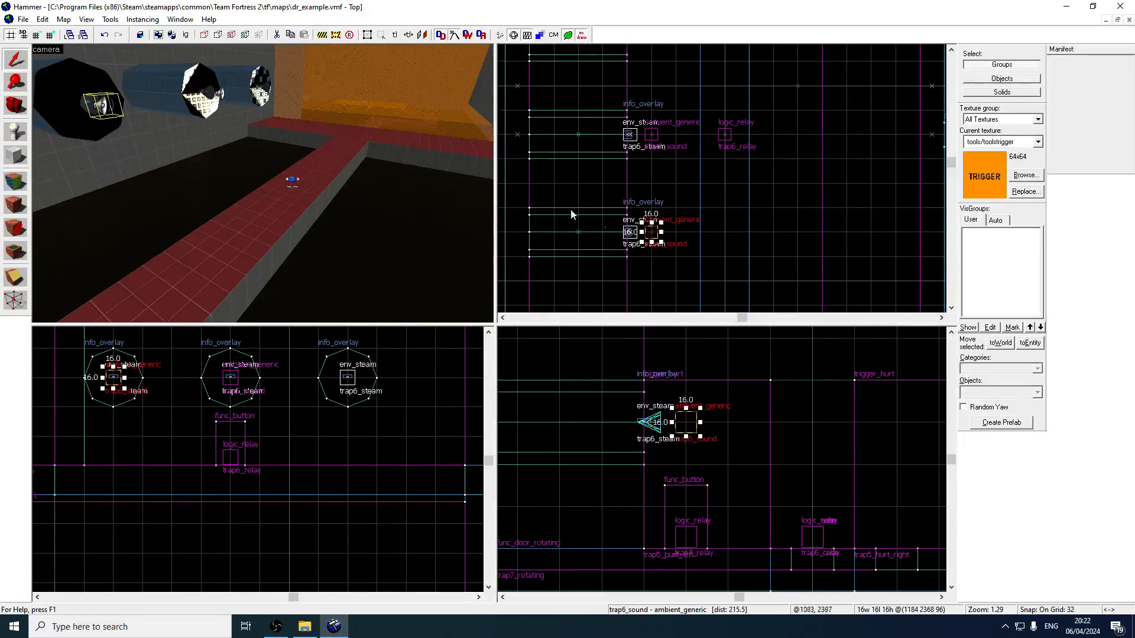
pyautogui.doubleClick(220, 95)
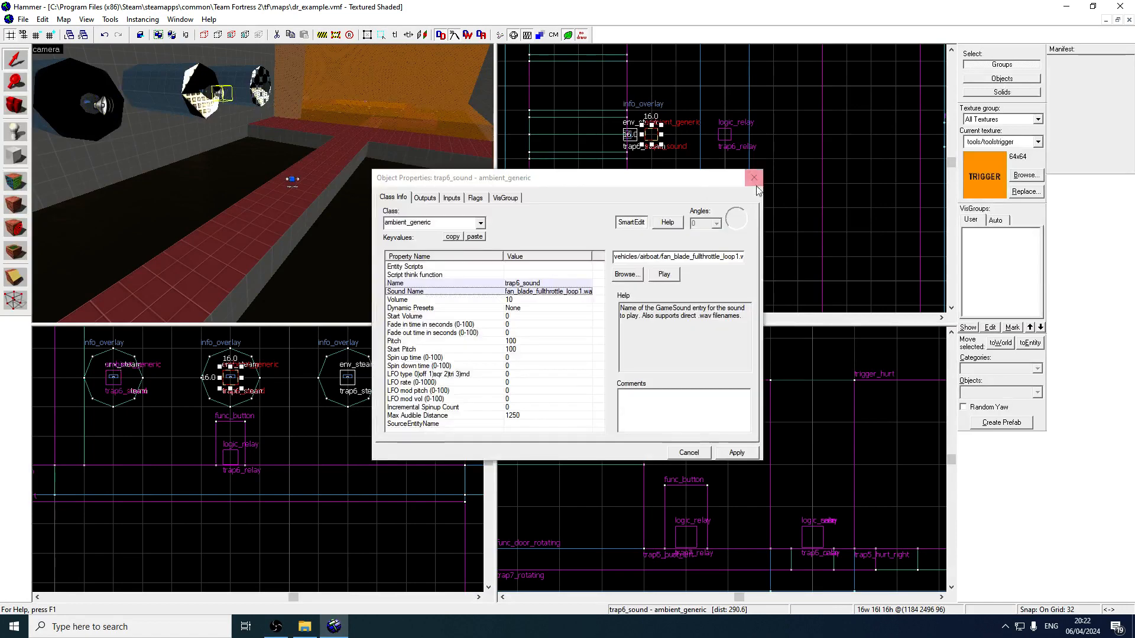
pyautogui.click(757, 175)
pyautogui.keyDown('shift'); pyautogui.moveTo(655, 136); pyautogui.dragTo(654, 107); pyautogui.keyUp('shift')
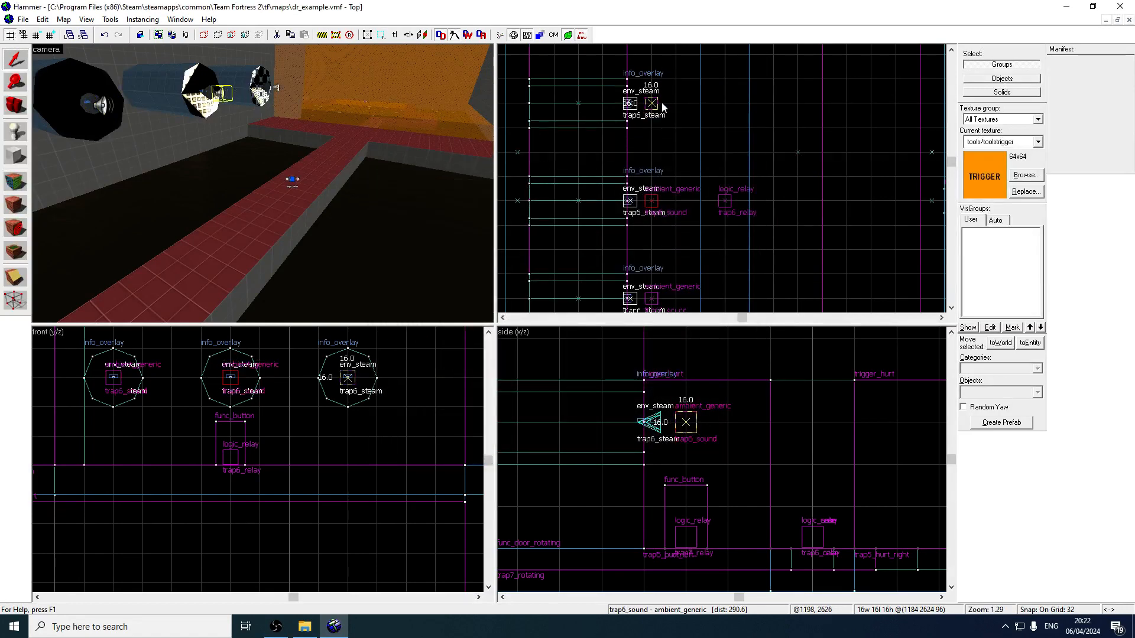
# - Add an OnTrigger output to trap6_relay that sends PlaySound to trap6_sound with no delay
pyautogui.click(295, 184)
pyautogui.doubleClick(297, 186)
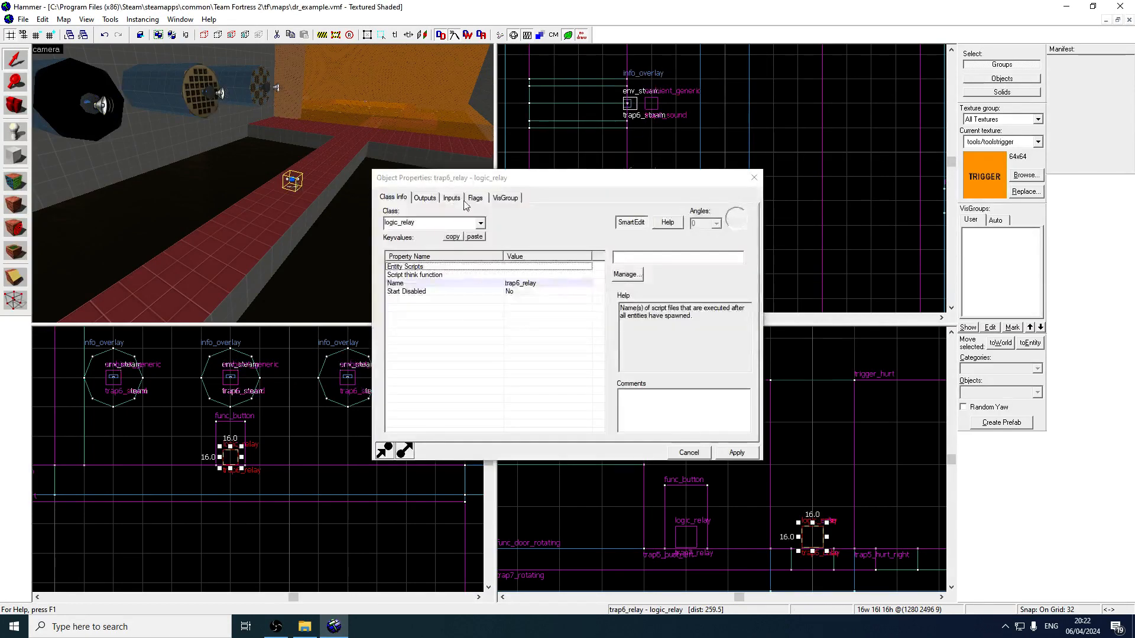
pyautogui.click(431, 200)
pyautogui.click(496, 309)
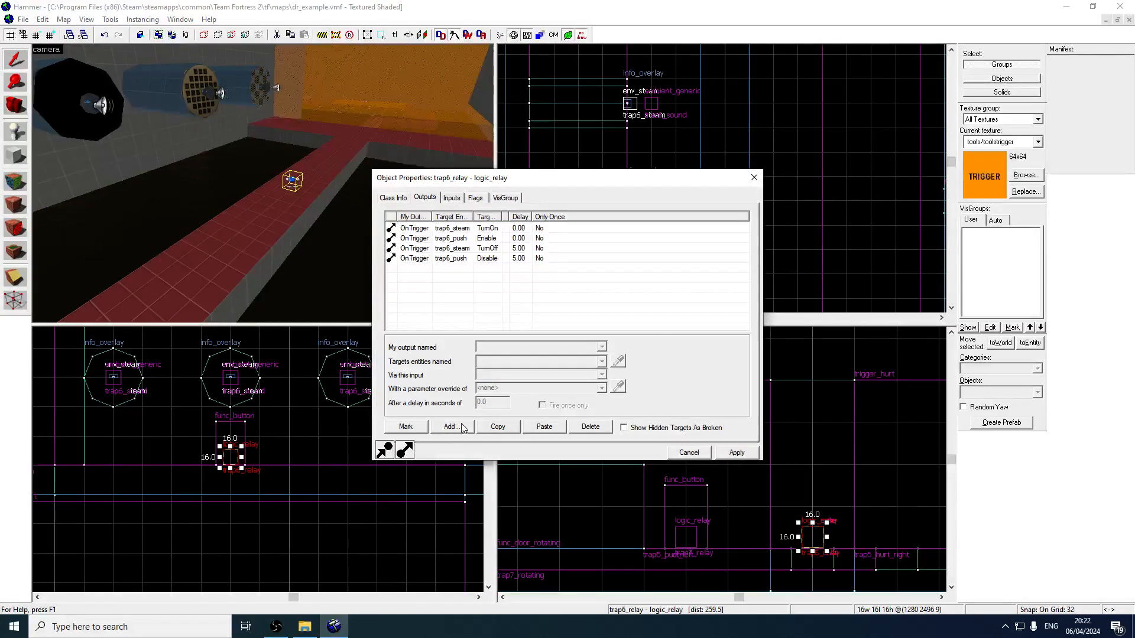
pyautogui.click(452, 426)
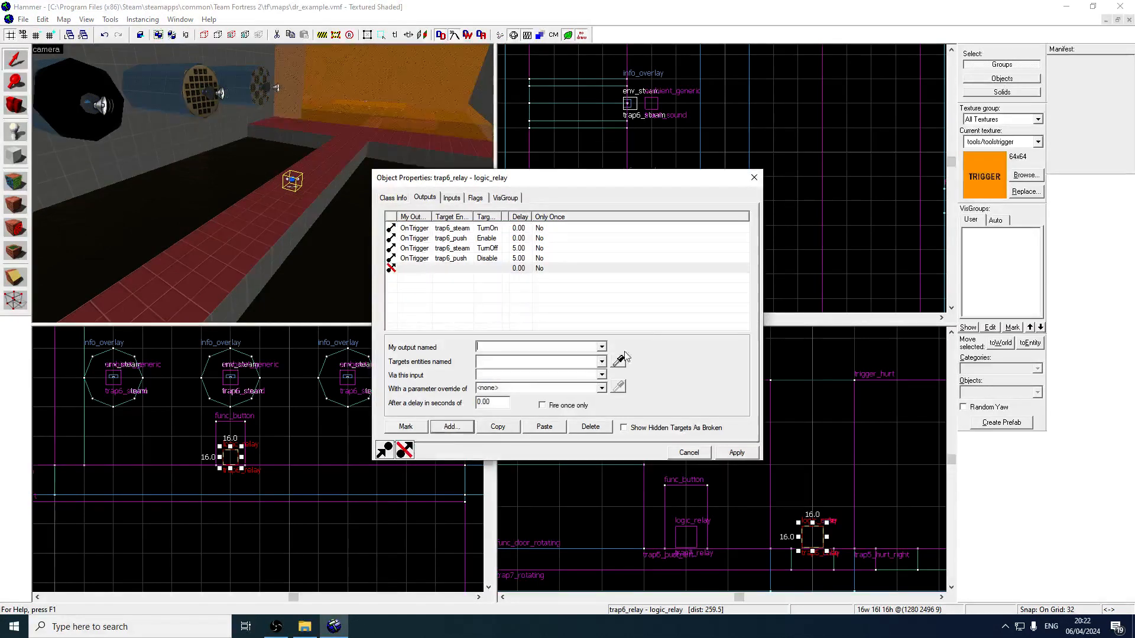
pyautogui.click(514, 366)
pyautogui.write('trap6')
pyautogui.write('_sound')
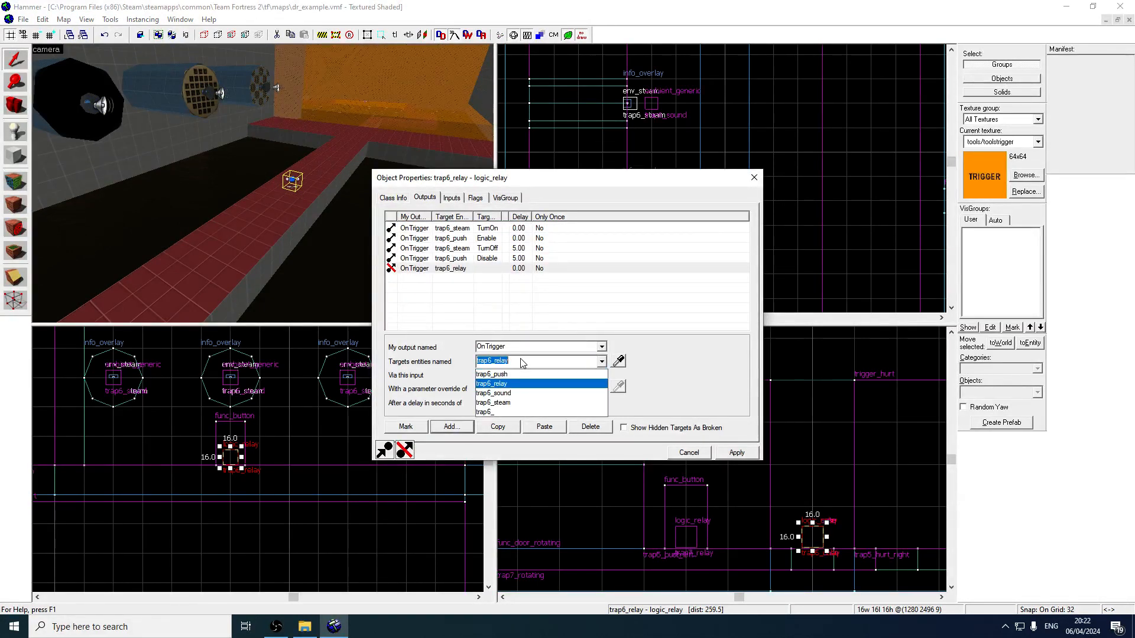
pyautogui.click(600, 375)
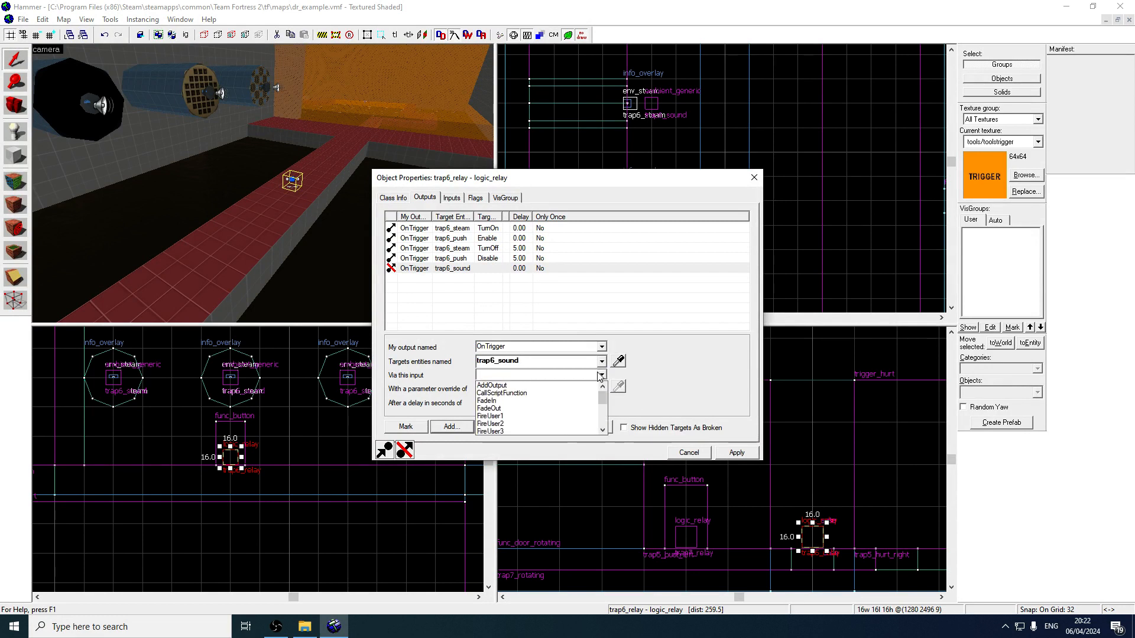
pyautogui.write('PlaySound')
pyautogui.press('Return')
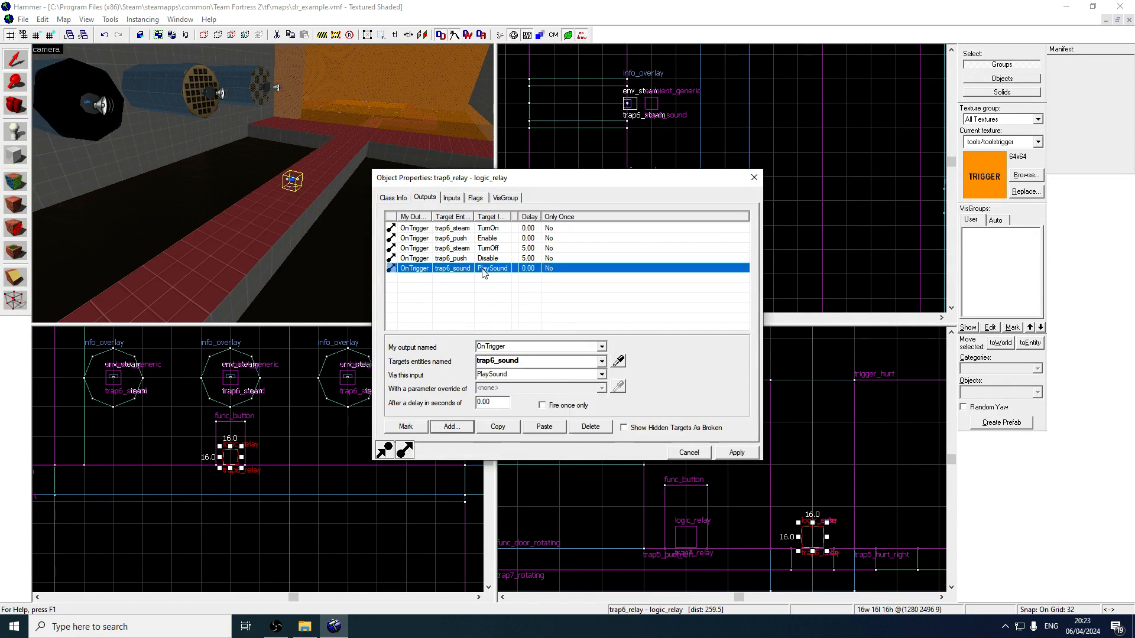
# - Paste a copy of the trap6_sound output, change it to StopSound with a 5-second delay, and apply the relay's outputs
pyautogui.click(541, 426)
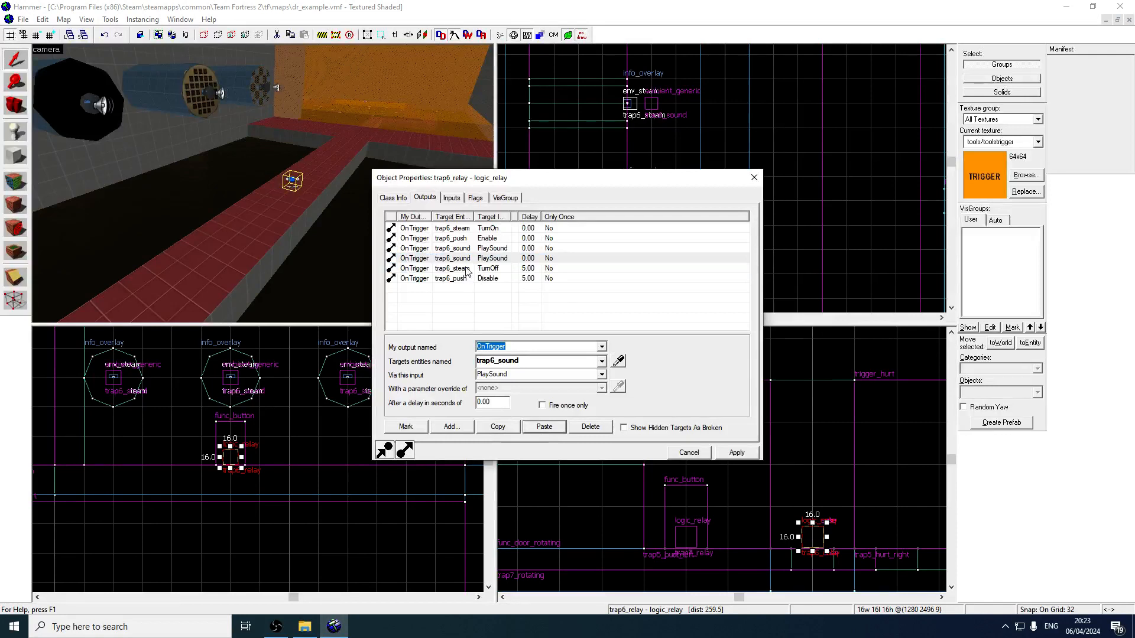
pyautogui.click(472, 260)
pyautogui.doubleClick(510, 375)
pyautogui.write('StopSound')
pyautogui.click(481, 259)
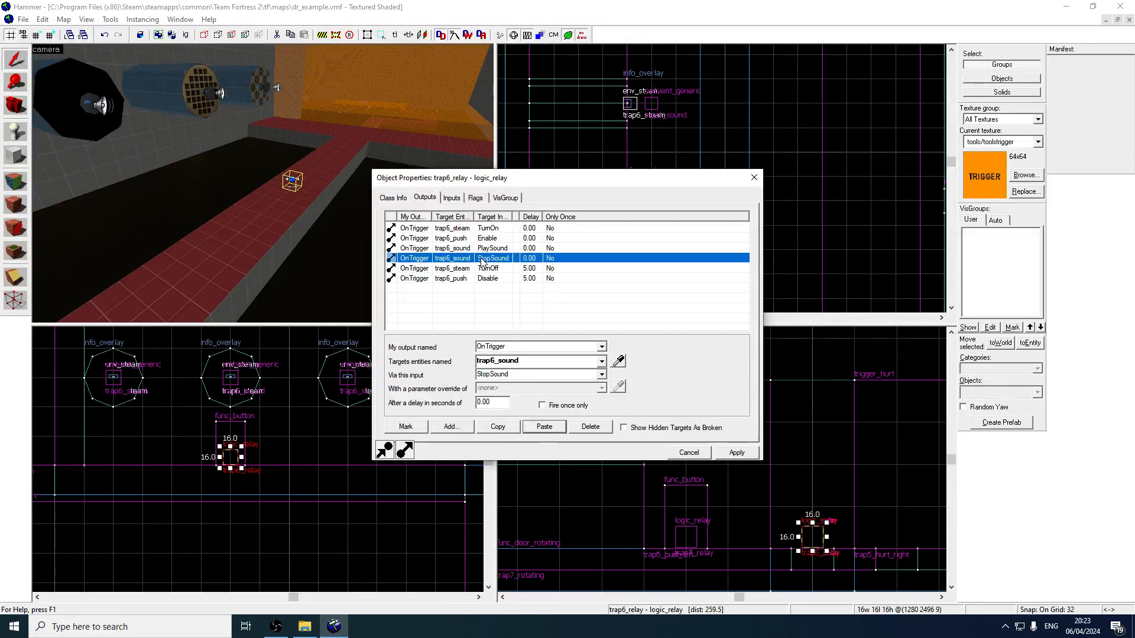
pyautogui.doubleClick(499, 404)
pyautogui.write('5')
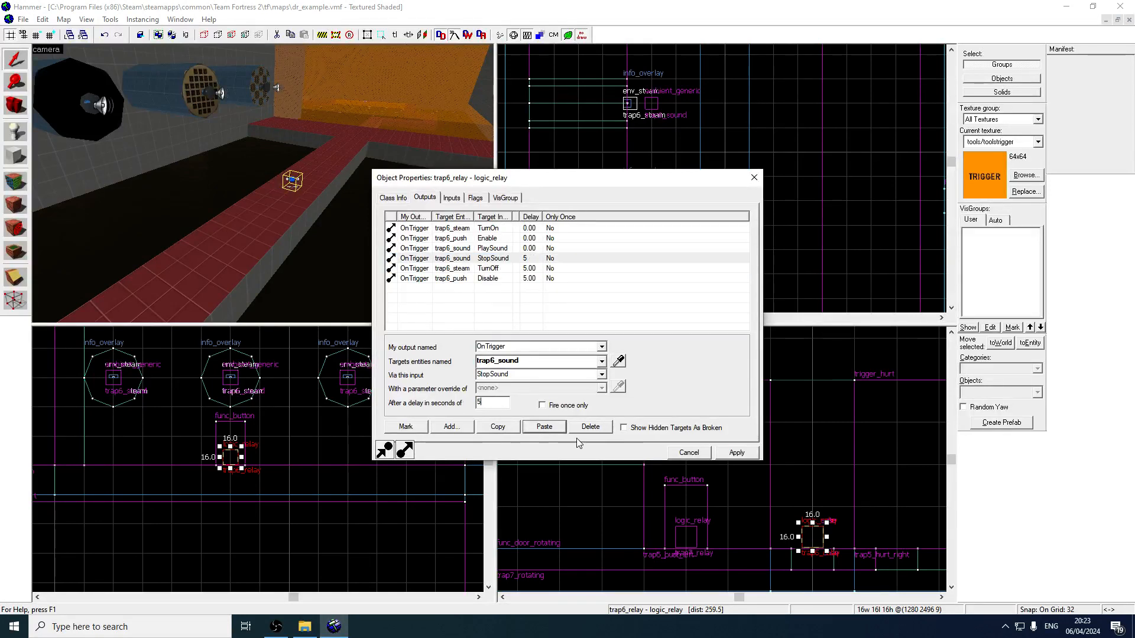
pyautogui.click(733, 454)
# - Check the flags and keyvalues of the middle pipe's trap6_sound ambient_generic, then close its properties
pyautogui.click(224, 95)
pyautogui.click(475, 198)
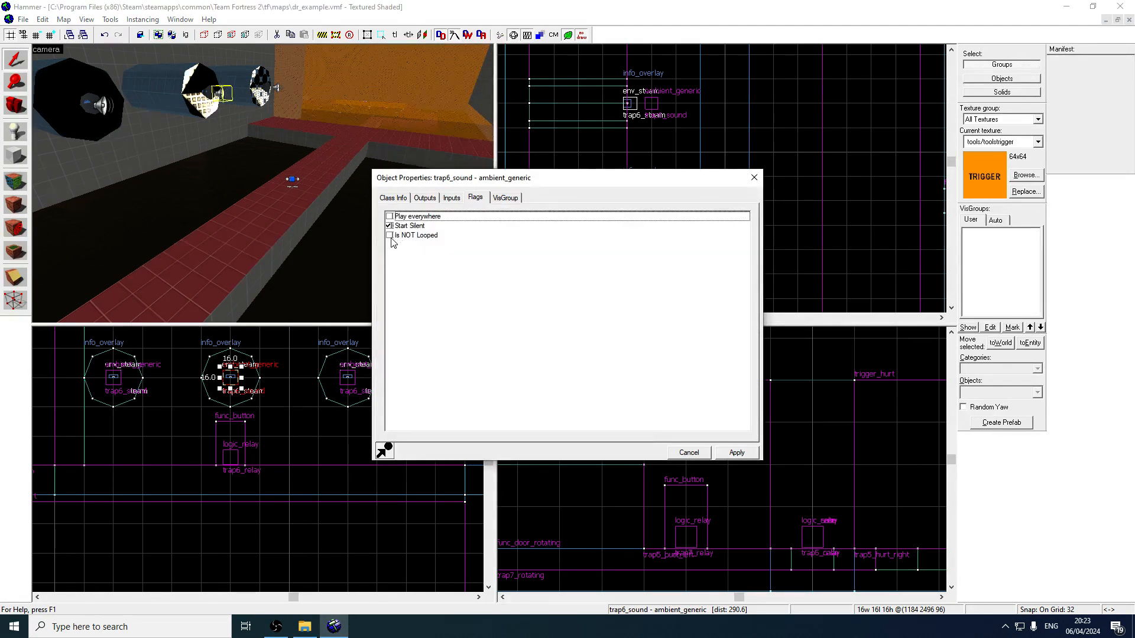
pyautogui.click(393, 198)
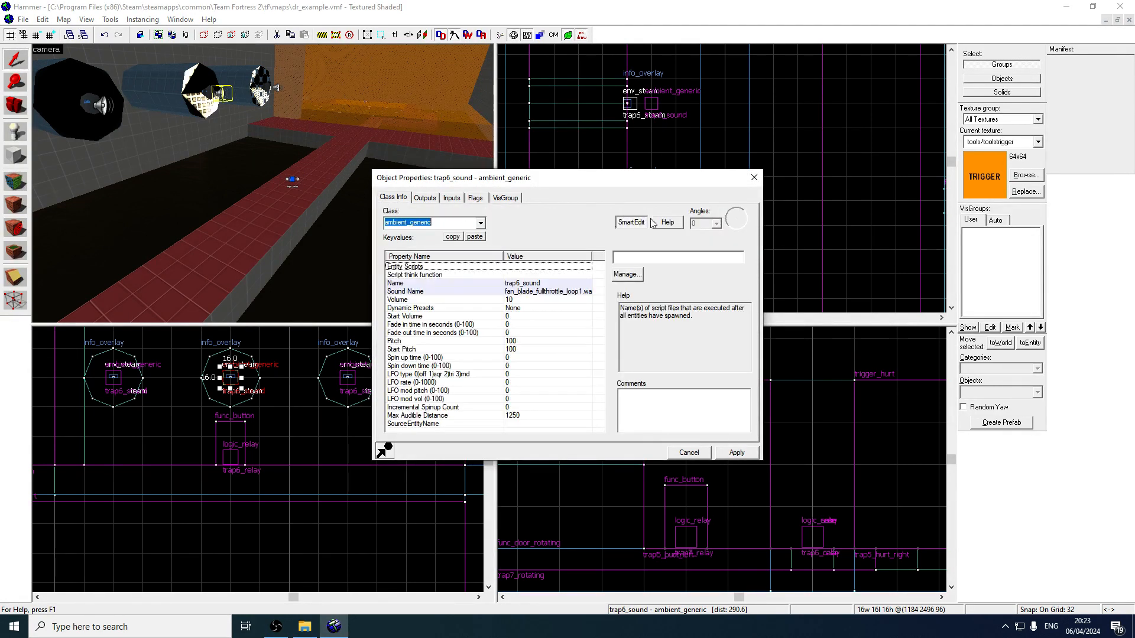
pyautogui.click(754, 177)
pyautogui.click(578, 208)
# - Save the dr_example map
pyautogui.press('z')
pyautogui.press('s')
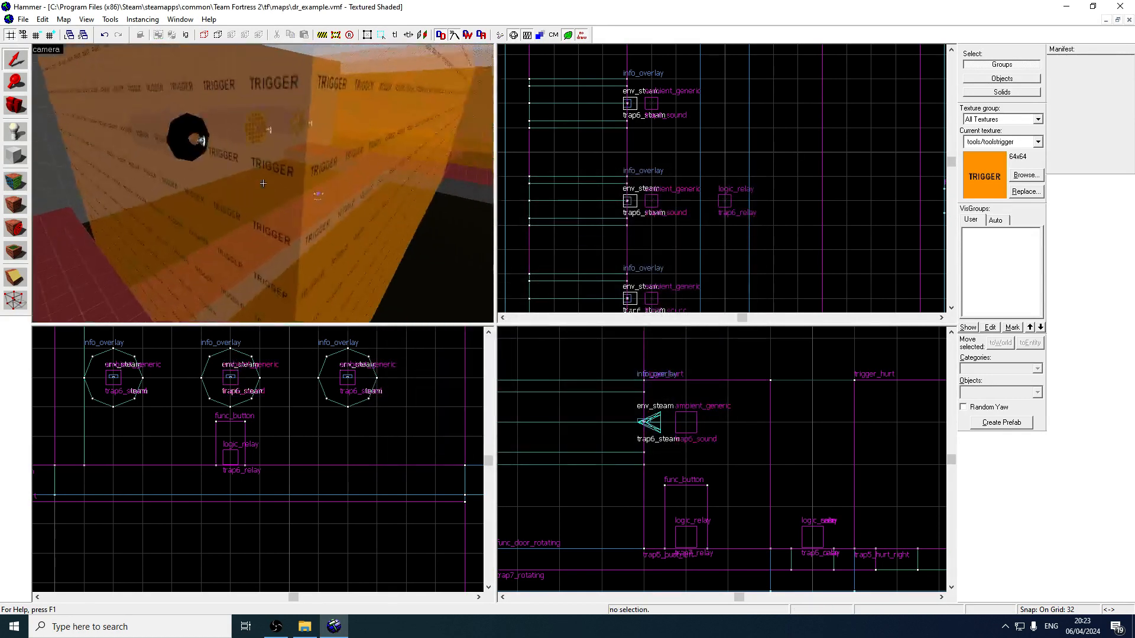
pyautogui.press('w')
pyautogui.press('z')
pyautogui.click(23, 20)
pyautogui.click(43, 72)
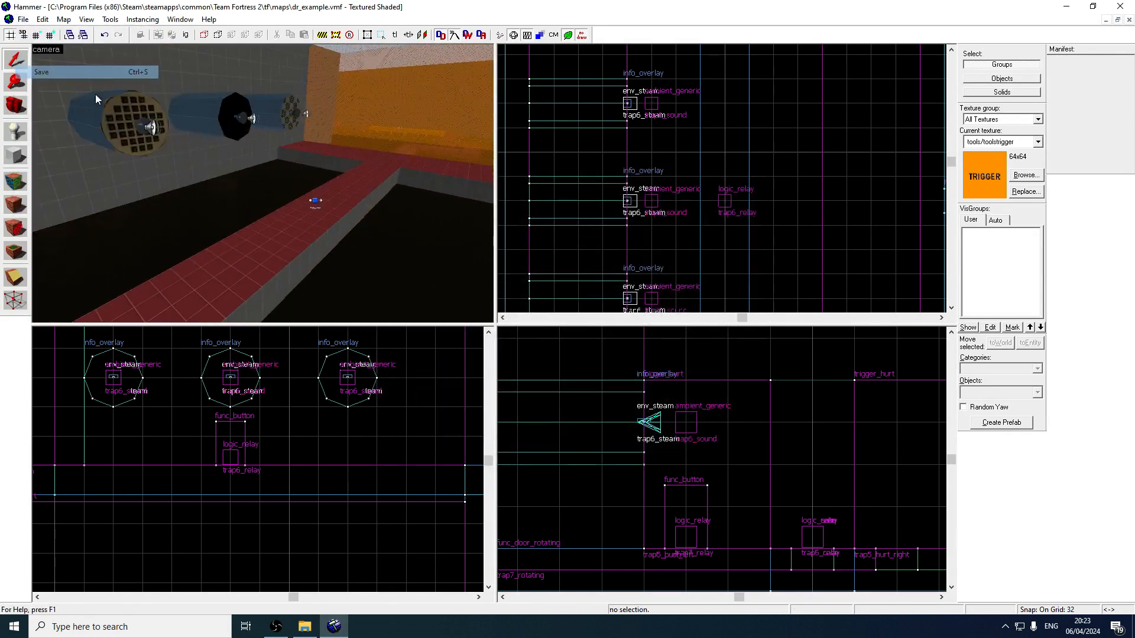
# - Review the outputs of the trap's func_button beside the pit, then close its properties and clear the selection
pyautogui.press('z')
pyautogui.press('s')
pyautogui.press('z')
pyautogui.press('d')
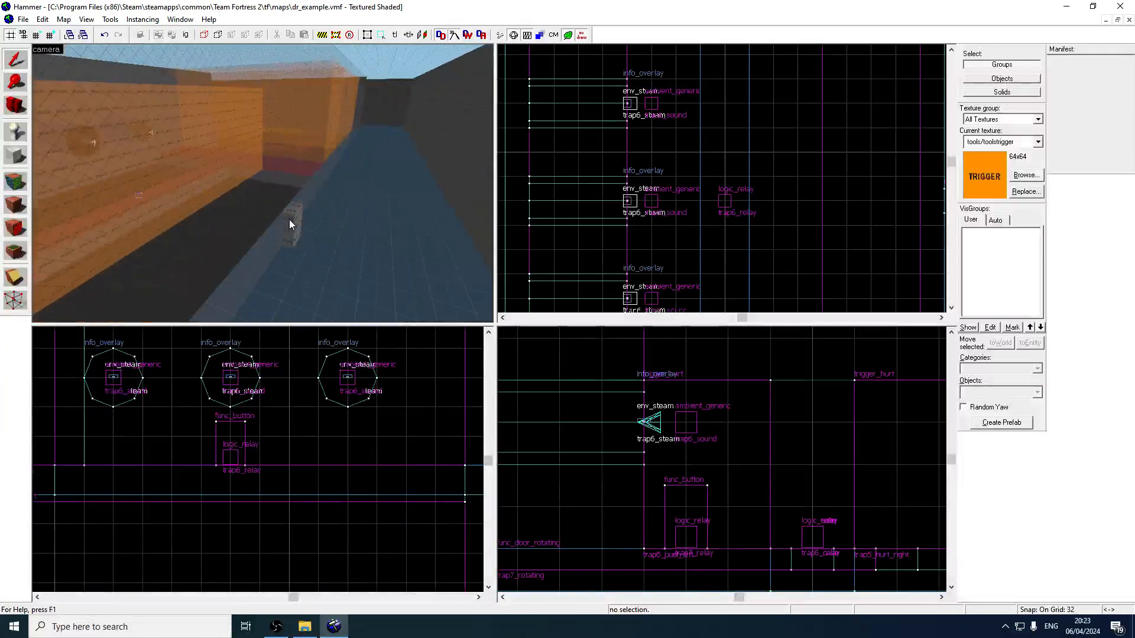
pyautogui.doubleClick(289, 220)
pyautogui.click(425, 199)
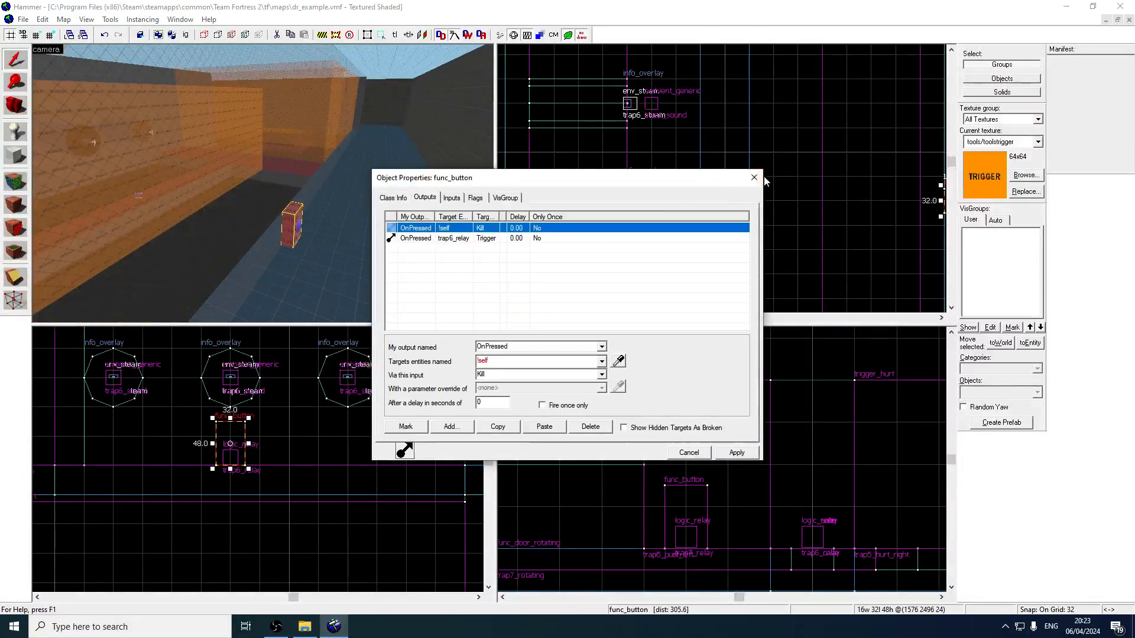
pyautogui.press('Escape')
pyautogui.press('Escape')
# - Compile and run the map with BSP, VIS and RAD all set to Normal
pyautogui.press('z')
pyautogui.press('s')
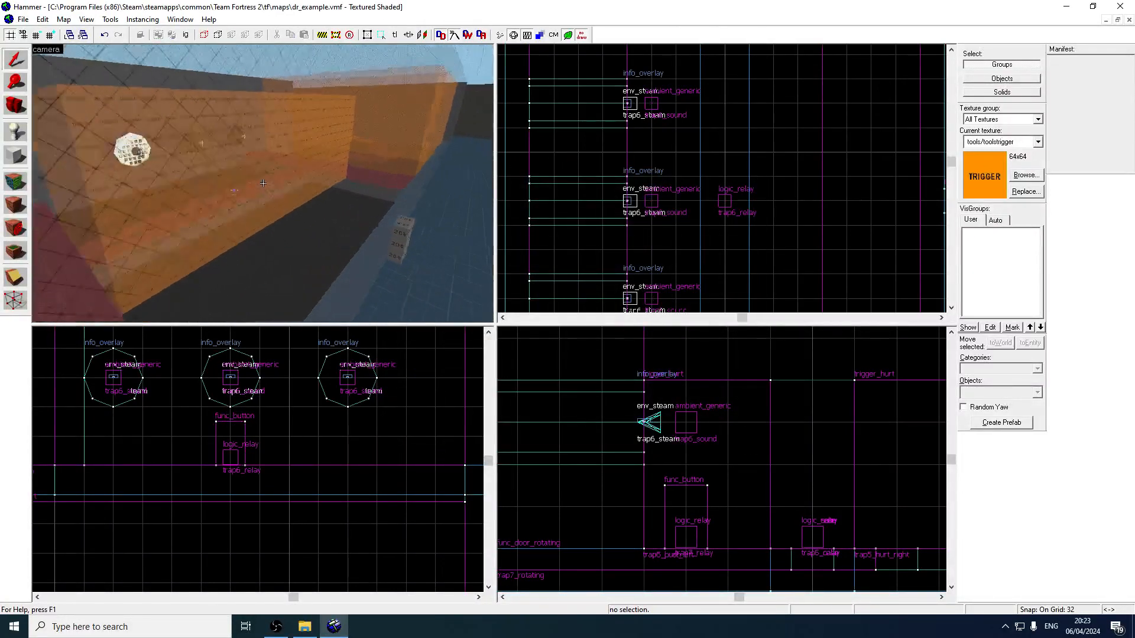
pyautogui.press('z')
pyautogui.click(19, 20)
pyautogui.click(53, 145)
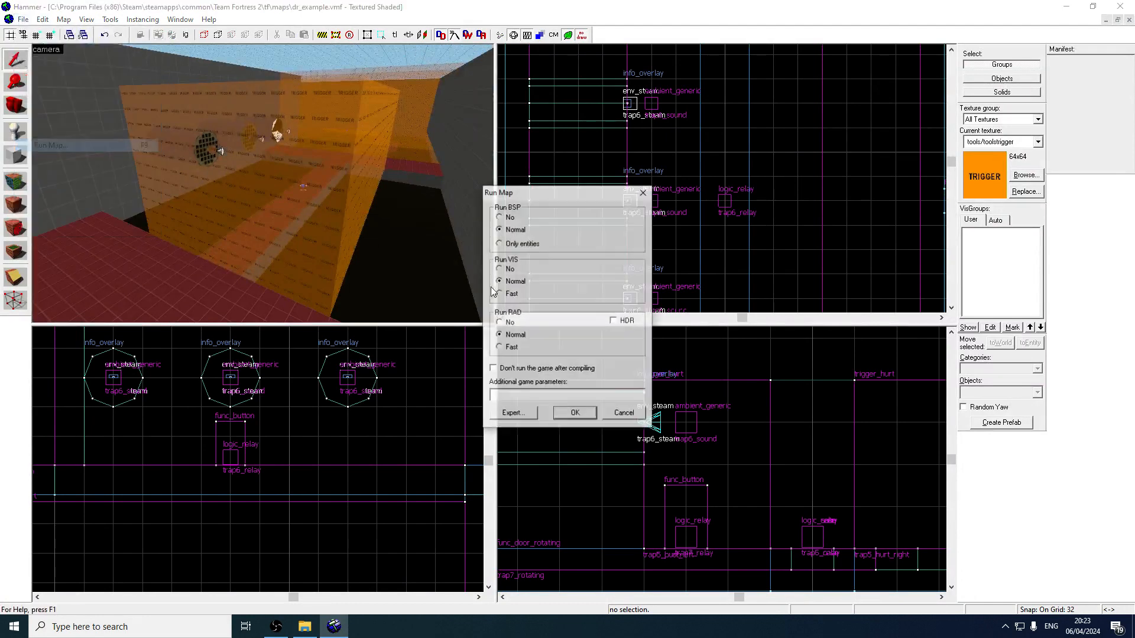
pyautogui.click(578, 411)
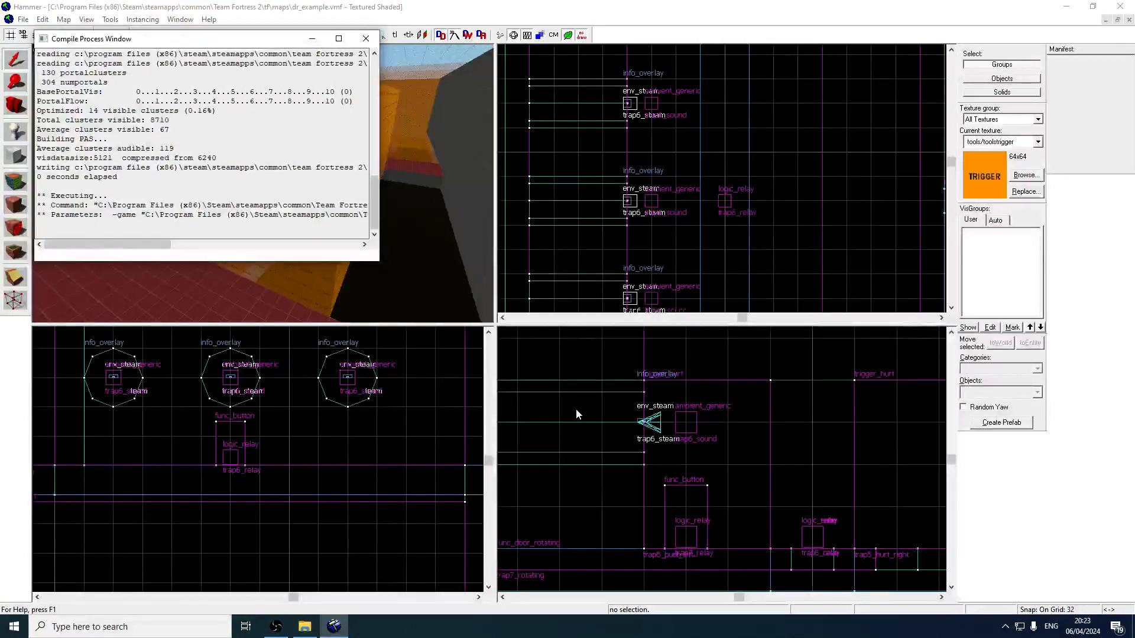
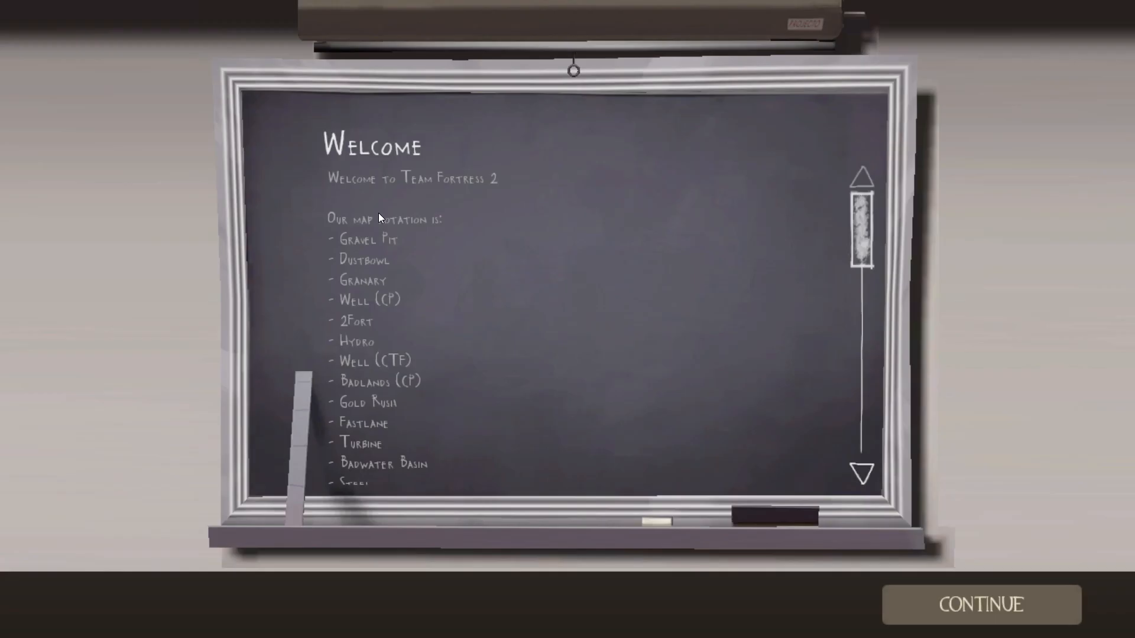
# - Continue past the Team Fortress 2 welcome screen and join team BLU as the Demoman
pyautogui.click(979, 603)
pyautogui.click(978, 603)
pyautogui.click(567, 254)
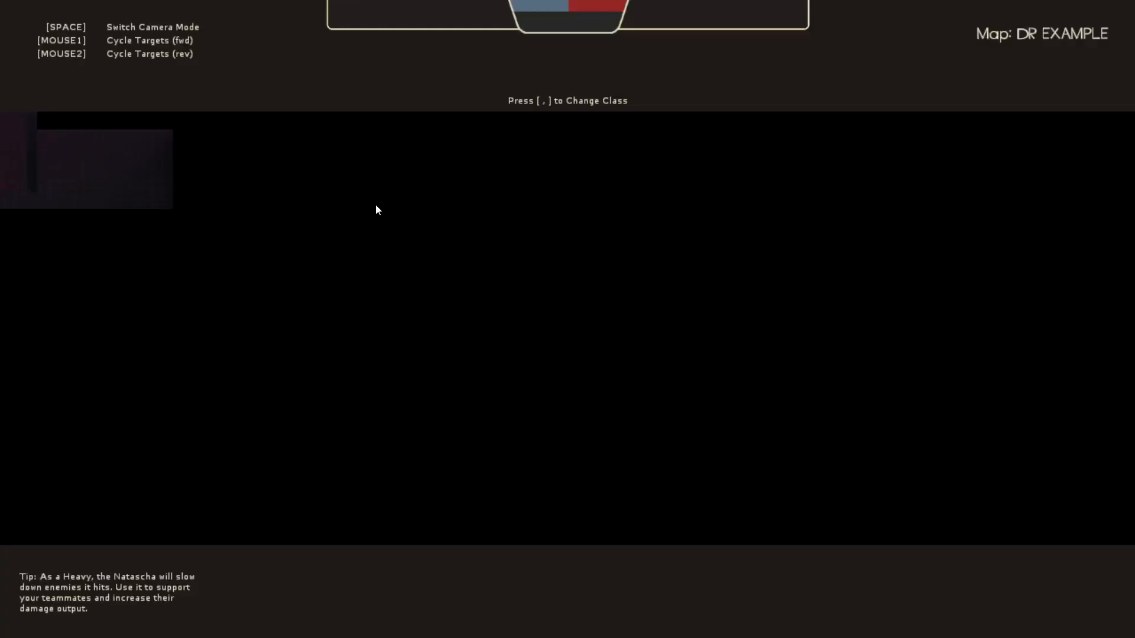
pyautogui.press('4')
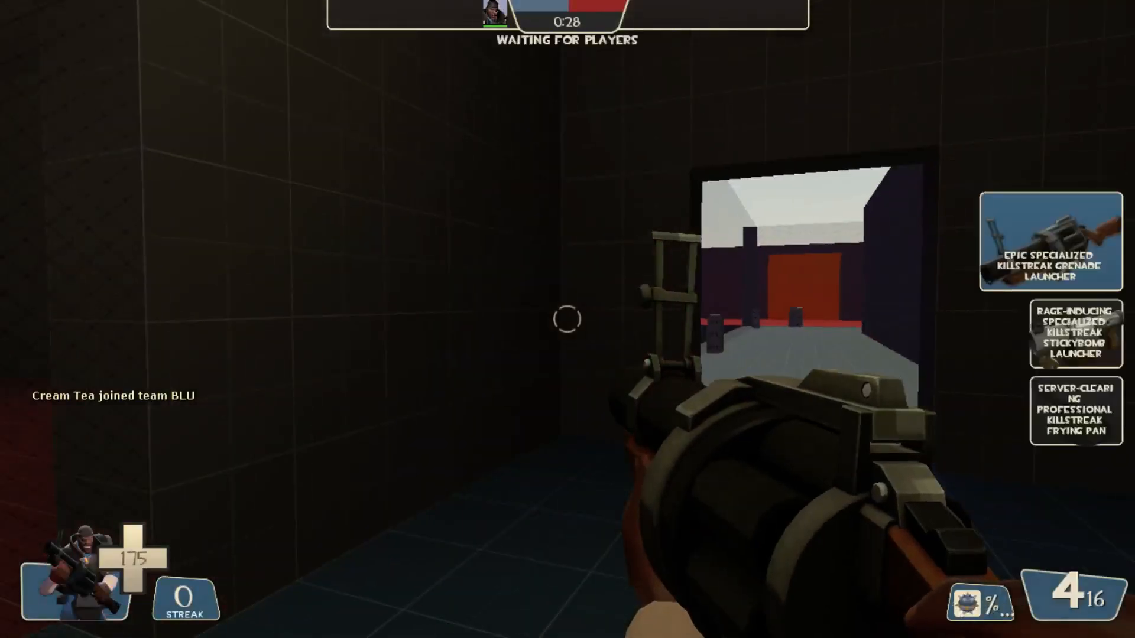
# - Set sv_cheats to 1 in the game console and turn on noclip
pyautogui.press('`')
pyautogui.write('noclip')
pyautogui.press('Return')
pyautogui.write('sv_cheats 1')
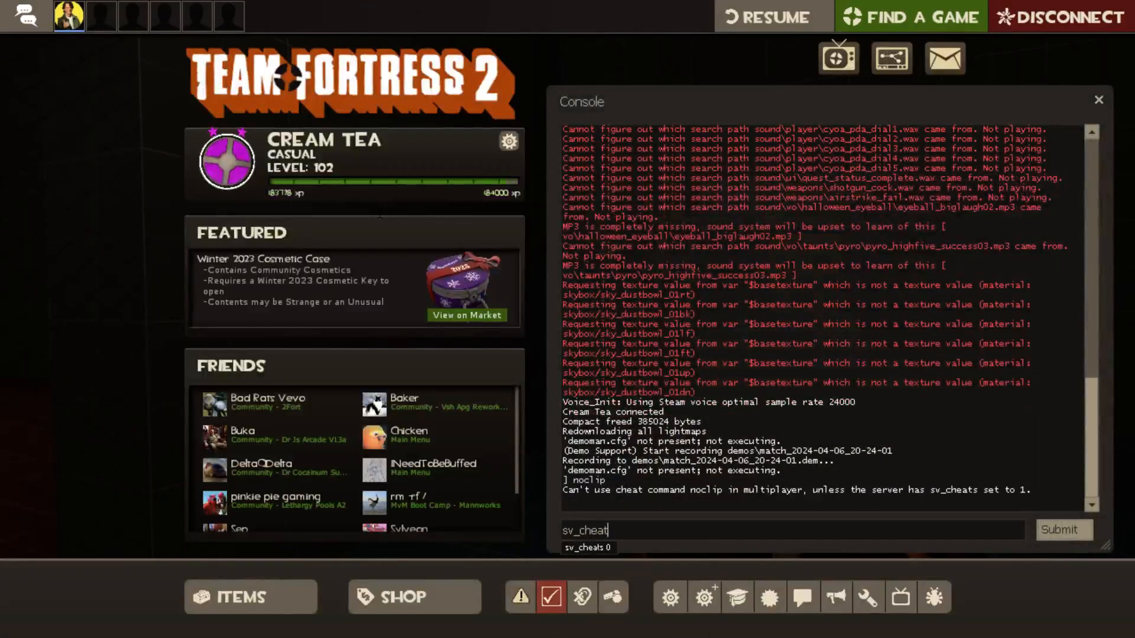
pyautogui.press('Return')
pyautogui.write('noclip')
pyautogui.press('Return')
pyautogui.press('`')
# - Fly to the steam trap's button with the stickybomb launcher and fire a stickybomb at it
pyautogui.press('2')
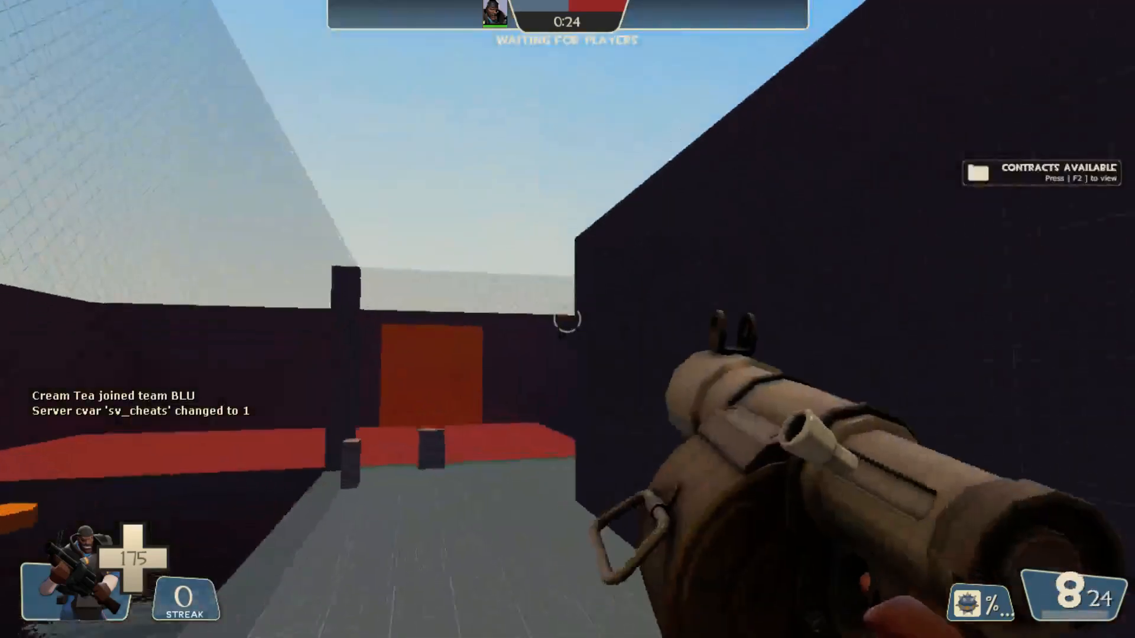
pyautogui.press('w')
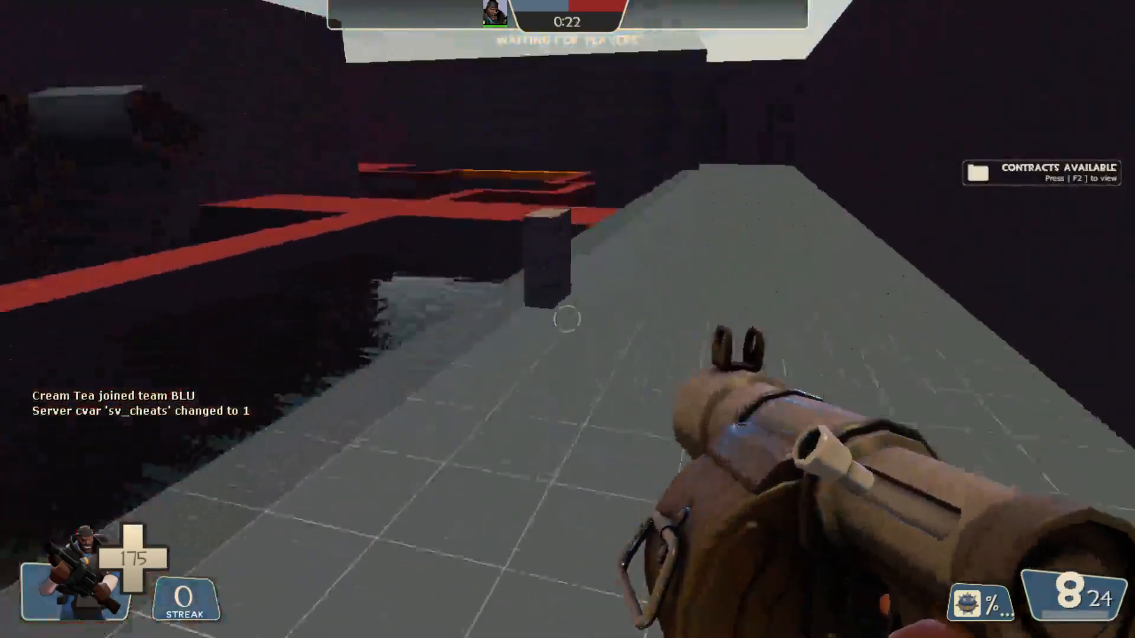
pyautogui.click(567, 319)
pyautogui.press('w')
# - Turn noclip off in front of the steam pipes and detonate the stickybomb to test the trap
pyautogui.press('`')
pyautogui.write('noclip')
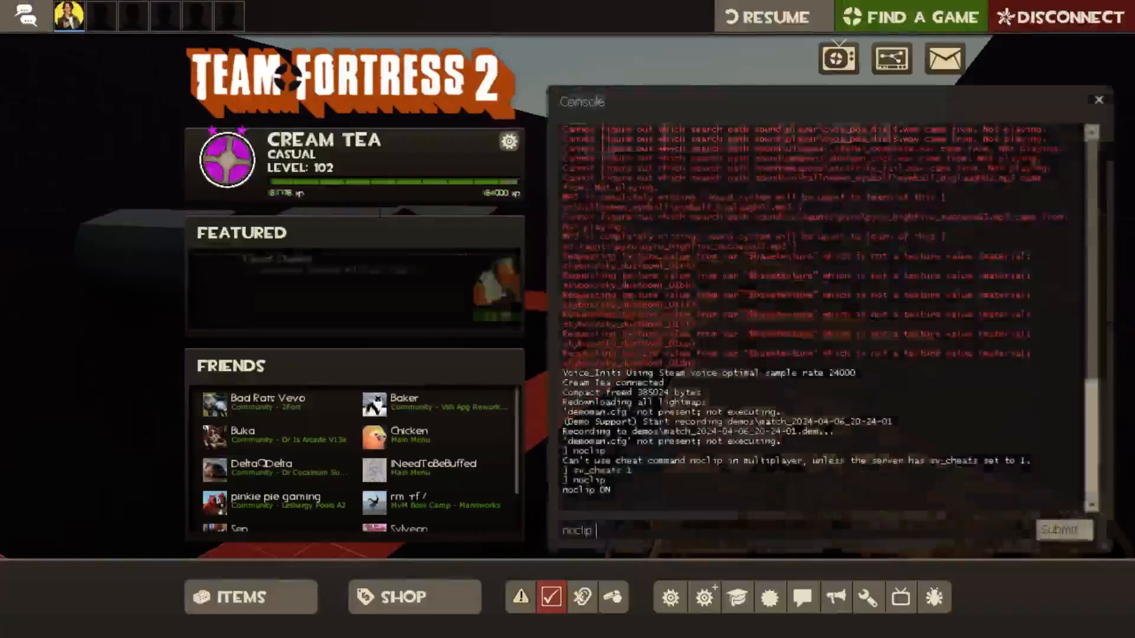
pyautogui.press('Return')
pyautogui.press('`')
pyautogui.press('w')
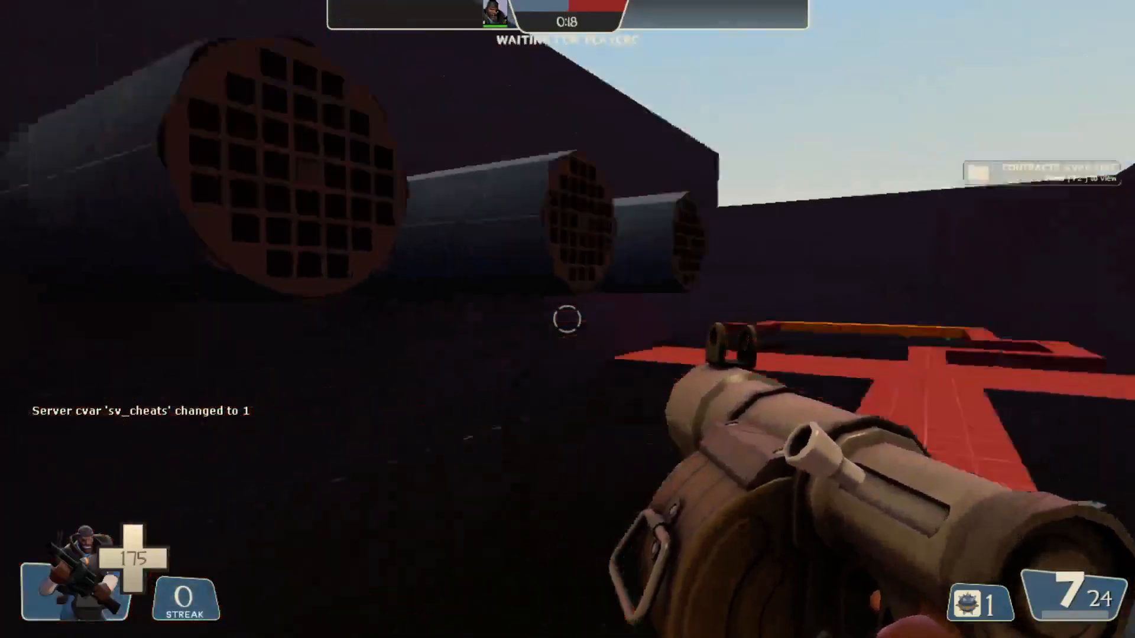
pyautogui.rightClick(567, 319)
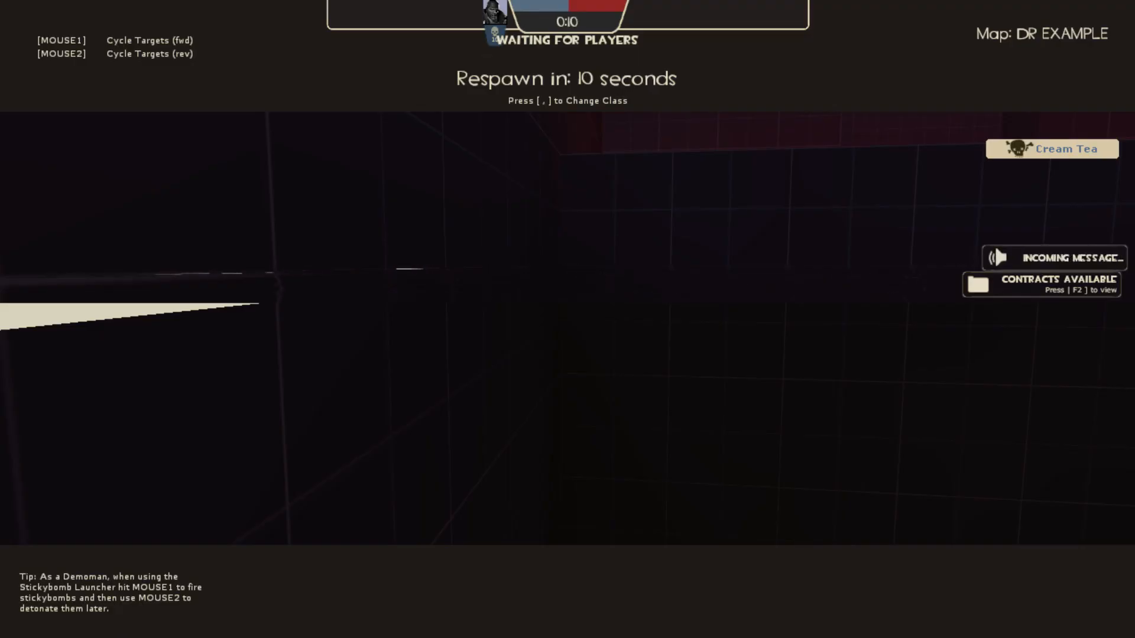
# - Quit the game from its console, maximize the Hammer window and close the compile log
pyautogui.press('`')
pyautogui.write('quit')
pyautogui.press('Return')
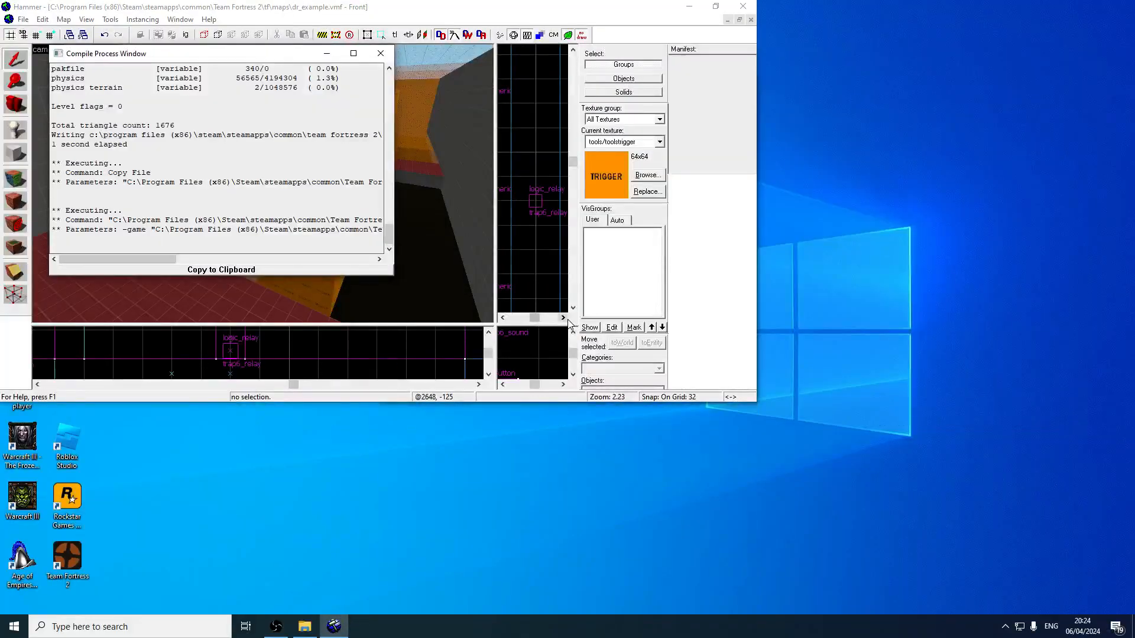
pyautogui.click(715, 5)
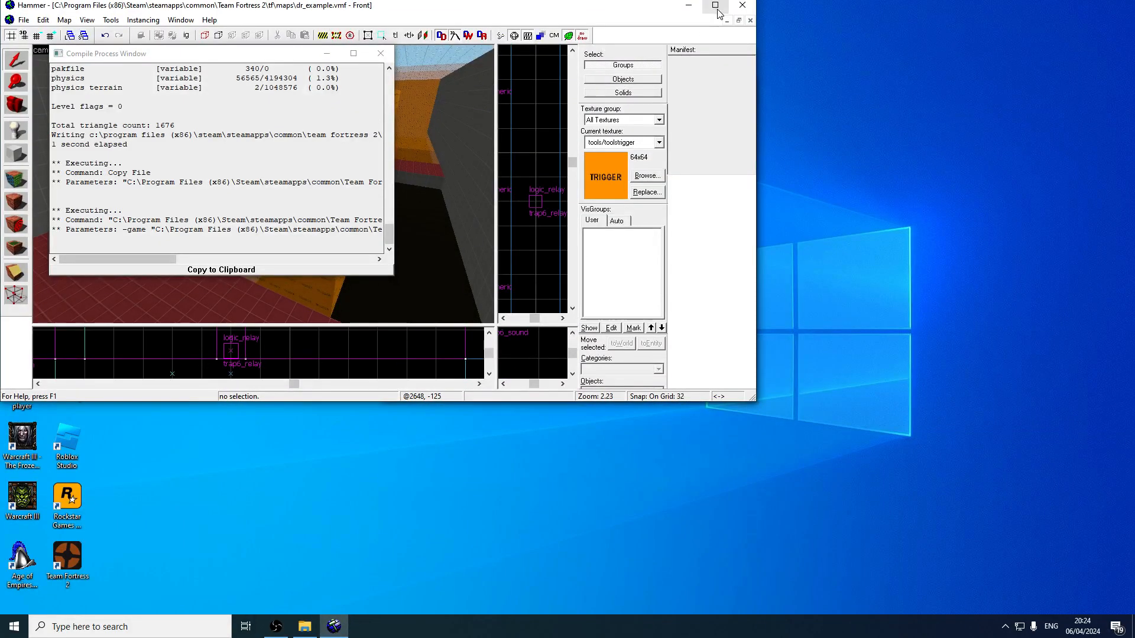
pyautogui.click(380, 53)
pyautogui.press('z')
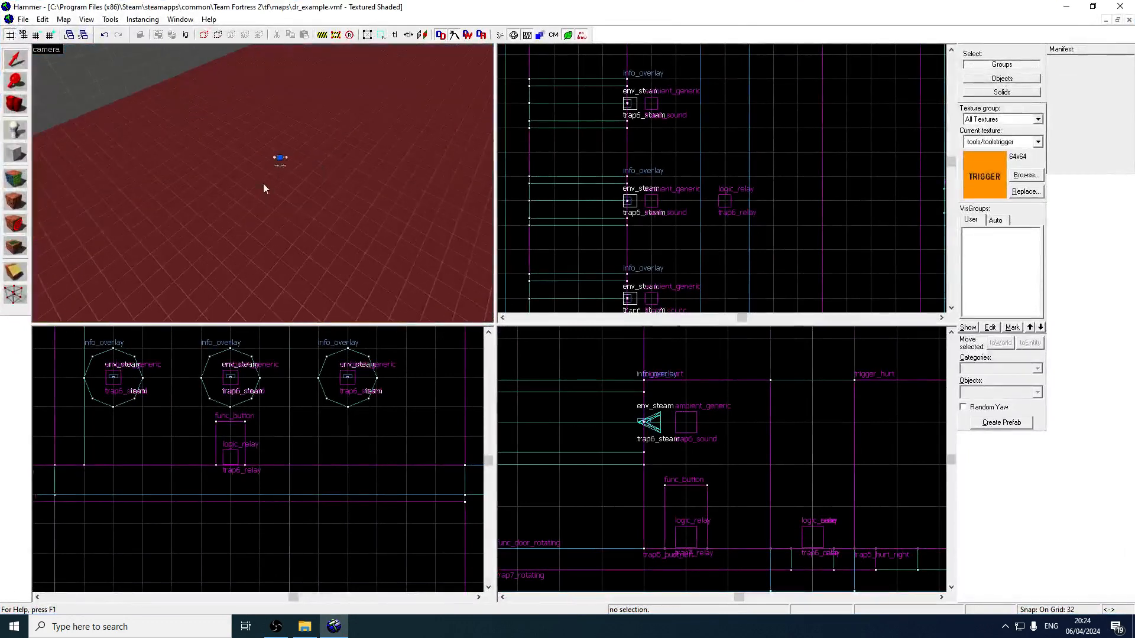
# - Rename the logic_relay on the red floor, currently trap9_relay, as trap8_relay
pyautogui.press('z')
pyautogui.click(286, 167)
pyautogui.hotkey('alt', 'Return')
pyautogui.click(533, 224)
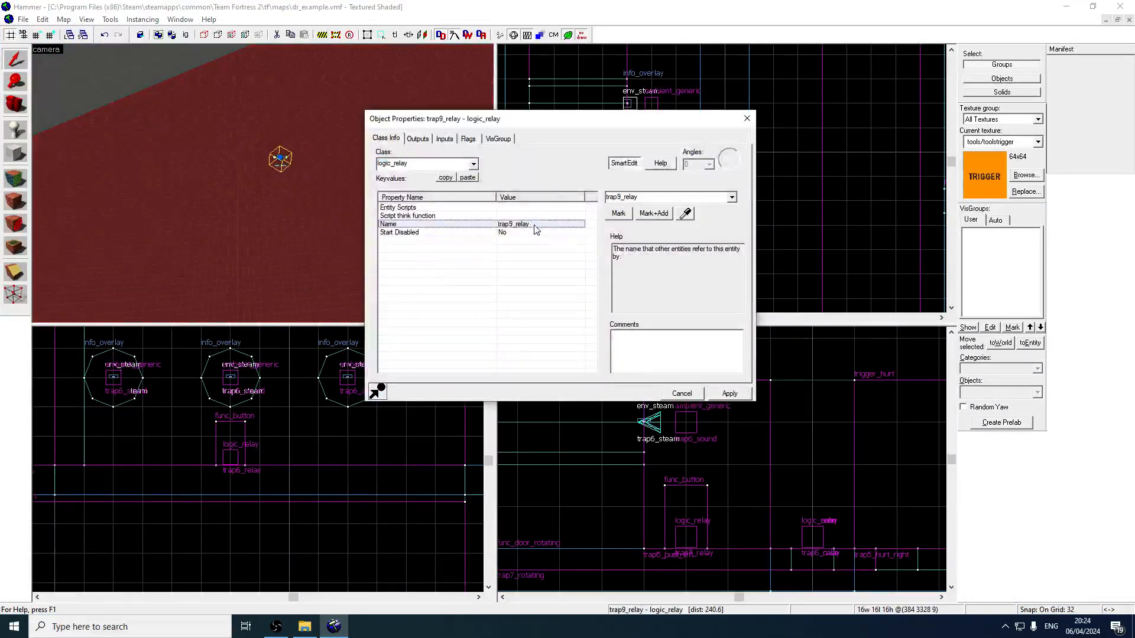
pyautogui.click(622, 199)
pyautogui.press('BackSpace')
pyautogui.write('8')
pyautogui.click(623, 206)
pyautogui.click(747, 119)
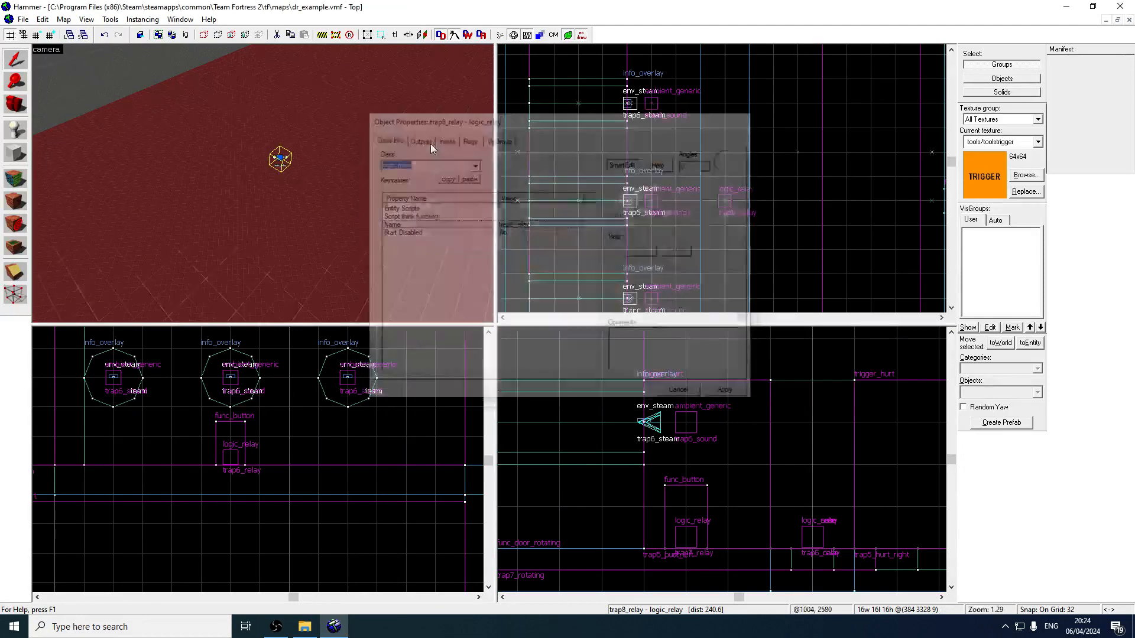
# - Retarget the OnPressed Trigger output of the func_button beside the red floor to trap8_relay
pyautogui.press('z')
pyautogui.press('z')
pyautogui.click(278, 196)
pyautogui.hotkey('alt', 'Return')
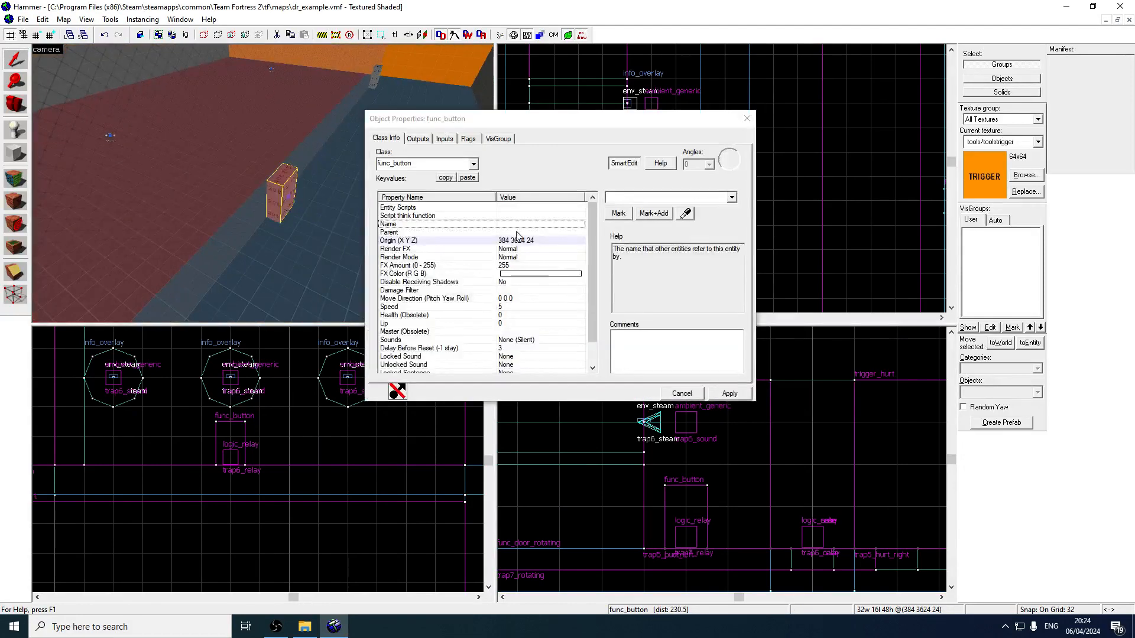
pyautogui.click(418, 138)
pyautogui.click(413, 179)
pyautogui.click(484, 302)
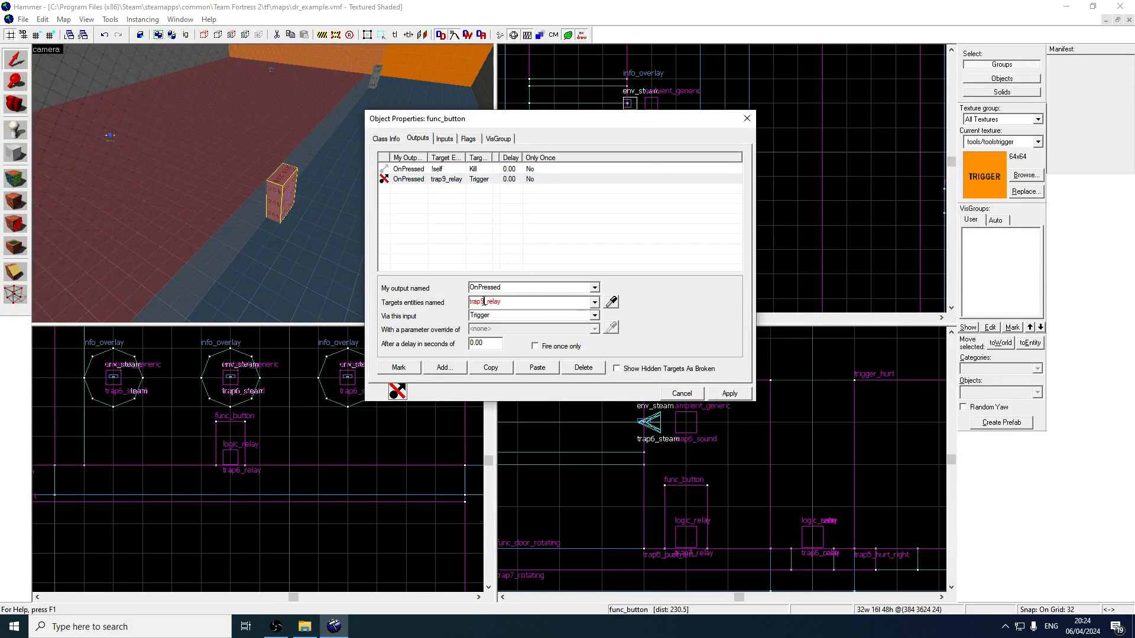
pyautogui.press('BackSpace')
pyautogui.write('8')
pyautogui.press('Return')
pyautogui.click(747, 120)
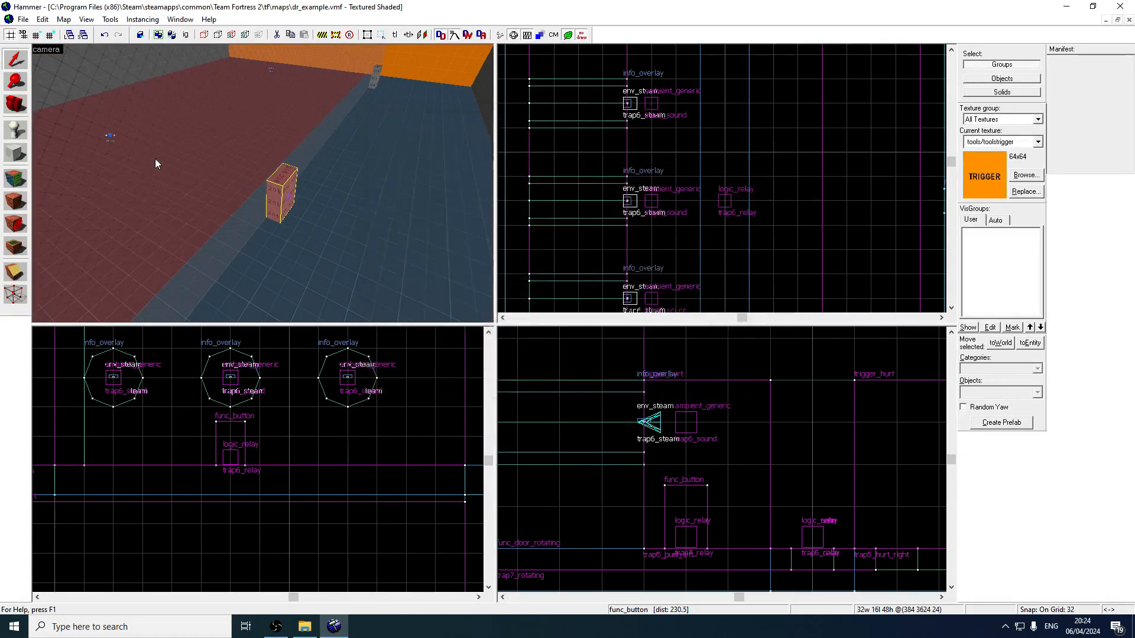
# - Place a prop_dynamic entity on the red floor near the last relay and open its properties
pyautogui.press('z')
pyautogui.press('w')
pyautogui.press('z')
pyautogui.click(23, 18)
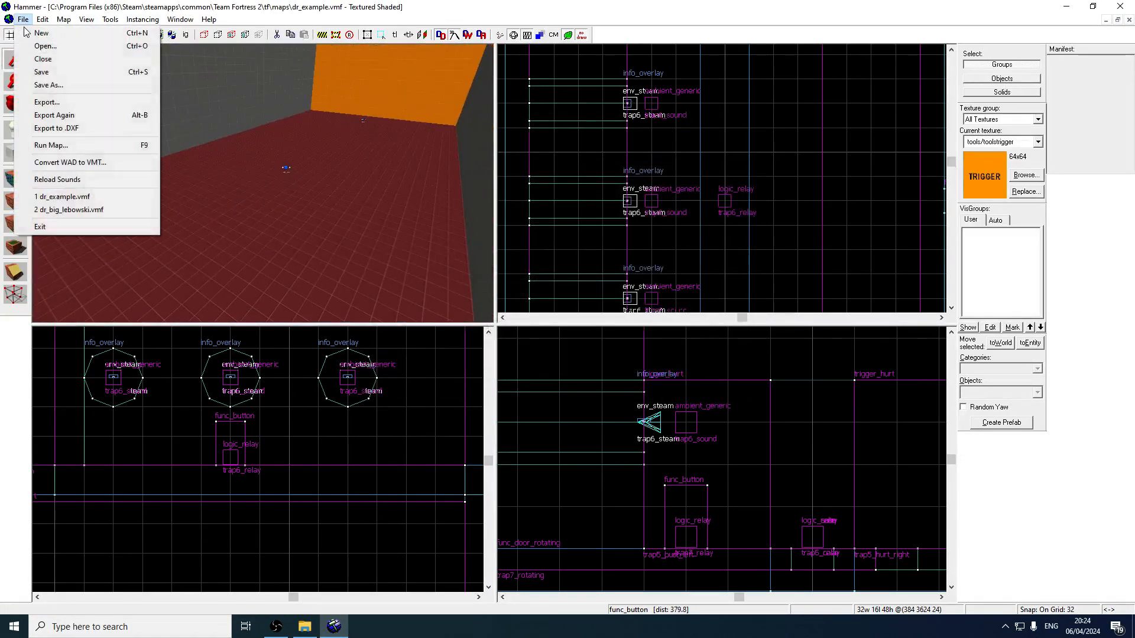
pyautogui.click(16, 130)
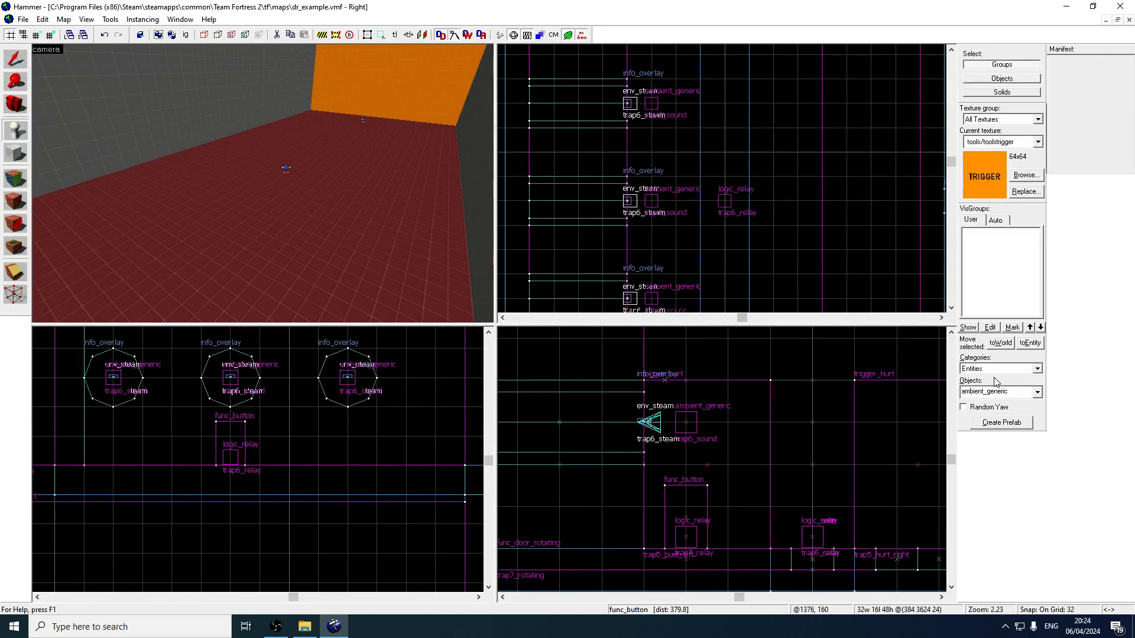
pyautogui.click(1006, 392)
pyautogui.write('prop')
pyautogui.click(1003, 424)
pyautogui.click(264, 197)
pyautogui.click(16, 57)
pyautogui.doubleClick(272, 187)
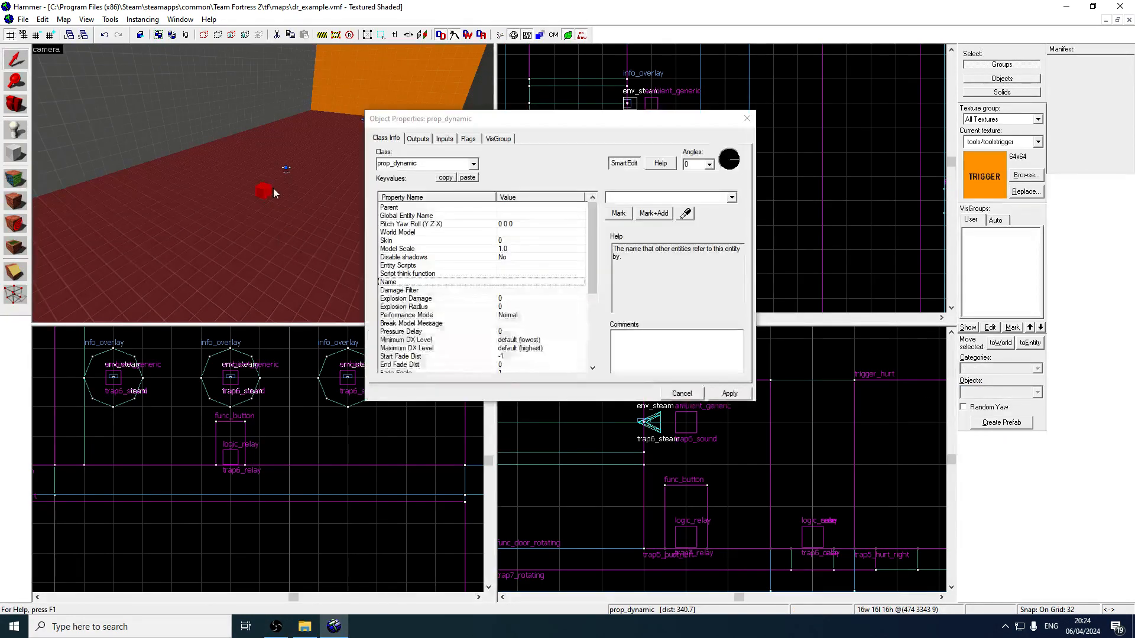
# - Browse for the prop's world model, filtering the model list by "demo", and preview bot_demo_animations.mdl
pyautogui.click(444, 233)
pyautogui.doubleClick(443, 234)
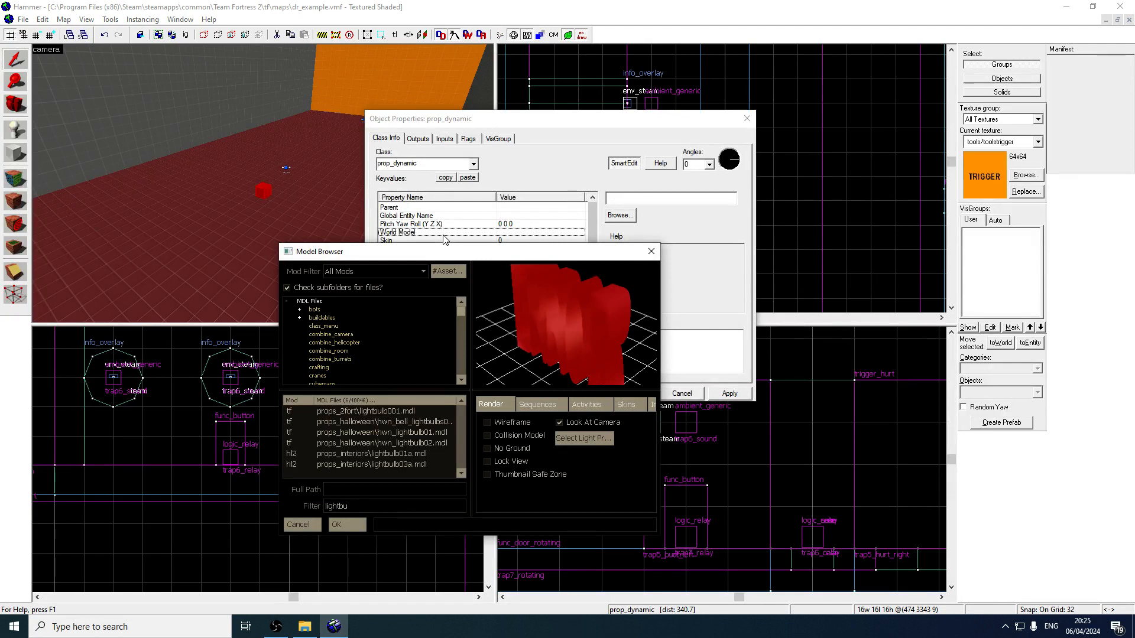
pyautogui.click(409, 504)
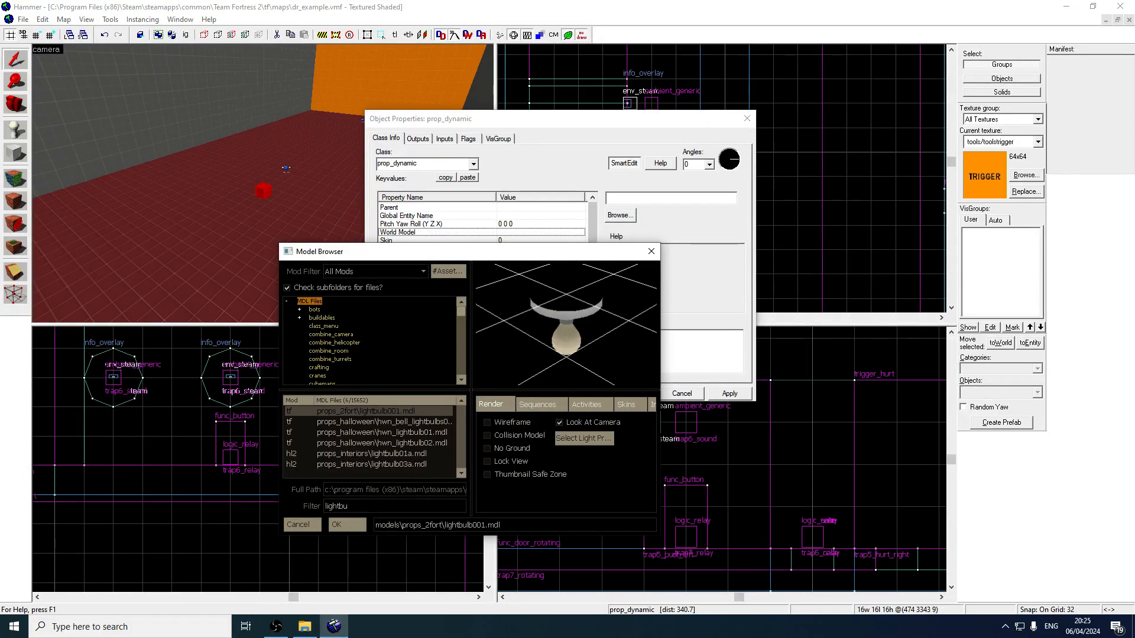
pyautogui.moveTo(350, 507); pyautogui.dragTo(317, 502)
pyautogui.write('demo')
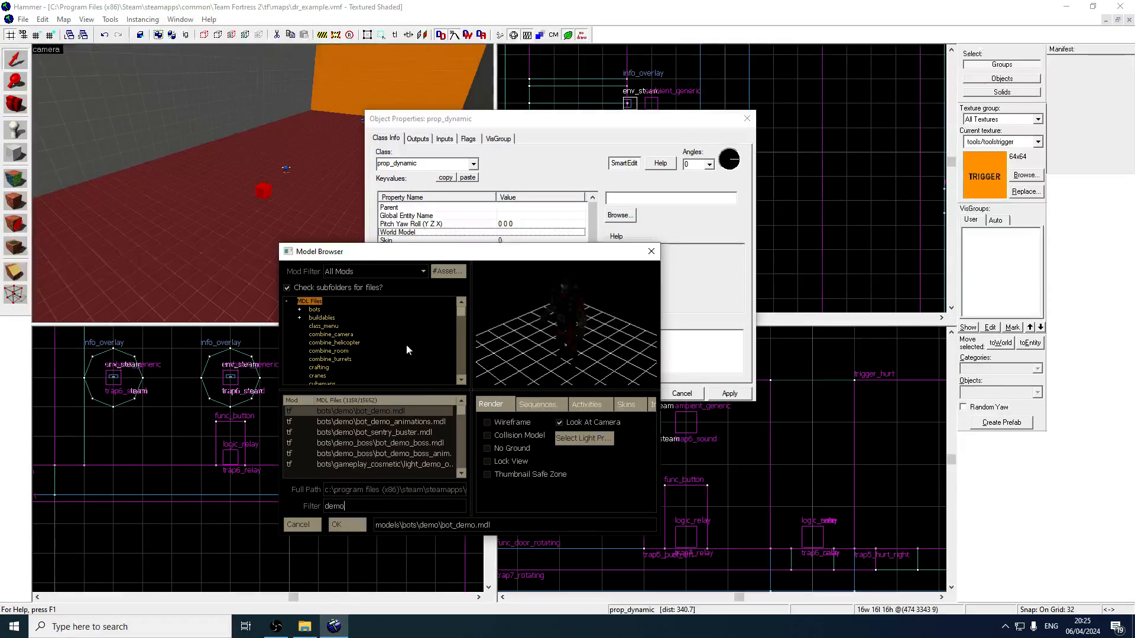
pyautogui.click(434, 423)
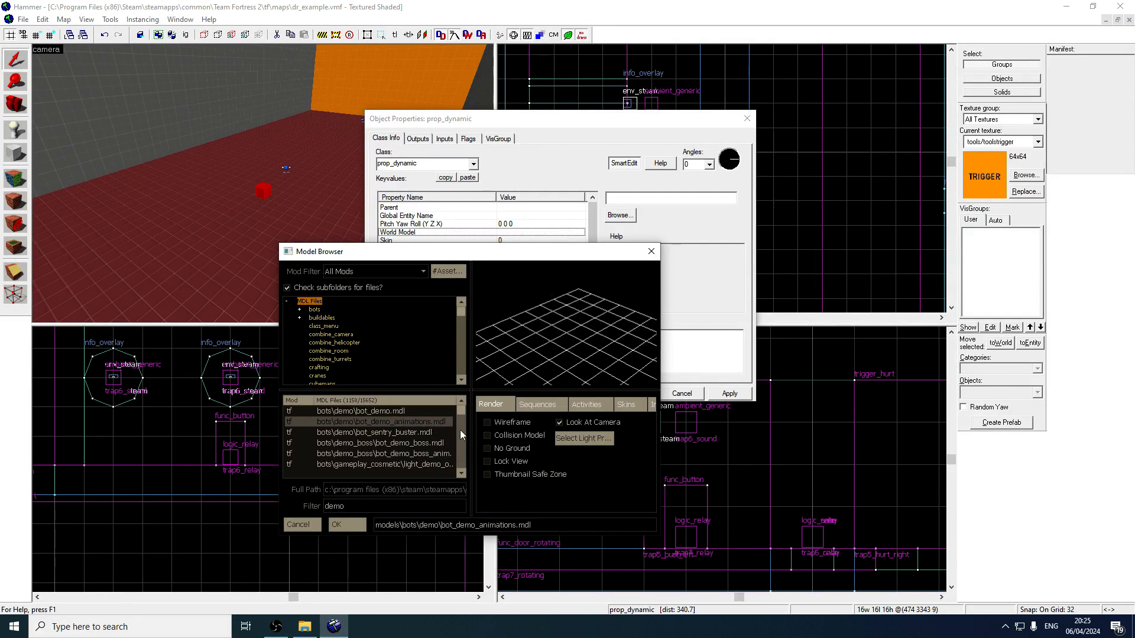
pyautogui.moveTo(460, 413); pyautogui.dragTo(469, 411)
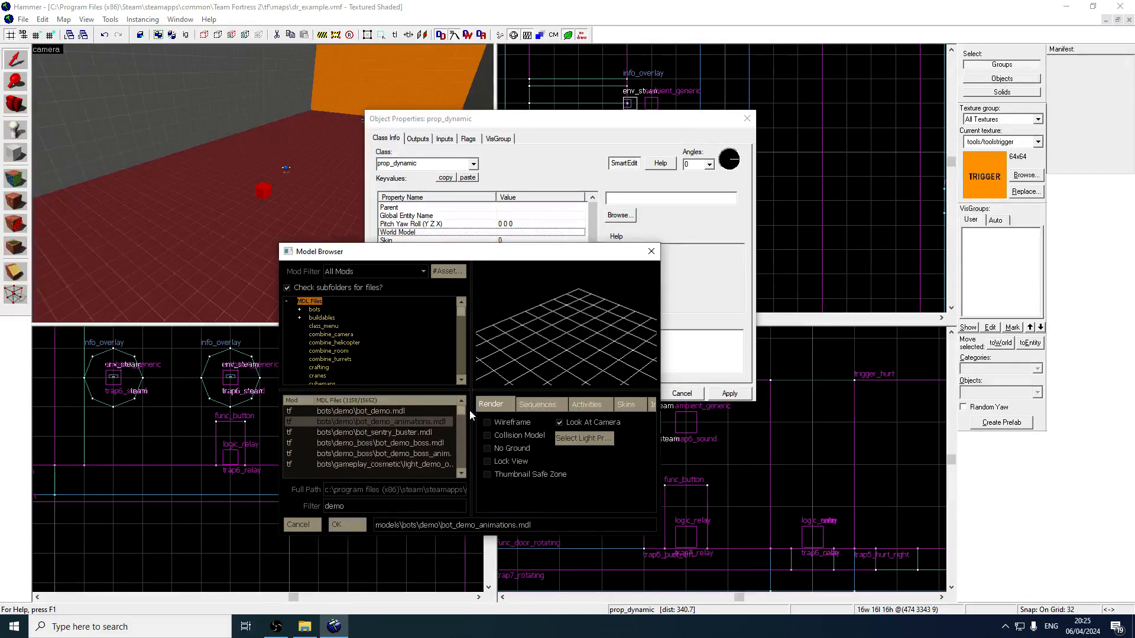
# - Try the model filter "demom", then return it to "demo"
pyautogui.click(409, 454)
pyautogui.write('m')
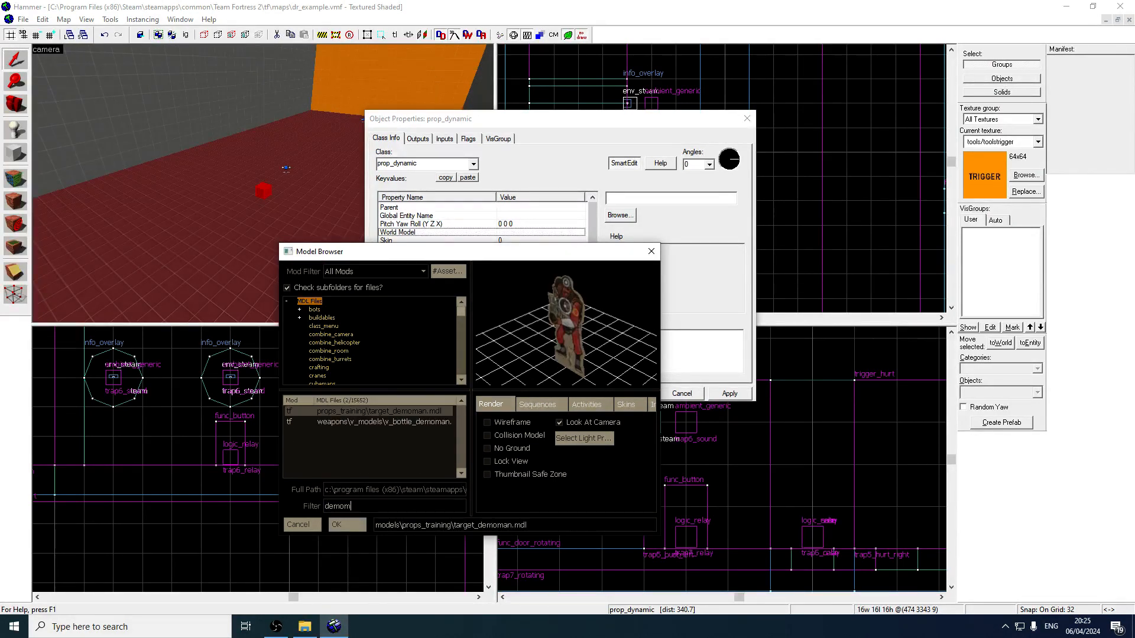
pyautogui.press('BackSpace')
pyautogui.press('BackSpace')
pyautogui.press('BackSpace')
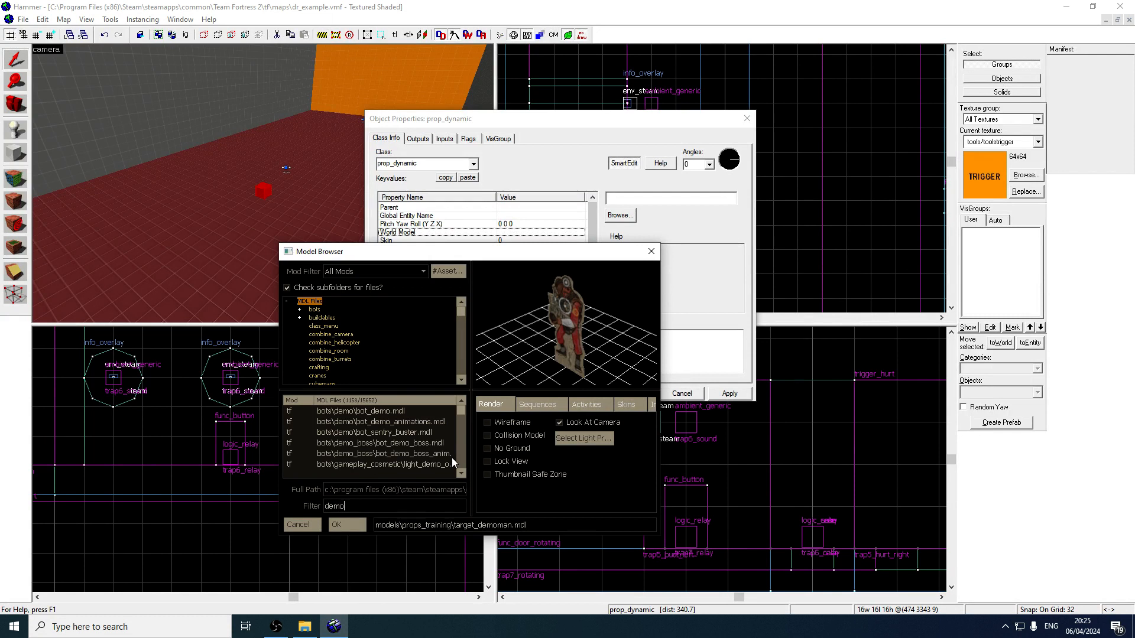
# - Look through the filtered demo models and assign bots/demo/bot_demo.mdl as the prop's world model
pyautogui.moveTo(460, 413)
pyautogui.mouseDown()
pyautogui.moveTo(462, 473)
pyautogui.moveTo(463, 412)
pyautogui.mouseUp()
pyautogui.click(431, 414)
pyautogui.scroll(-5, 422, 427)
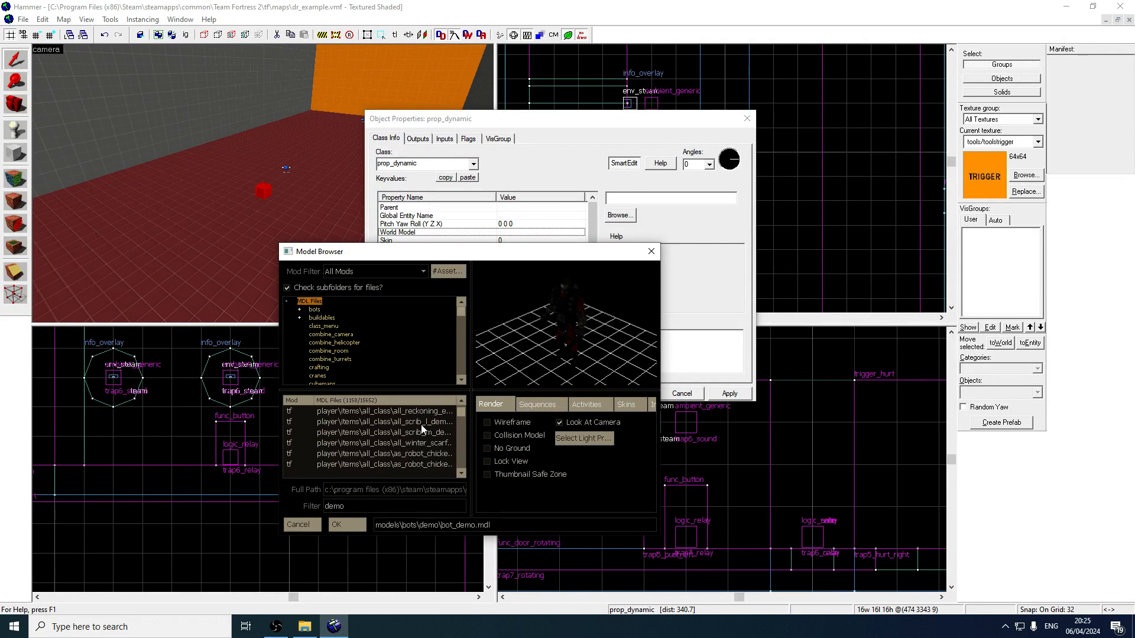
pyautogui.scroll(-6, 459, 417)
pyautogui.moveTo(458, 416); pyautogui.dragTo(457, 467)
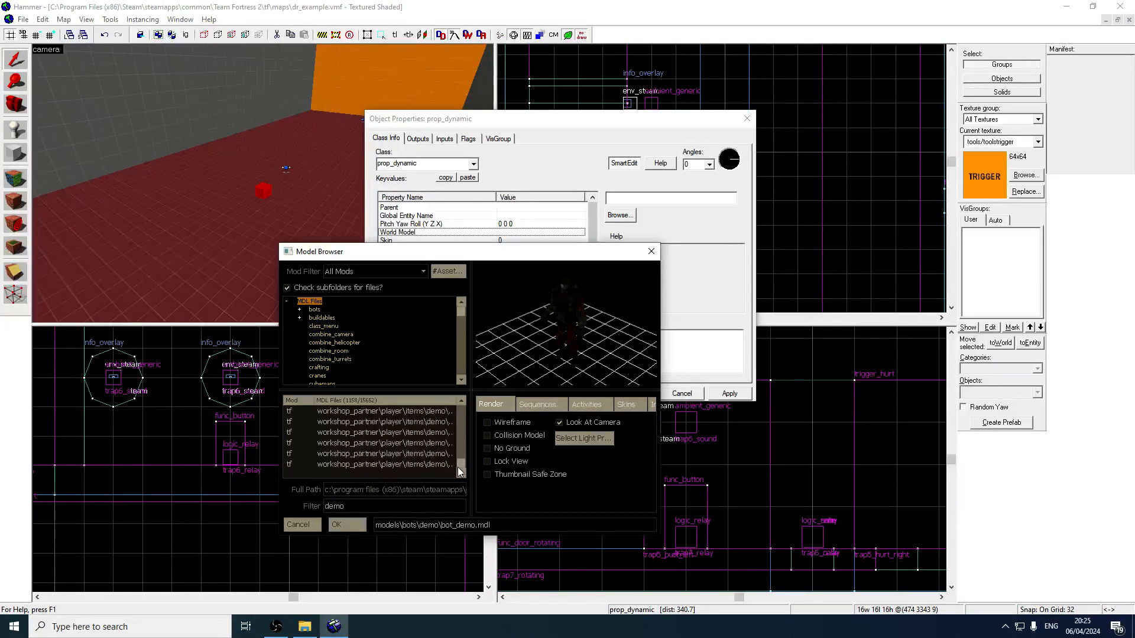
pyautogui.click(347, 525)
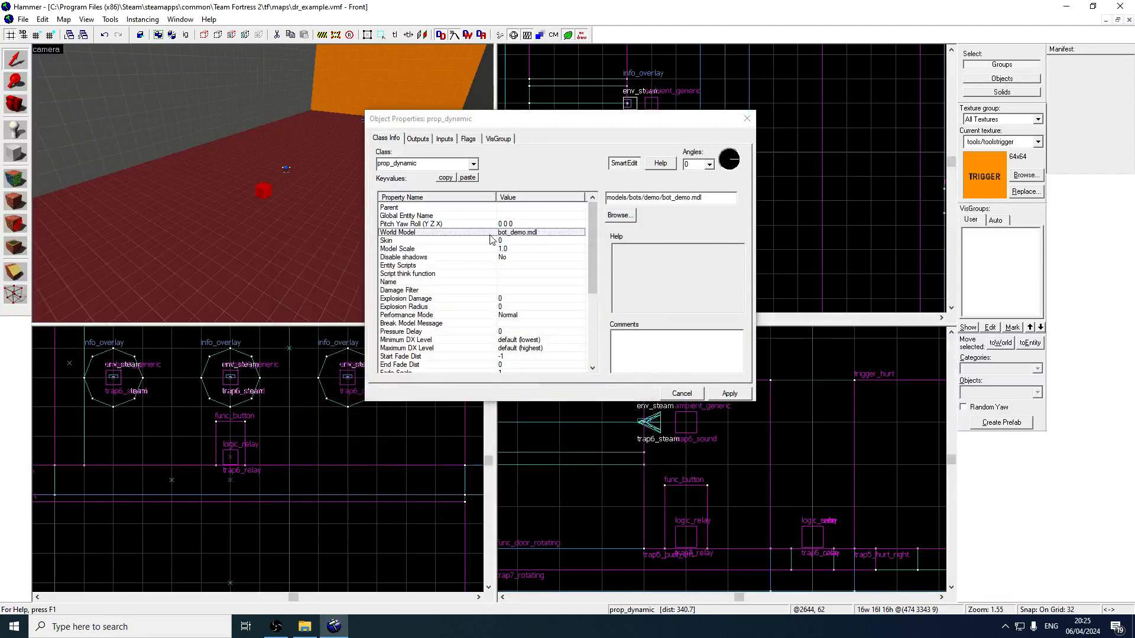
# - Filter the models by "hwm" and apply player/hwm/demo.mdl as the prop's world model
pyautogui.doubleClick(510, 232)
pyautogui.write('hwm')
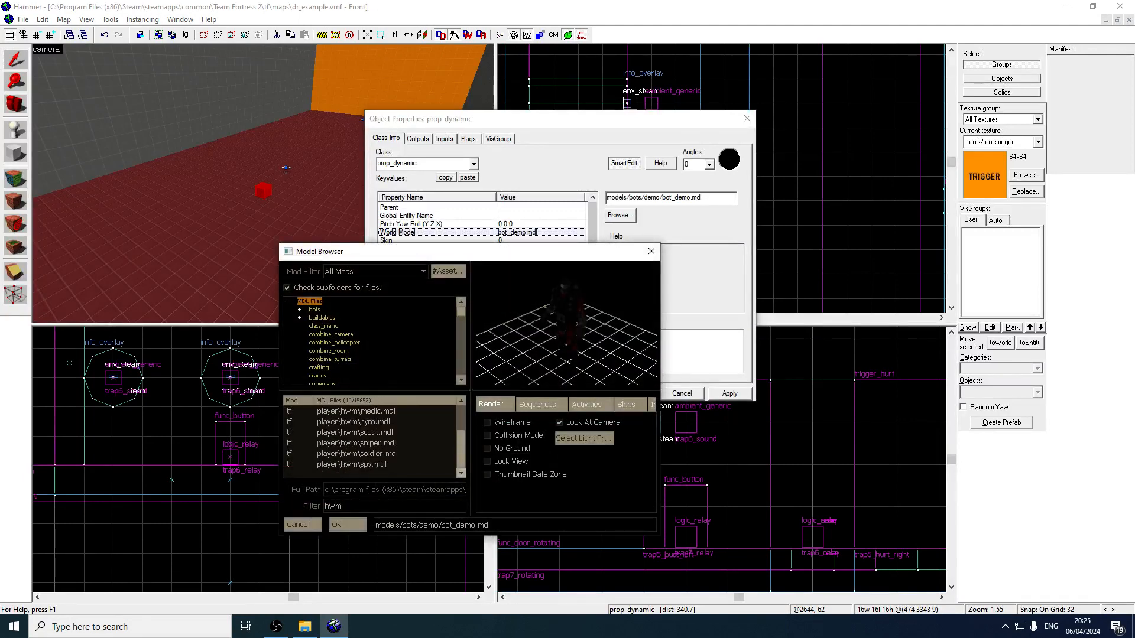
pyautogui.click(395, 421)
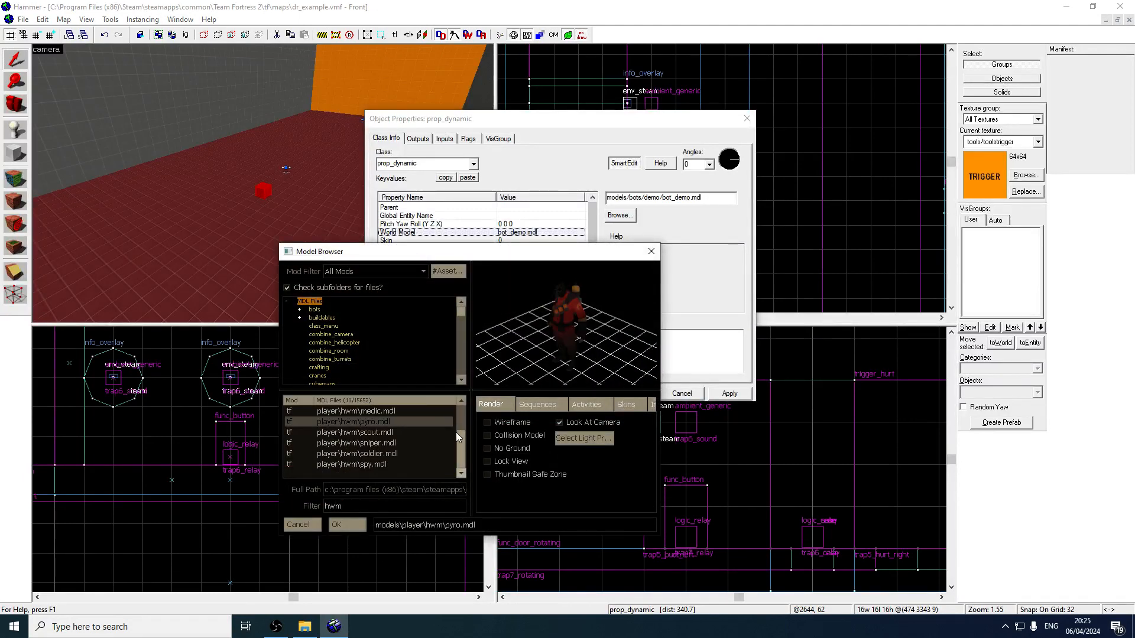
pyautogui.moveTo(460, 441); pyautogui.dragTo(462, 413)
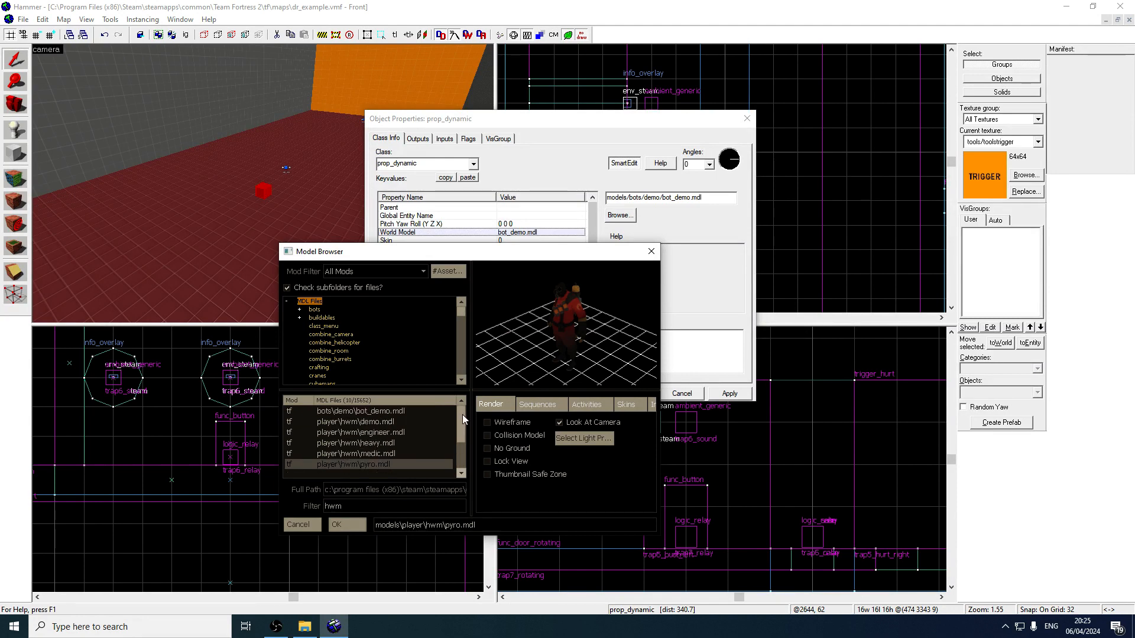
pyautogui.click(403, 430)
pyautogui.doubleClick(385, 422)
pyautogui.click(729, 393)
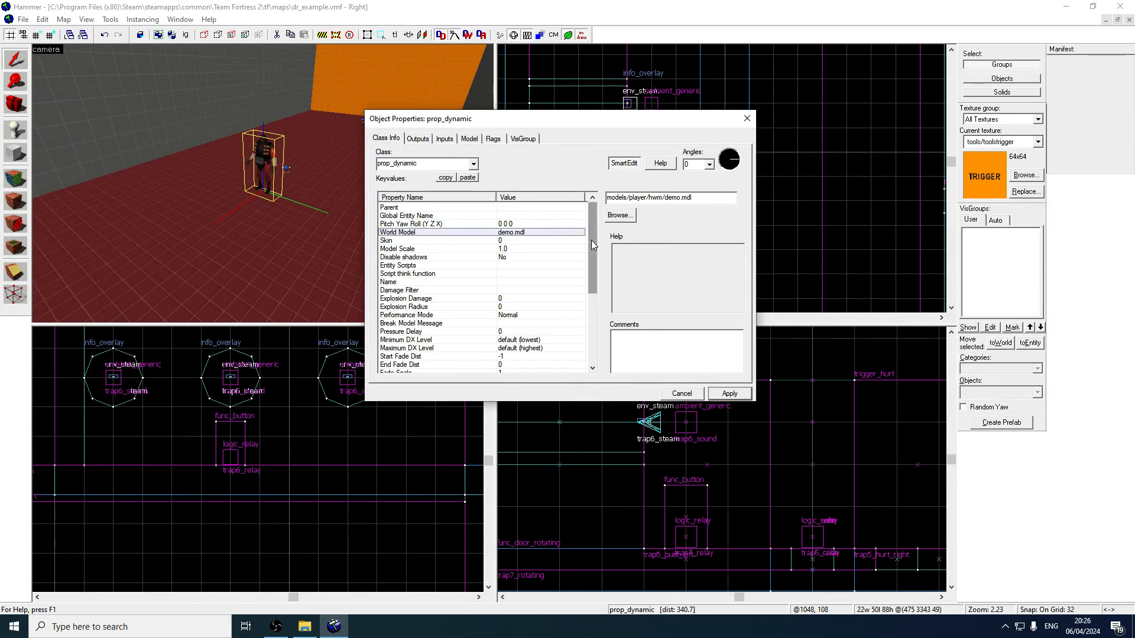
# - Set the demo prop's Disable Bone Followers property to Yes and apply it
pyautogui.scroll(-5, 520, 296)
pyautogui.click(539, 298)
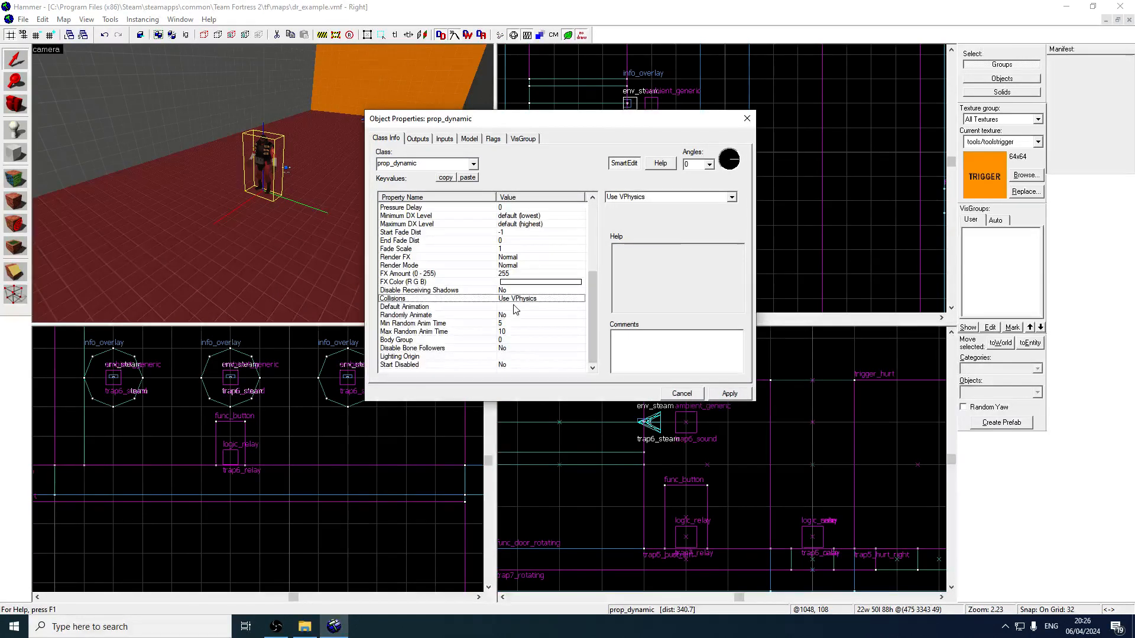
pyautogui.click(516, 306)
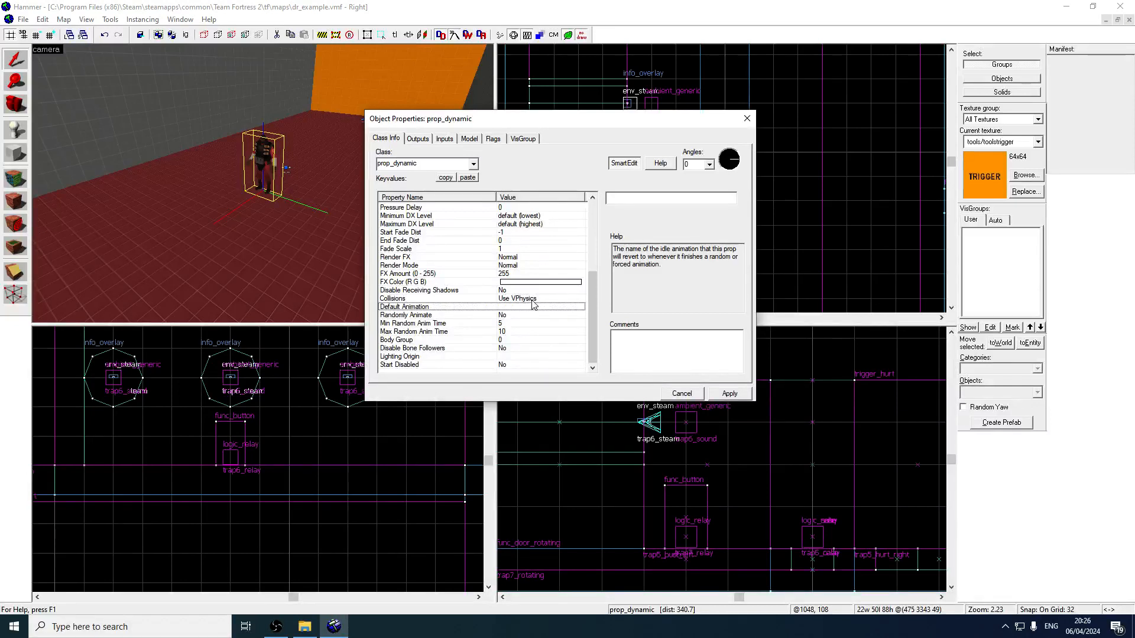
pyautogui.click(512, 339)
pyautogui.click(523, 351)
pyautogui.click(516, 341)
pyautogui.click(521, 350)
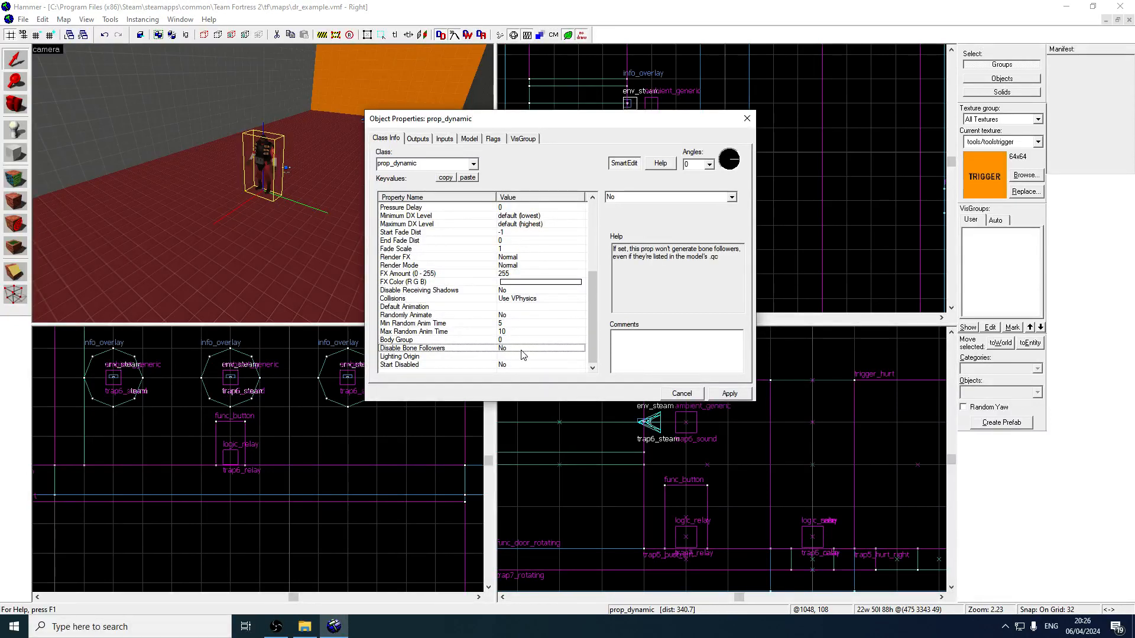
pyautogui.click(732, 197)
pyautogui.click(697, 214)
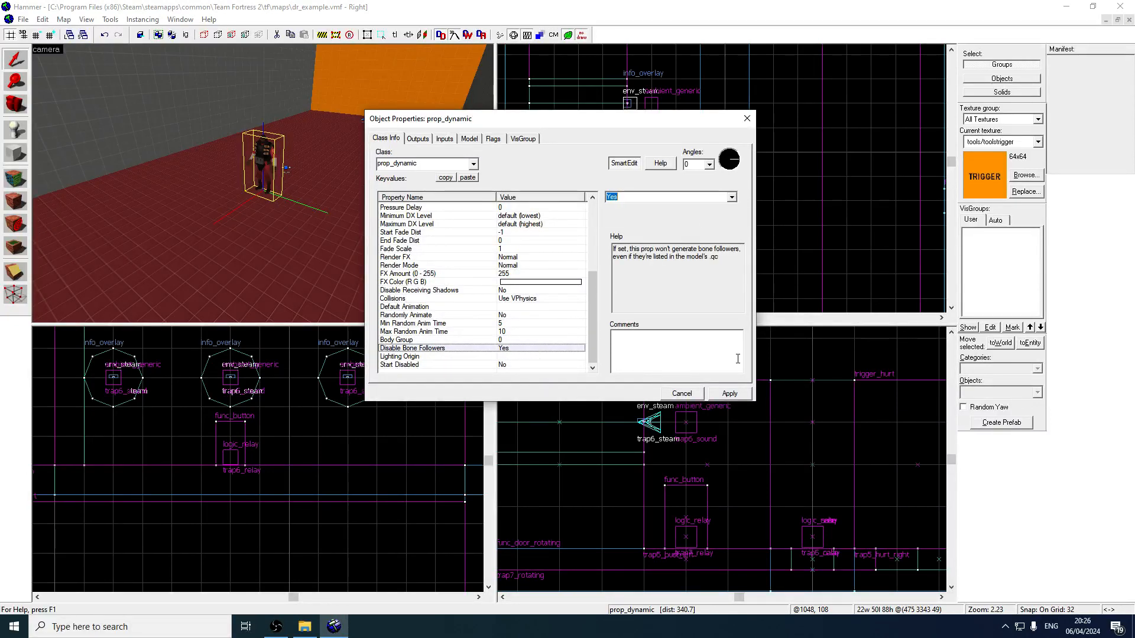
pyautogui.click(729, 393)
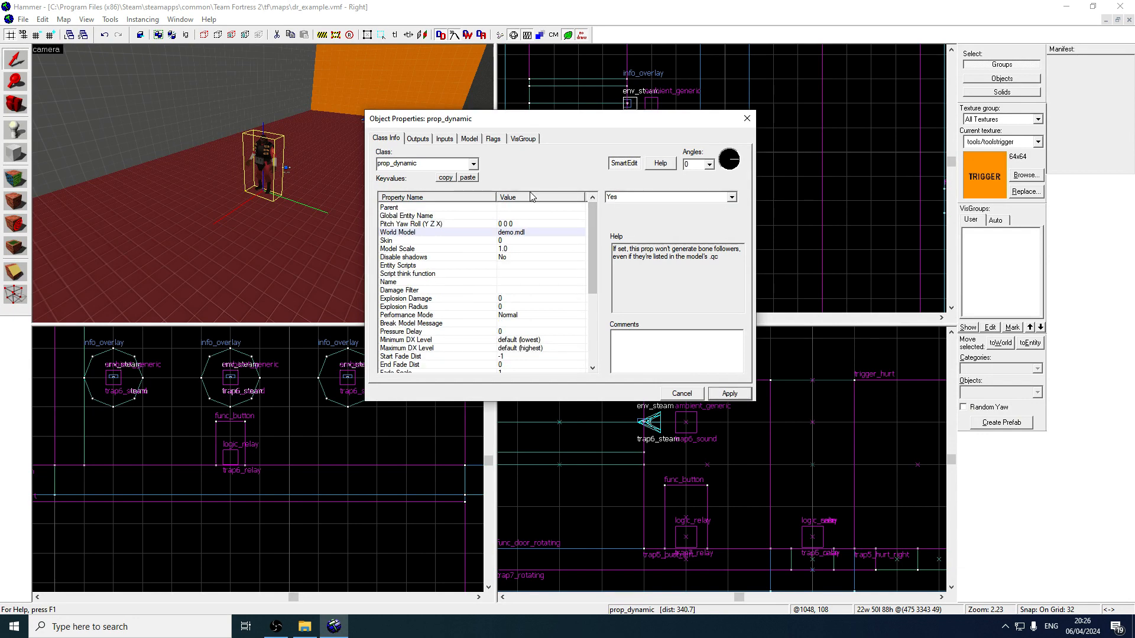
# - Set the Demoman prop's Collisions property to Not Solid
pyautogui.click(493, 139)
pyautogui.click(393, 140)
pyautogui.scroll(-5, 597, 247)
pyautogui.click(437, 299)
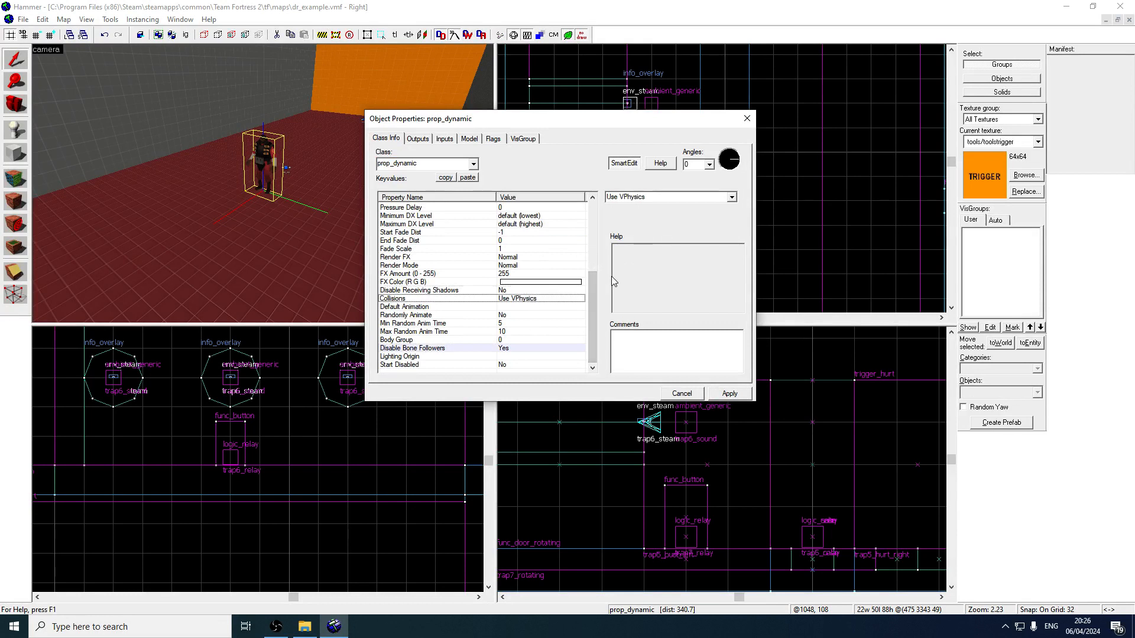
pyautogui.click(733, 197)
pyautogui.click(627, 205)
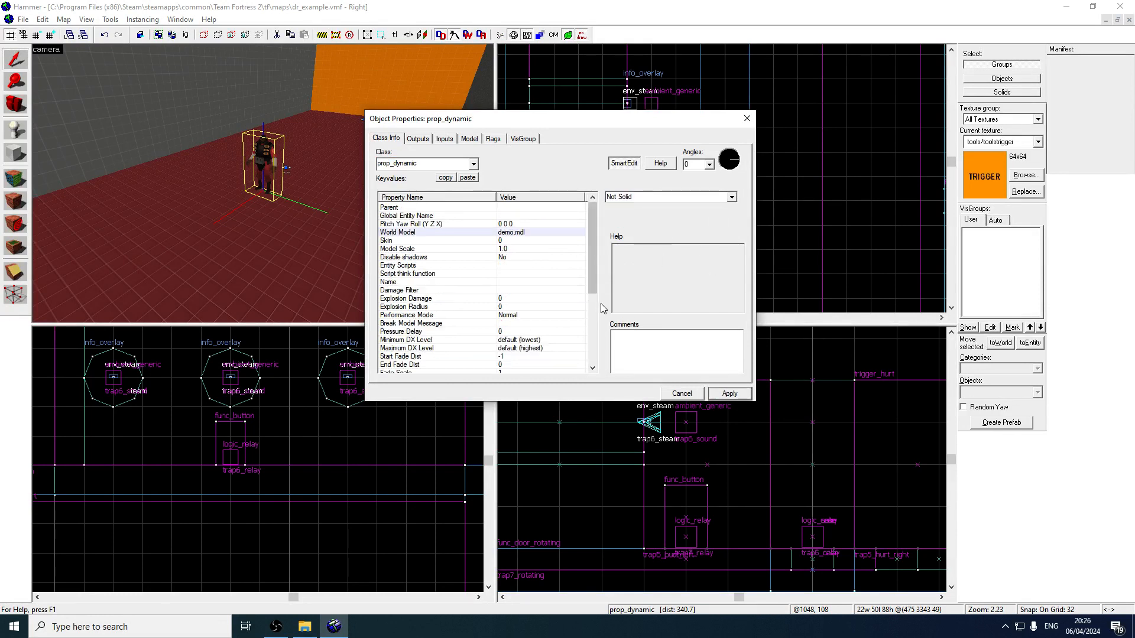
# - Set the Demoman prop's skin to 1 and close its properties
pyautogui.click(516, 242)
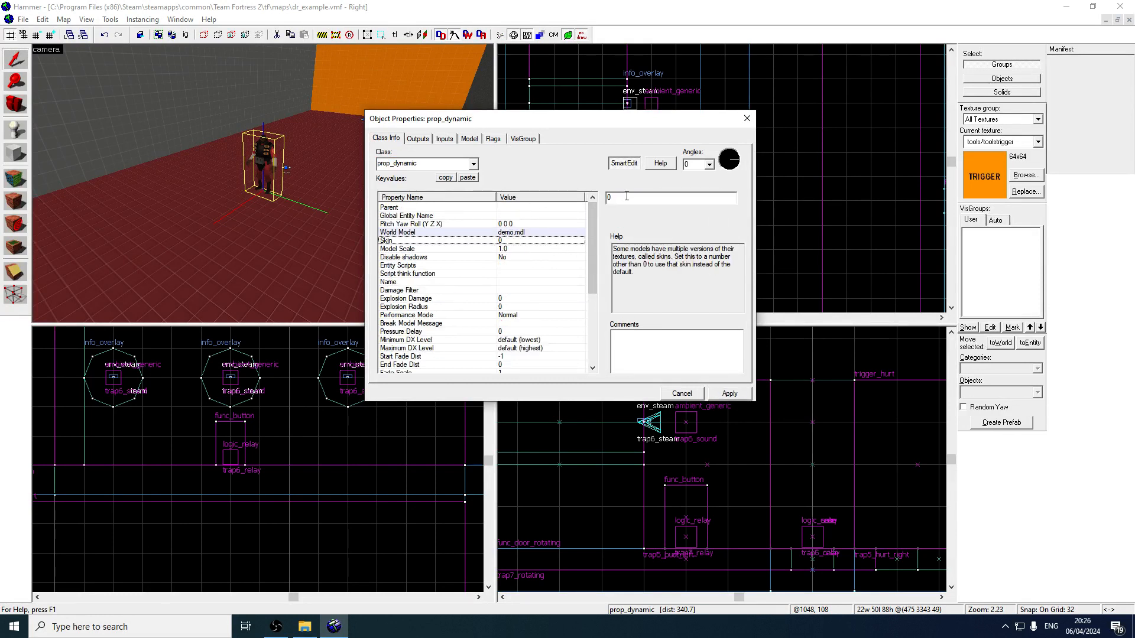
pyautogui.write('1')
pyautogui.press('Return')
pyautogui.click(747, 118)
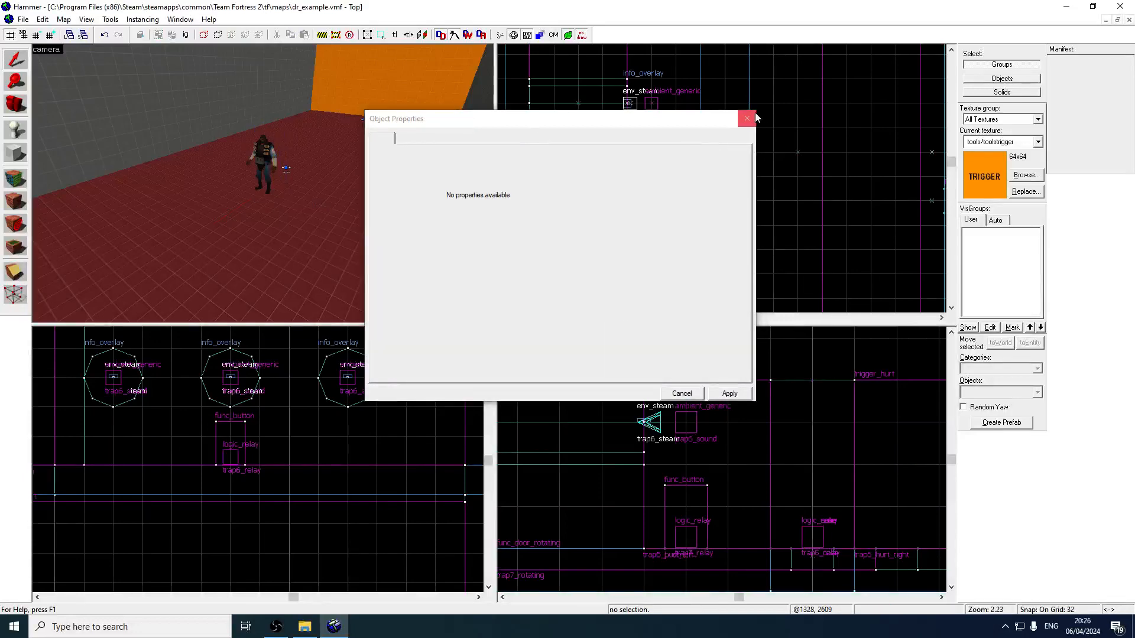
# - Move the Demoman prop along the room in the top view to about 257, 3328
pyautogui.scroll(-5, 739, 169)
pyautogui.scroll(-2, 737, 169)
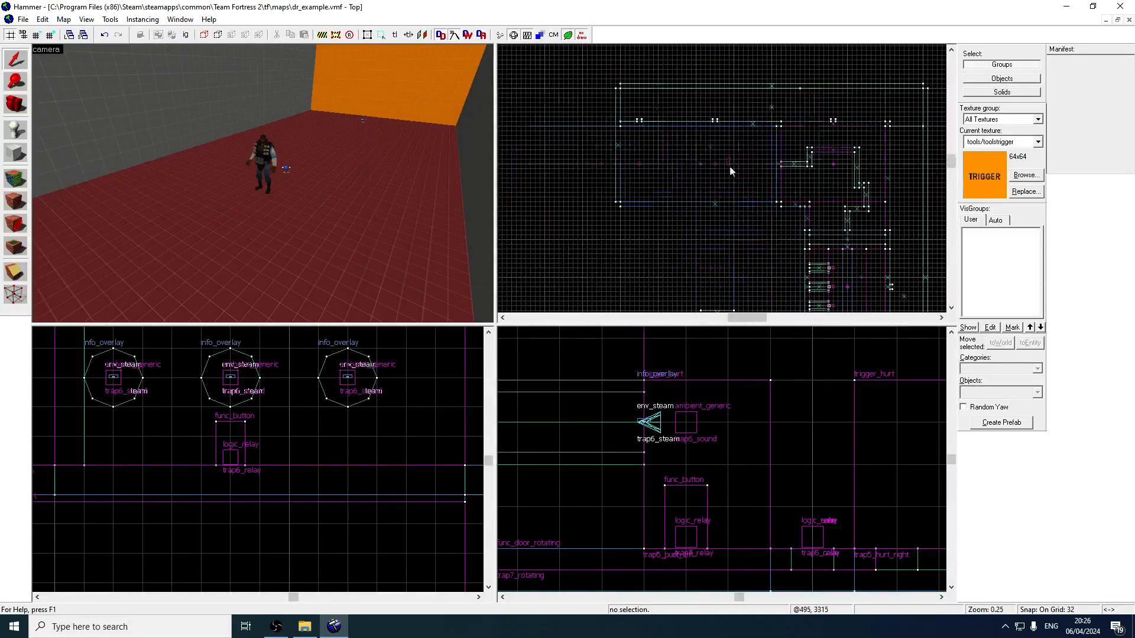
pyautogui.click(730, 165)
pyautogui.scroll(1, 744, 170)
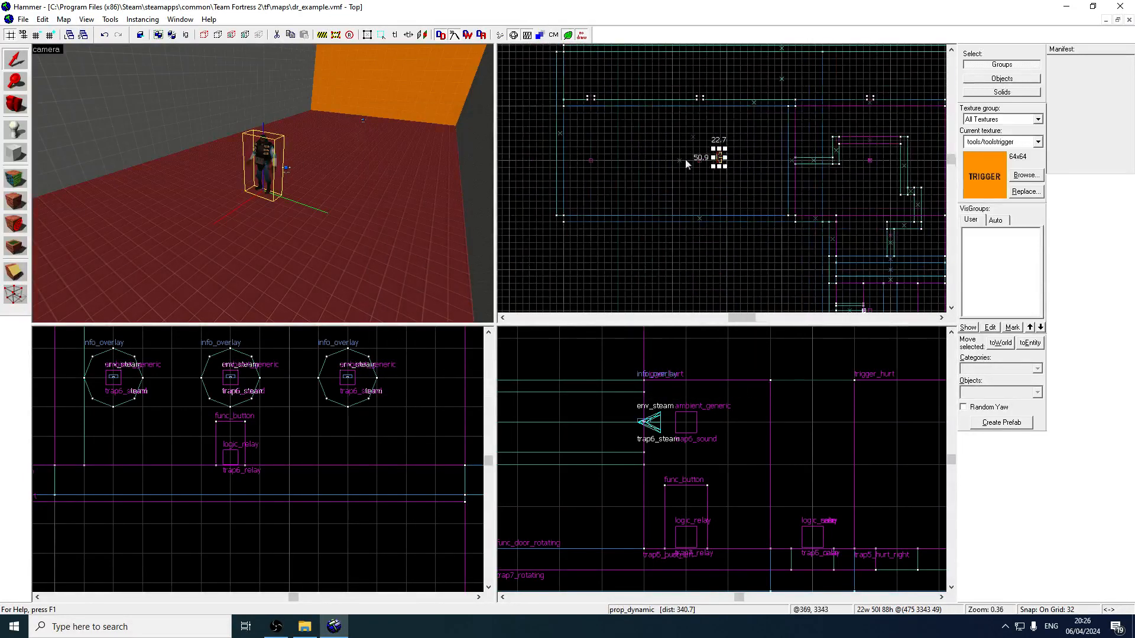
pyautogui.scroll(2, 717, 158)
pyautogui.moveTo(717, 158); pyautogui.dragTo(653, 169)
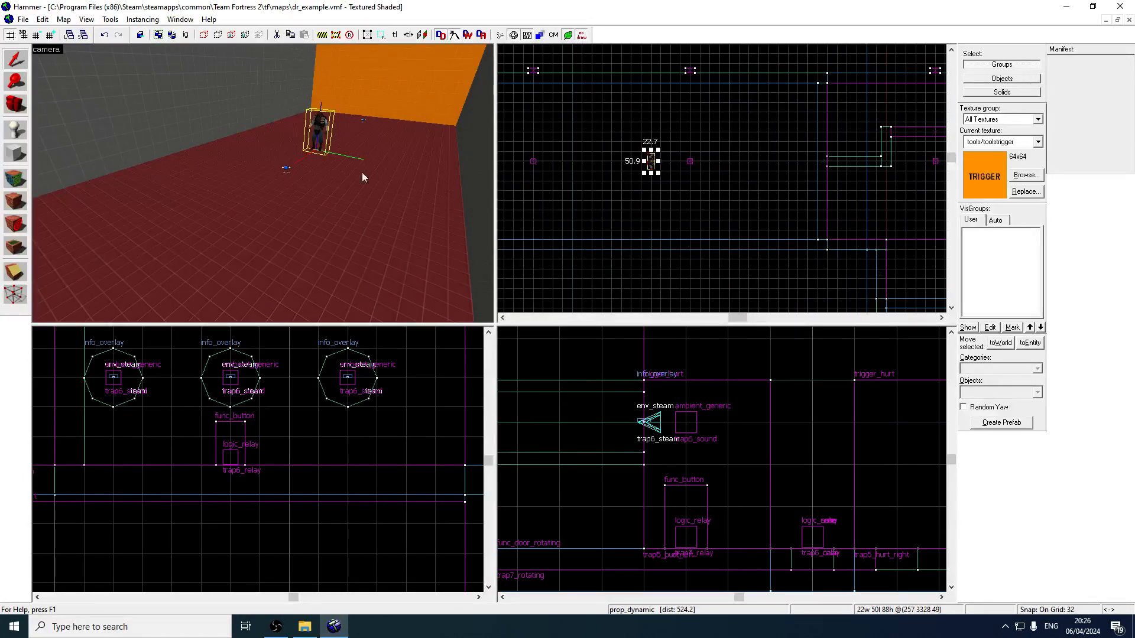
# - Preview the competitive_loserstate_idle sequence on the Demoman prop
pyautogui.press('z')
pyautogui.press('w')
pyautogui.press('z')
pyautogui.doubleClick(305, 150)
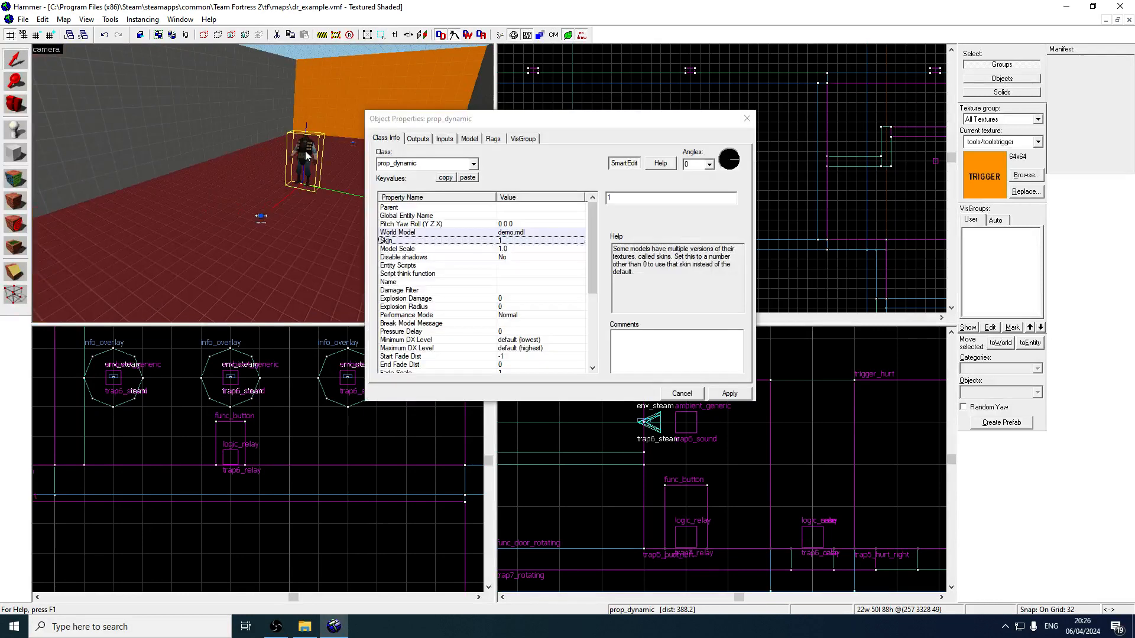
pyautogui.click(470, 138)
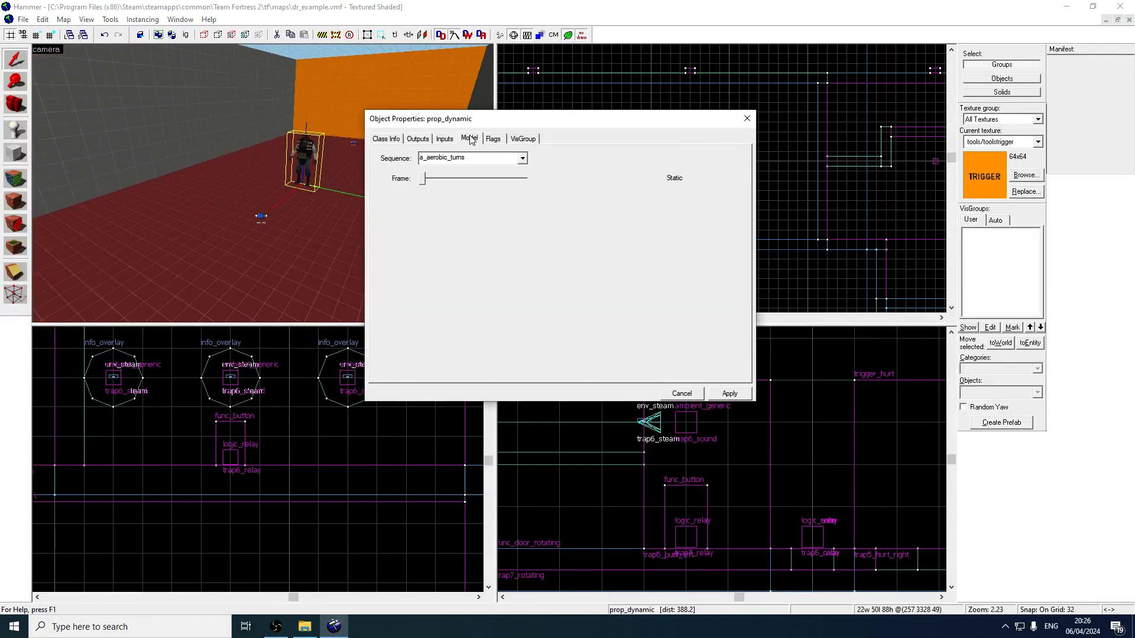
pyautogui.click(523, 159)
pyautogui.moveTo(523, 176); pyautogui.dragTo(524, 201)
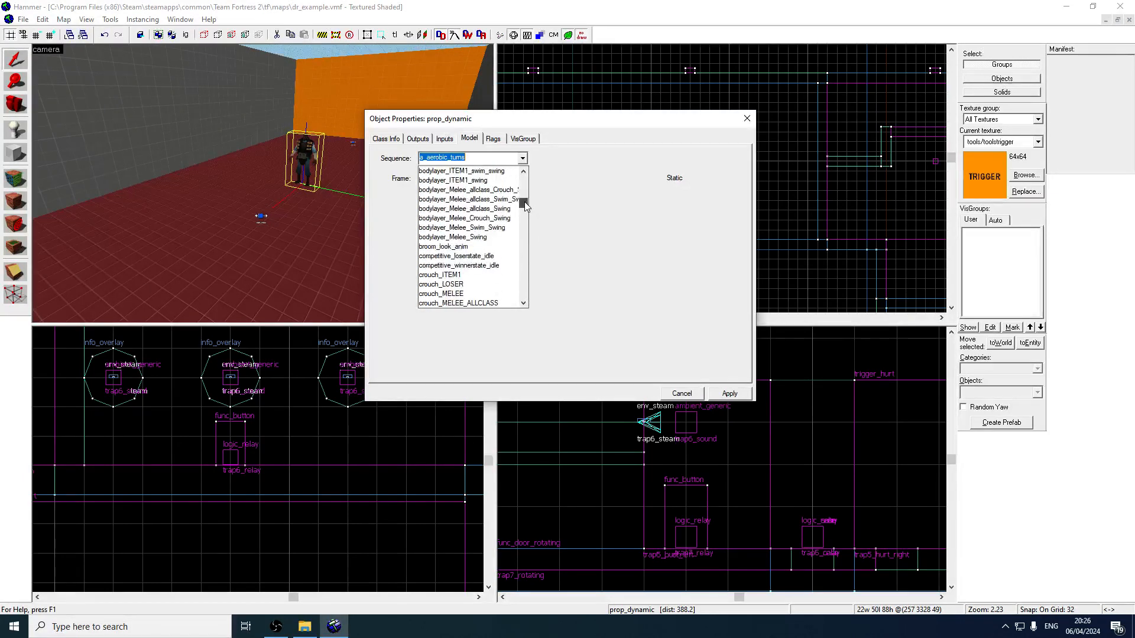
pyautogui.click(488, 256)
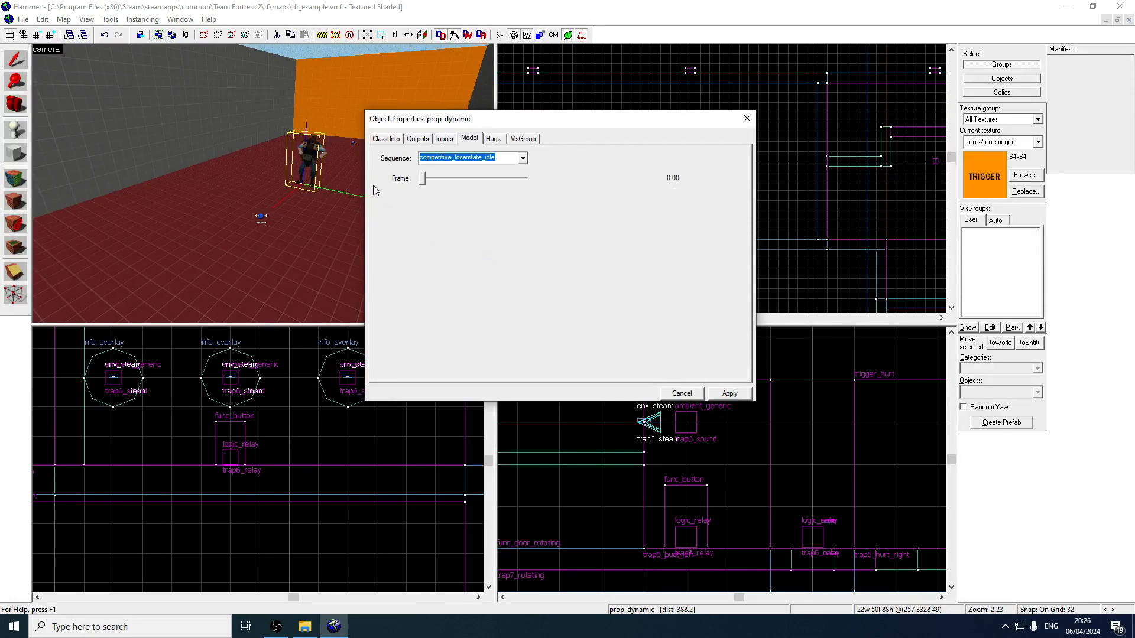
# - Set the Demoman prop's Default Animation to competitive_loserstate_idle and apply the change
pyautogui.click(523, 158)
pyautogui.click(523, 158)
pyautogui.click(392, 140)
pyautogui.click(471, 140)
pyautogui.click(394, 140)
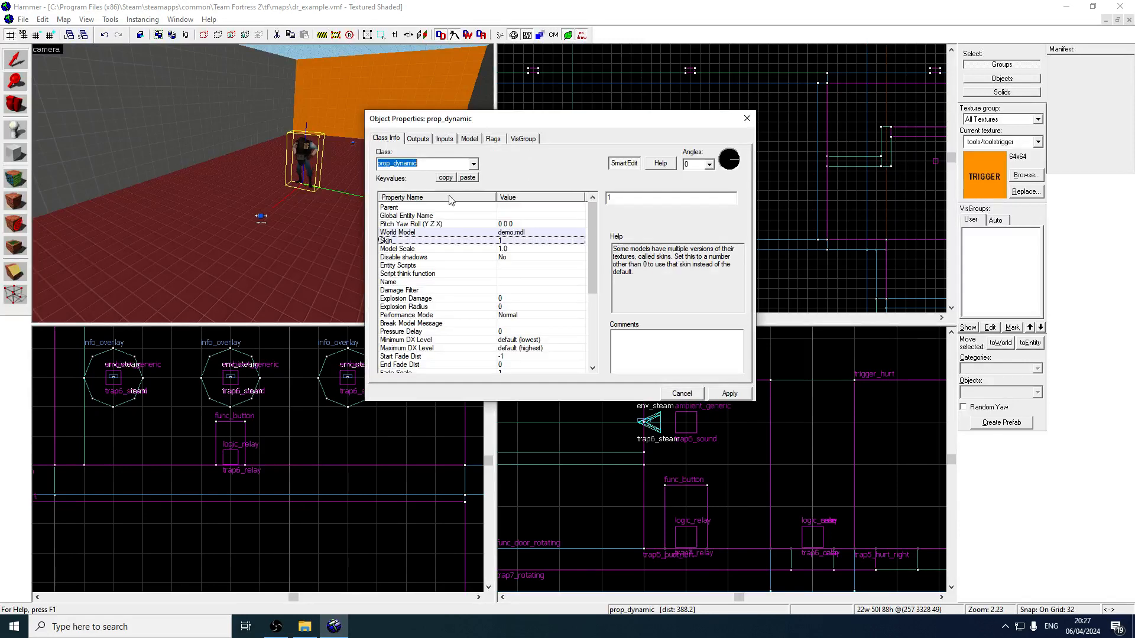
pyautogui.scroll(-5, 482, 284)
pyautogui.click(470, 139)
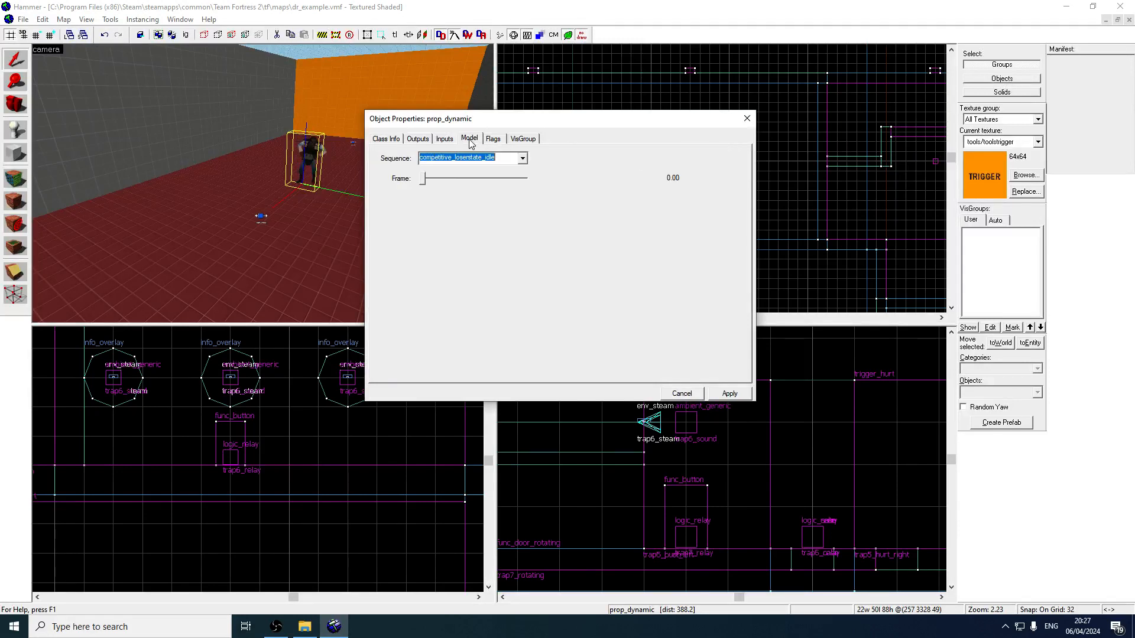
pyautogui.click(387, 140)
pyautogui.scroll(-2, 525, 311)
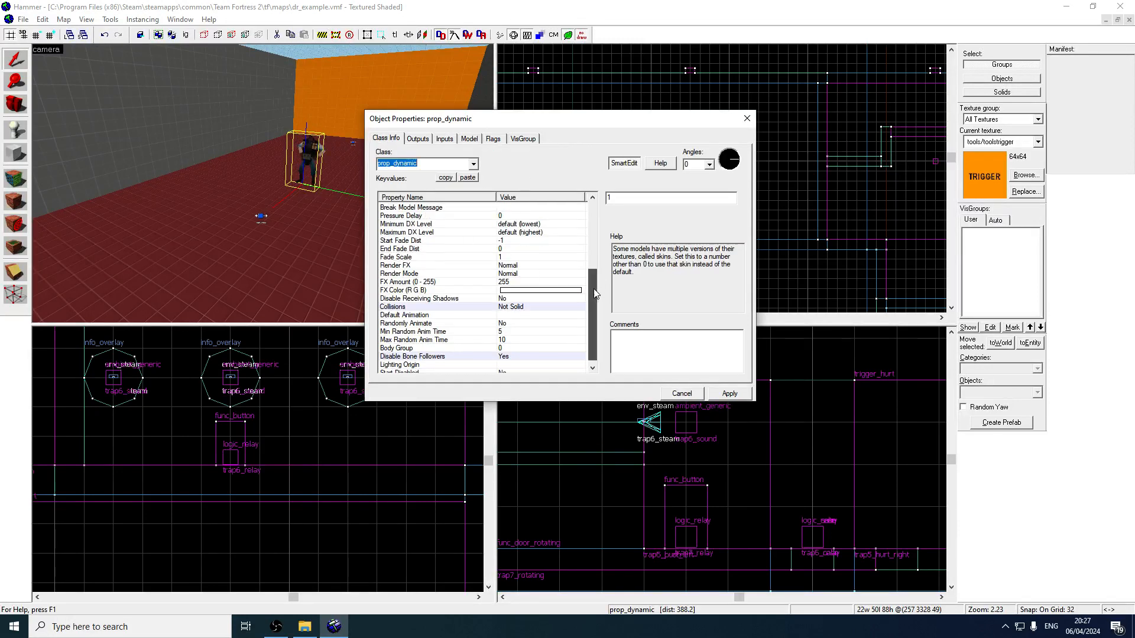
pyautogui.click(523, 308)
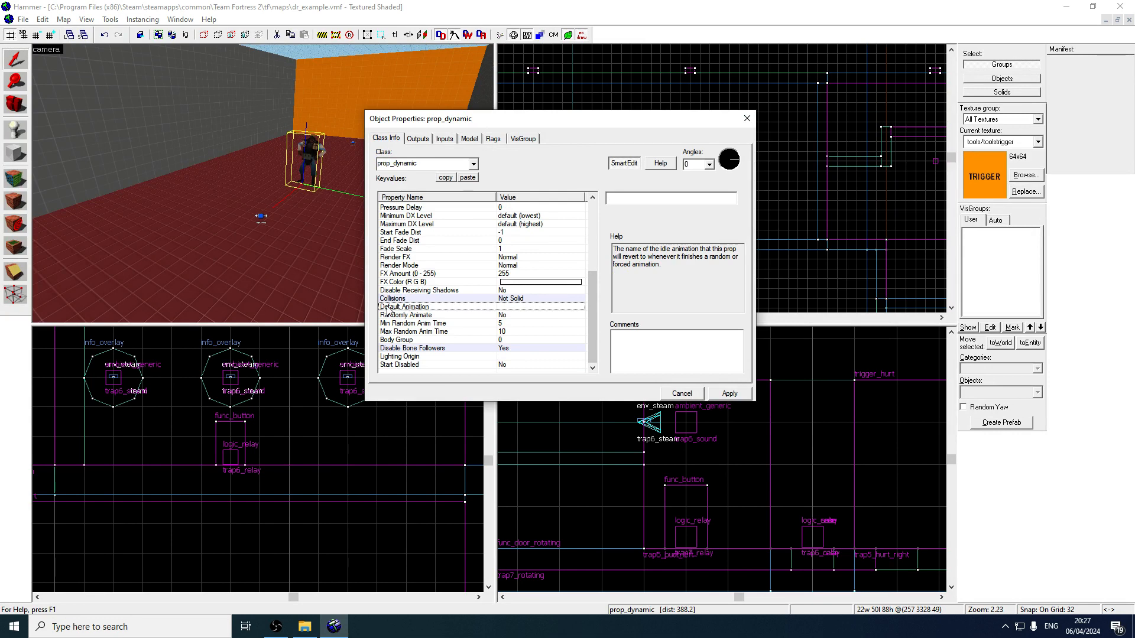
pyautogui.write('competitive_loserstate_idle')
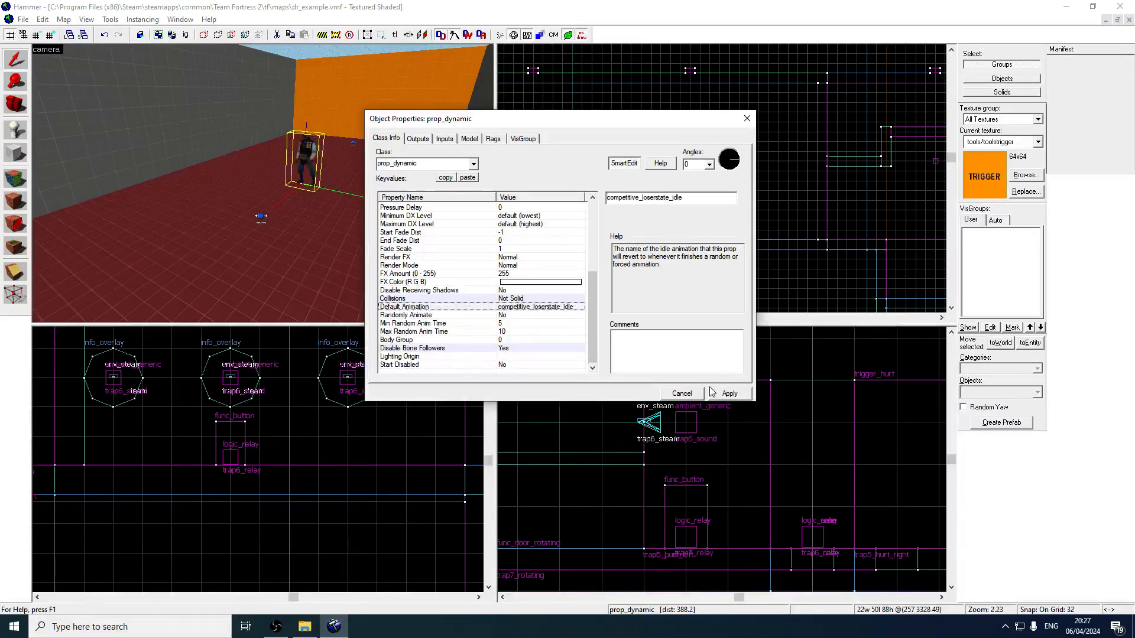
pyautogui.click(722, 394)
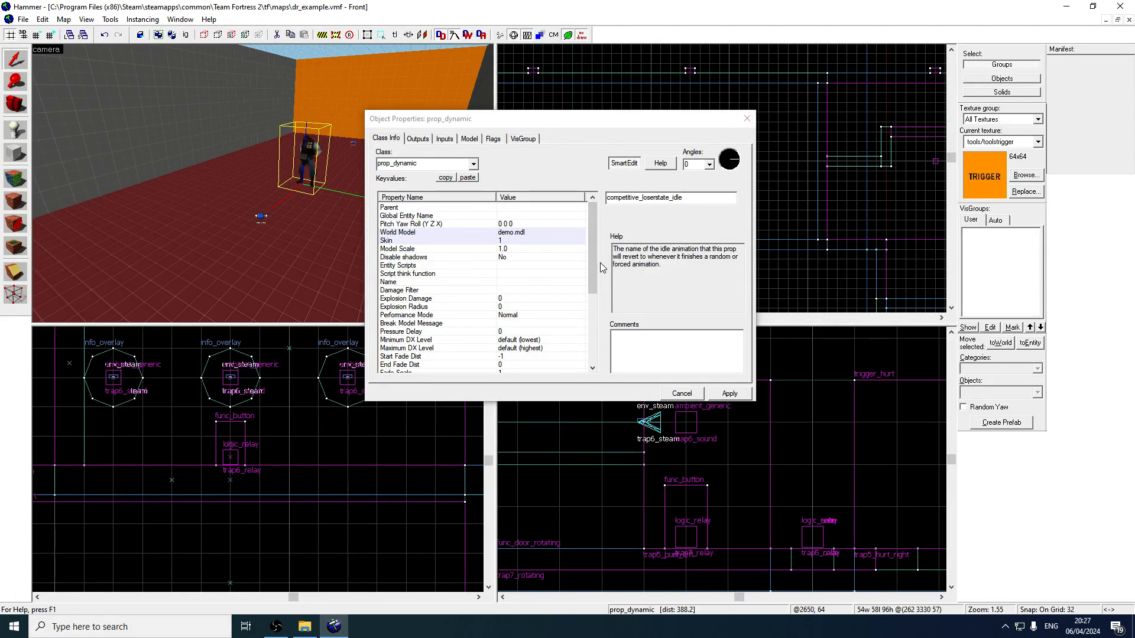
# - Name the Demoman prop trap8_demo_model and close its properties
pyautogui.scroll(-1, 591, 266)
pyautogui.click(556, 274)
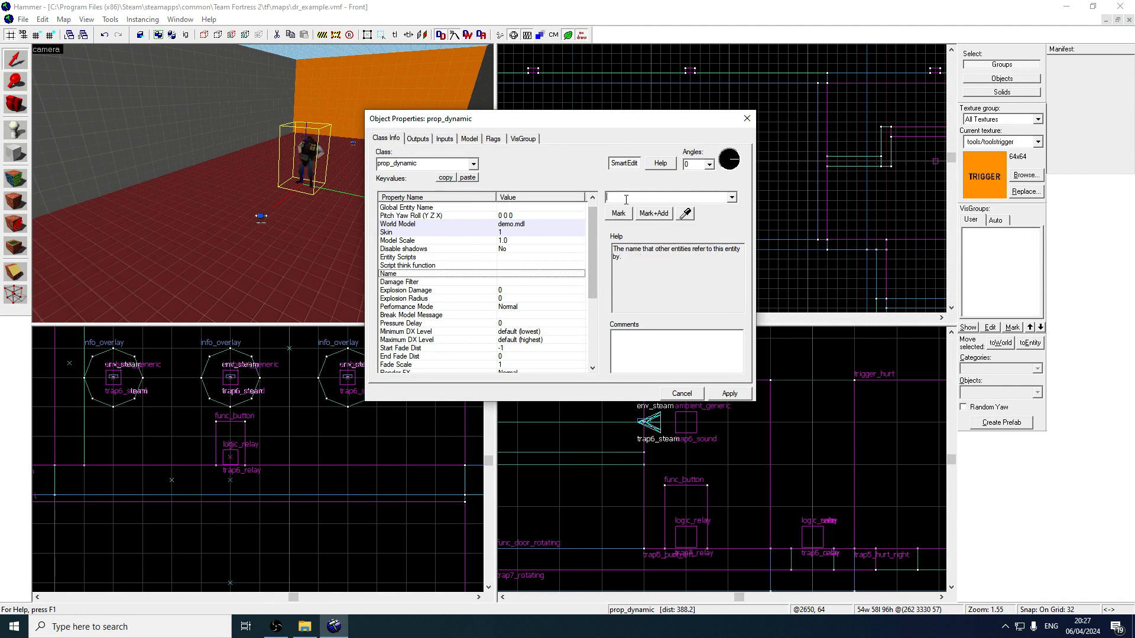
pyautogui.write('trap8_demo_')
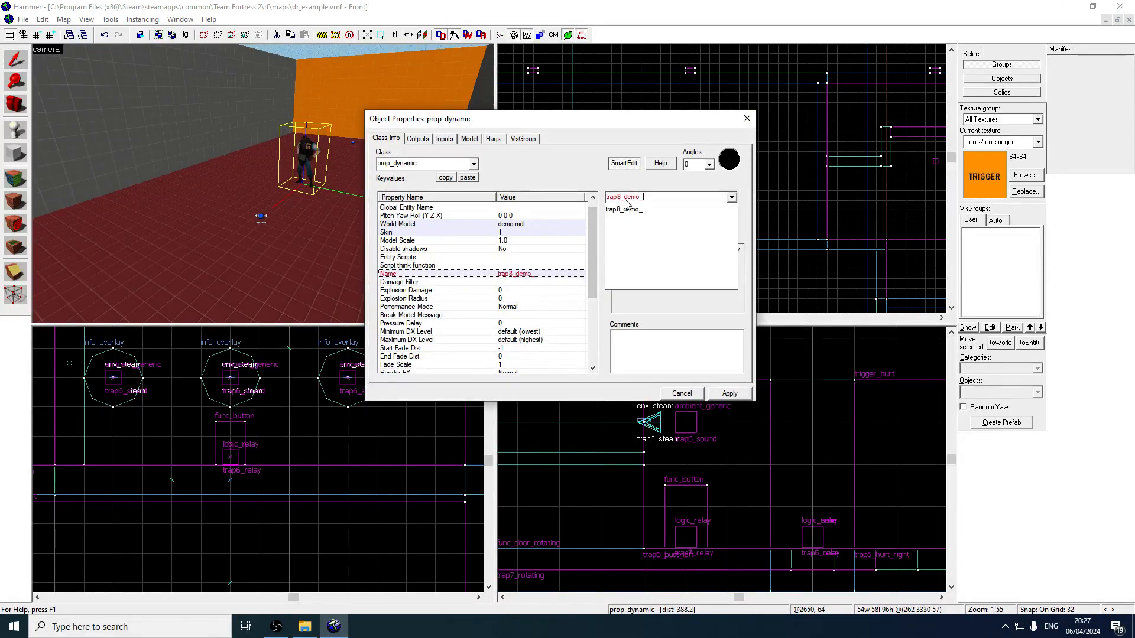
pyautogui.write('model')
pyautogui.press('Return')
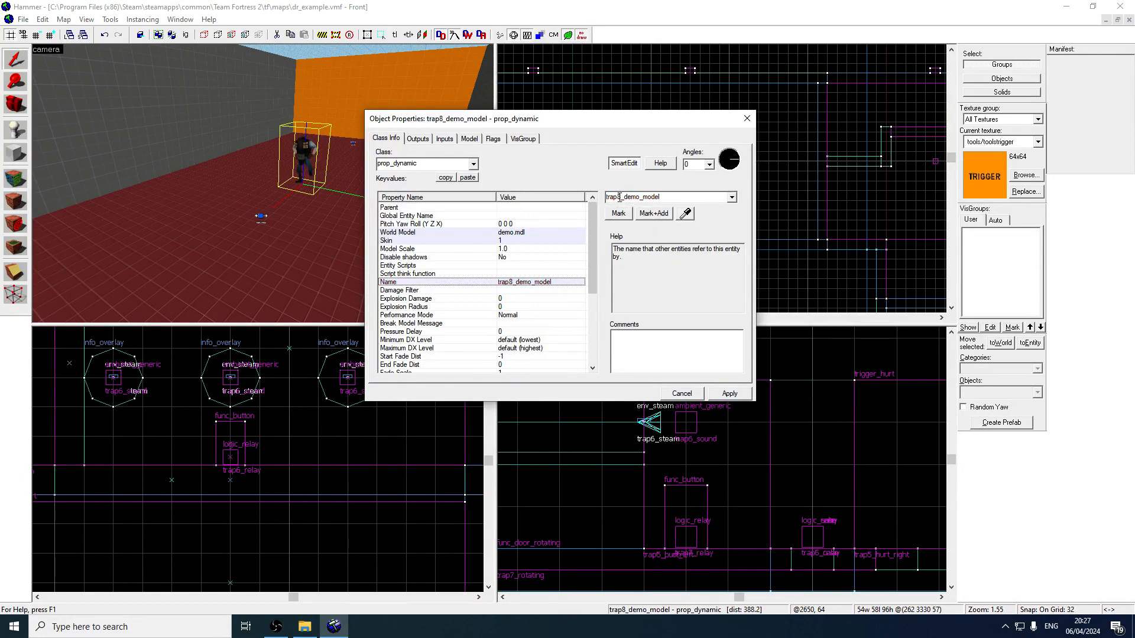
pyautogui.click(745, 121)
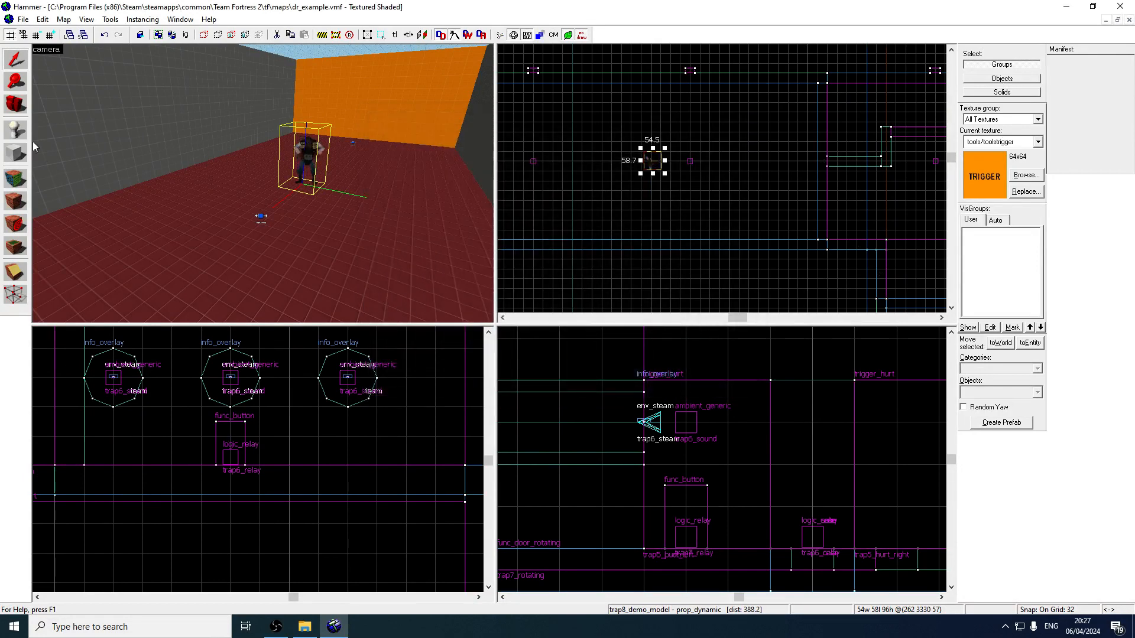
# - Place a new prop_dynamic entity on the red floor in front of the Demoman
pyautogui.click(15, 128)
pyautogui.click(996, 392)
pyautogui.write('dy')
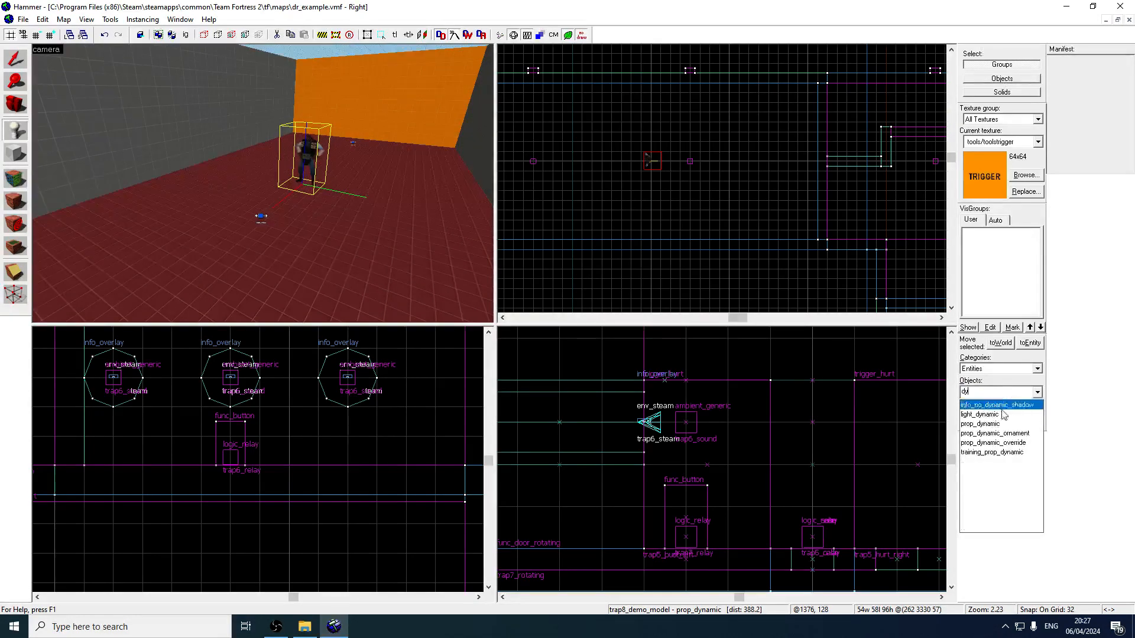
pyautogui.click(1004, 424)
pyautogui.click(249, 202)
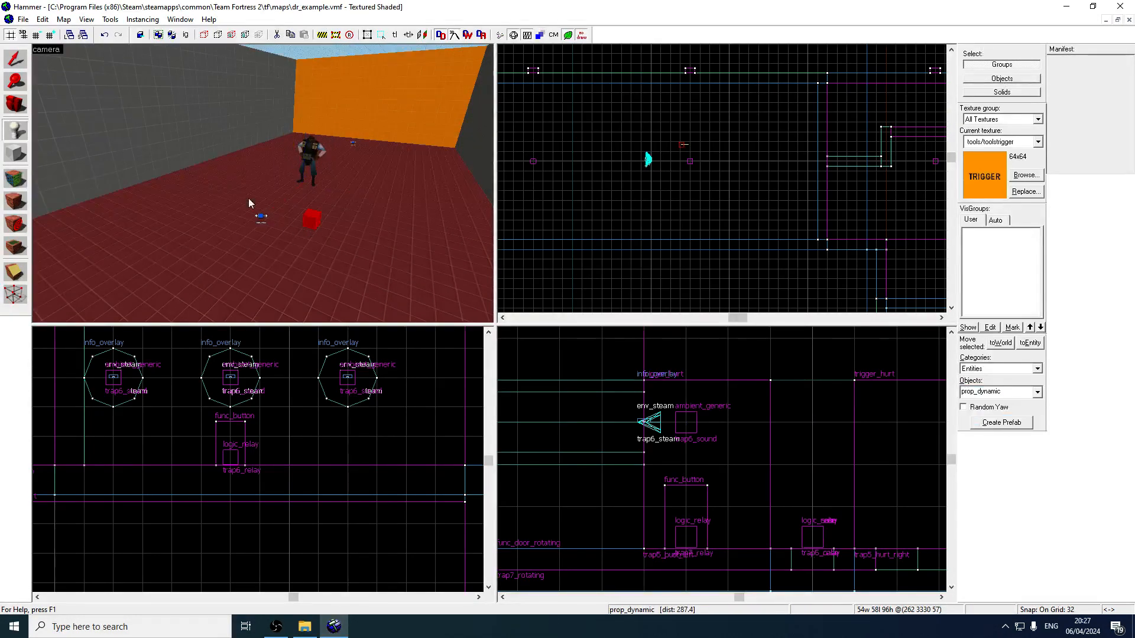
# - Open the model browser for the new prop_dynamic's World Model property
pyautogui.click(15, 59)
pyautogui.doubleClick(319, 226)
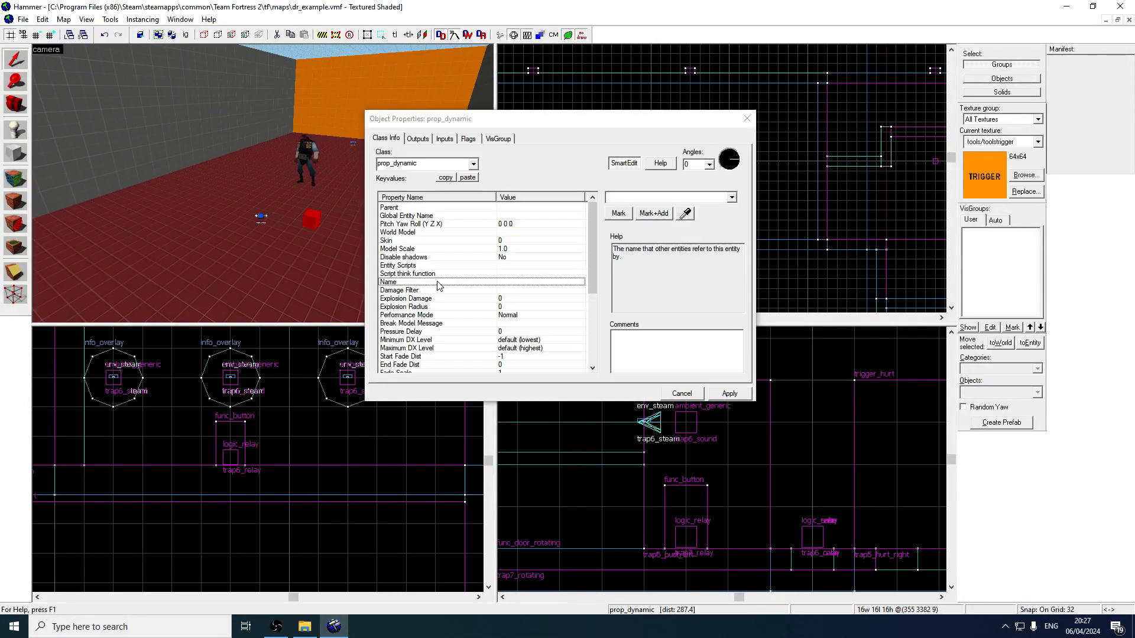
pyautogui.click(474, 258)
pyautogui.click(475, 240)
pyautogui.doubleClick(474, 232)
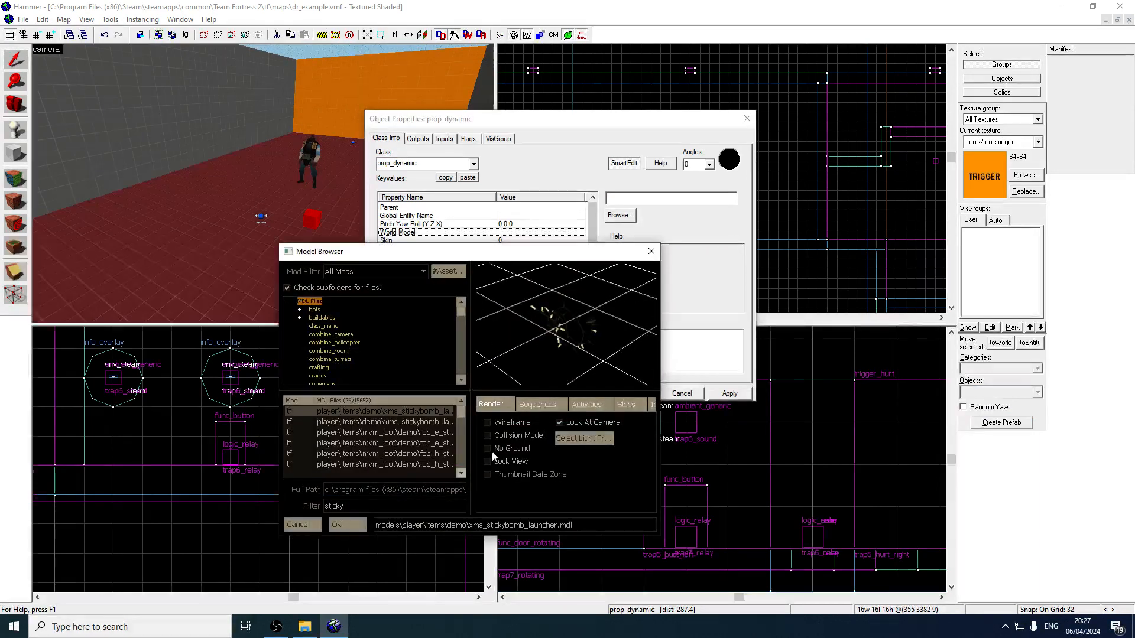
# - Look through the models matching the "sticky" filter, previewing the launcher and loot variants
pyautogui.moveTo(462, 413)
pyautogui.mouseDown()
pyautogui.moveTo(464, 470)
pyautogui.moveTo(464, 434)
pyautogui.mouseUp()
pyautogui.click(438, 442)
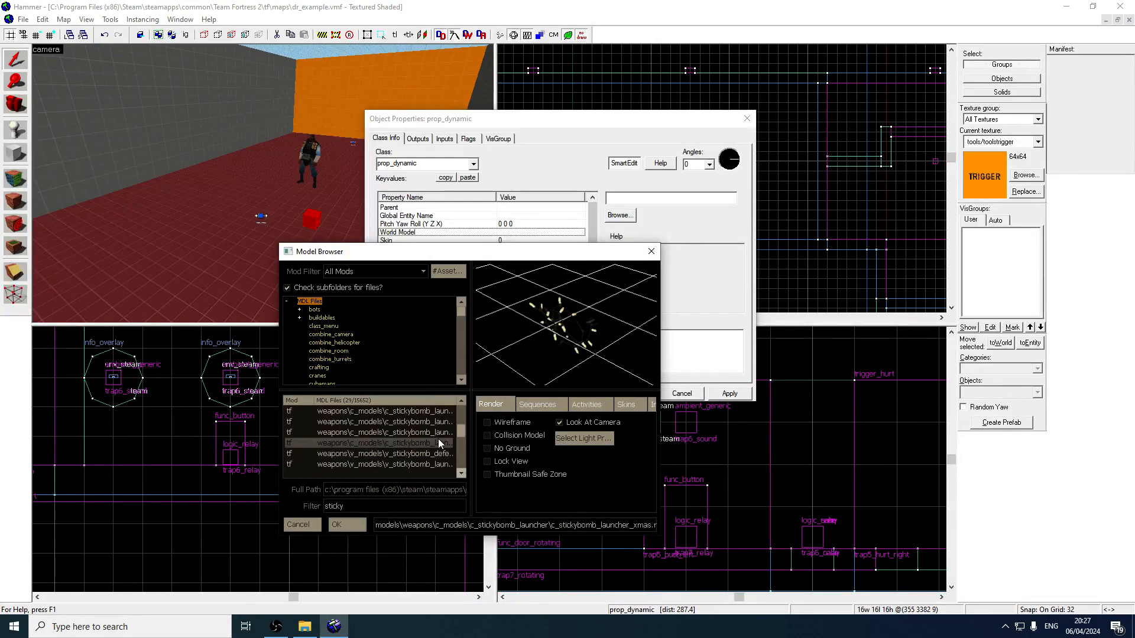
pyautogui.press('Up')
pyautogui.press('Up')
pyautogui.press('Up')
pyautogui.press('Up')
pyautogui.press('Up')
pyautogui.press('Up')
pyautogui.press('Up')
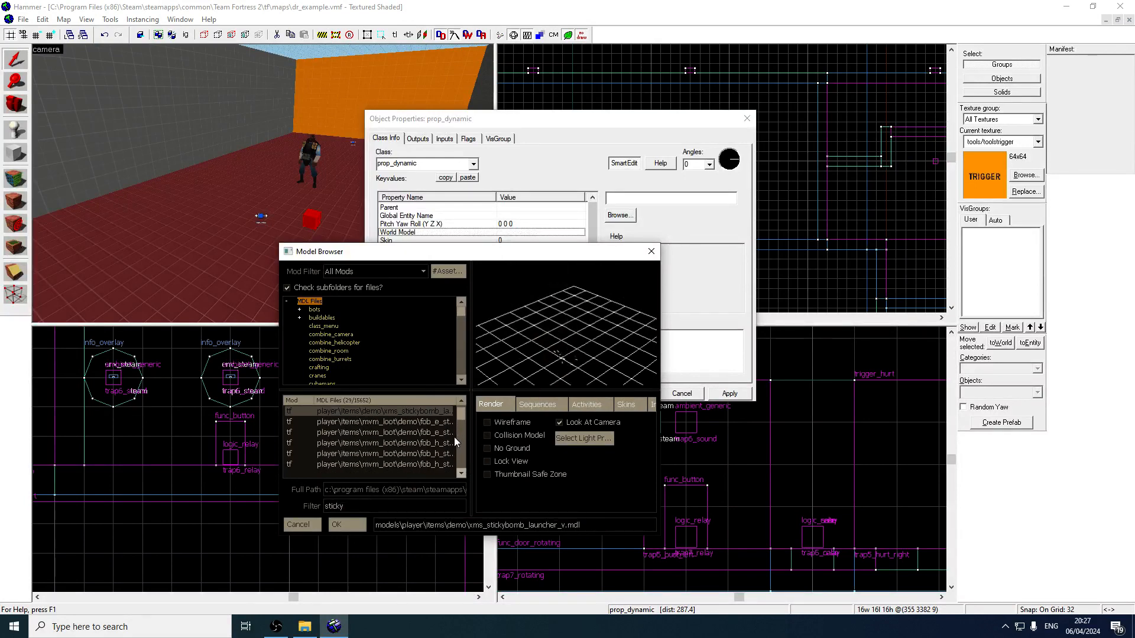
pyautogui.press('Down')
pyautogui.scroll(-3, 462, 436)
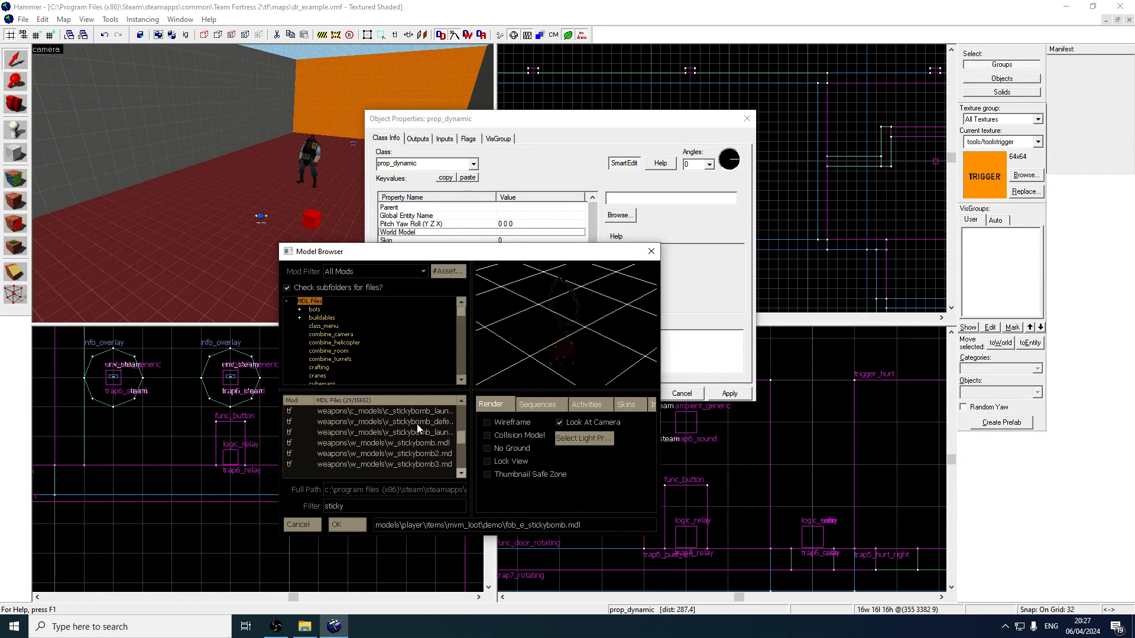
# - Compare the w_stickybomb model variants and assign w_stickybomb.mdl as the new prop's world model
pyautogui.press('Down')
pyautogui.press('Down')
pyautogui.press('Down')
pyautogui.press('Down')
pyautogui.press('Down')
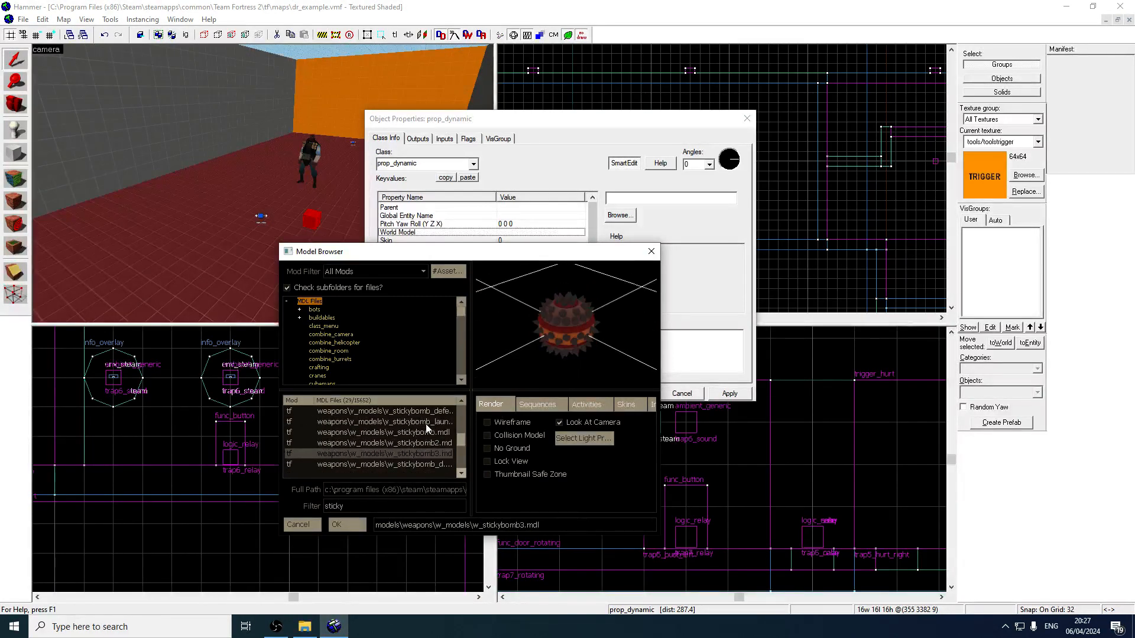
pyautogui.press('Up')
pyautogui.press('Up')
pyautogui.press('Up')
pyautogui.press('Down')
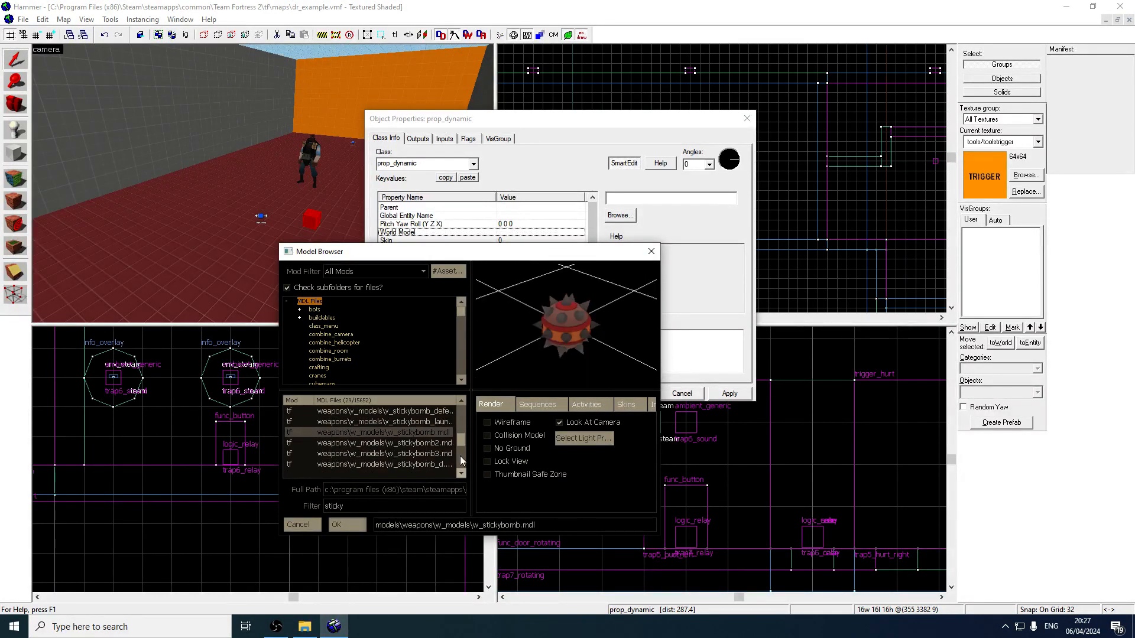
pyautogui.press('Down')
pyautogui.press('Down')
pyautogui.press('Down')
pyautogui.press('Down')
pyautogui.press('Up')
pyautogui.press('Up')
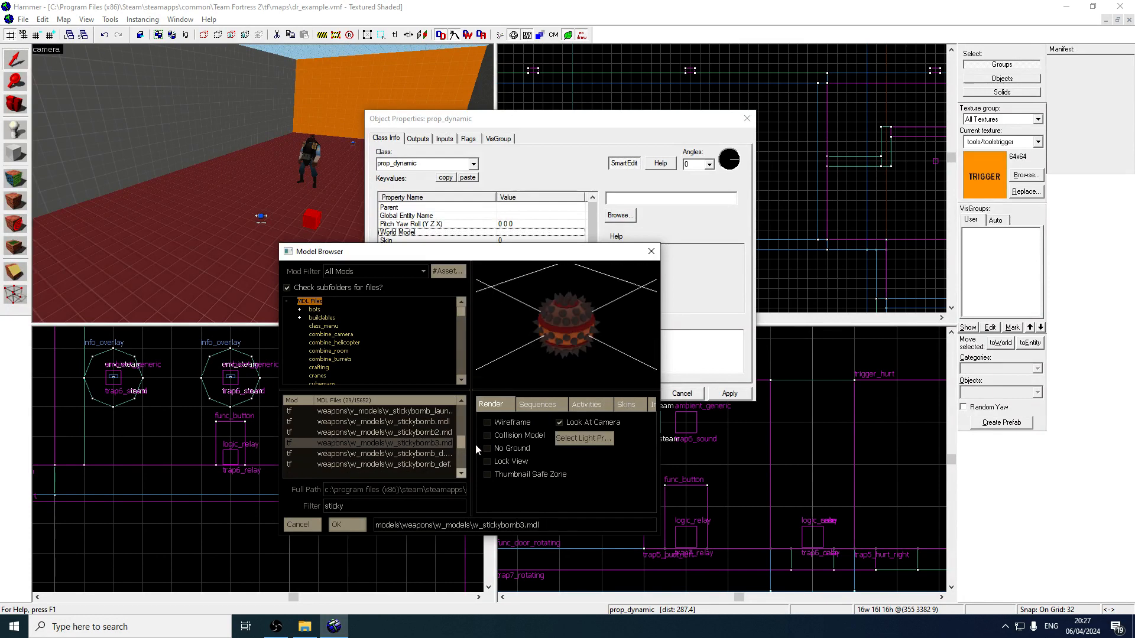
pyautogui.press('Up')
pyautogui.press('Up')
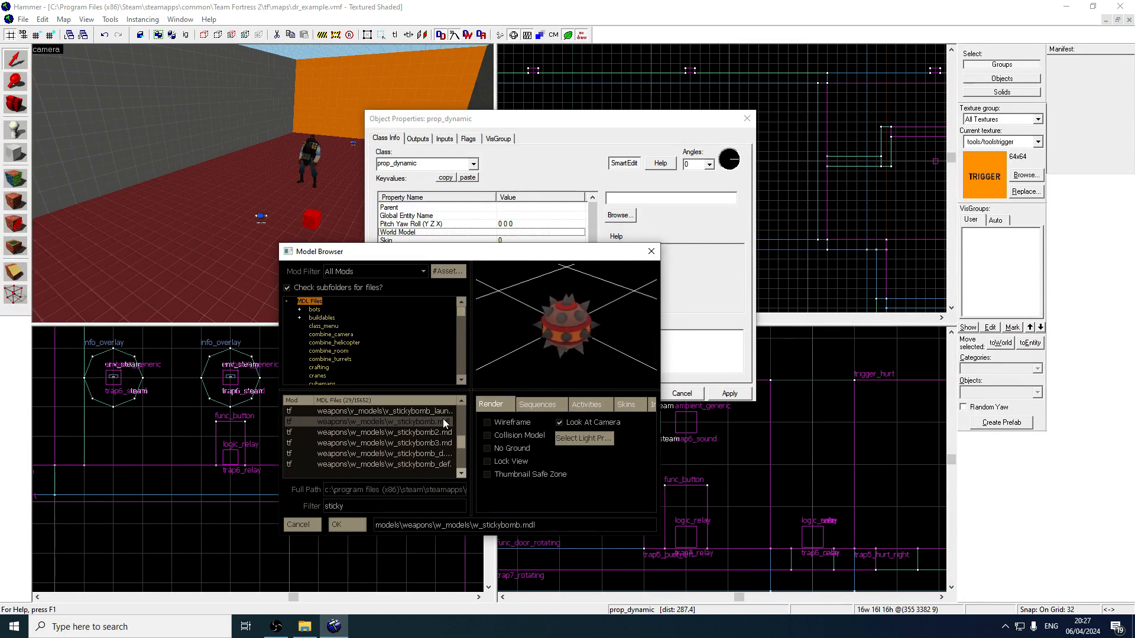
pyautogui.doubleClick(433, 424)
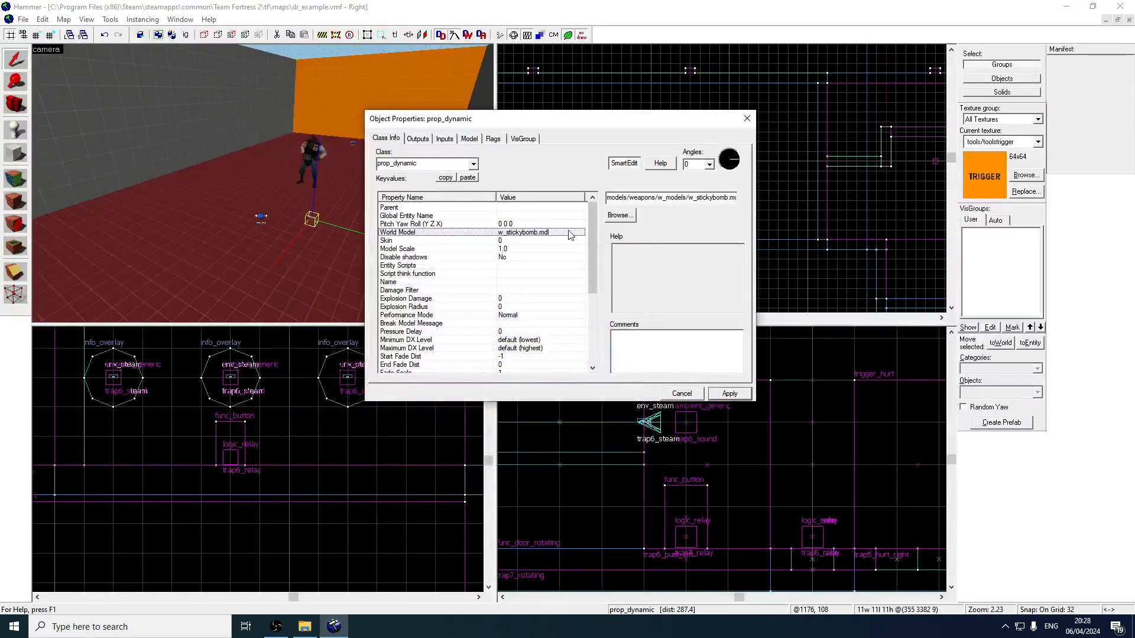
# - Set the stickybomb prop's skin to 1, close its properties and reopen them
pyautogui.click(550, 241)
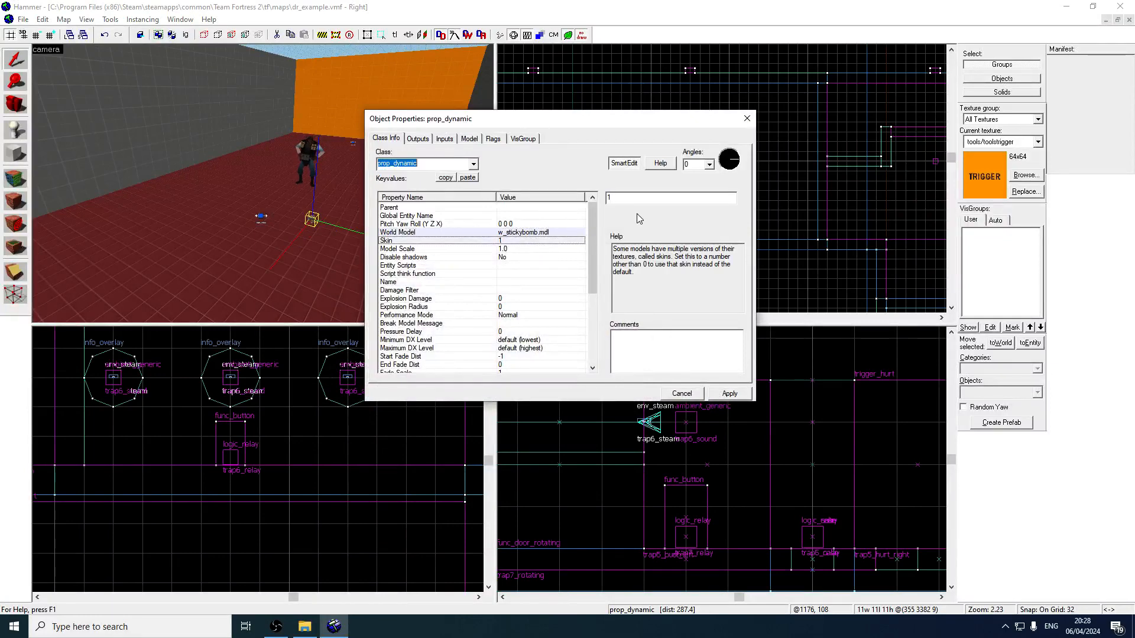
pyautogui.click(747, 118)
pyautogui.doubleClick(312, 220)
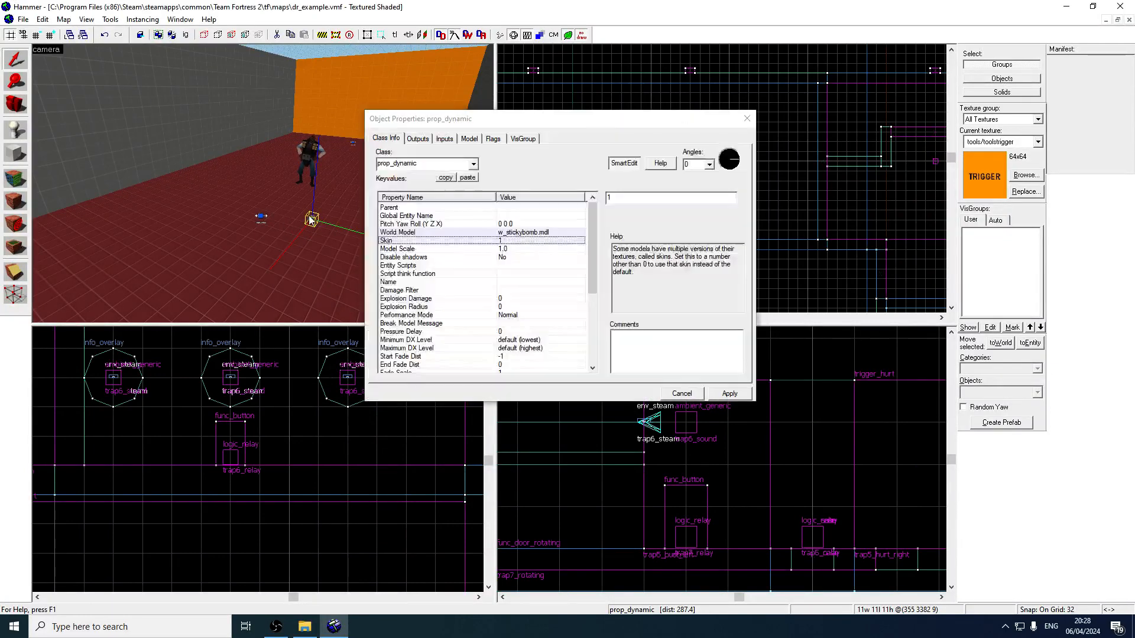
# - Check the available skins of the w_stickybomb model in the model browser, then apply and close the prop's properties
pyautogui.doubleClick(532, 232)
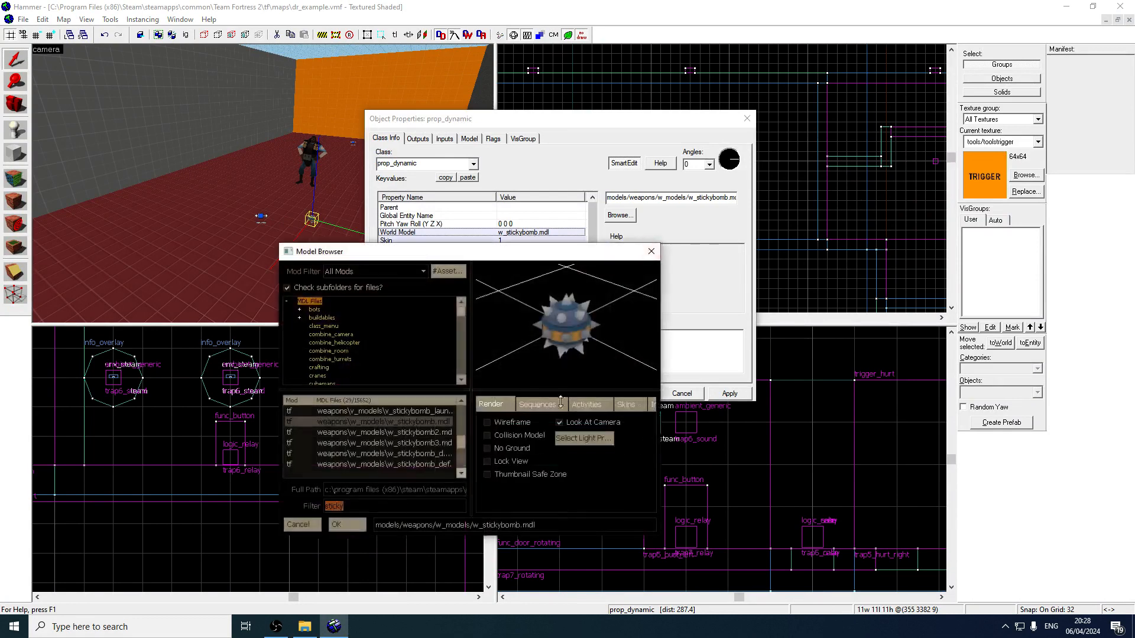
pyautogui.click(625, 404)
pyautogui.click(507, 432)
pyautogui.click(500, 441)
pyautogui.press('Escape')
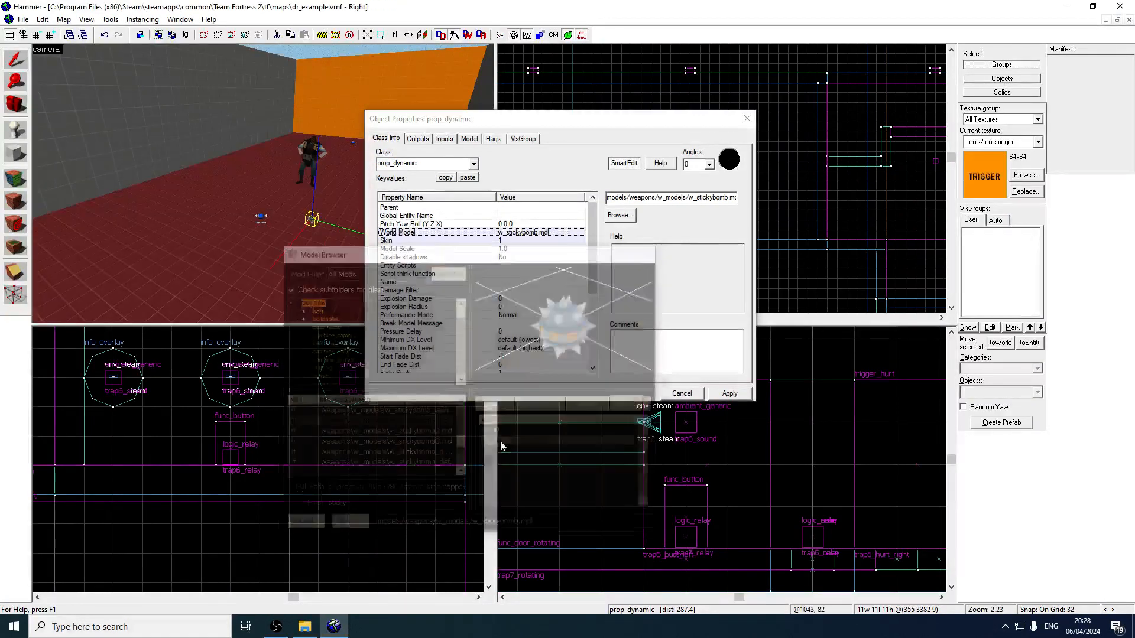
pyautogui.click(726, 393)
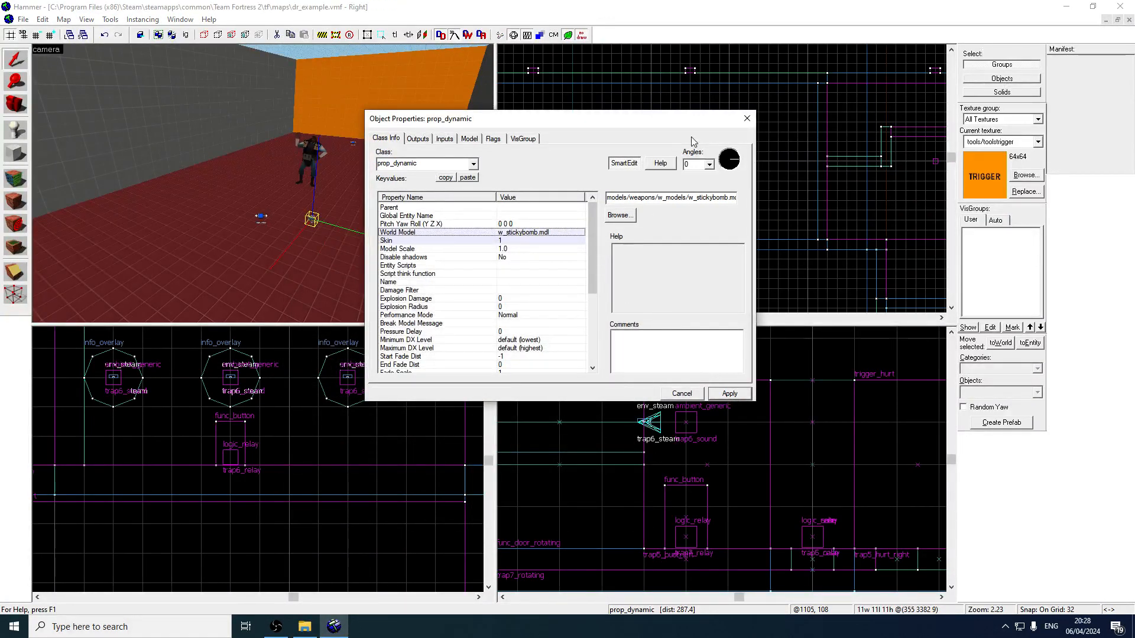
pyautogui.click(748, 118)
# - Move the stickybomb prop across the floor to beside the Demoman model
pyautogui.scroll(4, 674, 140)
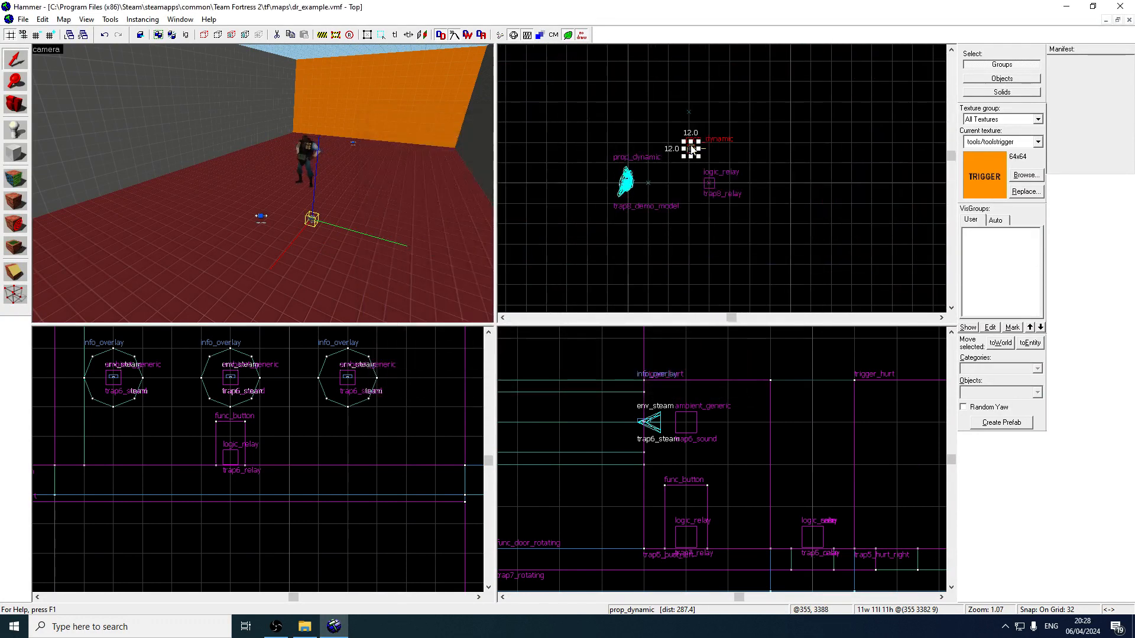
pyautogui.moveTo(692, 152); pyautogui.dragTo(648, 165)
# - Reduce the grid to 4 and raise the stickybomb prop 4 units so it rests on the floor
pyautogui.scroll(-3, 672, 419)
pyautogui.scroll(-4, 671, 420)
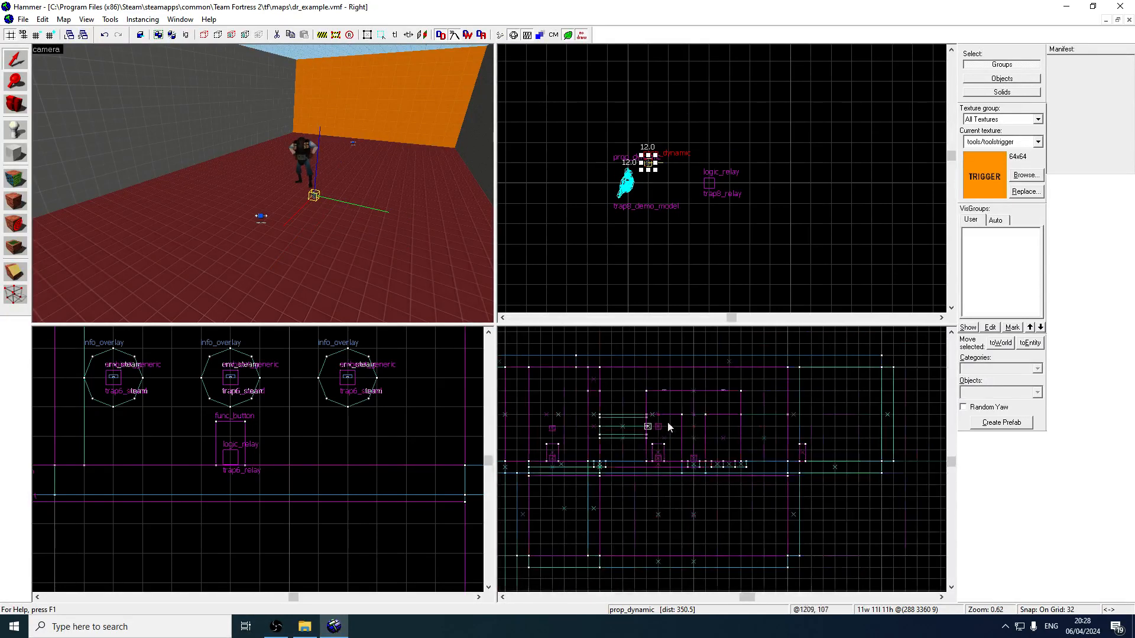
pyautogui.press('Right')
pyautogui.press('Right')
pyautogui.press('Left')
pyautogui.press('Left')
pyautogui.press('Left')
pyautogui.press('Left')
pyautogui.press('Left')
pyautogui.scroll(7, 665, 463)
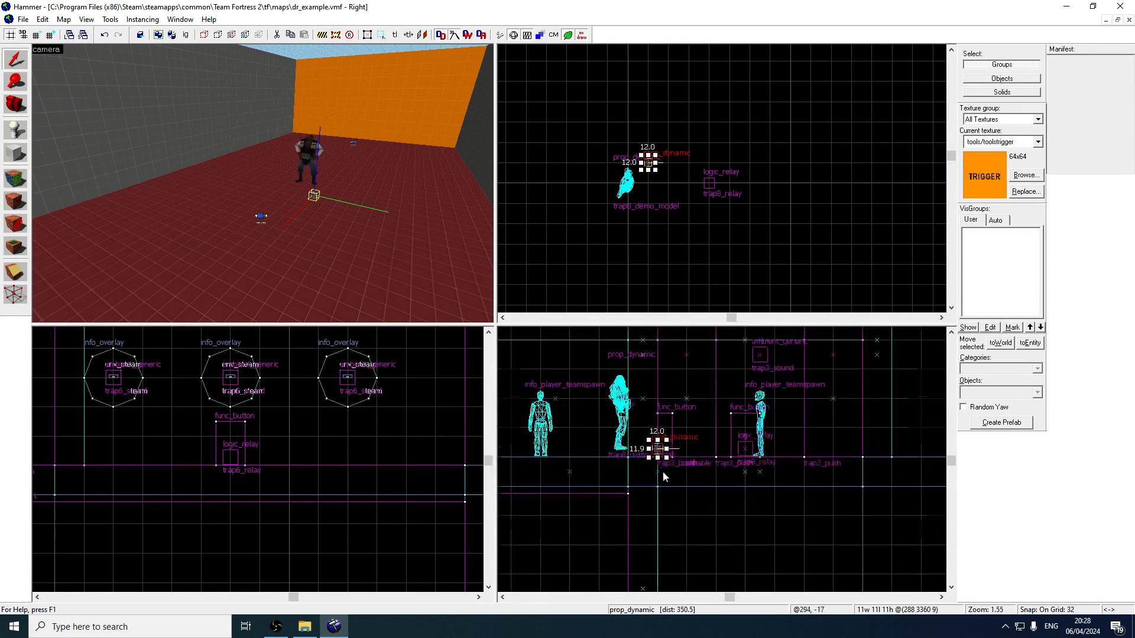
pyautogui.press('z')
pyautogui.press('w')
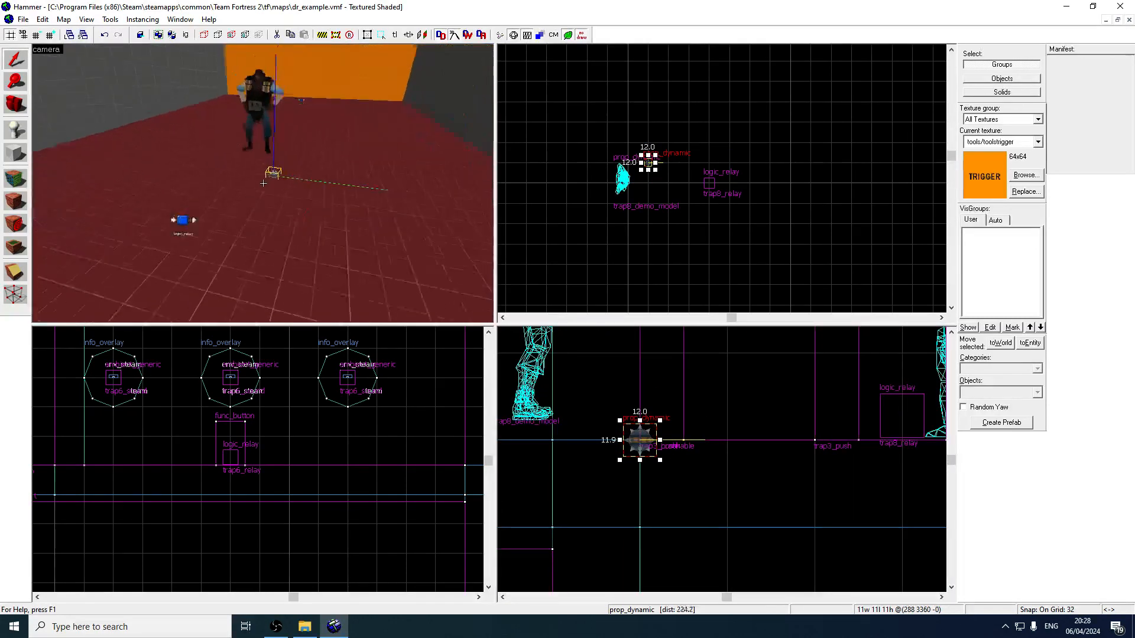
pyautogui.click(37, 35)
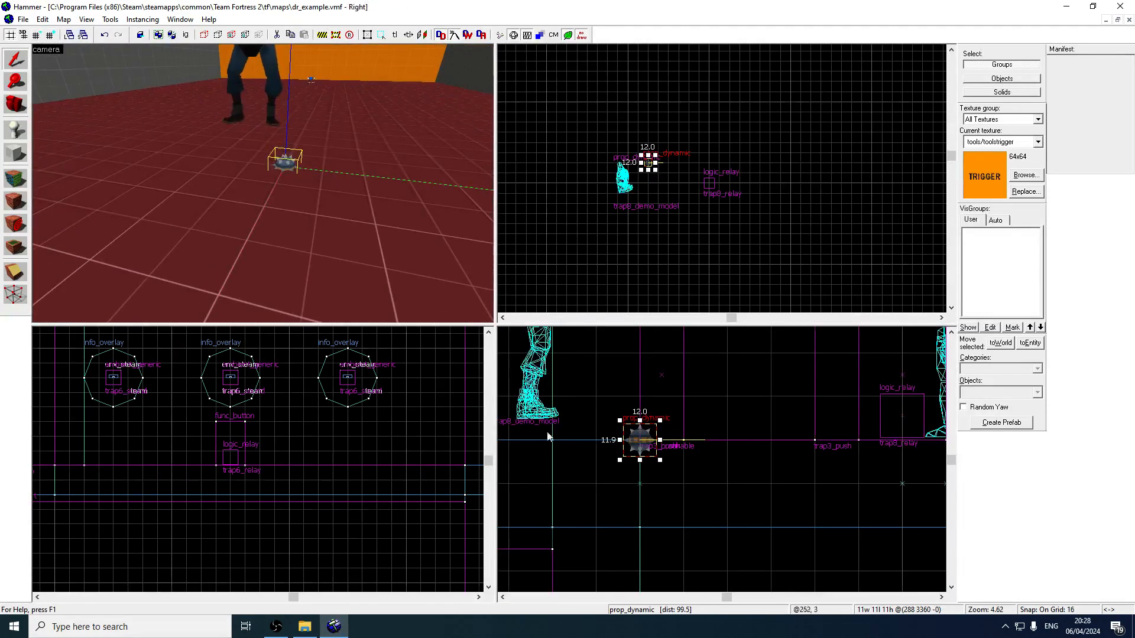
pyautogui.scroll(3, 694, 473)
pyautogui.click(37, 35)
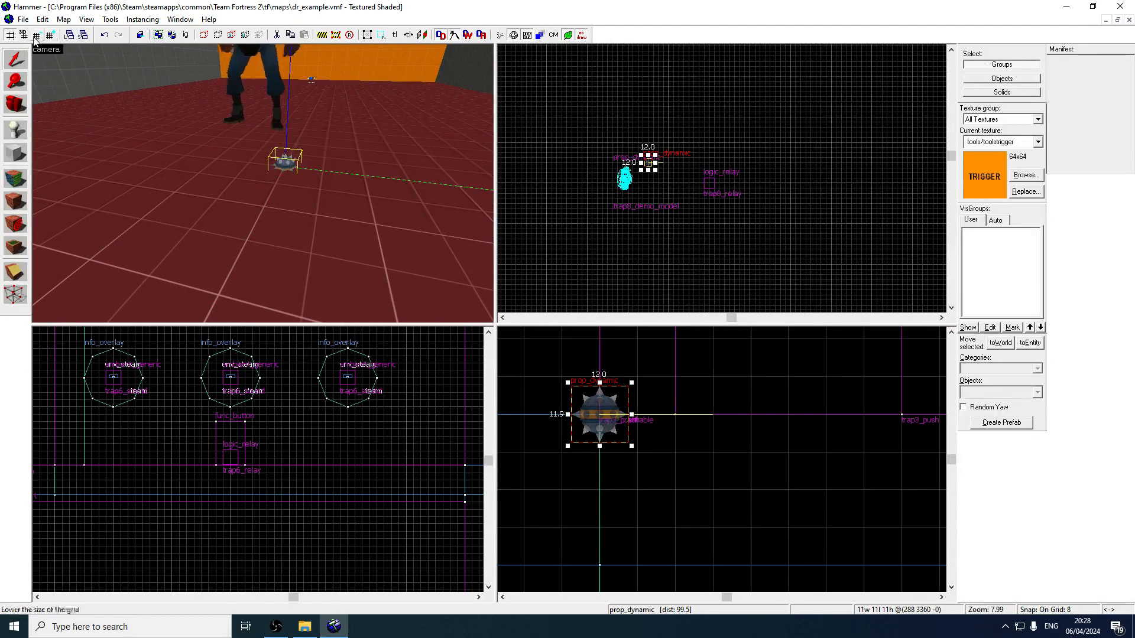
pyautogui.click(37, 35)
pyautogui.moveTo(615, 433); pyautogui.dragTo(616, 416)
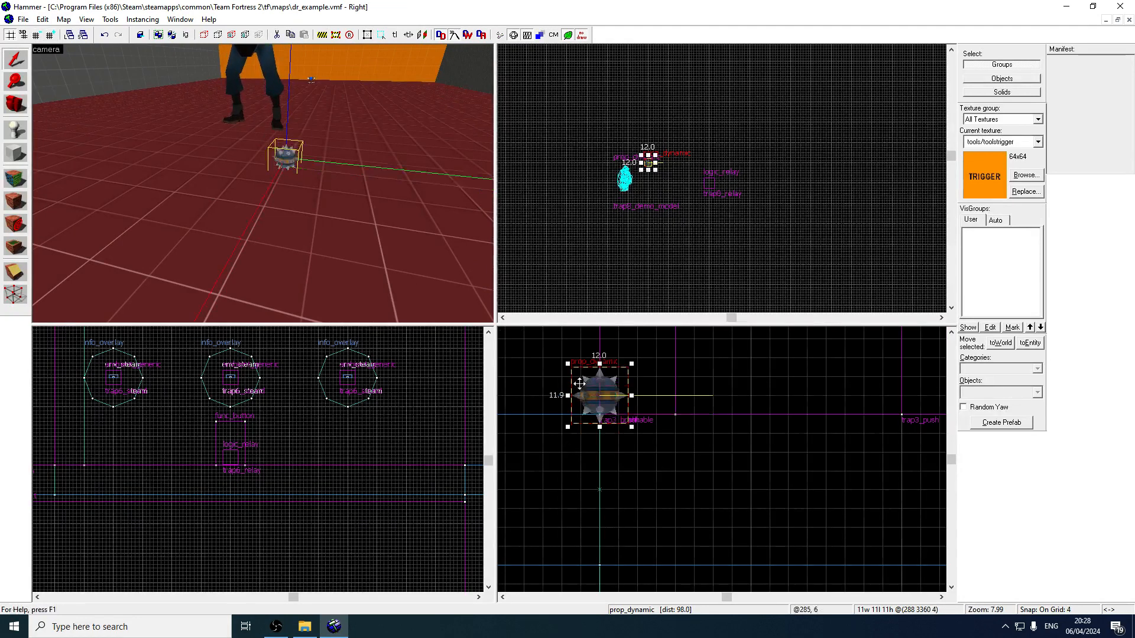
# - Set the stickybomb prop's Collisions to Not Solid and apply the change
pyautogui.click(307, 196)
pyautogui.click(290, 162)
pyautogui.doubleClick(289, 165)
pyautogui.scroll(-5, 519, 295)
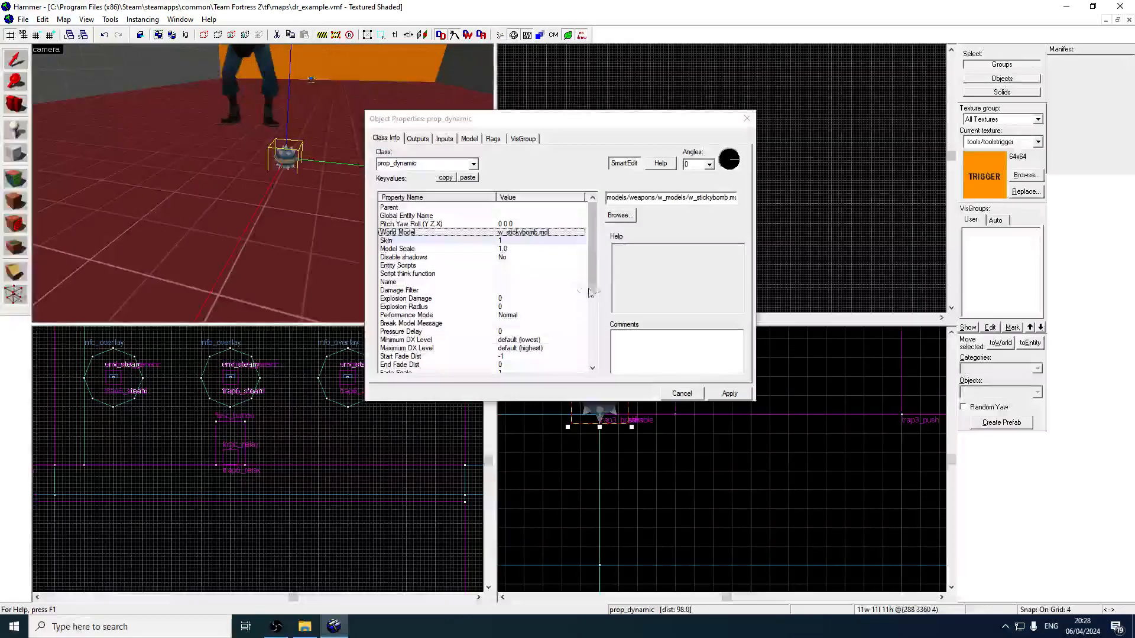
pyautogui.click(519, 296)
pyautogui.click(731, 197)
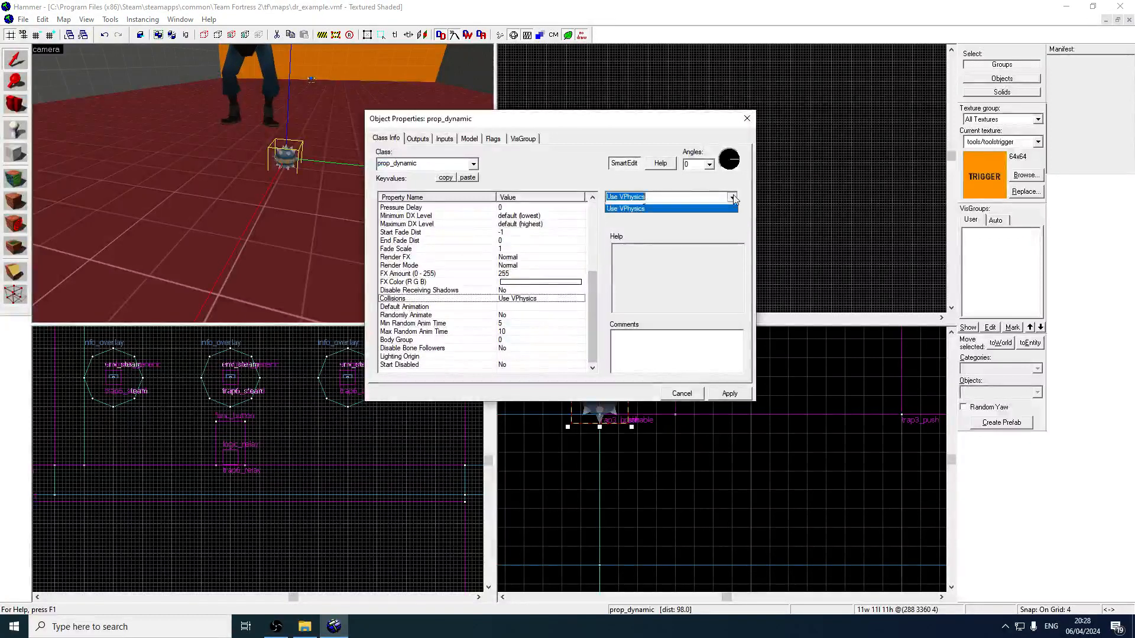
pyautogui.click(626, 206)
pyautogui.click(733, 394)
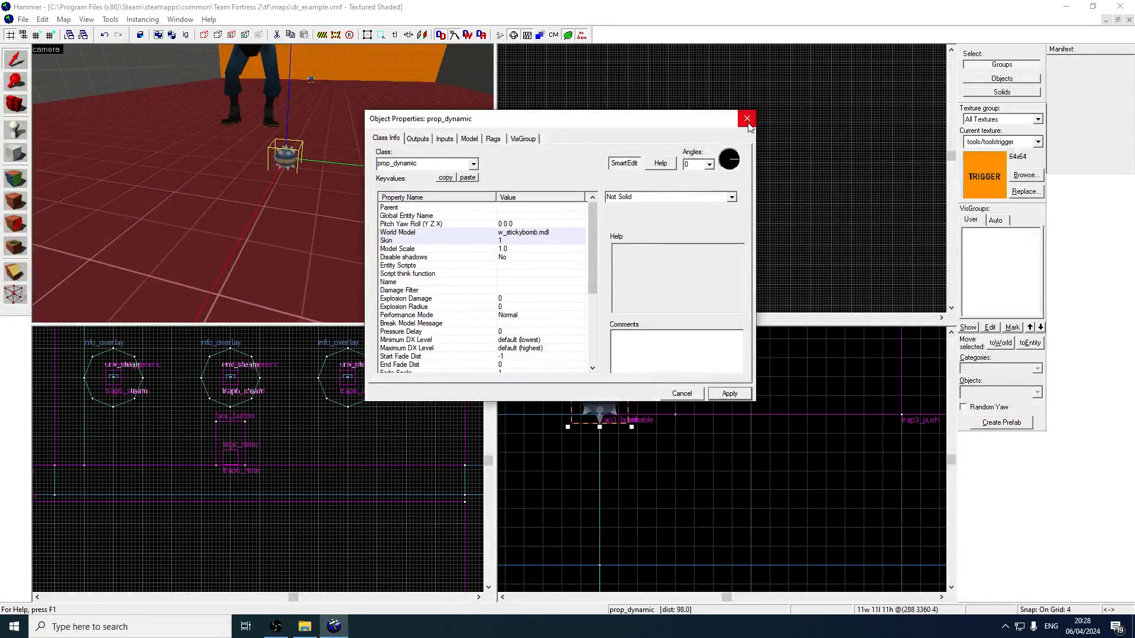
# - Set the stickybomb prop's Disable Bone Followers to Yes, apply it and close the properties
pyautogui.moveTo(592, 268); pyautogui.dragTo(586, 337)
pyautogui.click(548, 324)
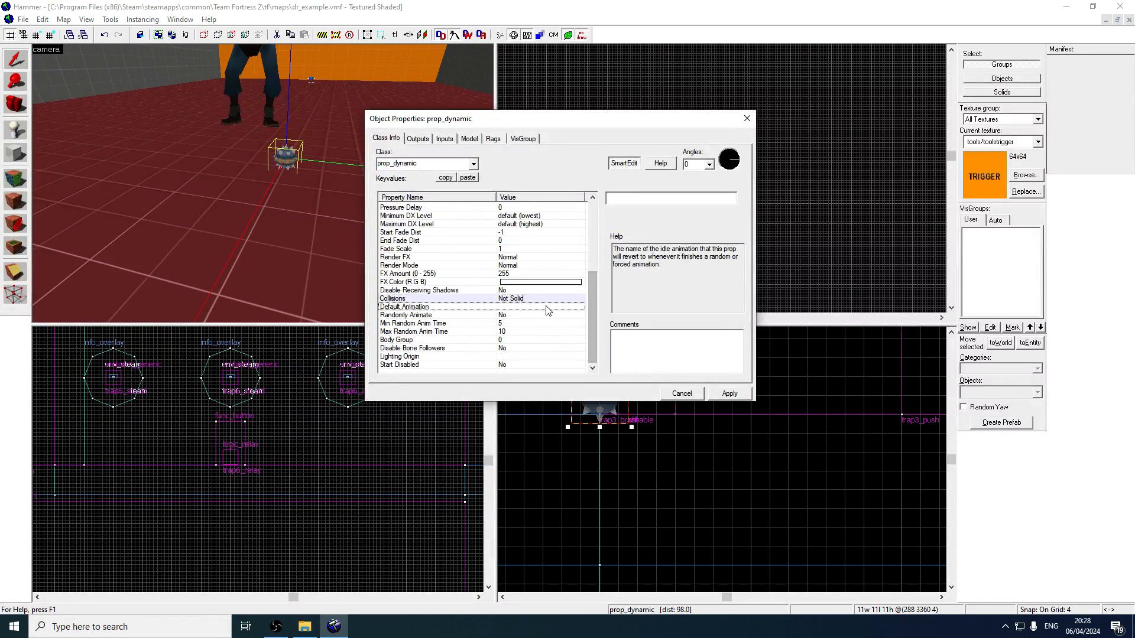
pyautogui.click(494, 349)
pyautogui.click(731, 197)
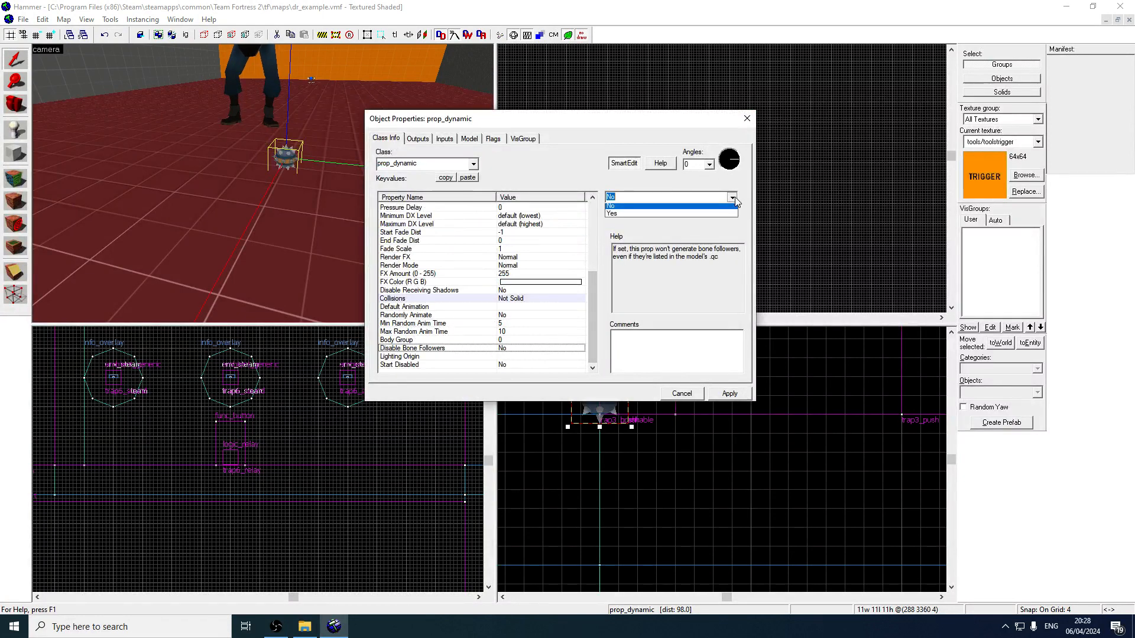
pyautogui.click(709, 214)
pyautogui.click(729, 393)
pyautogui.click(745, 124)
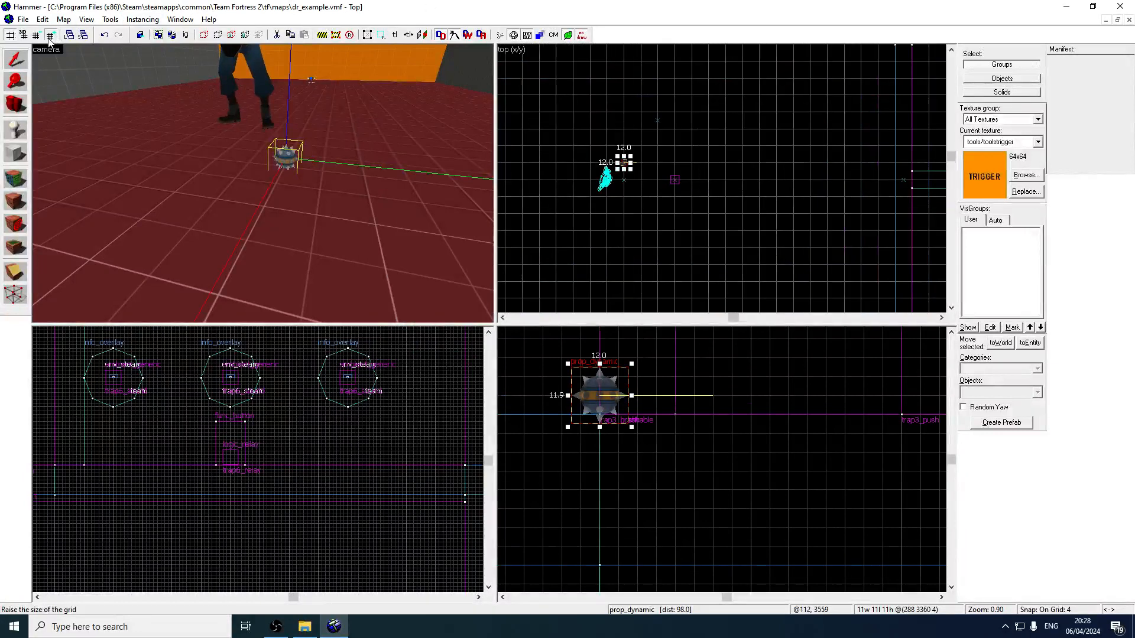
# - Scatter six copies of the stickybomb prop over the floor around trap8_relay, using a grid of 32 and 16
pyautogui.press(']')
pyautogui.press(']')
pyautogui.press(']')
pyautogui.scroll(-2, 628, 171)
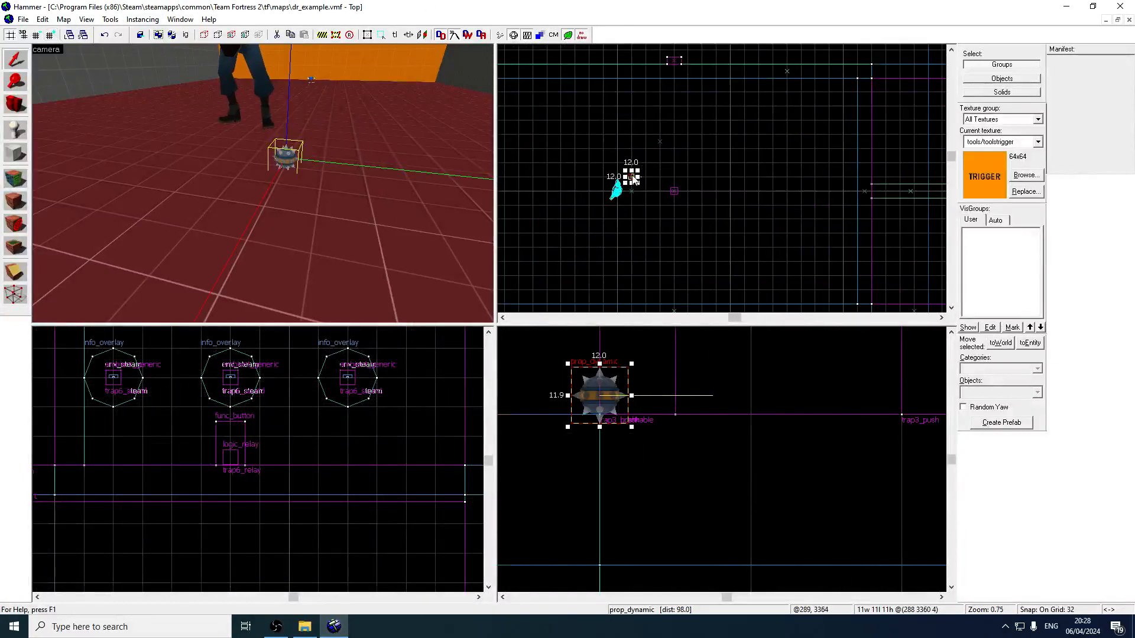
pyautogui.moveTo(633, 180)
pyautogui.keyDown('shift'); pyautogui.mouseDown()
pyautogui.moveTo(661, 138)
pyautogui.moveTo(680, 173)
pyautogui.moveTo(688, 163)
pyautogui.moveTo(662, 222)
pyautogui.moveTo(648, 216)
pyautogui.moveTo(688, 248)
pyautogui.mouseUp(); pyautogui.keyUp('shift')
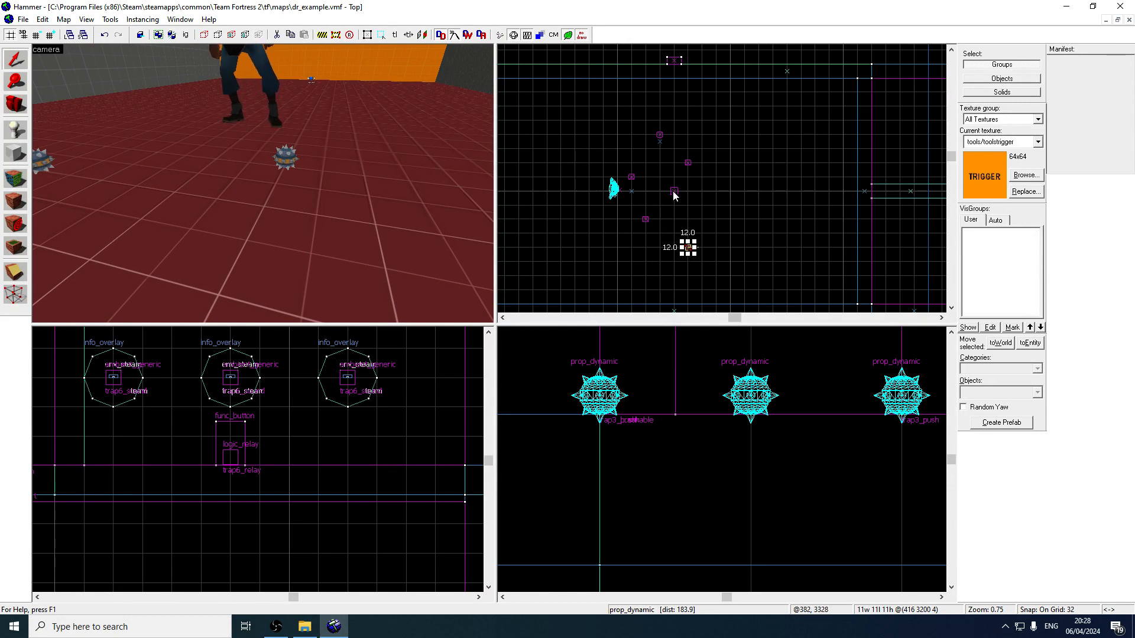
pyautogui.moveTo(688, 251); pyautogui.dragTo(660, 275)
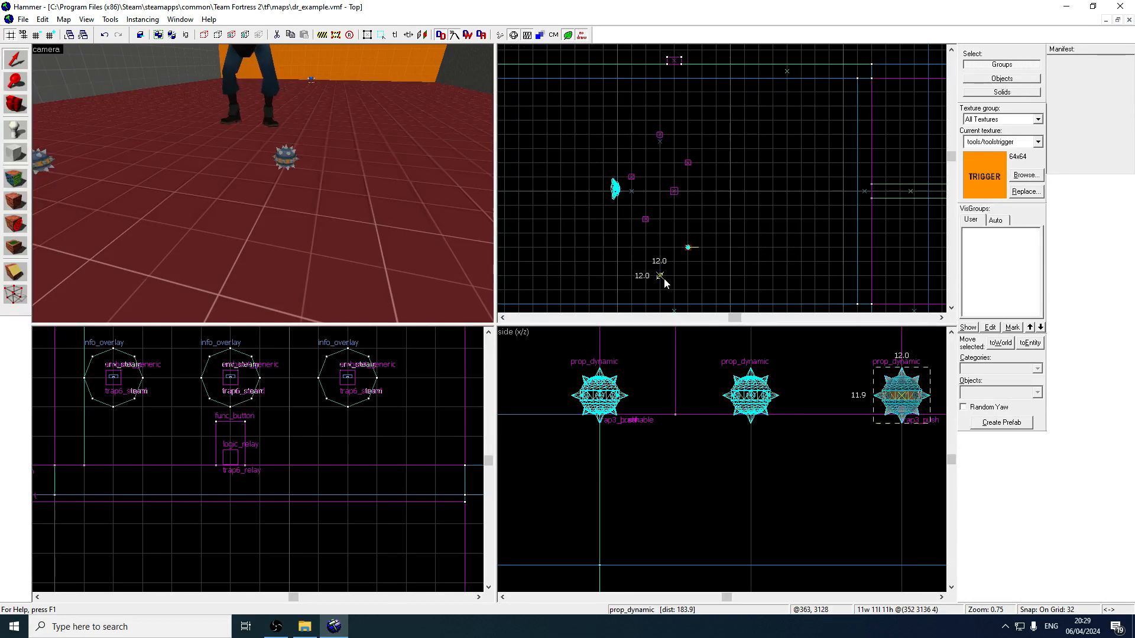
pyautogui.click(51, 36)
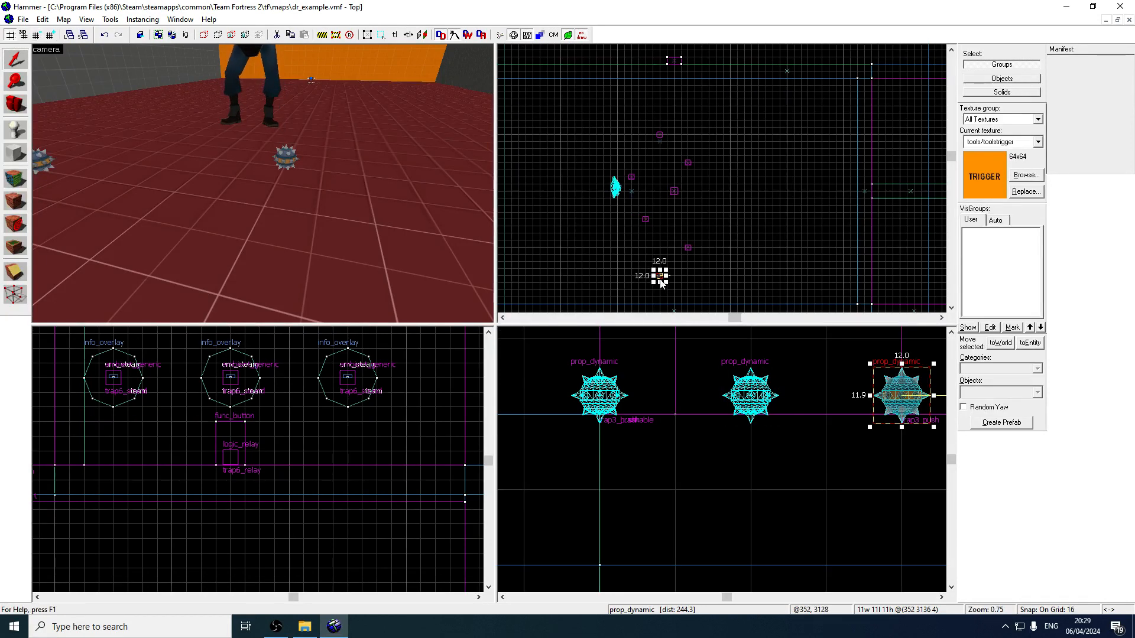
pyautogui.moveTo(662, 277); pyautogui.dragTo(640, 108)
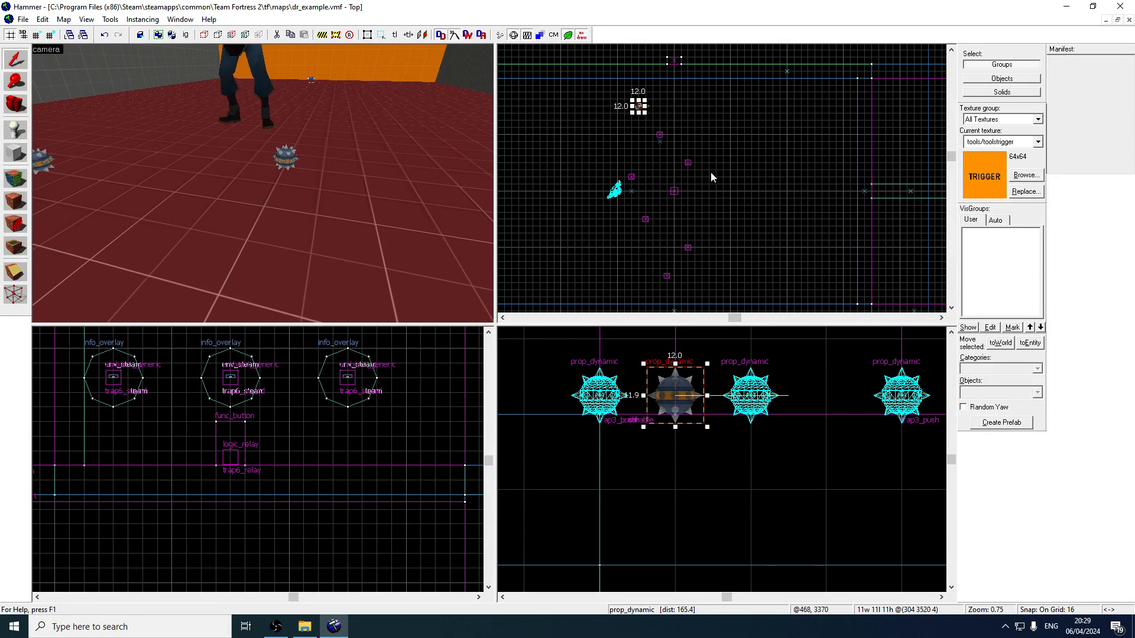
# - Place an overlay with the props/hazardstrip001a texture on the red floor in front of the stickybombs
pyautogui.press('z')
pyautogui.press('s')
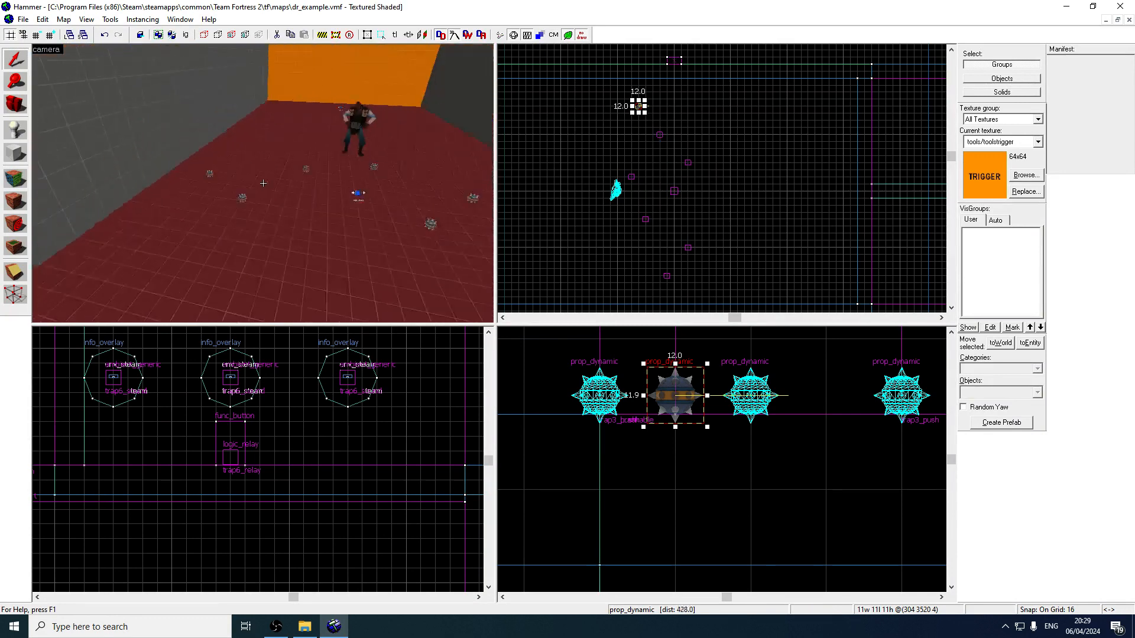
pyautogui.press('z')
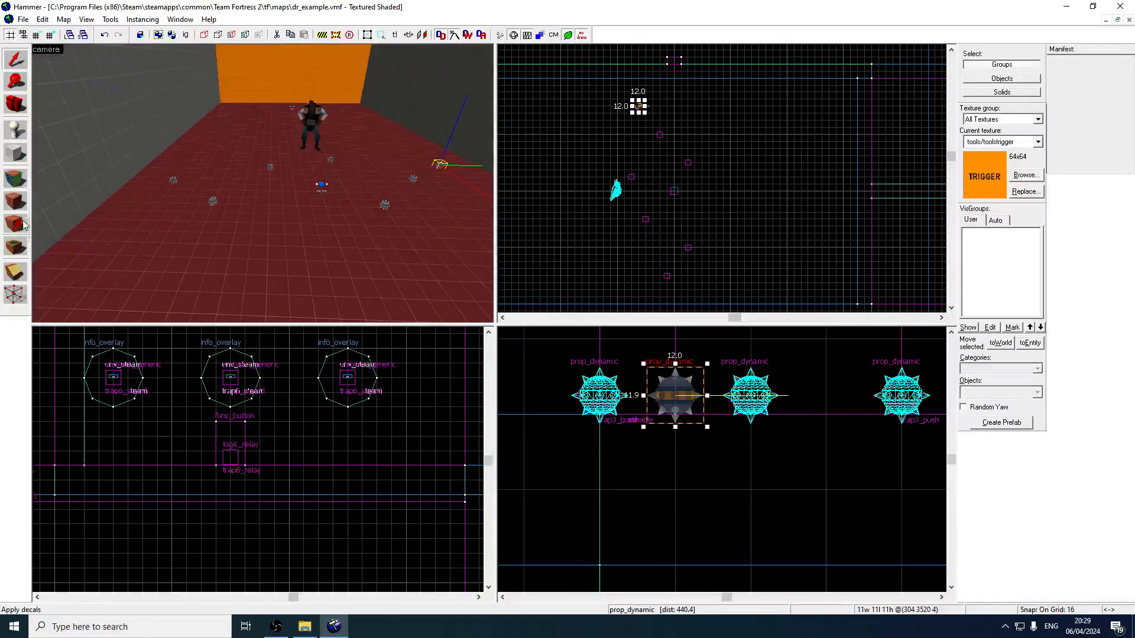
pyautogui.click(16, 247)
pyautogui.click(1026, 175)
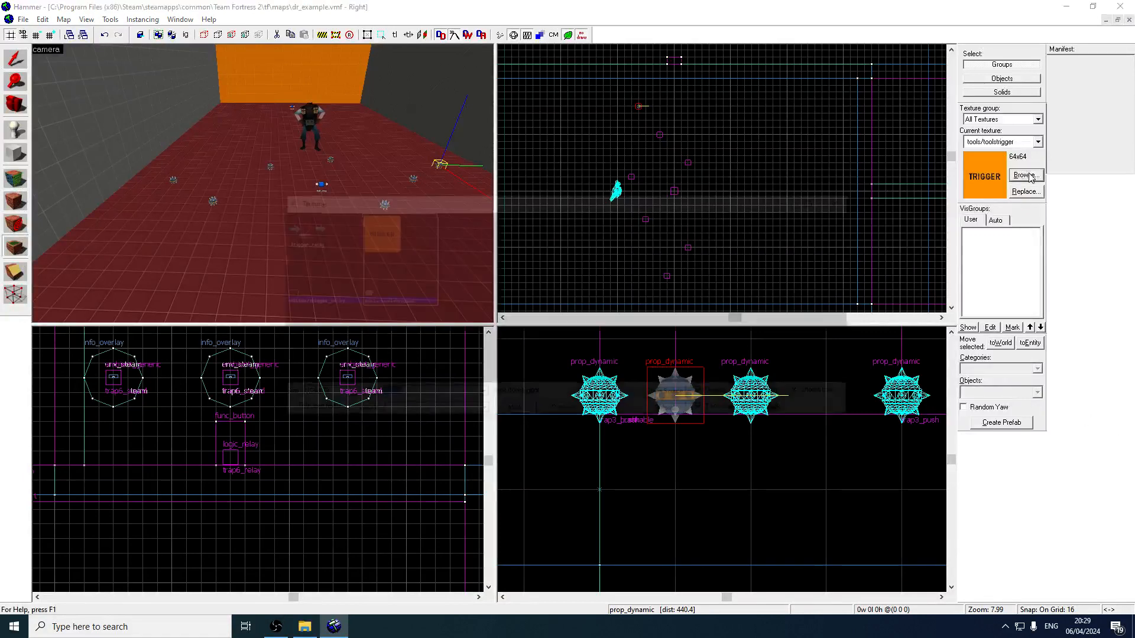
pyautogui.write('hazard')
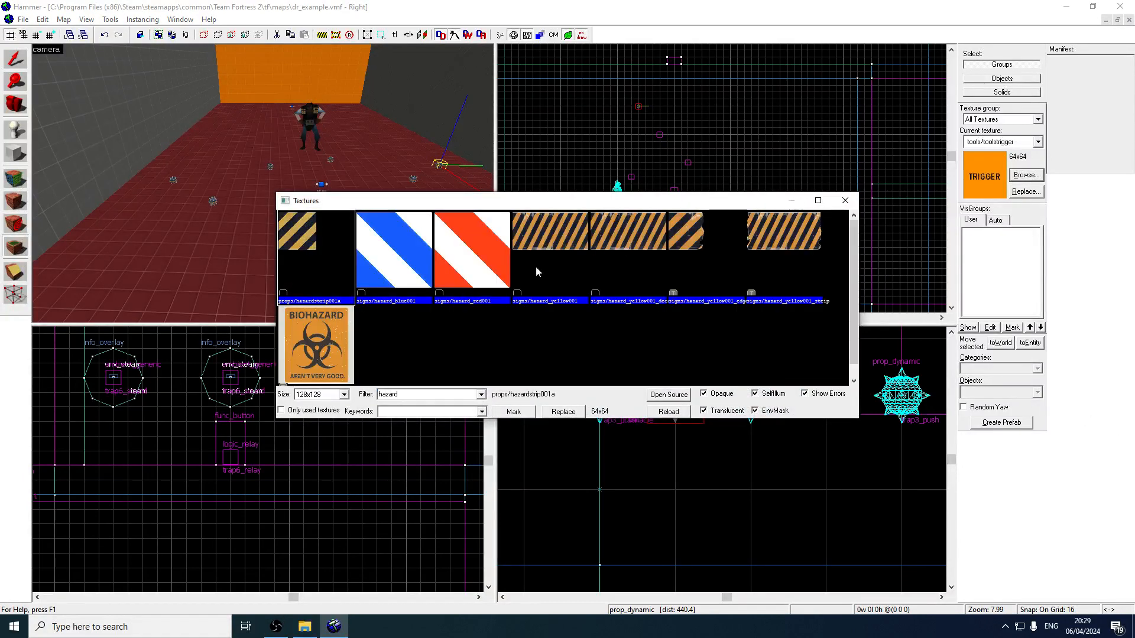
pyautogui.doubleClick(338, 274)
pyautogui.click(265, 245)
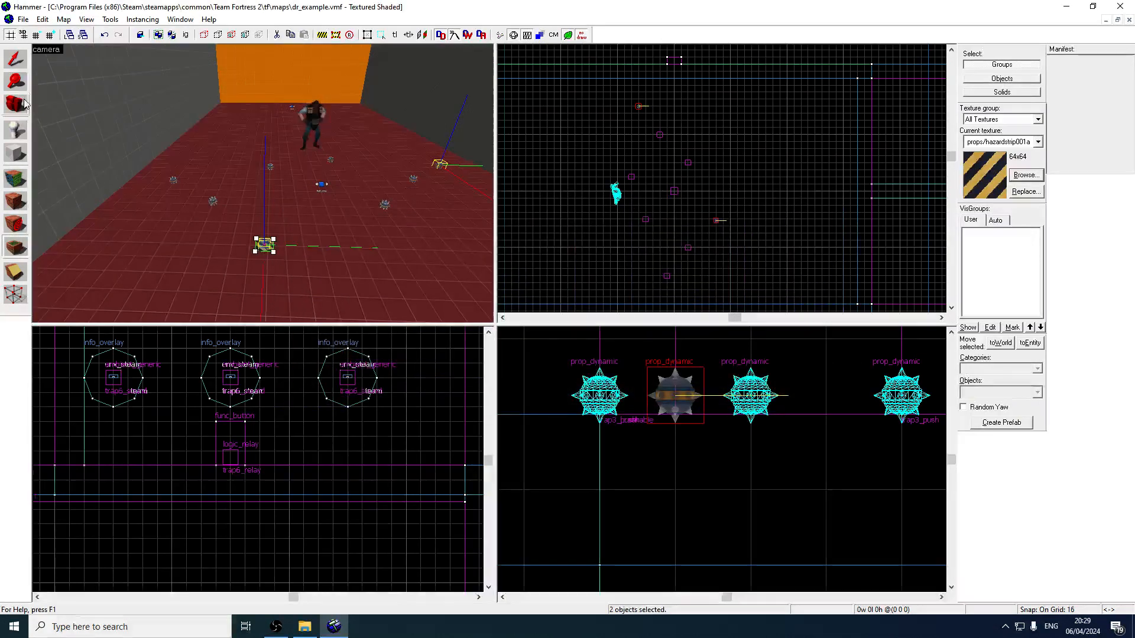
# - Select the hazard-strip overlay and move it in line with trap8_relay, at about 512, 3328
pyautogui.click(17, 61)
pyautogui.click(265, 244)
pyautogui.scroll(3, 736, 219)
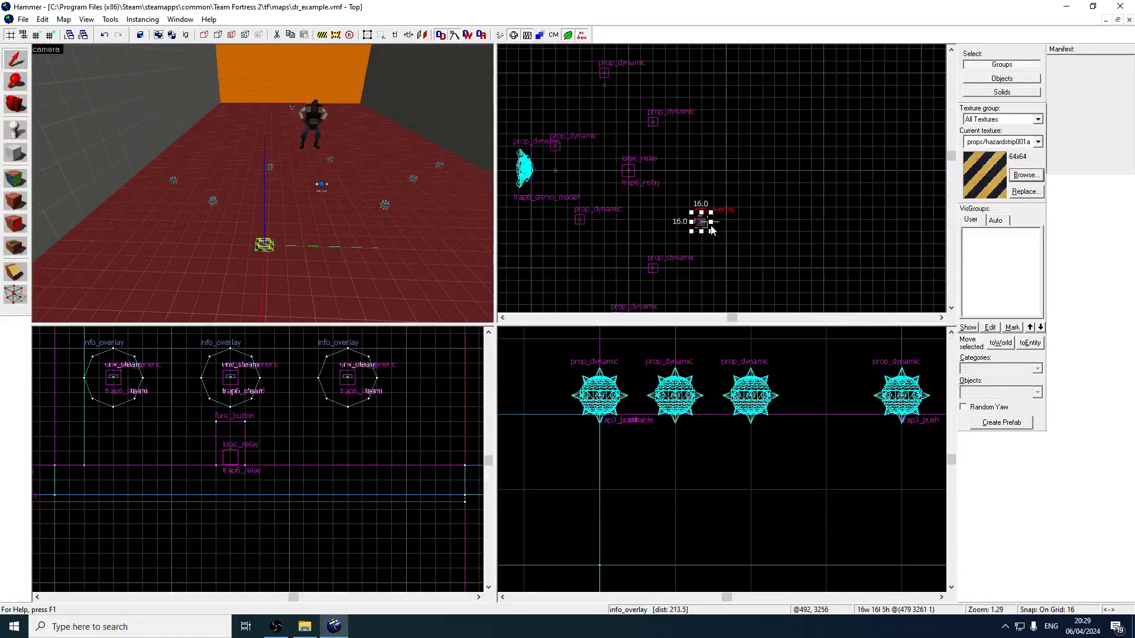
pyautogui.scroll(-5, 715, 225)
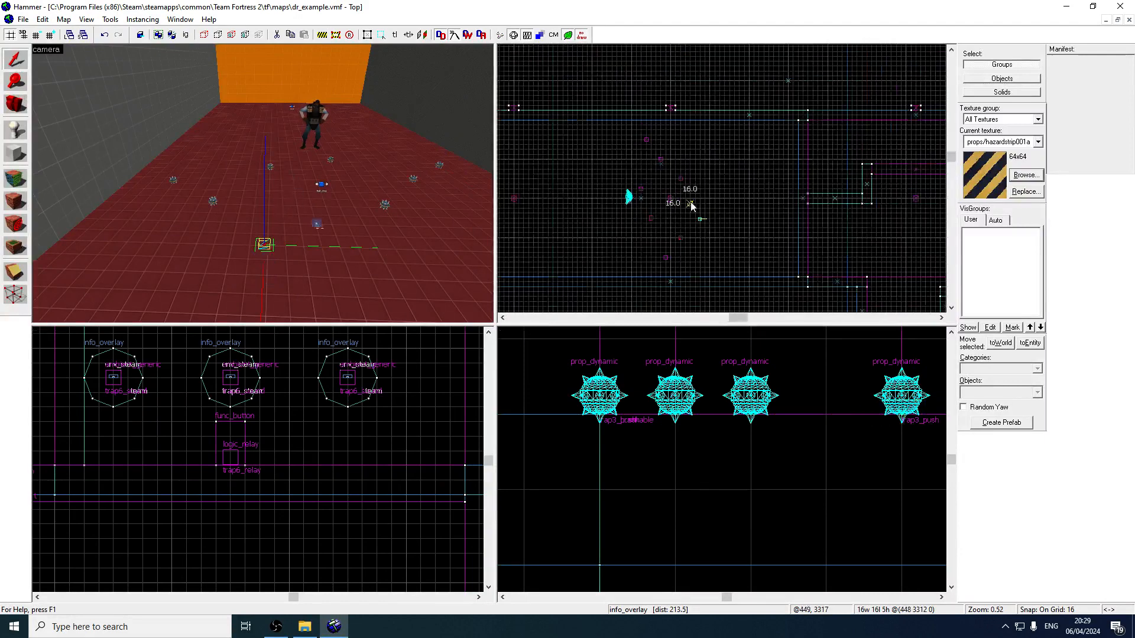
pyautogui.scroll(2, 692, 204)
pyautogui.moveTo(693, 205); pyautogui.dragTo(719, 201)
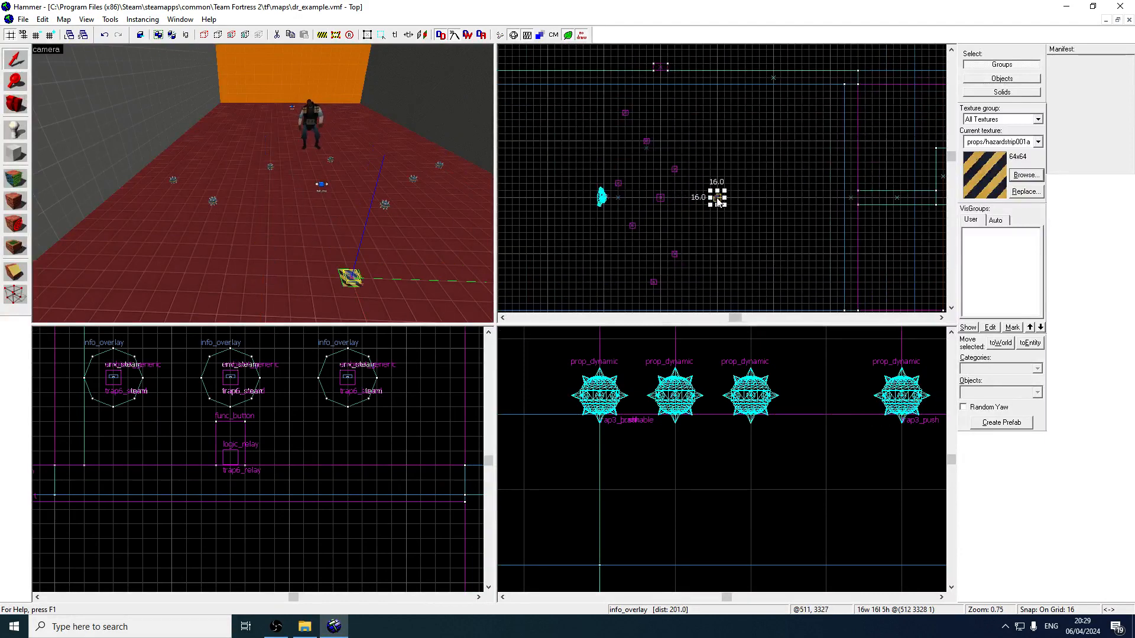
# - Move the overlay to x 448 and stretch it into a 16 by 512 unit strip spanning the room's width
pyautogui.scroll(-1, 706, 184)
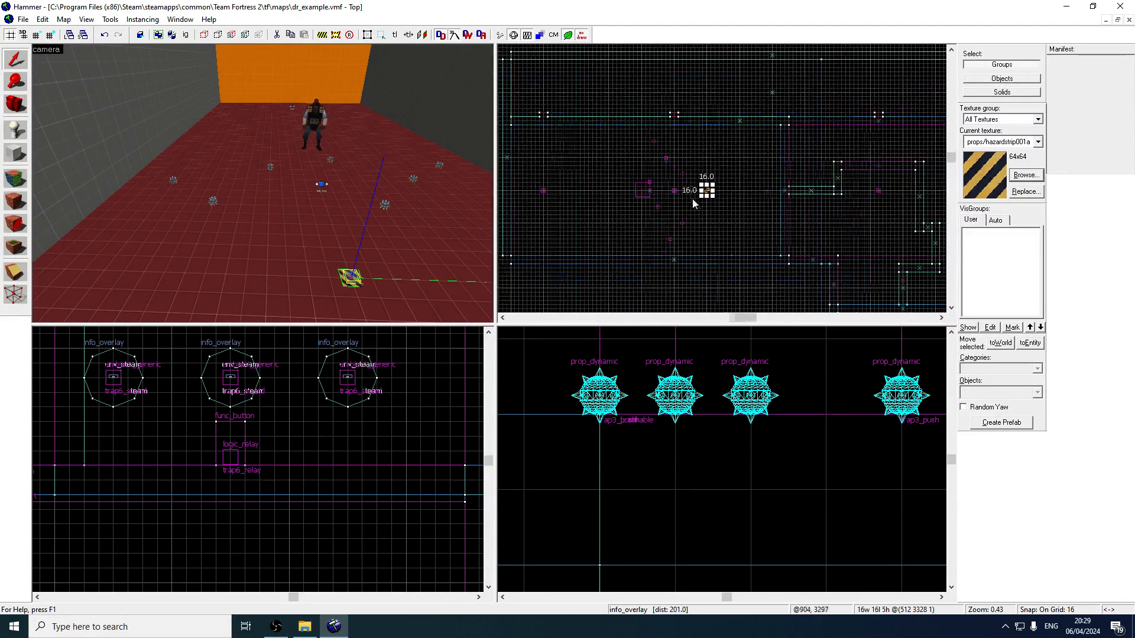
pyautogui.moveTo(693, 197); pyautogui.dragTo(607, 202, button='middle')
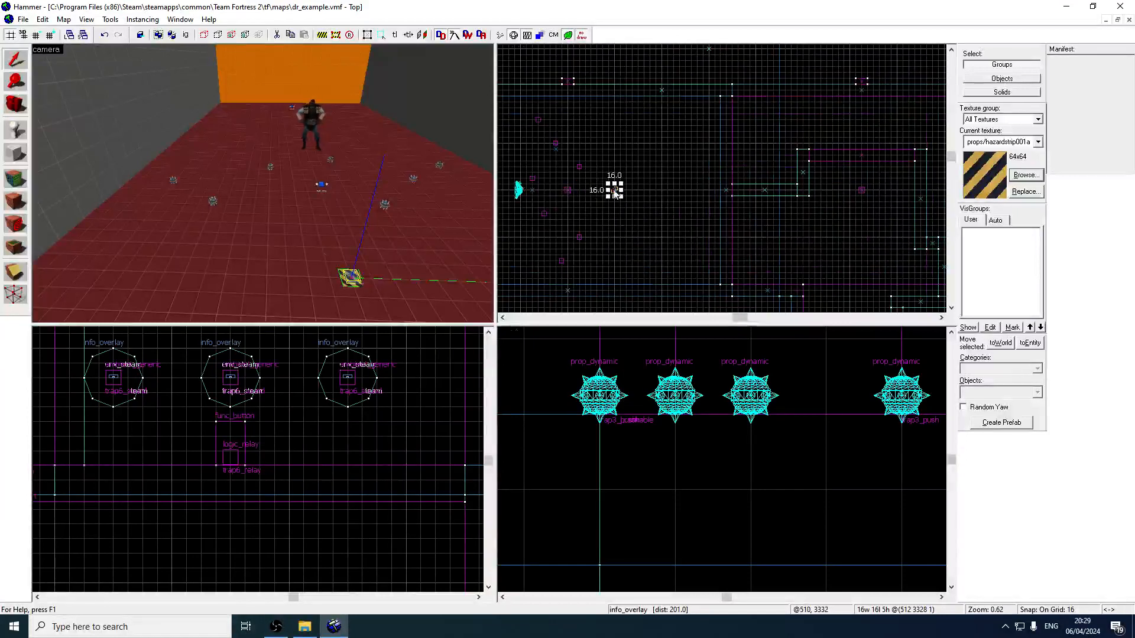
pyautogui.moveTo(615, 193); pyautogui.dragTo(589, 89)
pyautogui.moveTo(593, 201); pyautogui.dragTo(611, 286)
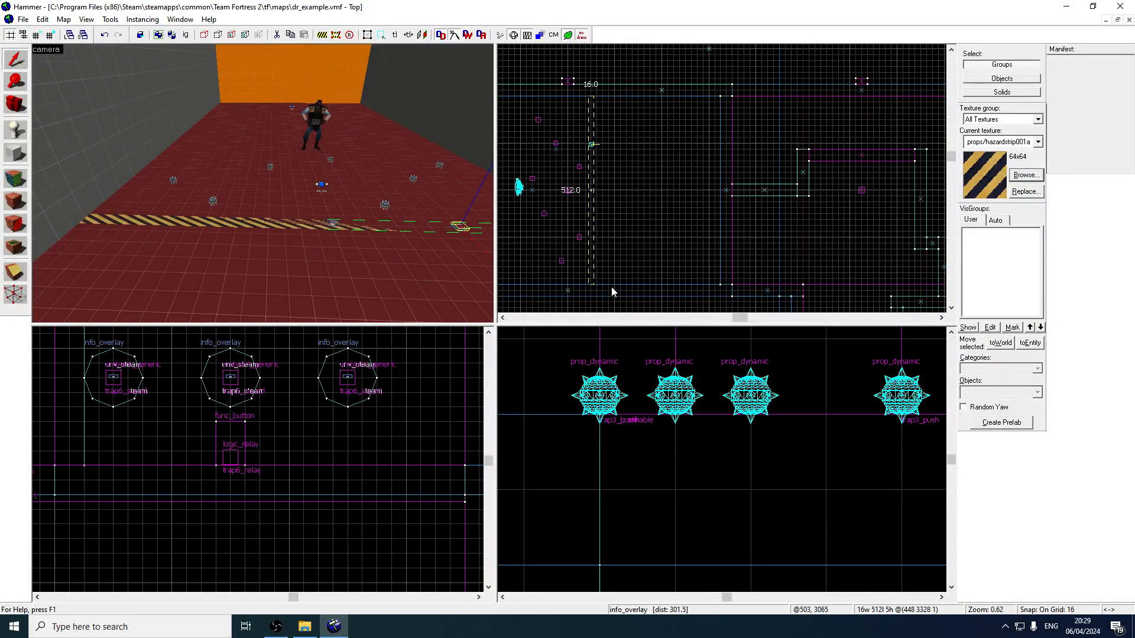
# - Shift the hazard strip 64 units away from the stickybombs to x 512 and view its placement on the floor
pyautogui.press('z')
pyautogui.press('a')
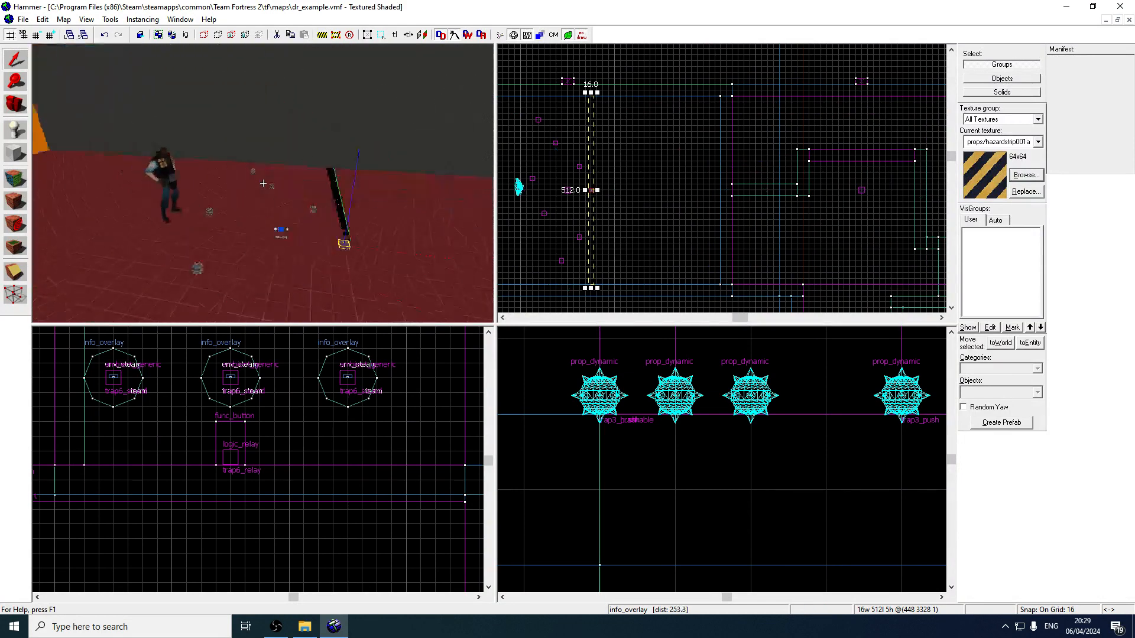
pyautogui.press('d')
pyautogui.press('z')
pyautogui.moveTo(590, 191); pyautogui.dragTo(613, 192)
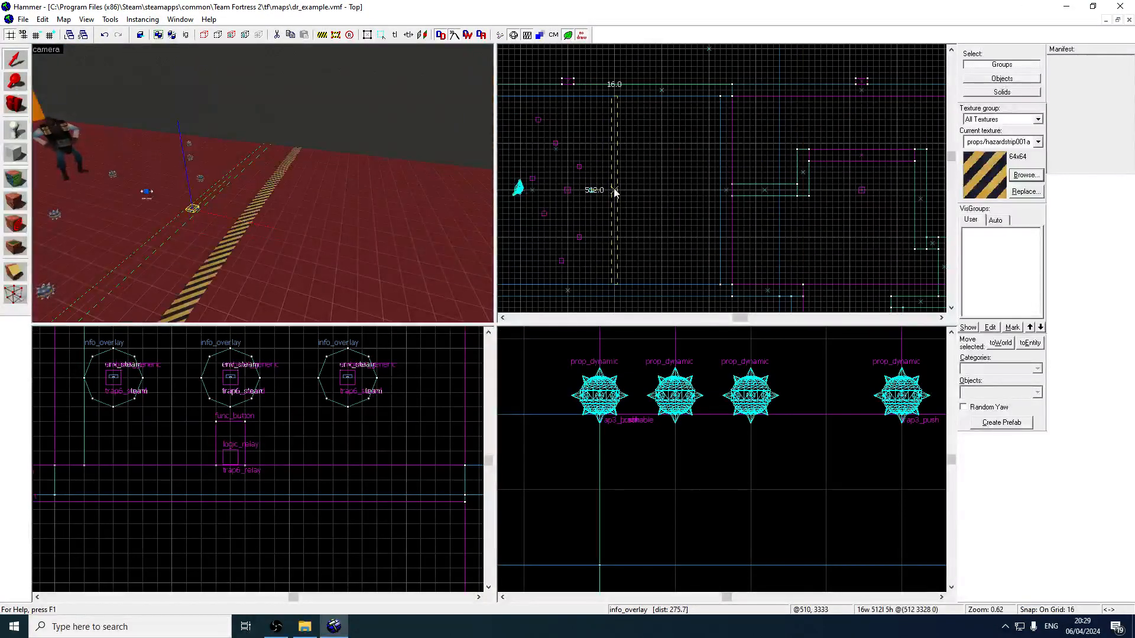
pyautogui.click(288, 188)
pyautogui.press('z')
pyautogui.press('a')
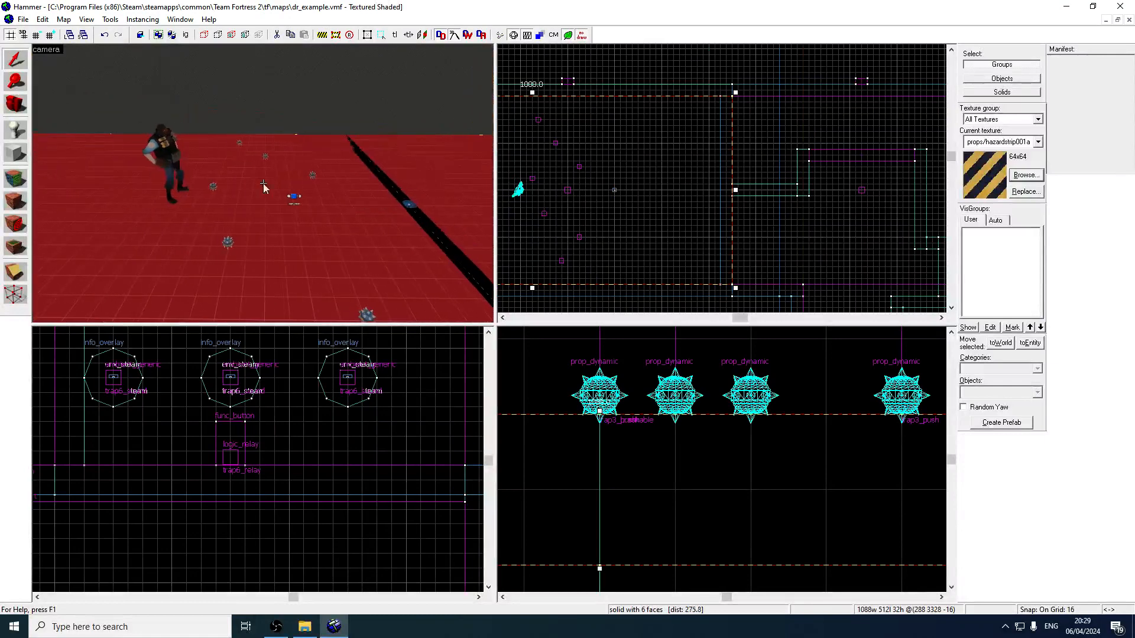
# - Copy the hazard strip to x 256 at the Demoman's feet and view both strips around the stickybombs
pyautogui.press('z')
pyautogui.click(609, 197)
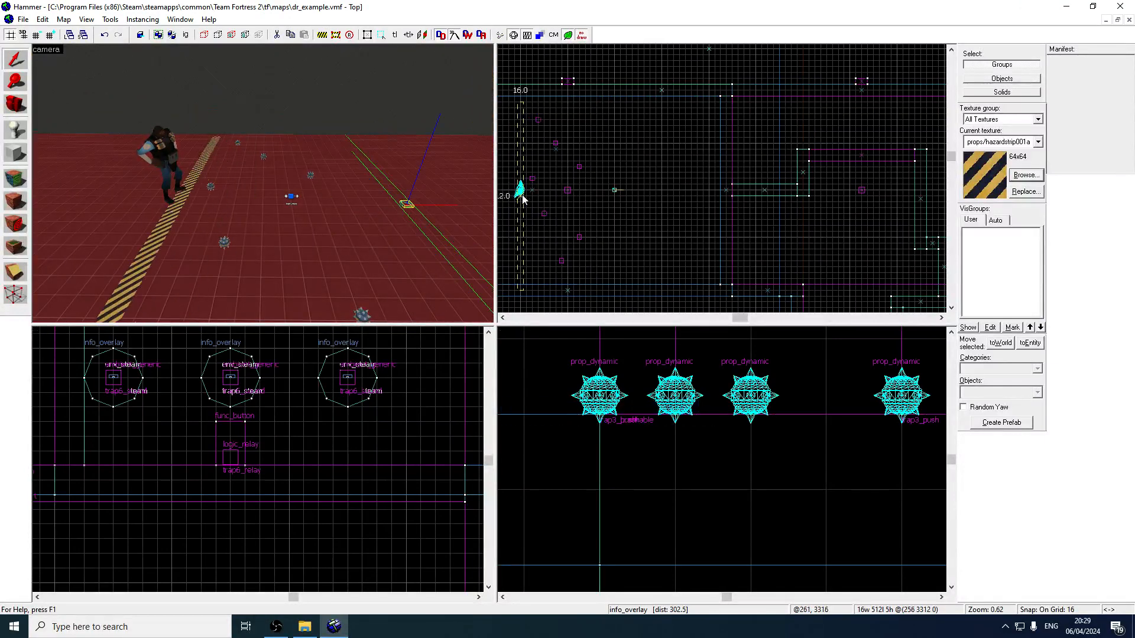
pyautogui.click(172, 158)
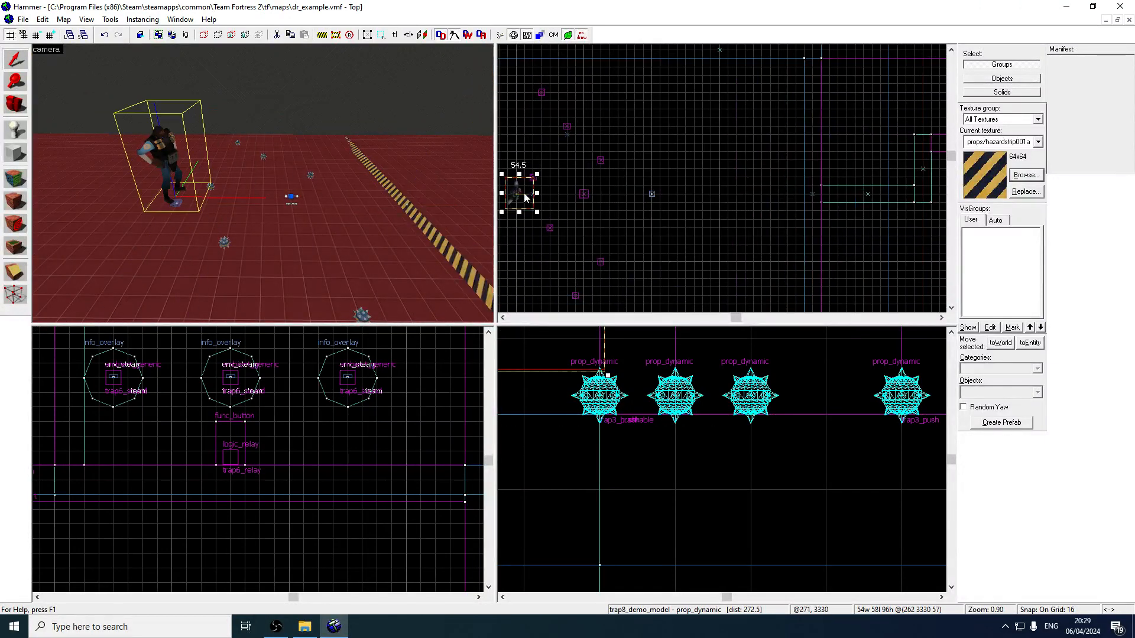
pyautogui.click(346, 199)
pyautogui.press('z')
pyautogui.press('s')
pyautogui.press('z')
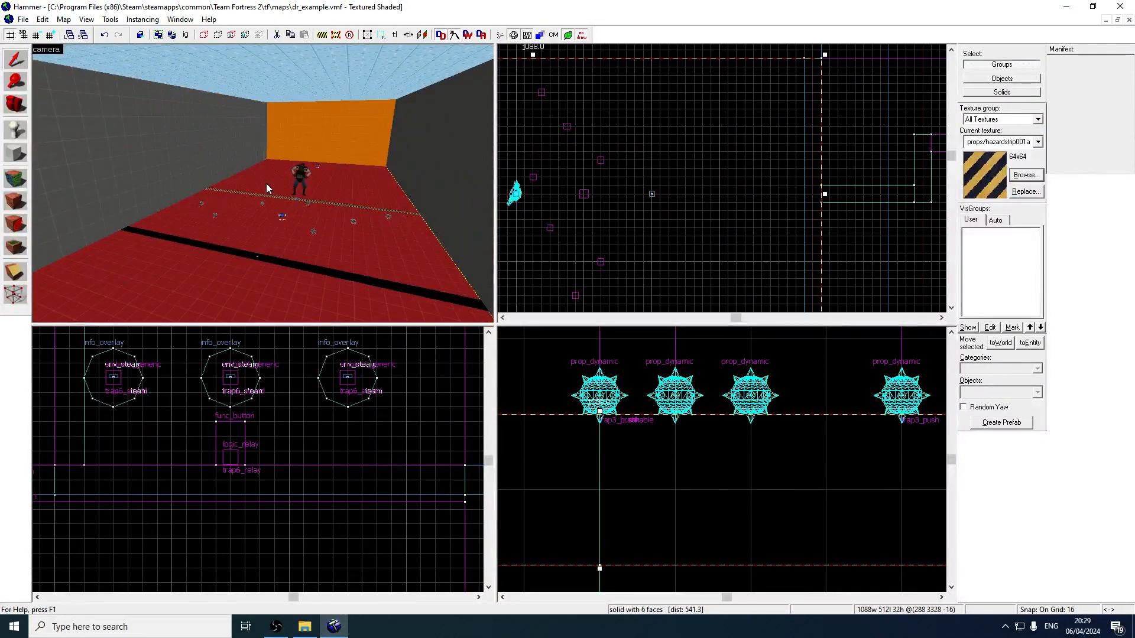
pyautogui.press('z')
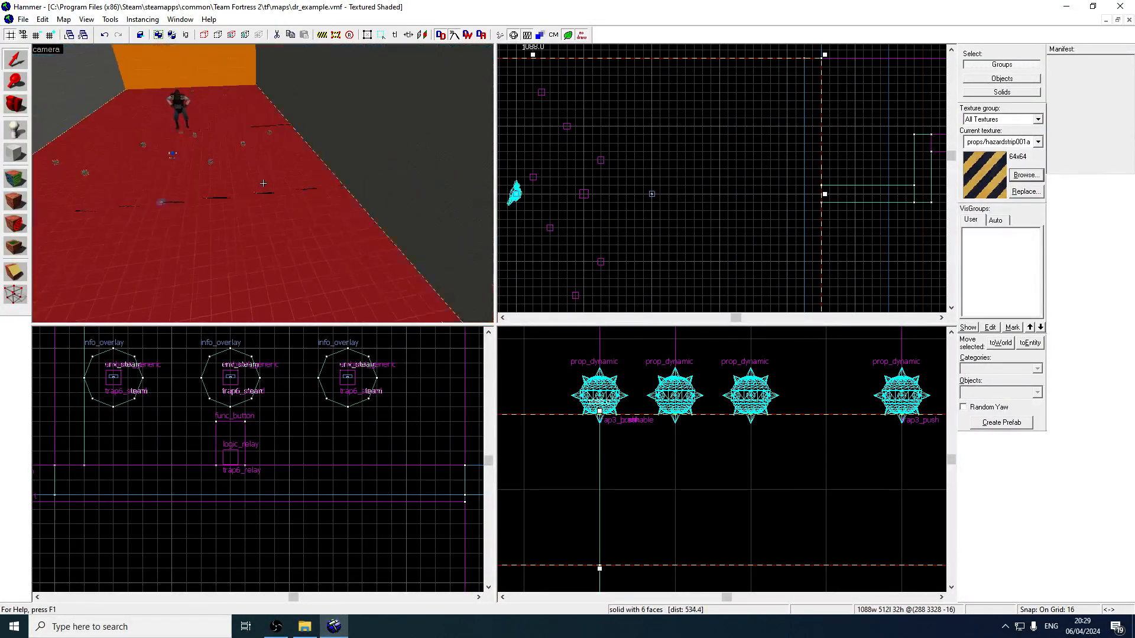
pyautogui.press('z')
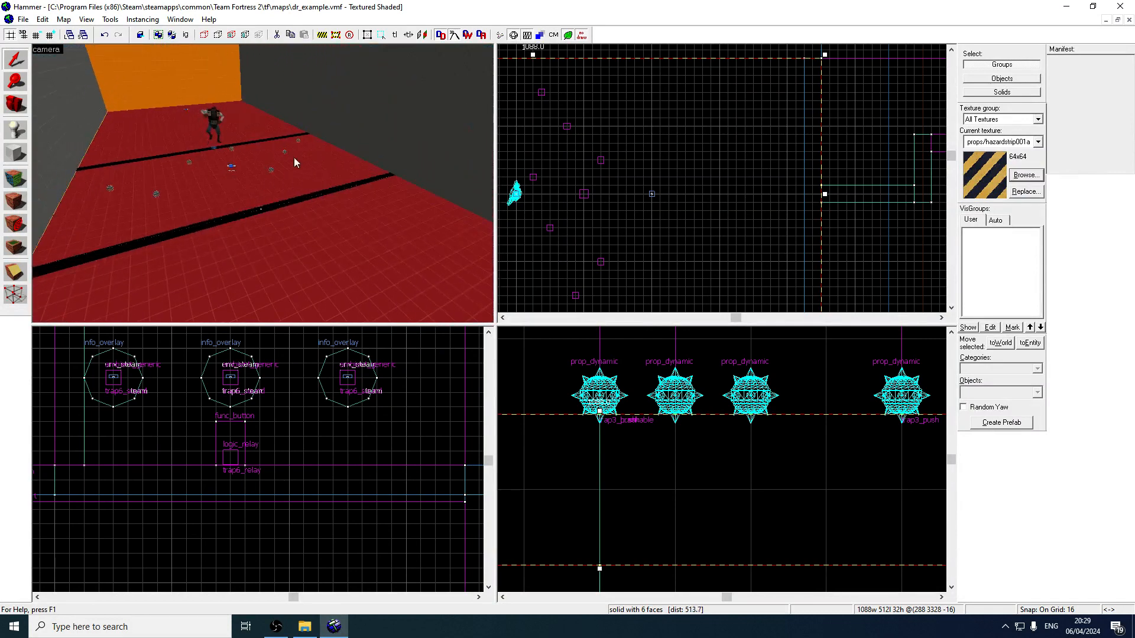
# - Shift the stickybomb at y 3456 away from the Demoman by 32 units to x 384
pyautogui.doubleClick(287, 154)
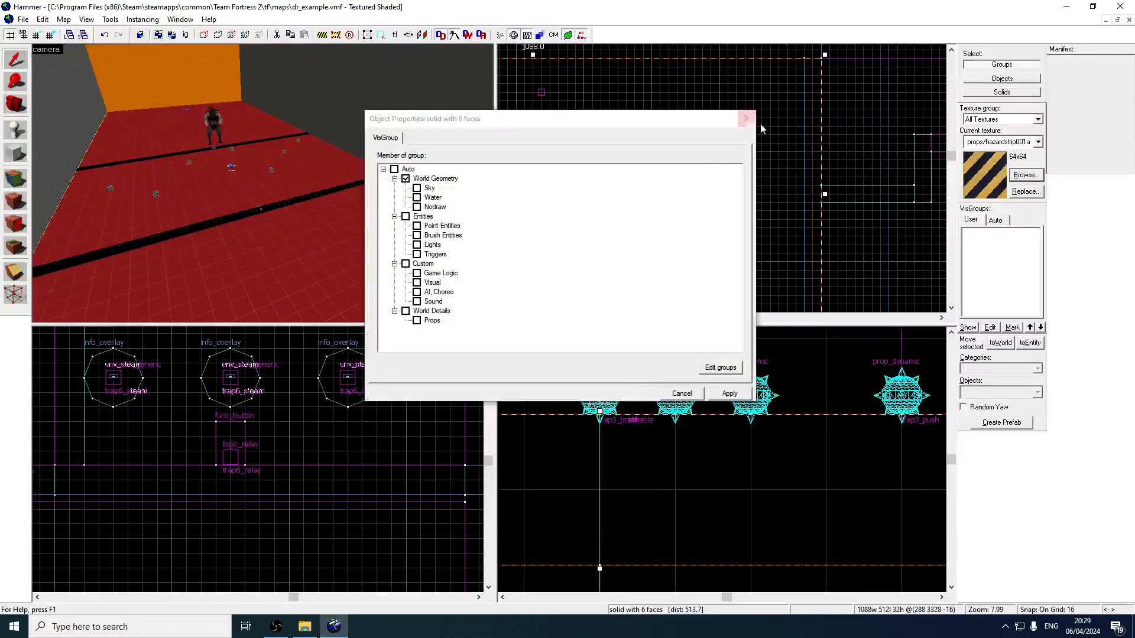
pyautogui.click(747, 119)
pyautogui.press('w')
pyautogui.press('a')
pyautogui.click(320, 142)
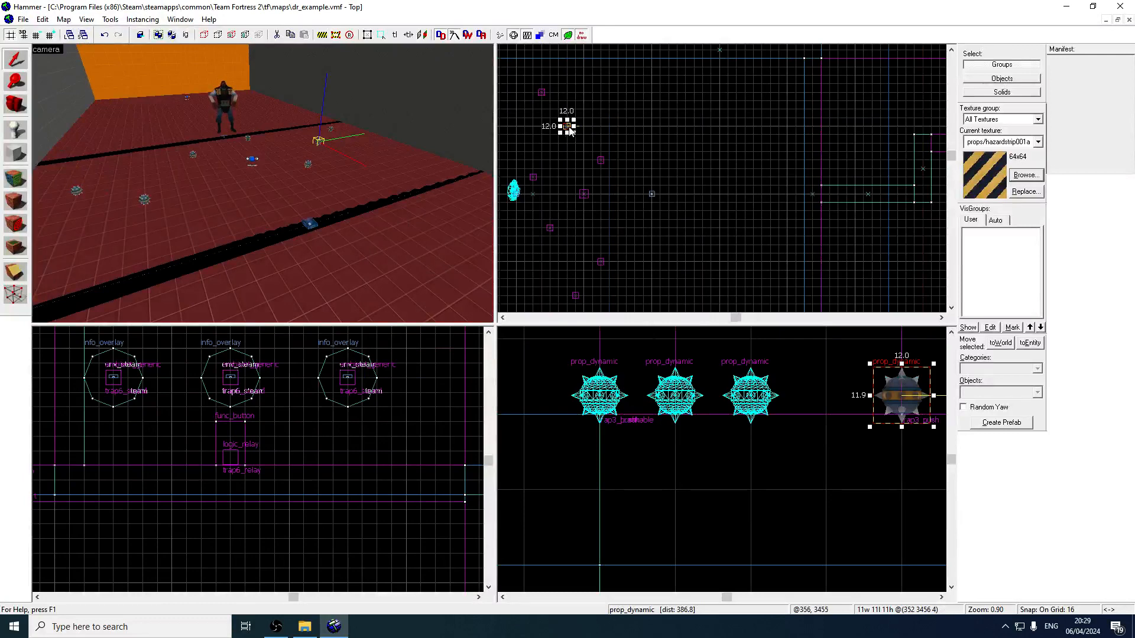
pyautogui.moveTo(569, 130); pyautogui.dragTo(583, 127)
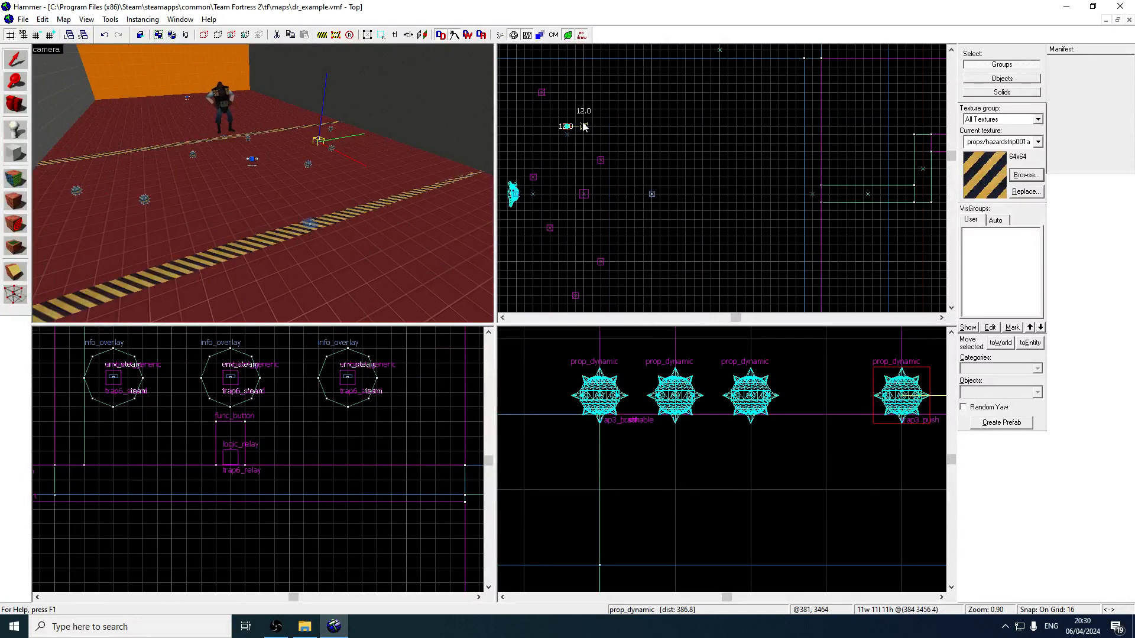
pyautogui.press('Delete')
pyautogui.press('z')
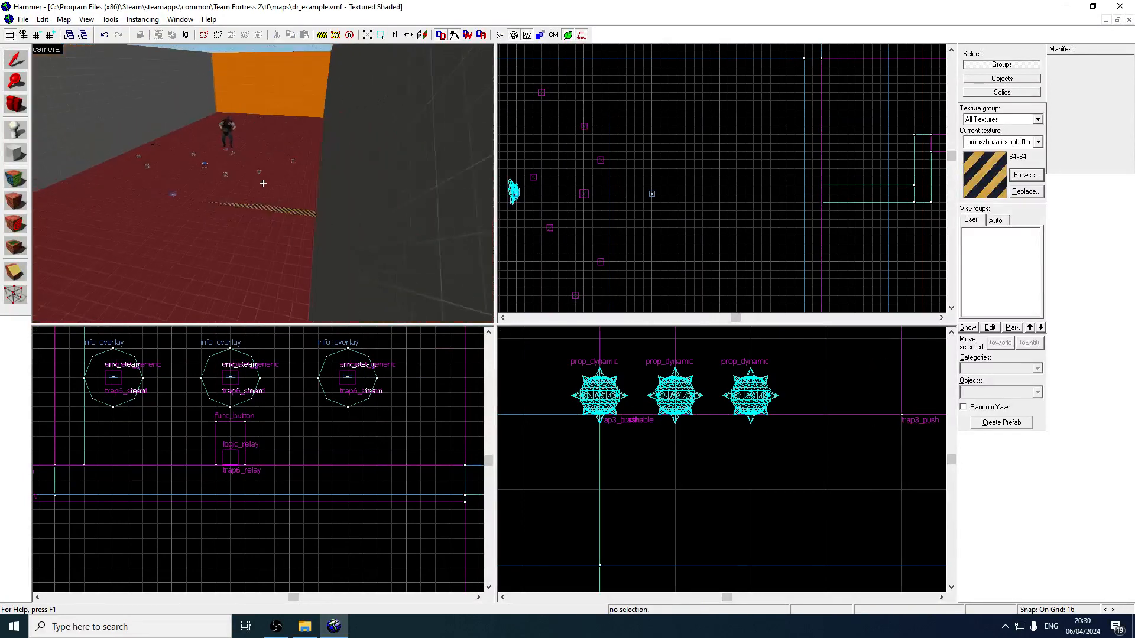
# - Place an env_explosion entity on the red floor among the stickybombs
pyautogui.press('a')
pyautogui.press('w')
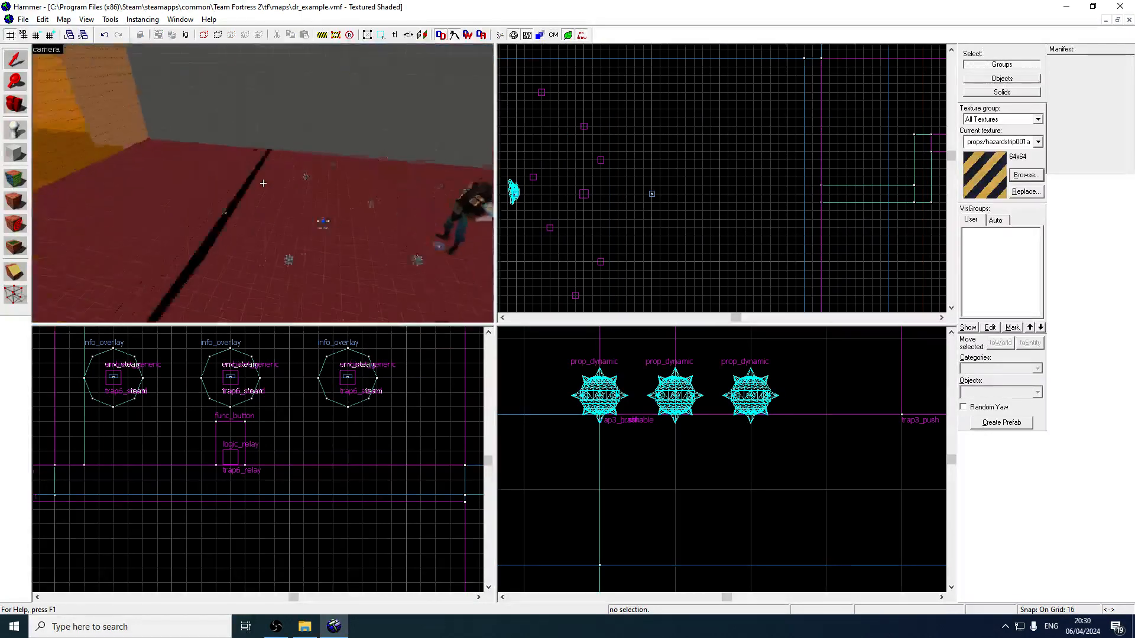
pyautogui.press('a')
pyautogui.press('z')
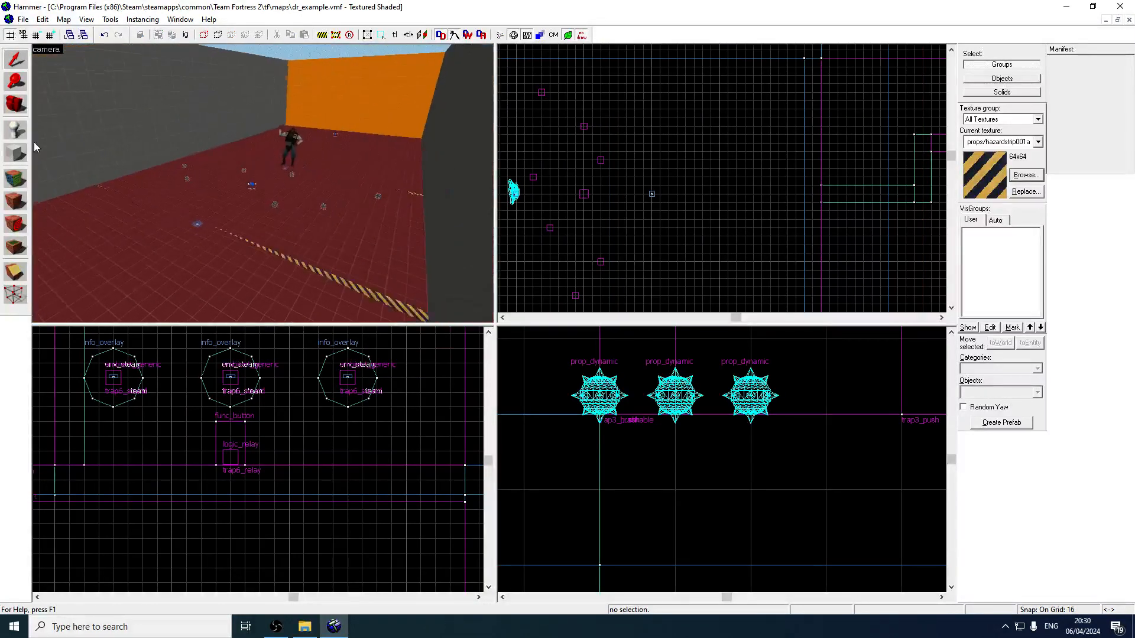
pyautogui.click(16, 129)
pyautogui.click(993, 392)
pyautogui.write('e')
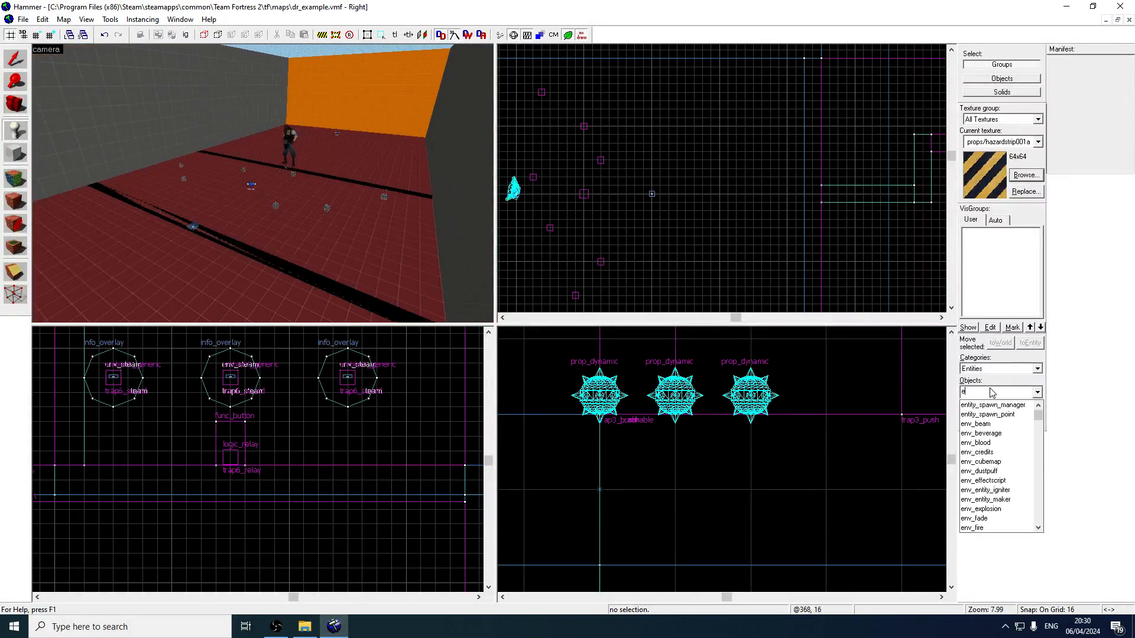
pyautogui.write('nv_exp')
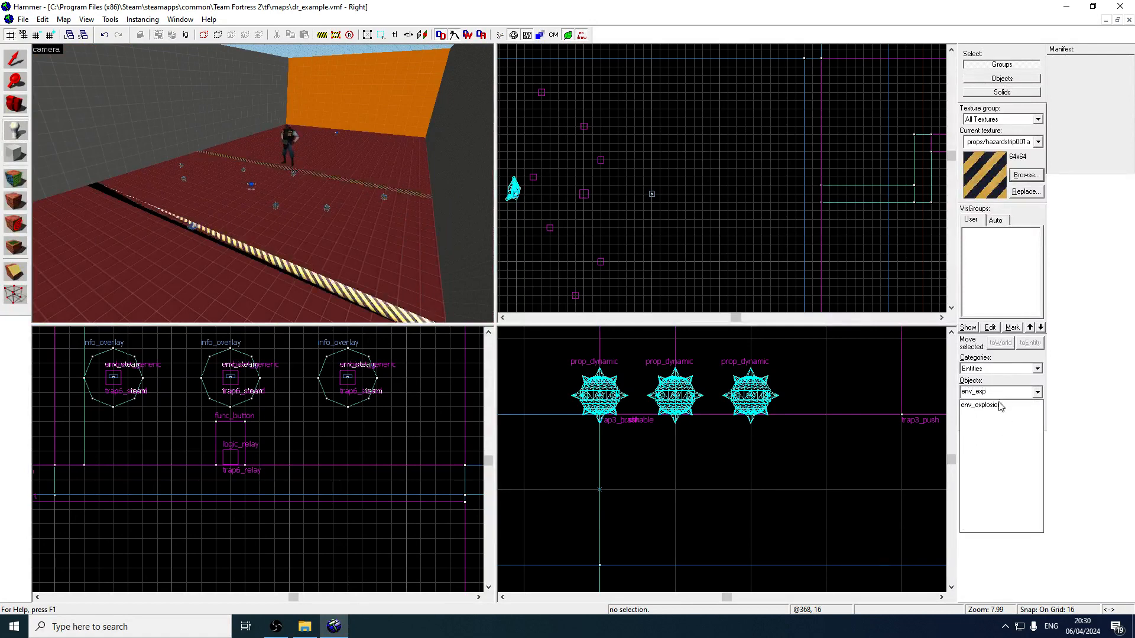
pyautogui.click(999, 406)
pyautogui.click(203, 175)
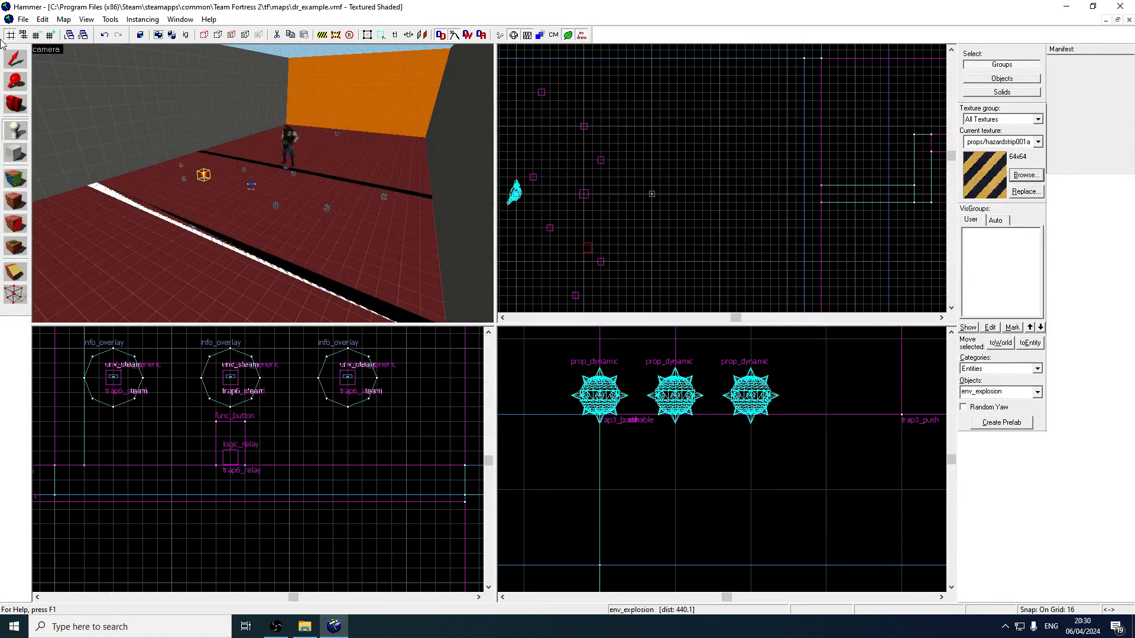
# - Raise the env_explosion to z 16 and position it over the stickybomb at 416, 3200
pyautogui.click(24, 61)
pyautogui.scroll(3, 578, 238)
pyautogui.scroll(-3, 585, 213)
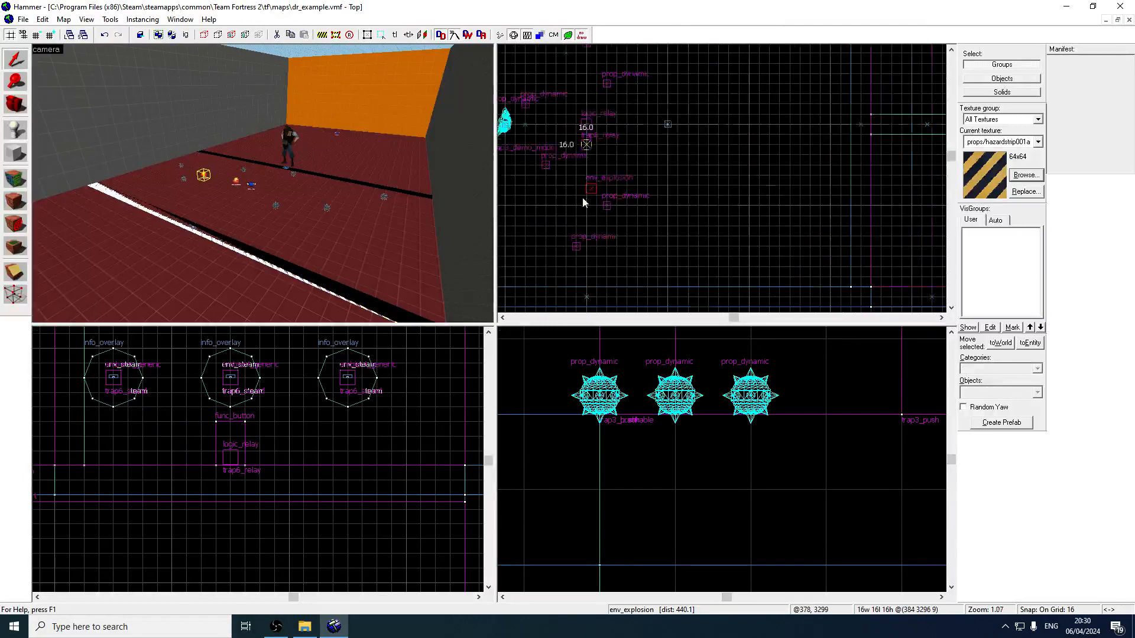
pyautogui.moveTo(590, 221); pyautogui.dragTo(586, 234)
pyautogui.scroll(-10, 676, 436)
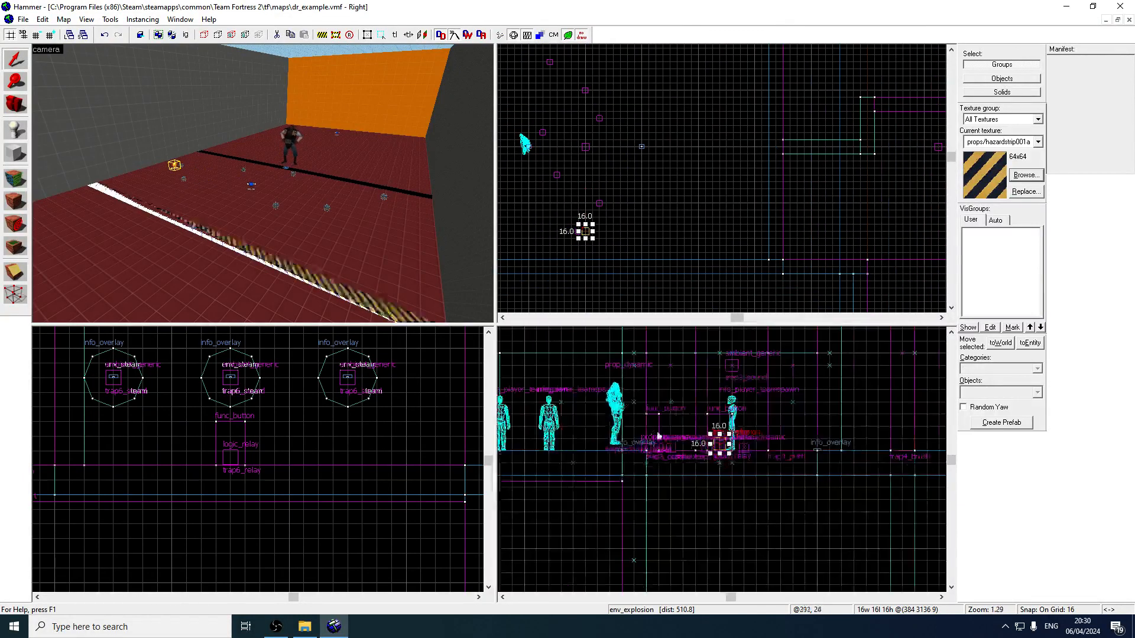
pyautogui.scroll(4, 729, 445)
pyautogui.moveTo(715, 443); pyautogui.dragTo(713, 428)
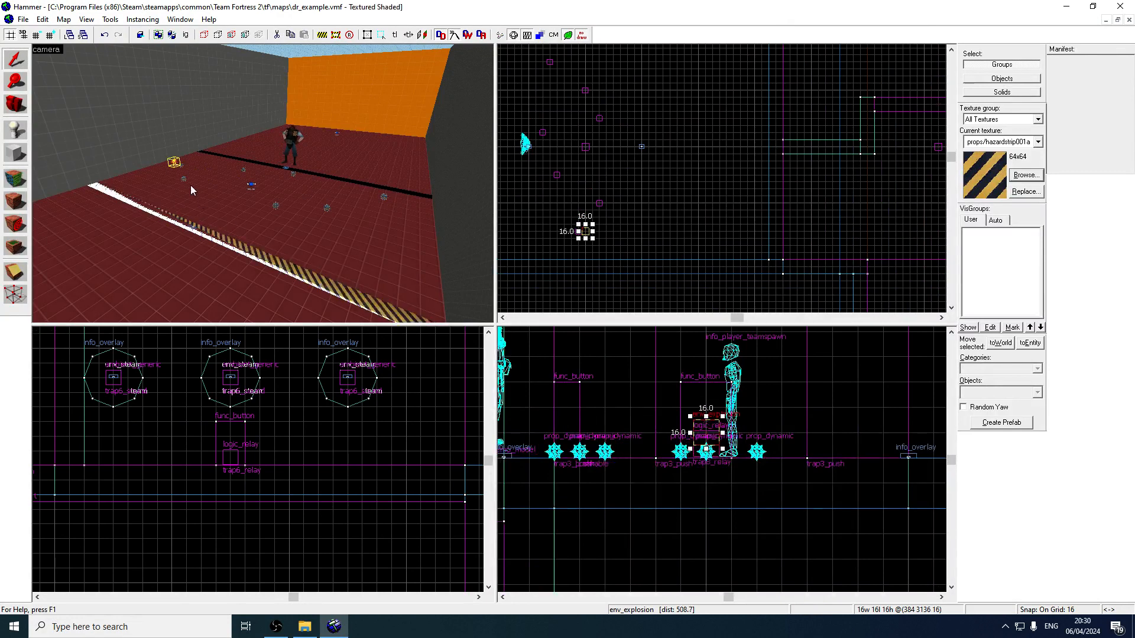
pyautogui.moveTo(589, 234); pyautogui.dragTo(608, 207)
pyautogui.scroll(3, 596, 210)
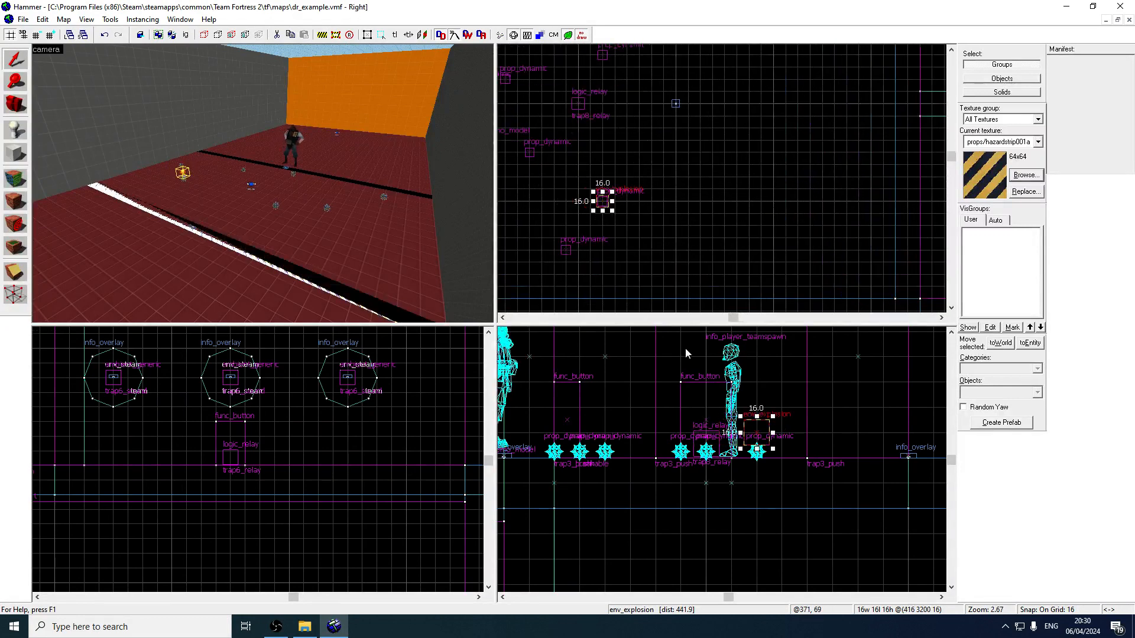
pyautogui.scroll(3, 780, 449)
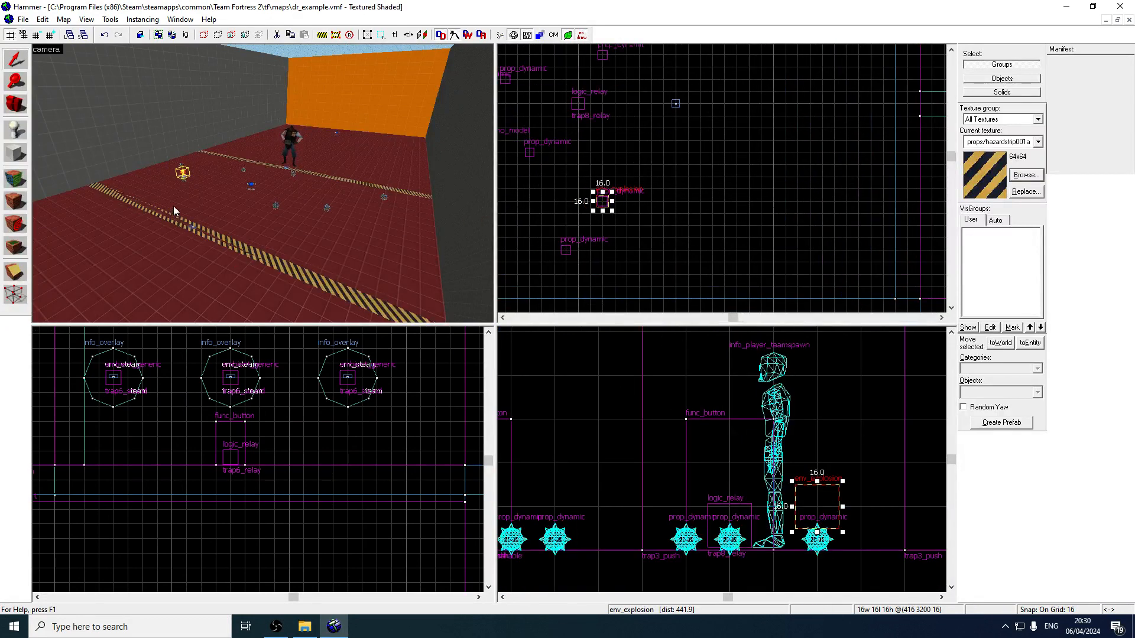
# - Enable the No Damage flag on the env_explosion and apply it
pyautogui.doubleClick(183, 172)
pyautogui.click(515, 249)
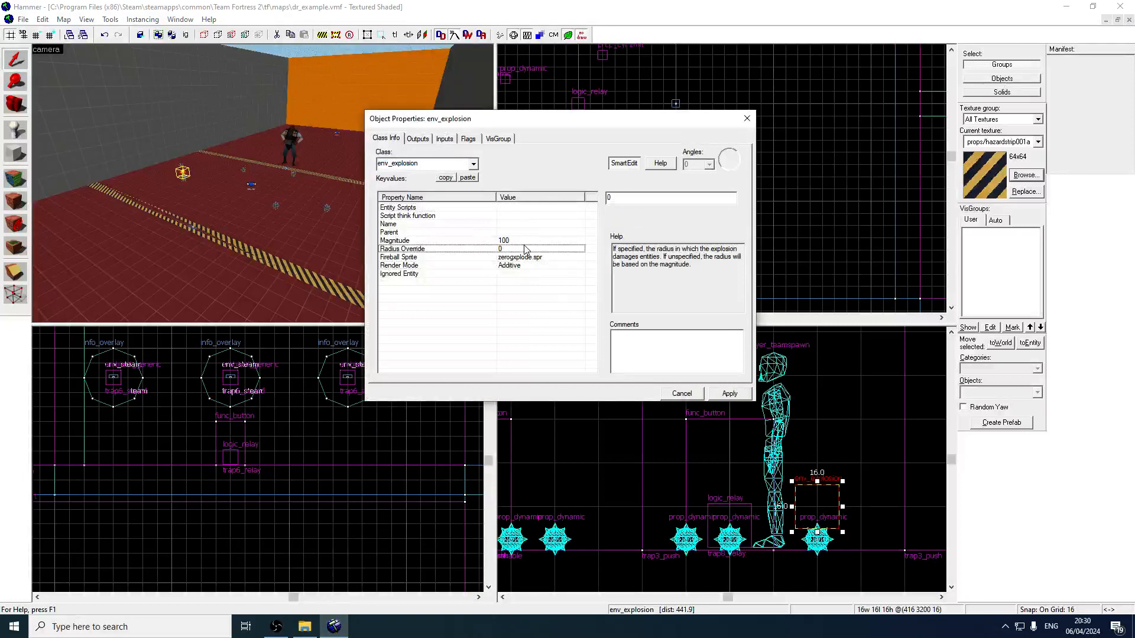
pyautogui.click(524, 241)
pyautogui.click(468, 139)
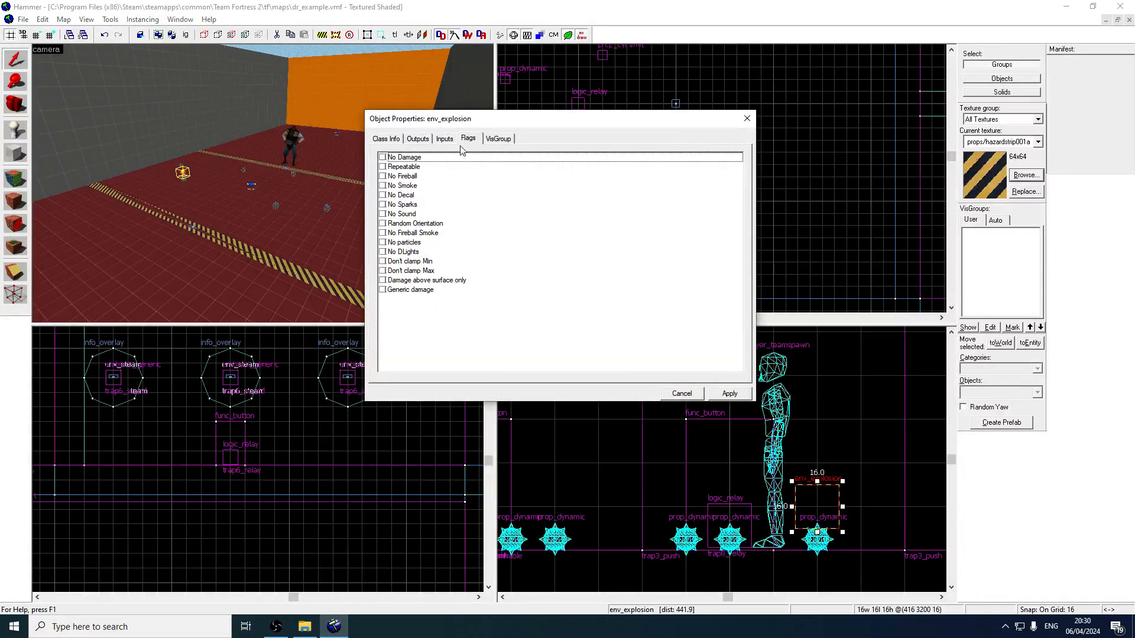
pyautogui.click(382, 157)
pyautogui.click(730, 394)
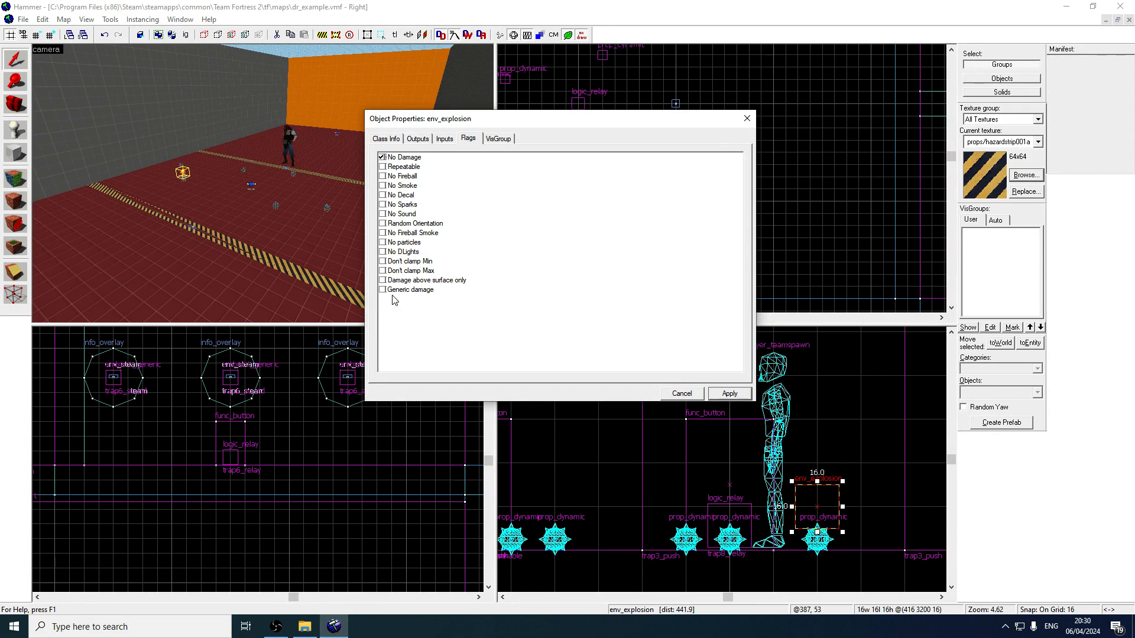
pyautogui.click(388, 139)
pyautogui.click(747, 119)
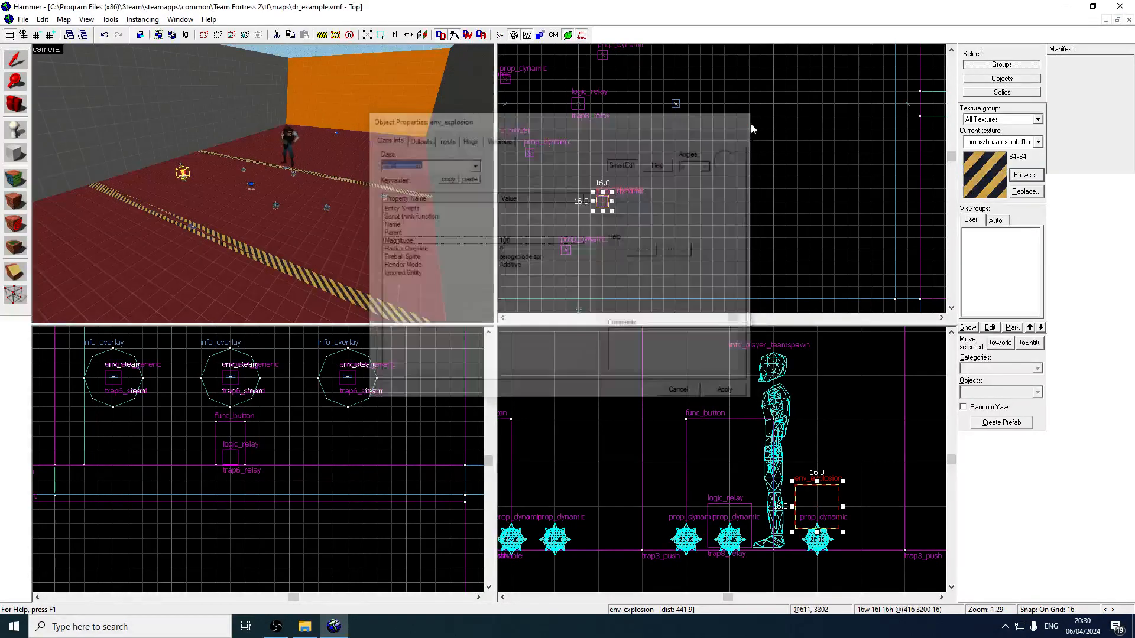
# - Name the env_explosion trap8_explosion
pyautogui.moveTo(687, 119); pyautogui.dragTo(698, 181, button='middle')
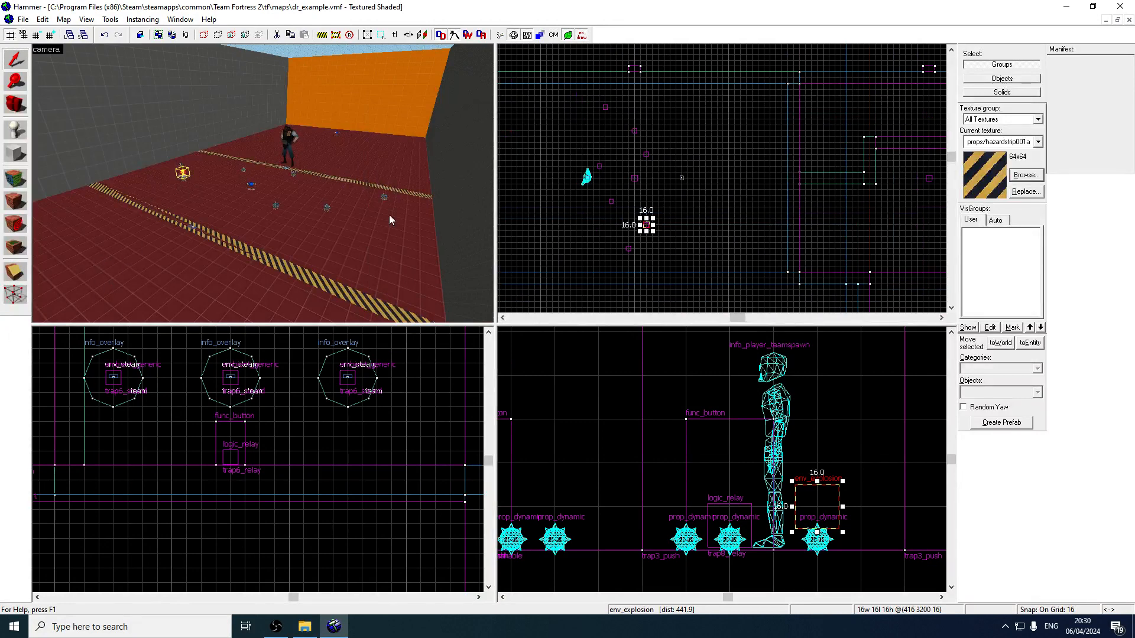
pyautogui.scroll(2, 648, 228)
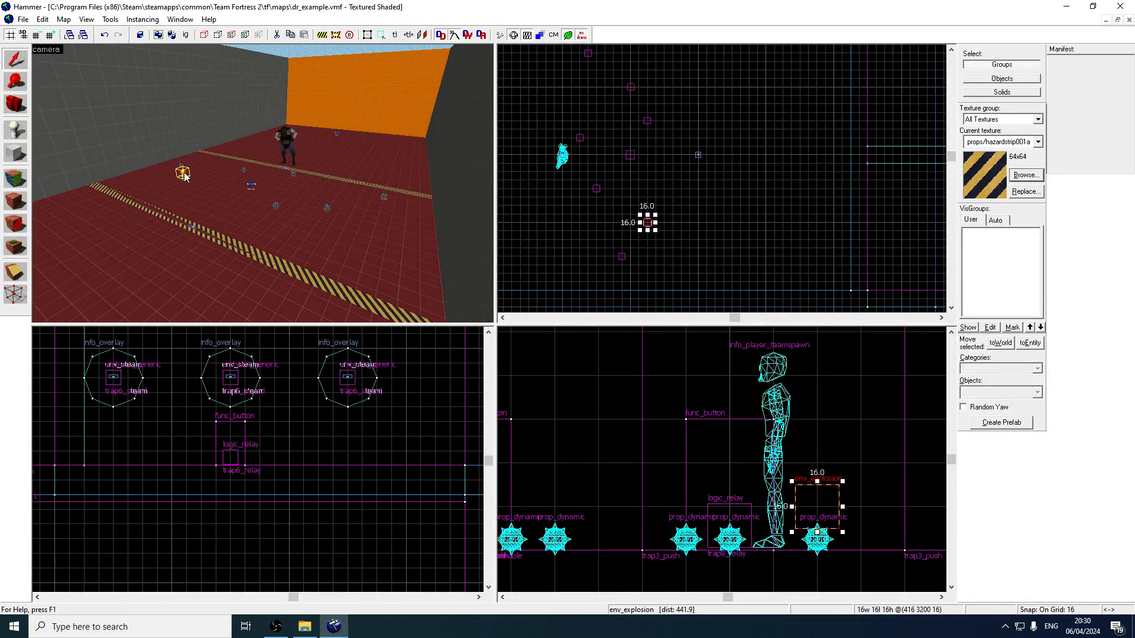
pyautogui.doubleClick(184, 173)
pyautogui.click(568, 216)
pyautogui.click(573, 224)
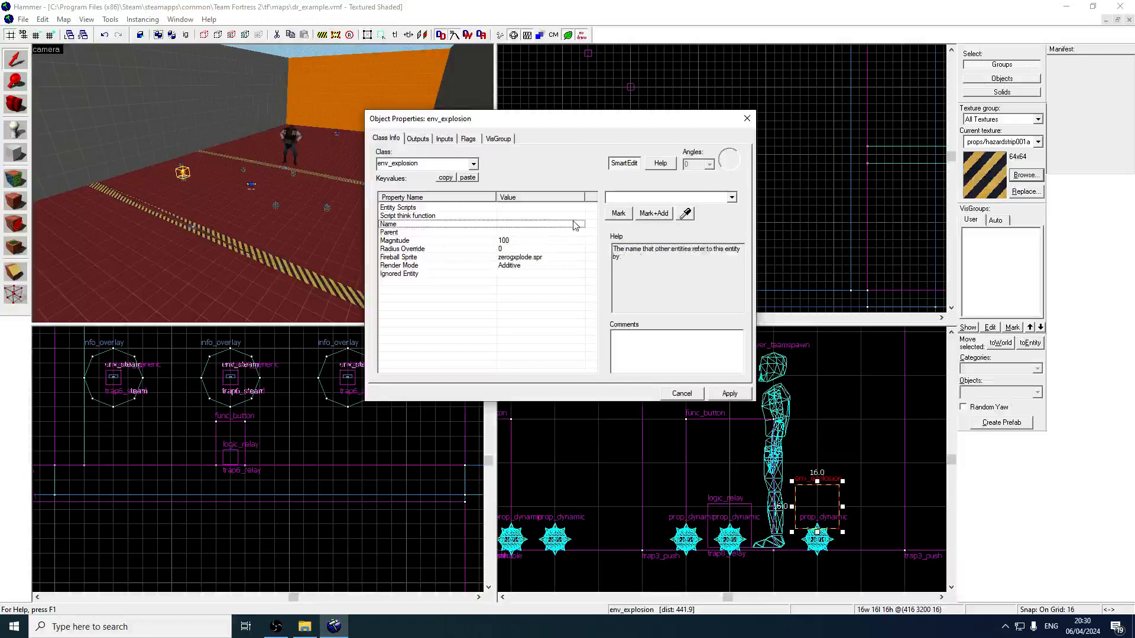
pyautogui.write('trap8')
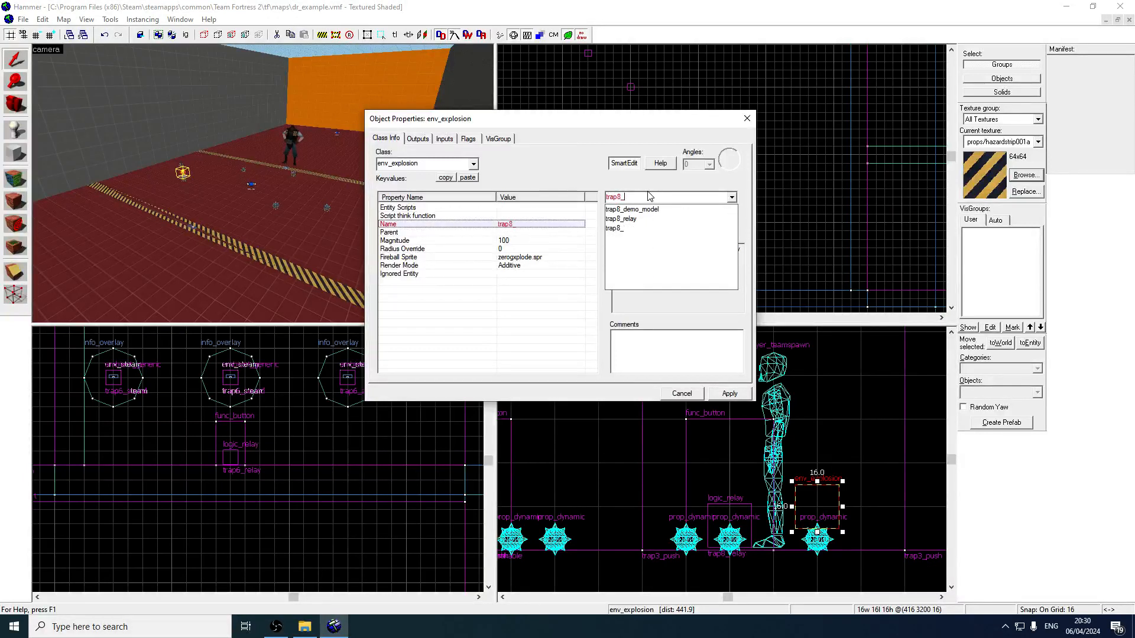
pyautogui.write('_explosion')
pyautogui.press('Return')
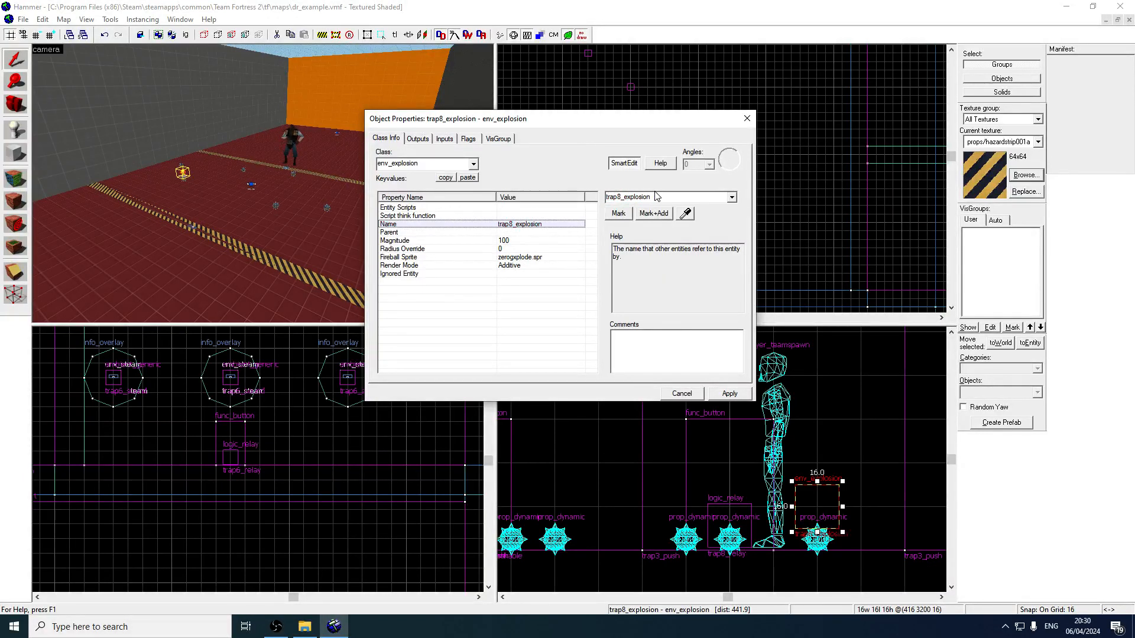
pyautogui.click(748, 120)
# - Copy trap8_explosion over each of the remaining stickybombs, with the last copy at 304, 3520
pyautogui.moveTo(647, 228)
pyautogui.keyDown('shift'); pyautogui.mouseDown()
pyautogui.moveTo(622, 261)
pyautogui.moveTo(596, 203)
pyautogui.moveTo(586, 121)
pyautogui.moveTo(578, 140)
pyautogui.moveTo(648, 122)
pyautogui.moveTo(633, 91)
pyautogui.mouseUp(); pyautogui.keyUp('shift')
pyautogui.press('Up')
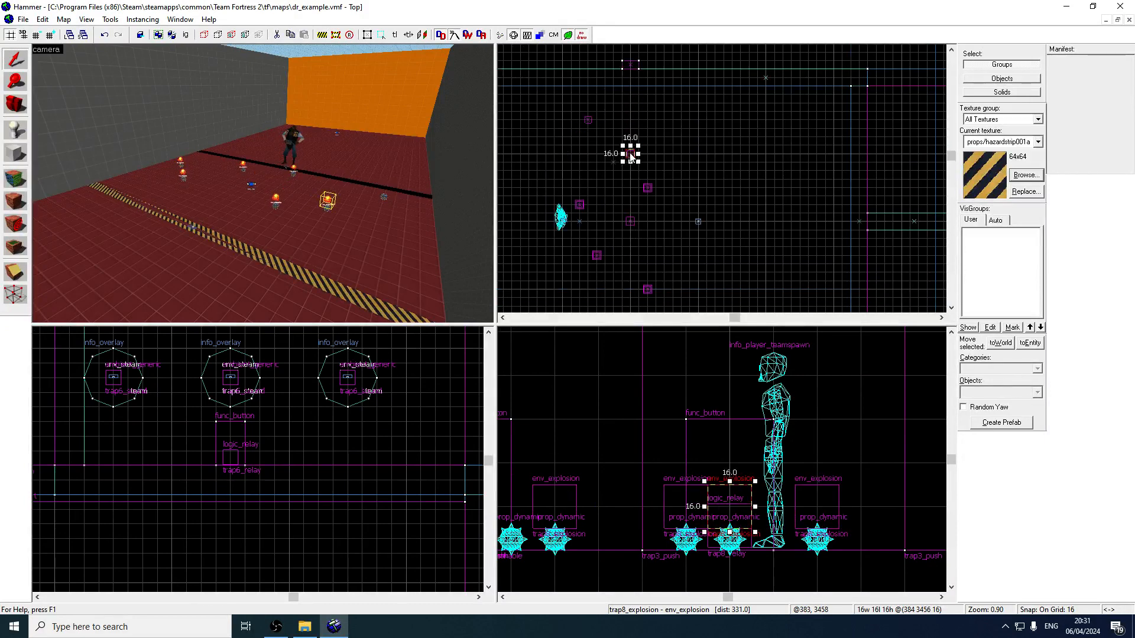
pyautogui.keyDown('shift'); pyautogui.moveTo(632, 156); pyautogui.dragTo(593, 123); pyautogui.keyUp('shift')
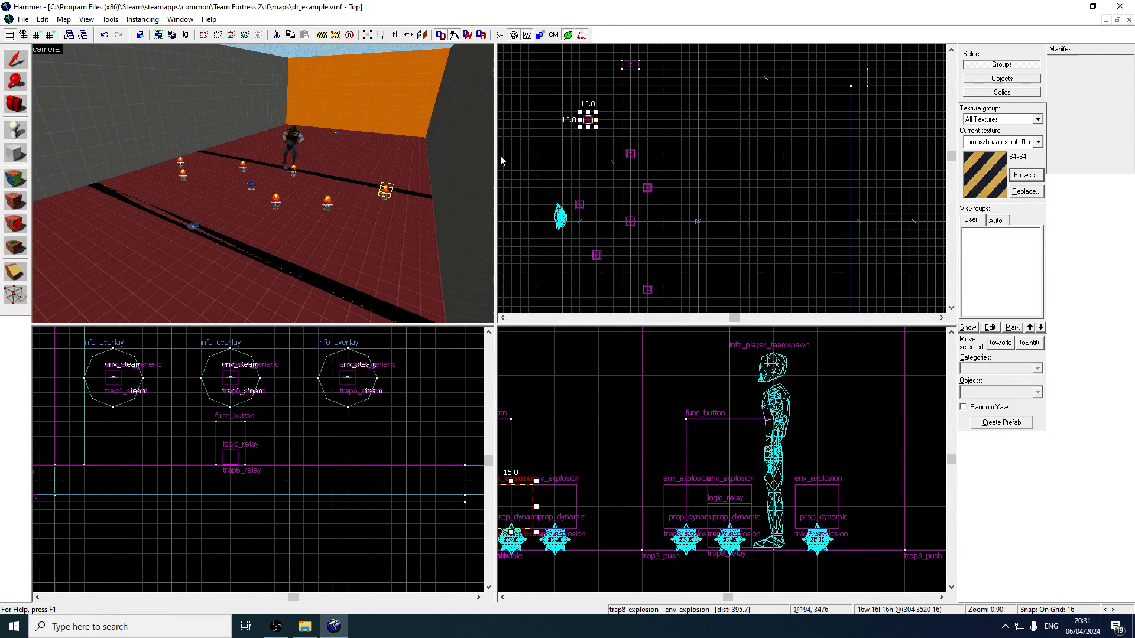
# - Check the flags of the copied trap8_explosion at 384, 3456 and clear the selection
pyautogui.click(365, 219)
pyautogui.press('z')
pyautogui.press('z')
pyautogui.click(277, 196)
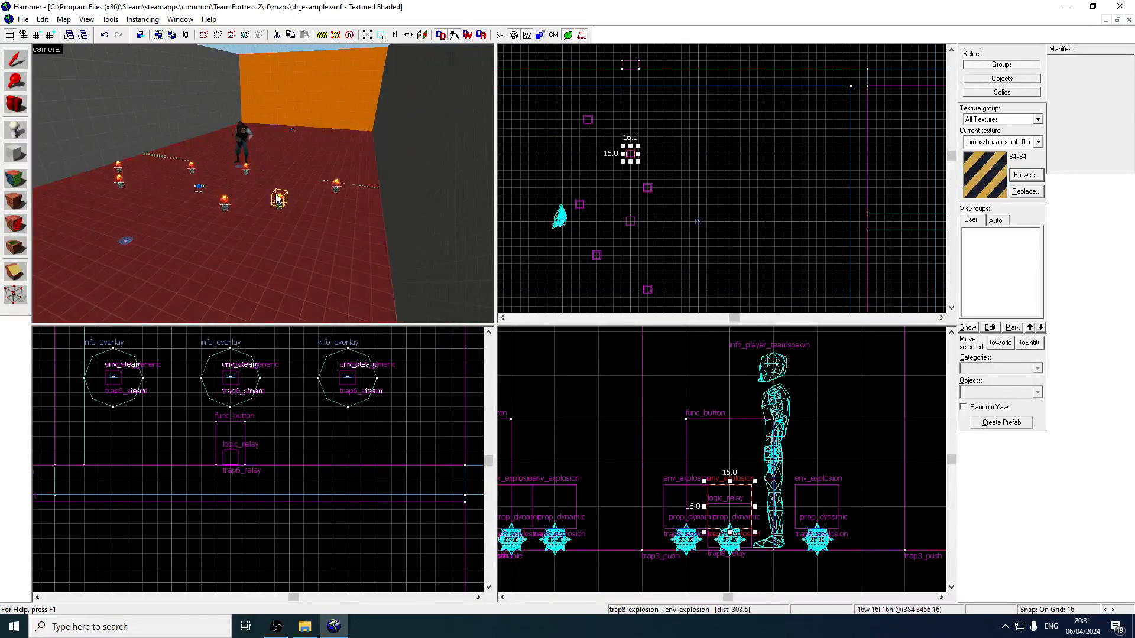
pyautogui.doubleClick(277, 198)
pyautogui.click(468, 139)
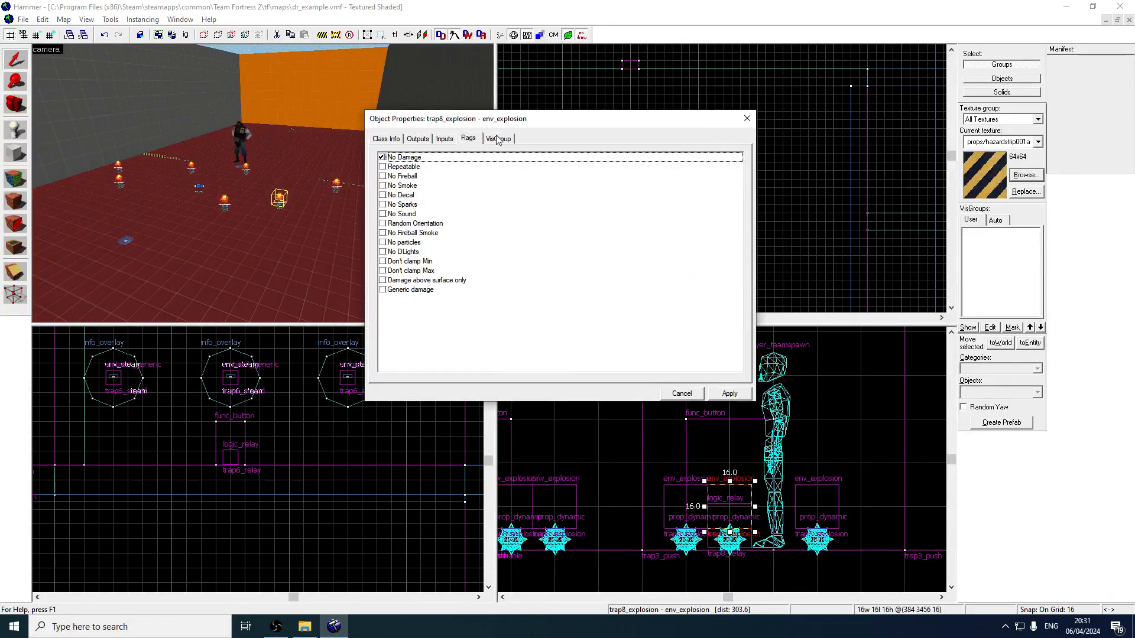
pyautogui.click(746, 119)
pyautogui.click(732, 127)
# - Choose the tools/toolstrigger texture for a new block by filtering the textures for "trigger"
pyautogui.press('z')
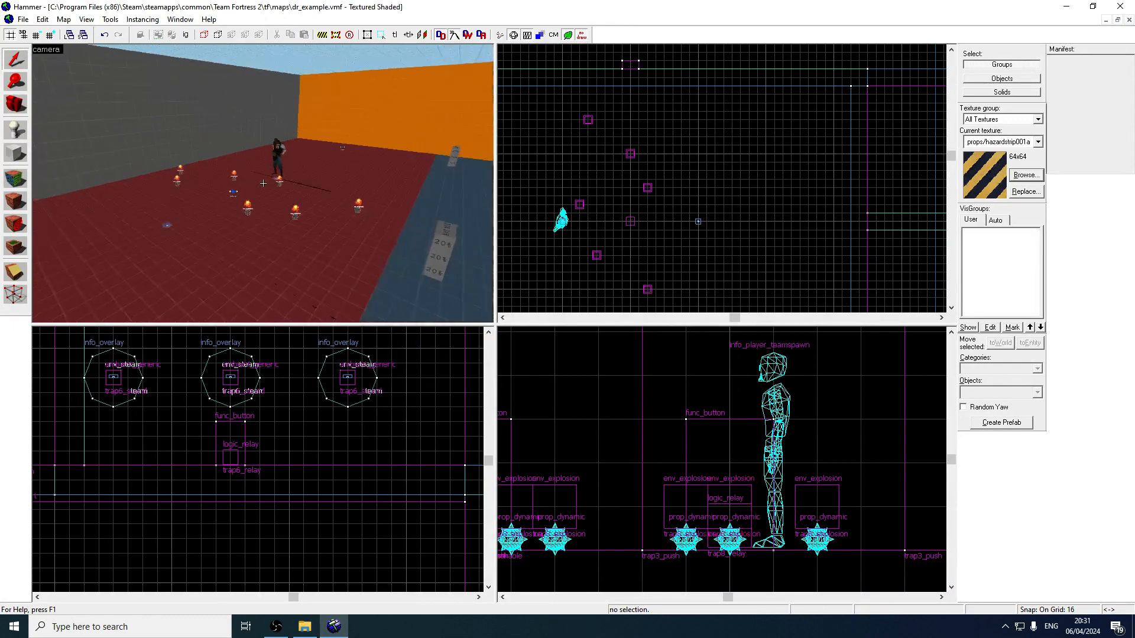
pyautogui.press('z')
pyautogui.press('w')
pyautogui.click(15, 153)
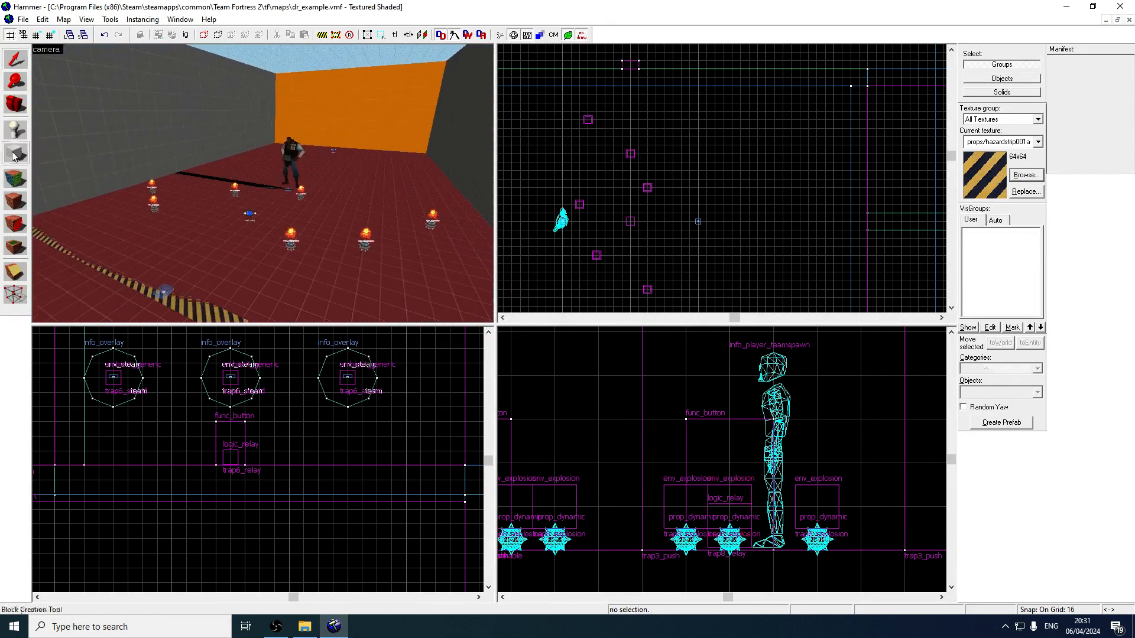
pyautogui.click(1025, 175)
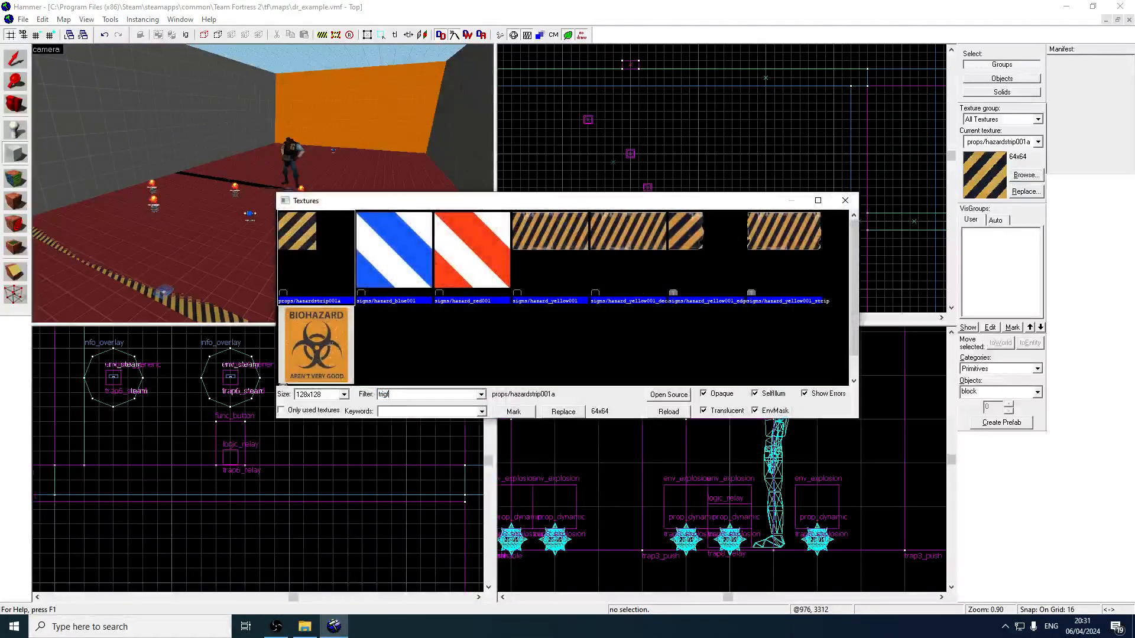
pyautogui.write('ger')
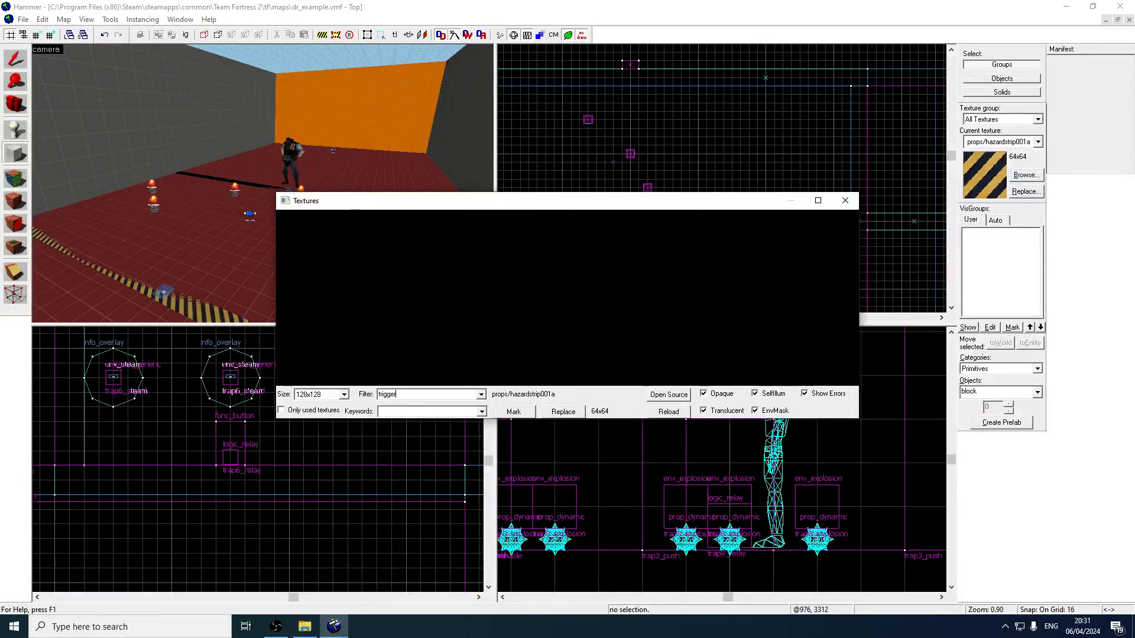
pyautogui.doubleClick(379, 250)
pyautogui.scroll(-3, 768, 219)
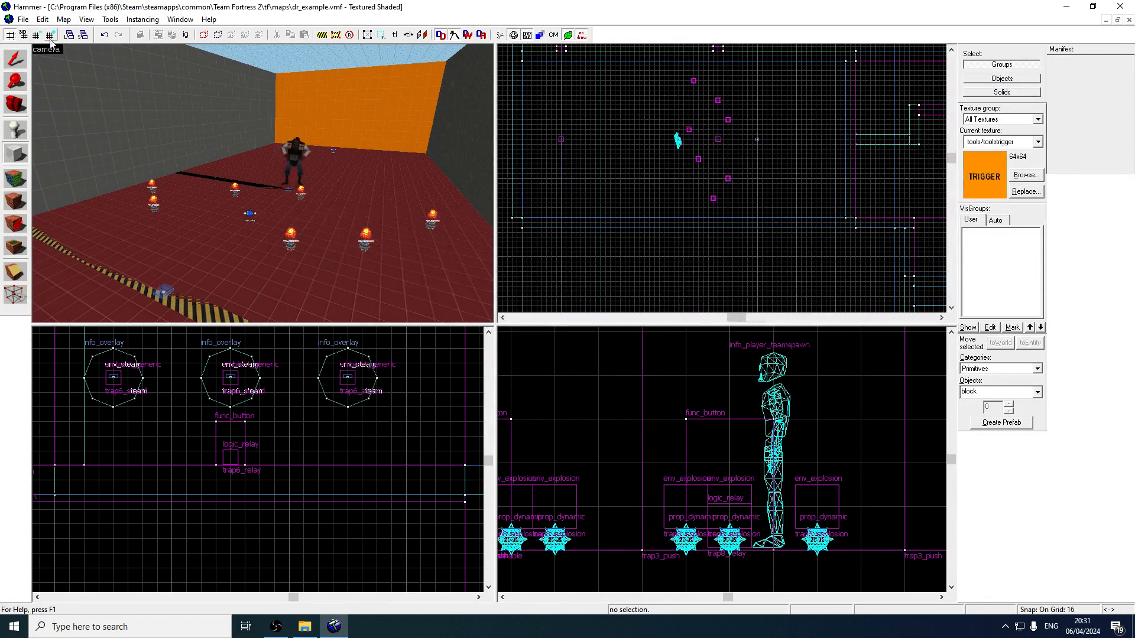
# - Create a trigger-textured block 256 wide, 512 long and 256 high around all the stickybombs, resting on the floor at 384, 3328
pyautogui.moveTo(676, 57); pyautogui.dragTo(752, 231)
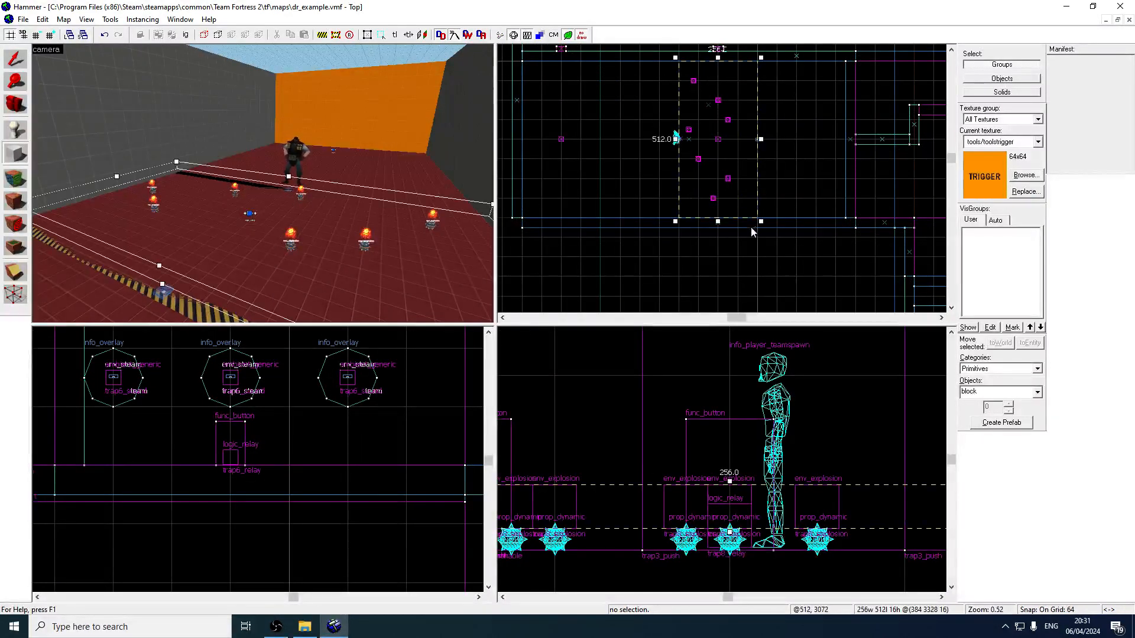
pyautogui.scroll(-6, 698, 455)
pyautogui.scroll(-3, 713, 415)
pyautogui.moveTo(710, 470); pyautogui.dragTo(713, 393)
pyautogui.moveTo(711, 460); pyautogui.dragTo(708, 413)
pyautogui.press('z')
pyautogui.press('z')
pyautogui.press('Up')
pyautogui.scroll(-2, 702, 434)
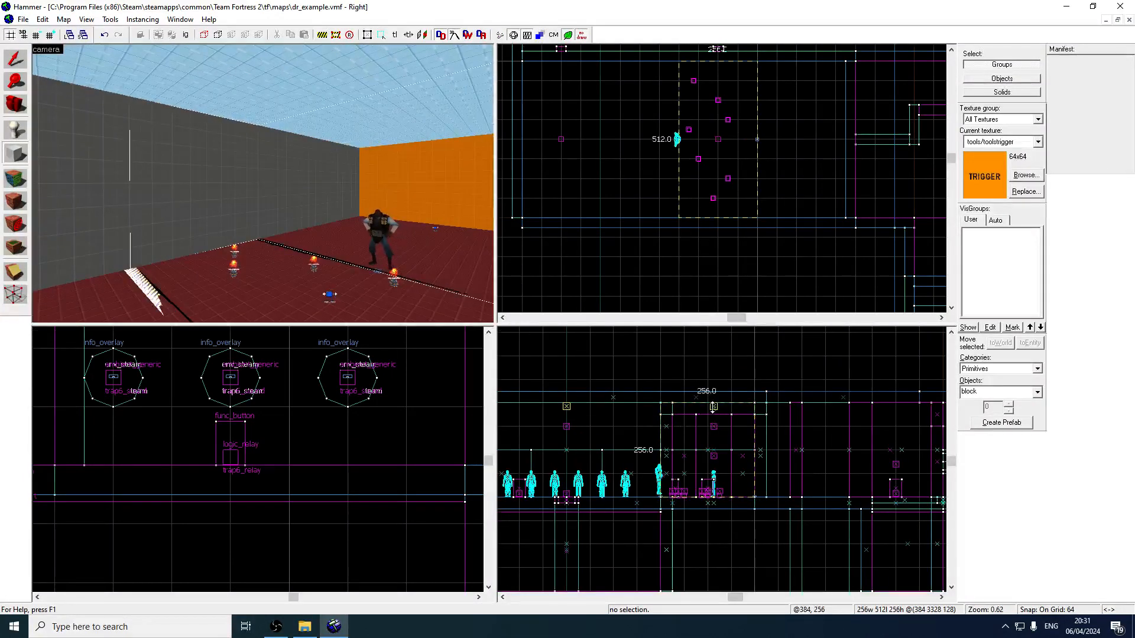
pyautogui.press('Return')
pyautogui.press('z')
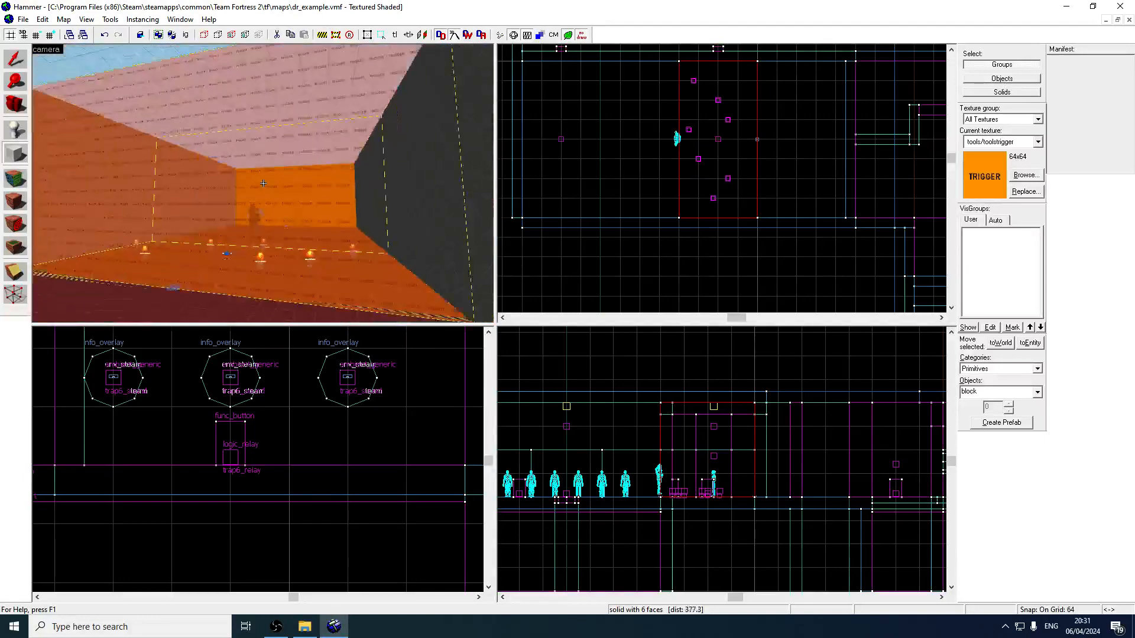
pyautogui.press('z')
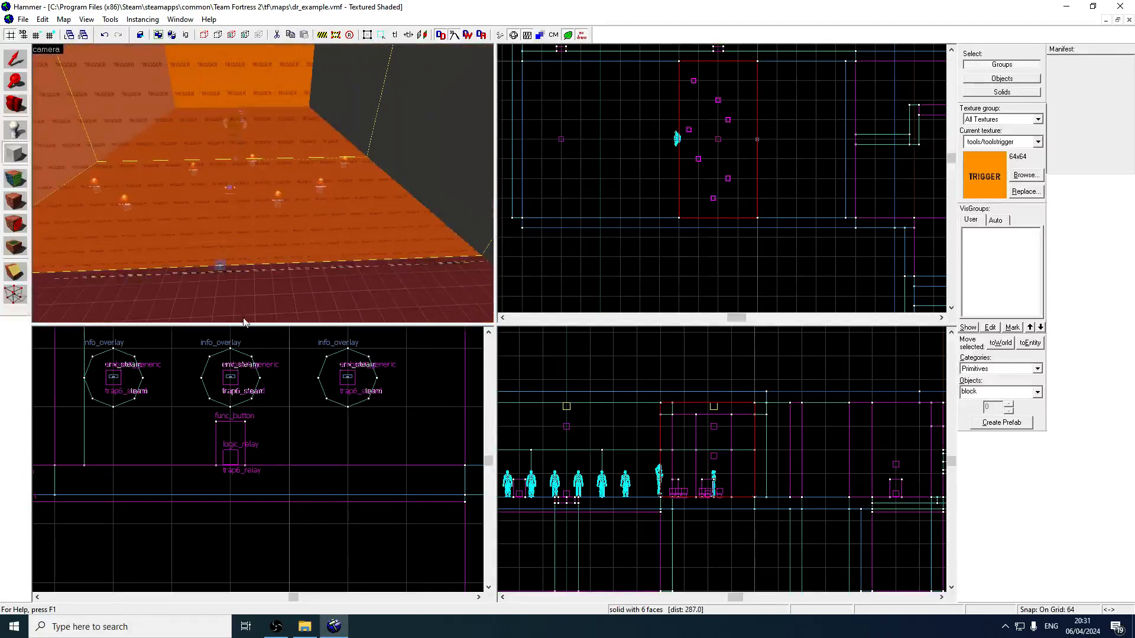
# - Turn the trigger block into a trigger_hurt entity and name it trap8_hurt
pyautogui.click(1030, 343)
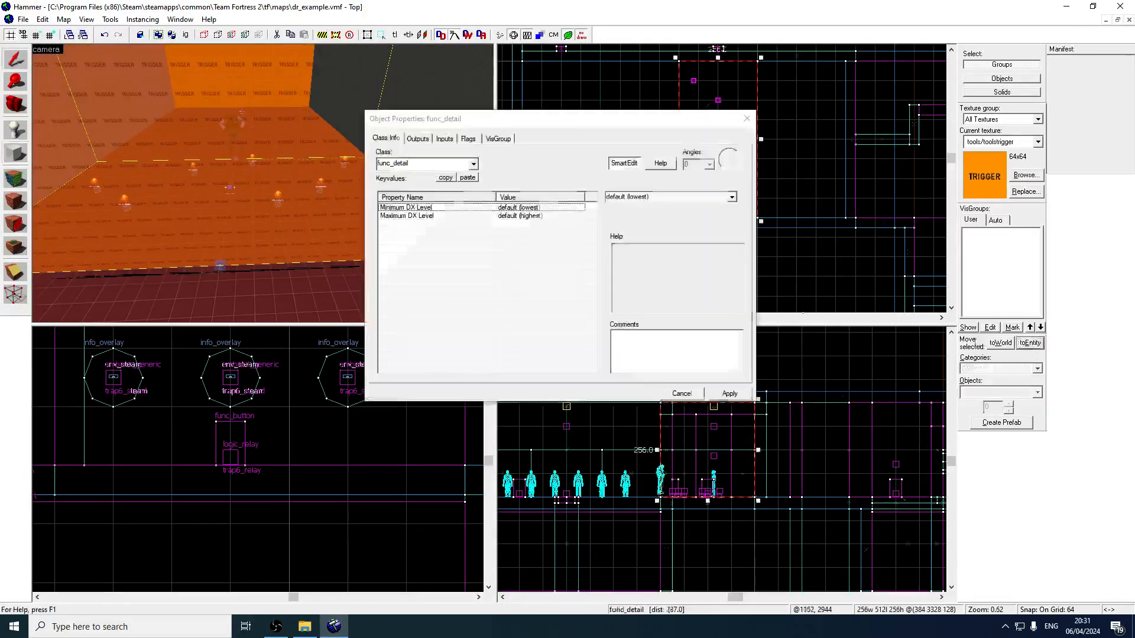
pyautogui.write('hurt')
pyautogui.click(430, 176)
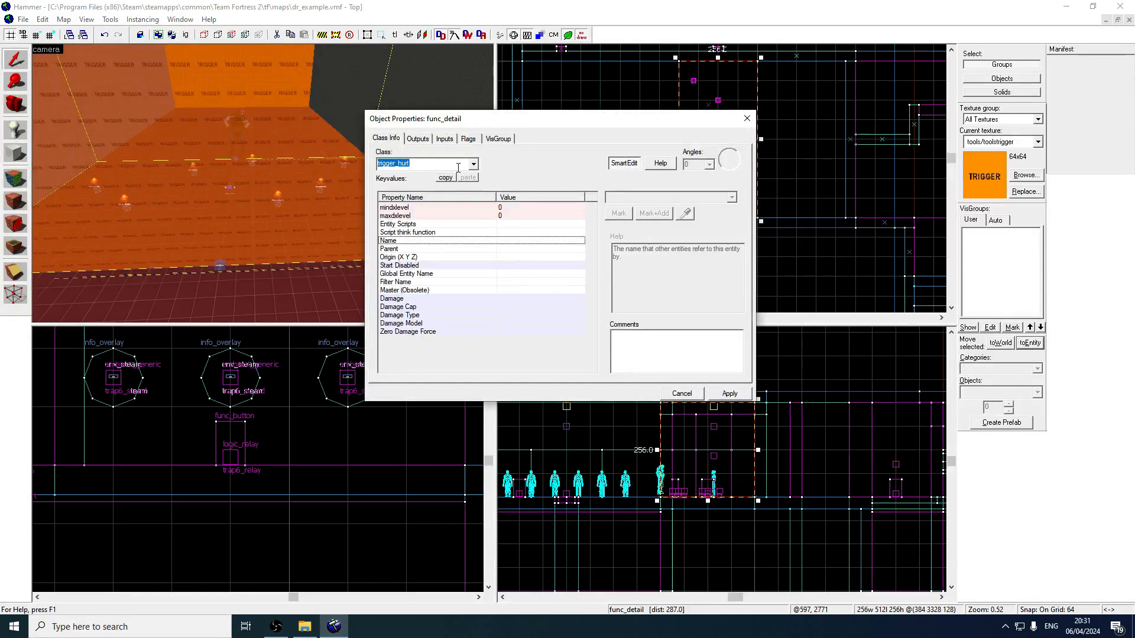
pyautogui.click(721, 396)
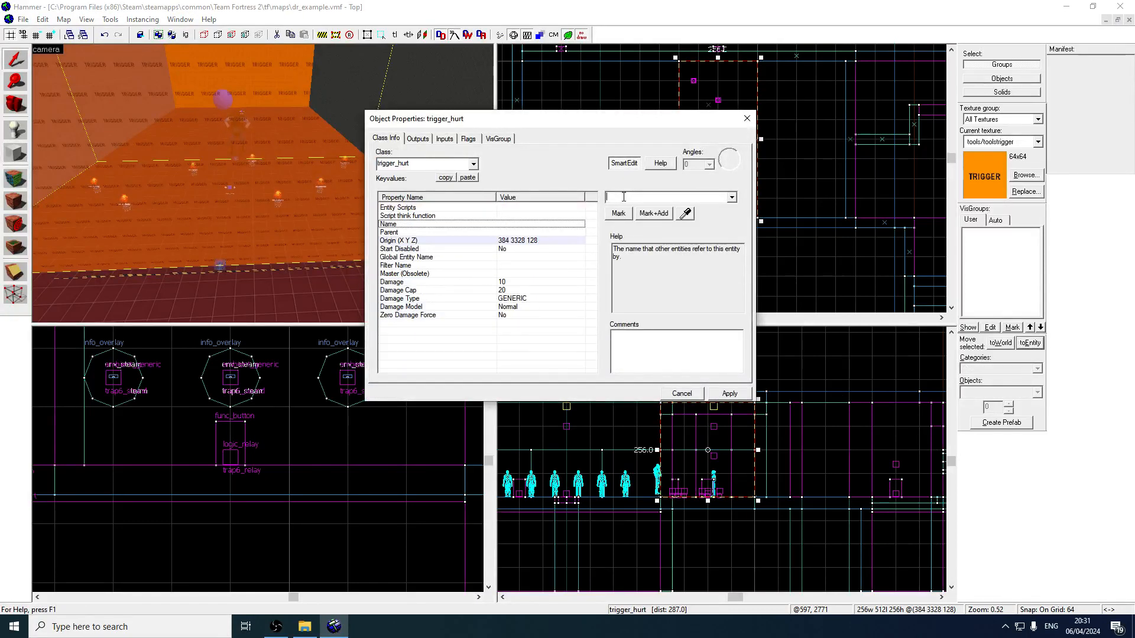
pyautogui.write('trap8_hurt')
pyautogui.press('Return')
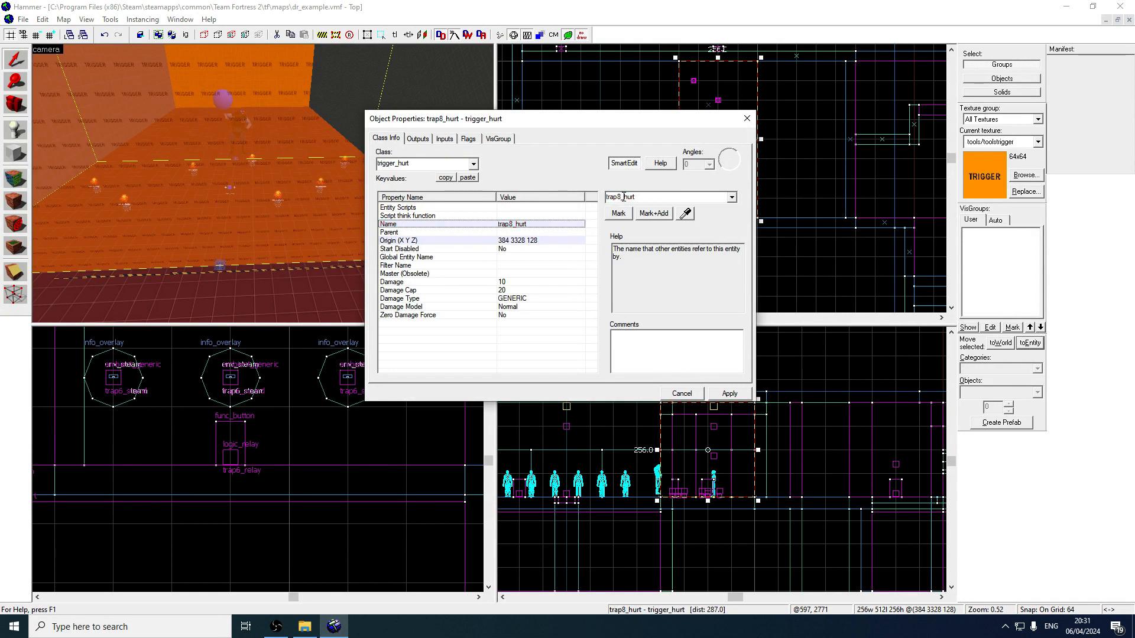
# - Set trap8_hurt's damage type to BLAST and its damage to 99999, then check its flags
pyautogui.click(509, 299)
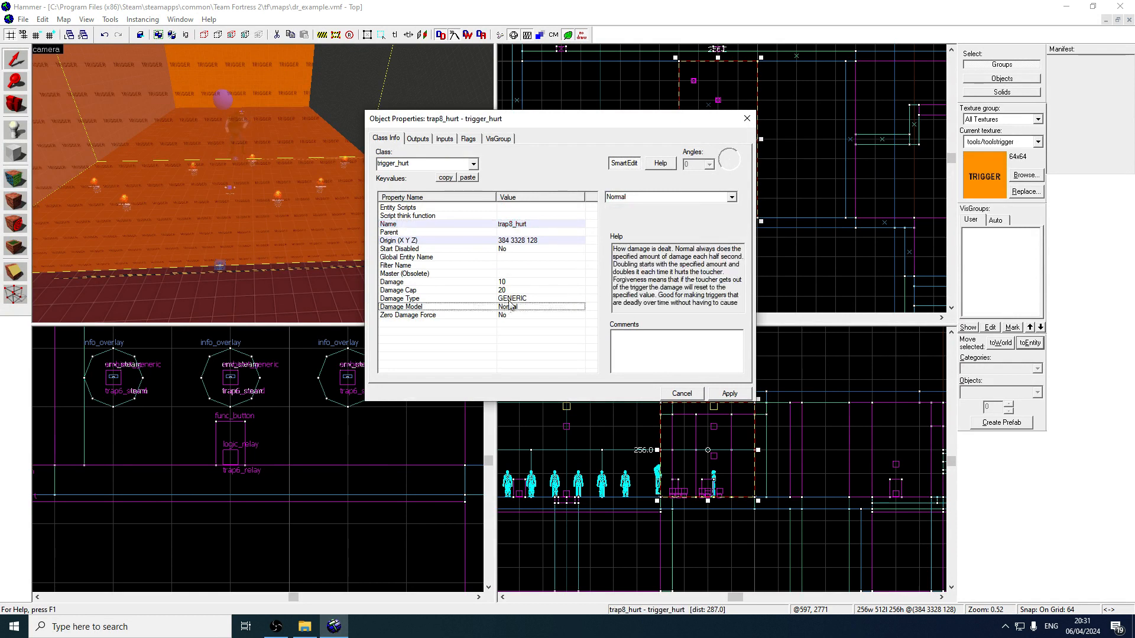
pyautogui.click(731, 197)
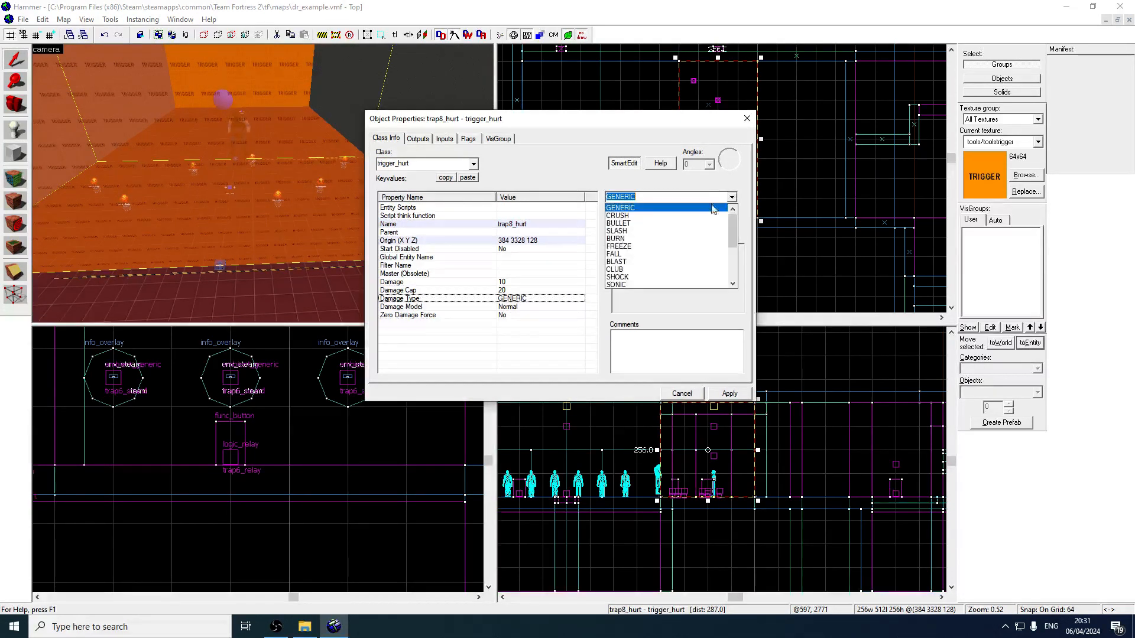
pyautogui.click(665, 262)
pyautogui.click(516, 283)
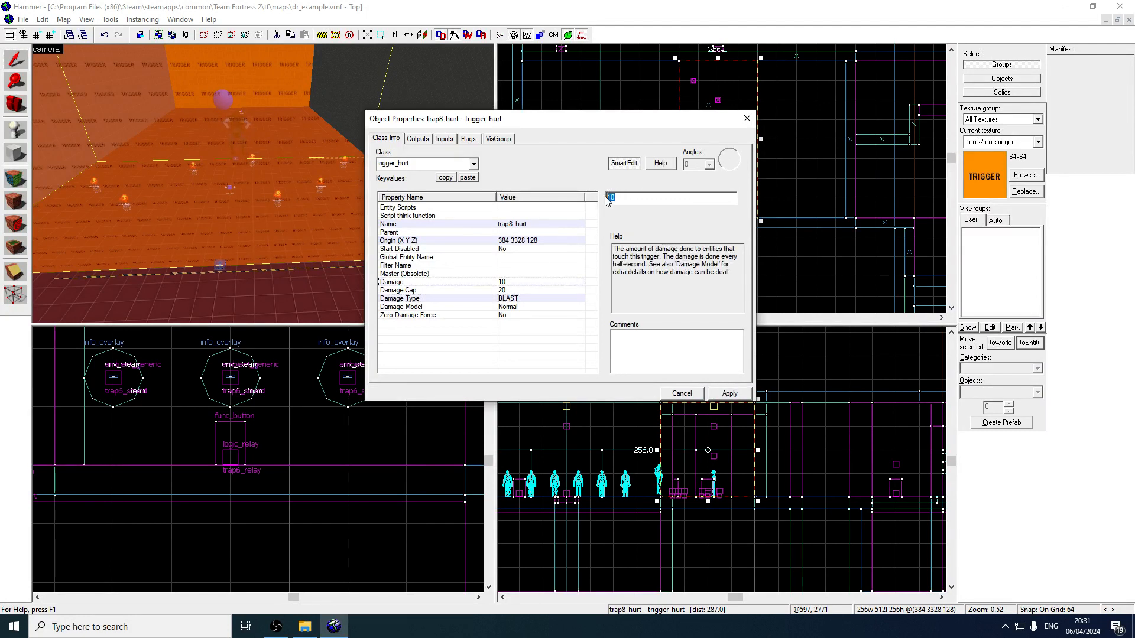
pyautogui.write('99999')
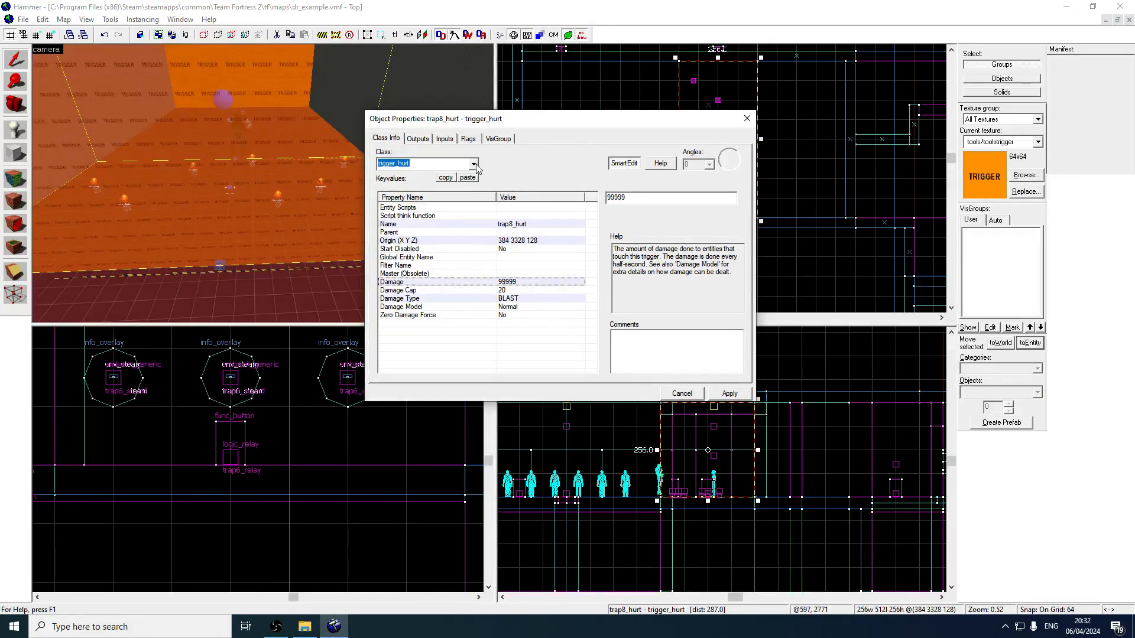
pyautogui.click(467, 138)
pyautogui.click(790, 129)
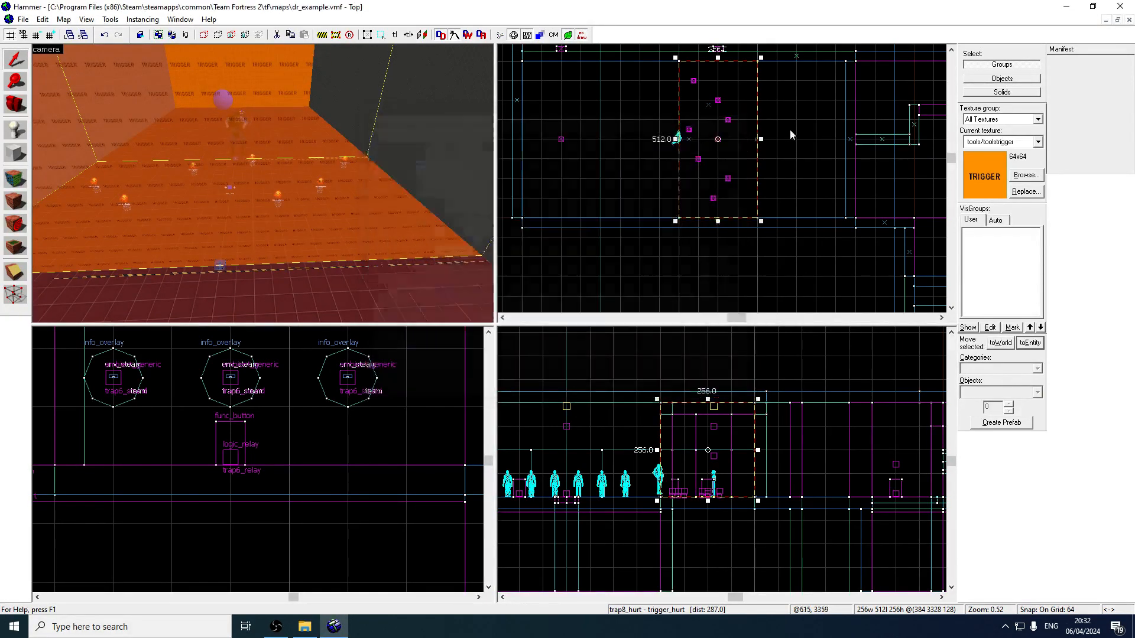
# - Reopen trap8_hurt's properties and set Start Disabled to Yes
pyautogui.press('z')
pyautogui.press('w')
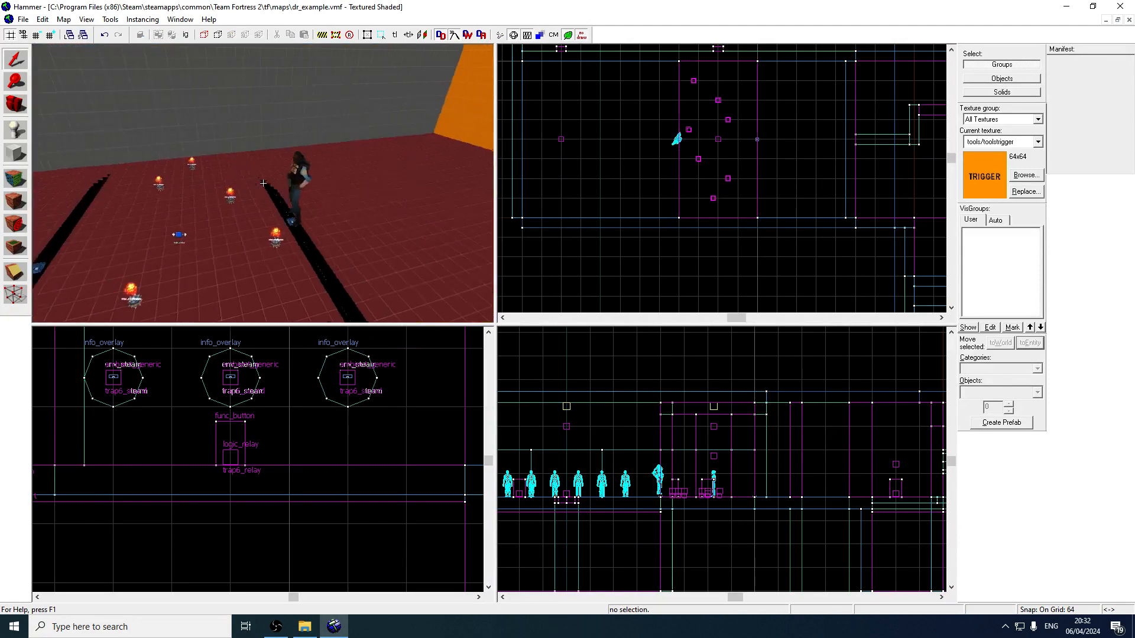
pyautogui.press('s')
pyautogui.press('w')
pyautogui.press('s')
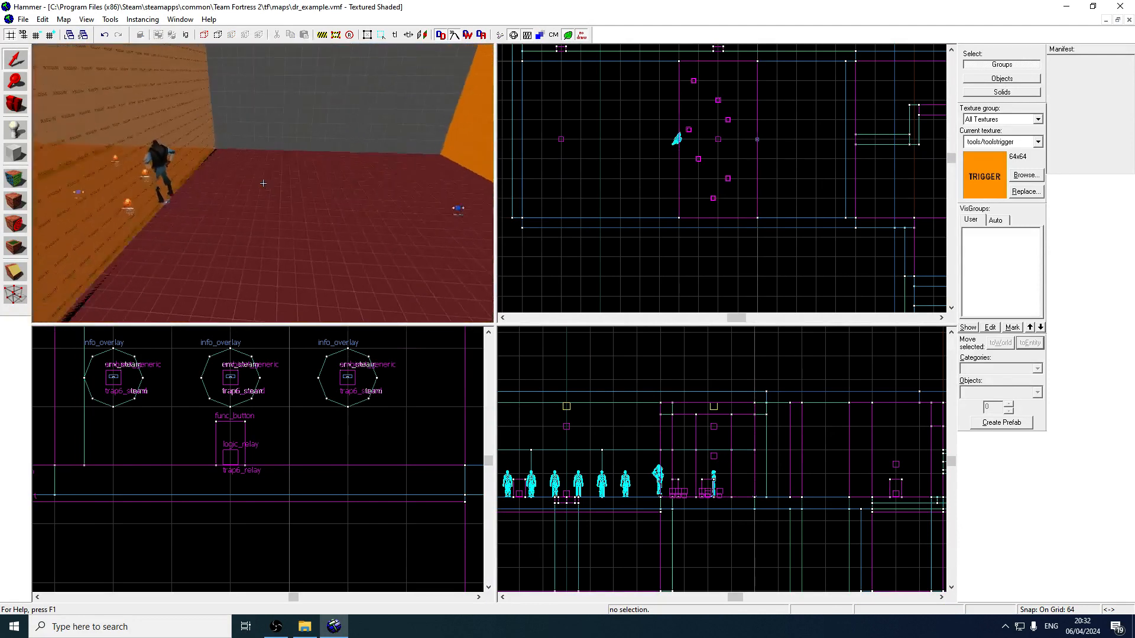
pyautogui.press('s')
pyautogui.press('z')
pyautogui.doubleClick(262, 184)
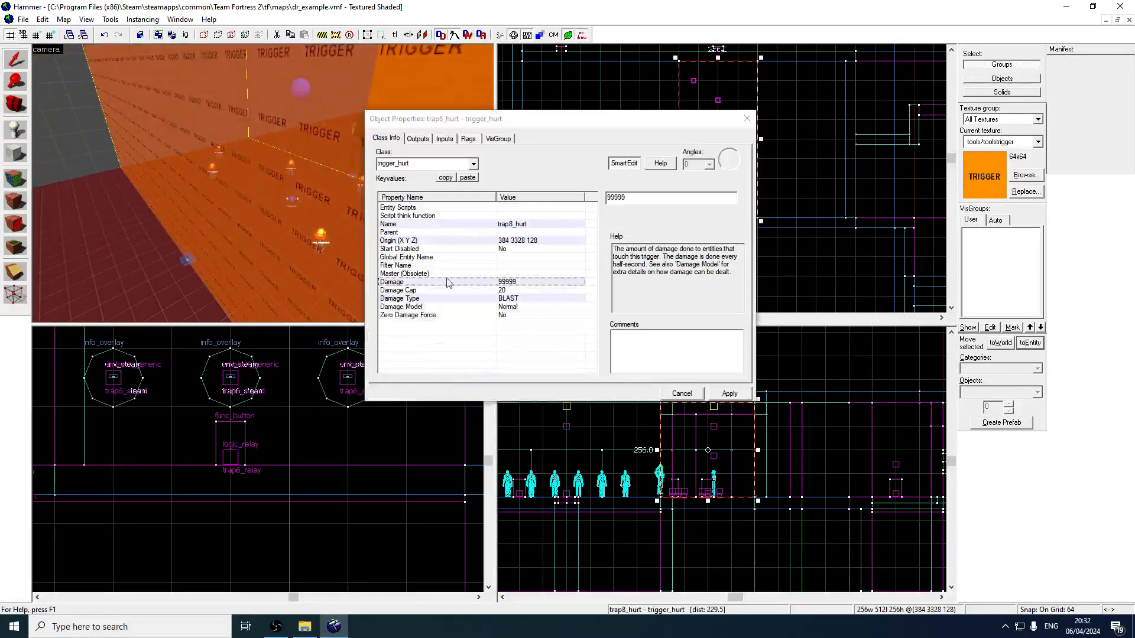
pyautogui.click(505, 255)
pyautogui.click(504, 249)
pyautogui.click(732, 197)
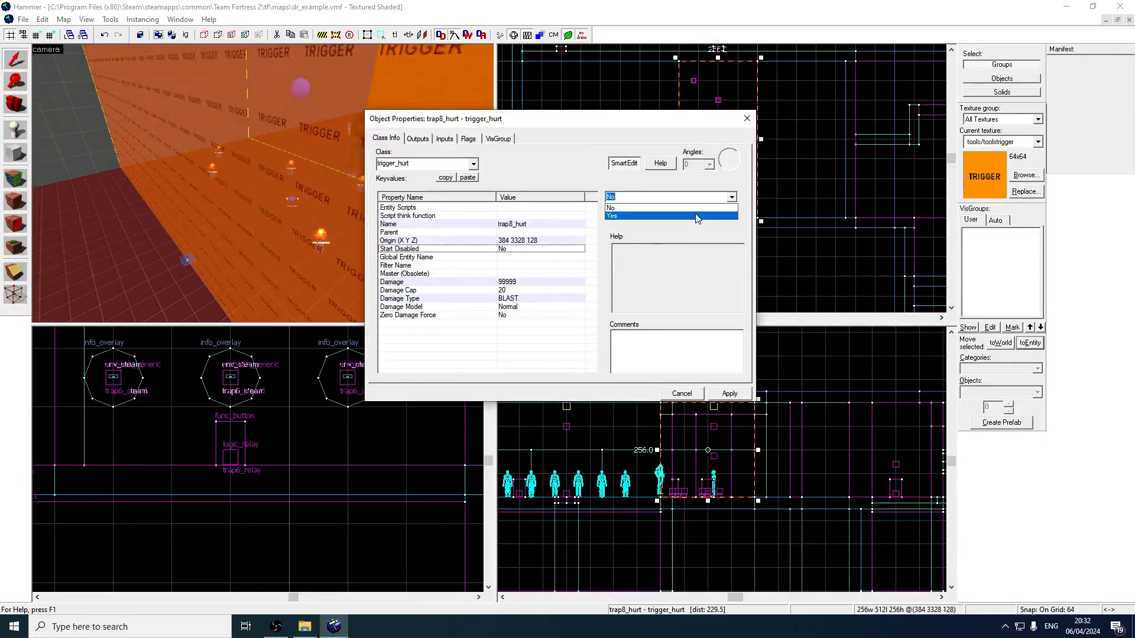
pyautogui.click(668, 216)
pyautogui.click(746, 118)
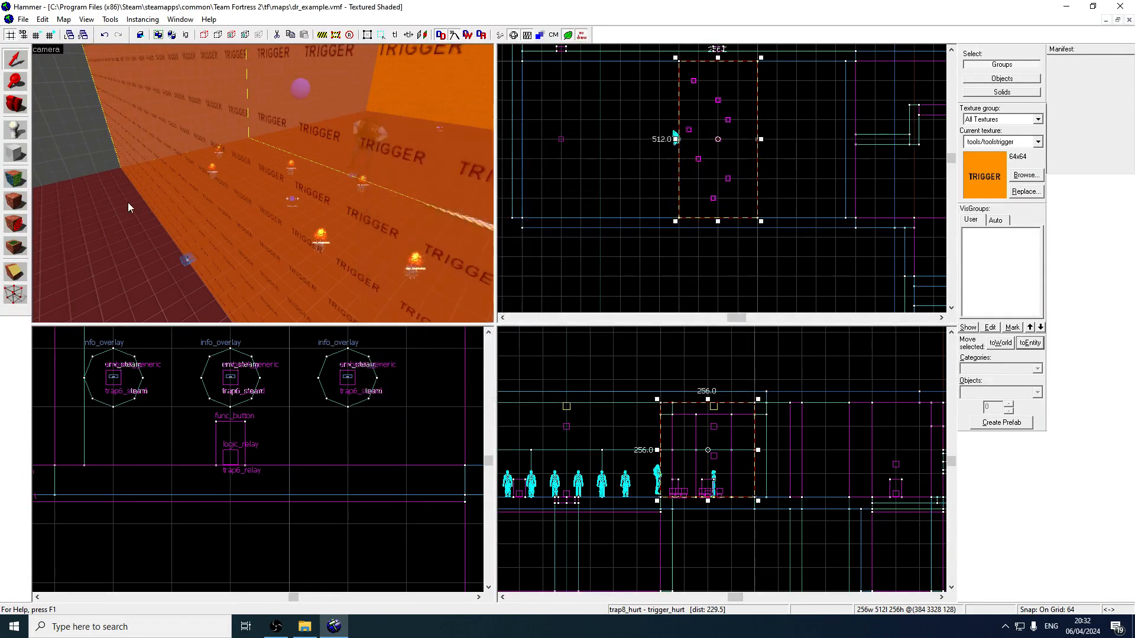
# - Add an OnTrigger output to the trap8_relay logic_relay
pyautogui.doubleClick(220, 204)
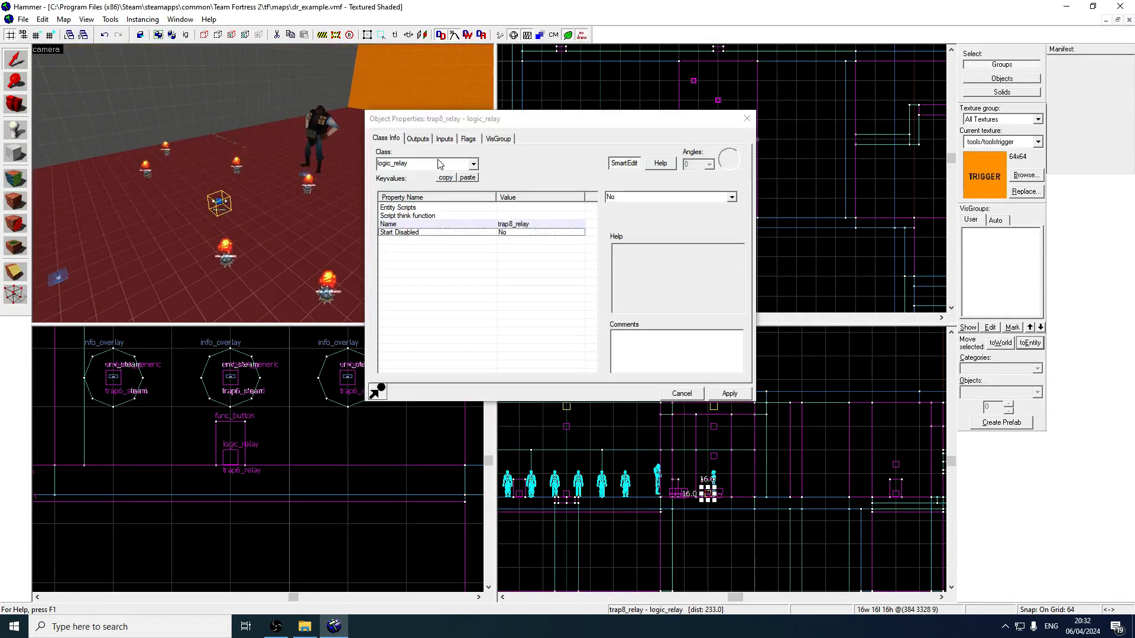
pyautogui.click(419, 139)
pyautogui.click(445, 368)
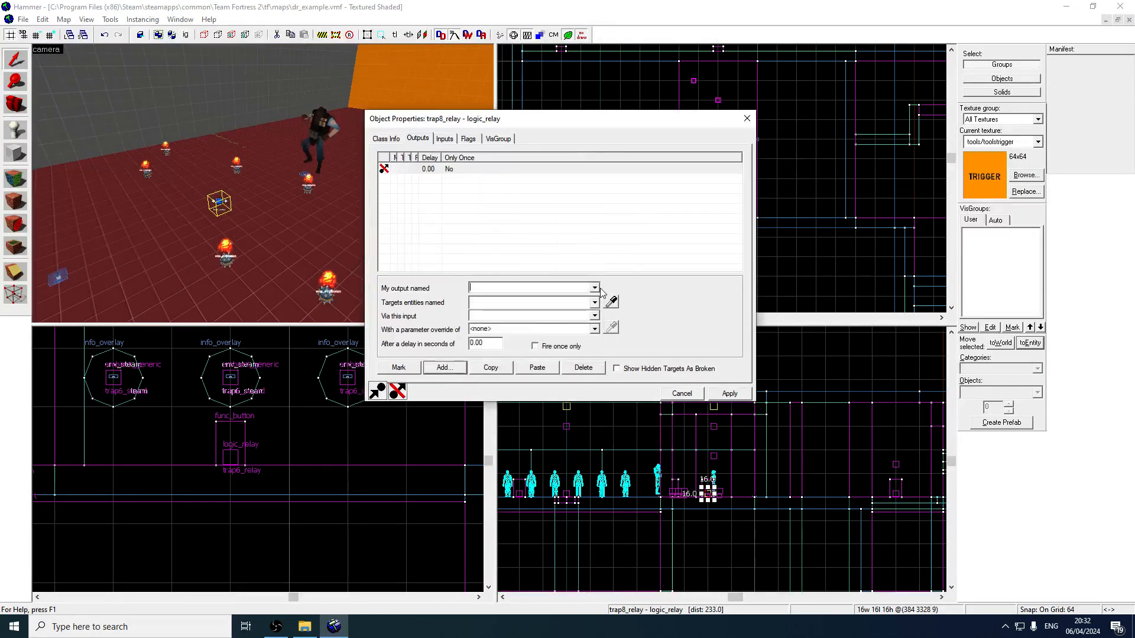
pyautogui.click(595, 287)
pyautogui.click(568, 302)
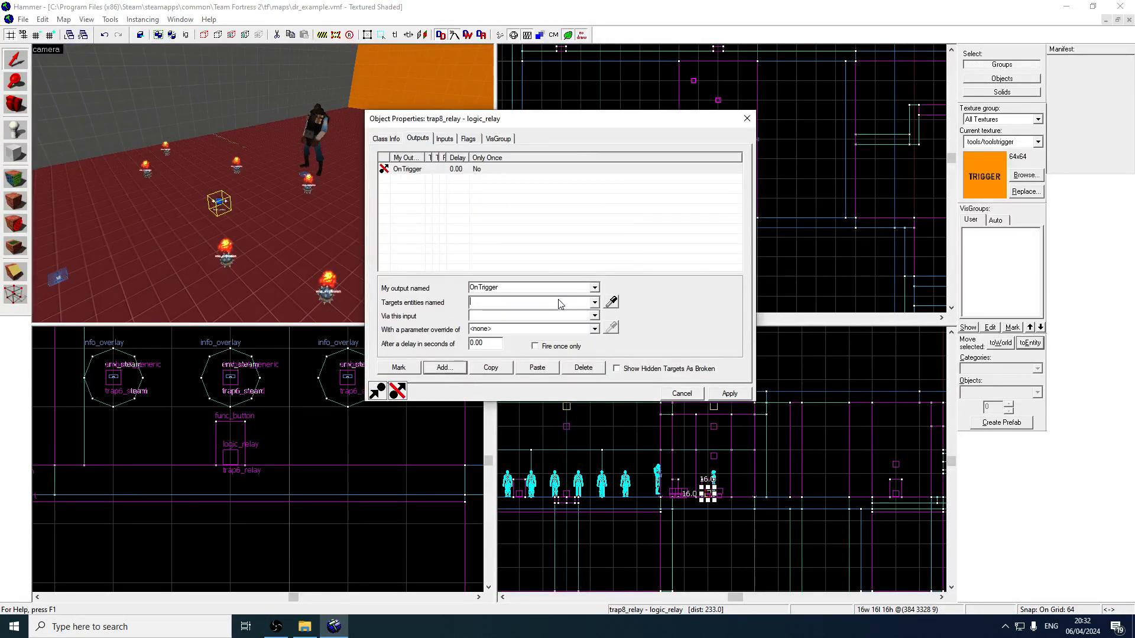
# - Open the properties of trap8_demo_model and preview its taunt01 sequence
pyautogui.click(324, 127)
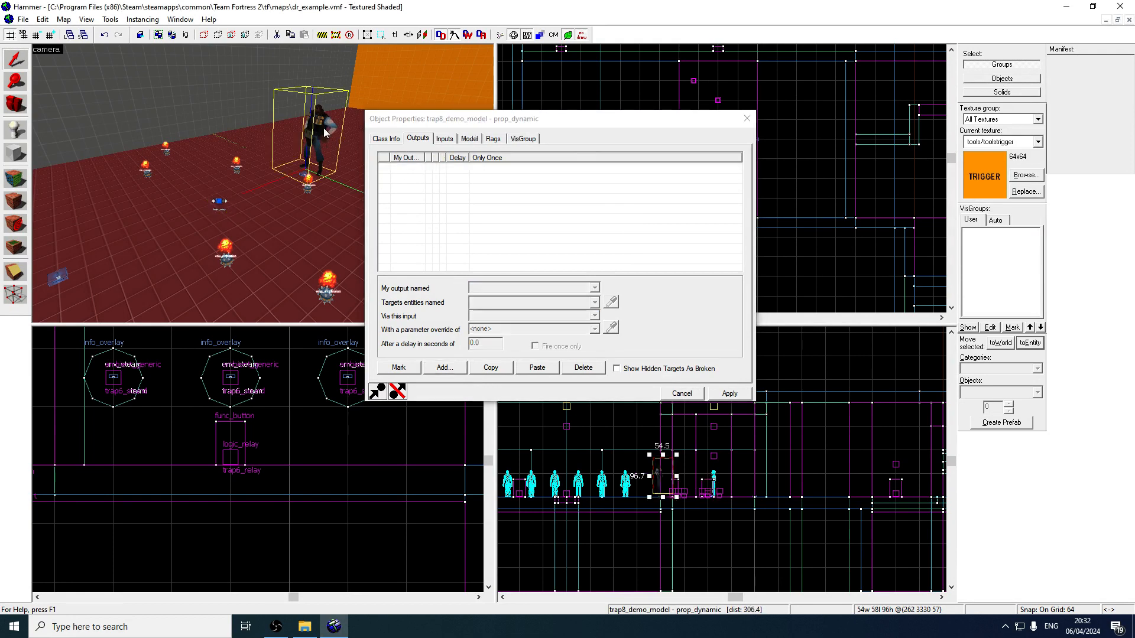
pyautogui.click(443, 139)
pyautogui.click(386, 139)
pyautogui.click(469, 139)
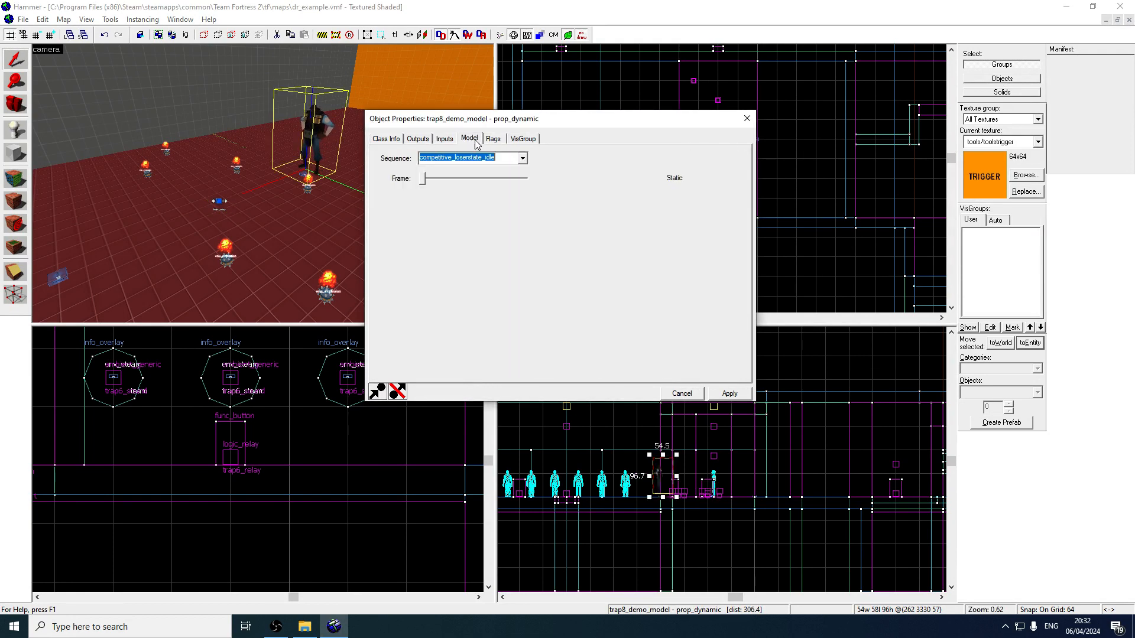
pyautogui.click(523, 158)
pyautogui.write('taunt')
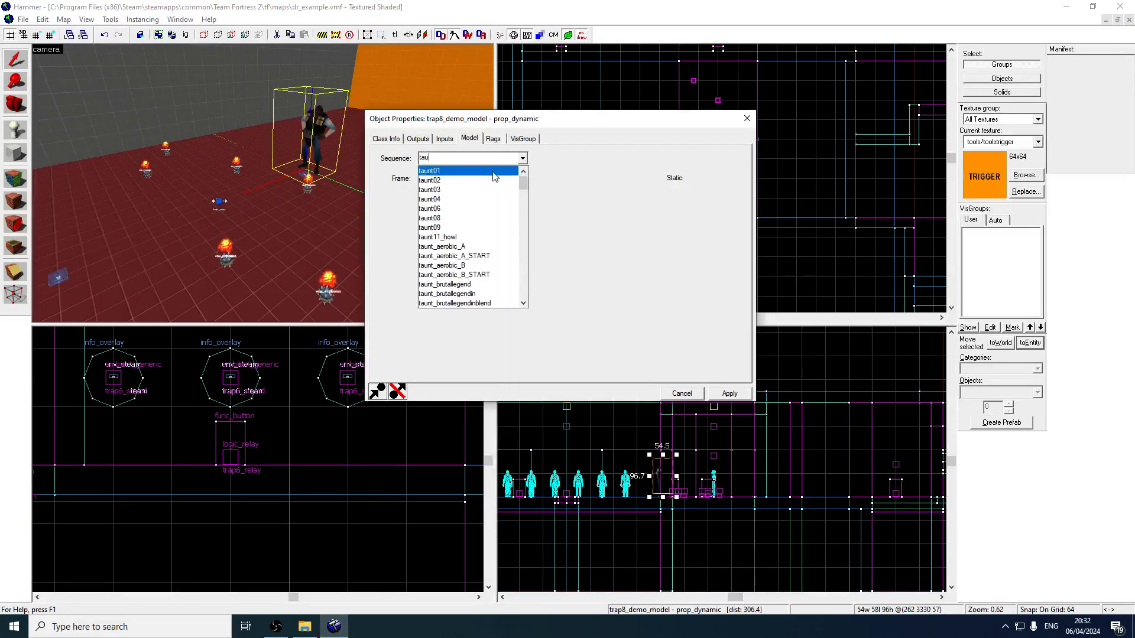
pyautogui.click(492, 172)
# - Preview the taunt03, taunt04 and taunt02 sequences on the Demoman prop, leaving taunt02 selected, and check its class info
pyautogui.click(523, 158)
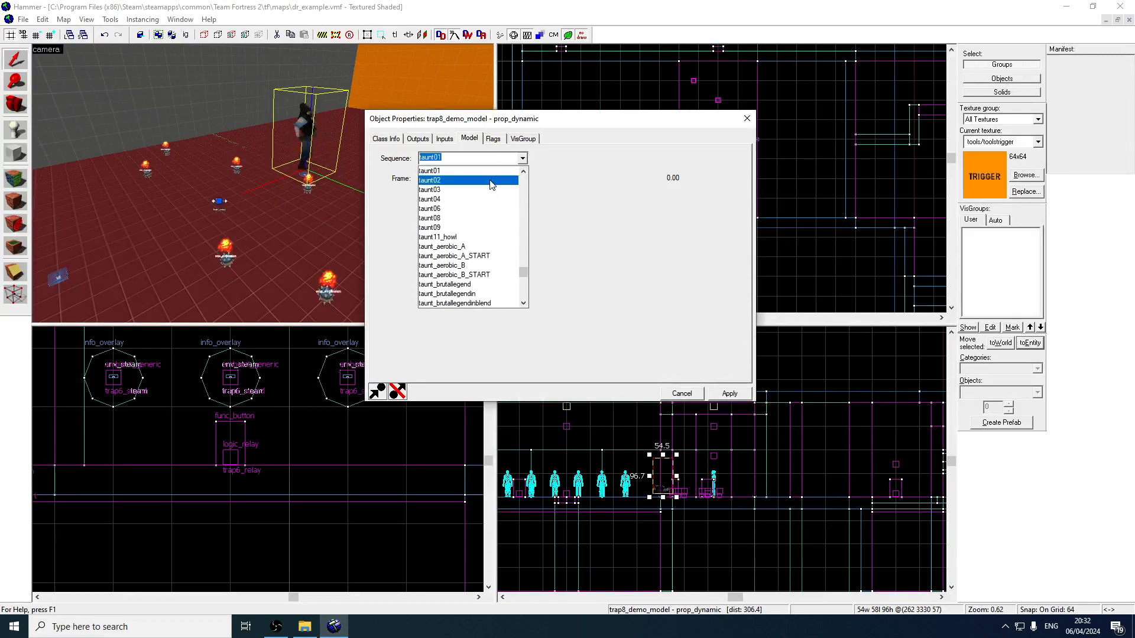
pyautogui.click(487, 184)
pyautogui.click(523, 159)
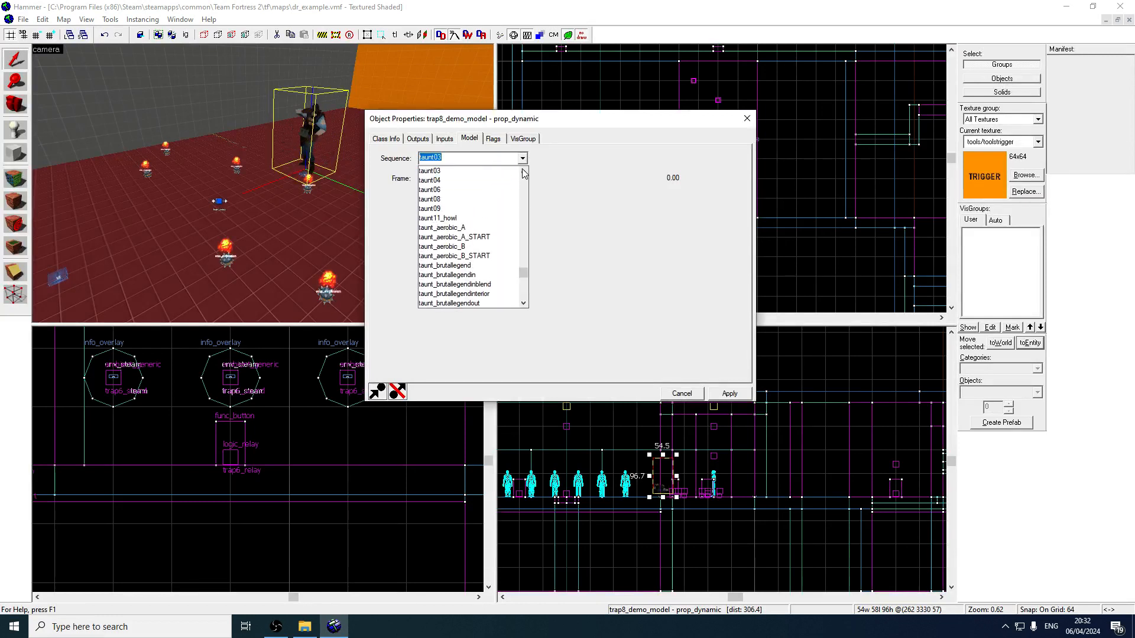
pyautogui.click(467, 173)
pyautogui.click(523, 159)
pyautogui.click(523, 173)
pyautogui.click(522, 172)
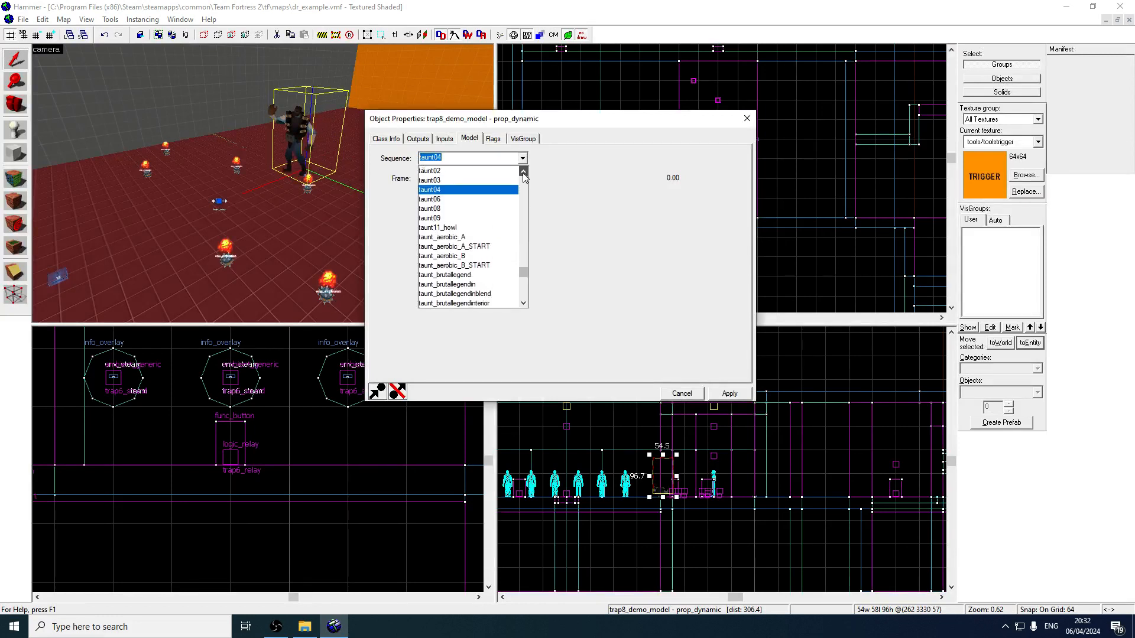
pyautogui.click(499, 173)
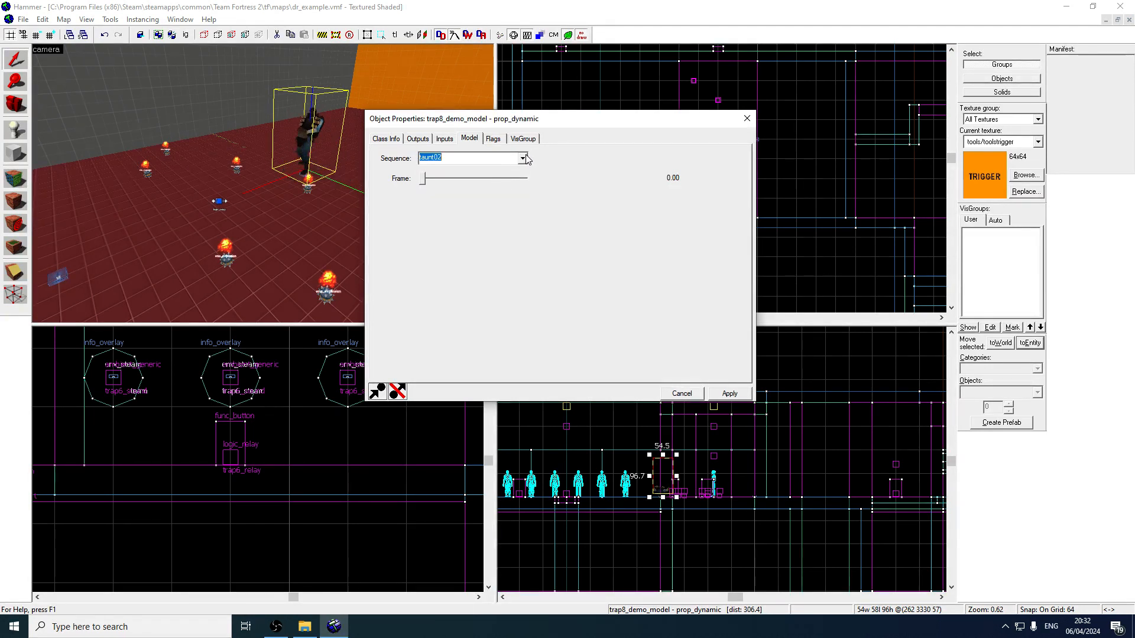
pyautogui.click(523, 159)
pyautogui.click(522, 160)
pyautogui.click(397, 141)
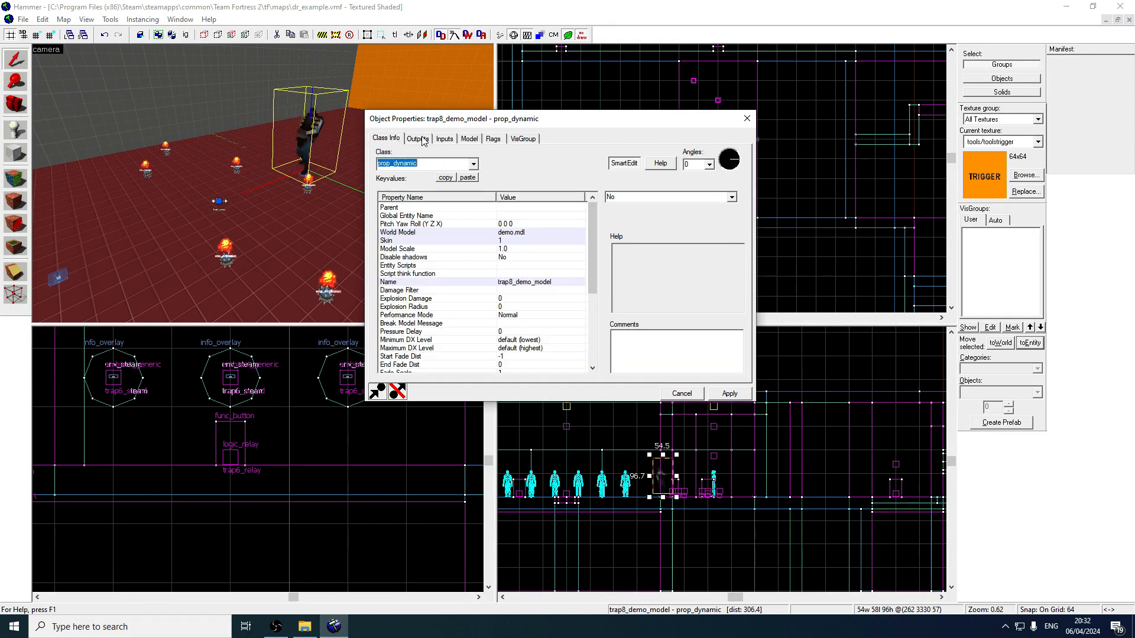
pyautogui.click(464, 139)
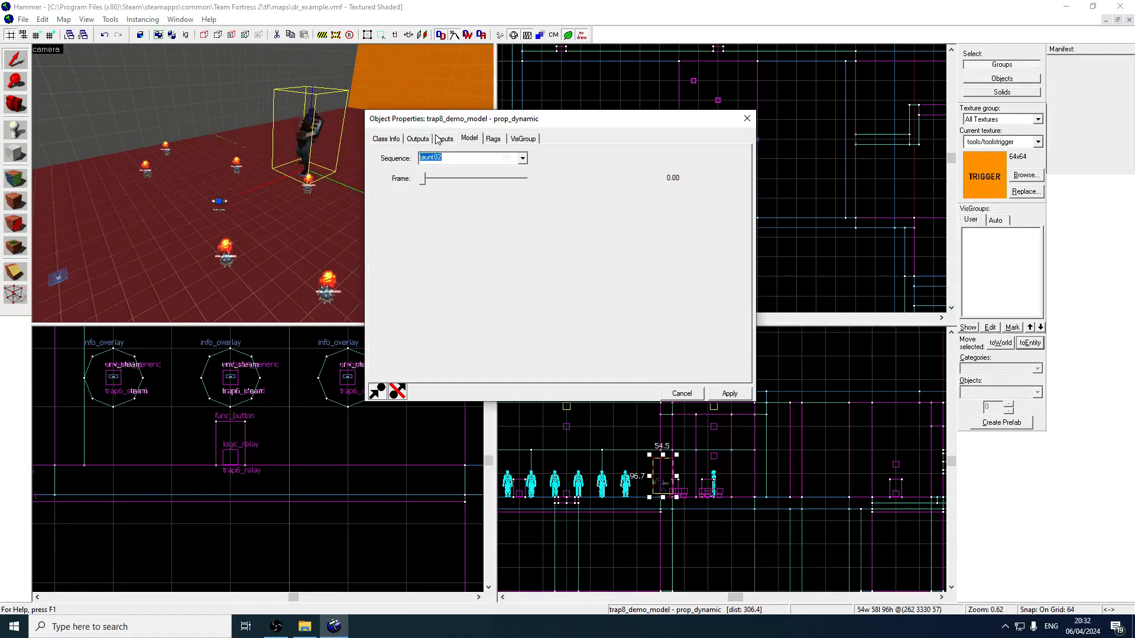
# - Add a blank output to the Demoman prop and browse its available output names
pyautogui.click(417, 139)
pyautogui.click(445, 367)
pyautogui.click(594, 288)
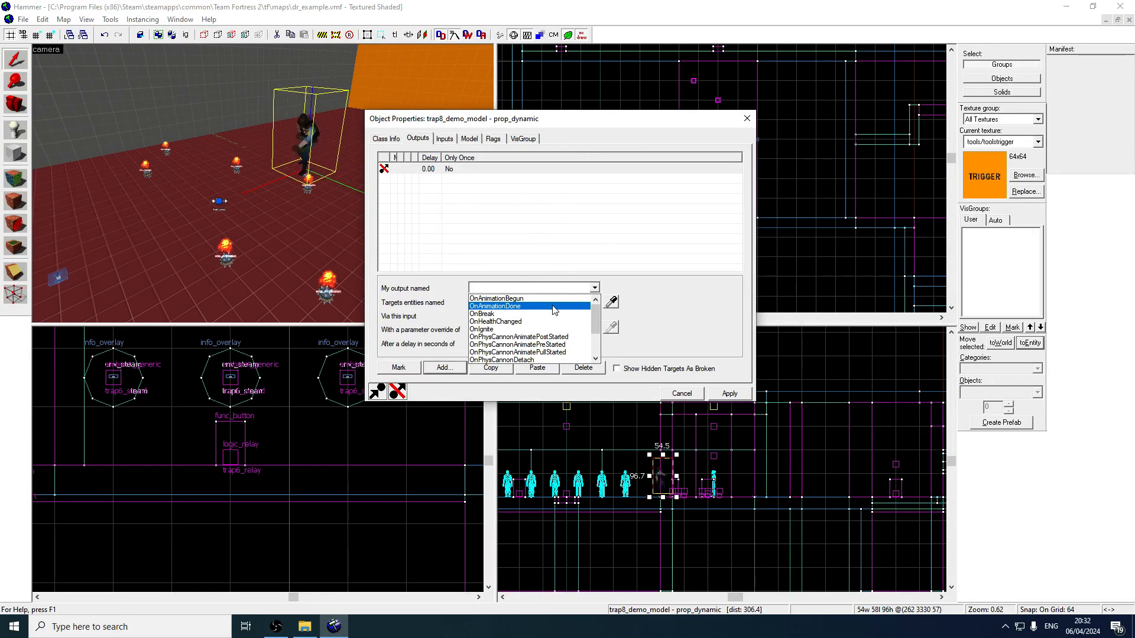
pyautogui.scroll(-2, 557, 310)
pyautogui.scroll(2, 557, 316)
pyautogui.click(385, 139)
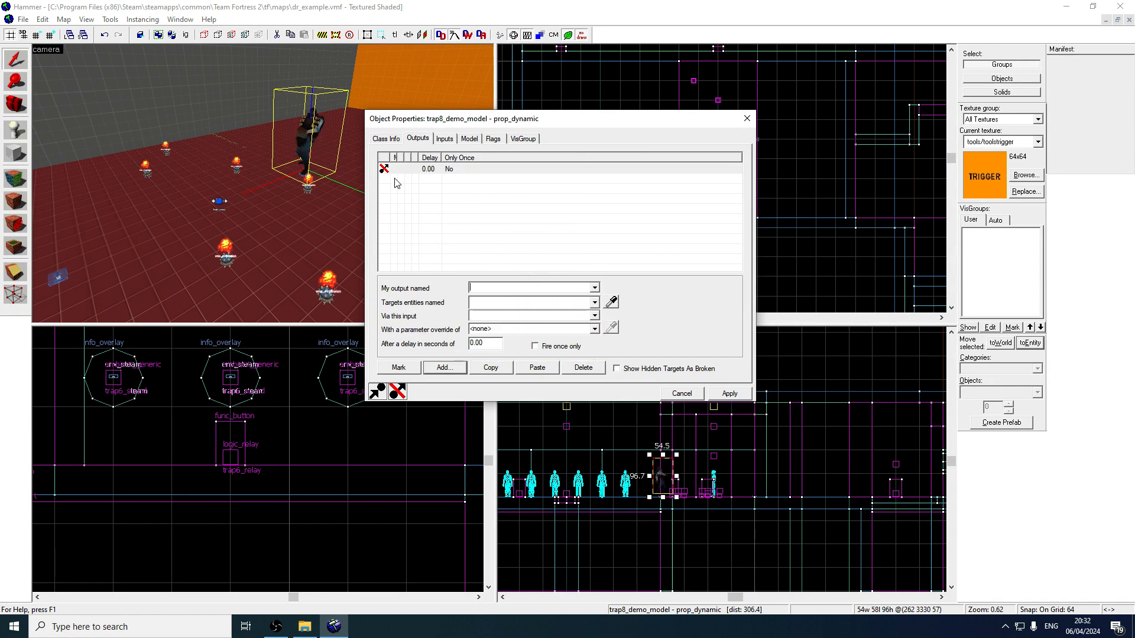
pyautogui.click(385, 139)
# - Filter the Demoman prop's sequences by "loser" and apply competitive_loserstate_idle
pyautogui.click(469, 138)
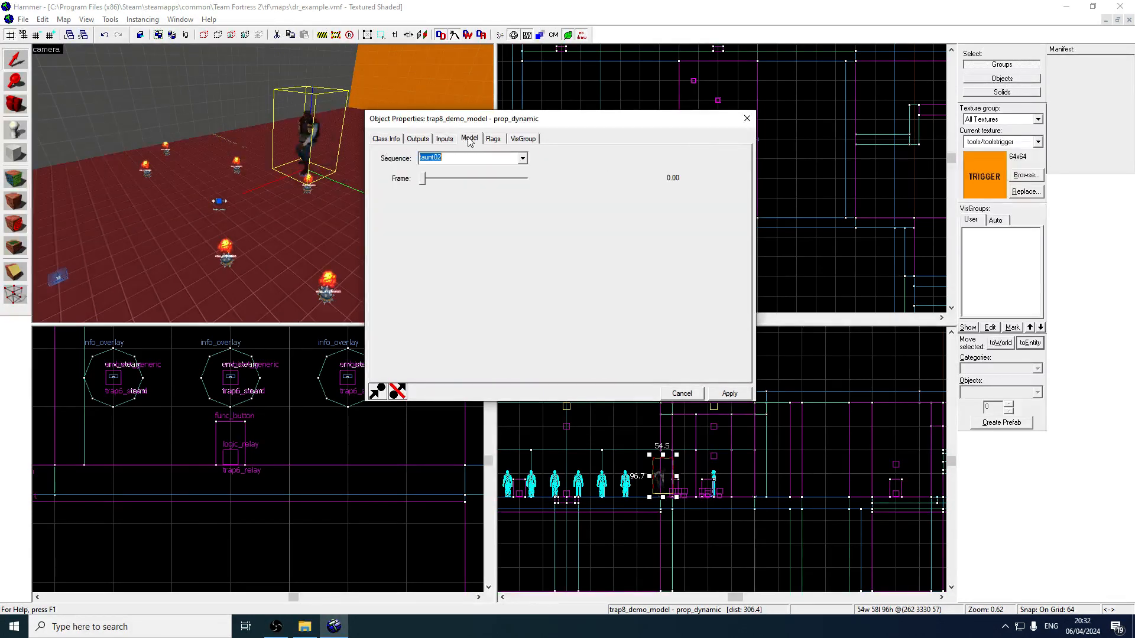
pyautogui.click(522, 158)
pyautogui.write('loser')
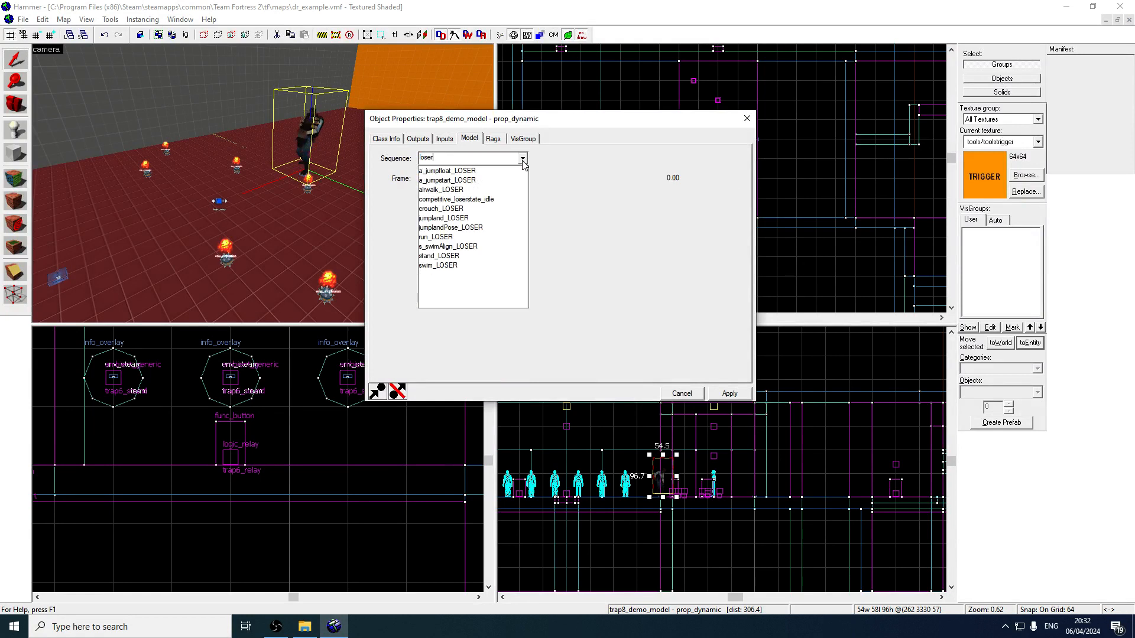
pyautogui.click(582, 176)
pyautogui.click(523, 159)
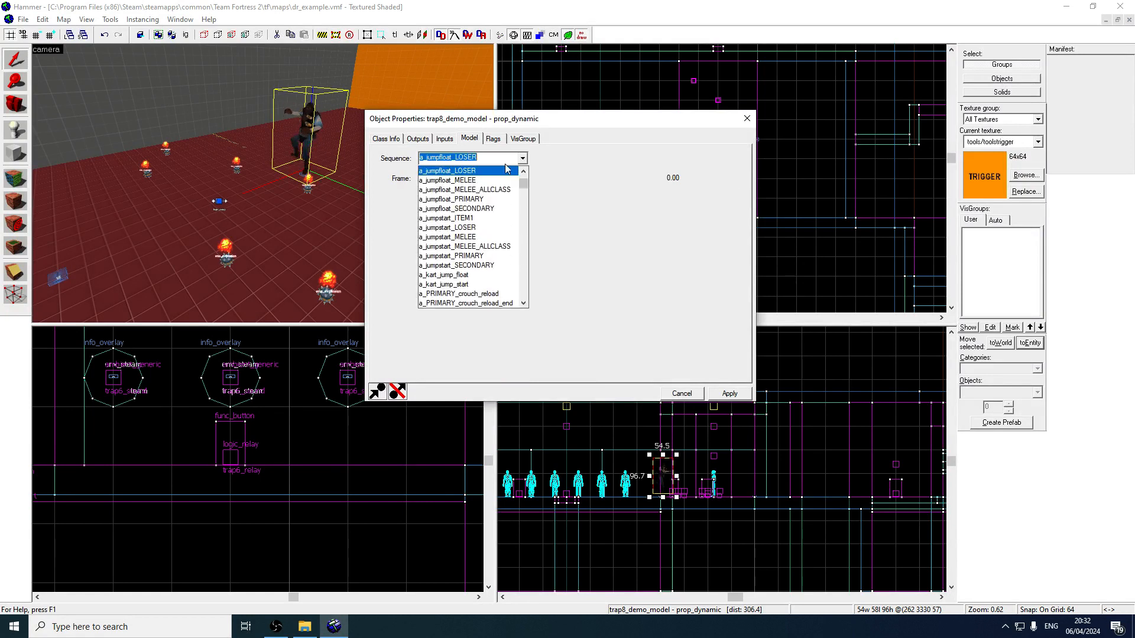
pyautogui.write('loser')
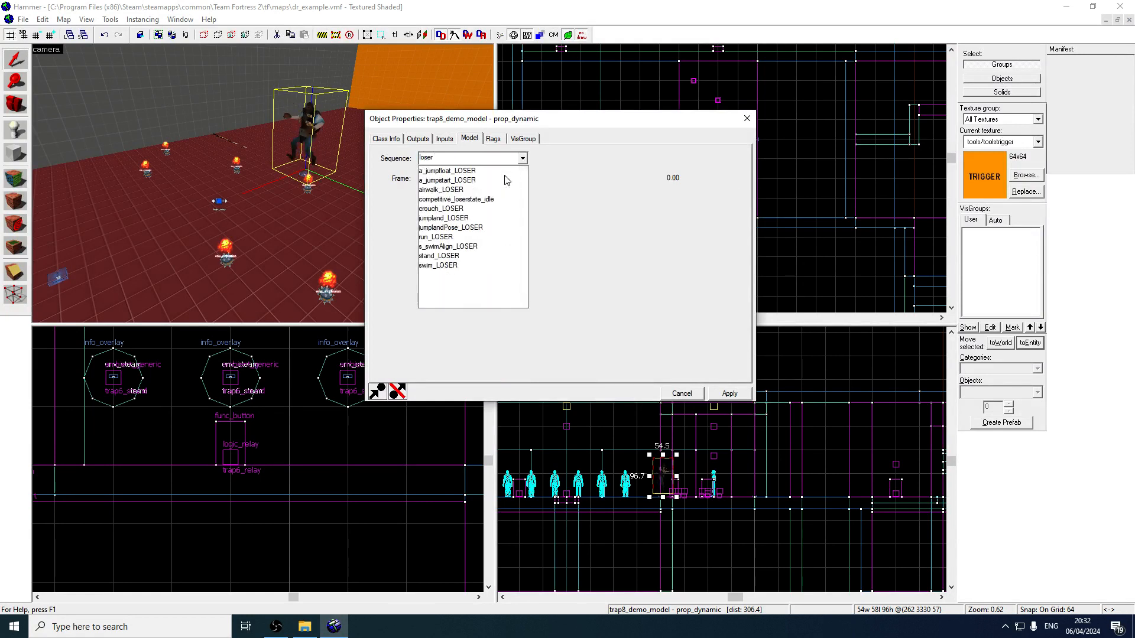
pyautogui.click(467, 199)
pyautogui.click(718, 398)
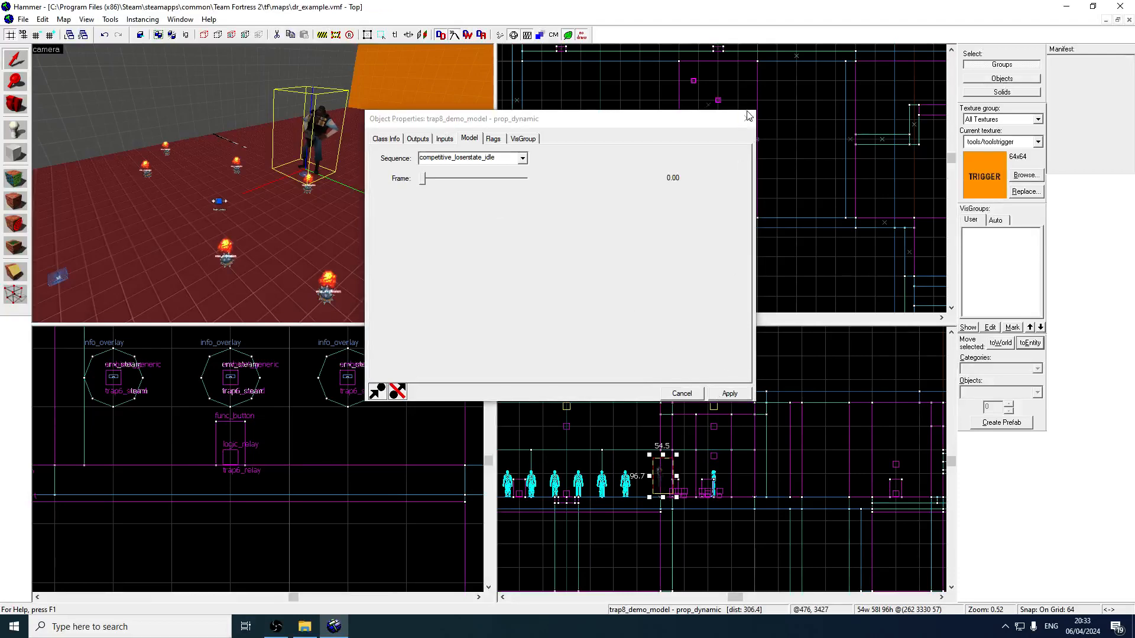
pyautogui.click(747, 119)
# - Reopen the properties of trap8_demo_model, delete its blank output and deselect the prop
pyautogui.press('z')
pyautogui.press('d')
pyautogui.press('w')
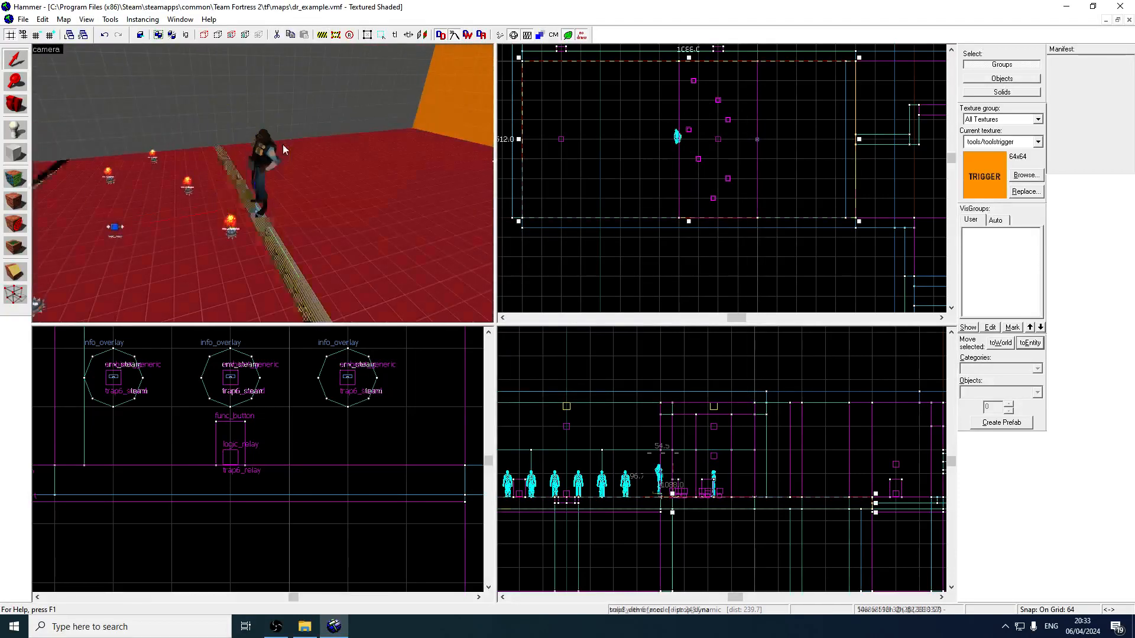
pyautogui.hotkey('alt', 'Return')
pyautogui.click(445, 138)
pyautogui.click(387, 139)
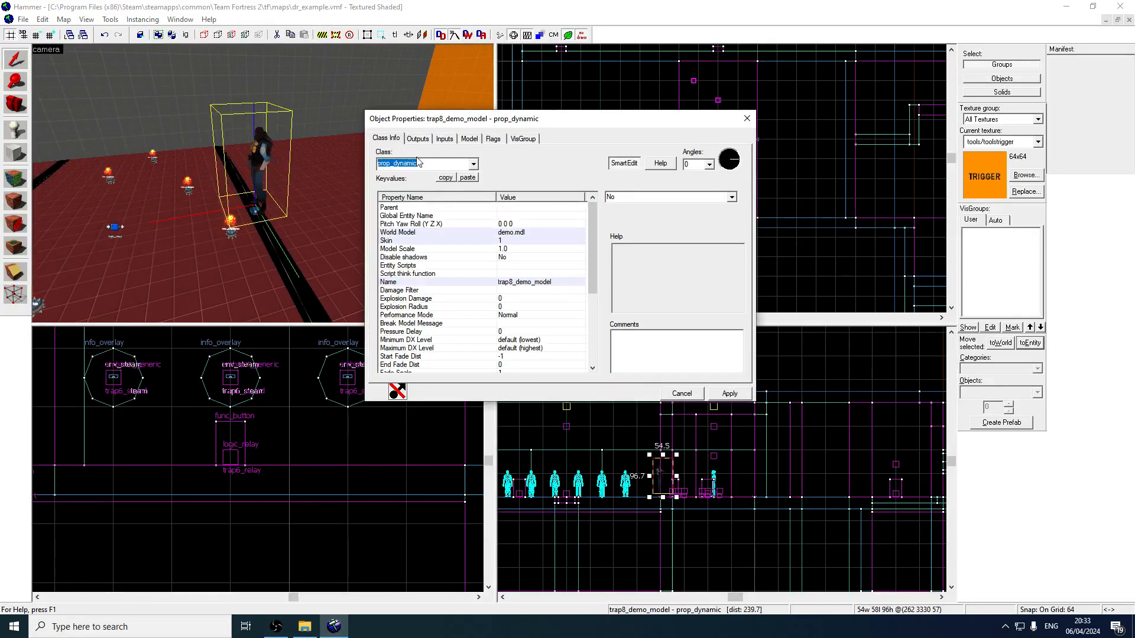
pyautogui.press('z')
pyautogui.press('a')
pyautogui.press('z')
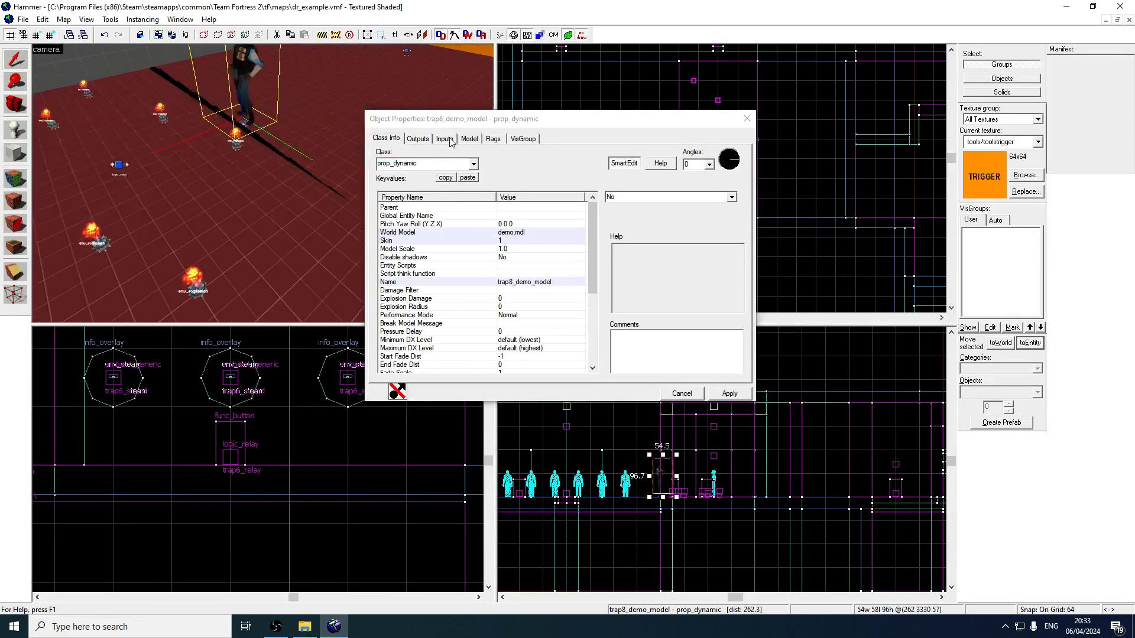
pyautogui.click(449, 139)
pyautogui.click(423, 140)
pyautogui.click(594, 370)
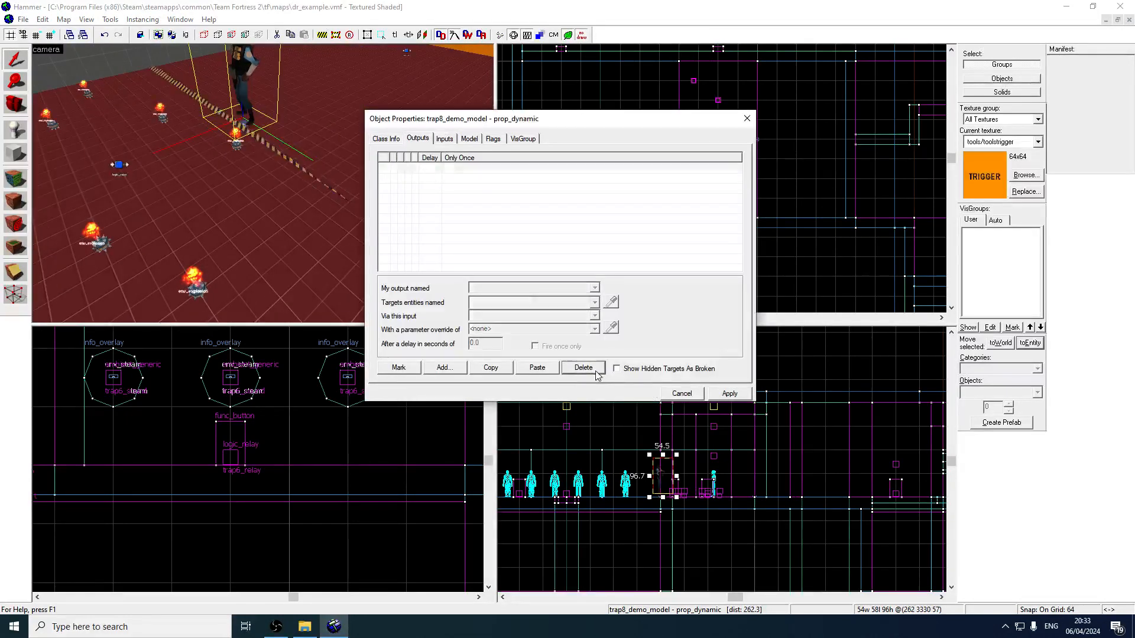
pyautogui.click(744, 121)
pyautogui.press('Escape')
# - Lower the Demoman prop by about 9 units so its feet rest on the floor
pyautogui.press('z')
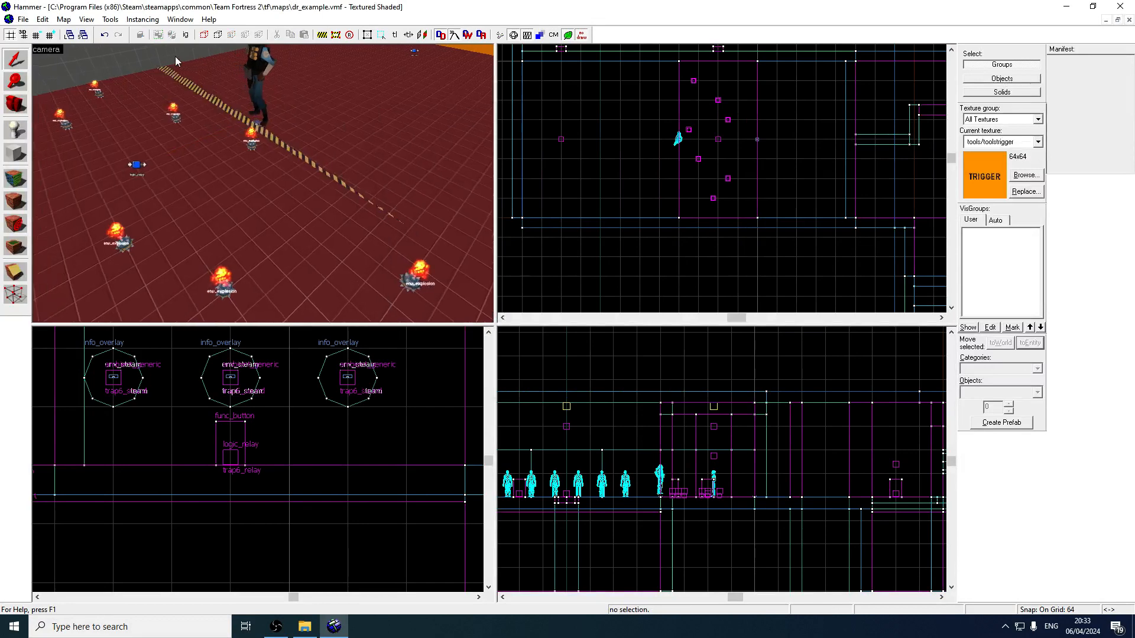
pyautogui.press('w')
pyautogui.press('z')
pyautogui.click(286, 143)
pyautogui.scroll(3, 678, 525)
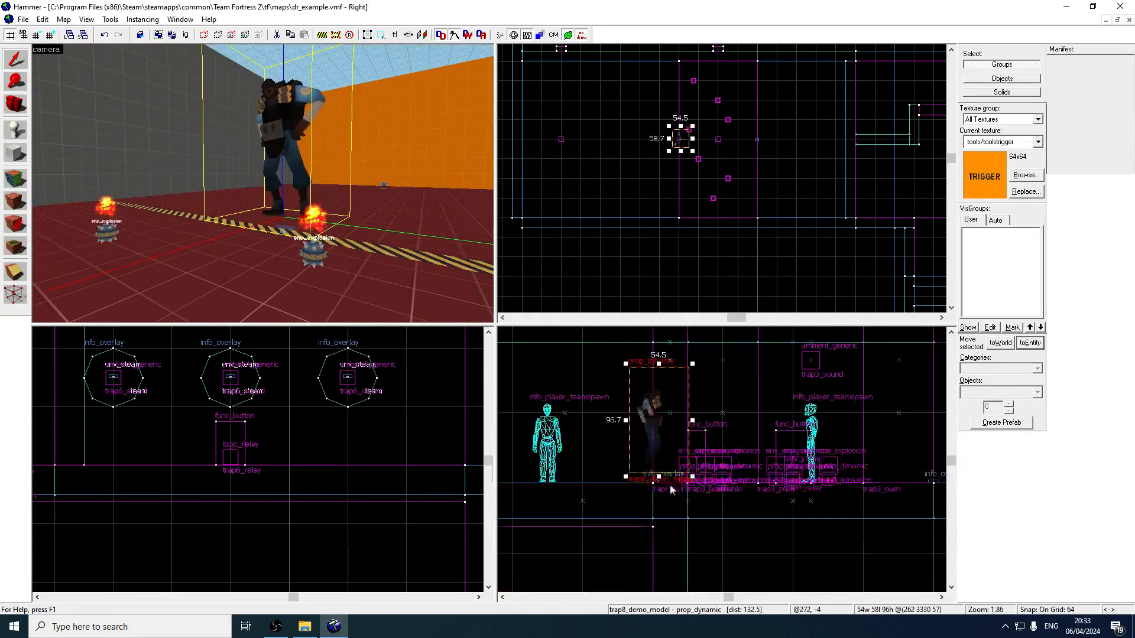
# - Examine the Demoman prop's pose and the surrounding stickybomb and trigger area from several angles
pyautogui.press('z')
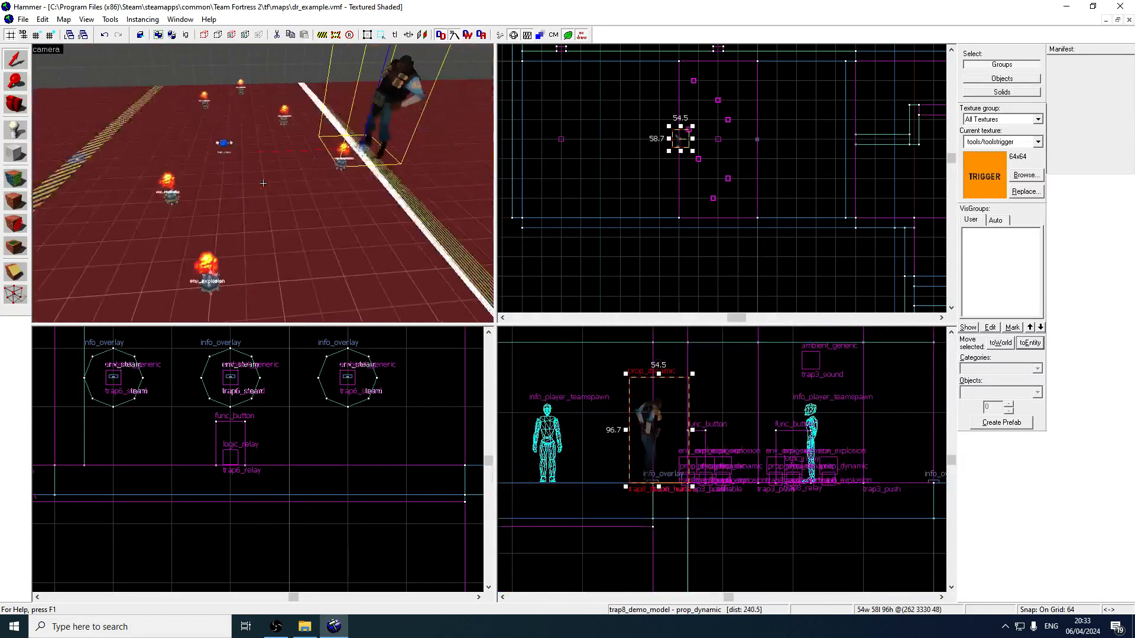
pyautogui.press('z')
pyautogui.click(344, 221)
pyautogui.press('z')
pyautogui.press('w')
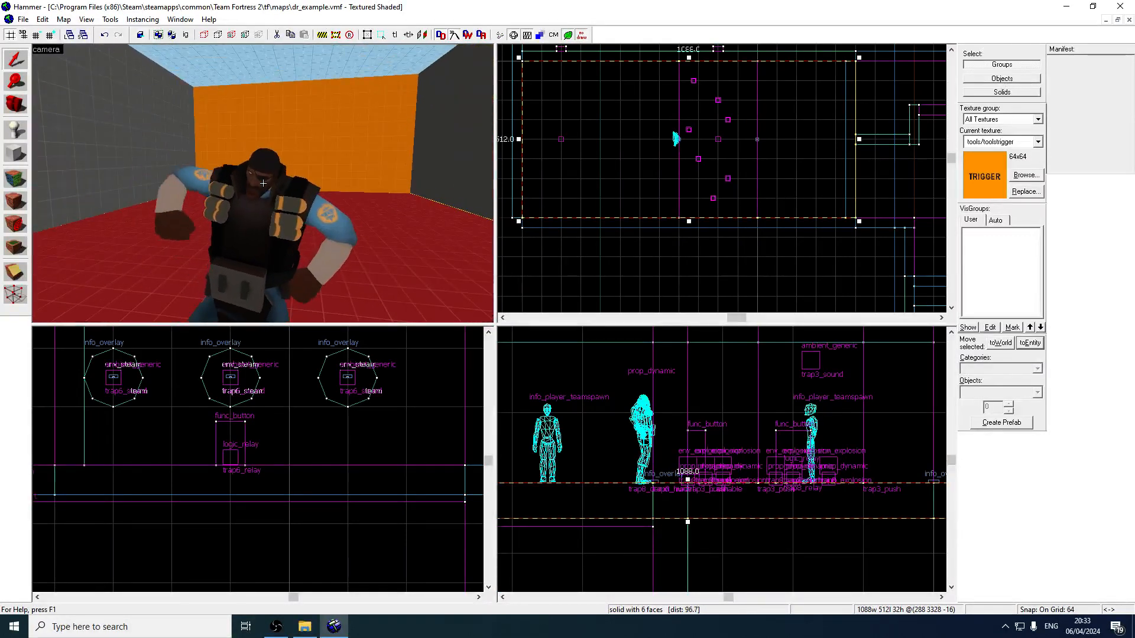
pyautogui.press('s')
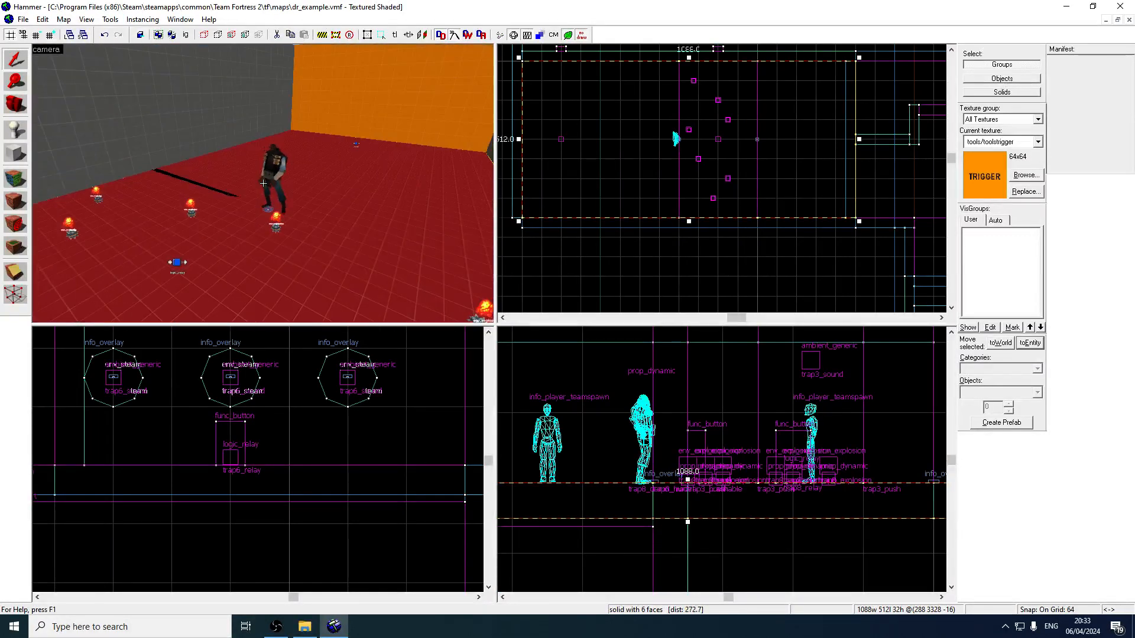
pyautogui.press('w')
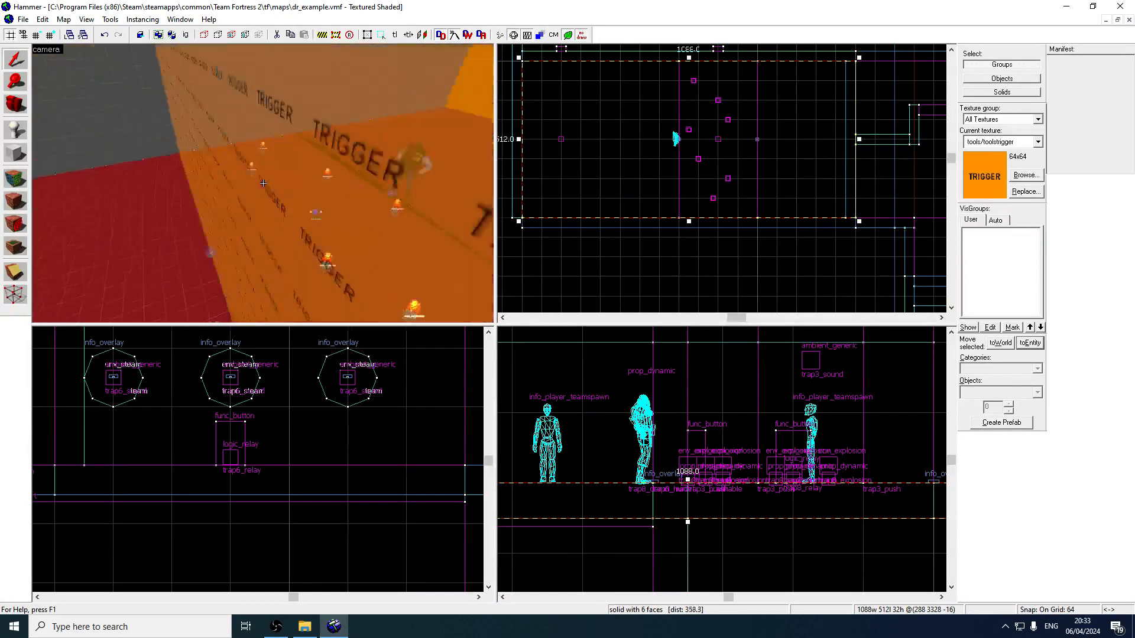
pyautogui.press('w')
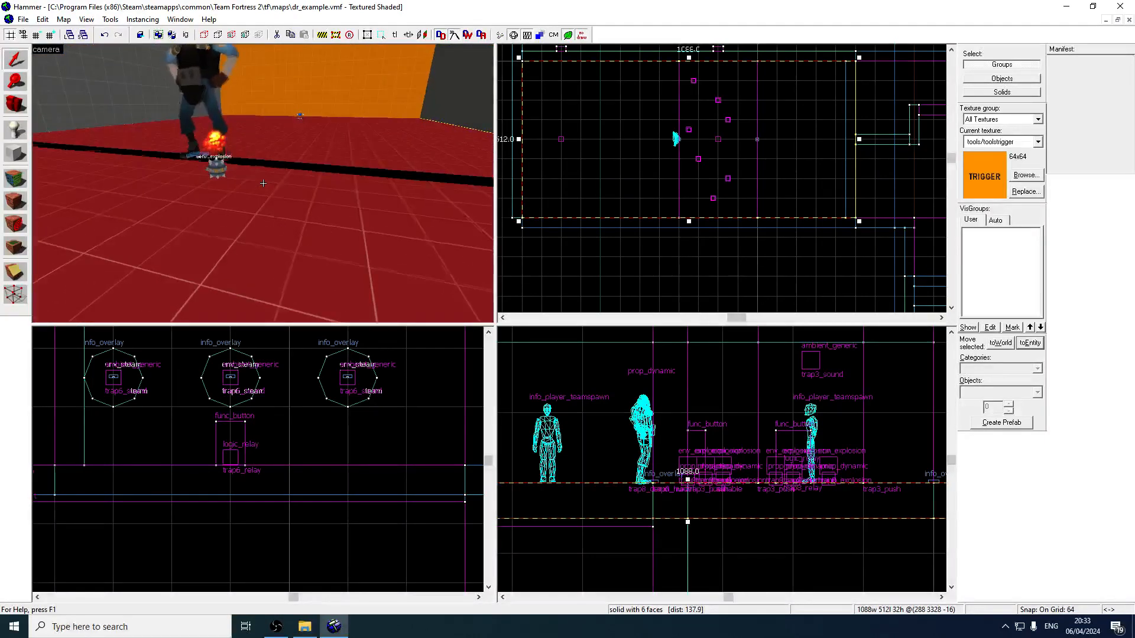
# - Try to target trap8_demo_model in the OnTrigger output of trap8_relay
pyautogui.press('z')
pyautogui.doubleClick(225, 143)
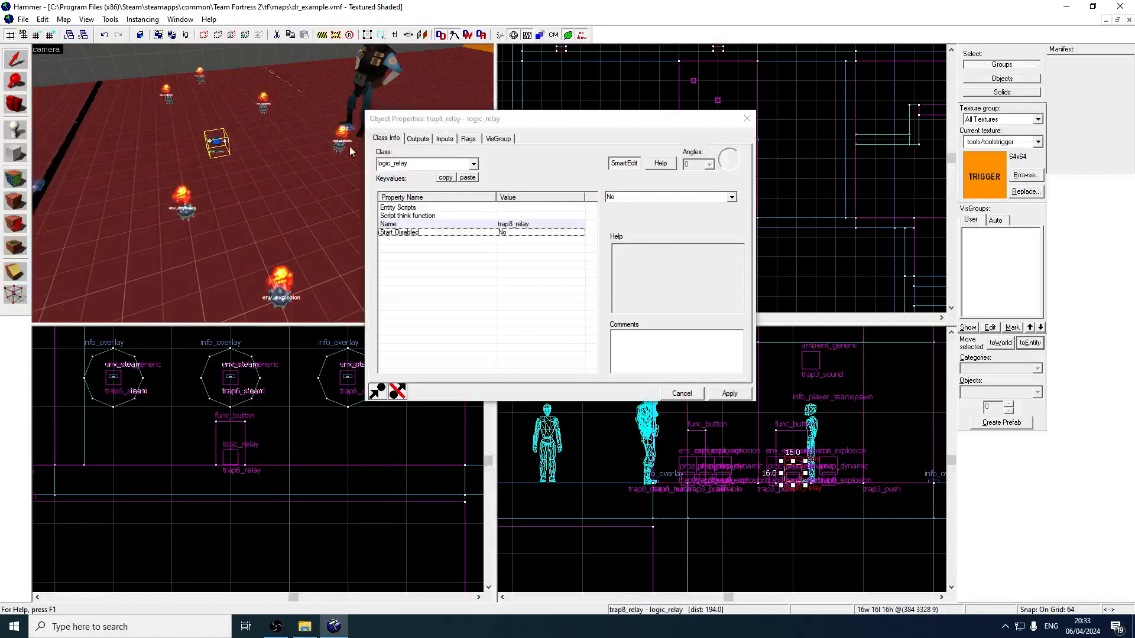
pyautogui.click(418, 138)
pyautogui.click(594, 302)
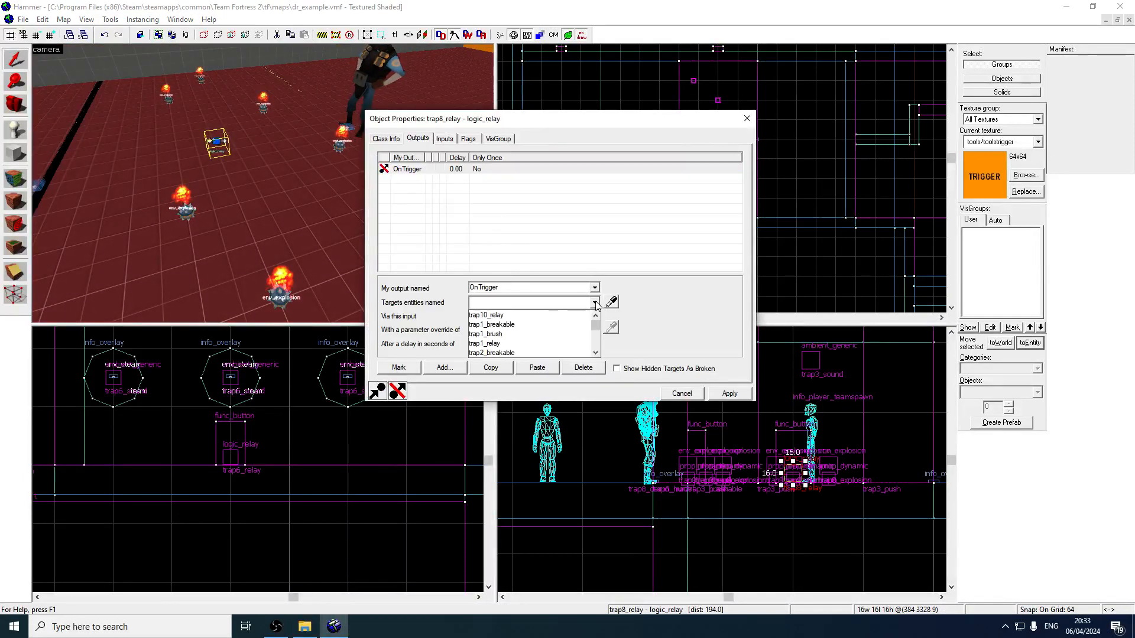
pyautogui.write('de')
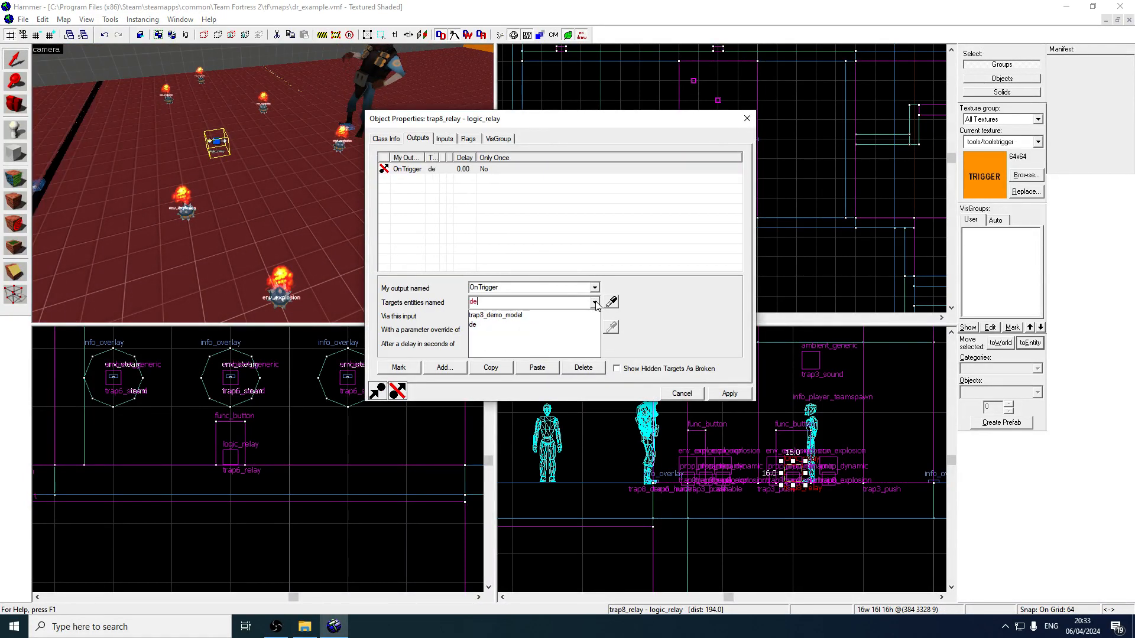
pyautogui.press('BackSpace')
pyautogui.press('BackSpace')
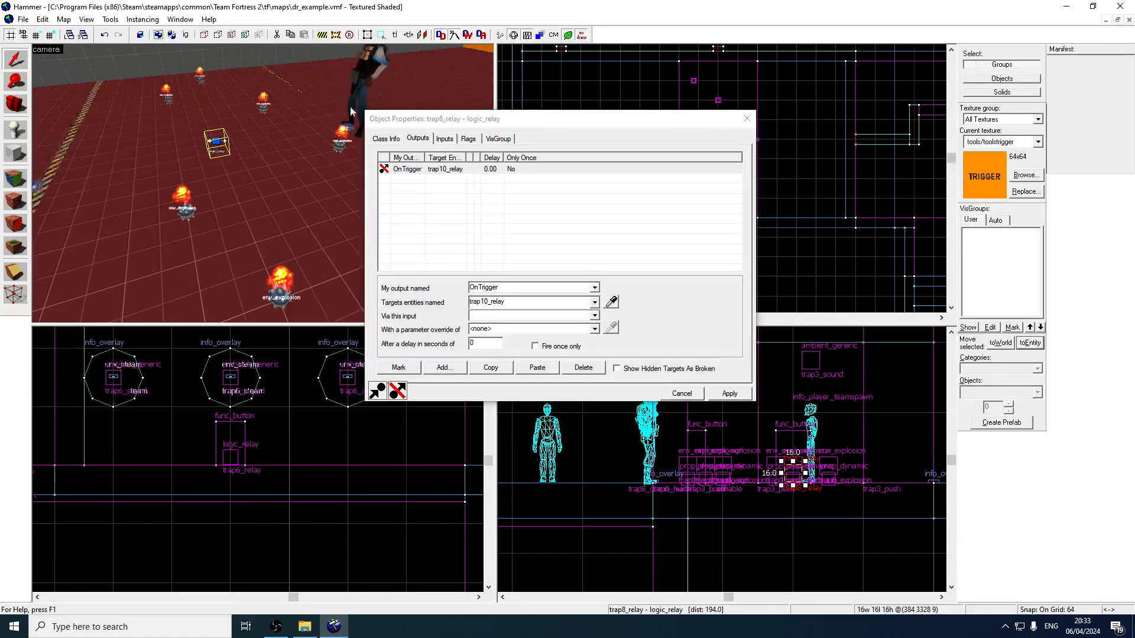
pyautogui.click(746, 119)
# - Place an ambient_generic entity on the floor beside trap8_relay
pyautogui.click(16, 127)
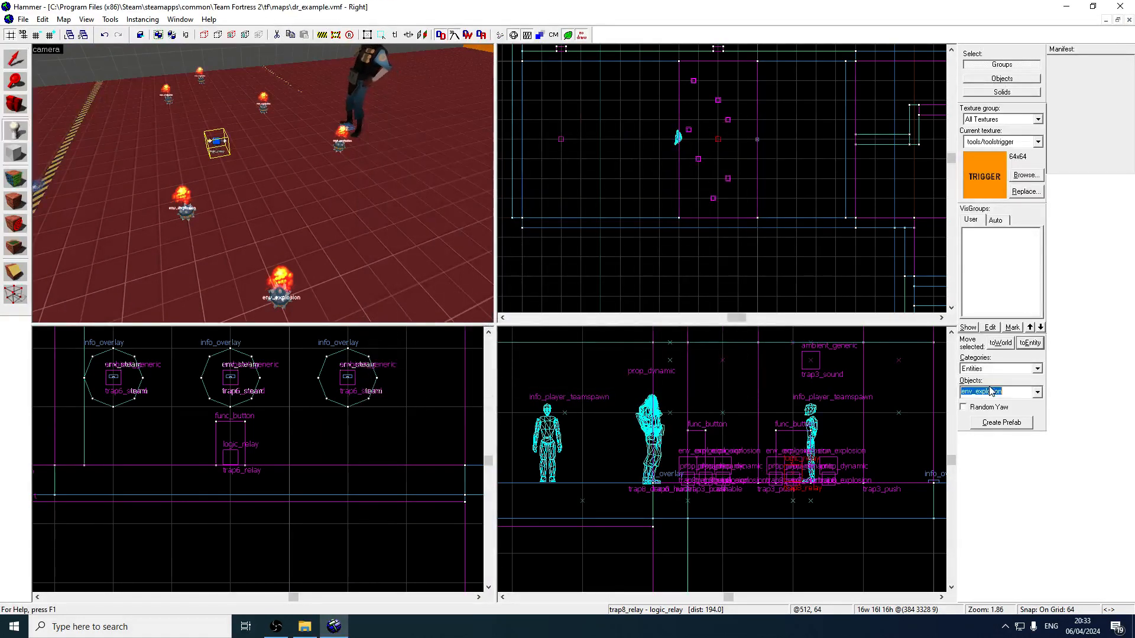
pyautogui.write('ambi')
pyautogui.click(1004, 404)
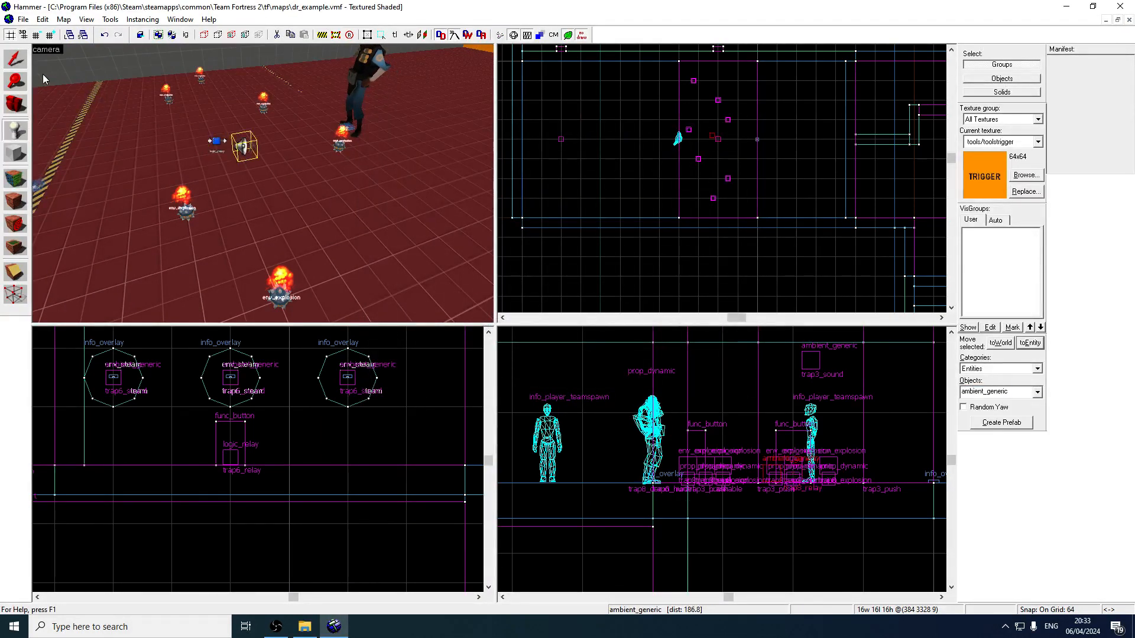
pyautogui.click(18, 61)
# - Move the ambient_generic up and over to the Demoman prop's chest, at about 256 3328 64
pyautogui.scroll(4, 706, 142)
pyautogui.moveTo(718, 127); pyautogui.dragTo(730, 135)
pyautogui.scroll(3, 809, 475)
pyautogui.moveTo(792, 476); pyautogui.dragTo(780, 389)
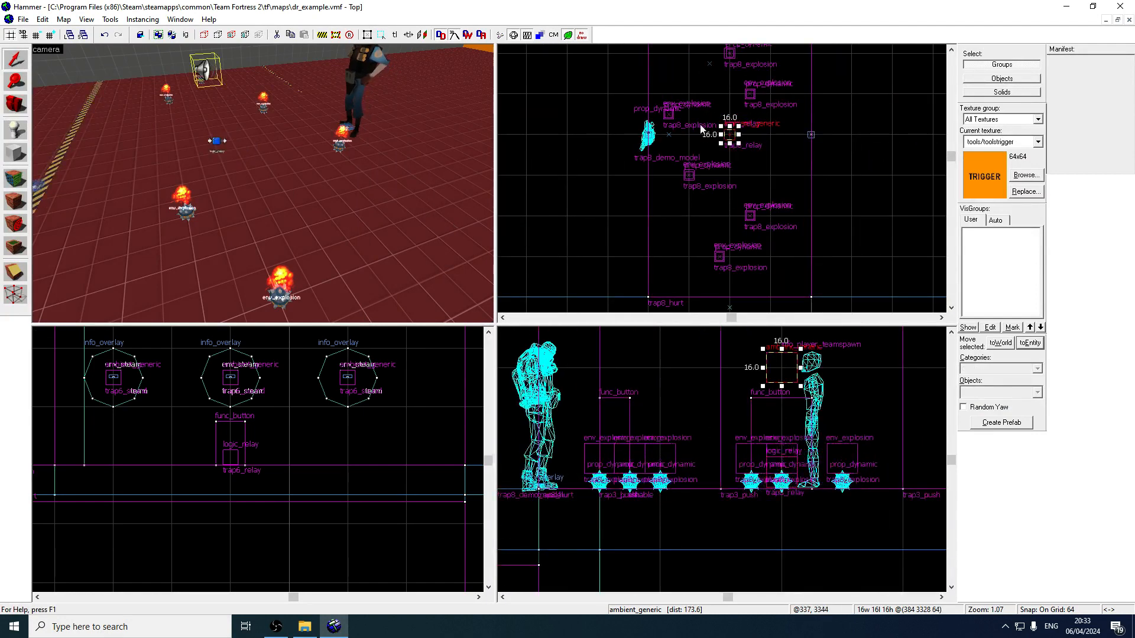
pyautogui.moveTo(731, 135); pyautogui.dragTo(644, 134)
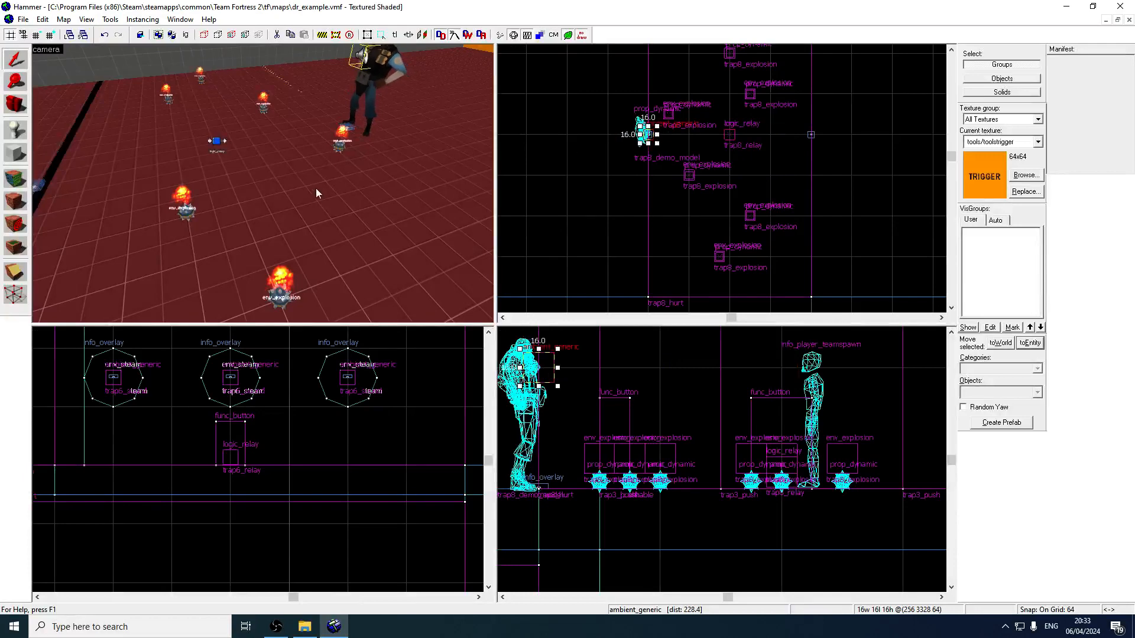
# - Set the ambient_generic's Sound Name to vo/taunts/demoman_taunts02.mp3, filtering the raw sounds by "taunt"
pyautogui.hotkey('ctrl', 'shift', 'e')
pyautogui.doubleClick(258, 216)
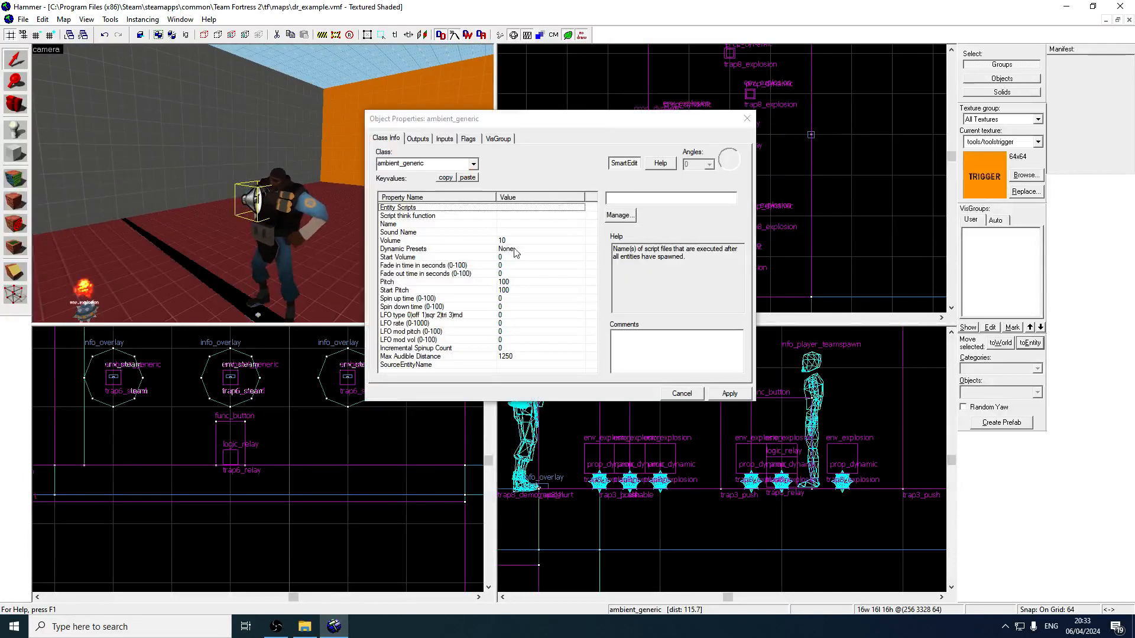
pyautogui.doubleClick(467, 232)
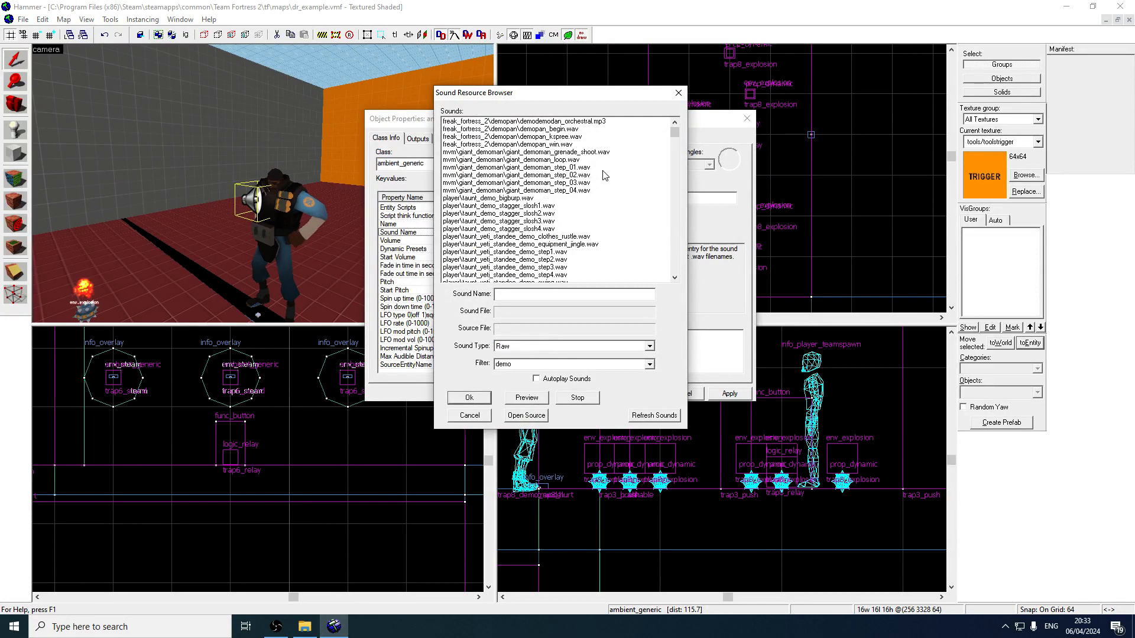
pyautogui.moveTo(675, 140); pyautogui.dragTo(682, 164)
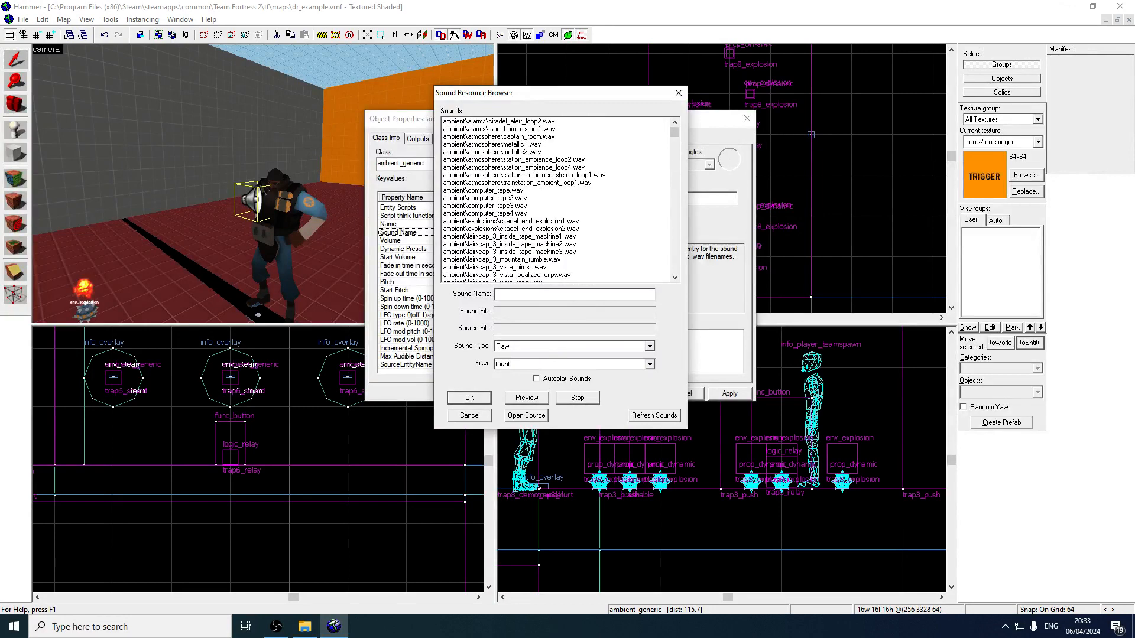
pyautogui.moveTo(677, 133); pyautogui.dragTo(687, 194)
pyautogui.click(674, 122)
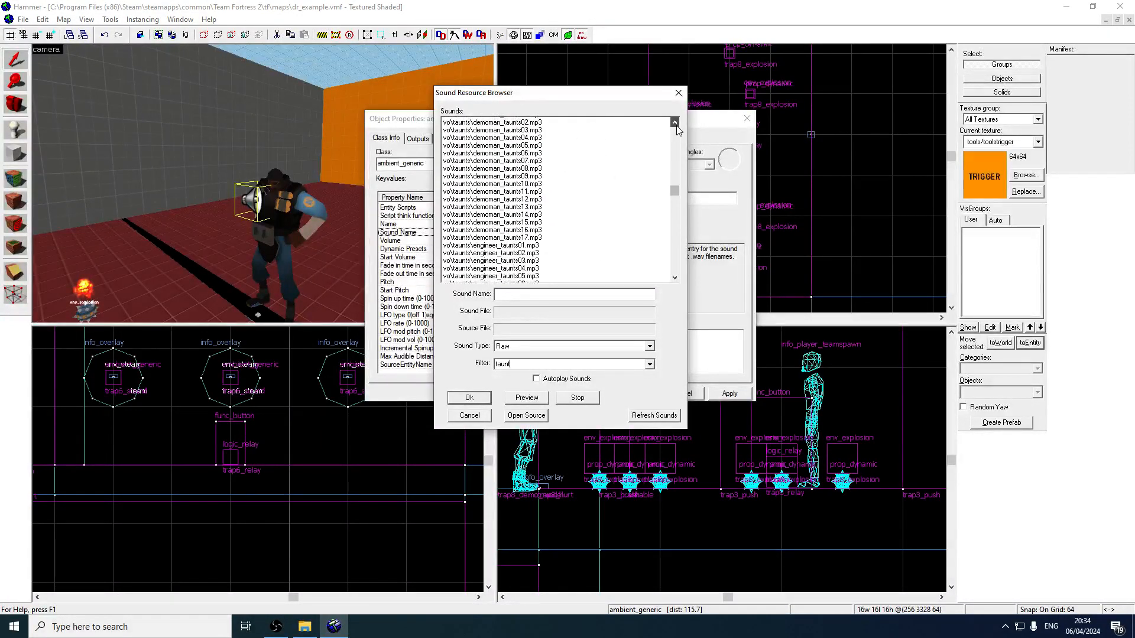
pyautogui.click(674, 122)
pyautogui.click(527, 129)
pyautogui.doubleClick(527, 129)
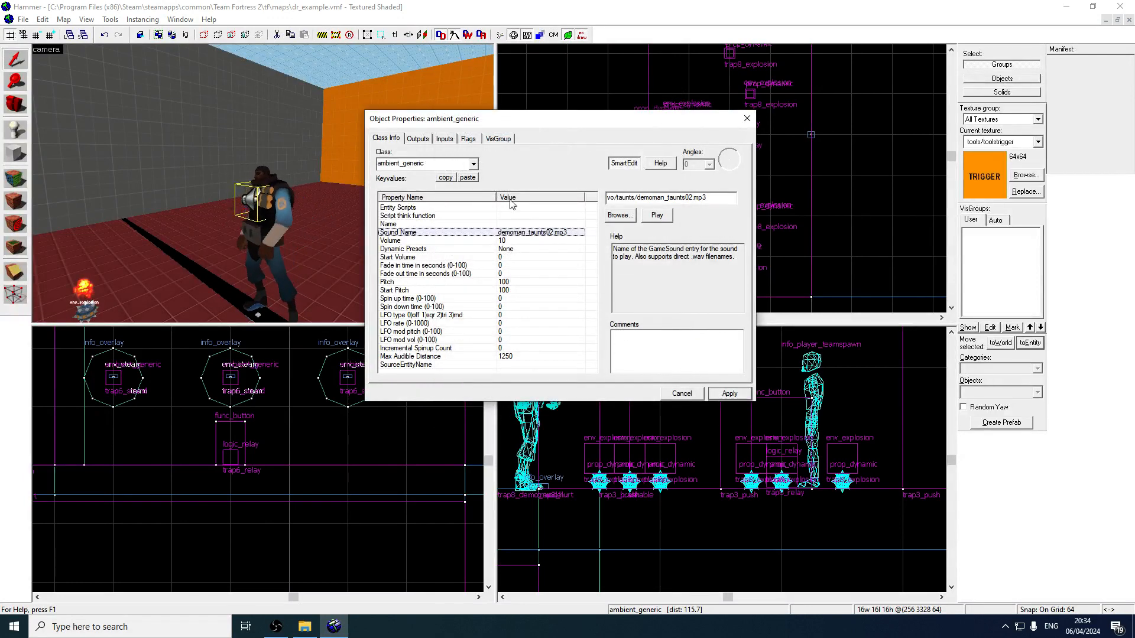
# - Name the ambient_generic trap8_sound and close its properties
pyautogui.click(438, 224)
pyautogui.click(468, 138)
pyautogui.click(387, 138)
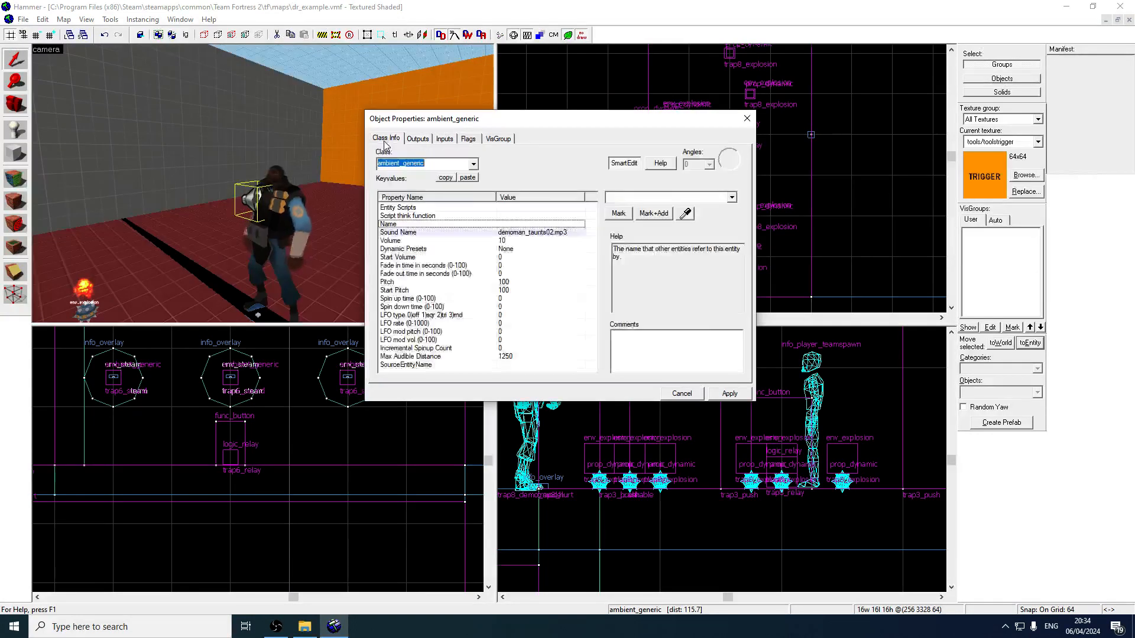
pyautogui.click(650, 197)
pyautogui.write('t')
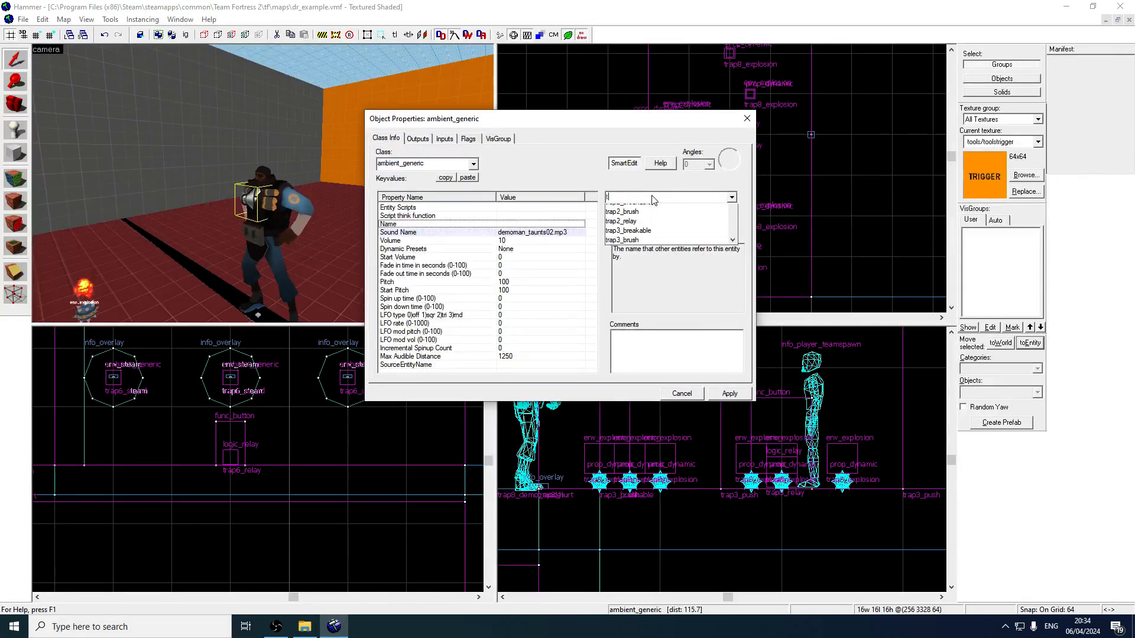
pyautogui.write('rap8_sound')
pyautogui.press('Return')
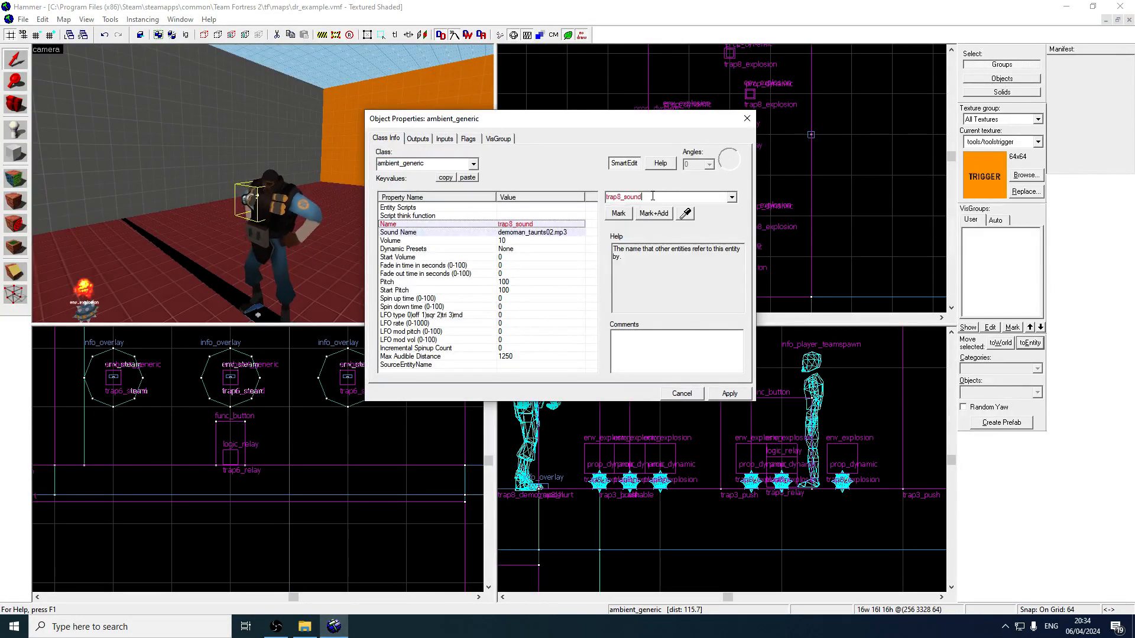
pyautogui.moveTo(342, 216); pyautogui.dragTo(337, 213, button='middle')
pyautogui.press('s')
pyautogui.click(748, 118)
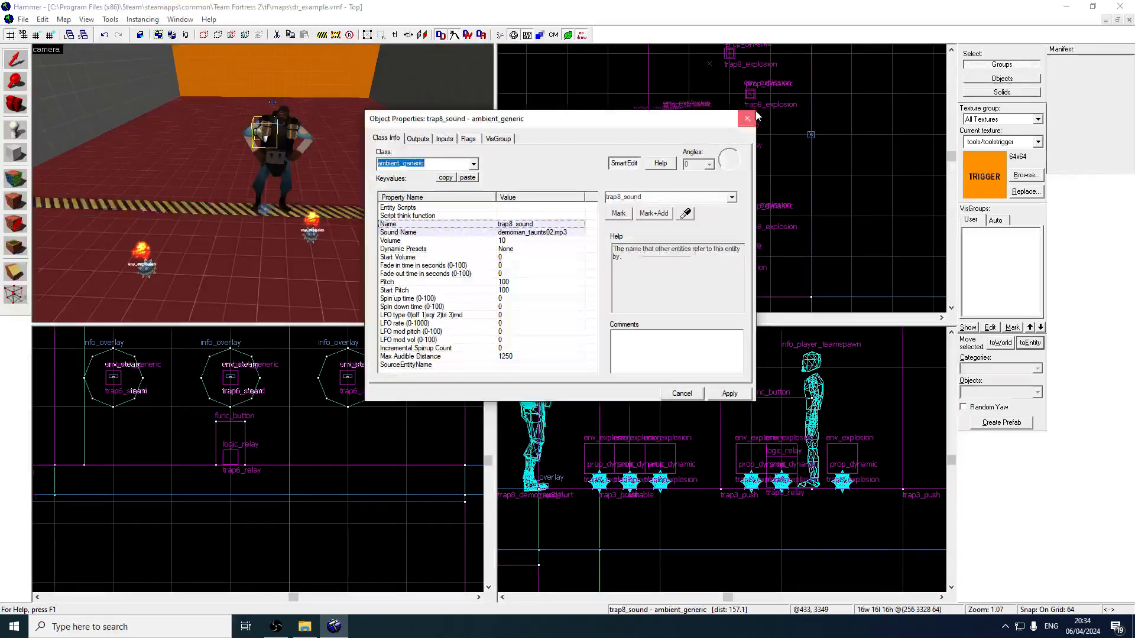
# - Retarget trap8_relay's OnTrigger output to trap8_explosion with the Explode input
pyautogui.scroll(3, 678, 124)
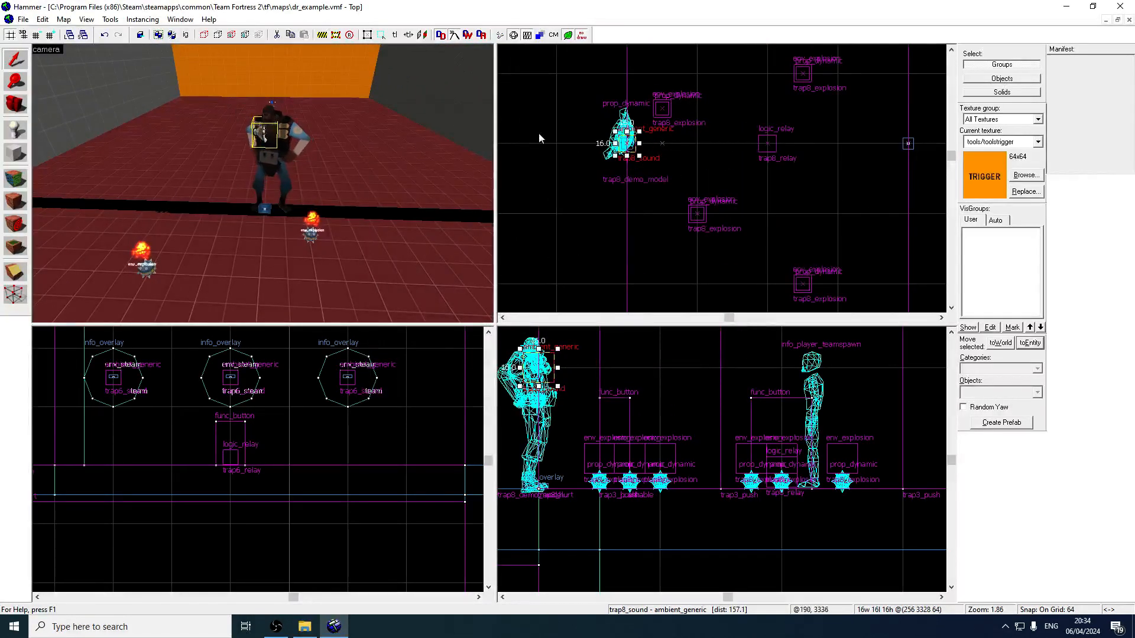
pyautogui.press('z')
pyautogui.press('a')
pyautogui.doubleClick(316, 205)
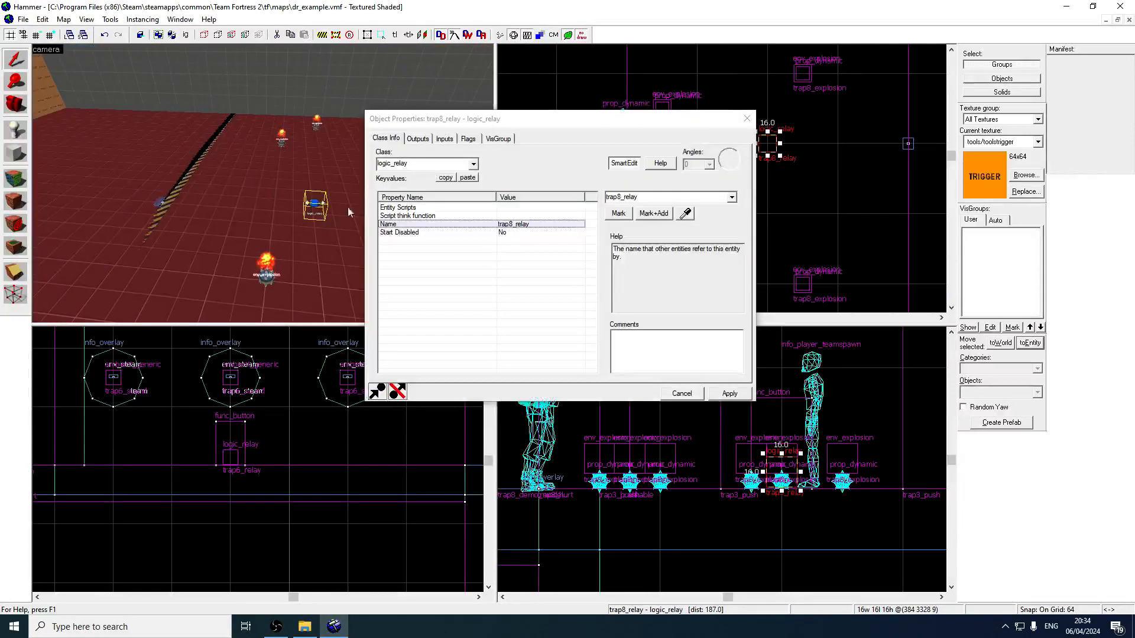
pyautogui.click(418, 139)
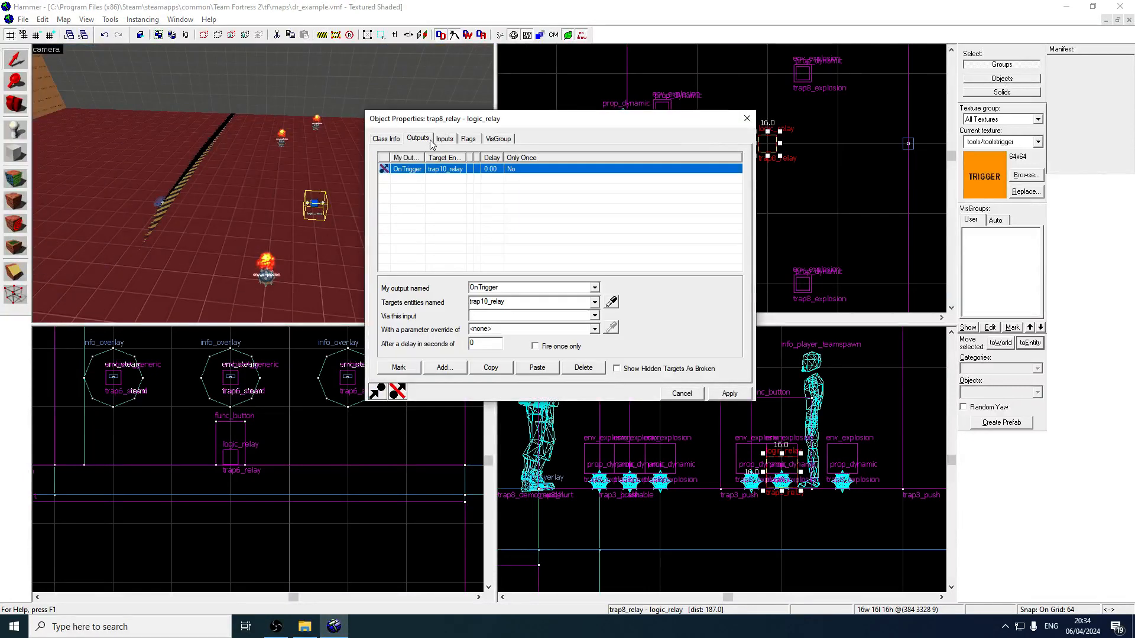
pyautogui.click(522, 302)
pyautogui.write('trap8_')
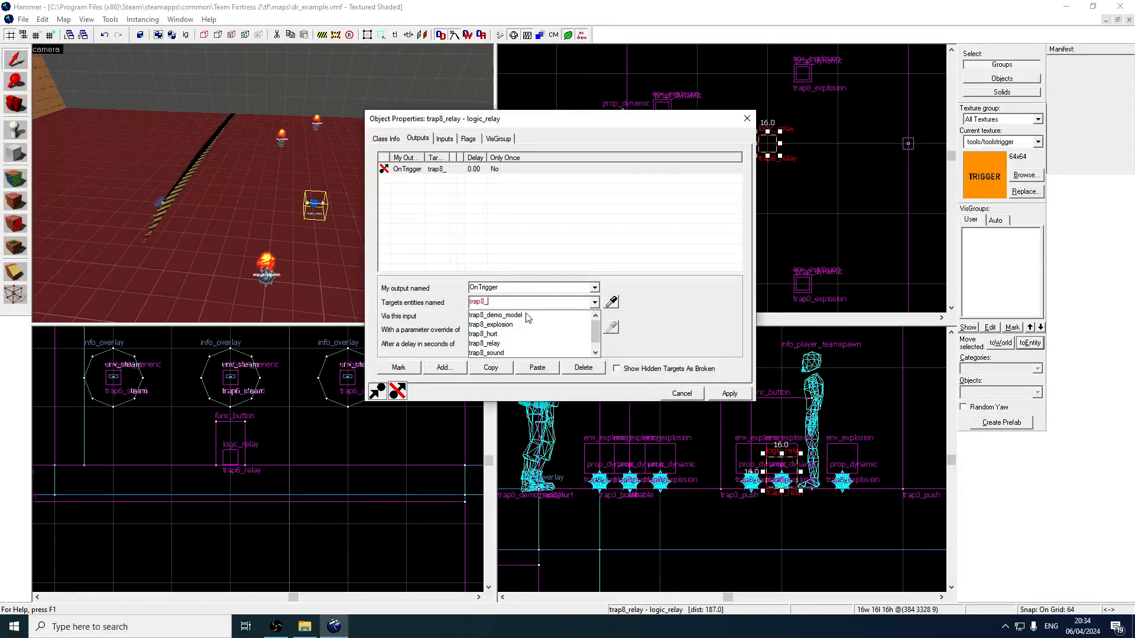
pyautogui.write('ex')
pyautogui.click(508, 316)
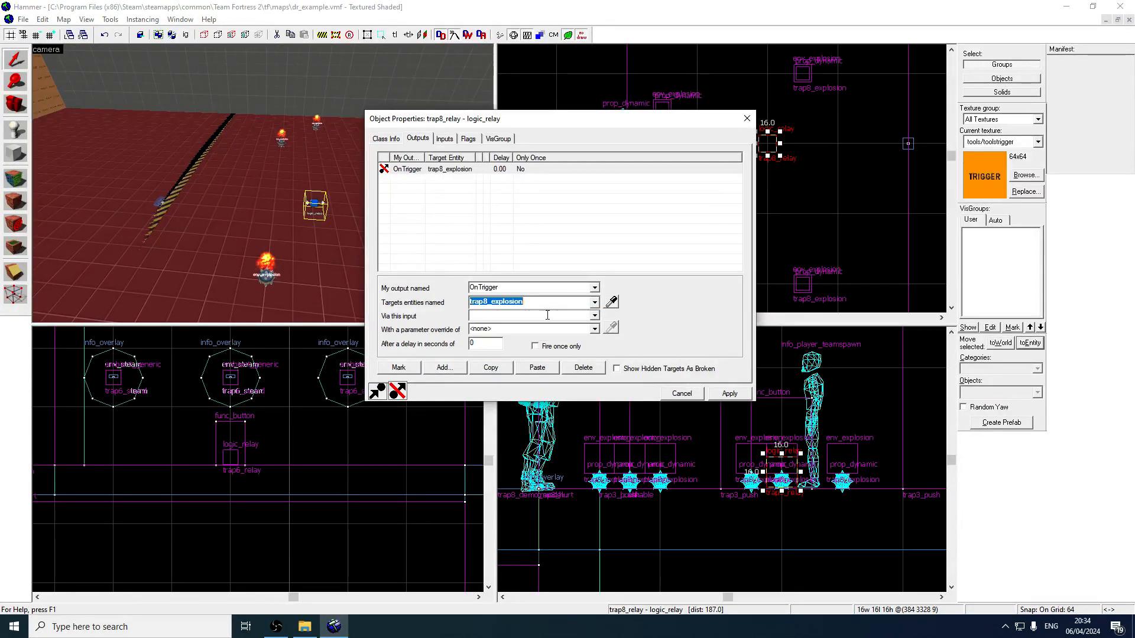
pyautogui.write('Explode')
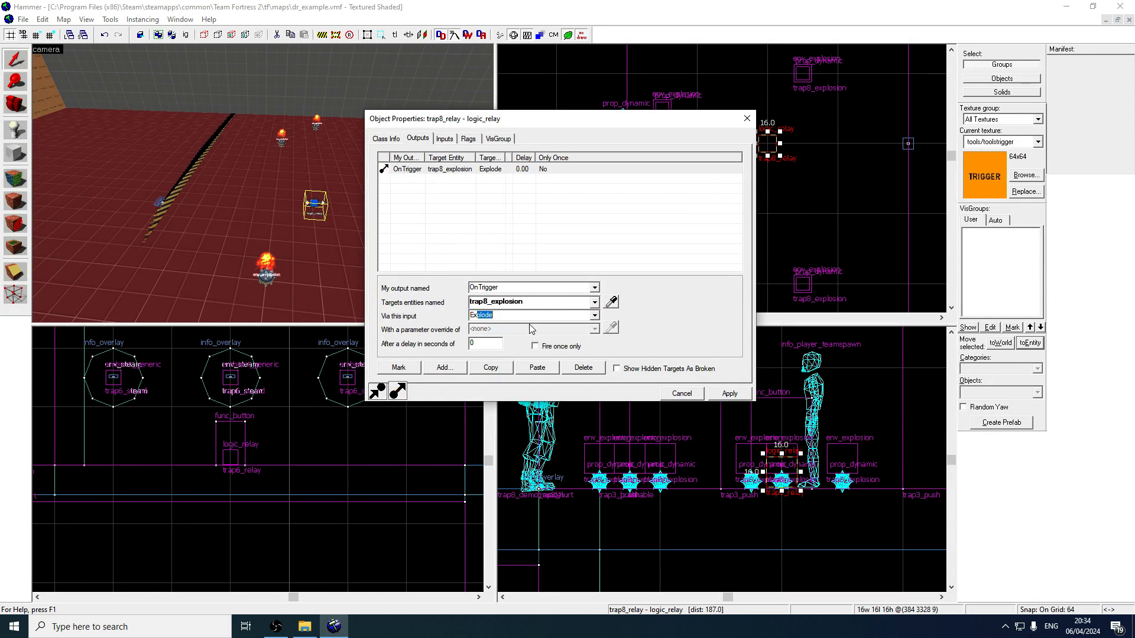
# - Duplicate trap8_relay's explosion output and shorten the copy's target name to trap8_
pyautogui.click(464, 171)
pyautogui.click(491, 367)
pyautogui.click(536, 367)
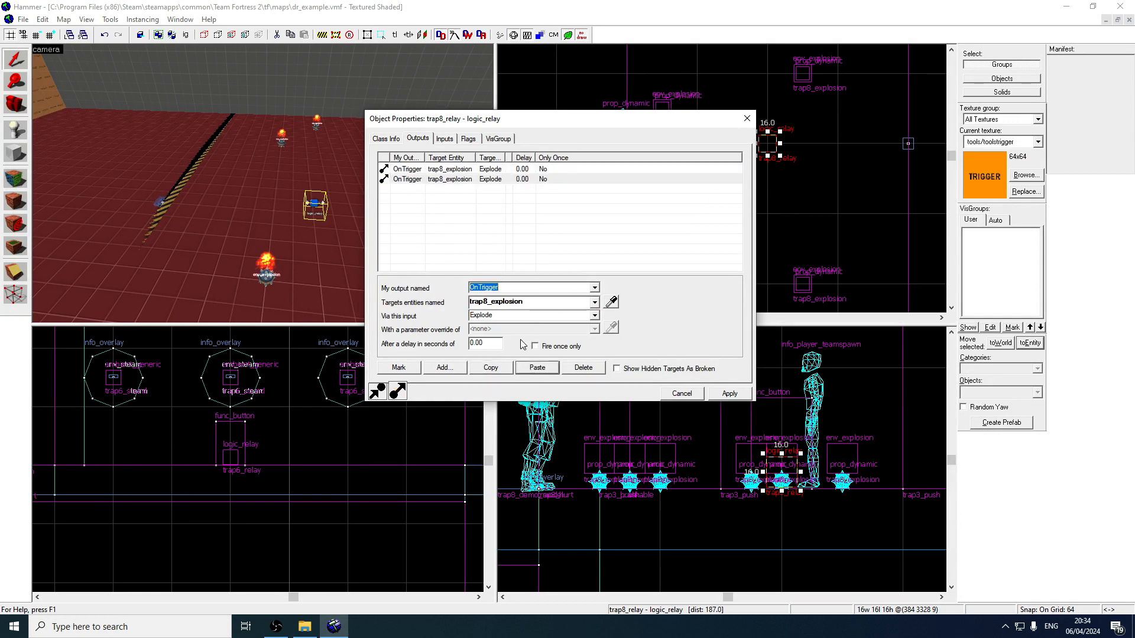
pyautogui.click(429, 179)
pyautogui.click(521, 302)
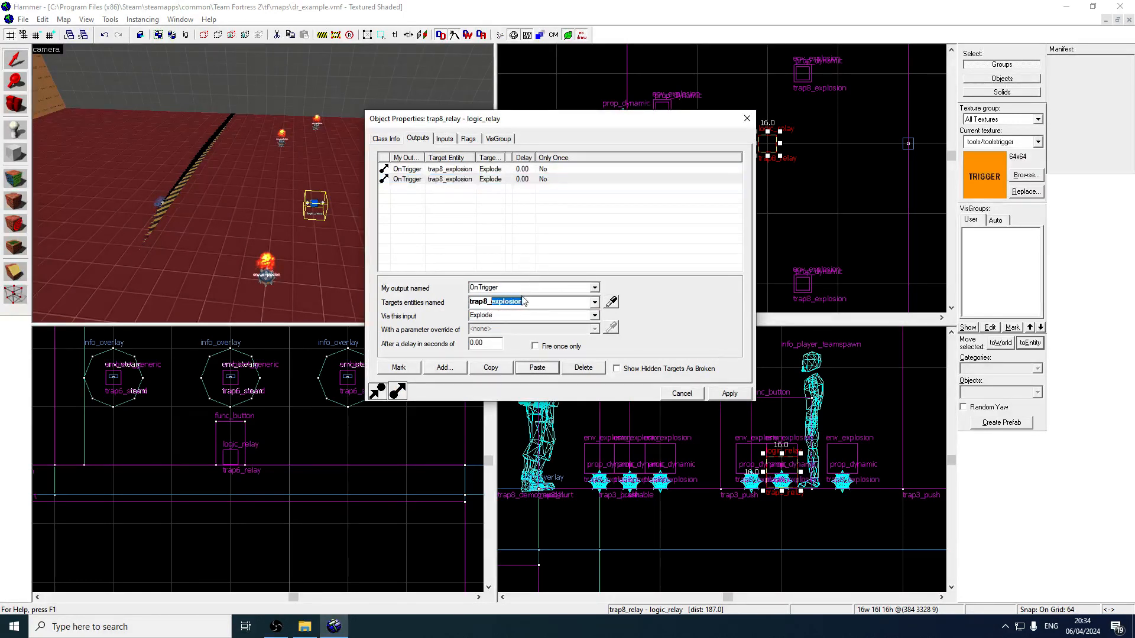
pyautogui.press('BackSpace')
pyautogui.click(283, 208)
pyautogui.press('z')
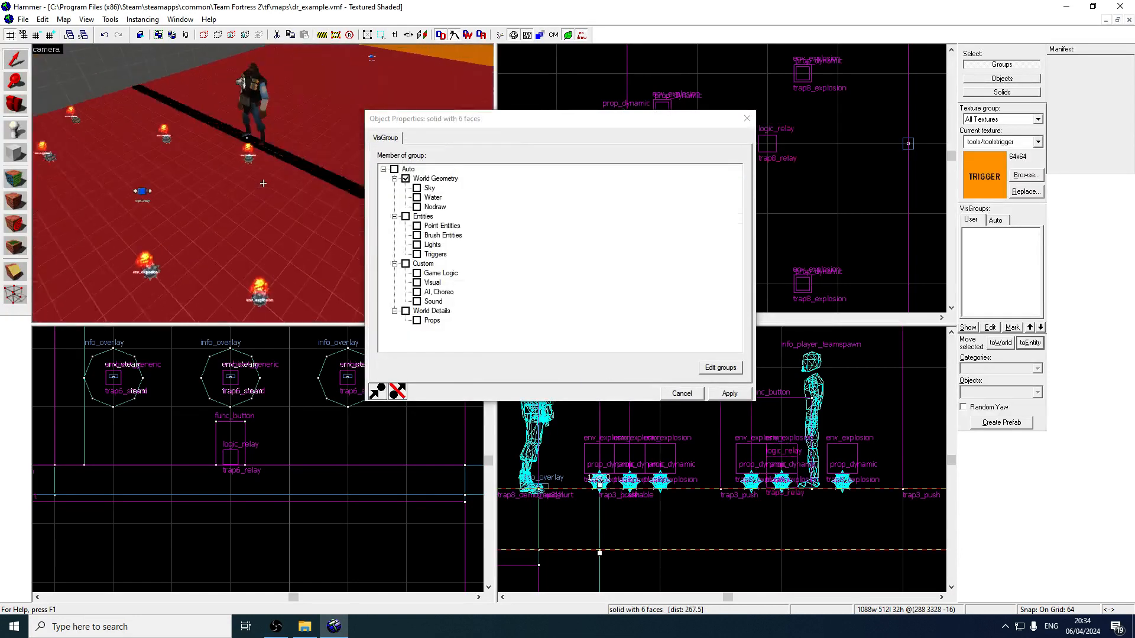
pyautogui.press('z')
pyautogui.click(747, 119)
pyautogui.click(238, 168)
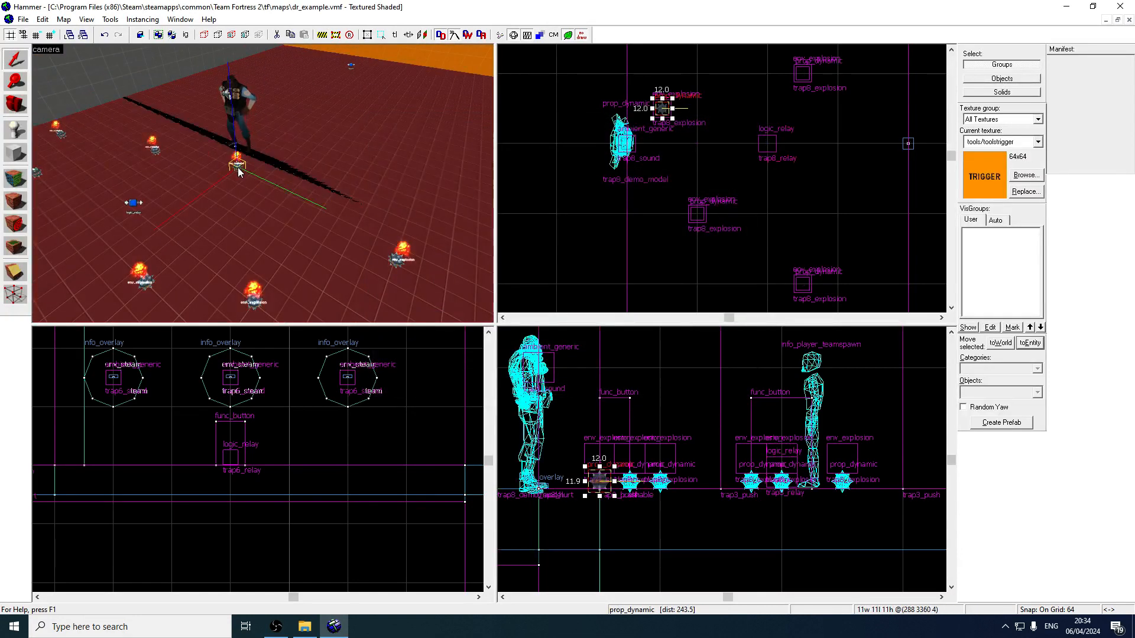
# - Select all seven stickybomb props on the trap floor together and open their shared properties
pyautogui.doubleClick(394, 261)
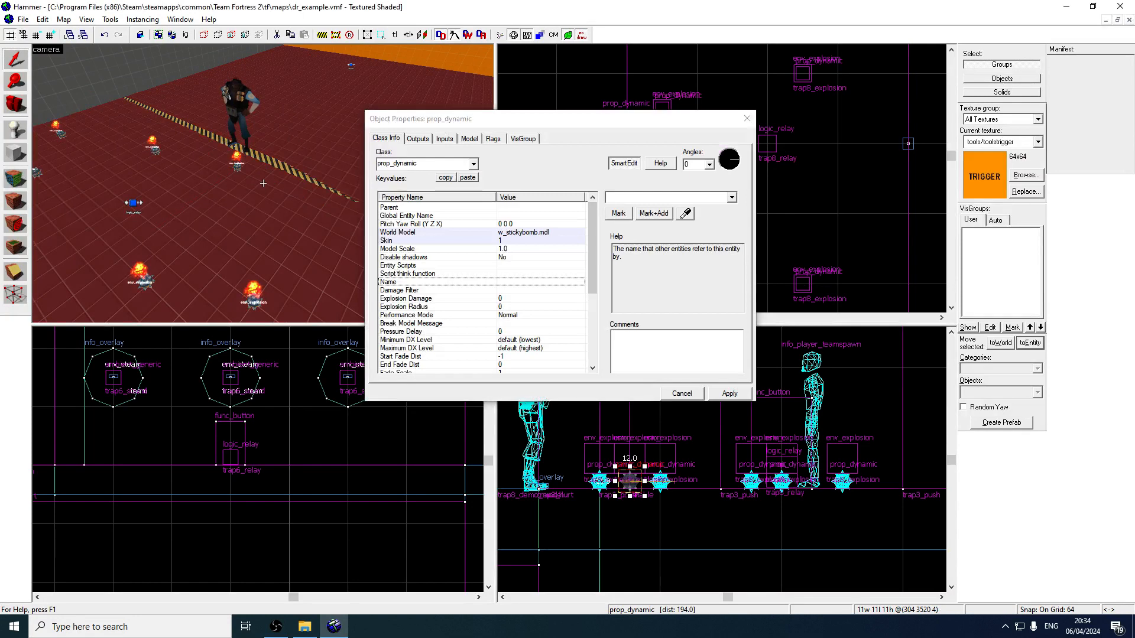
pyautogui.press('z')
pyautogui.click(747, 118)
pyautogui.press('z')
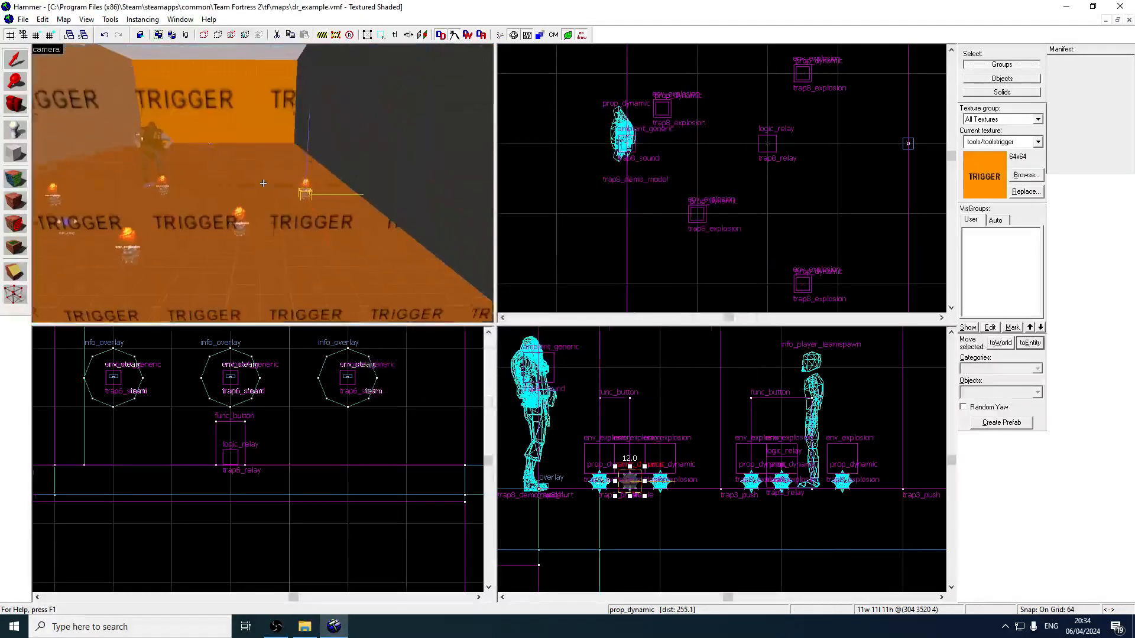
pyautogui.press('z')
pyautogui.keyDown('ctrl'); pyautogui.click(266, 176); pyautogui.keyUp('ctrl')
pyautogui.keyDown('ctrl'); pyautogui.click(154, 173); pyautogui.keyUp('ctrl')
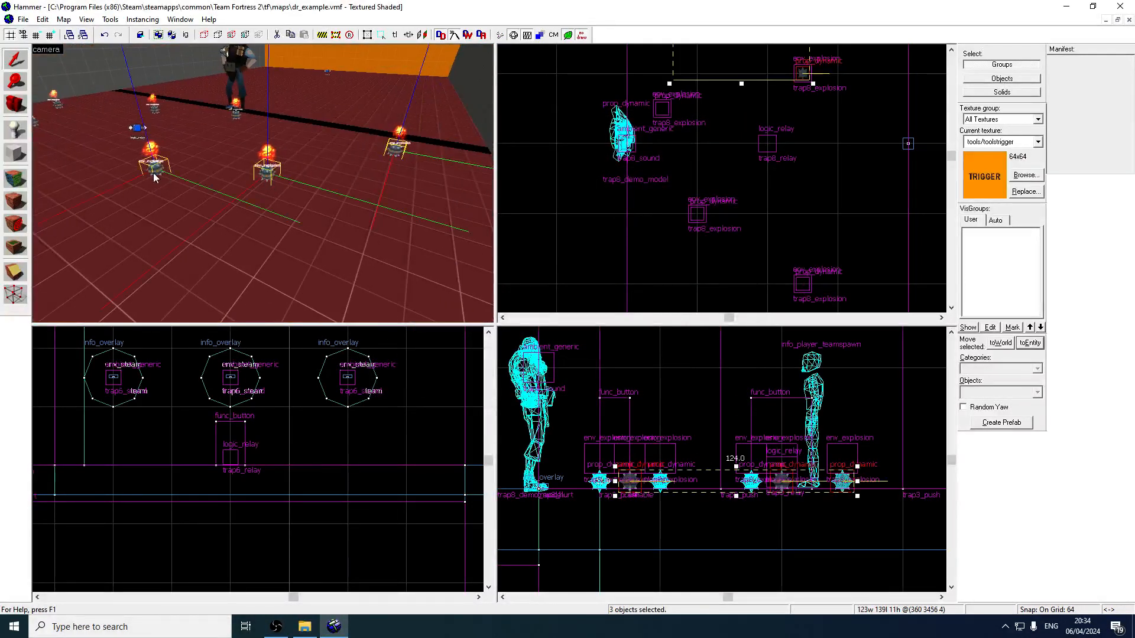
pyautogui.keyDown('ctrl'); pyautogui.click(234, 114); pyautogui.keyUp('ctrl')
pyautogui.keyDown('ctrl'); pyautogui.click(151, 111); pyautogui.keyUp('ctrl')
pyautogui.keyDown('ctrl'); pyautogui.click(152, 112); pyautogui.keyUp('ctrl')
pyautogui.keyDown('ctrl'); pyautogui.click(154, 108); pyautogui.keyUp('ctrl')
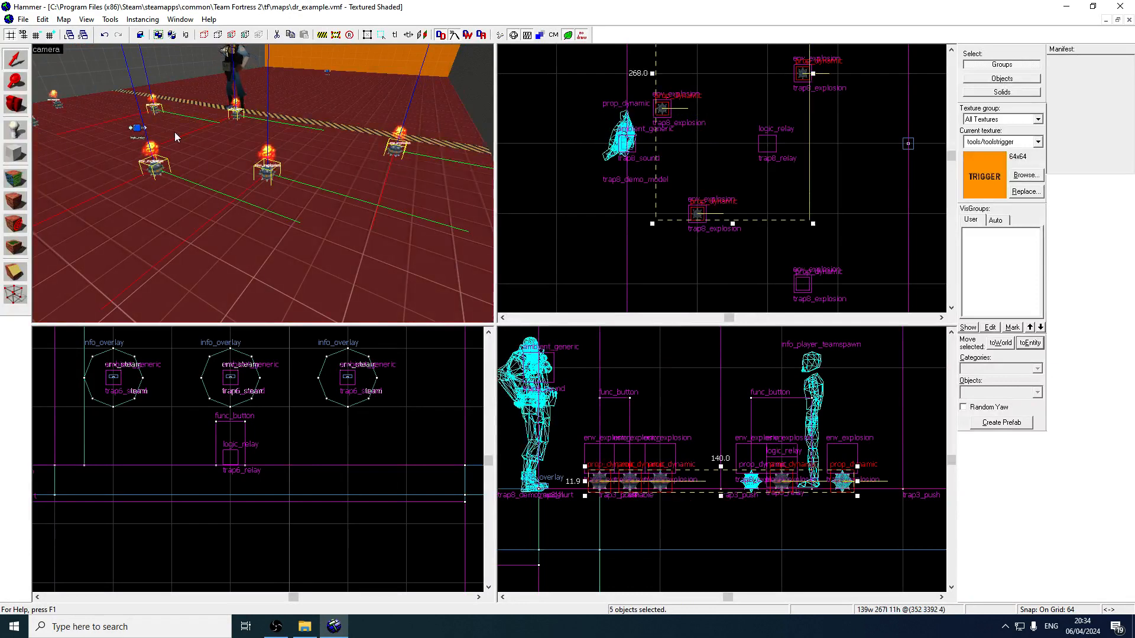
pyautogui.press('z')
pyautogui.keyDown('ctrl'); pyautogui.click(218, 123); pyautogui.keyUp('ctrl')
pyautogui.keyDown('ctrl'); pyautogui.click(235, 113); pyautogui.keyUp('ctrl')
pyautogui.hotkey('alt', 'Return')
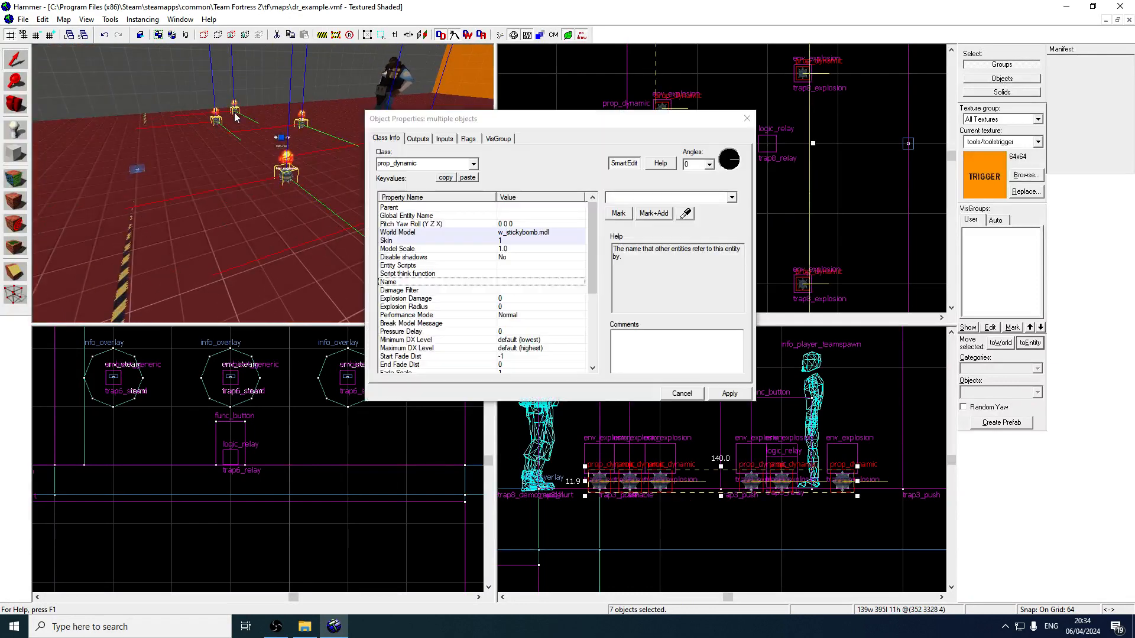
# - Name the selected stickybomb props trap8_sticky_models and close their properties
pyautogui.click(501, 249)
pyautogui.click(506, 282)
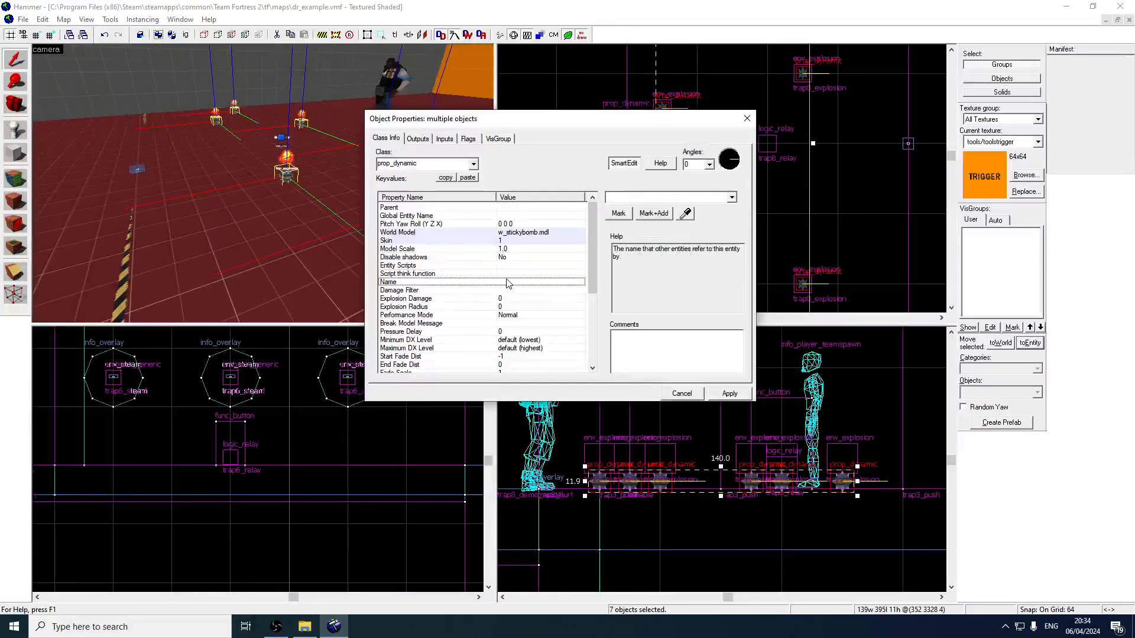
pyautogui.write('trap8_st')
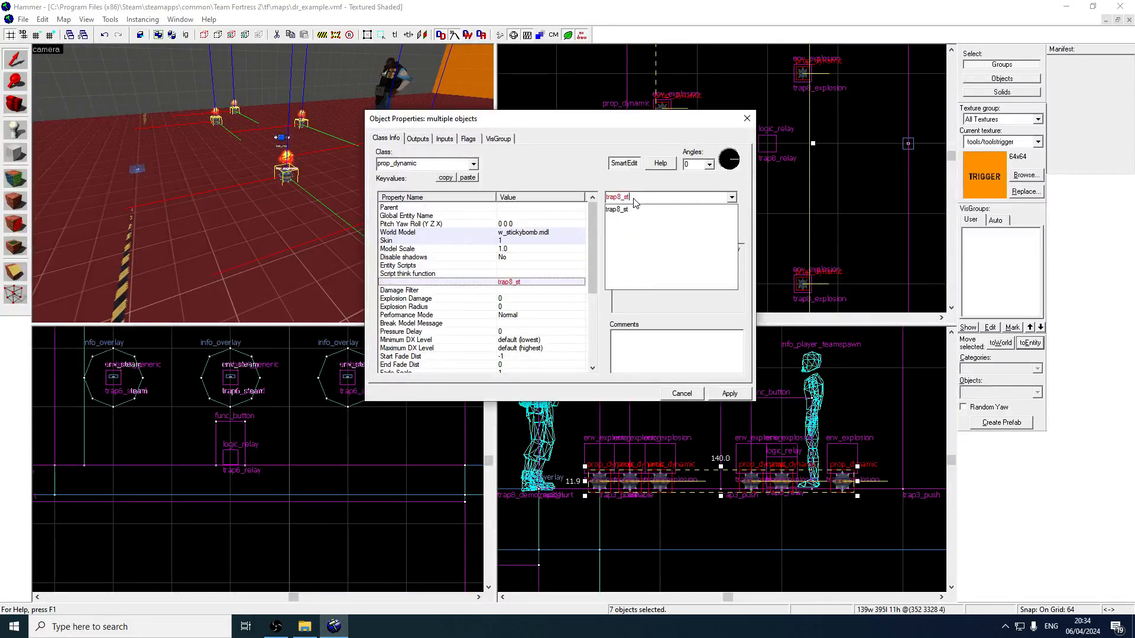
pyautogui.write('icky_model')
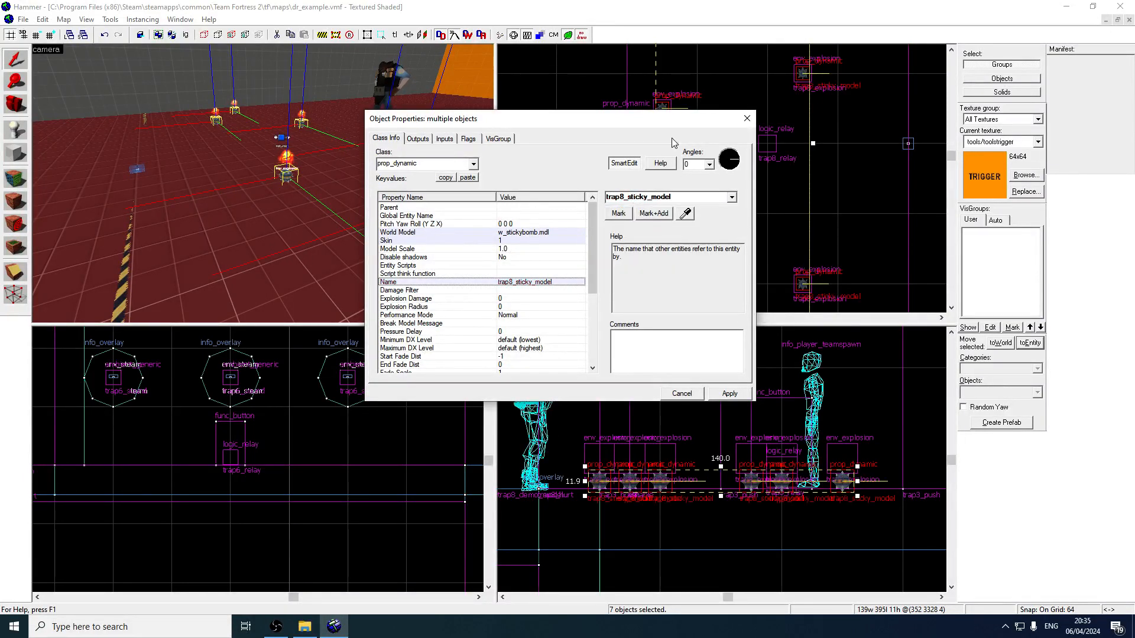
pyautogui.click(468, 139)
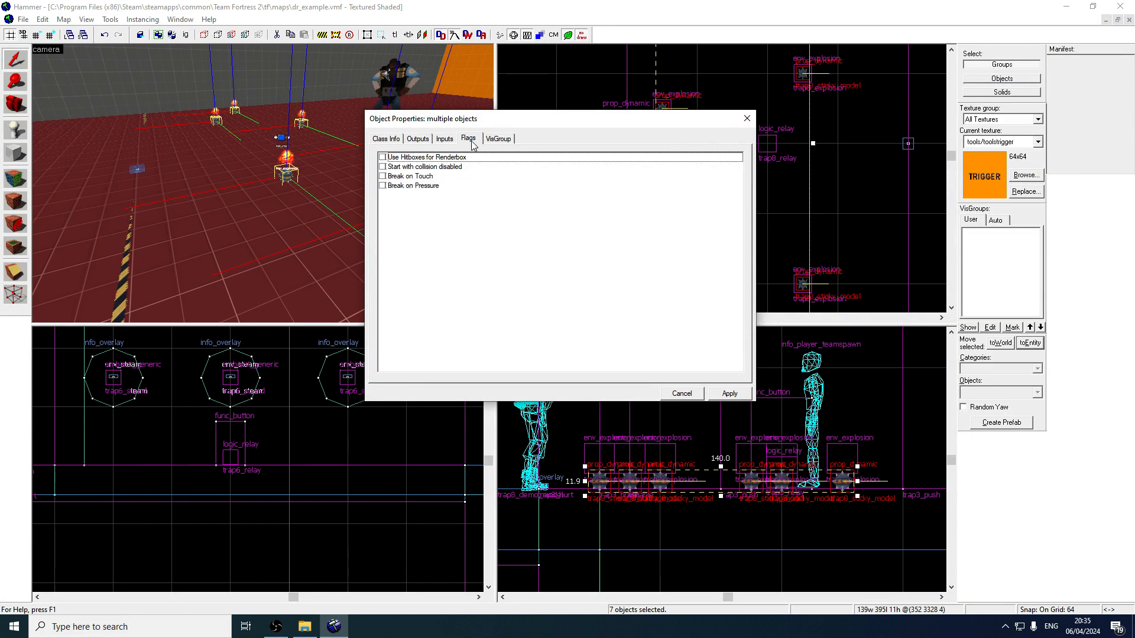
pyautogui.click(387, 139)
pyautogui.doubleClick(691, 198)
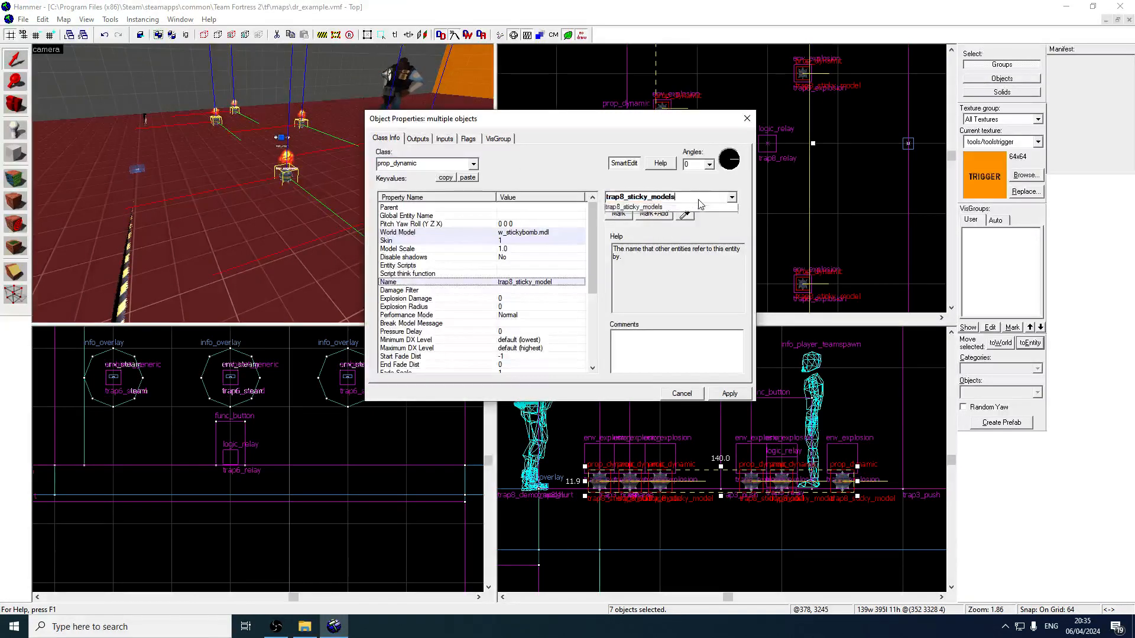
pyautogui.press('Return')
pyautogui.moveTo(592, 243); pyautogui.dragTo(591, 320)
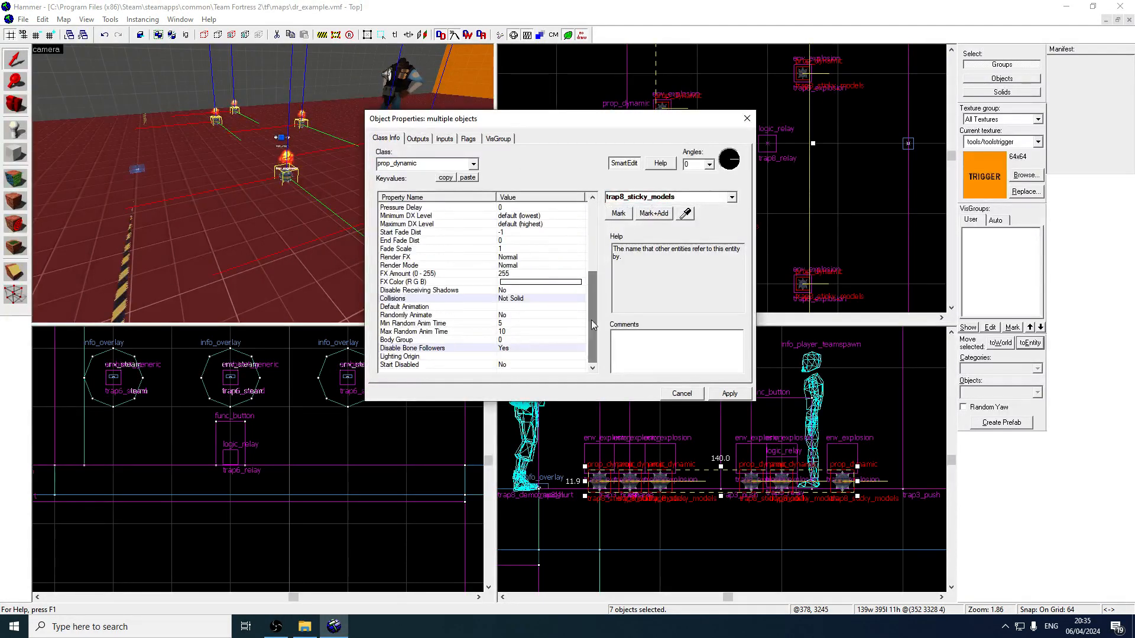
pyautogui.click(747, 119)
# - Set trap8_relay's second OnTrigger output to target trap8_sticky_models with the Disable input
pyautogui.click(281, 138)
pyautogui.hotkey('alt', 'Return')
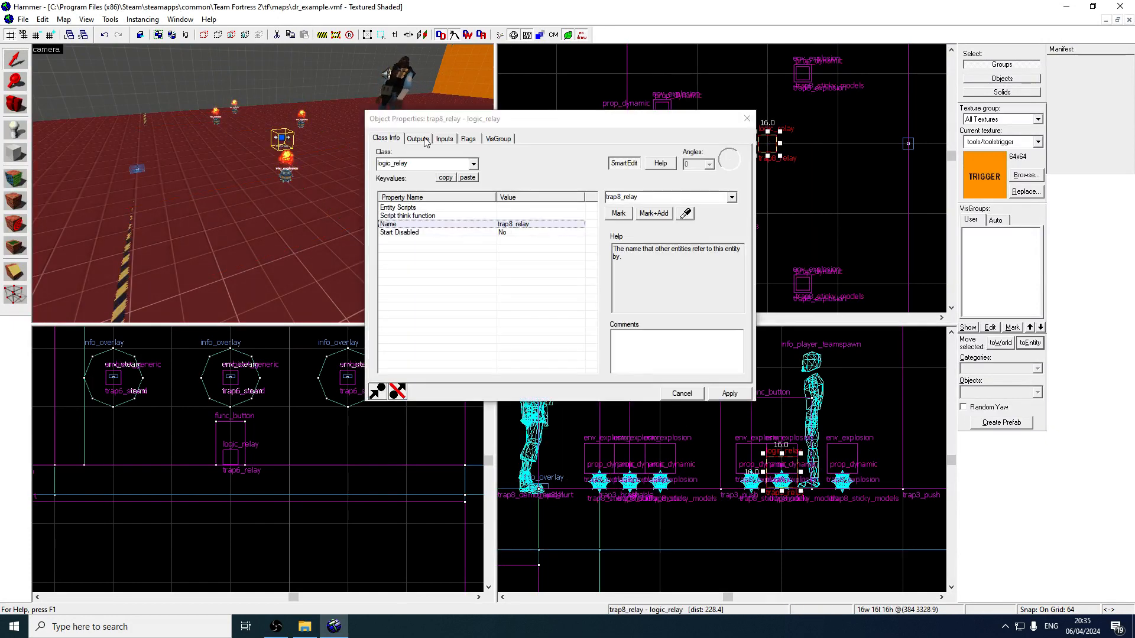
pyautogui.click(418, 139)
pyautogui.click(459, 180)
pyautogui.click(506, 304)
pyautogui.write('s')
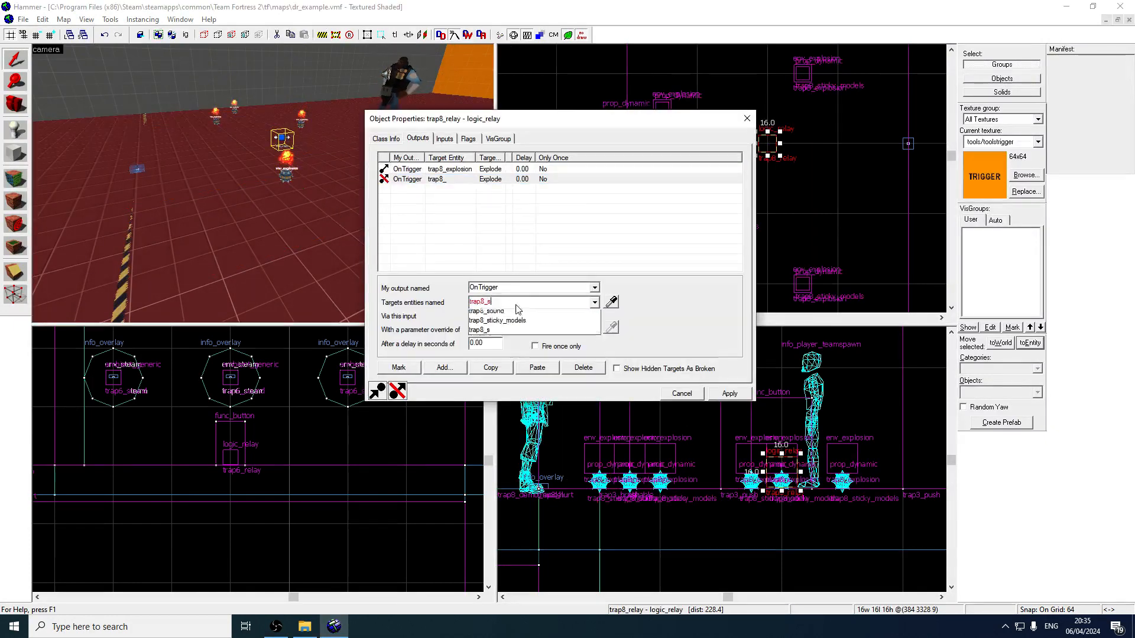
pyautogui.click(522, 320)
pyautogui.click(593, 318)
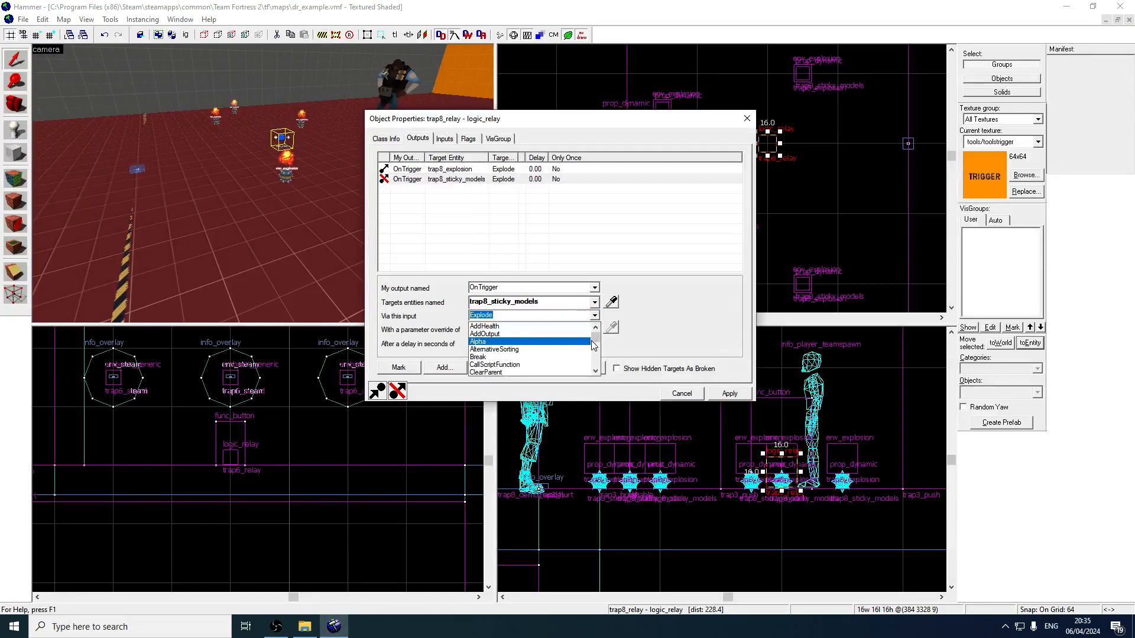
pyautogui.moveTo(596, 338)
pyautogui.mouseDown()
pyautogui.moveTo(596, 348)
pyautogui.moveTo(595, 337)
pyautogui.mouseUp()
pyautogui.write('Disable')
pyautogui.press('Return')
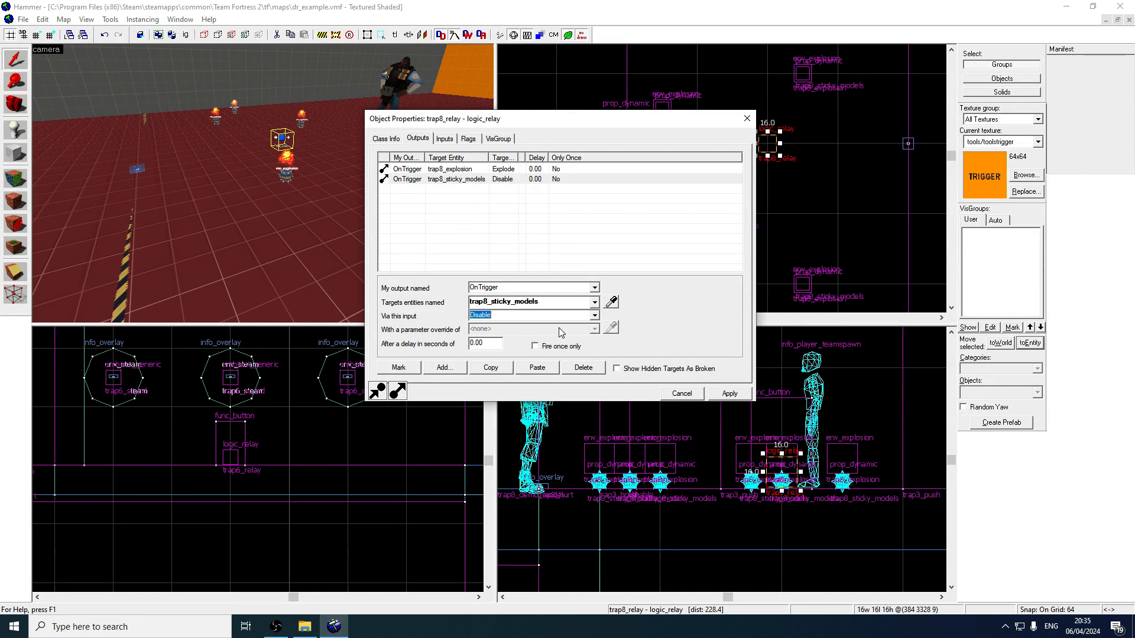
# - Duplicate the trap8_sticky_models output, set the copy's input to DisableShadow, and apply the changes
pyautogui.click(500, 179)
pyautogui.click(504, 368)
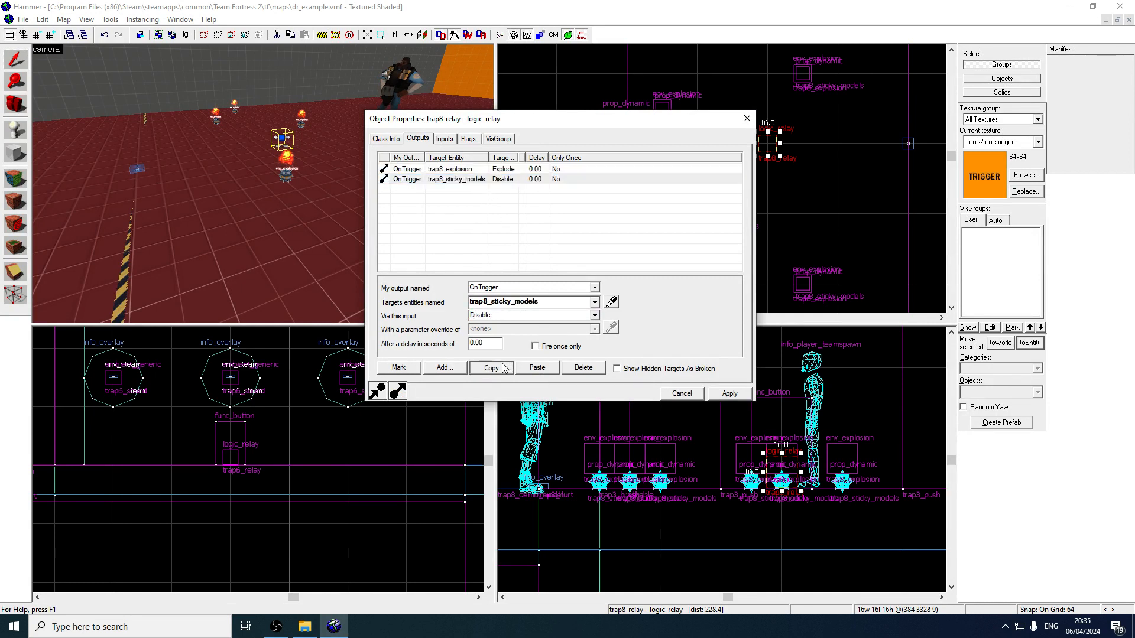
pyautogui.click(537, 368)
pyautogui.click(512, 180)
pyautogui.click(501, 189)
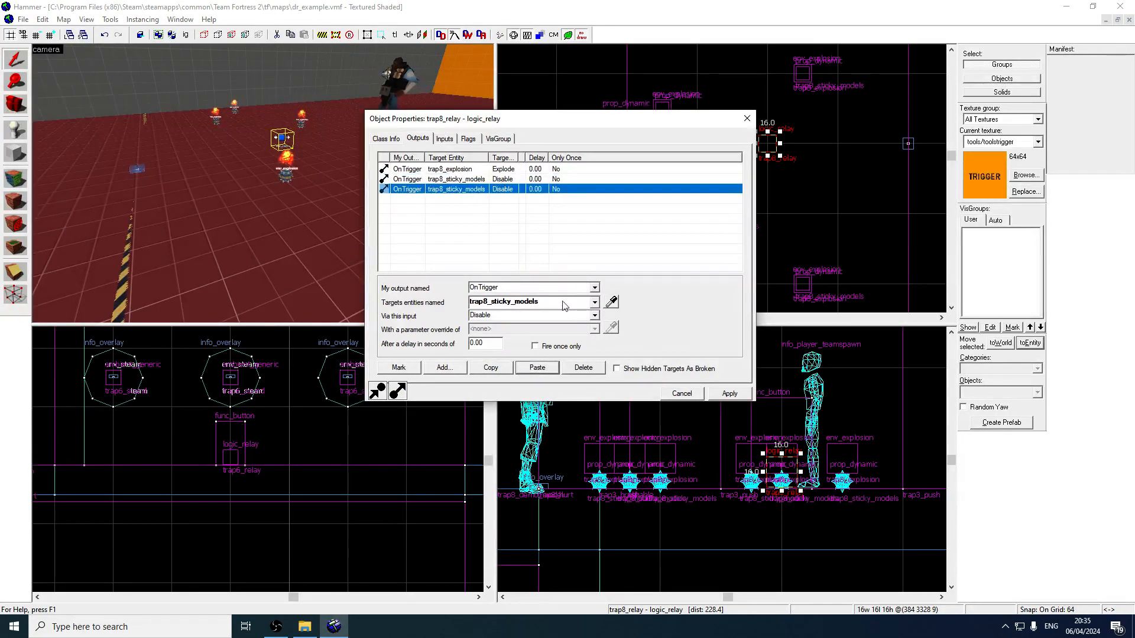
pyautogui.click(593, 315)
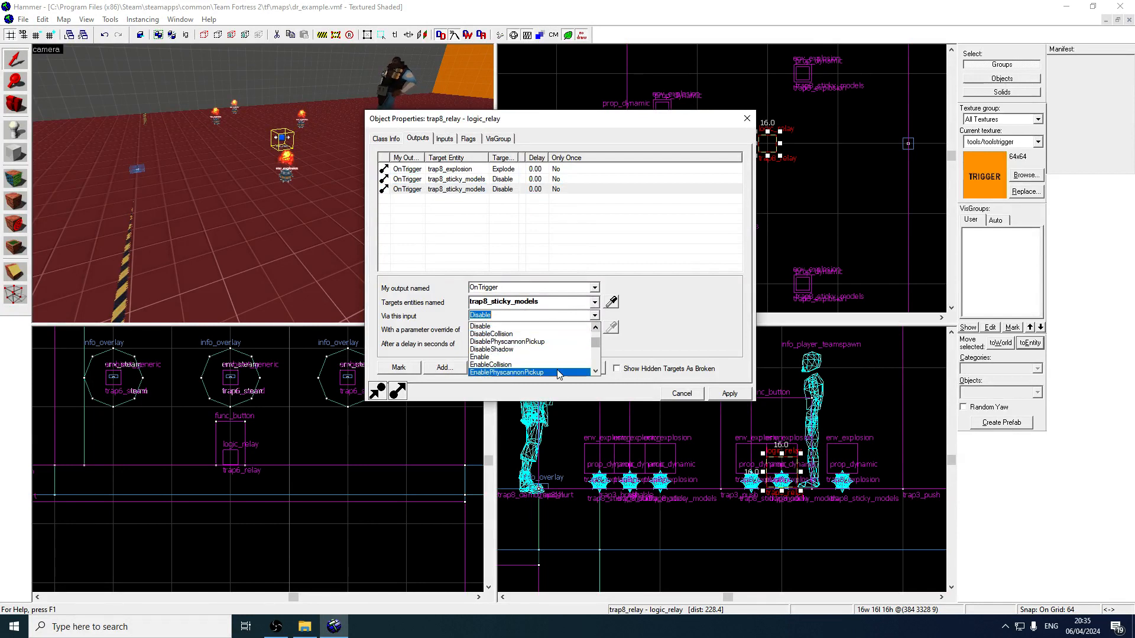
pyautogui.click(555, 350)
pyautogui.click(730, 394)
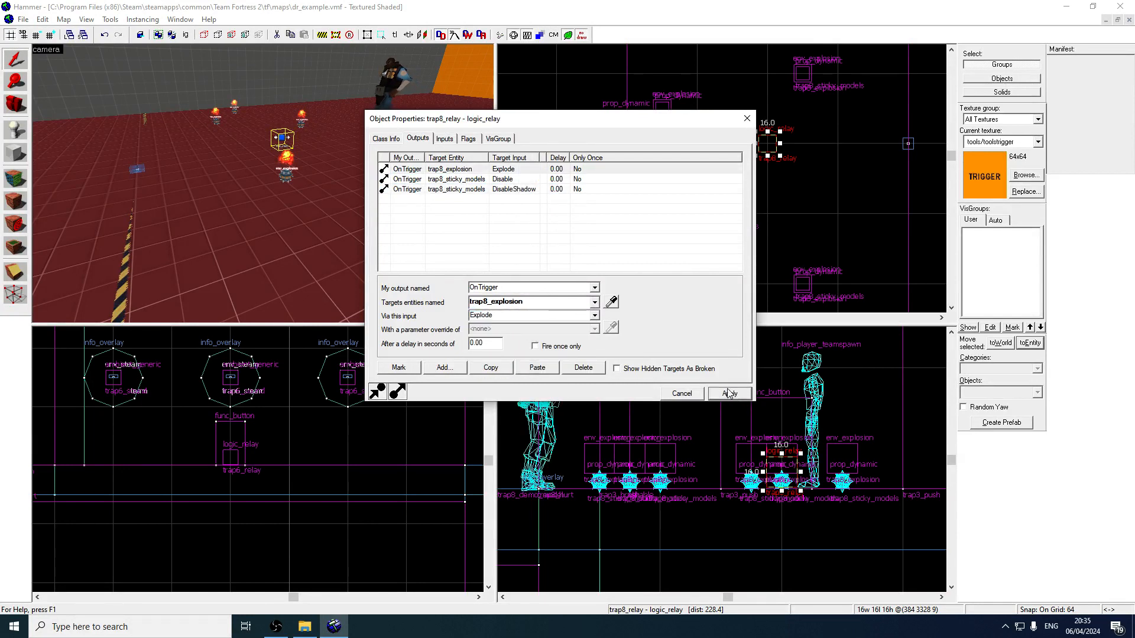
# - Add an OnTrigger output to trap8_relay targeting trap8_demo_model with the SetAnimation input
pyautogui.click(473, 226)
pyautogui.click(444, 368)
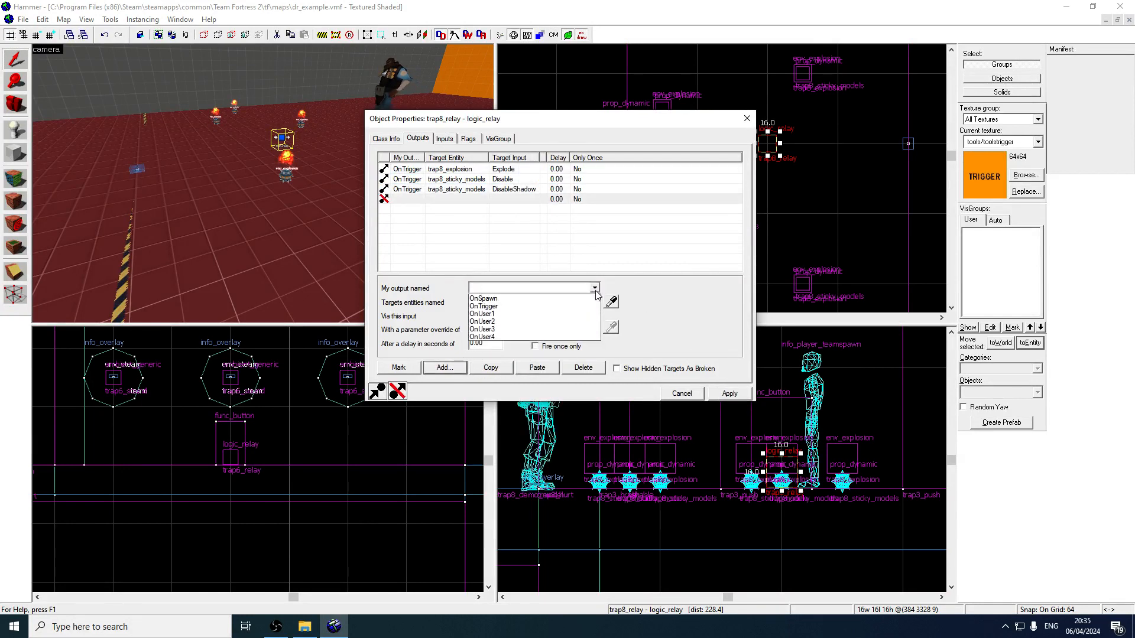
pyautogui.click(563, 306)
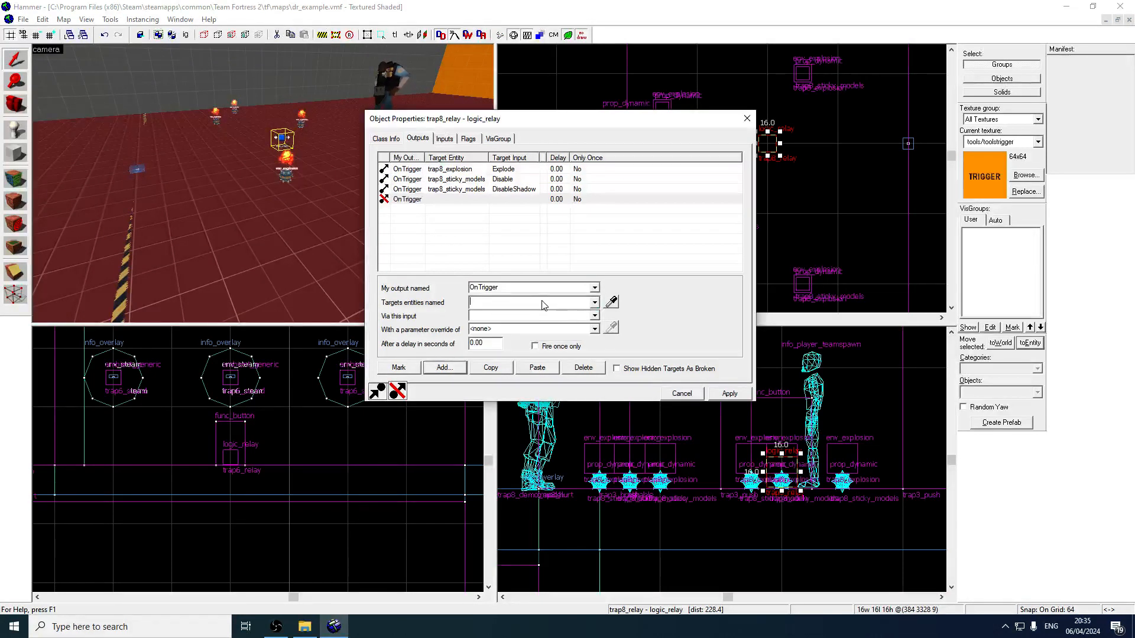
pyautogui.write('trap')
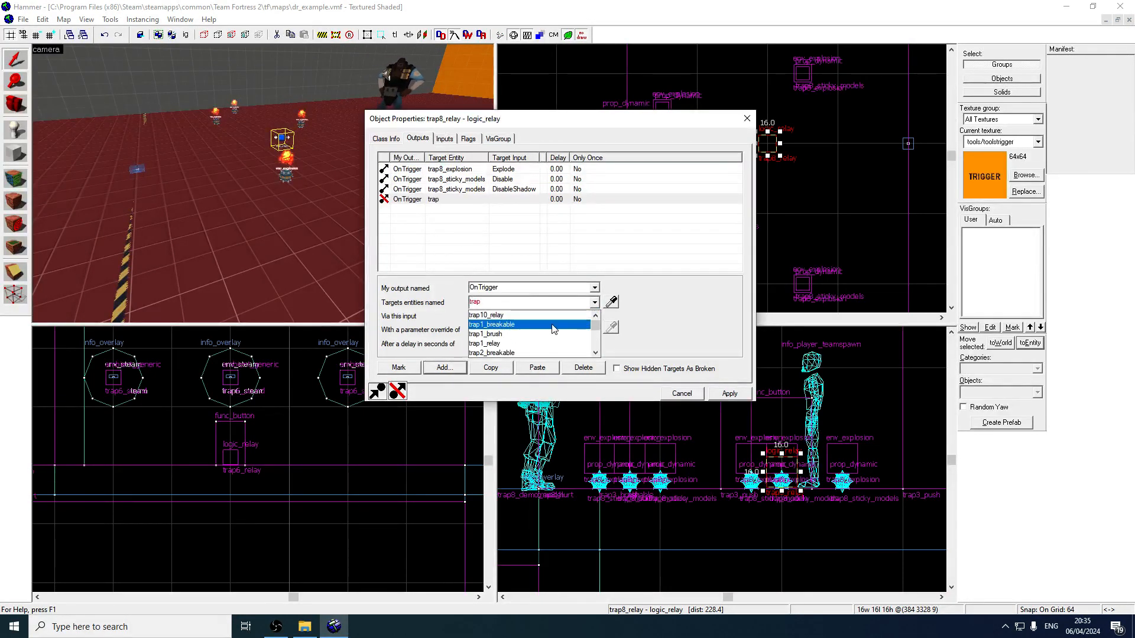
pyautogui.write('8')
pyautogui.click(554, 316)
pyautogui.click(593, 317)
pyautogui.write('SetAnimation')
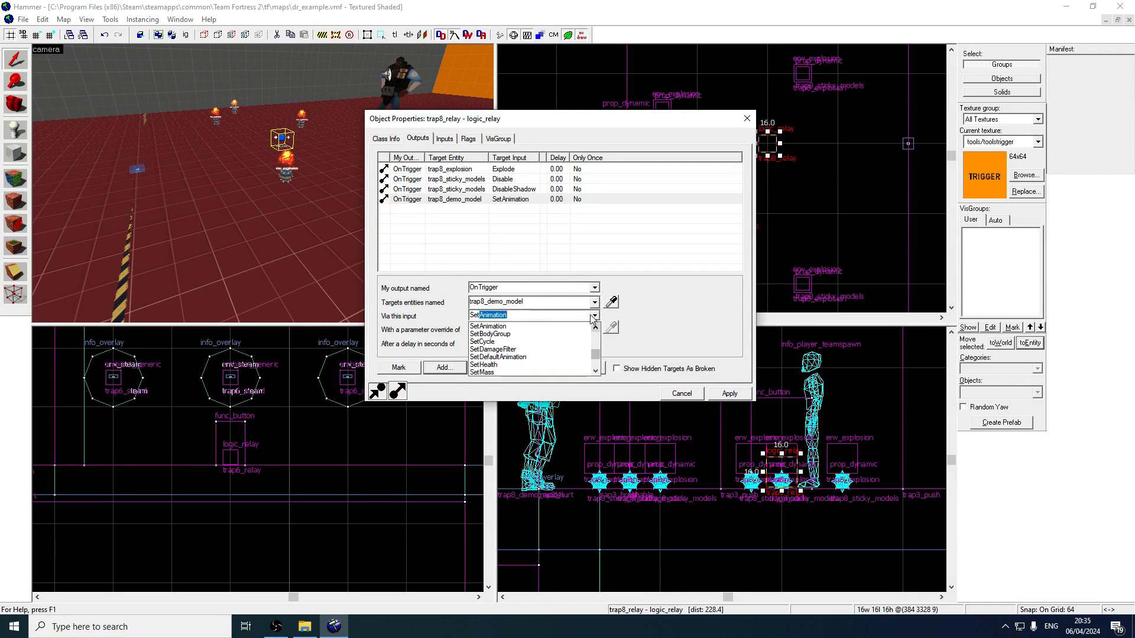
pyautogui.click(558, 326)
# - Look up the available taunt sequences on the trap8_demo_model prop
pyautogui.click(409, 74)
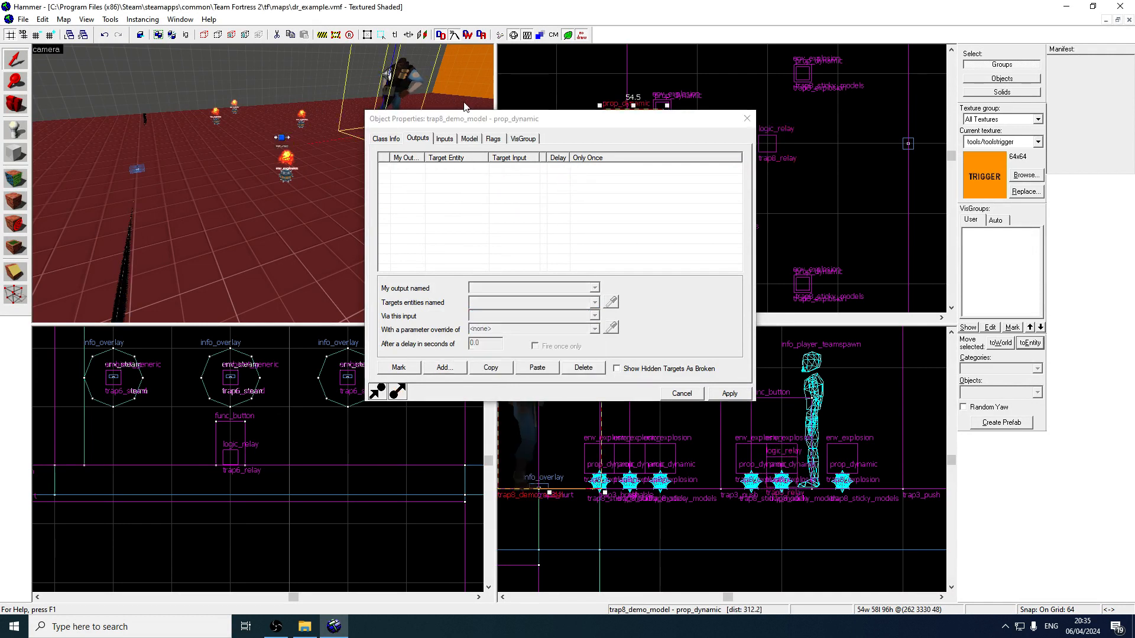
pyautogui.click(469, 138)
pyautogui.click(489, 159)
pyautogui.write('tau')
pyautogui.click(469, 180)
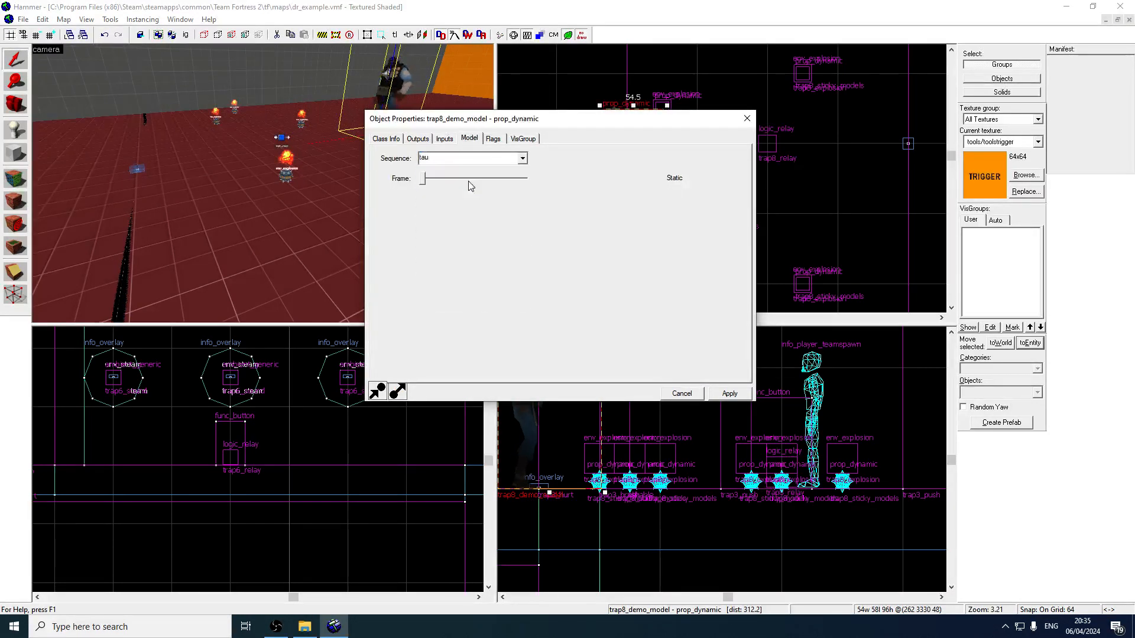
# - Set the parameter override of trap8_relay's SetAnimation output to taunt02 and apply the changes
pyautogui.click(261, 155)
pyautogui.click(281, 138)
pyautogui.click(418, 138)
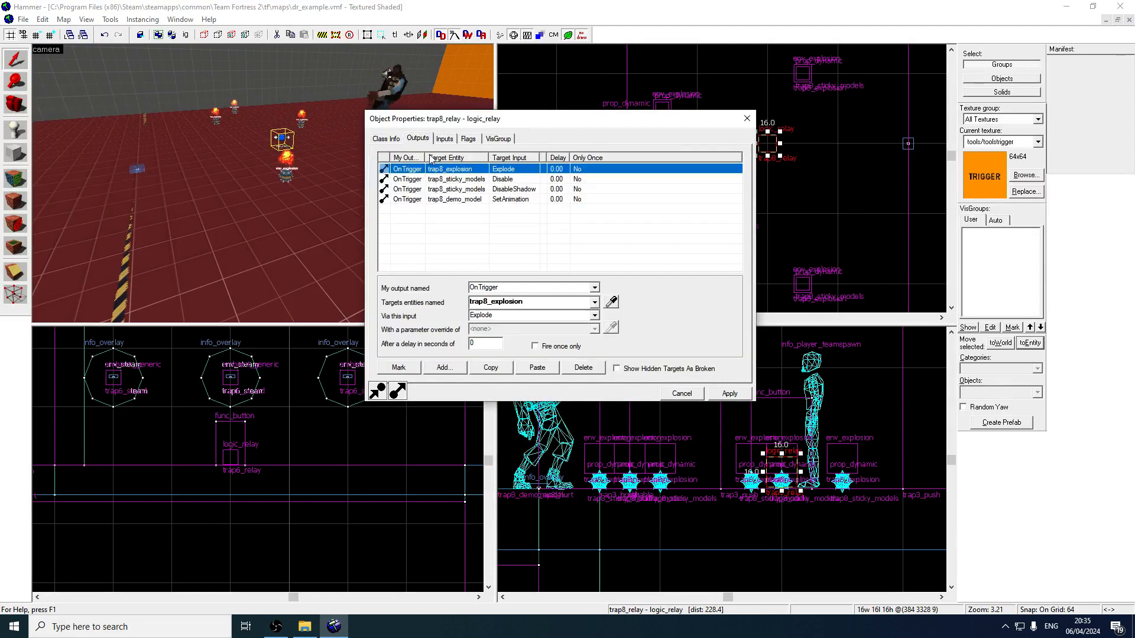
pyautogui.click(498, 200)
pyautogui.click(512, 329)
pyautogui.write('taunt02')
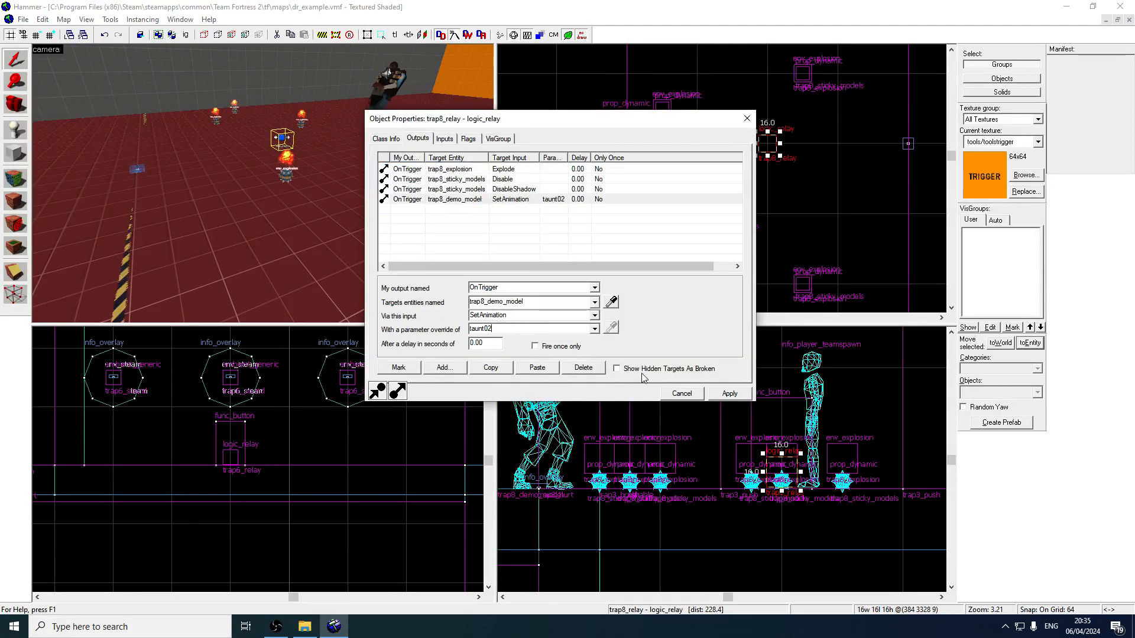
pyautogui.click(720, 394)
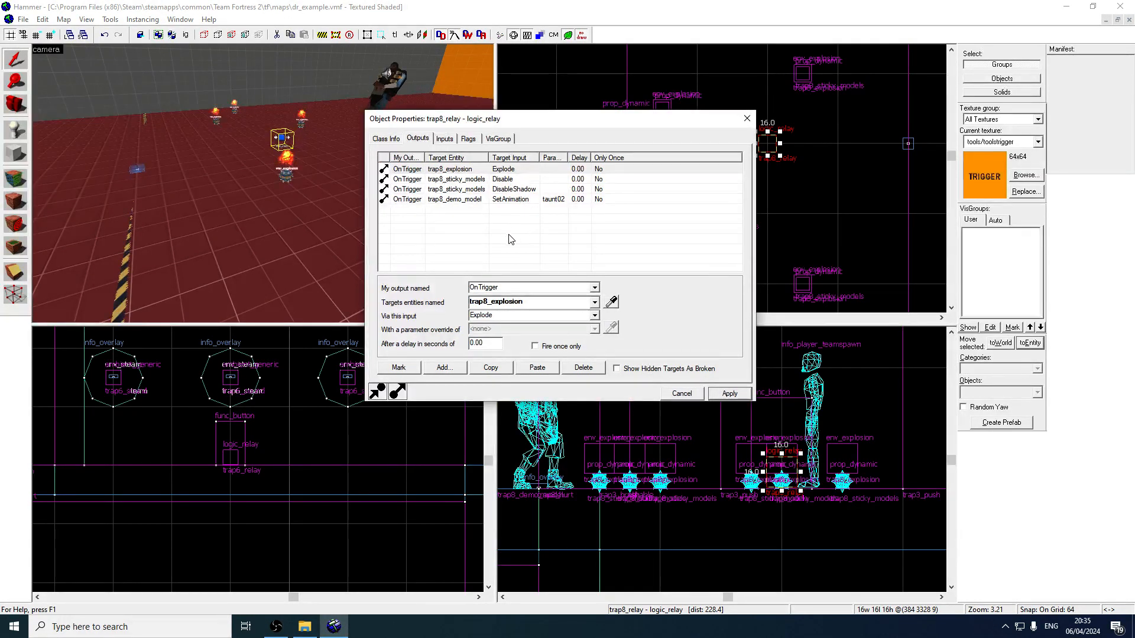
pyautogui.click(518, 200)
pyautogui.click(531, 215)
pyautogui.press('z')
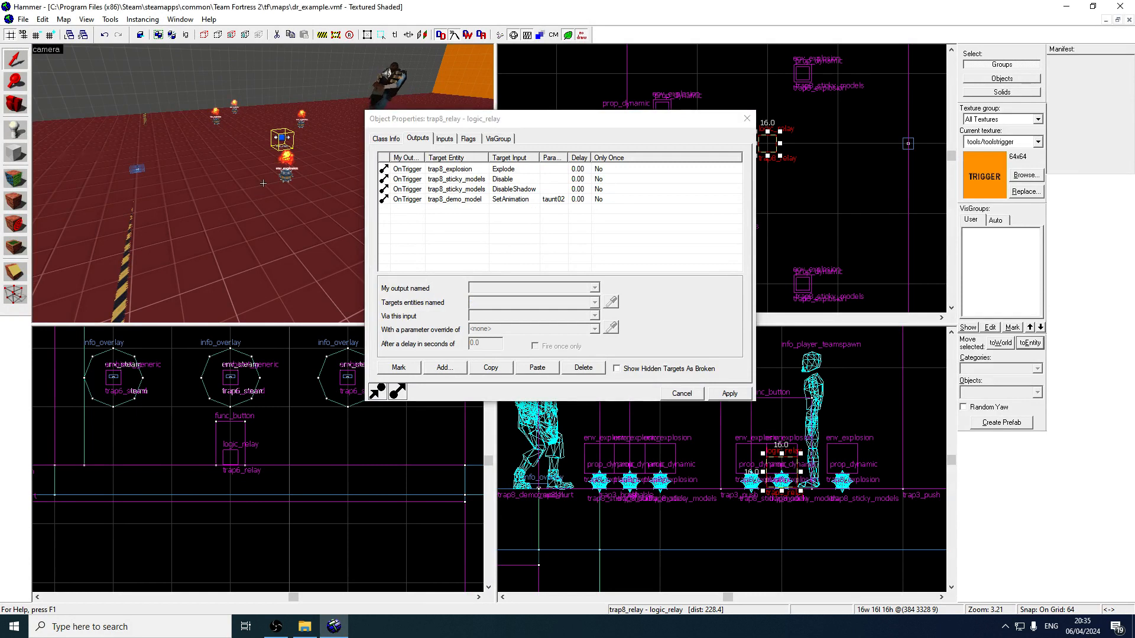
pyautogui.press('z')
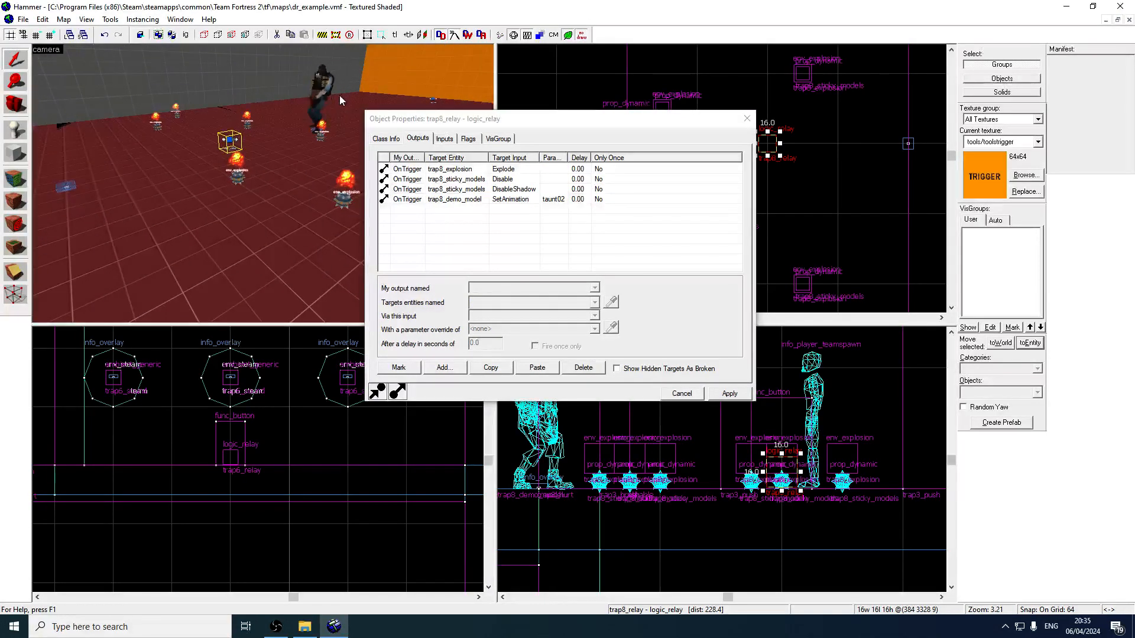
pyautogui.press('z')
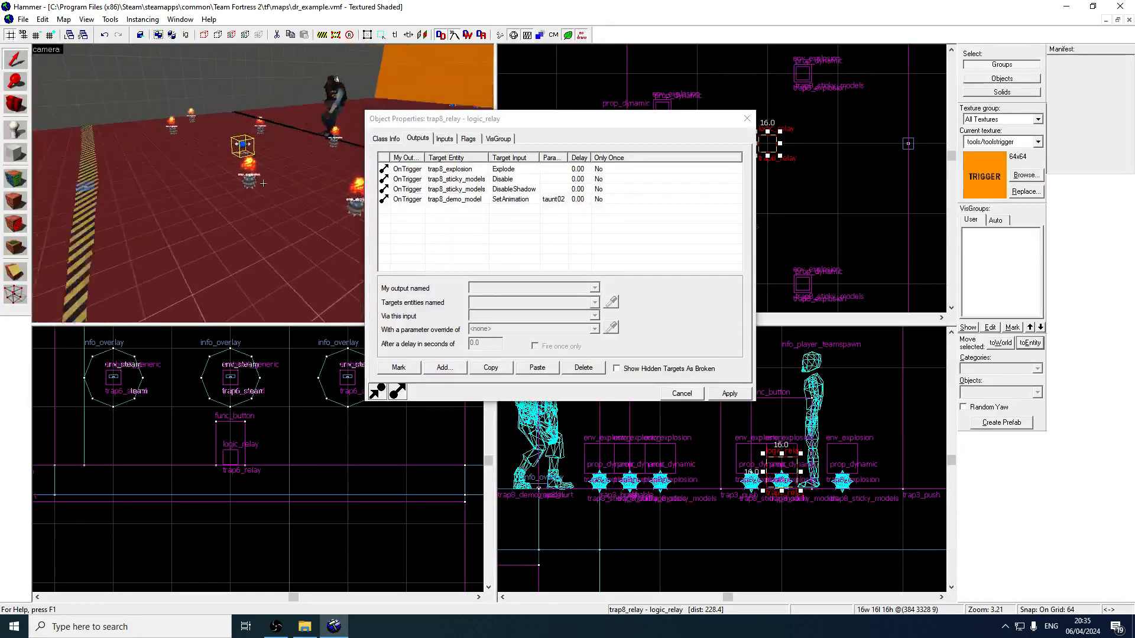
pyautogui.press('z')
# - Add an OnTrigger output to trap8_relay targeting trap8_hurt with the Enable input
pyautogui.click(594, 288)
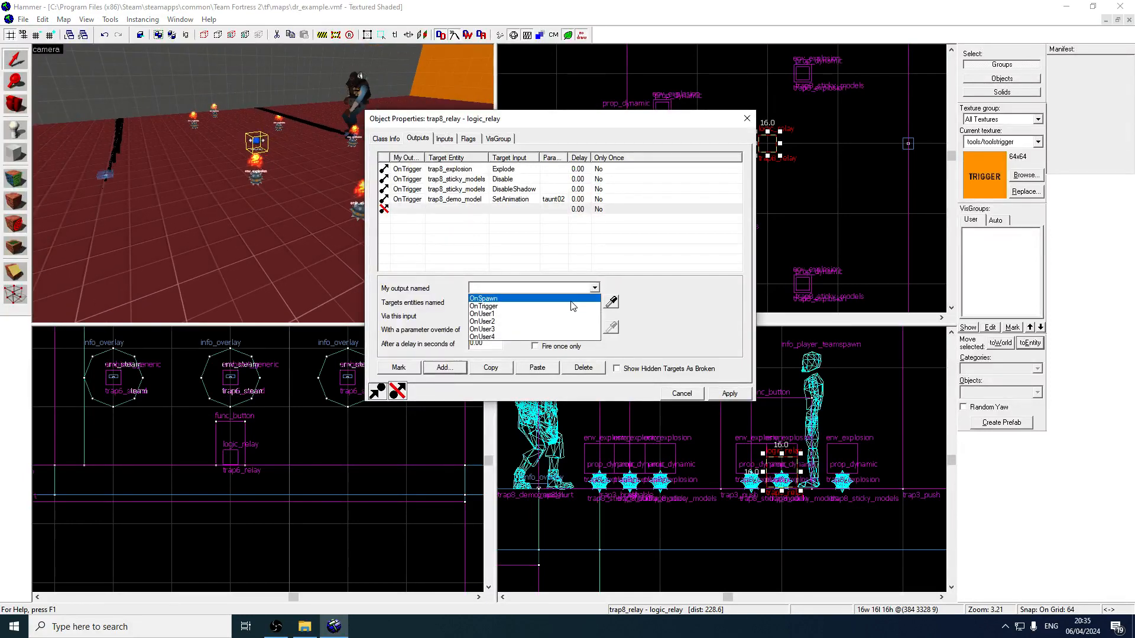
pyautogui.click(551, 308)
pyautogui.click(464, 212)
pyautogui.click(514, 302)
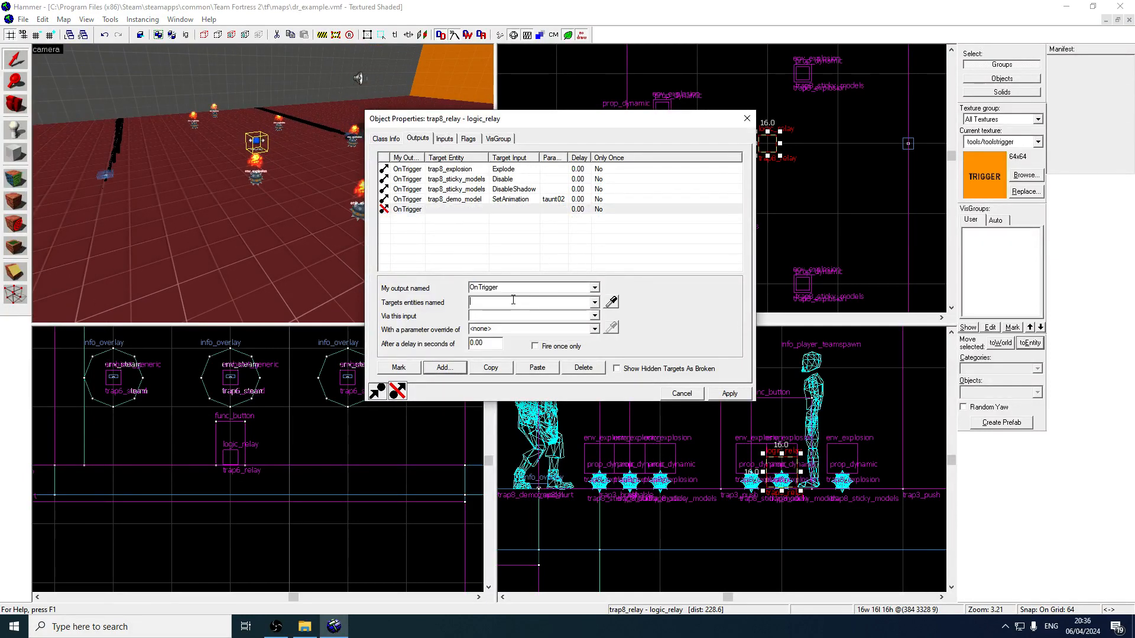
pyautogui.write('tra-')
pyautogui.press('BackSpace')
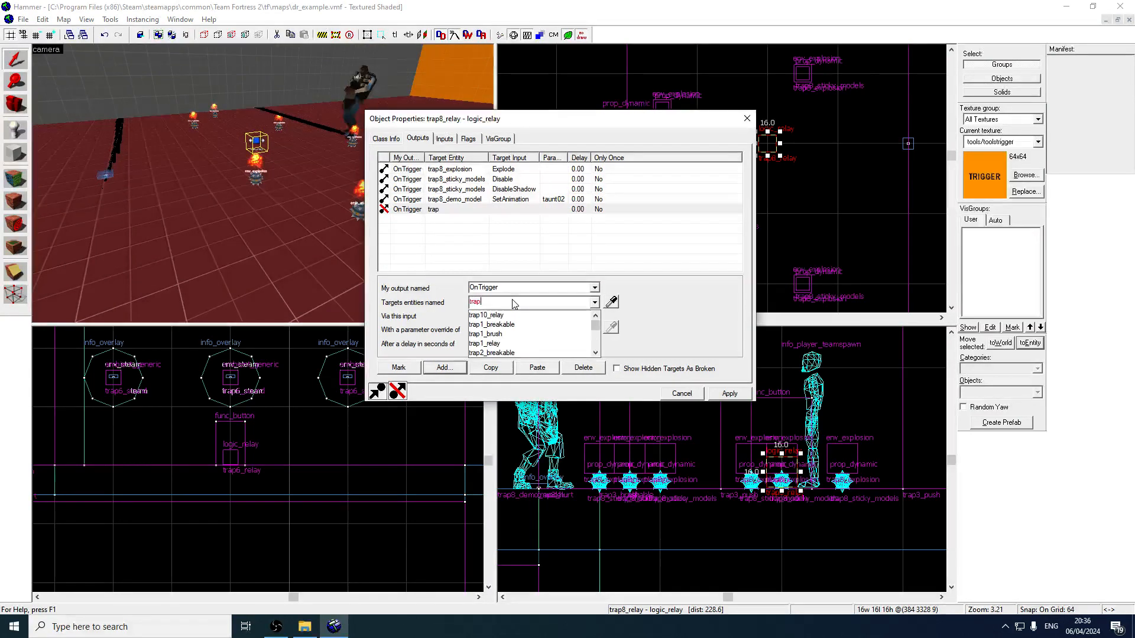
pyautogui.click(526, 334)
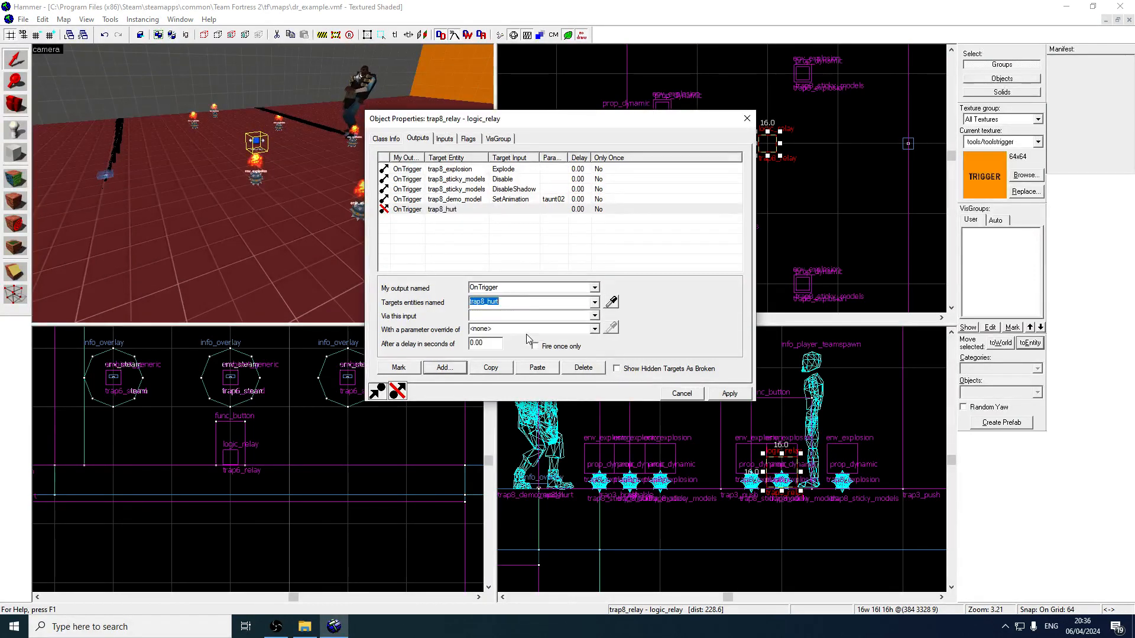
pyautogui.click(584, 317)
pyautogui.write('Enable')
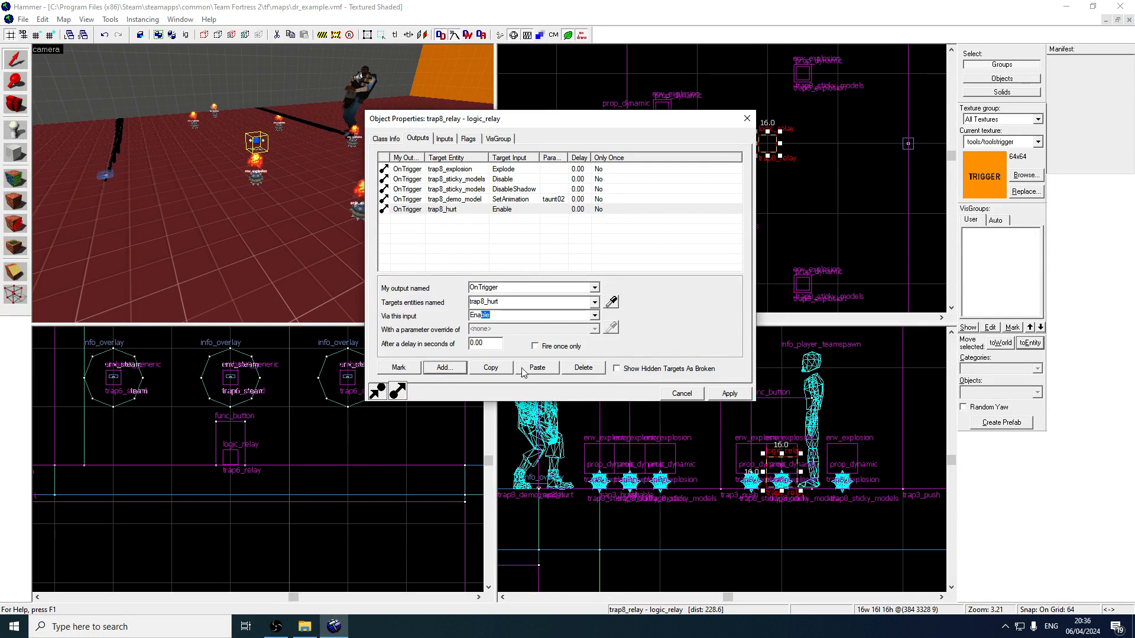
# - Duplicate the trap8_hurt output, set the copy's input to Disable with a 0.01 second delay, and apply the changes
pyautogui.click(491, 368)
pyautogui.click(537, 367)
pyautogui.click(503, 219)
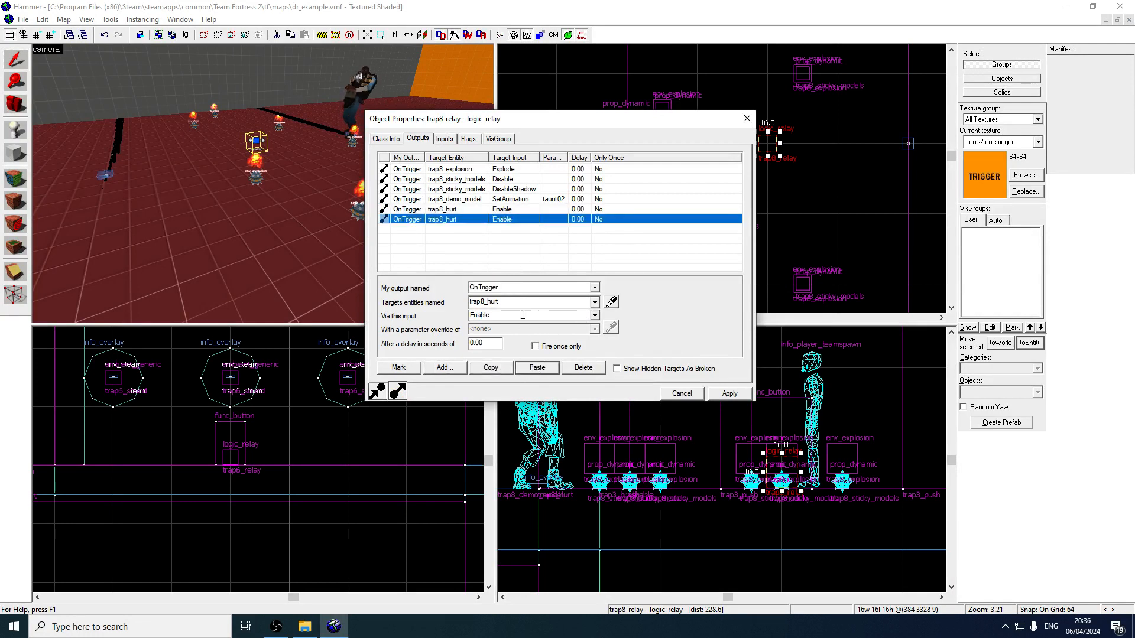
pyautogui.click(594, 315)
pyautogui.click(566, 329)
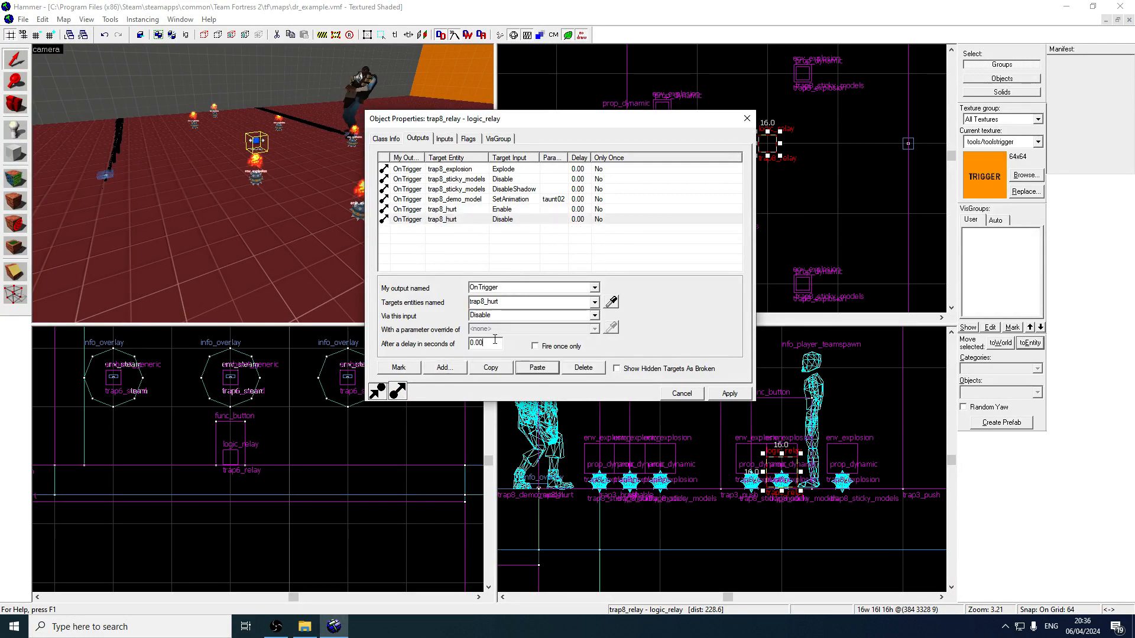
pyautogui.click(730, 394)
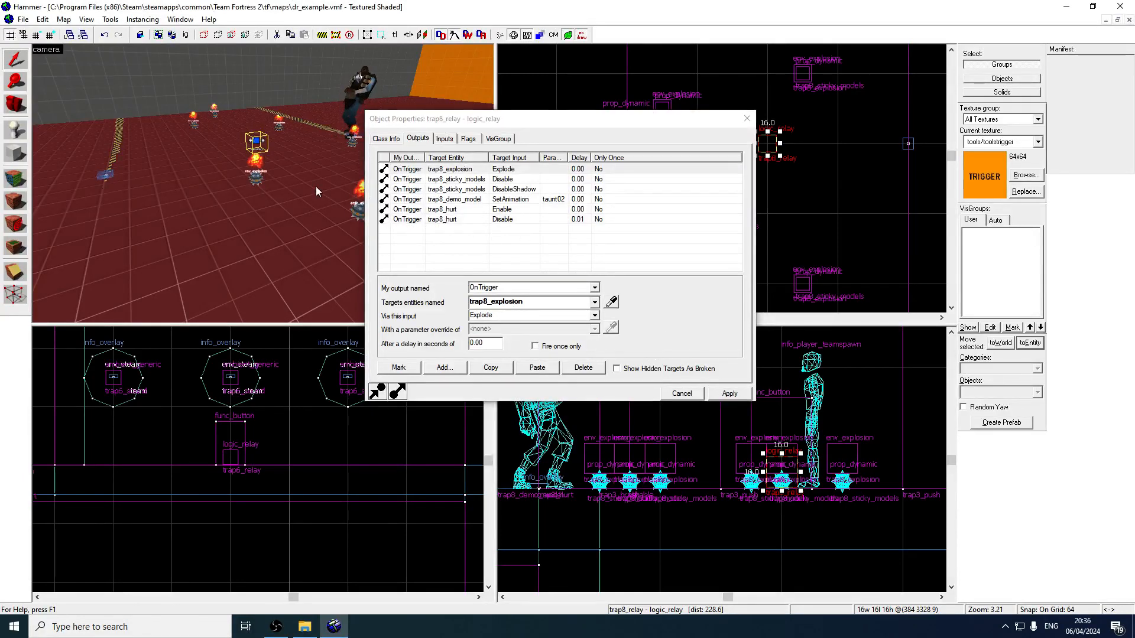
# - Add an OnTrigger output to trap8_relay targeting trap8_sound with the PlaySound input, then apply it and close the properties
pyautogui.press('z')
pyautogui.press('s')
pyautogui.press('z')
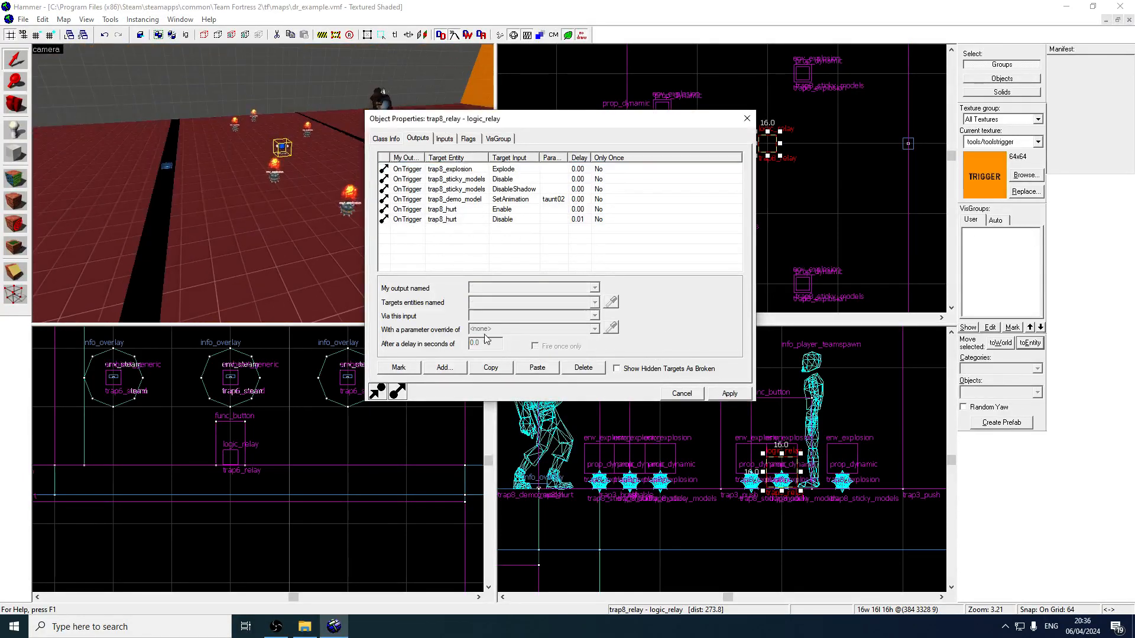
pyautogui.click(444, 368)
pyautogui.click(594, 289)
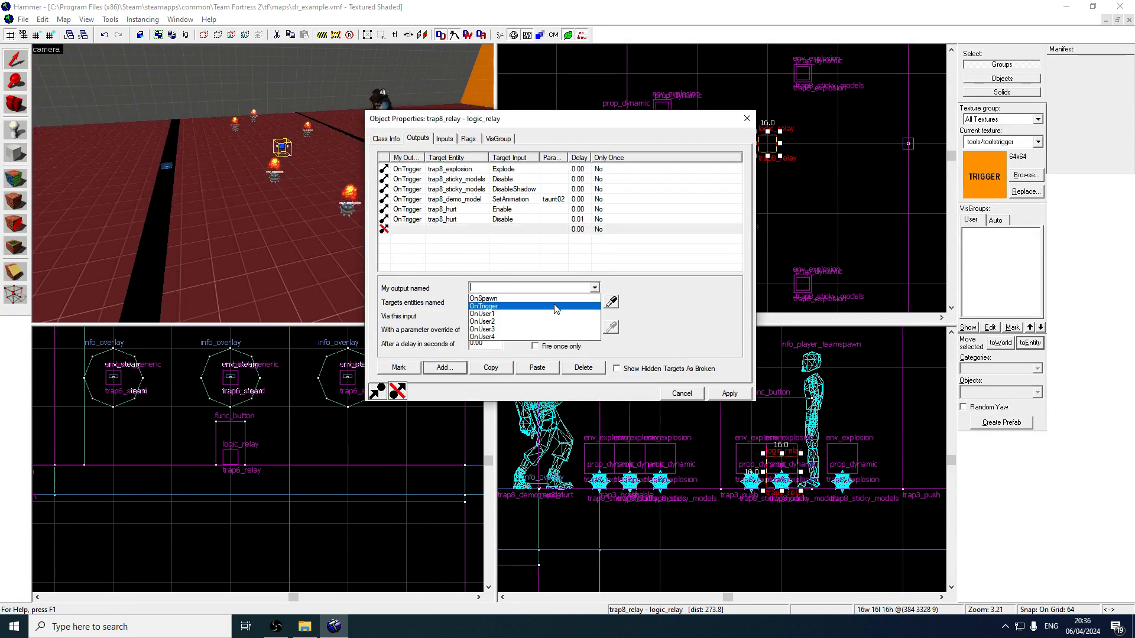
pyautogui.click(530, 307)
pyautogui.write('trap8')
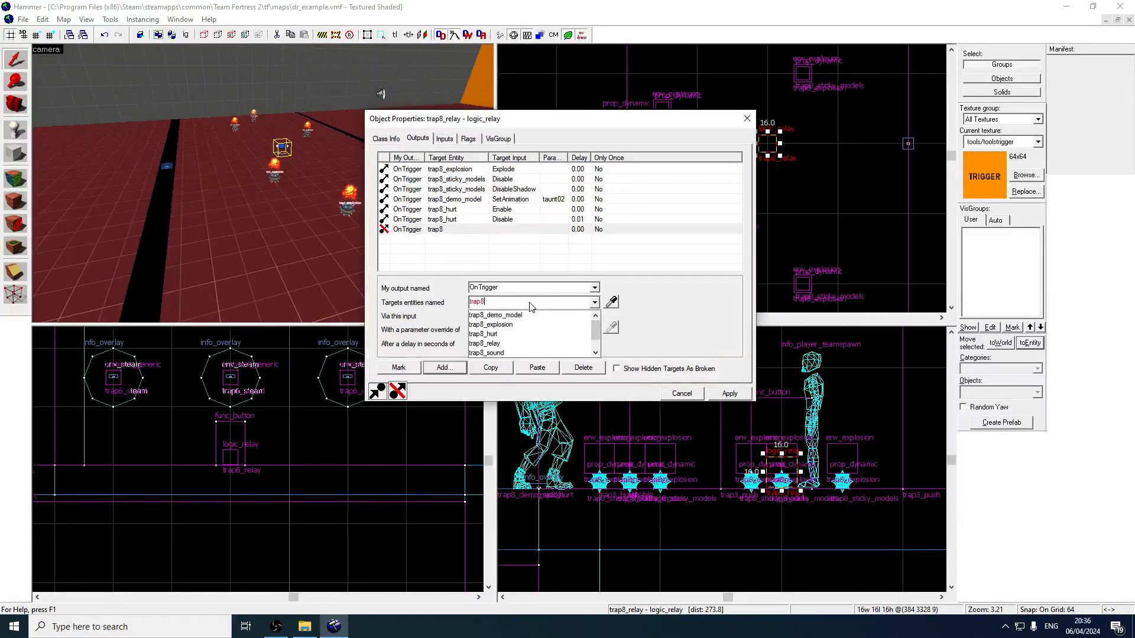
pyautogui.write('_s')
pyautogui.click(486, 353)
pyautogui.click(594, 315)
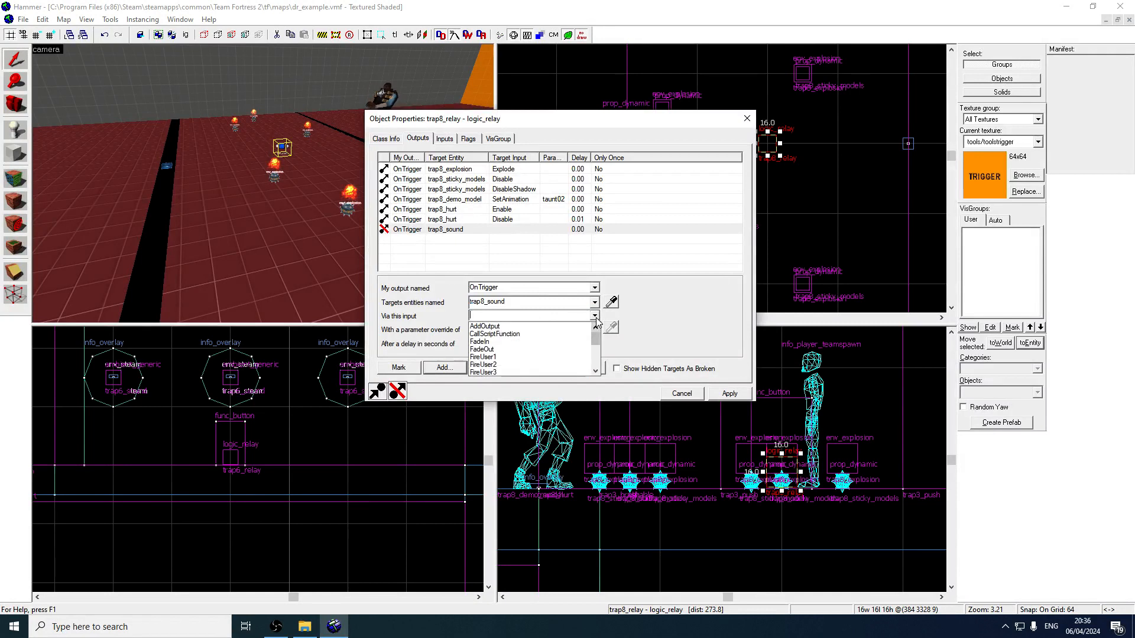
pyautogui.scroll(-3, 568, 343)
pyautogui.click(543, 352)
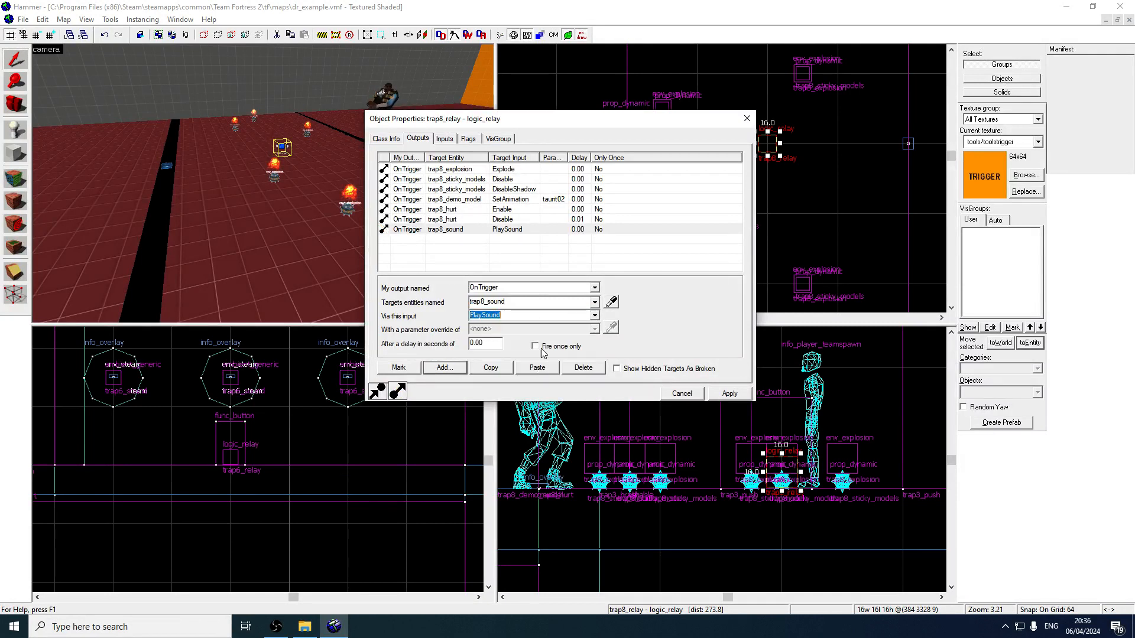
pyautogui.click(562, 257)
pyautogui.click(727, 394)
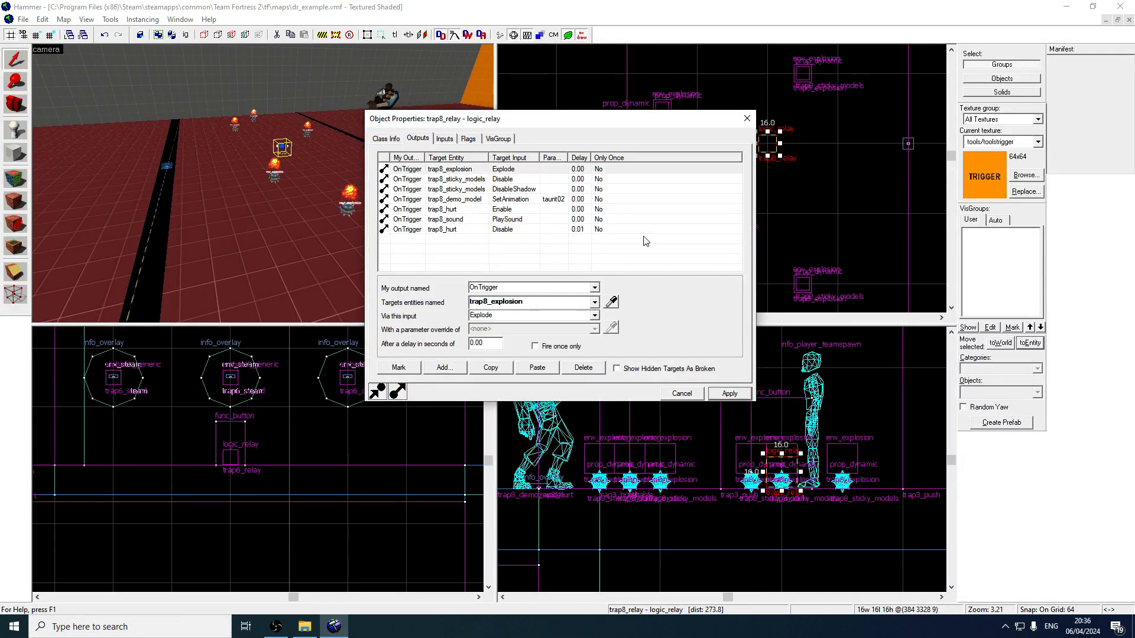
pyautogui.click(748, 120)
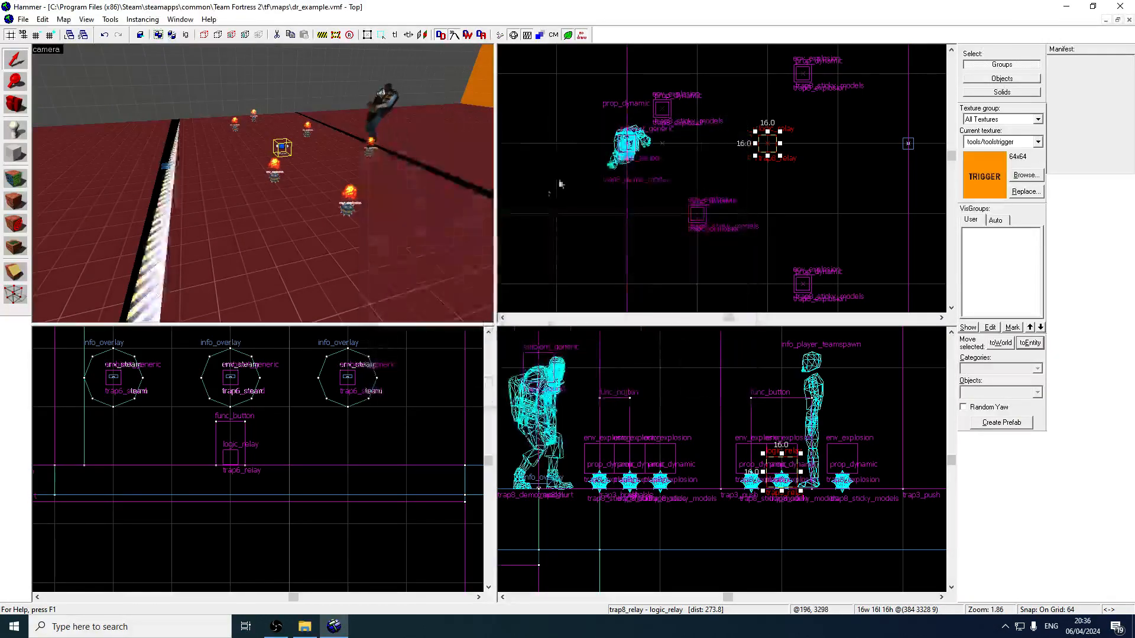
# - Save the map and compile it with Normal BSP, VIS and RAD so that it launches in the game
pyautogui.press('Escape')
pyautogui.press('z')
pyautogui.press('a')
pyautogui.press('z')
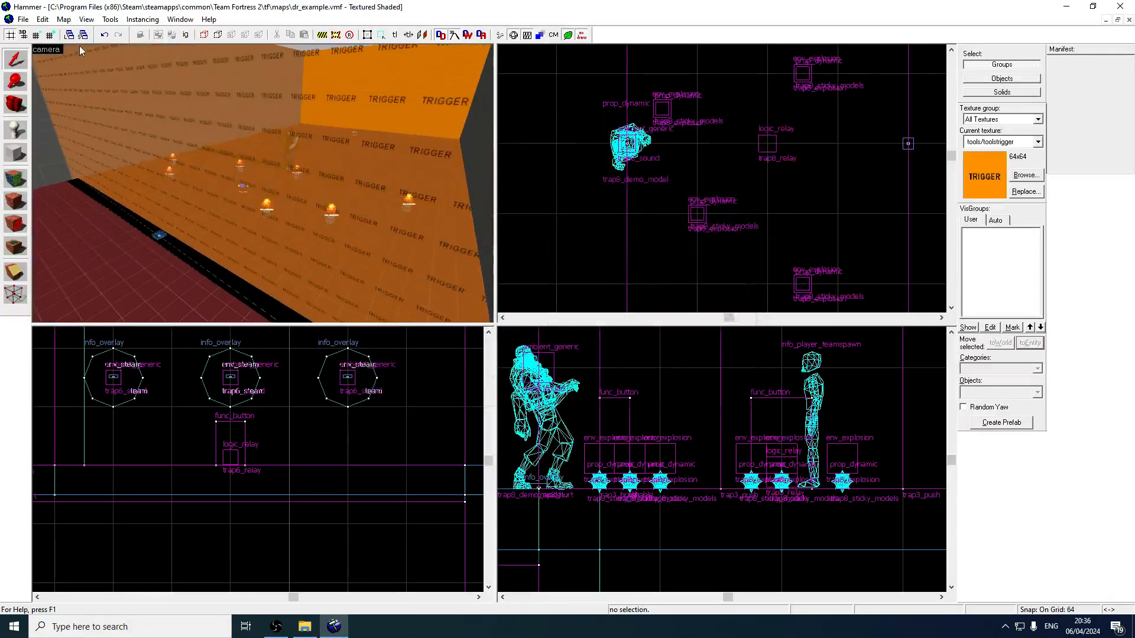
pyautogui.click(23, 20)
pyautogui.click(23, 20)
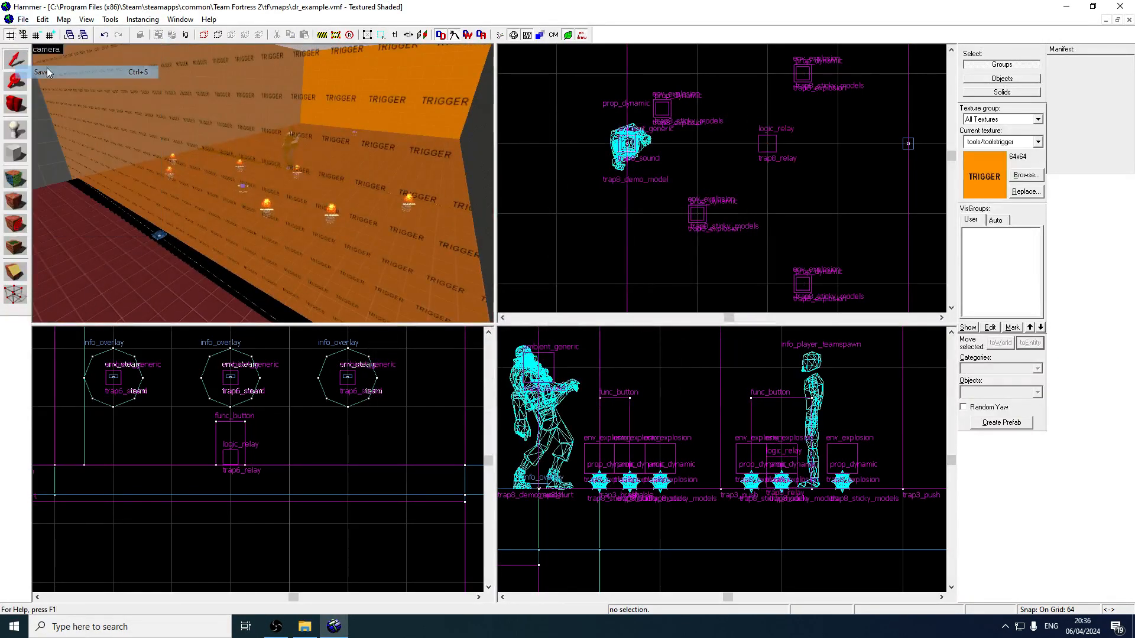
pyautogui.click(23, 19)
pyautogui.click(50, 144)
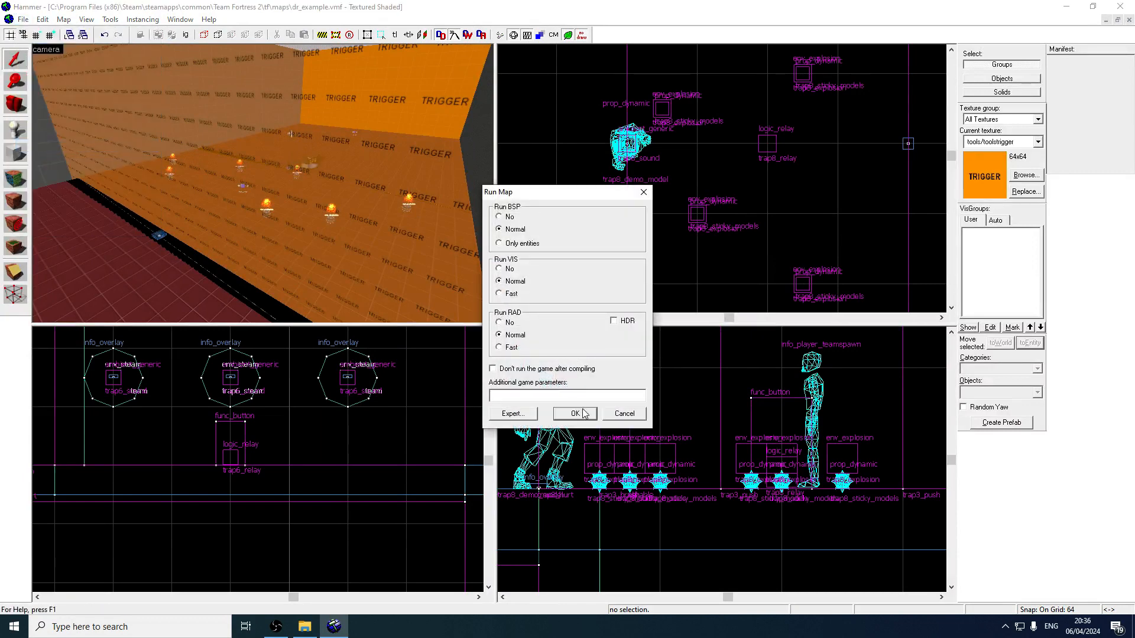
pyautogui.click(583, 412)
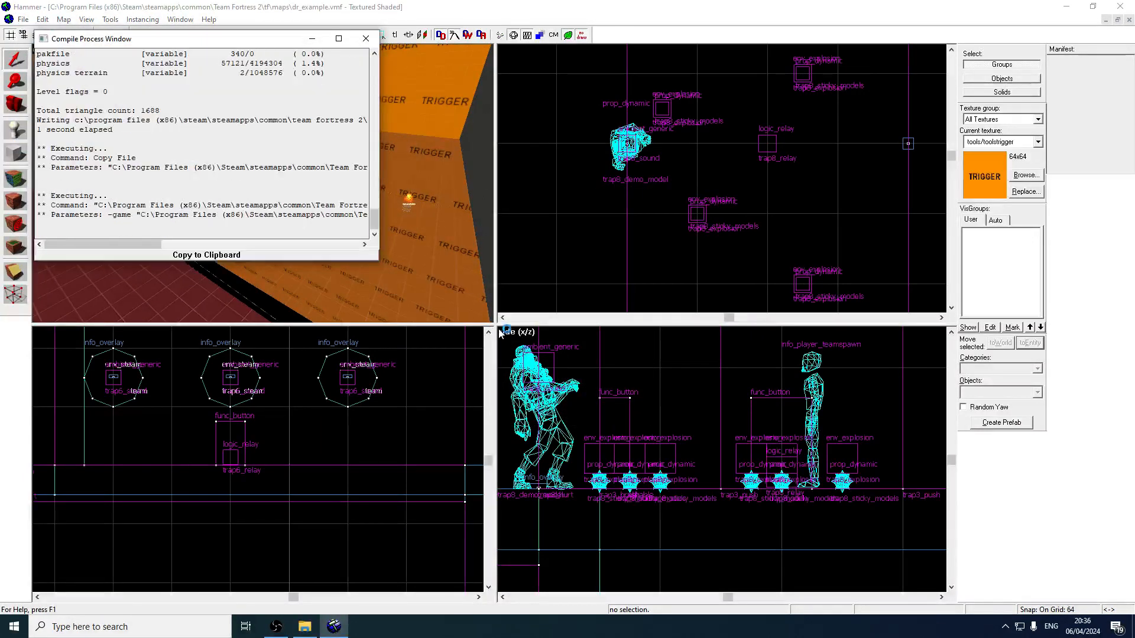
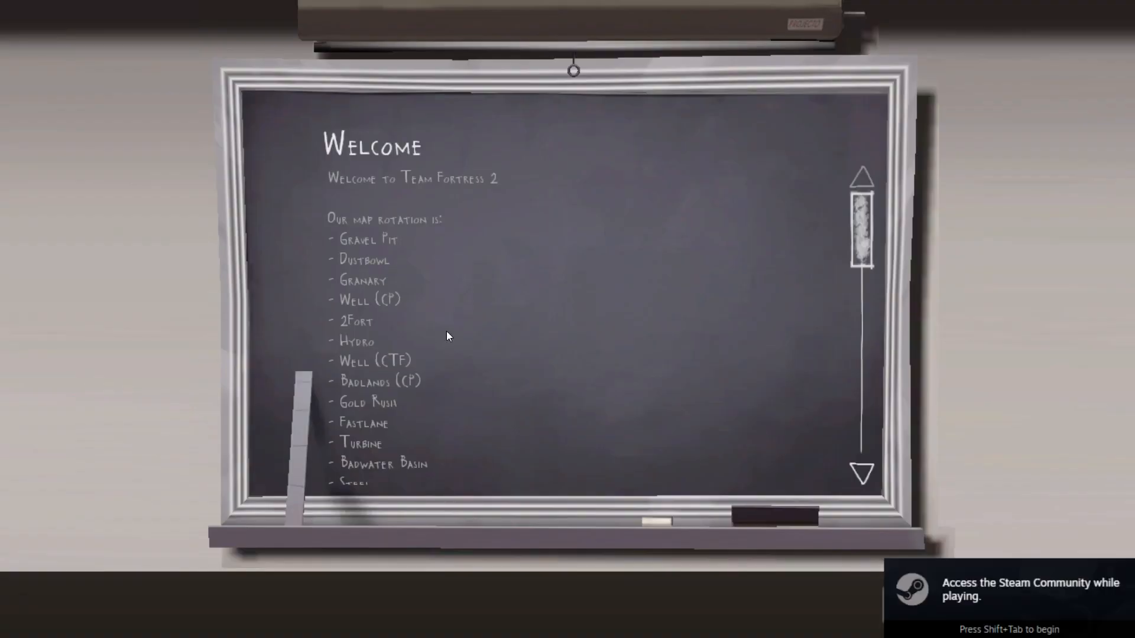
# - Dismiss the Team Fortress 2 welcome screen and join the BLU team
pyautogui.press('space')
pyautogui.press('space')
pyautogui.press('space')
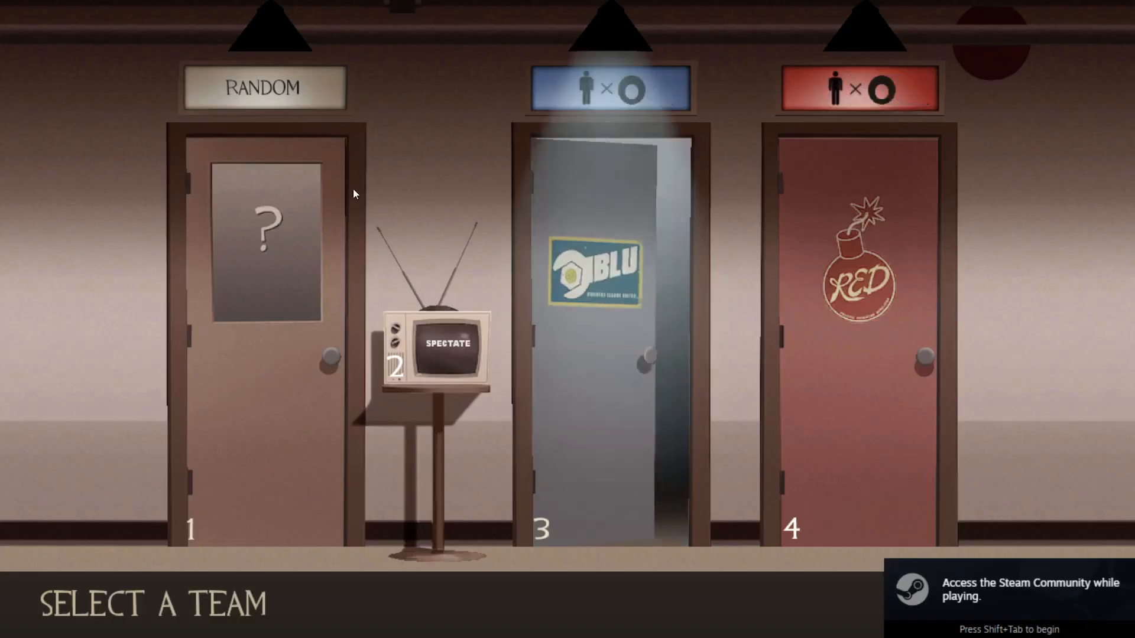
pyautogui.press('4')
# - Enable sv_cheats 1 and noclip through the game's developer console
pyautogui.press('`')
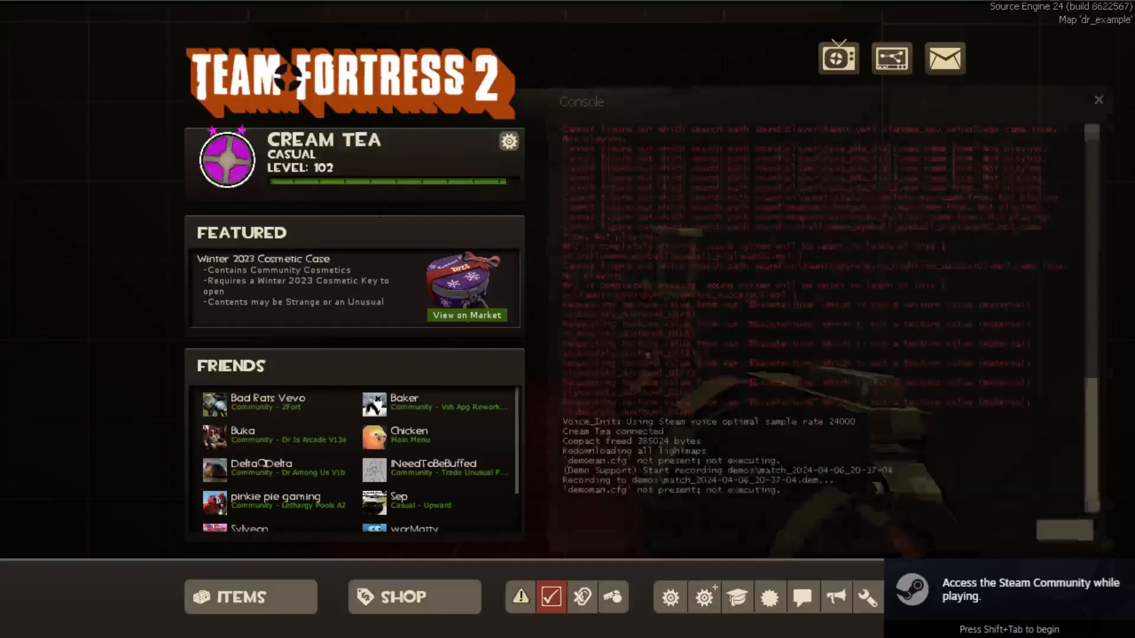
pyautogui.write('sv_cheats 1')
pyautogui.press('Return')
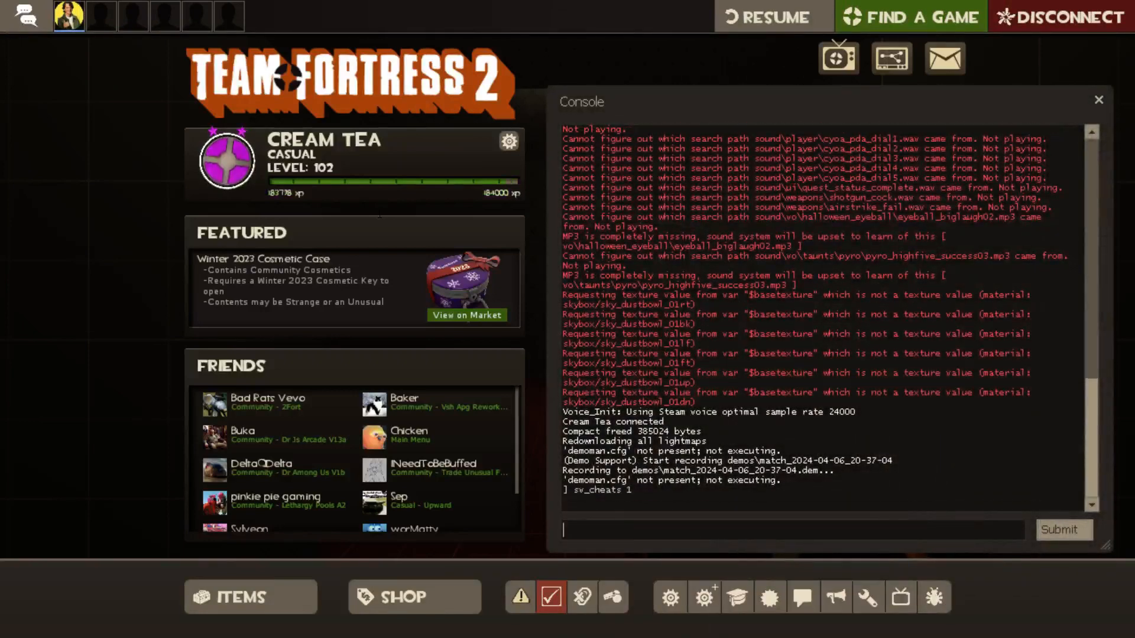
pyautogui.write('noclip')
pyautogui.press('Return')
pyautogui.press('`')
# - Fly to the trap 8 area and inspect the placed stickybombs and the Demoman model up close
pyautogui.click(567, 319)
pyautogui.press('w')
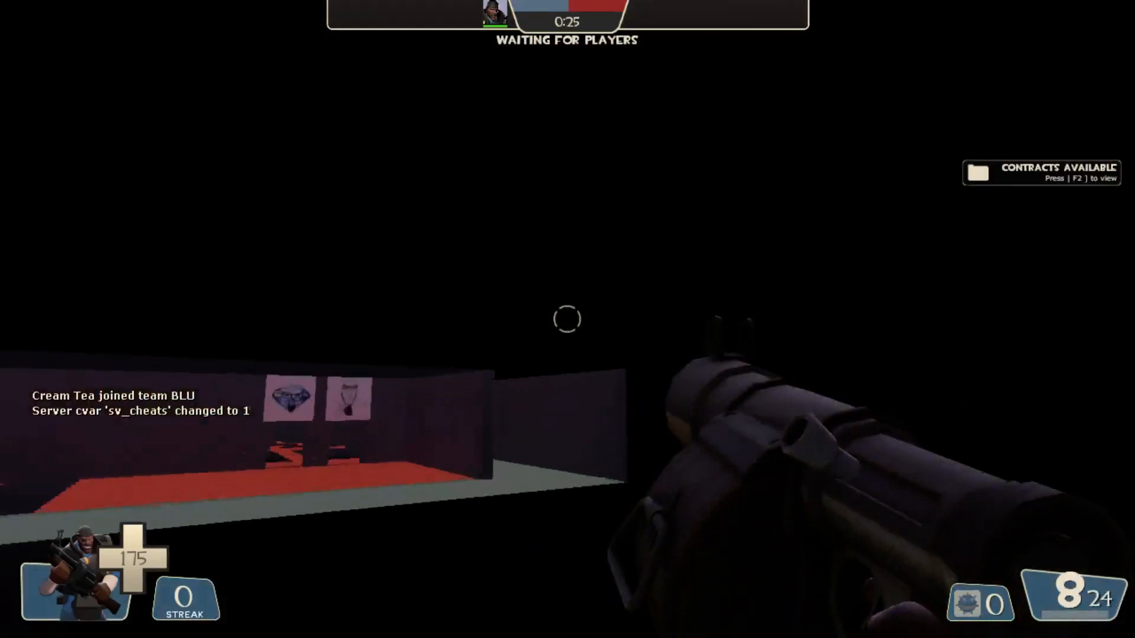
pyautogui.press('w')
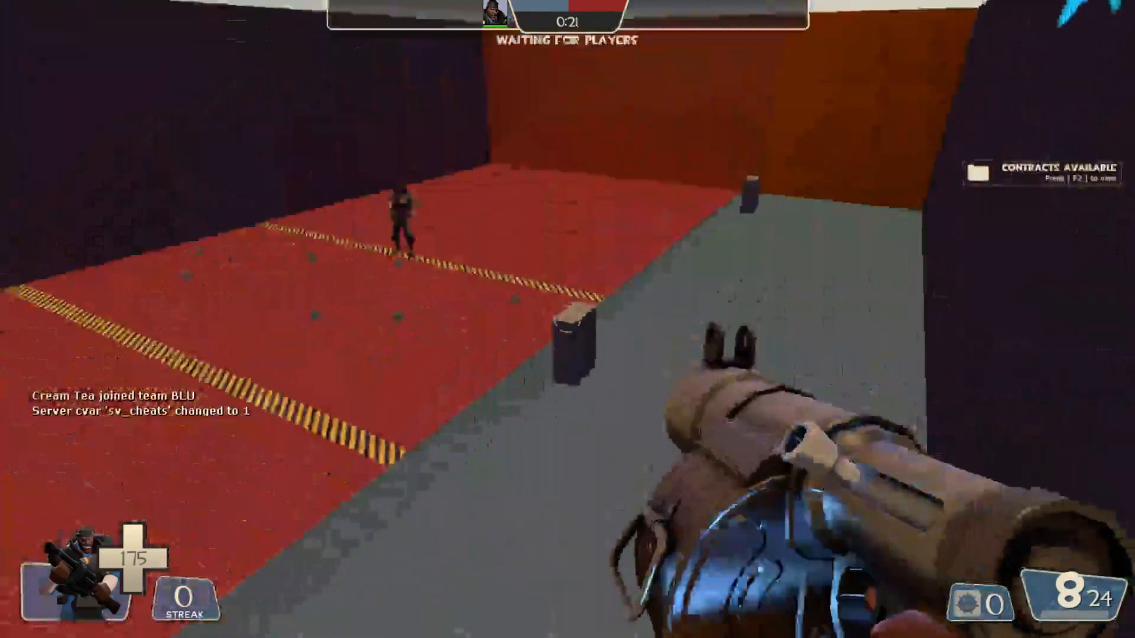
pyautogui.click(568, 319)
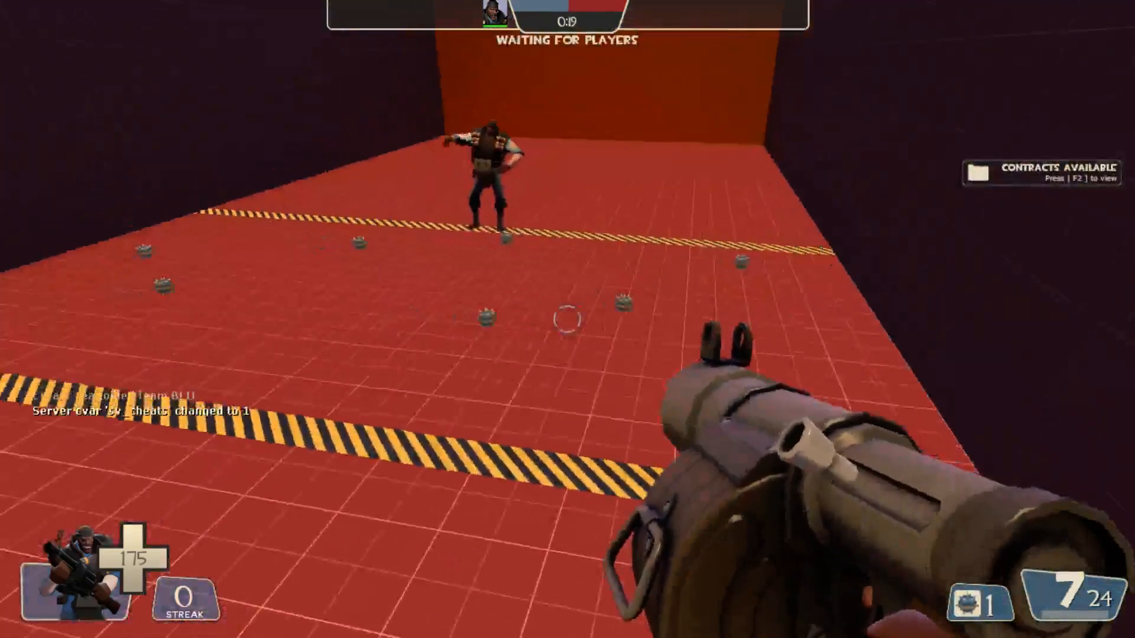
pyautogui.rightClick(568, 319)
pyautogui.press('w')
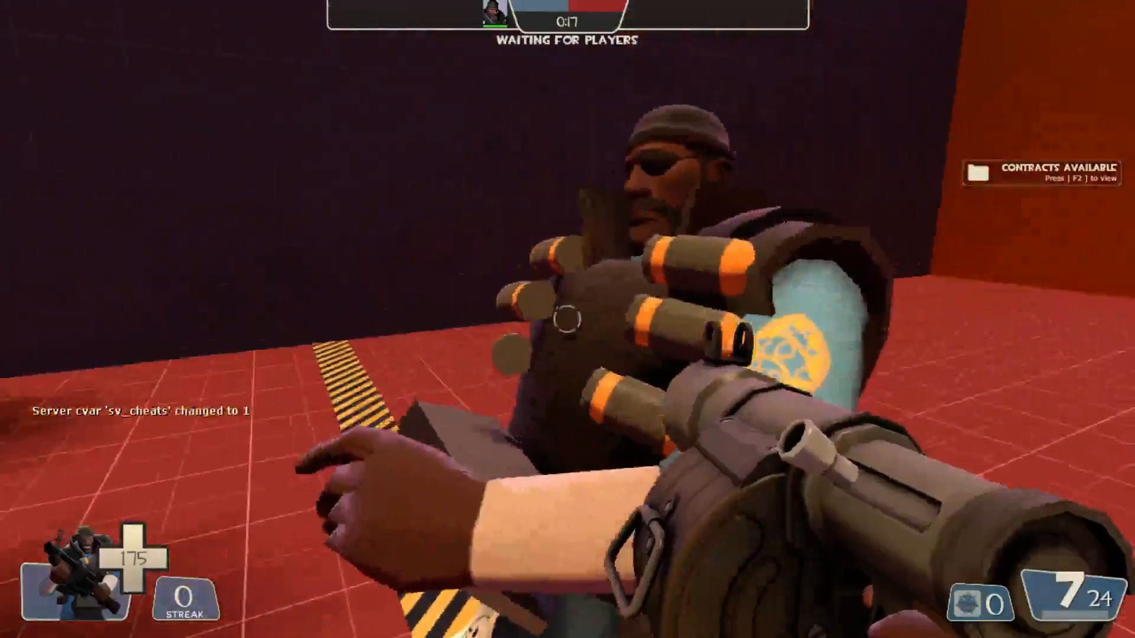
# - Back away from the Demoman model, turn off noclip and look over the trap 8 area on foot
pyautogui.press('s')
pyautogui.press('s')
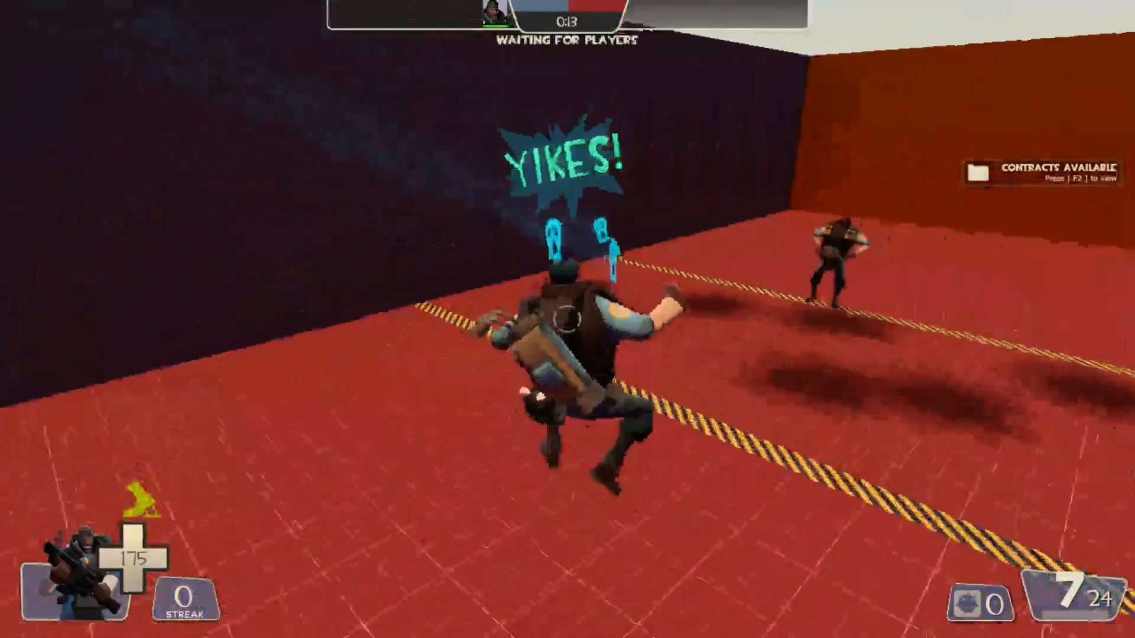
pyautogui.press('`')
pyautogui.press('`')
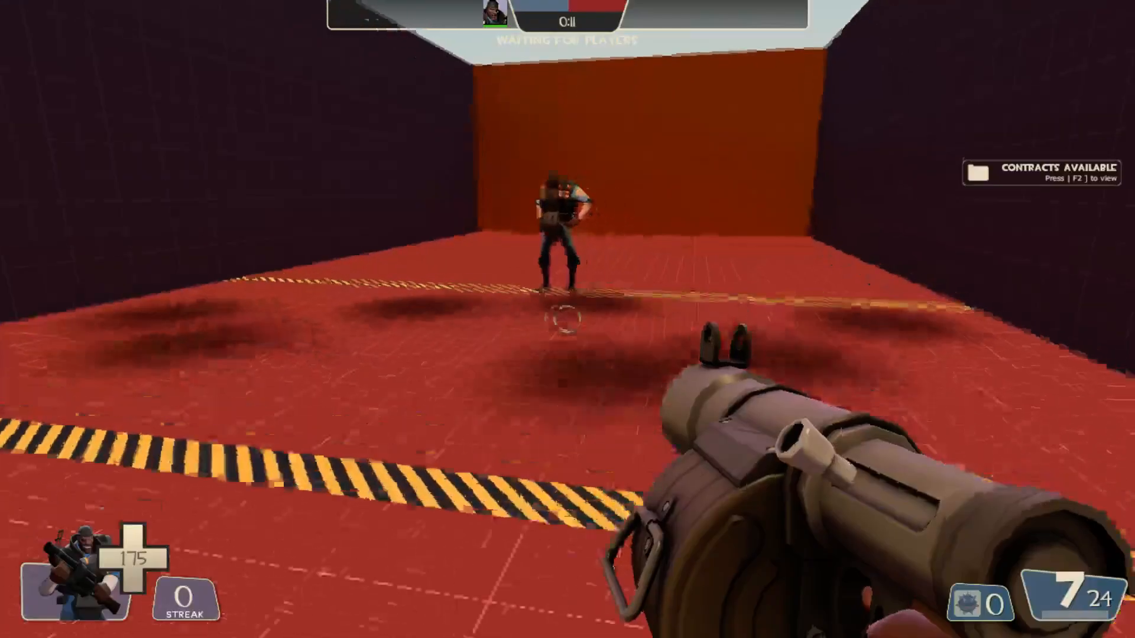
pyautogui.press('w')
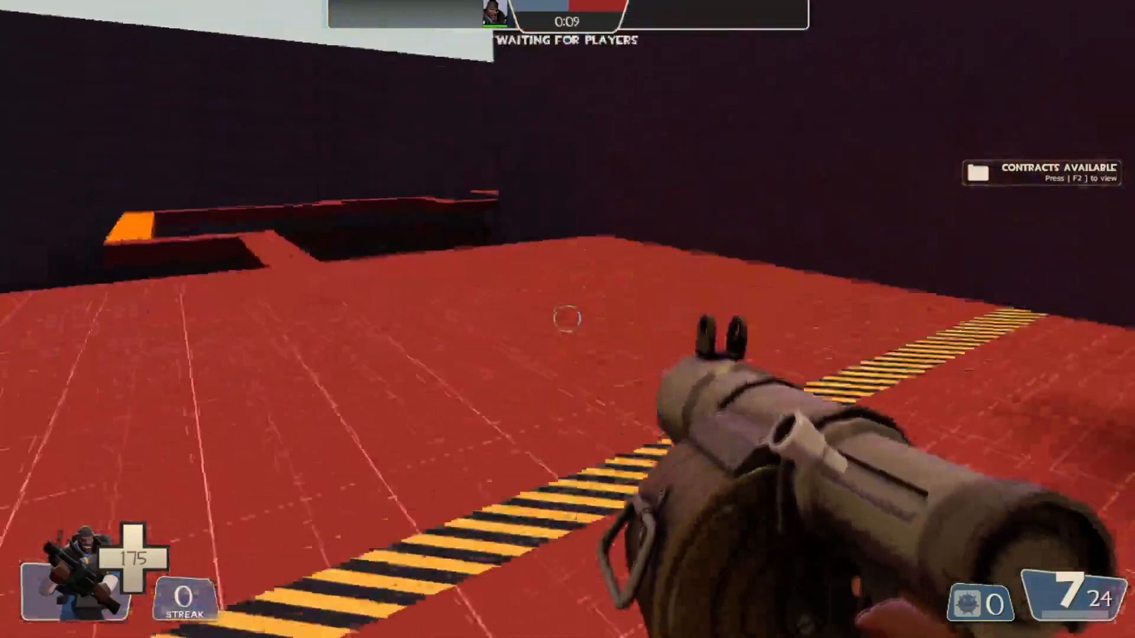
pyautogui.press('w')
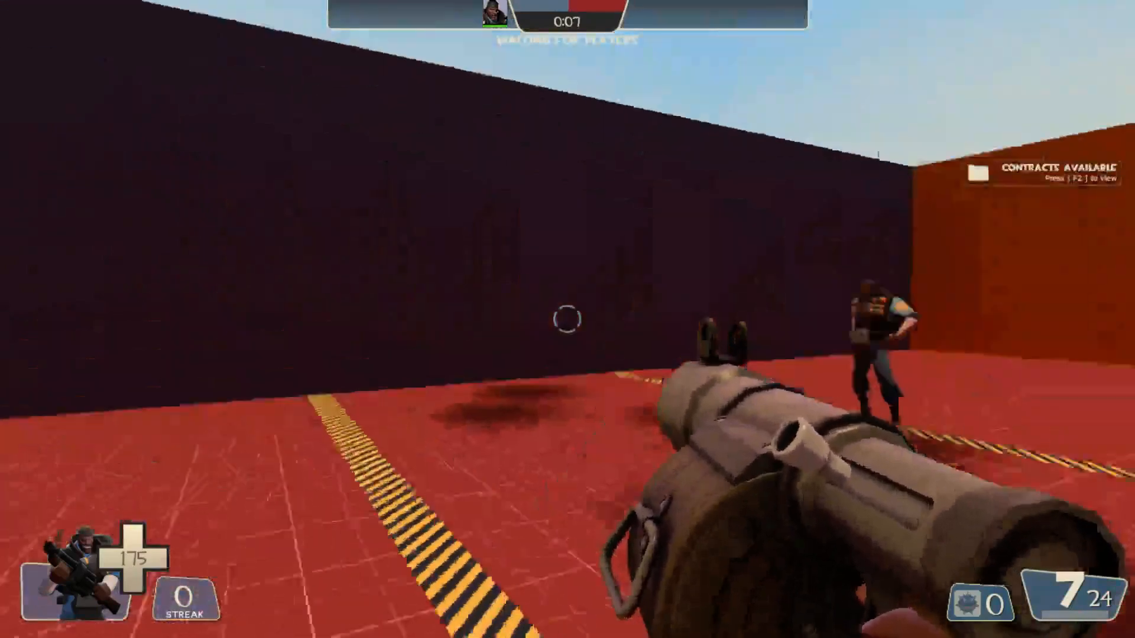
pyautogui.press('a')
pyautogui.press('d')
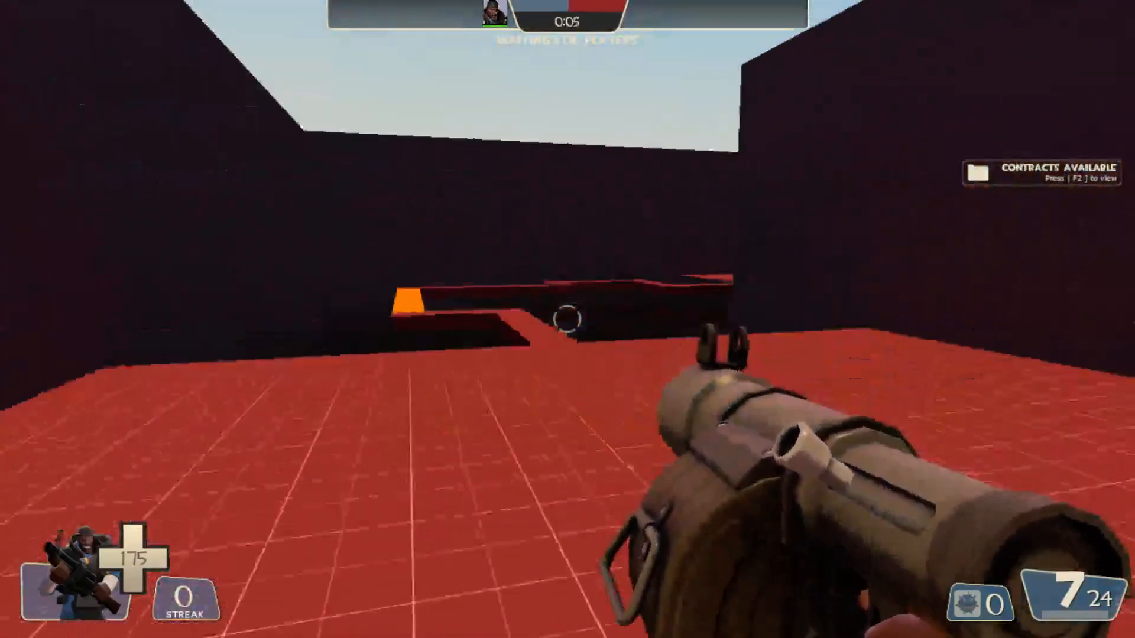
pyautogui.press('s')
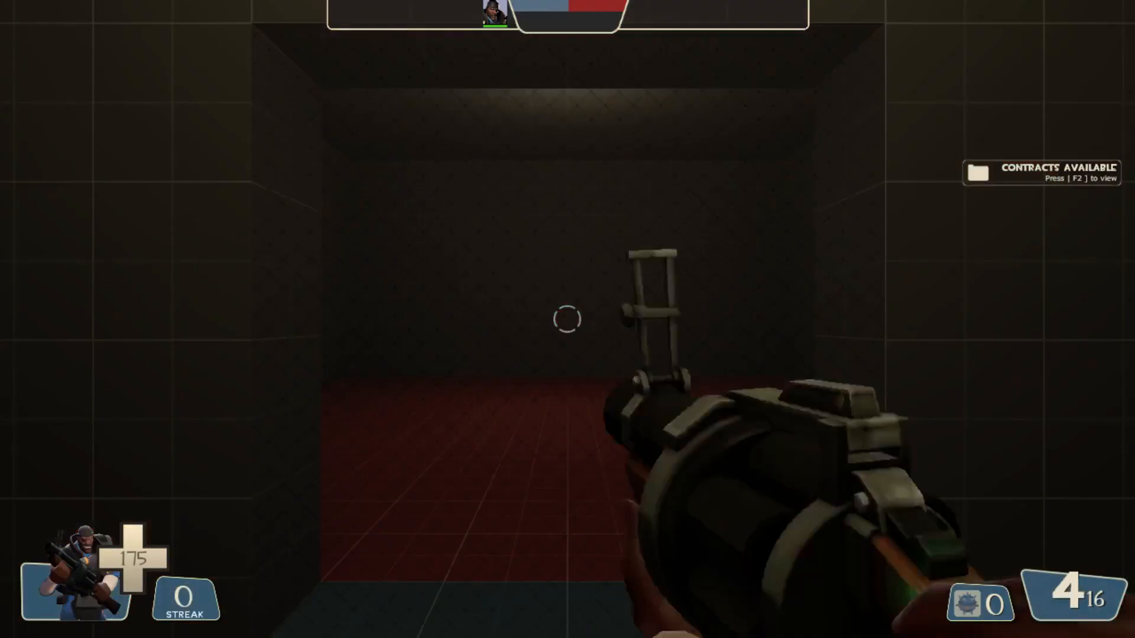
# - Fly to trap 8 with noclip and test it: place a stickybomb at its button, stand near the Demoman and detonate it
pyautogui.press('`')
pyautogui.press('`')
pyautogui.press('2')
pyautogui.click(567, 319)
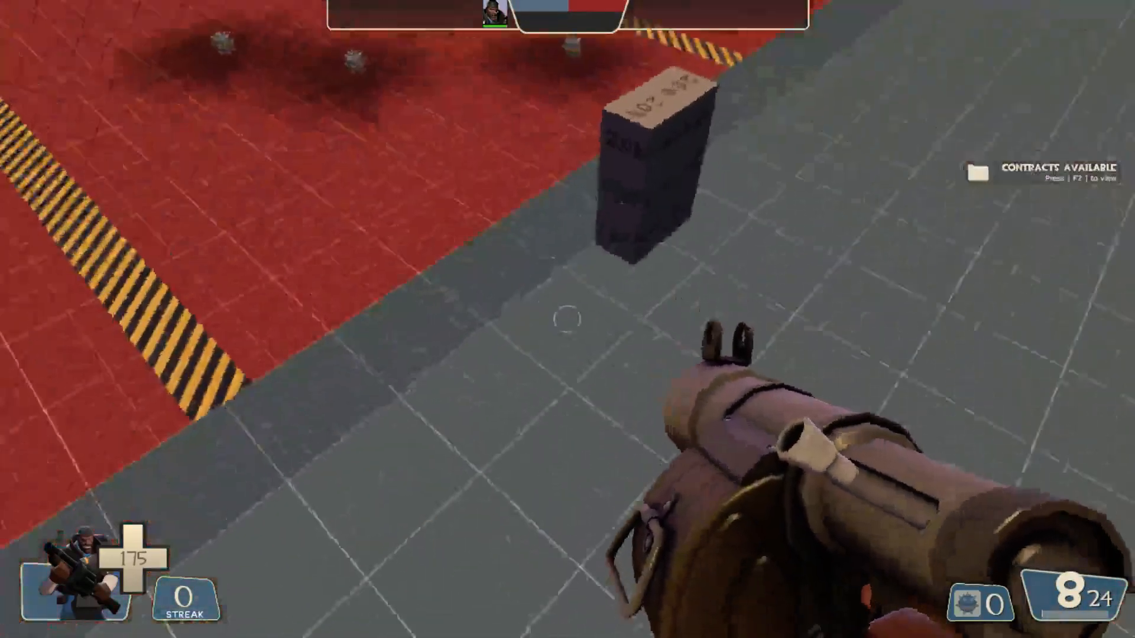
pyautogui.click(567, 319)
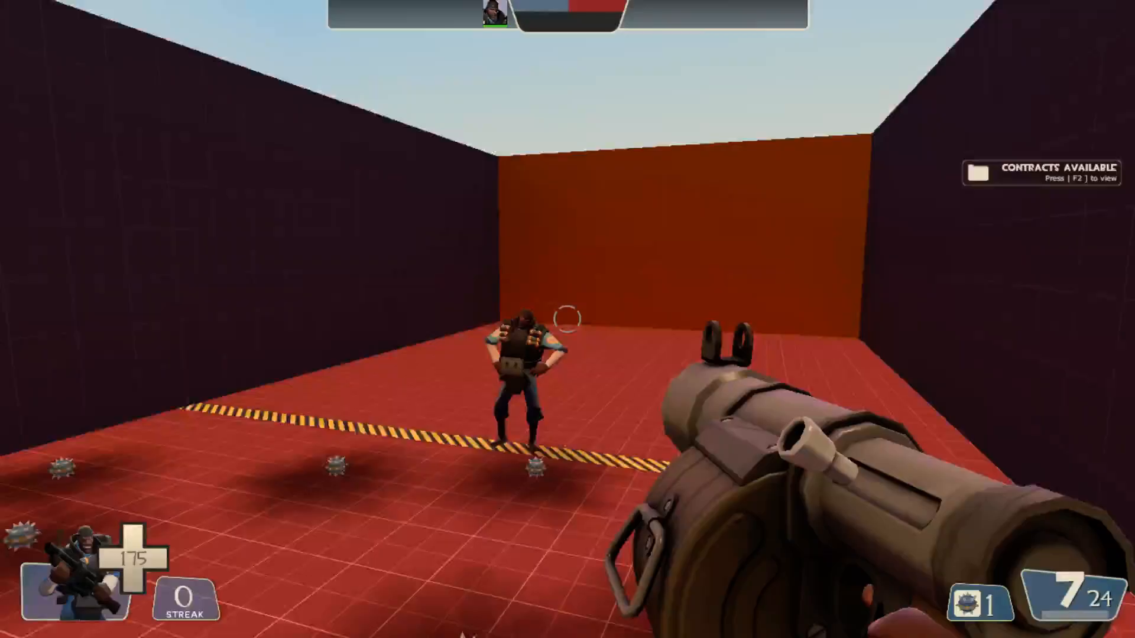
pyautogui.press('w')
pyautogui.press('a')
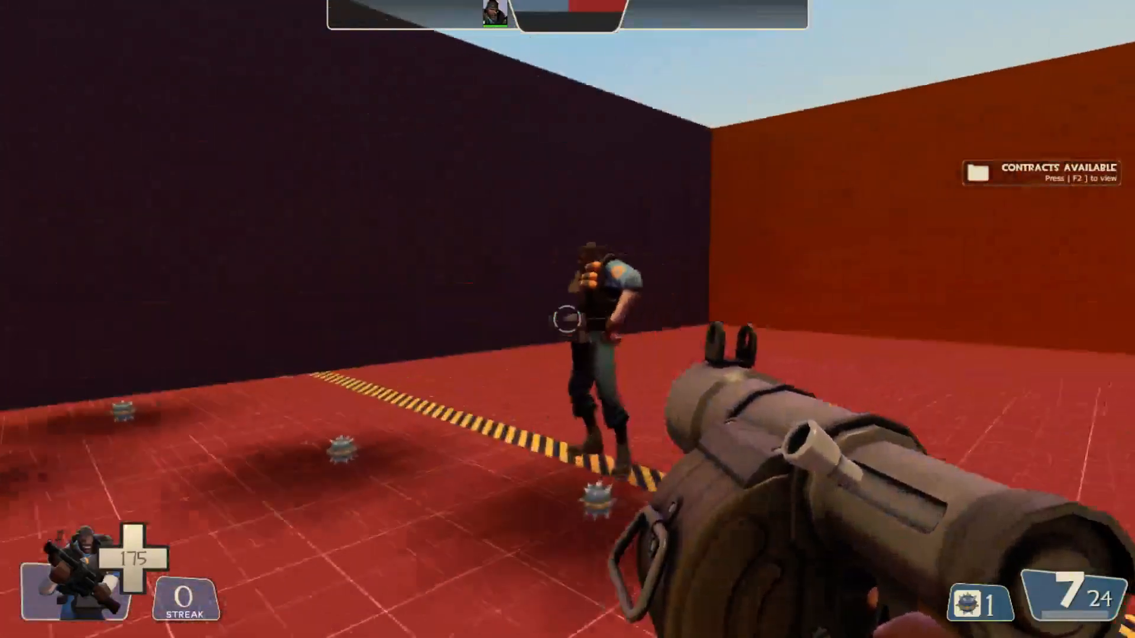
pyautogui.rightClick(568, 320)
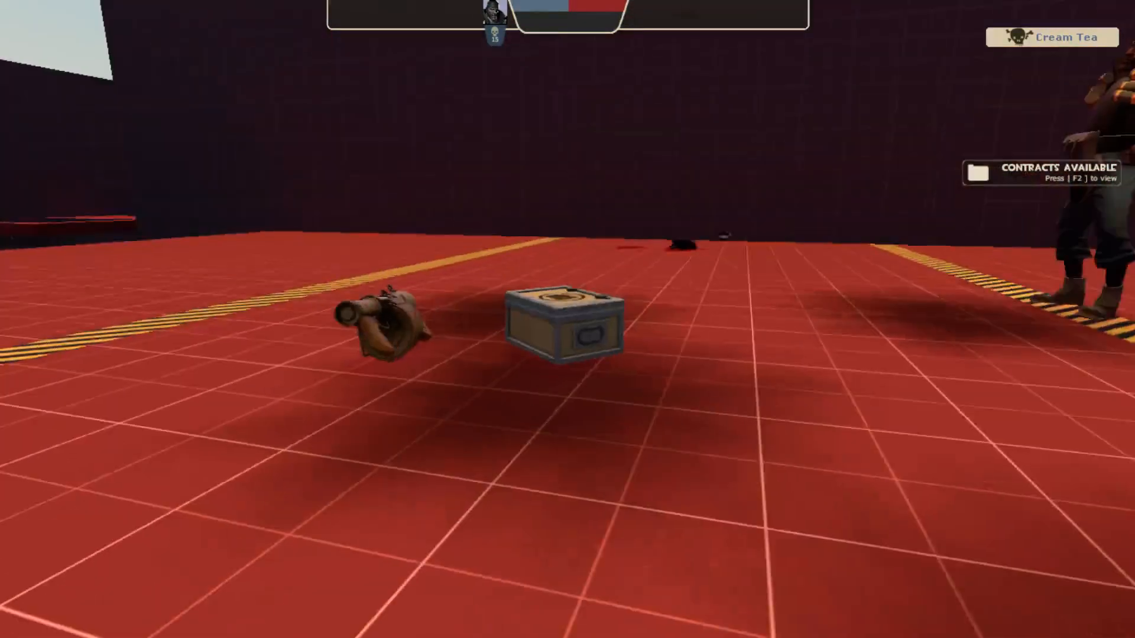
# - Quit Team Fortress 2 with the quit console command
pyautogui.press('`')
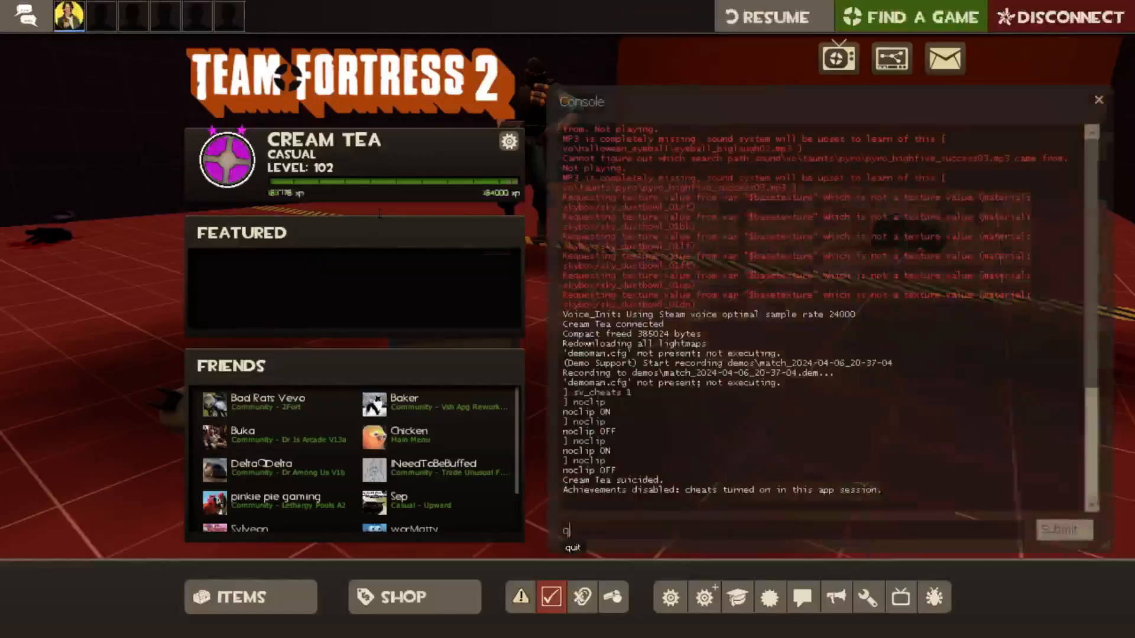
pyautogui.write('quit')
pyautogui.press('Return')
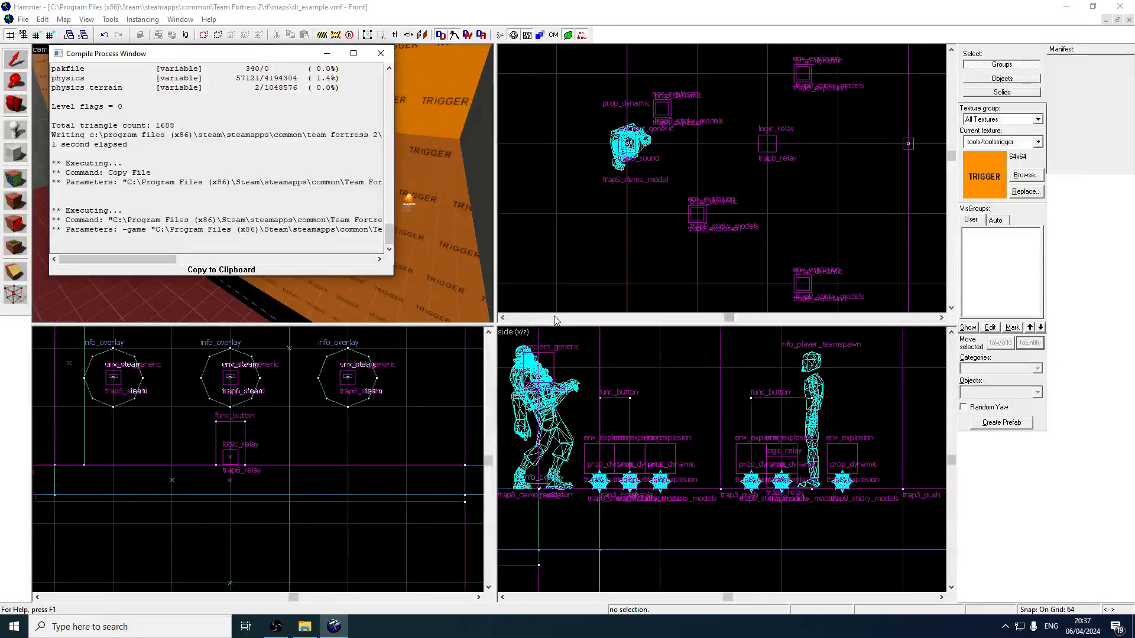
pyautogui.click(136, 626)
pyautogui.write('edg')
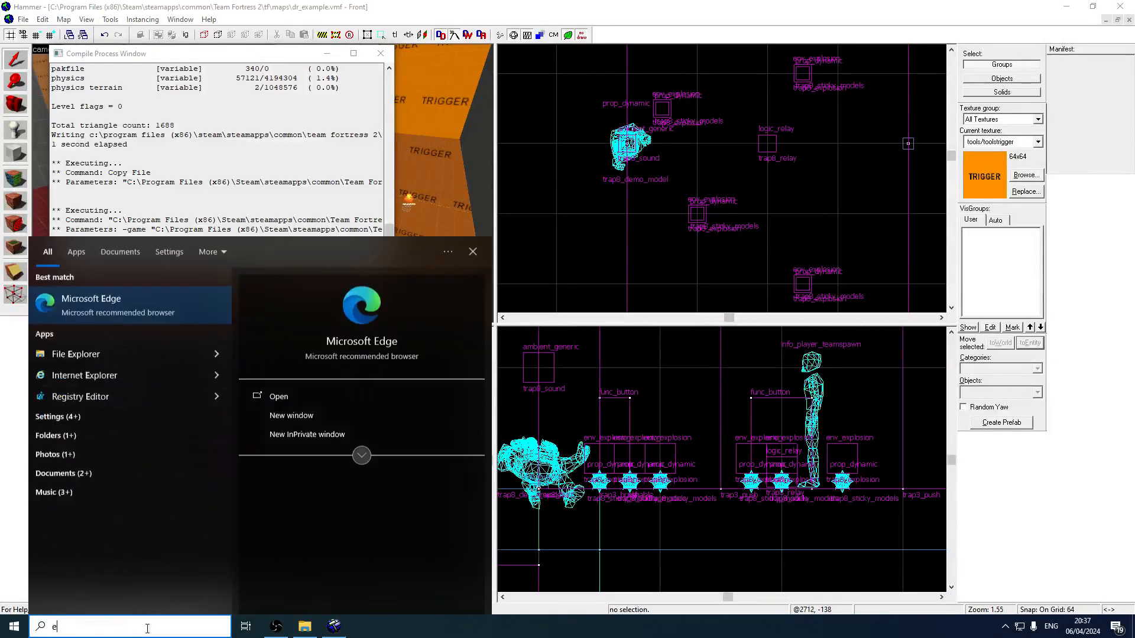
pyautogui.click(317, 435)
pyautogui.write('www.go')
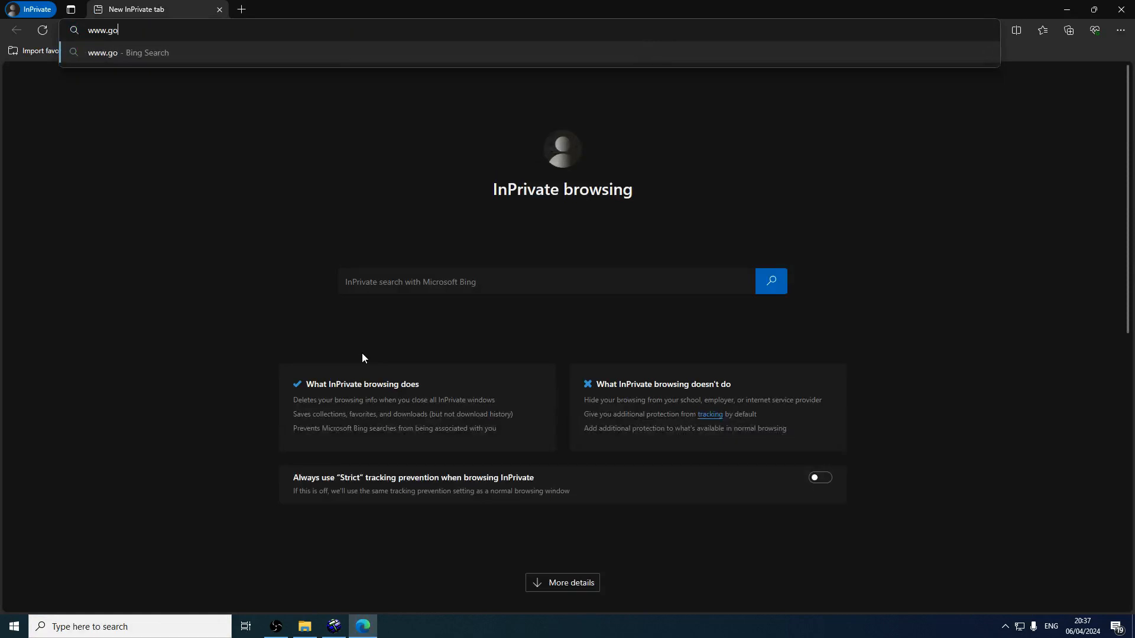
pyautogui.write('ogle.com')
pyautogui.press('Return')
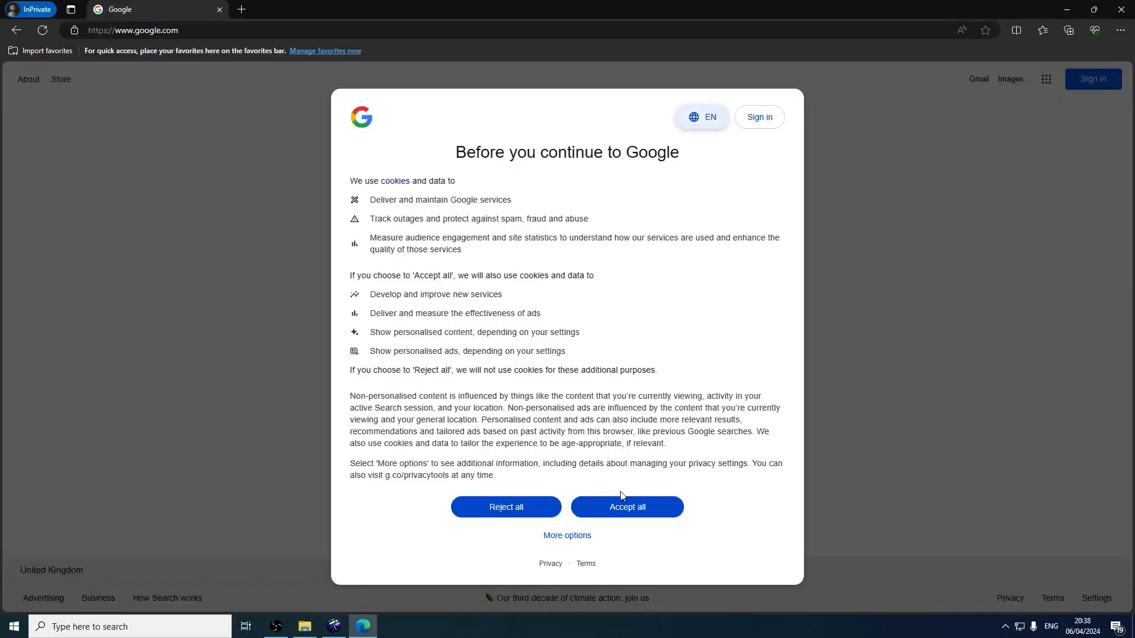
pyautogui.click(622, 502)
# - Search Google for "tf2 demoman voice responses" and open the Demoman responses page of the Official TF2 Wiki
pyautogui.click(529, 295)
pyautogui.write('tf2')
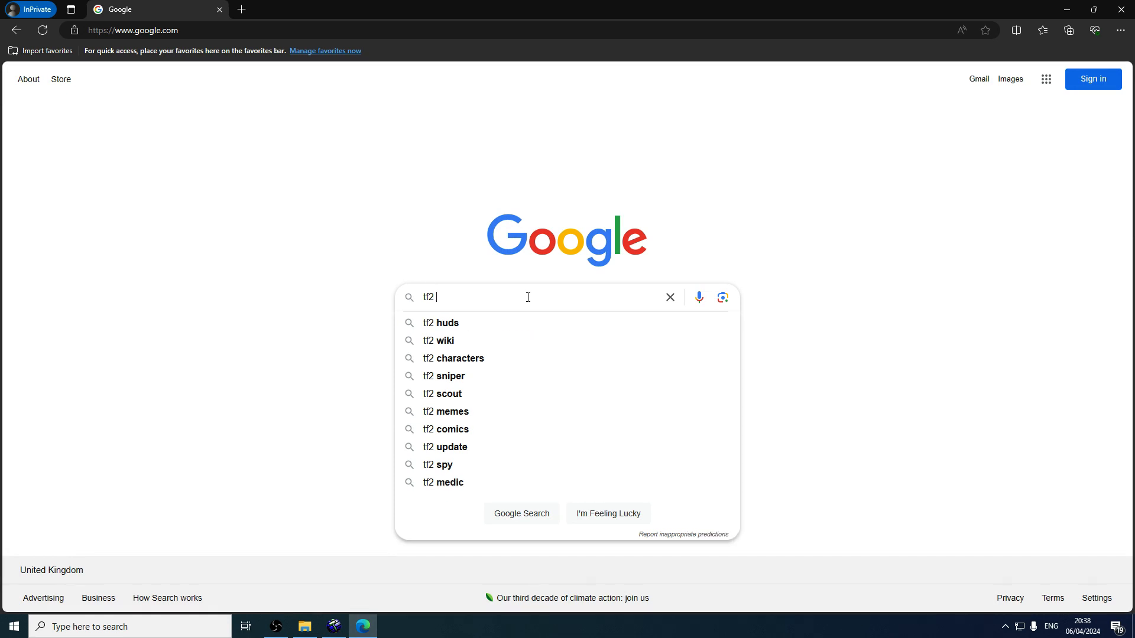
pyautogui.write('demo')
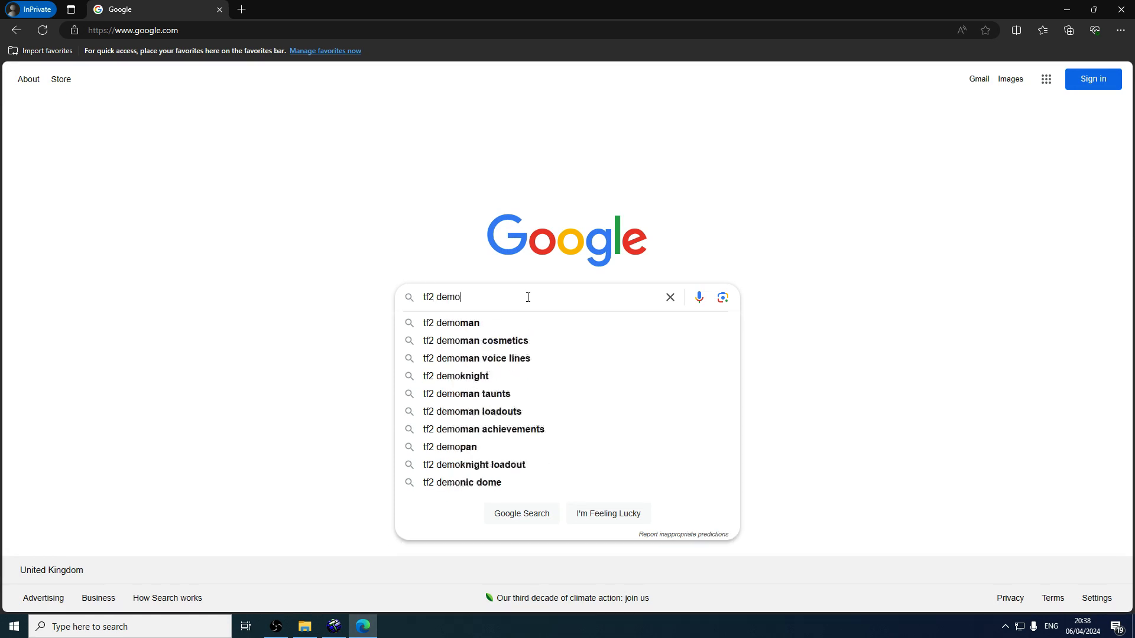
pyautogui.write('man voice responses')
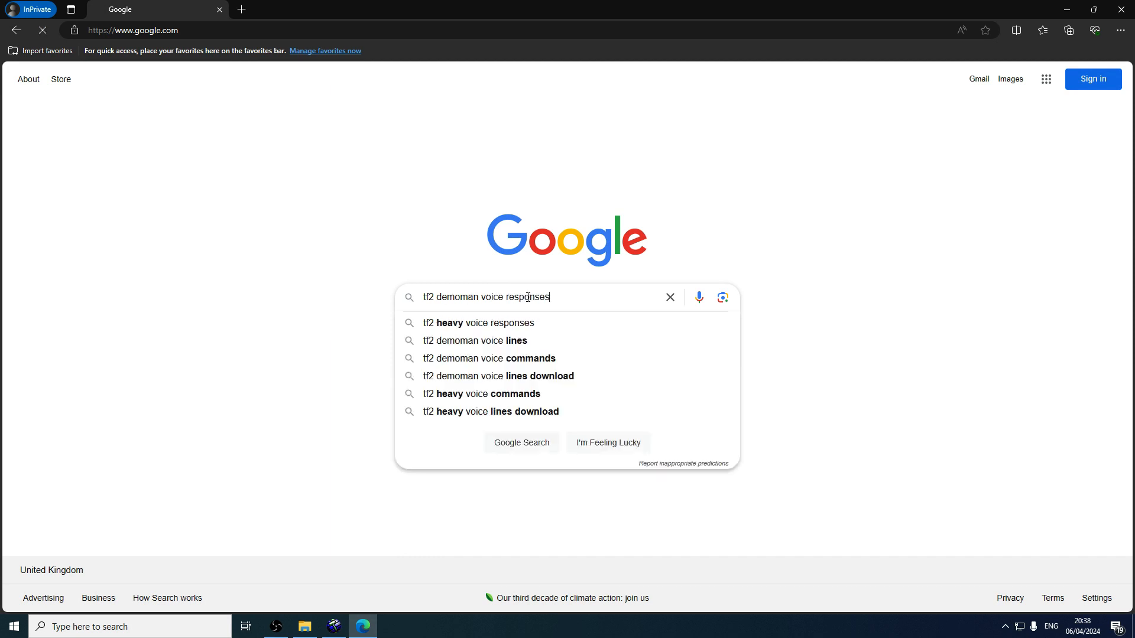
pyautogui.press('Return')
pyautogui.click(212, 212)
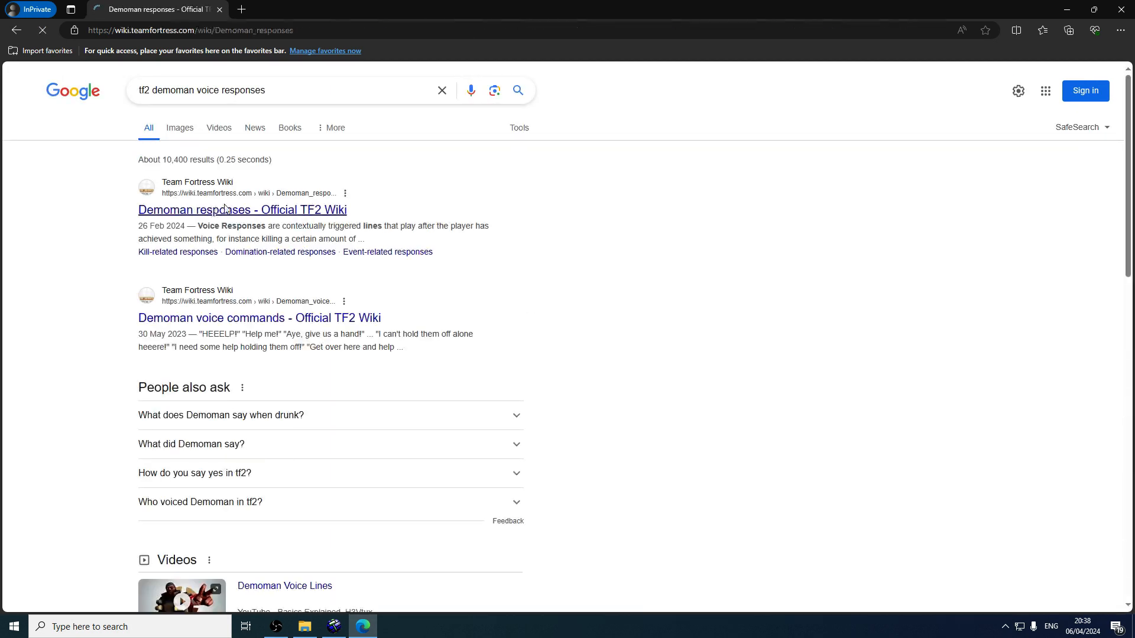
# - Find "taunt" on the Demoman responses page and open the linked Demoman taunts article
pyautogui.hotkey('ctrl', 'f')
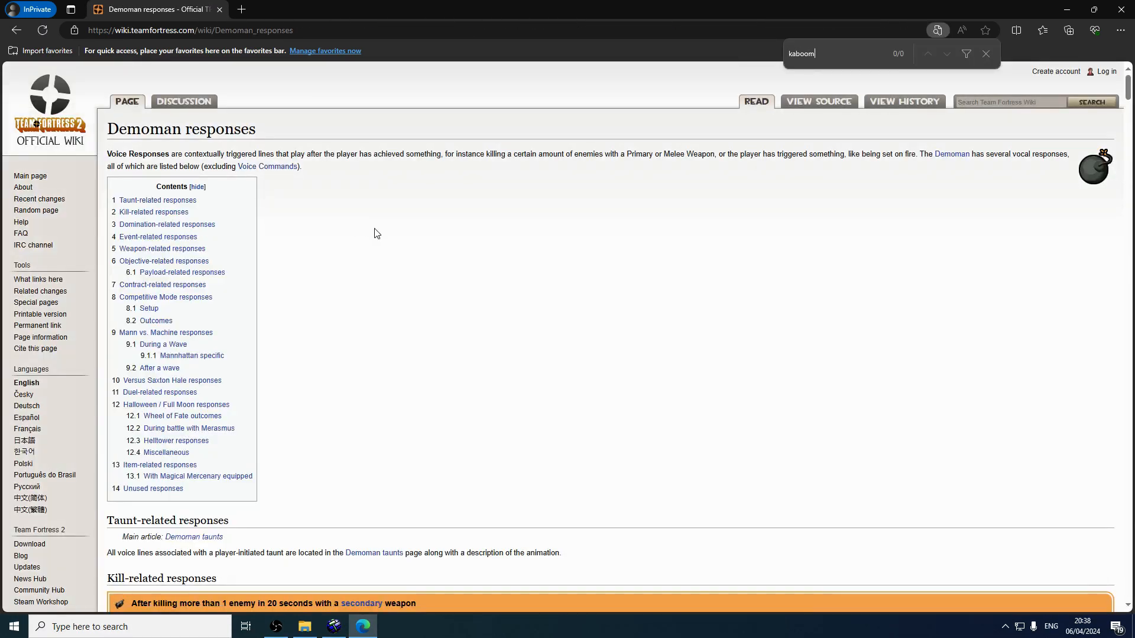
pyautogui.write('taunt')
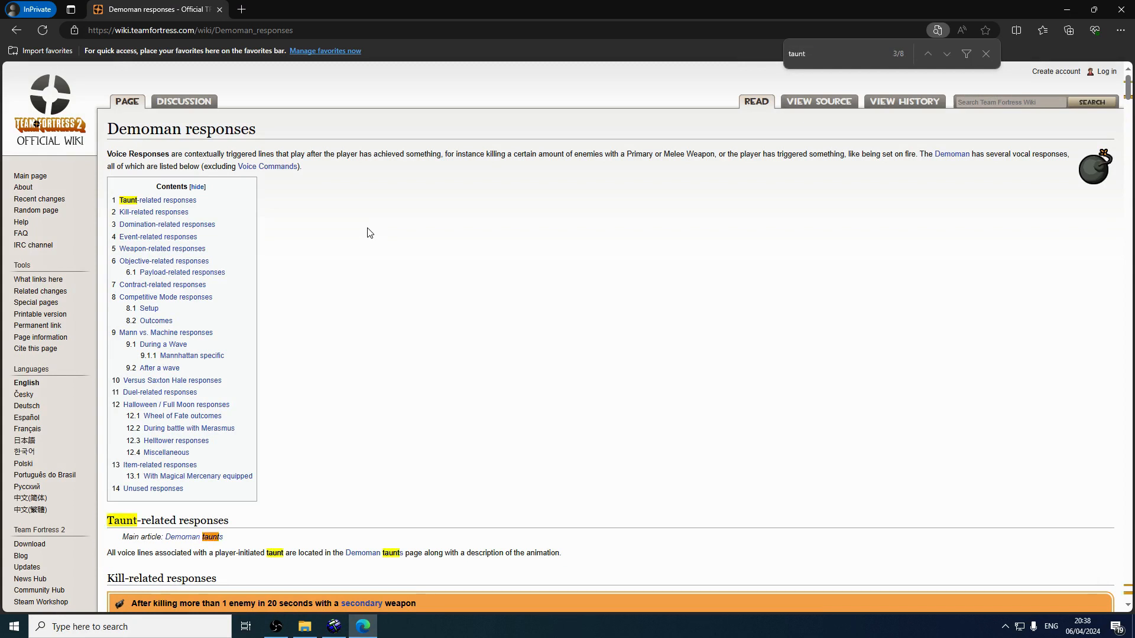
pyautogui.scroll(-4, 373, 345)
pyautogui.click(195, 298)
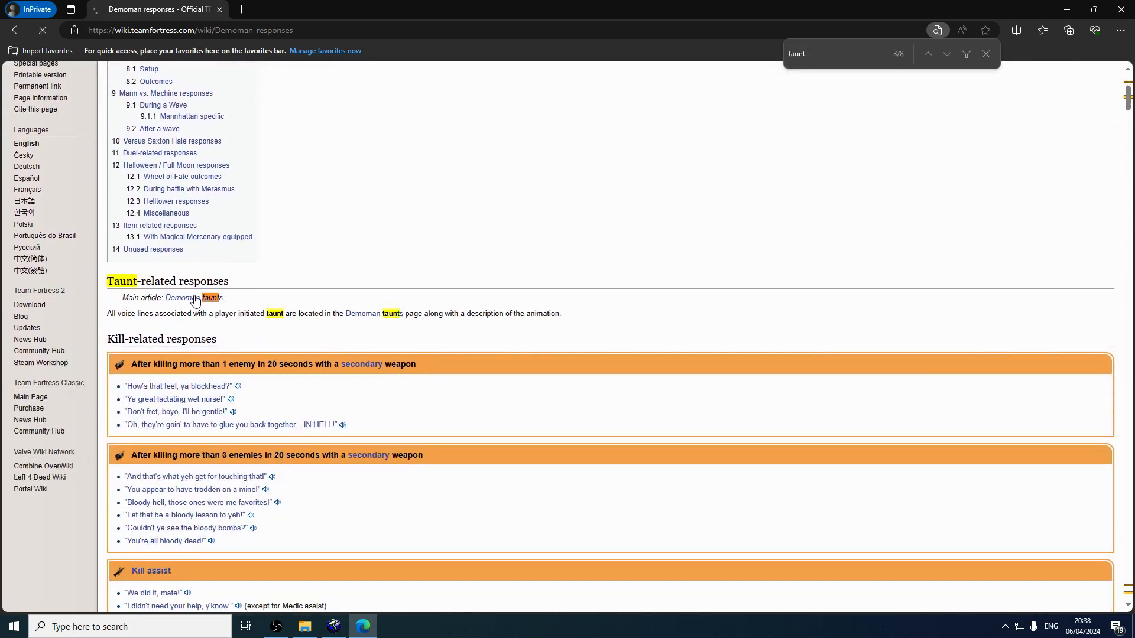
# - Find "ka-boom" on the Demoman taunts page, open its voice clip and copy the file name Demoman_specialcompleted11.wav from the address
pyautogui.hotkey('ctrl', 'f')
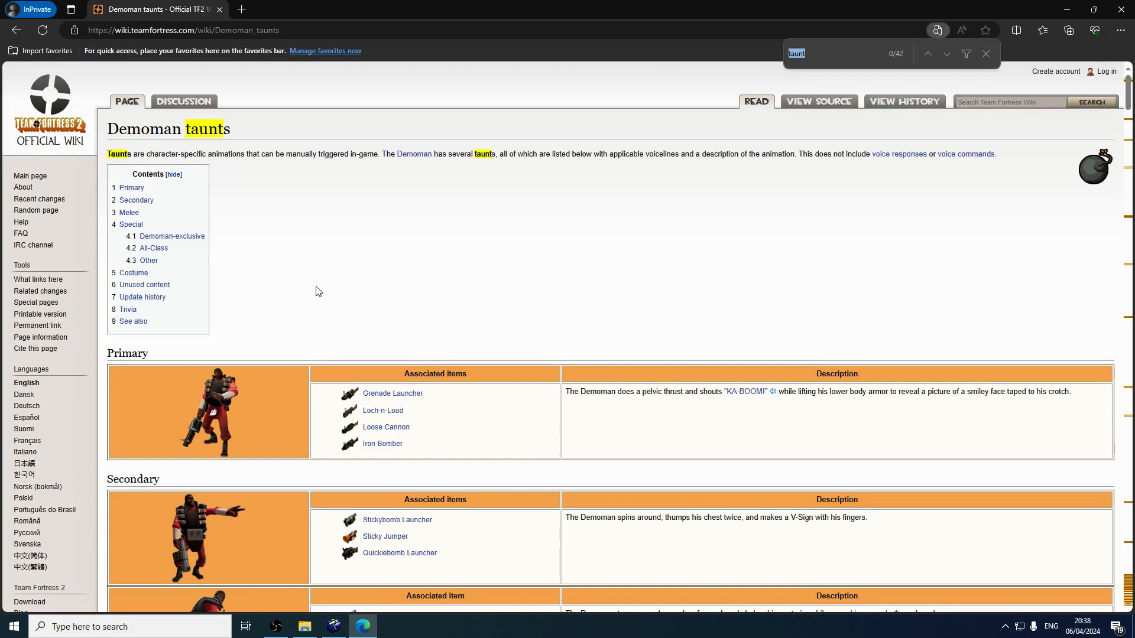
pyautogui.write('ka-boom')
pyautogui.press('Return')
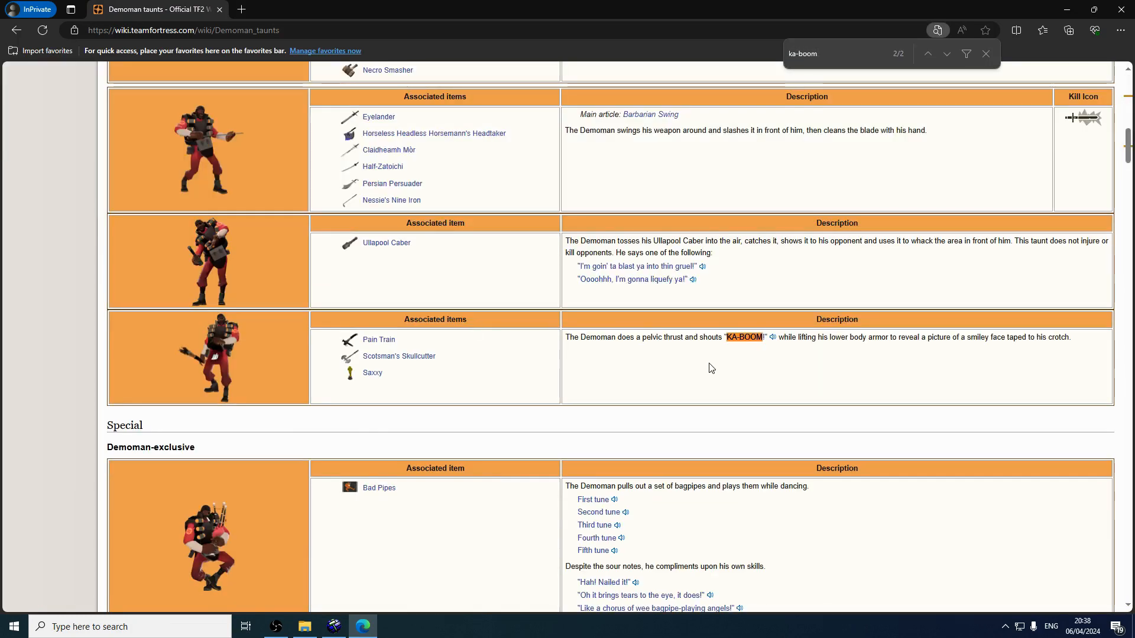
pyautogui.click(742, 338)
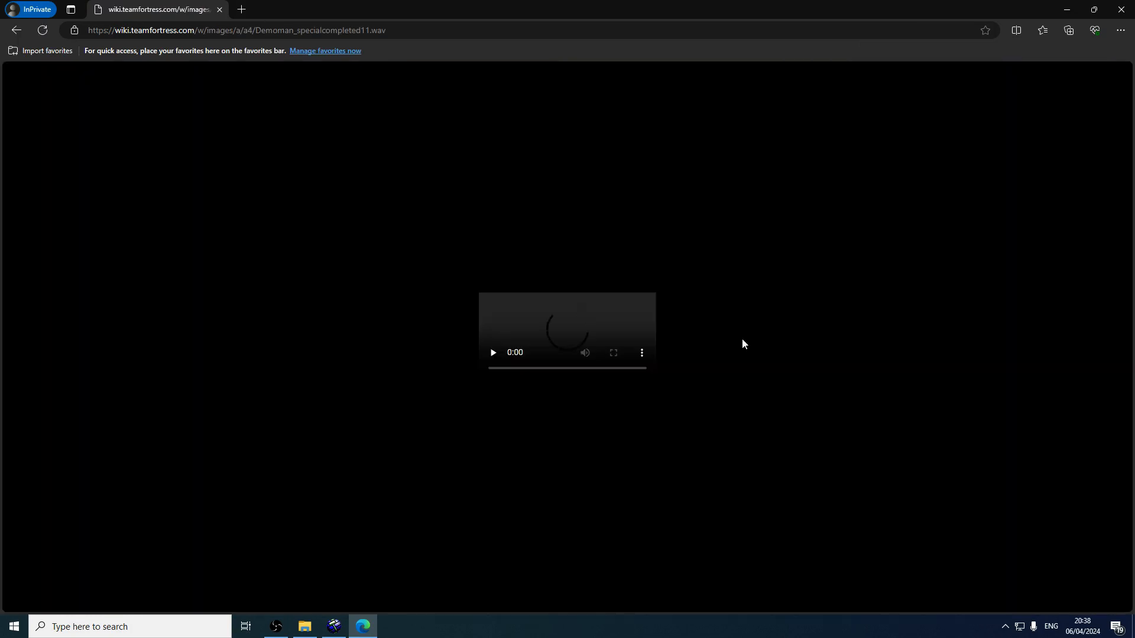
pyautogui.click(367, 31)
pyautogui.click(370, 31)
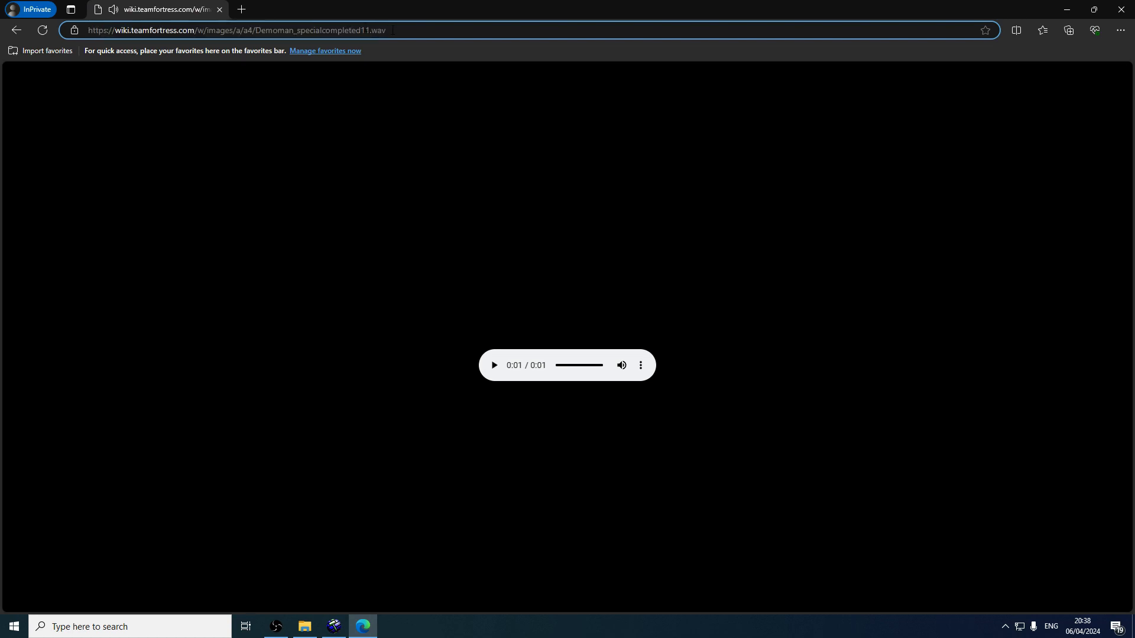
pyautogui.moveTo(392, 31); pyautogui.dragTo(273, 31)
# - Switch back to Hammer and set the sound name of the trap8_sound ambient_generic to vo\demoman_specialcompleted11.mp3
pyautogui.click(363, 628)
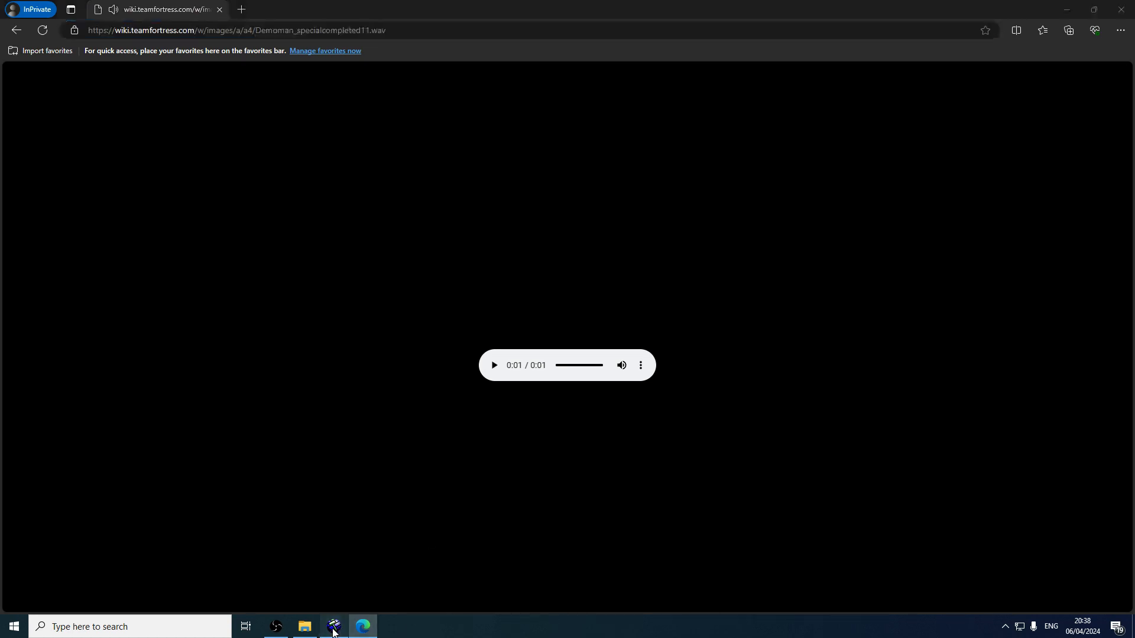
pyautogui.press('w')
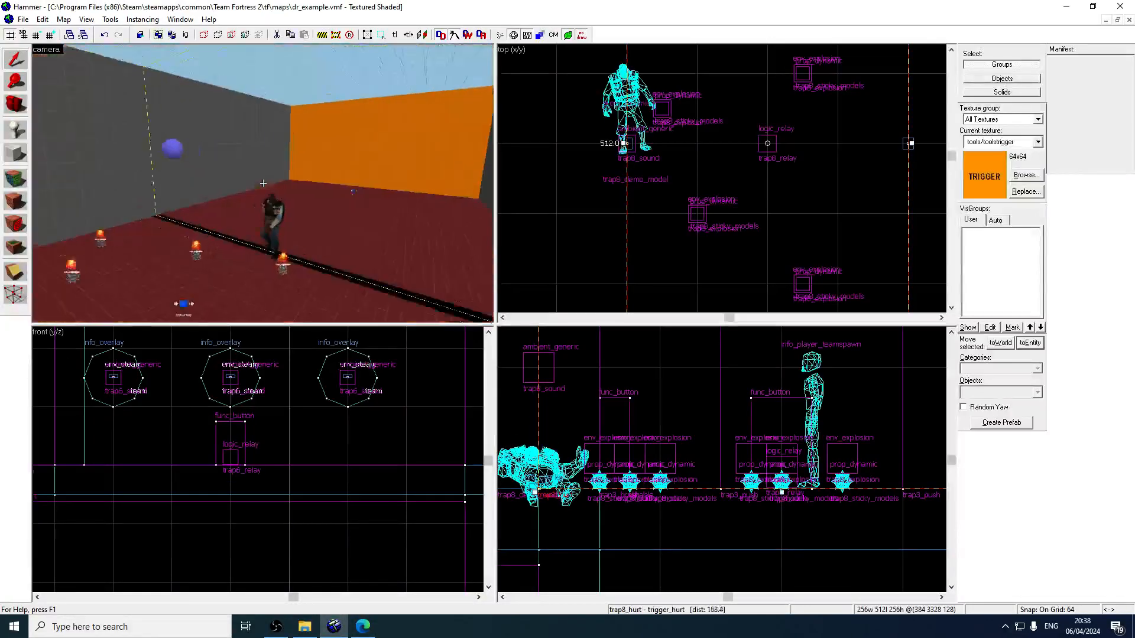
pyautogui.press('z')
pyautogui.doubleClick(263, 184)
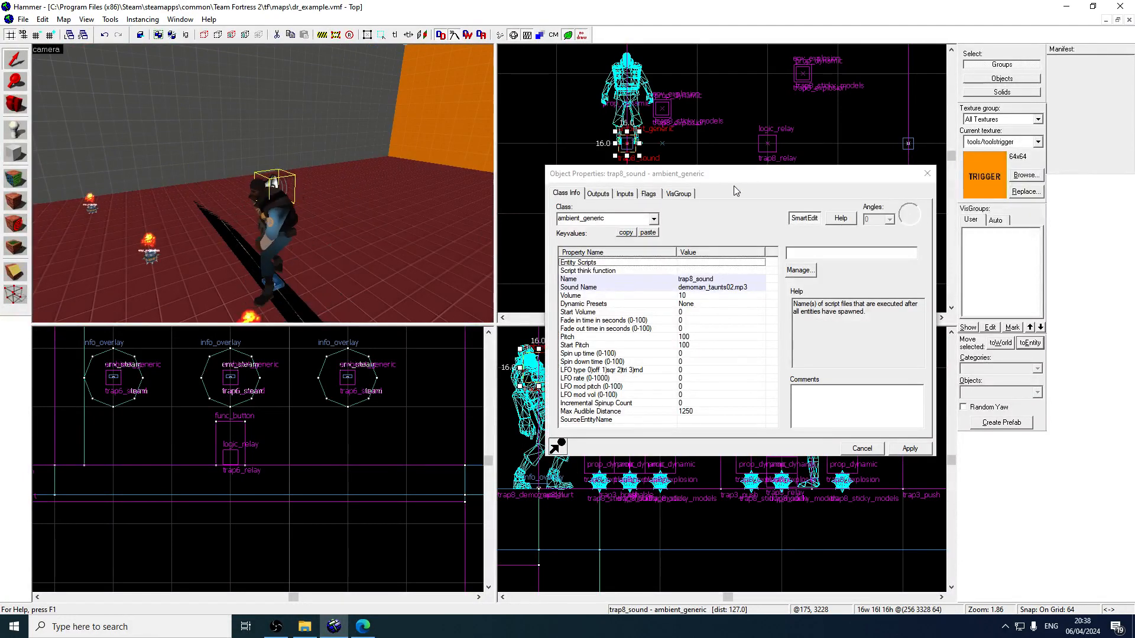
pyautogui.moveTo(733, 176); pyautogui.dragTo(409, 159)
pyautogui.click(418, 270)
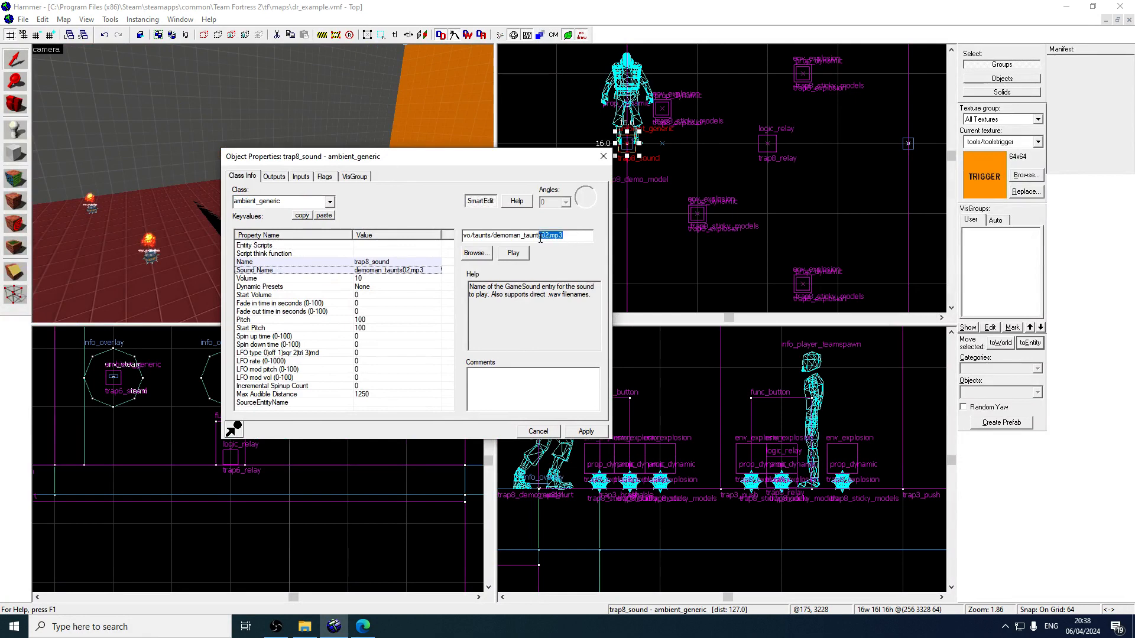
pyautogui.click(475, 253)
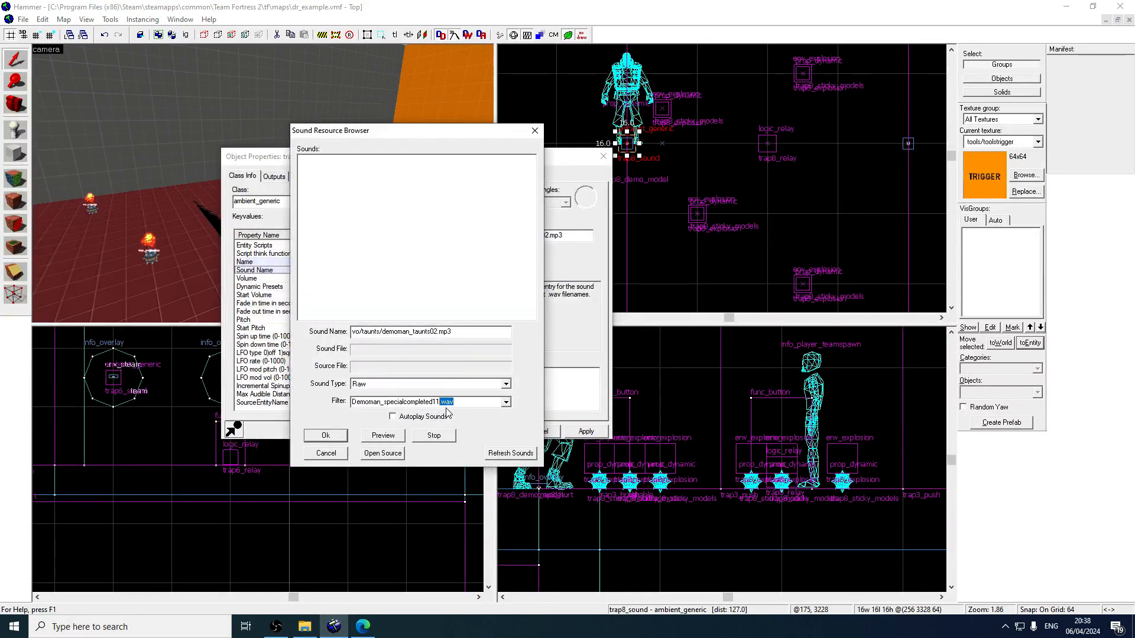
pyautogui.doubleClick(382, 160)
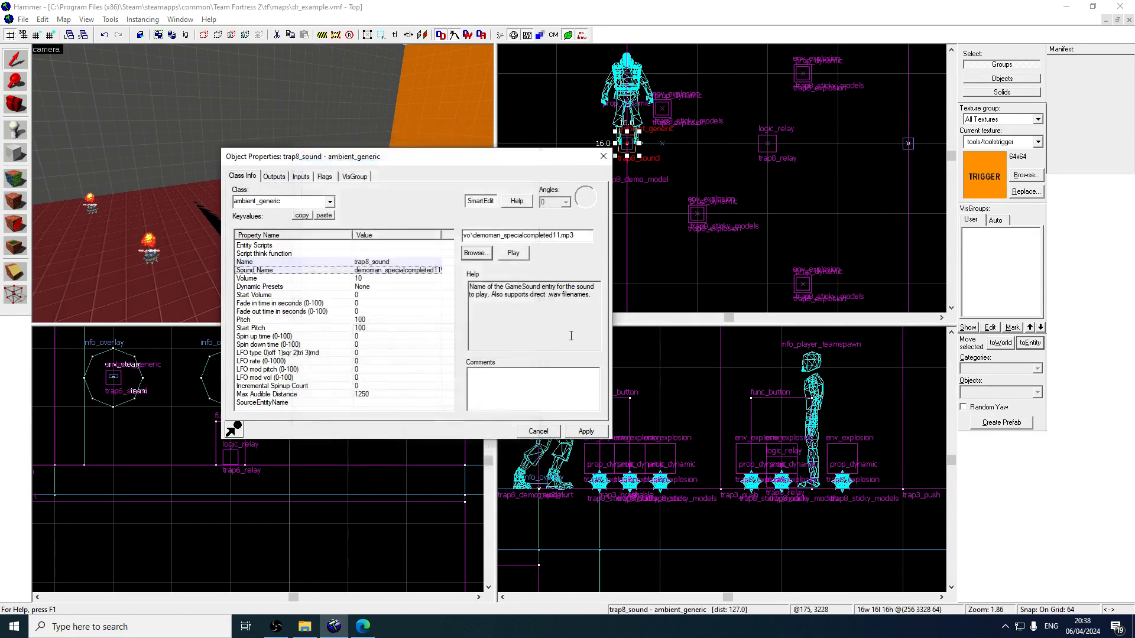
pyautogui.click(589, 431)
pyautogui.click(603, 157)
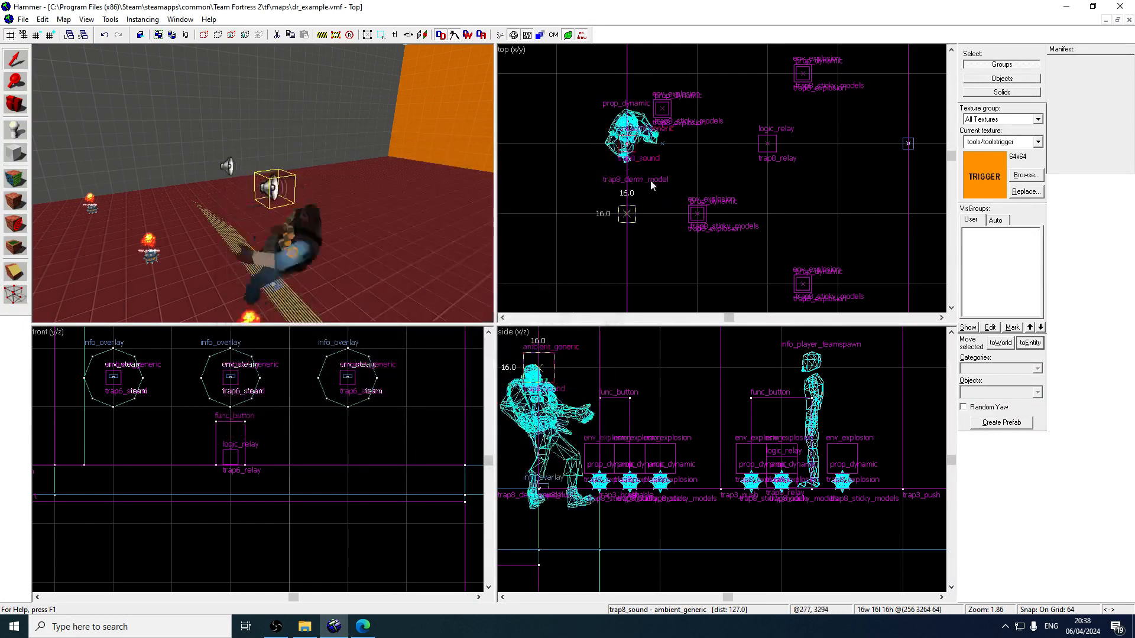
# - Duplicate the trap8_sound ambient_generic and place the copy near the Demoman model at (320 3392 64)
pyautogui.scroll(-3, 650, 180)
pyautogui.moveTo(636, 200); pyautogui.dragTo(679, 135)
pyautogui.press('a')
pyautogui.press('s')
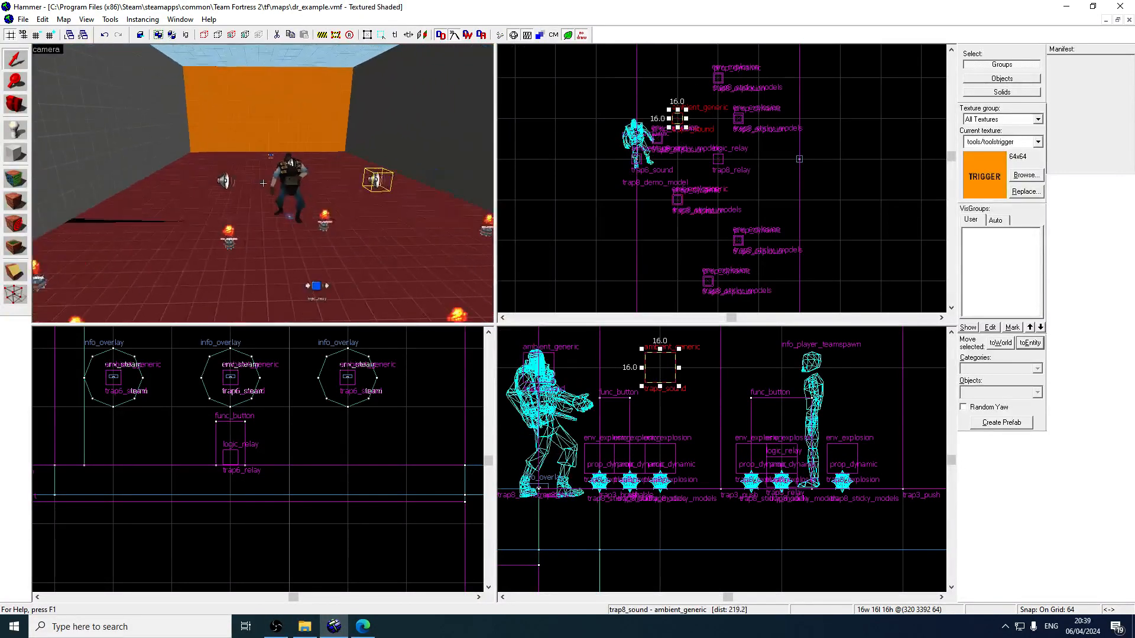
pyautogui.press('d')
pyautogui.press('a')
pyautogui.press('s')
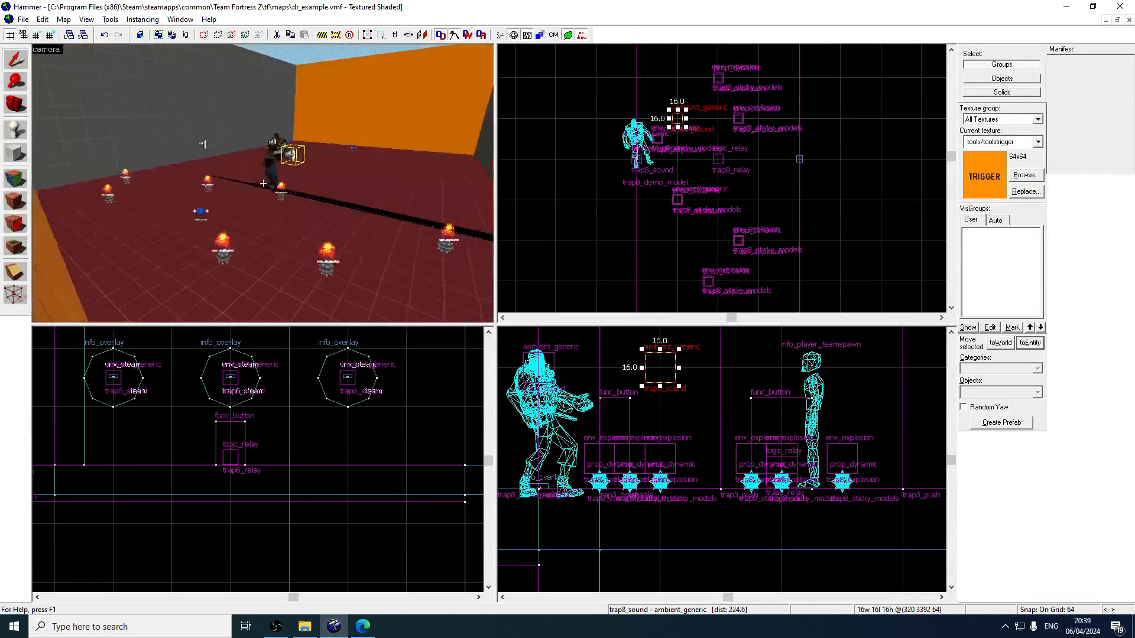
# - Clear the selection and compile and run the dr_example map with BSP, VIS and RAD all set to Normal
pyautogui.press('s')
pyautogui.press('w')
pyautogui.press('s')
pyautogui.press('z')
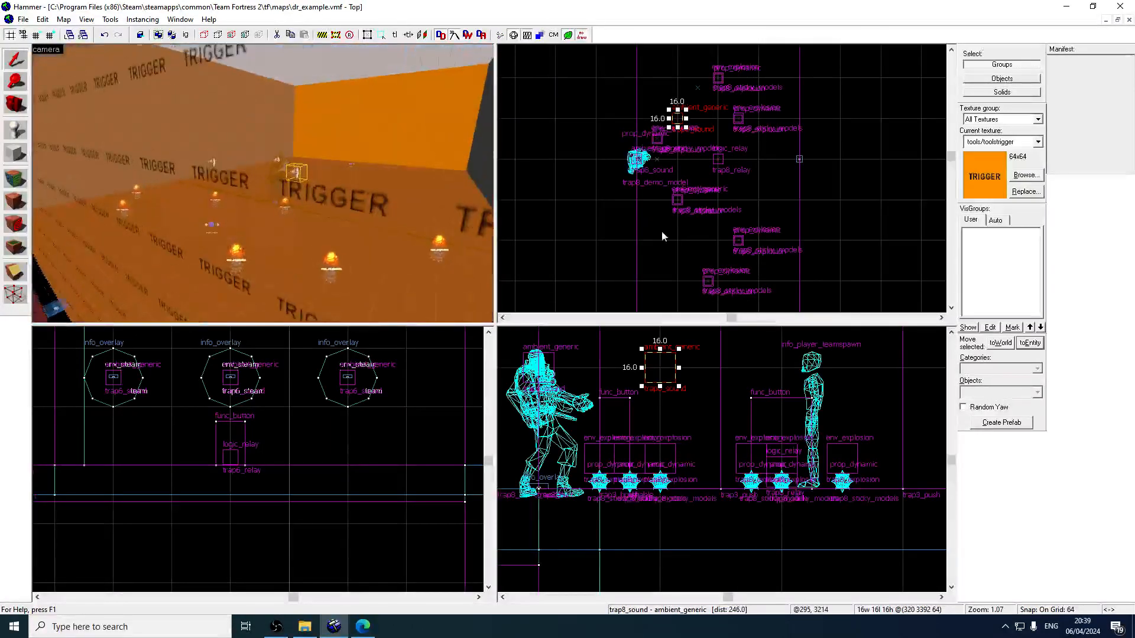
pyautogui.click(664, 235)
pyautogui.press('z')
pyautogui.press('s')
pyautogui.press('s')
pyautogui.press('z')
pyautogui.click(23, 19)
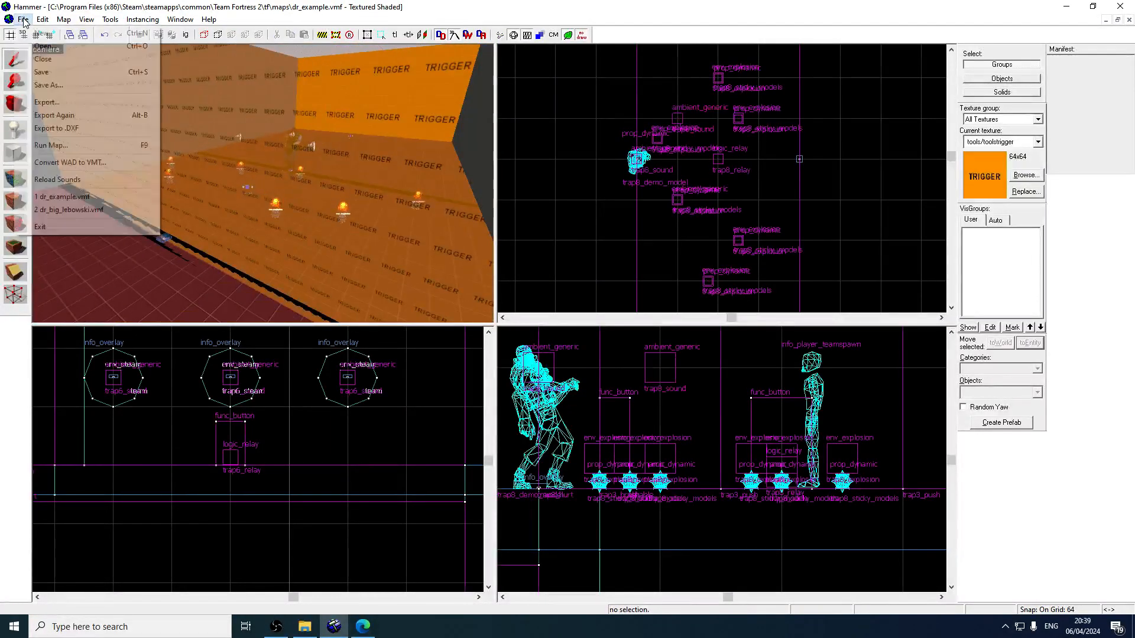
pyautogui.click(53, 144)
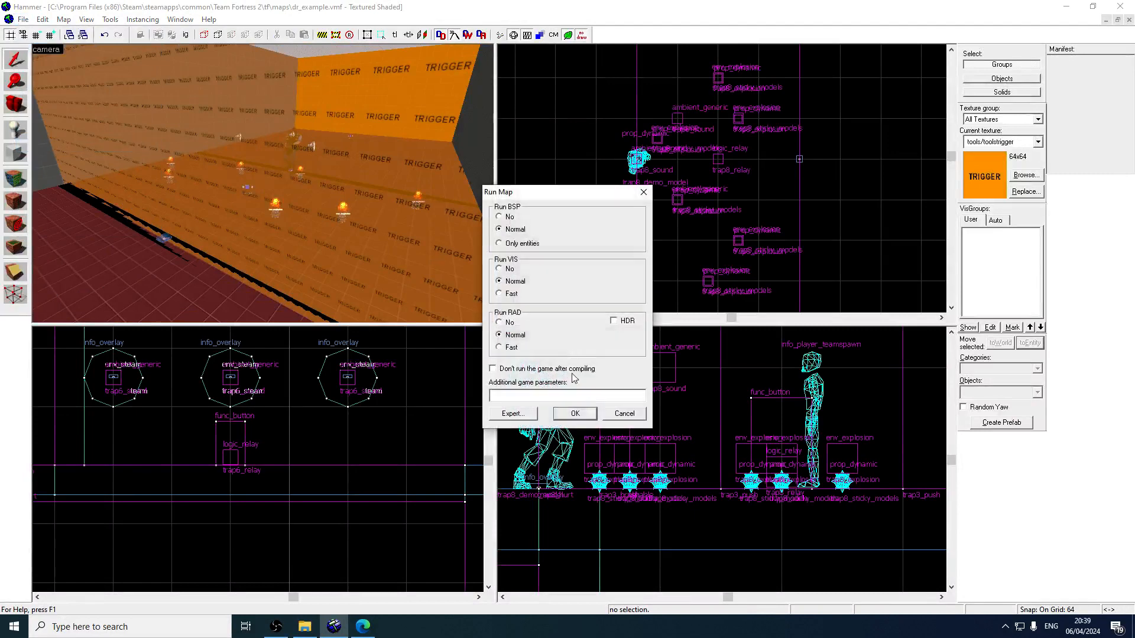
pyautogui.click(575, 414)
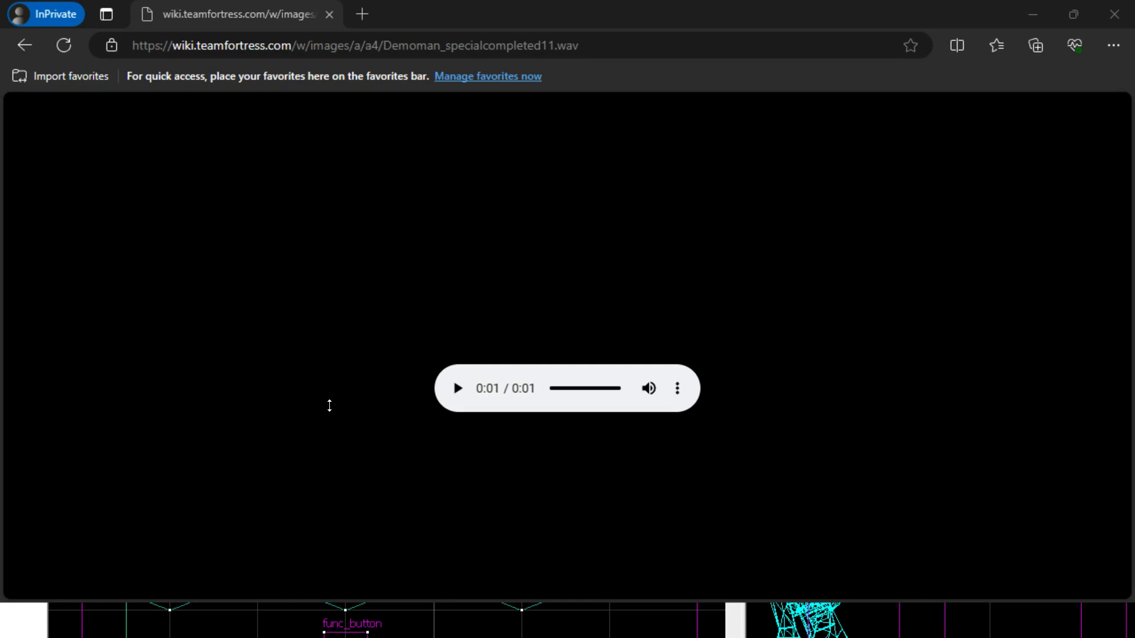
# - Switch to Team Fortress 2, get past the welcome screen and join team BLU as Demoman
pyautogui.press('super')
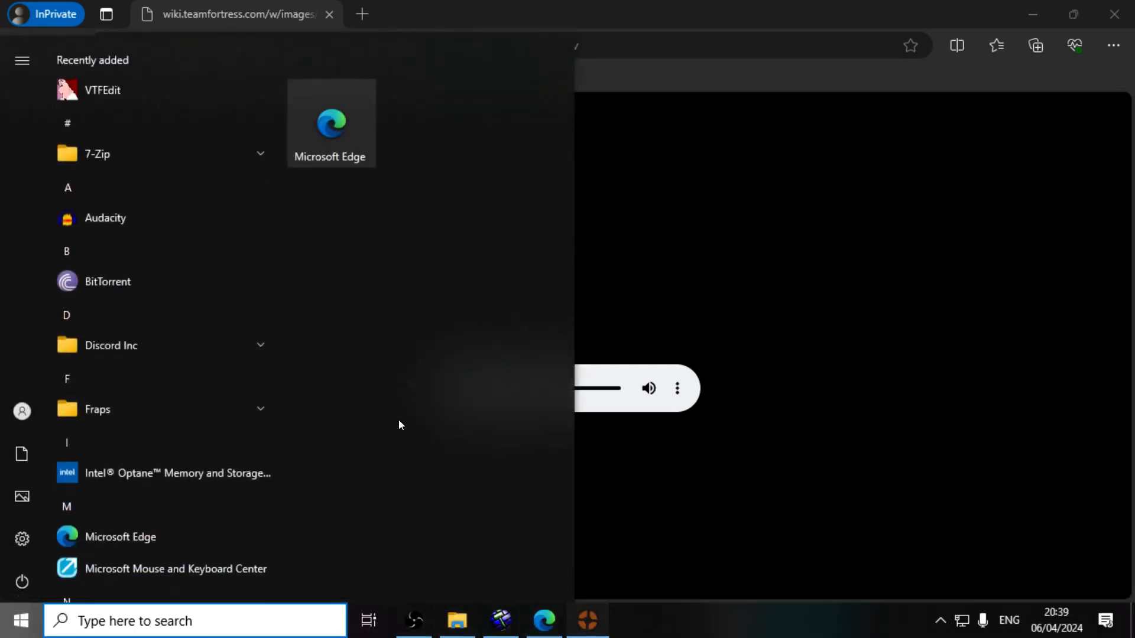
pyautogui.press('super')
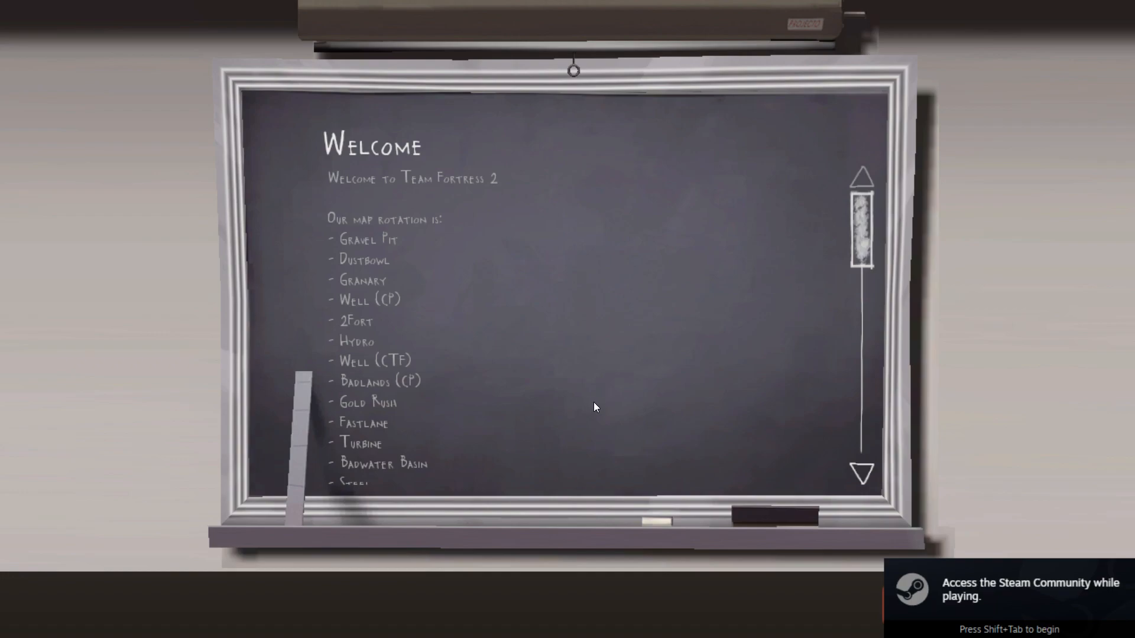
pyautogui.click(593, 402)
pyautogui.click(434, 185)
pyautogui.click(317, 71)
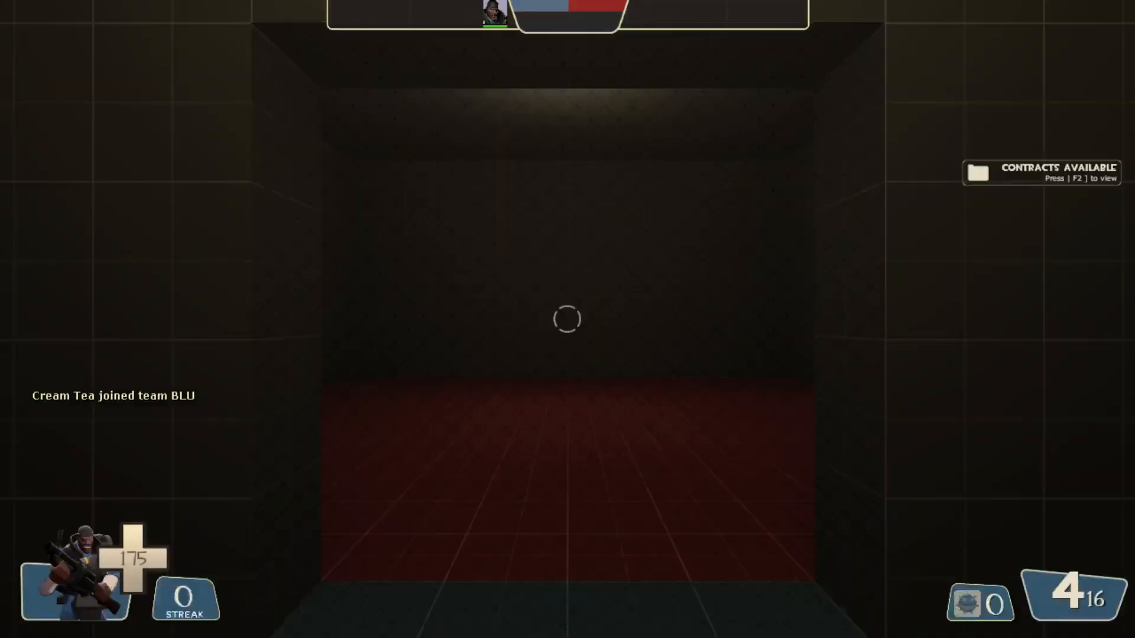
# - Set sv_cheats to 1 and turn on noclip through the game's developer console
pyautogui.press('`')
pyautogui.write('sv_chea')
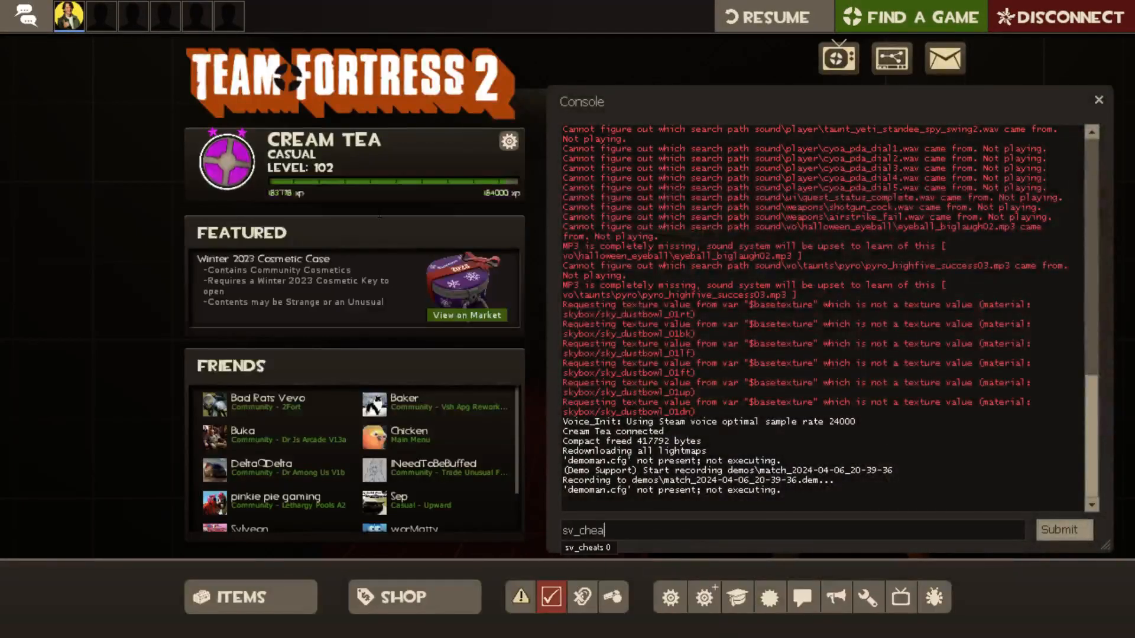
pyautogui.write('ts 1')
pyautogui.press('Return')
pyautogui.write('noclip')
pyautogui.press('Return')
pyautogui.press('Escape')
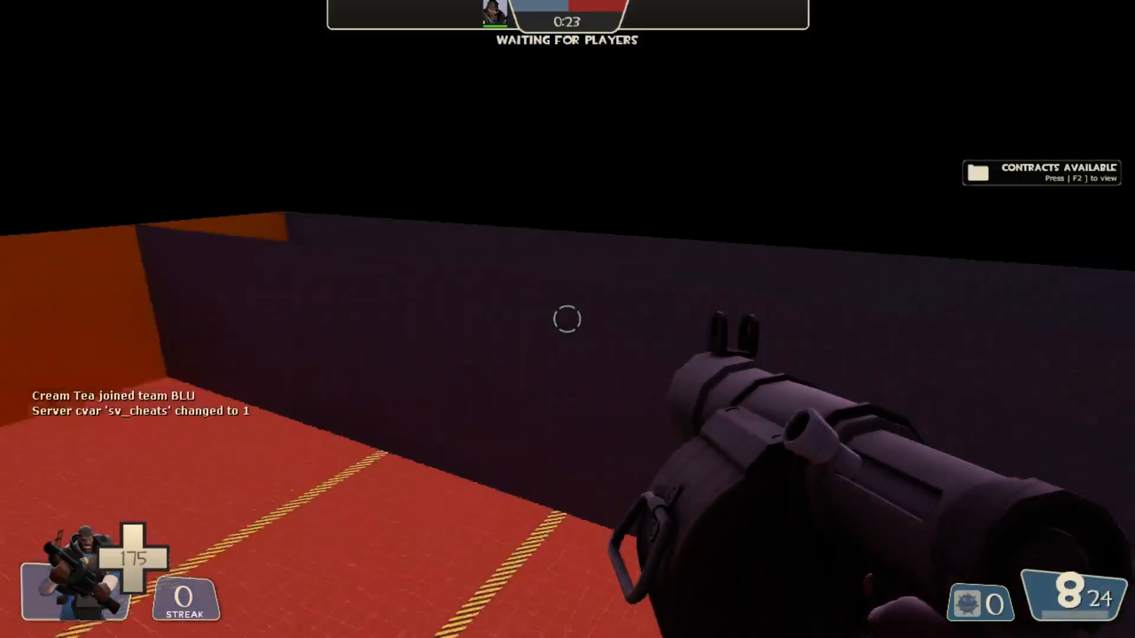
# - Fly to trap 8, activate it with a shot and check the Demoman model, explosions and "KA-BOOM!" sound
pyautogui.press('g')
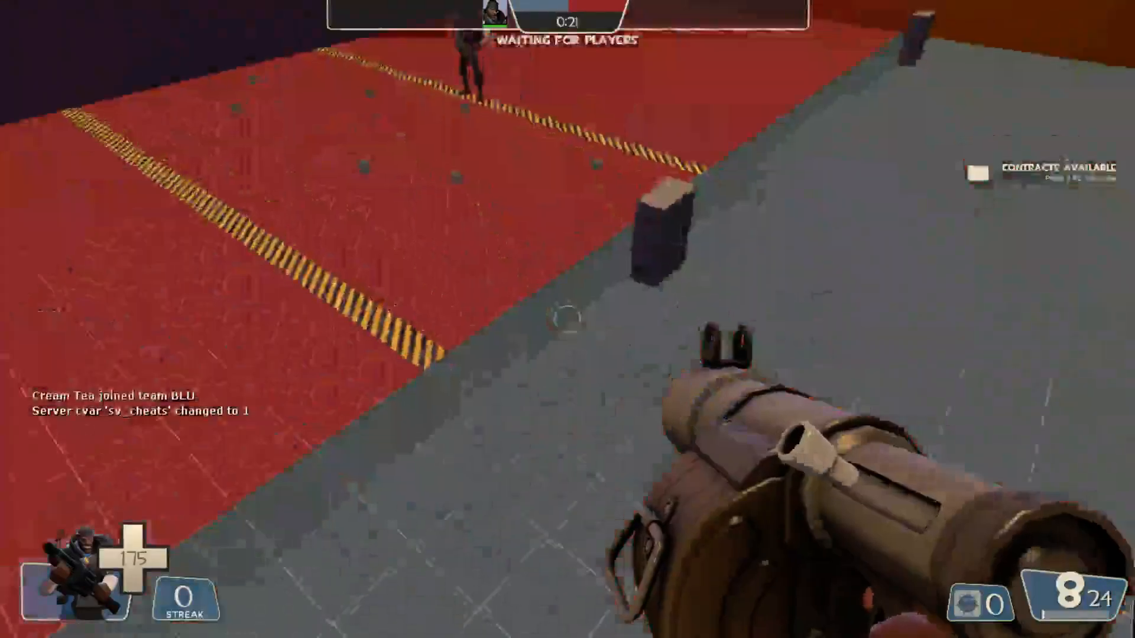
pyautogui.click(567, 319)
pyautogui.press('`')
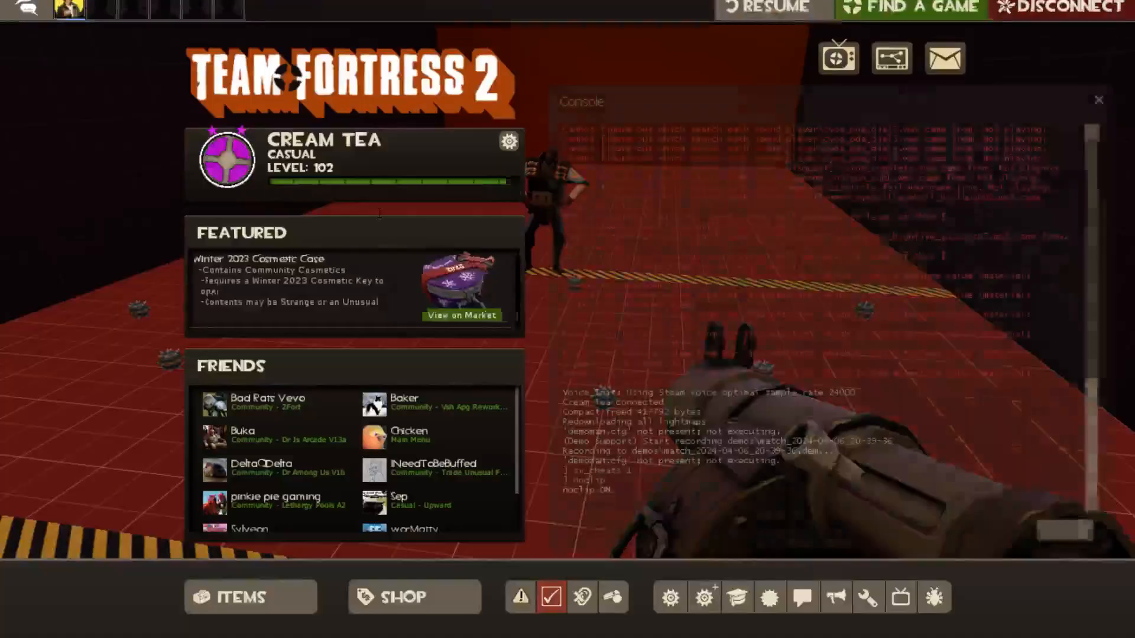
pyautogui.press('Escape')
pyautogui.press('s')
pyautogui.press('w')
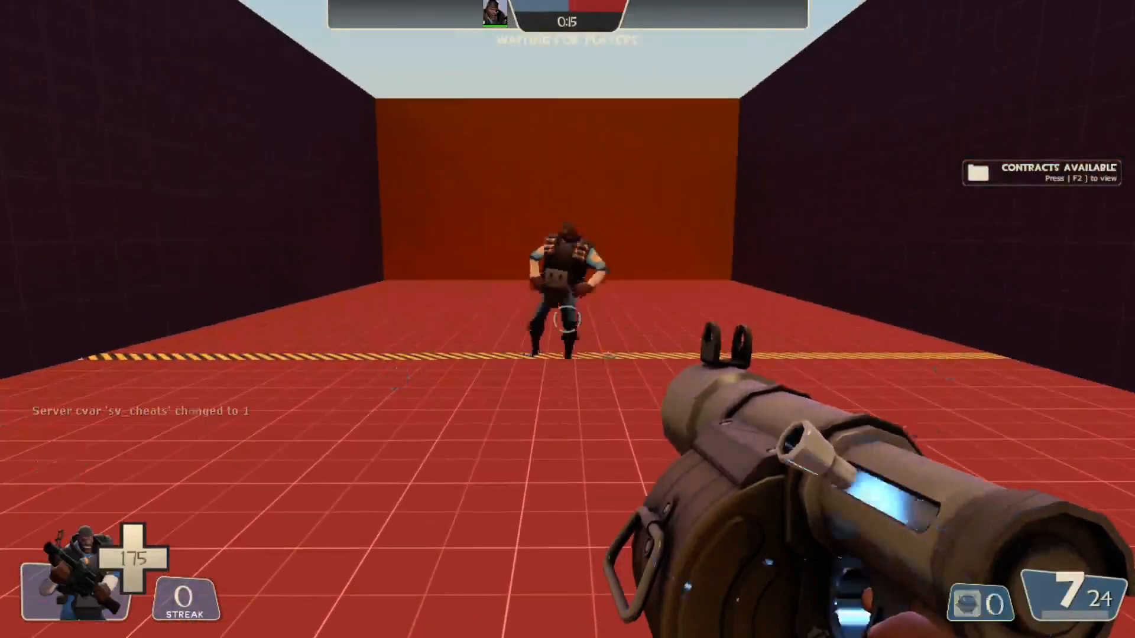
pyautogui.rightClick(568, 319)
pyautogui.press('d')
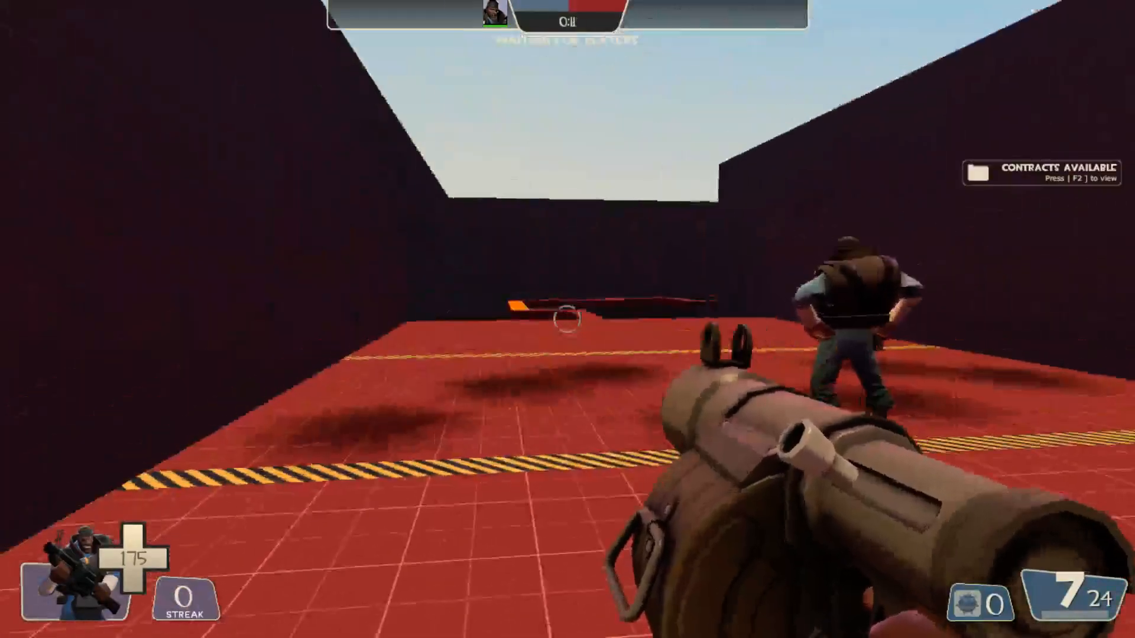
# - Quit Team Fortress 2 with the quit console command and switch back to Hammer
pyautogui.press('Escape')
pyautogui.write('quit')
pyautogui.press('Return')
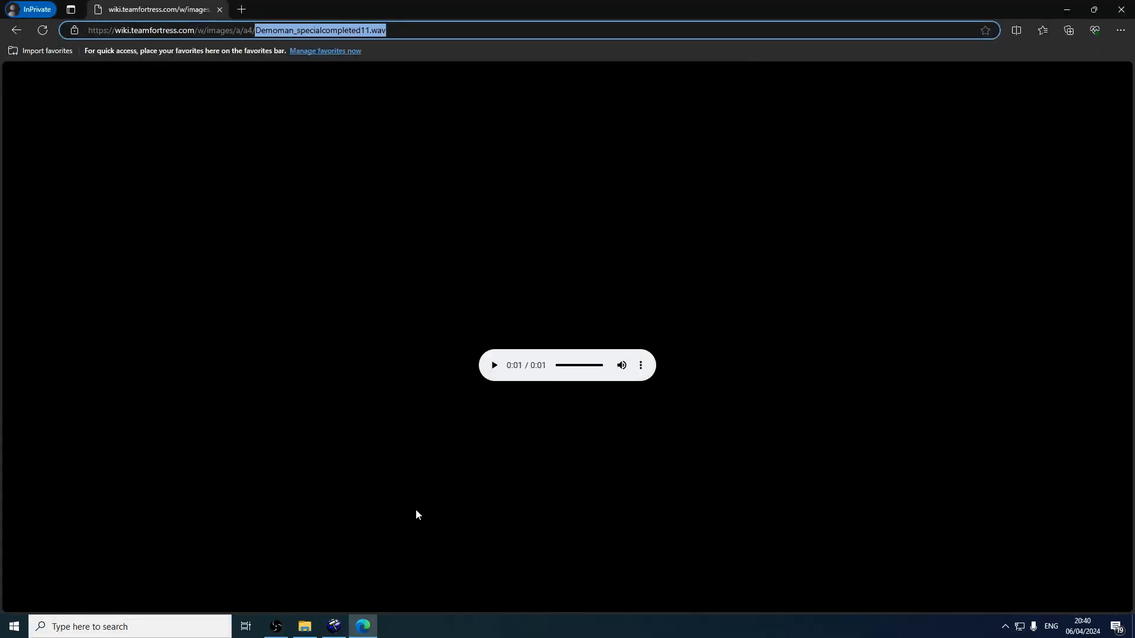
pyautogui.click(345, 631)
# - Select the trap10_relay logic_relay and examine the area around it and the rest of the trap corridor in the 3D view
pyautogui.press('z')
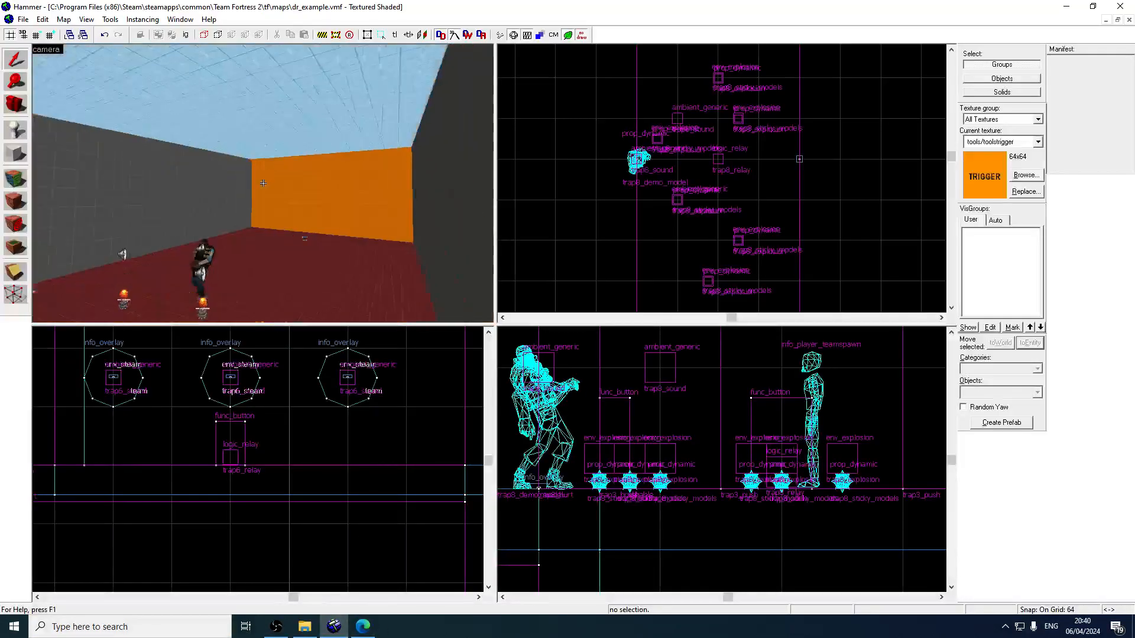
pyautogui.press('z')
pyautogui.press('w')
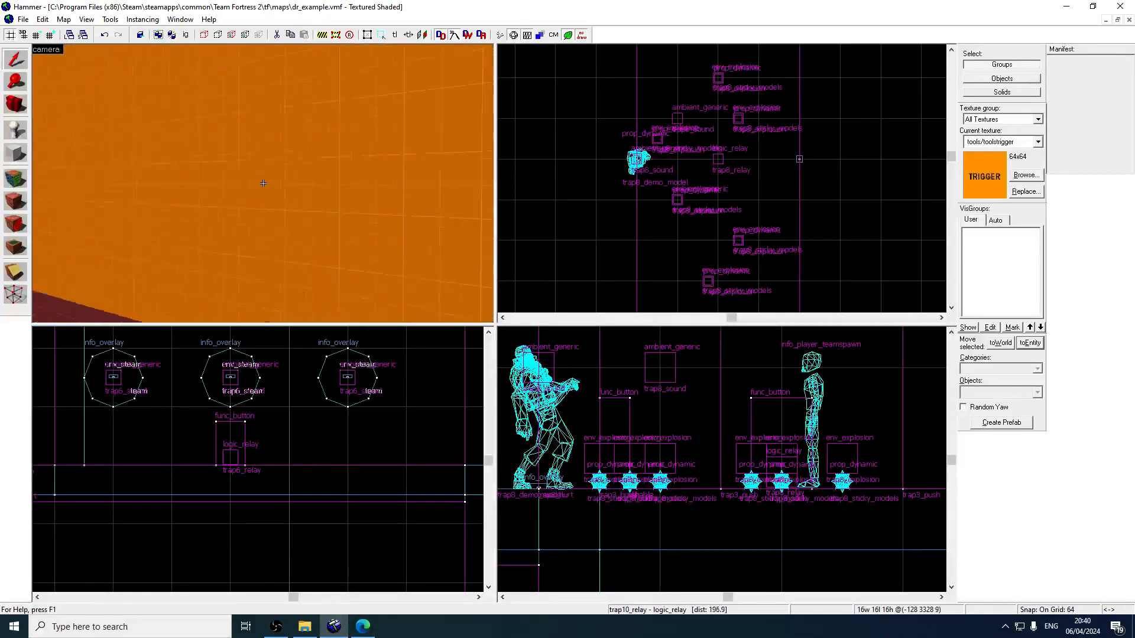
pyautogui.press('s')
pyautogui.press('s')
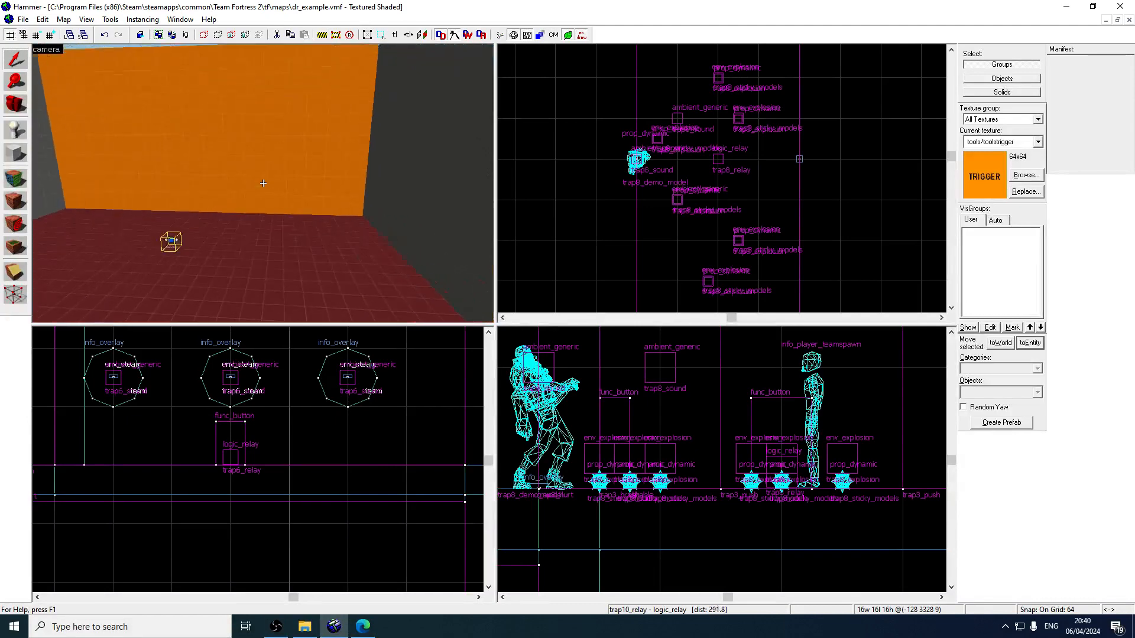
pyautogui.press('w')
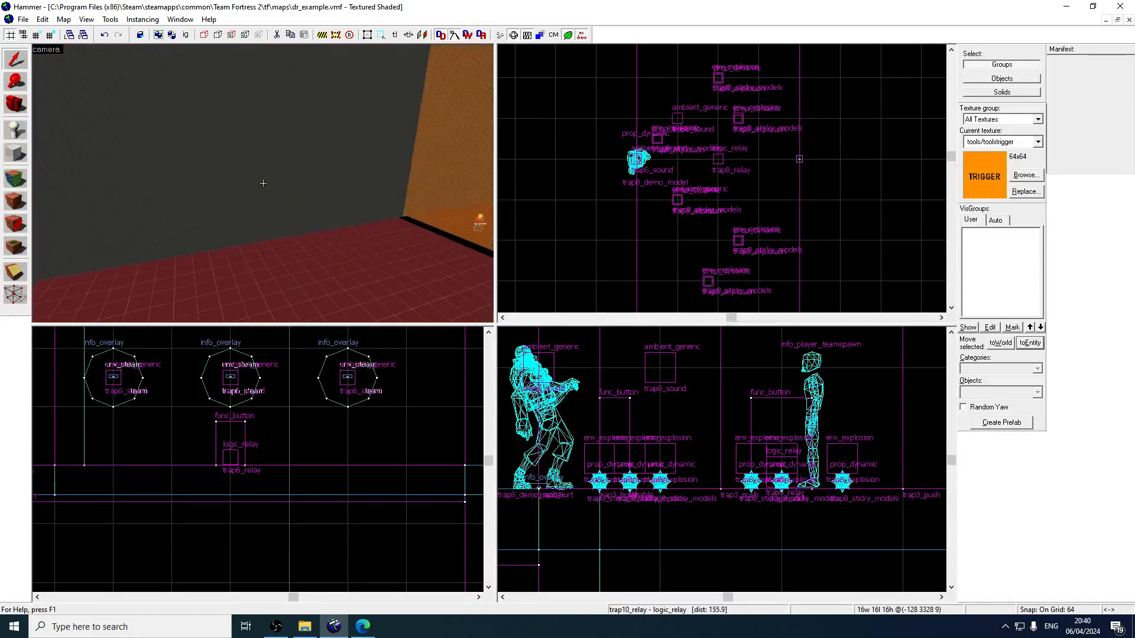
pyautogui.press('s')
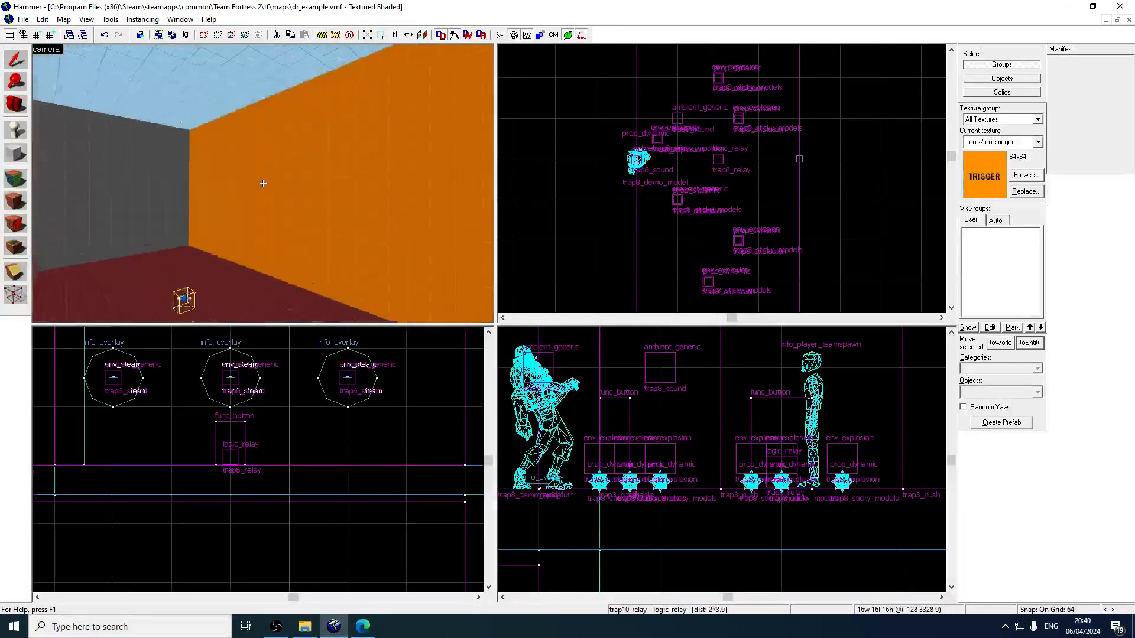
pyautogui.press('s')
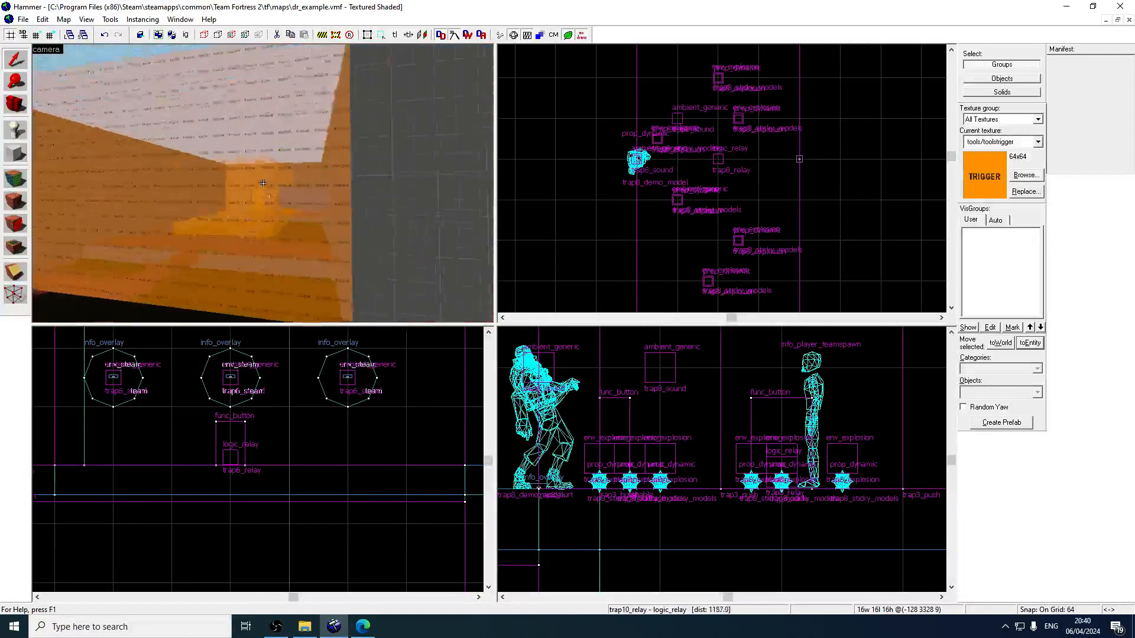
pyautogui.press('w')
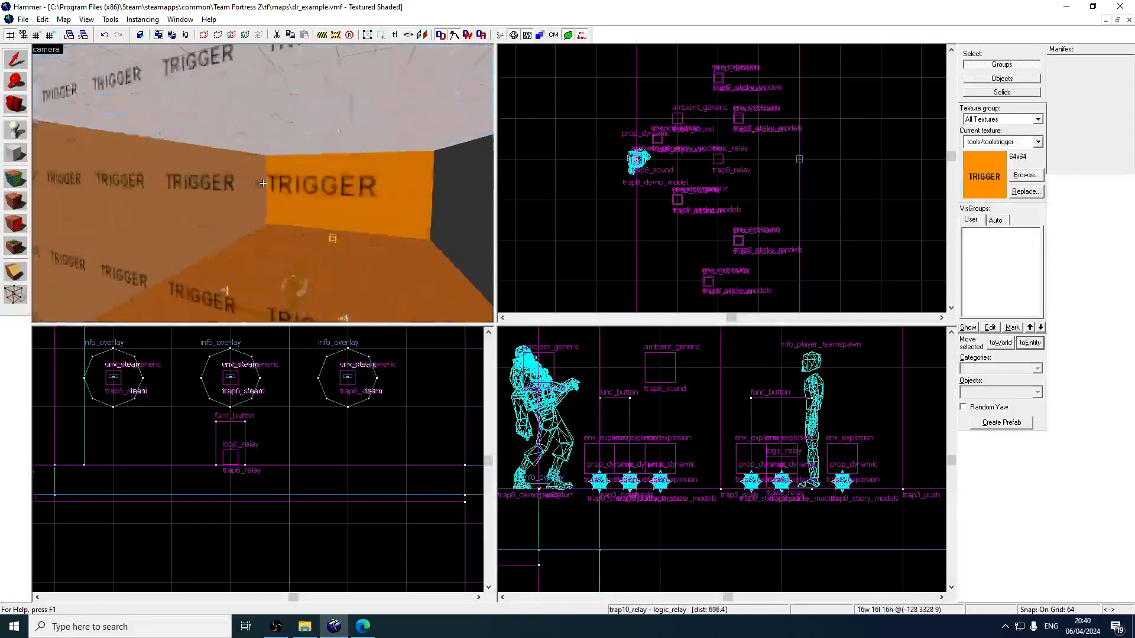
pyautogui.press('s')
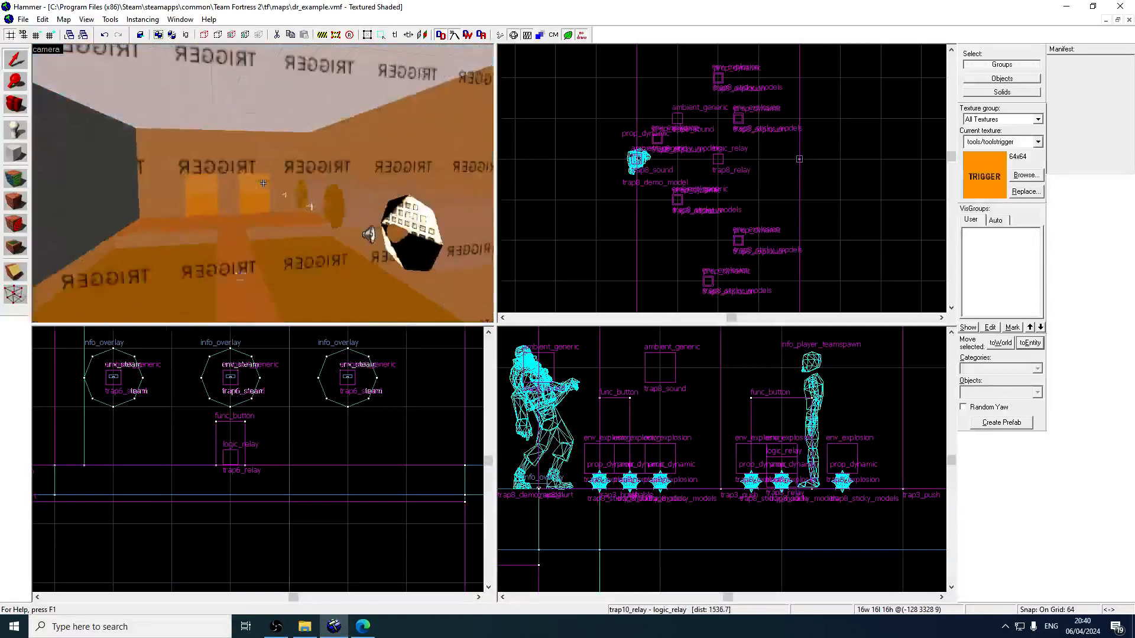
pyautogui.press('w')
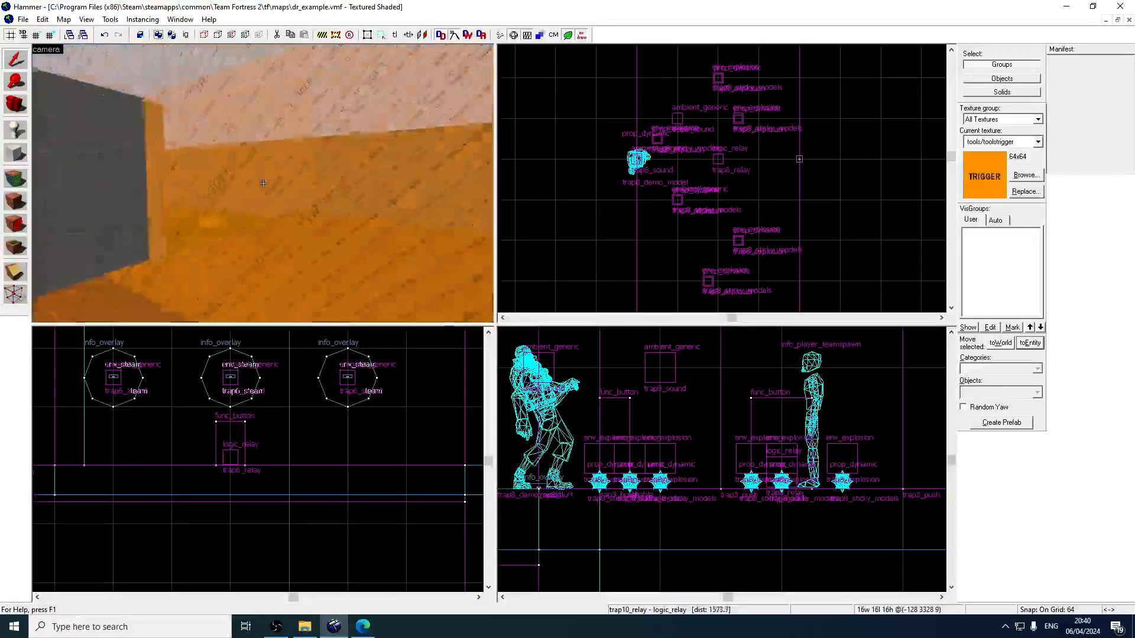
pyautogui.press('w')
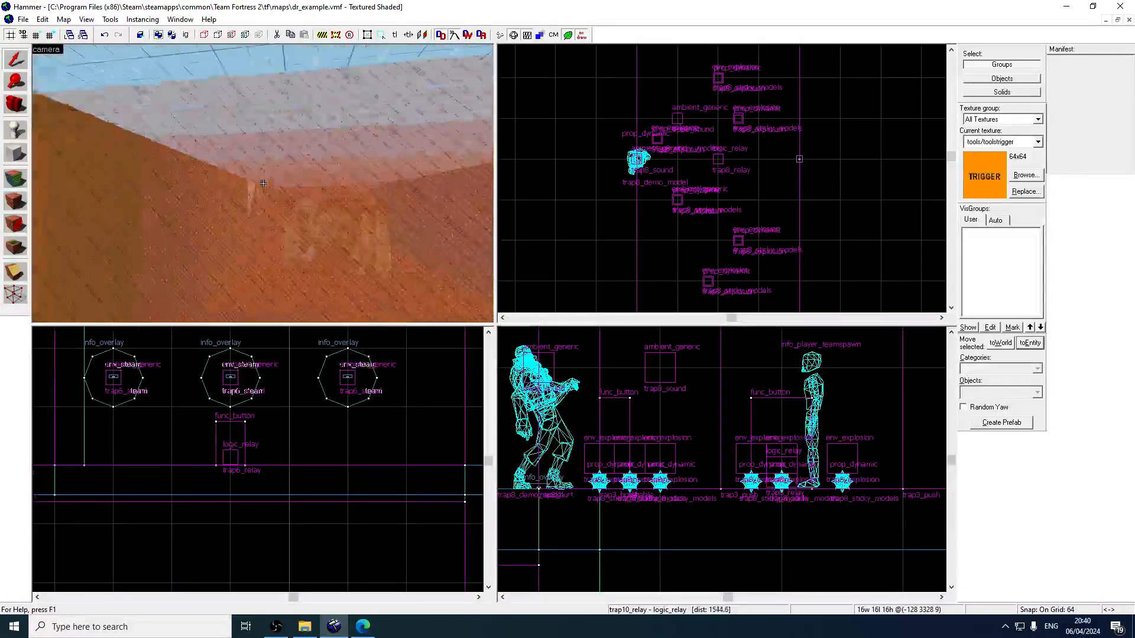
pyautogui.press('w')
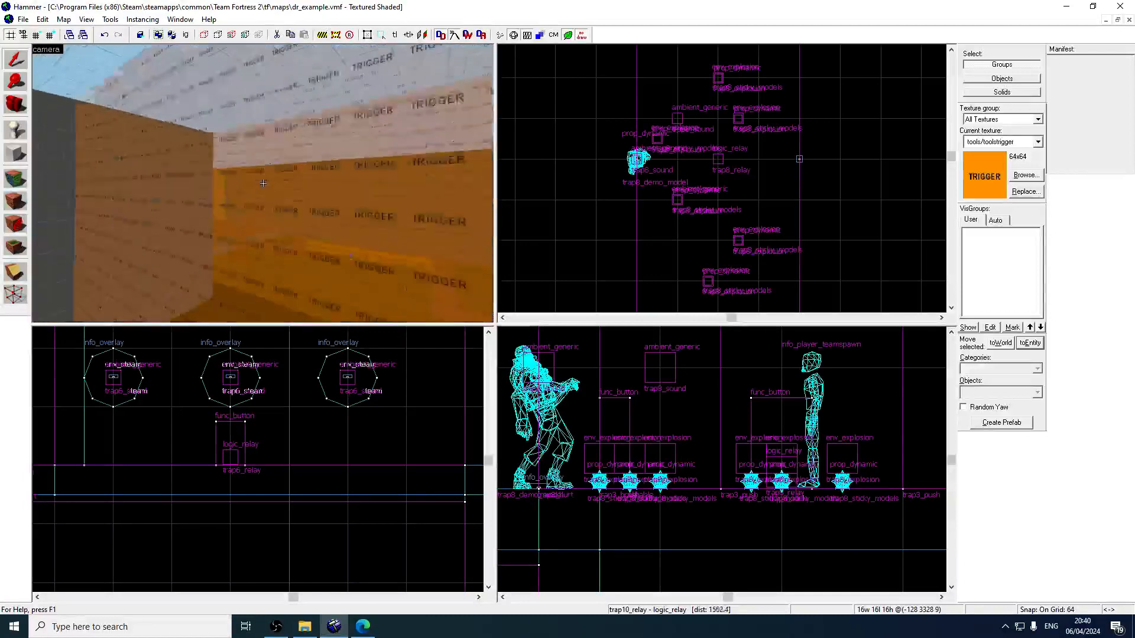
pyautogui.press('w')
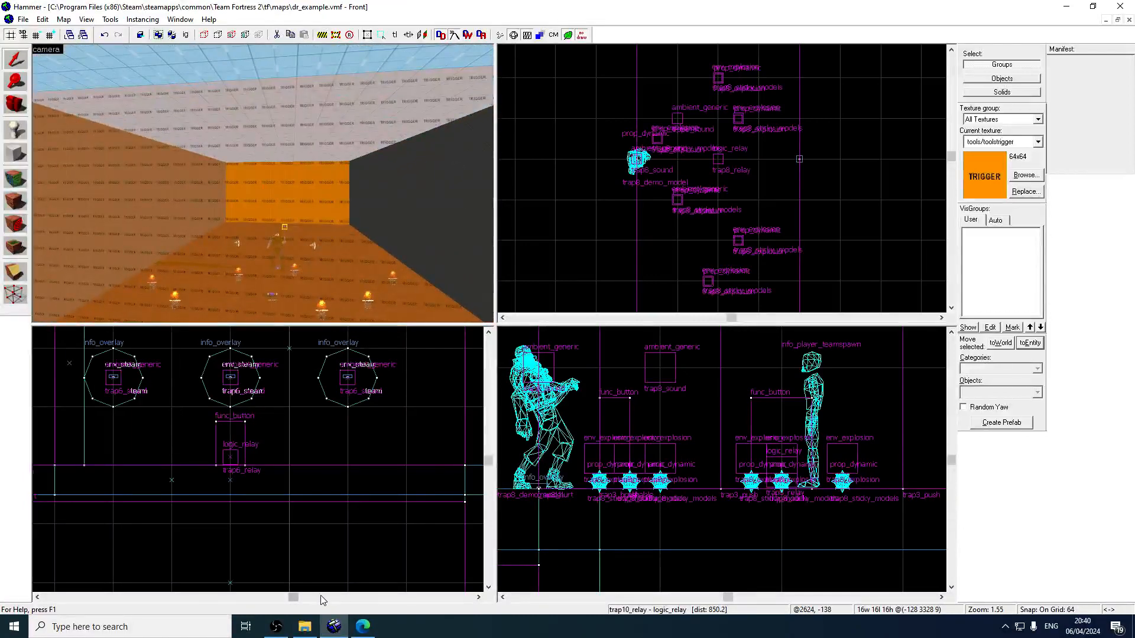